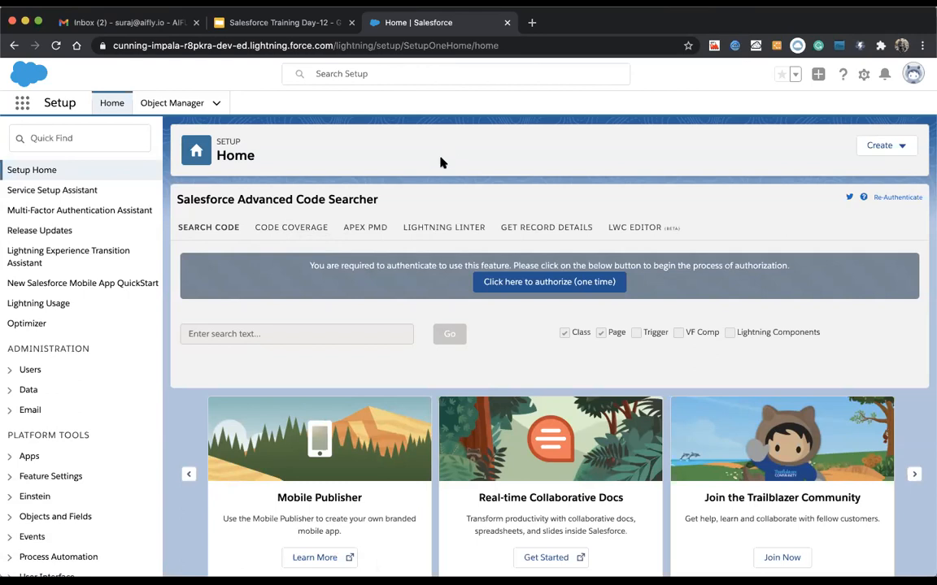
# Step: From Setup home, Quick Find 'web', open Web-to-Lead and start a new Web-to-Lead form
pyautogui.click(174, 112)
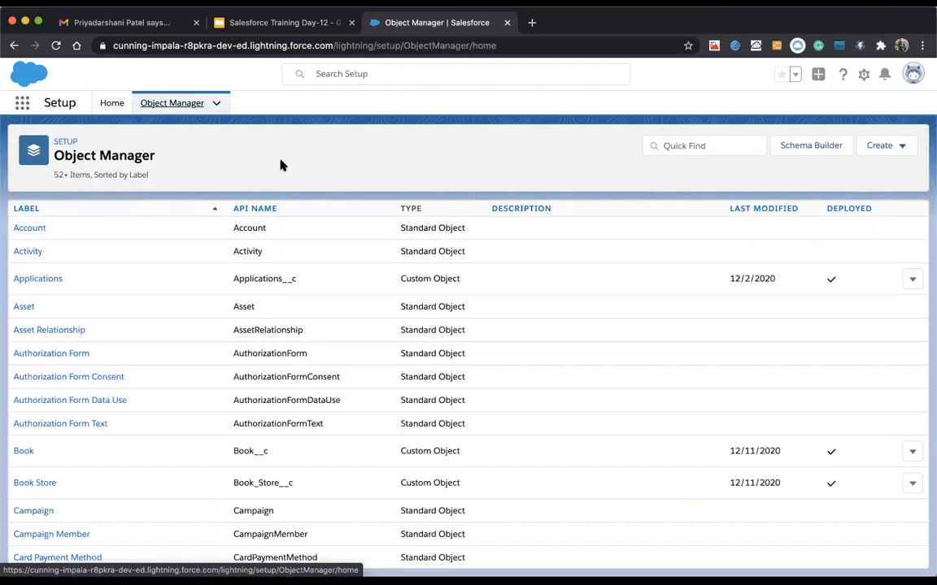
pyautogui.click(114, 103)
pyautogui.click(45, 134)
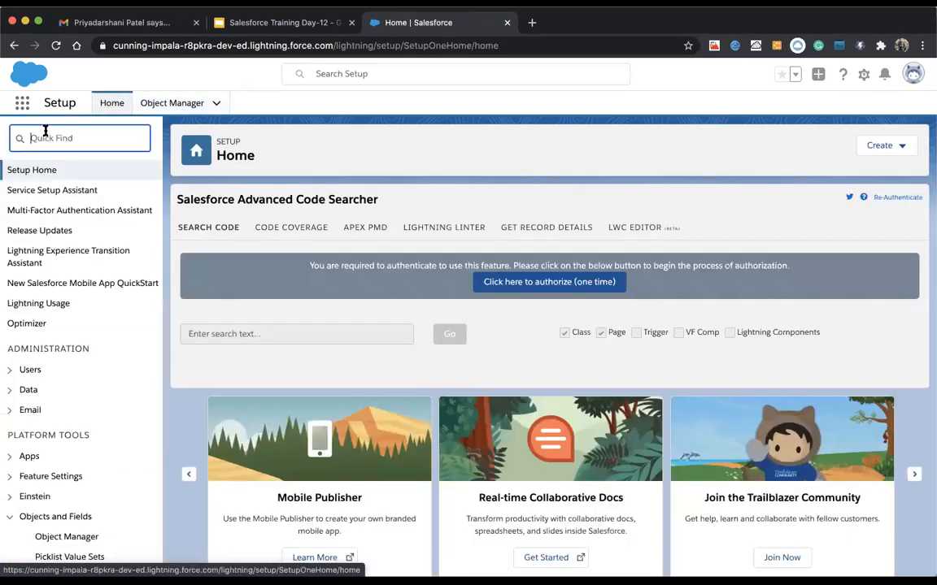
pyautogui.write('web')
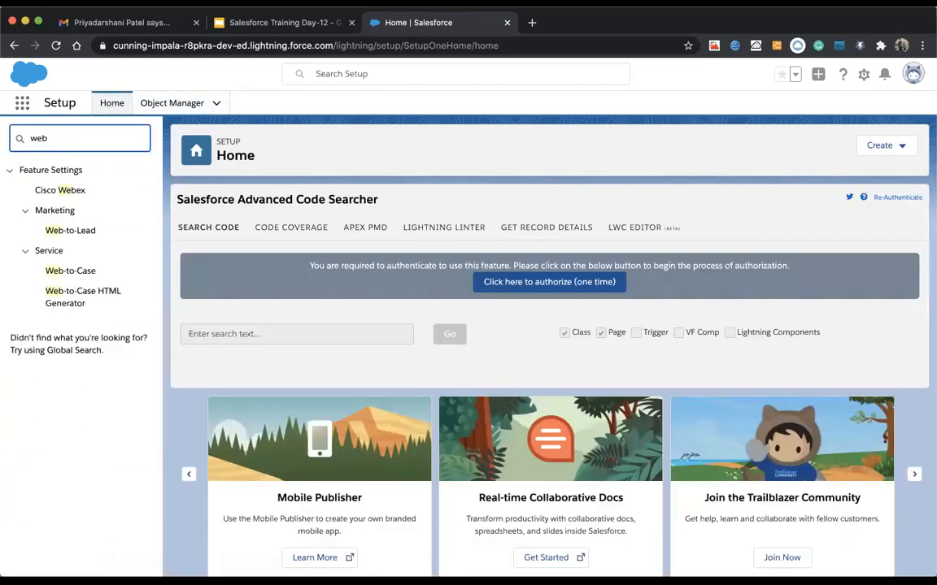
pyautogui.click(71, 231)
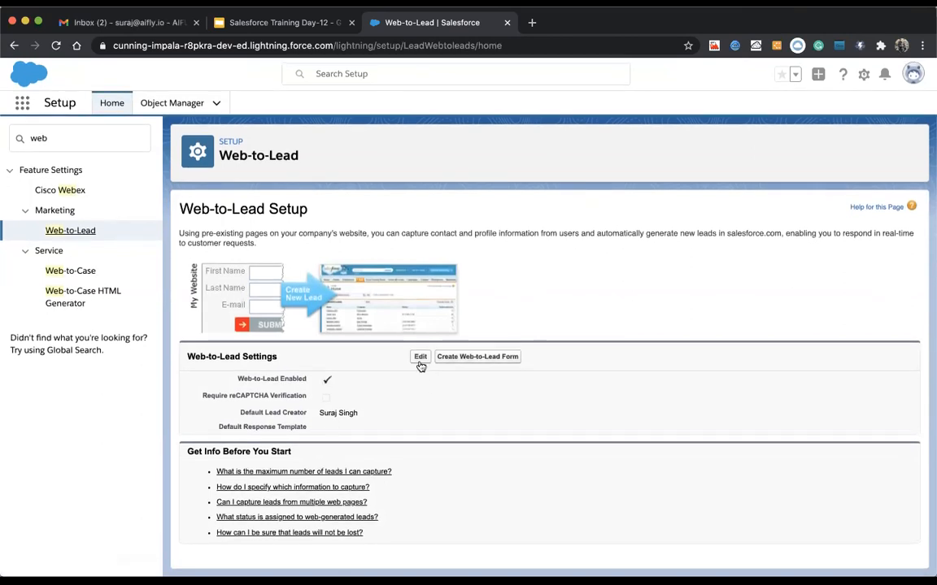
pyautogui.click(466, 360)
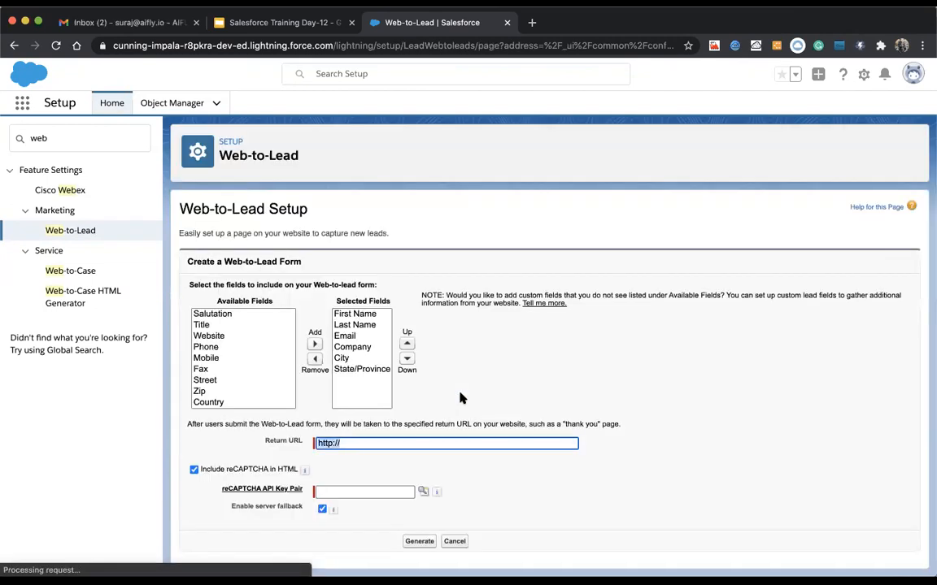
# Step: Review the Available Fields list, then open Object Manager in a new browser tab
pyautogui.scroll(-3, 197, 350)
pyautogui.scroll(3, 197, 350)
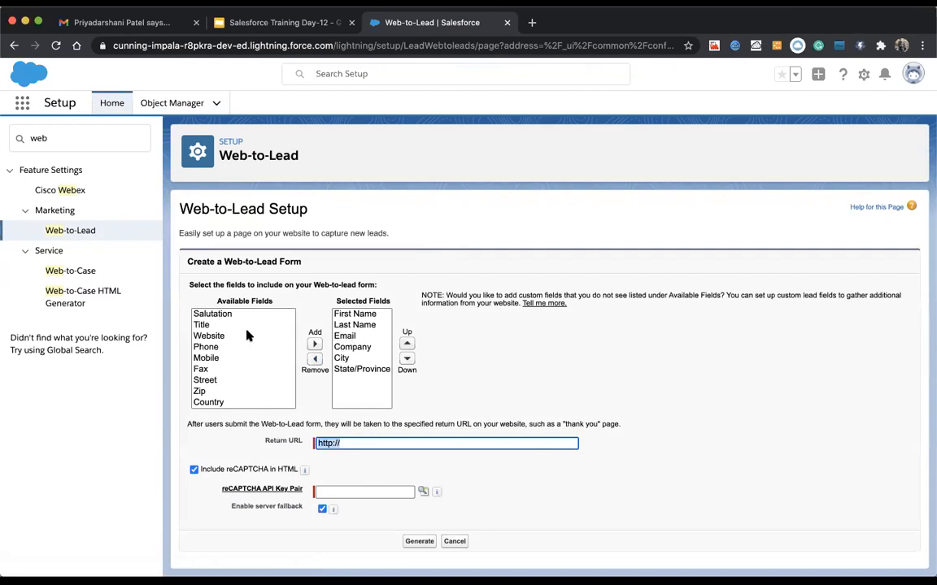
pyautogui.scroll(-5, 224, 349)
pyautogui.scroll(5, 228, 368)
pyautogui.scroll(-5, 229, 379)
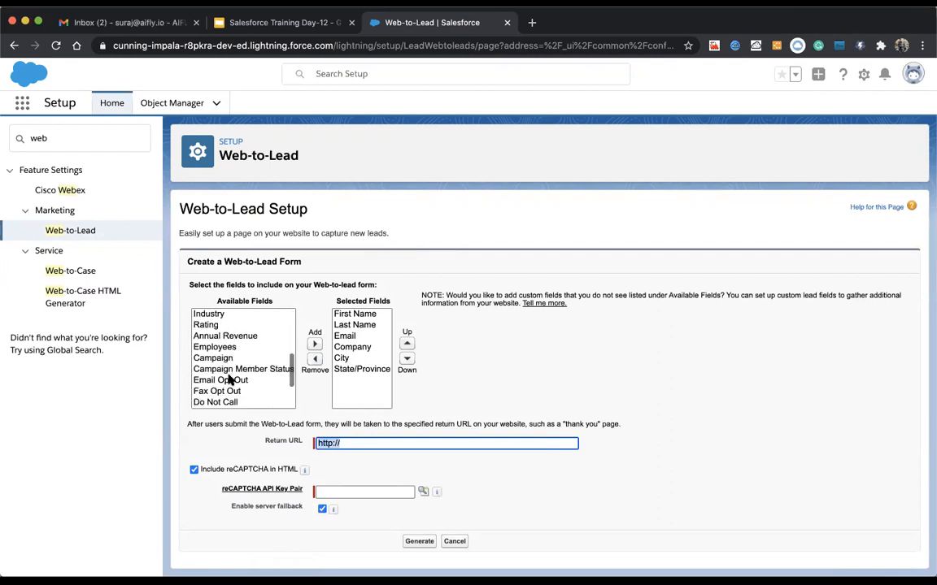
pyautogui.scroll(4, 230, 380)
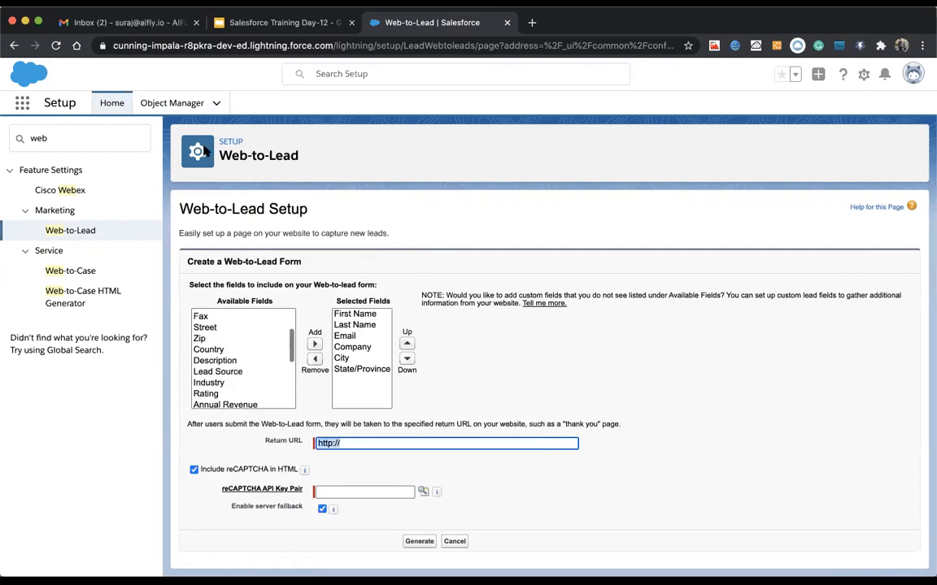
pyautogui.rightClick(179, 104)
pyautogui.click(189, 107)
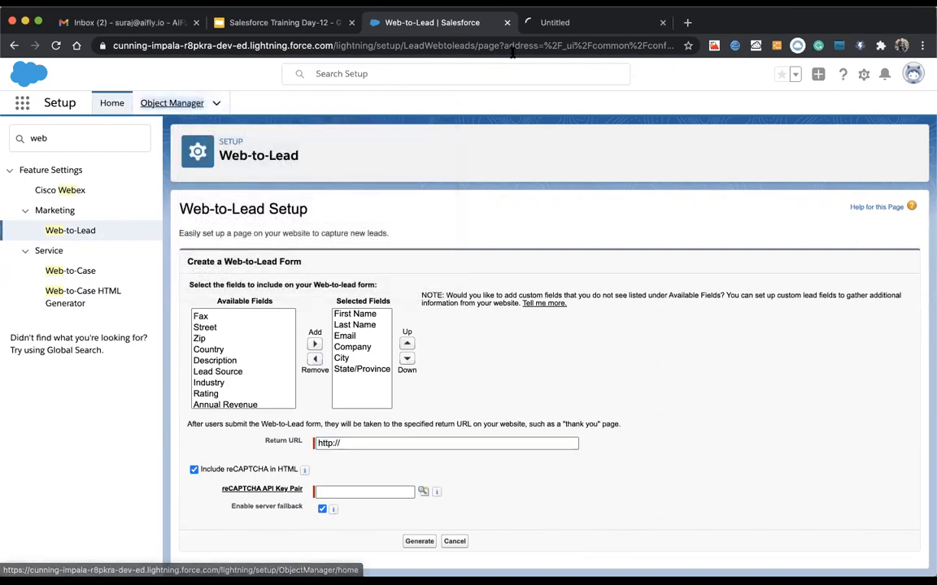
# Step: In the Object Manager tab, filter for 'lead' and open Lead's Fields & Relationships
pyautogui.click(554, 23)
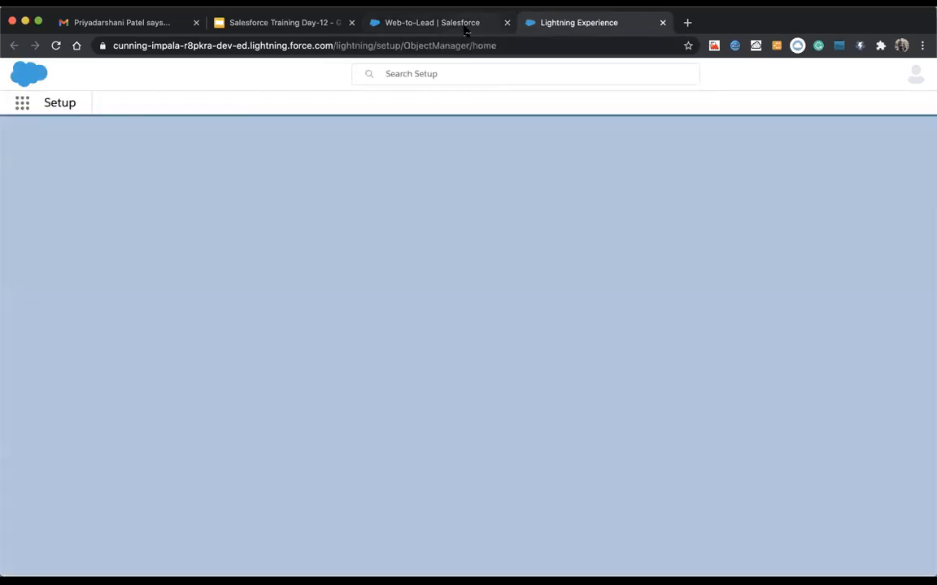
pyautogui.click(425, 25)
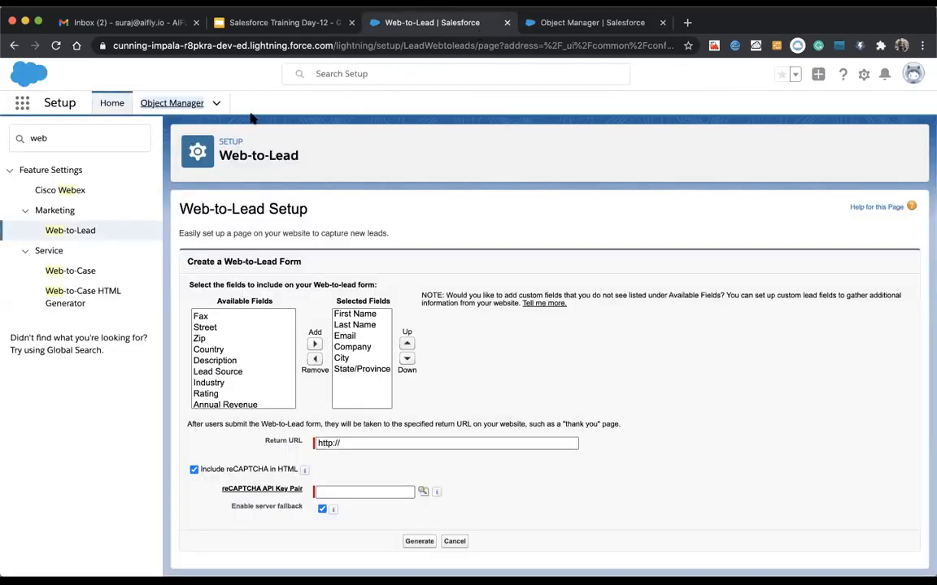
pyautogui.click(552, 24)
pyautogui.click(700, 144)
pyautogui.write('lead')
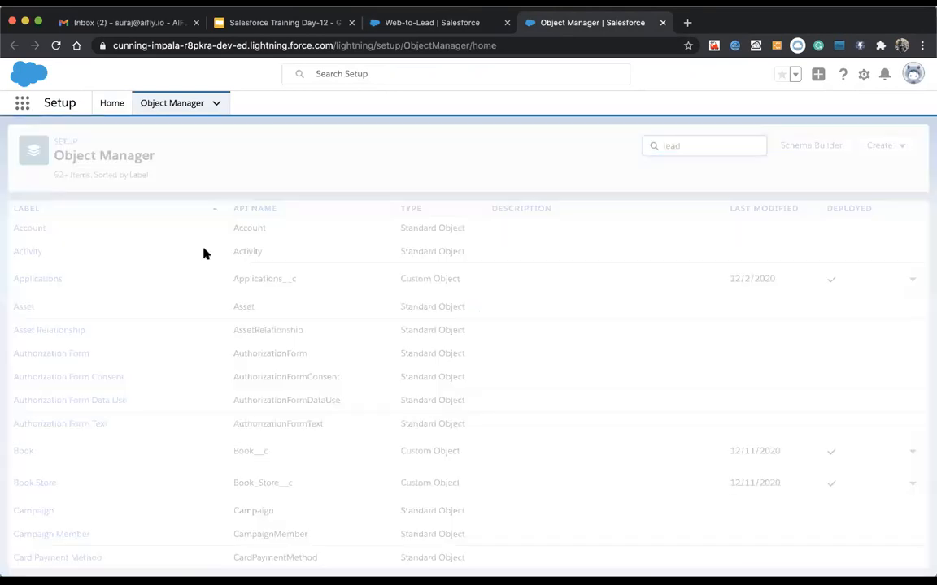
pyautogui.click(23, 229)
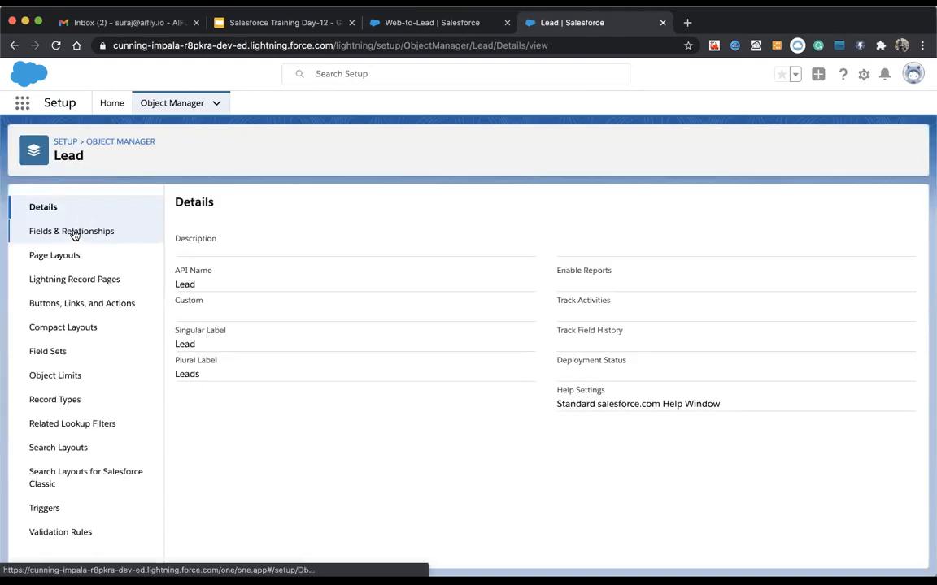
pyautogui.click(73, 233)
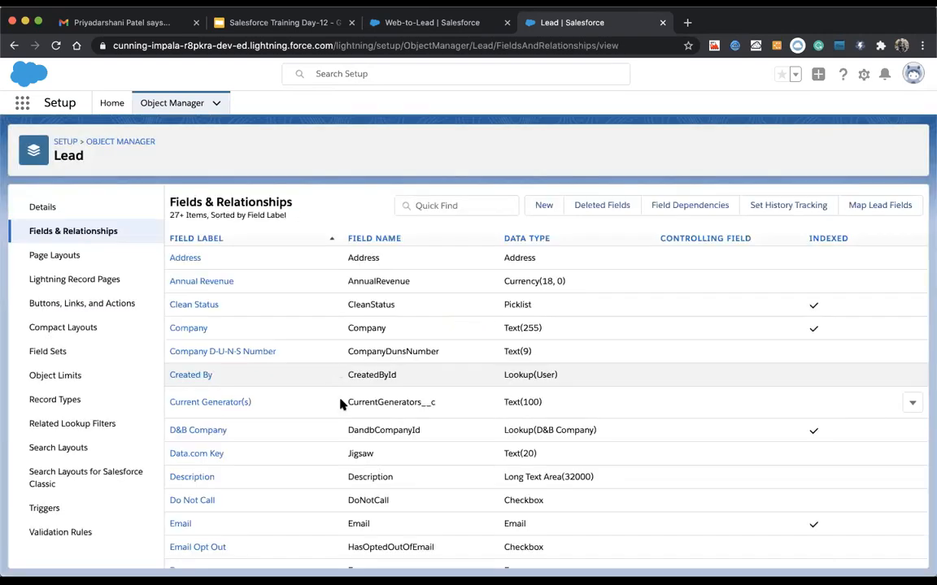
# Step: Compare the Lead fields with the Web-to-Lead form, then click into the Return URL field
pyautogui.scroll(-6, 372, 483)
pyautogui.scroll(-1, 417, 382)
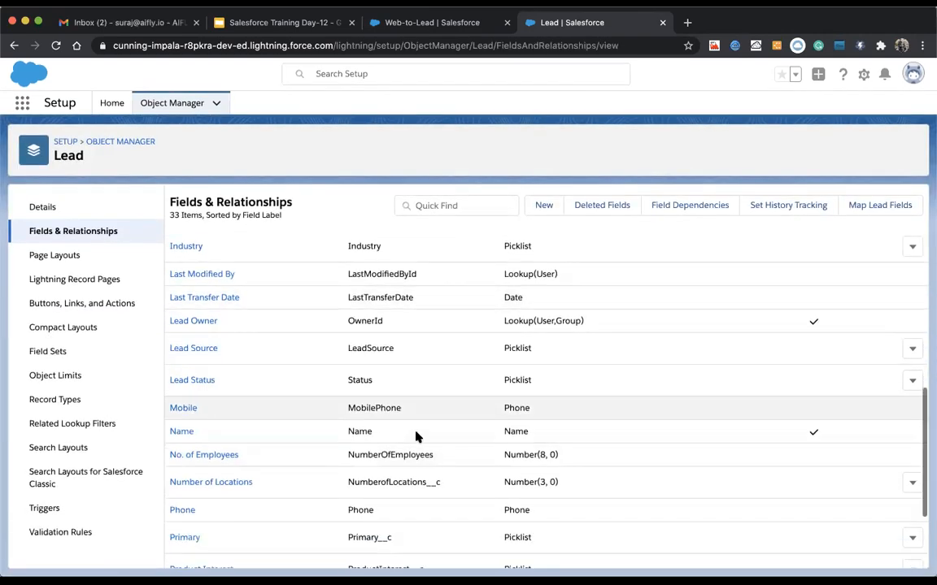
pyautogui.scroll(-2, 417, 437)
pyautogui.scroll(1, 416, 418)
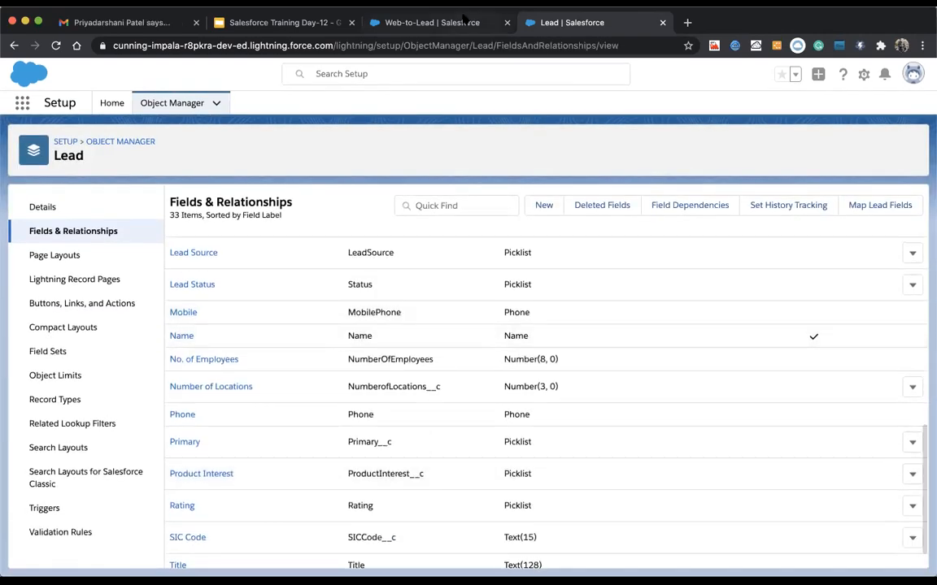
pyautogui.click(432, 23)
pyautogui.scroll(-5, 239, 358)
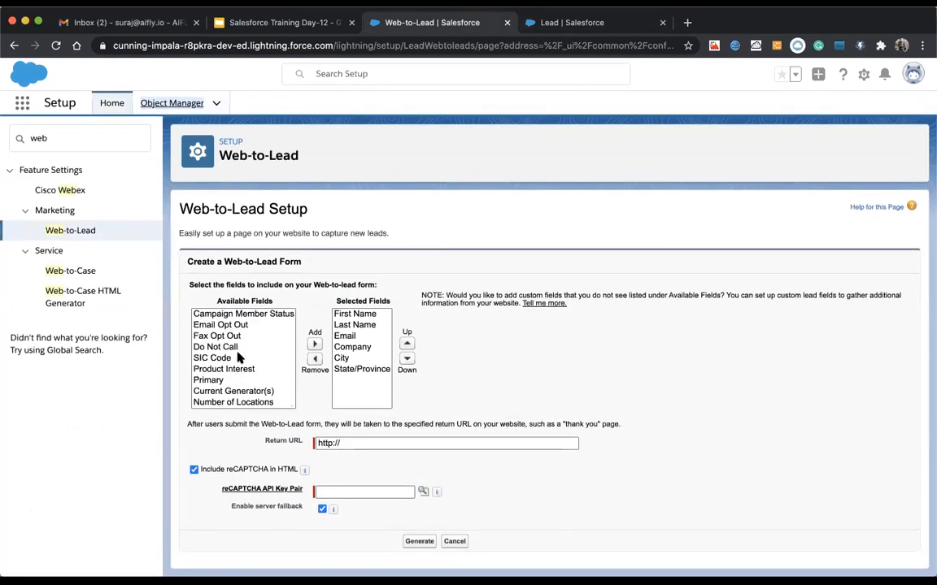
pyautogui.scroll(1, 234, 351)
pyautogui.scroll(10, 234, 351)
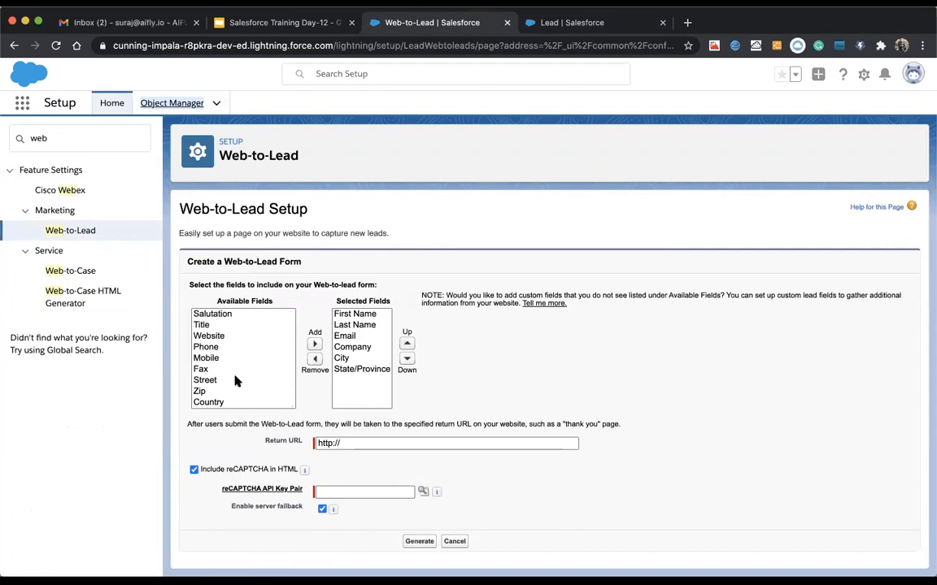
pyautogui.click(553, 30)
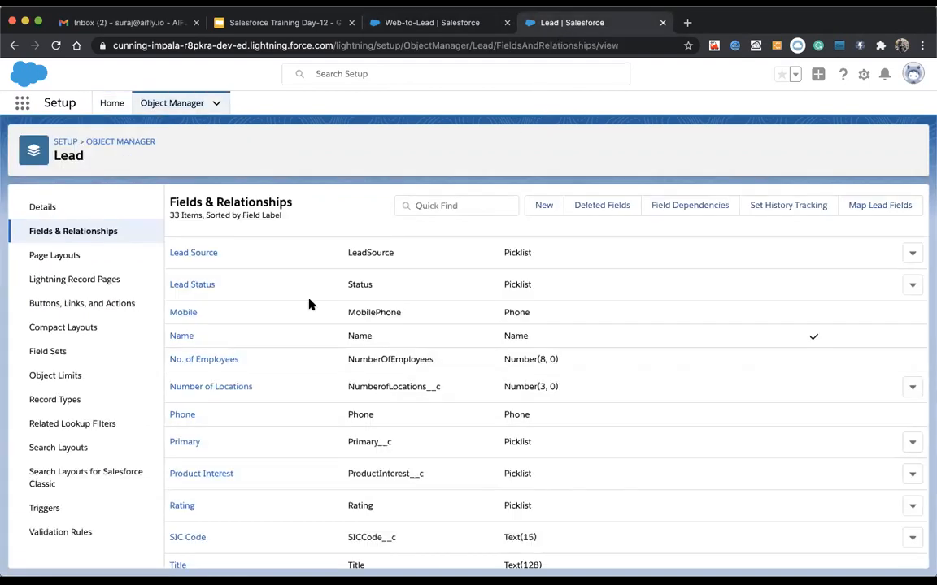
pyautogui.click(417, 31)
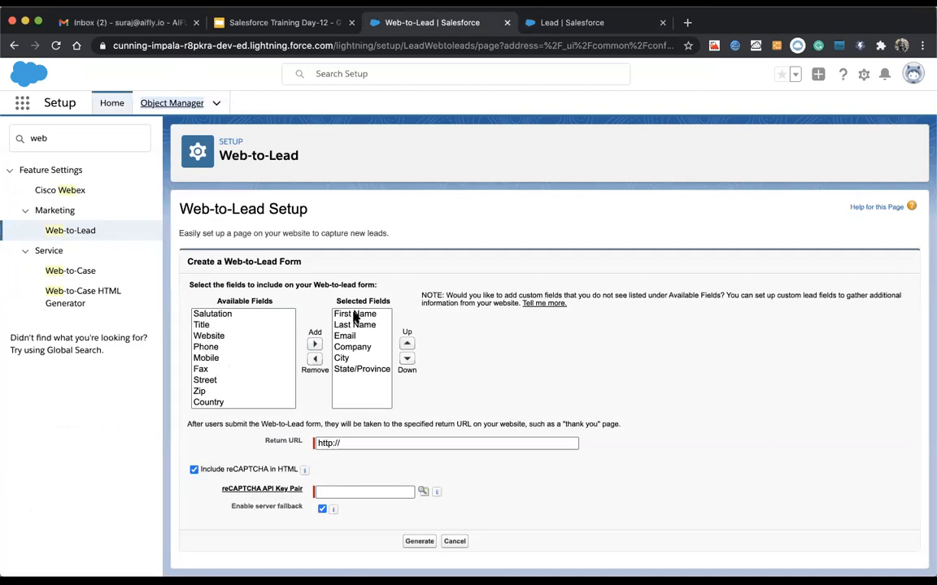
pyautogui.click(365, 443)
pyautogui.click(262, 446)
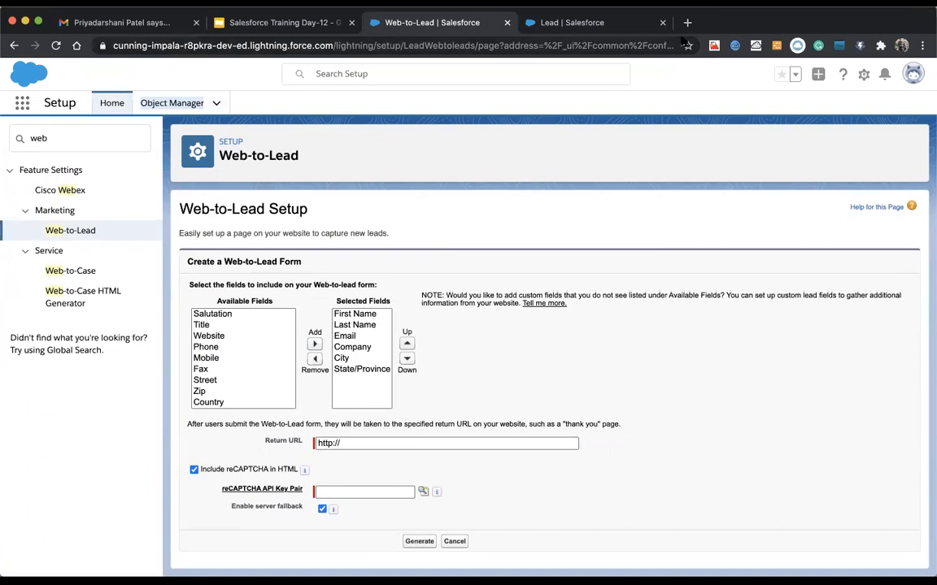
# Step: Open a new tab and search Google for 'adventurefree'
pyautogui.press('super+t')
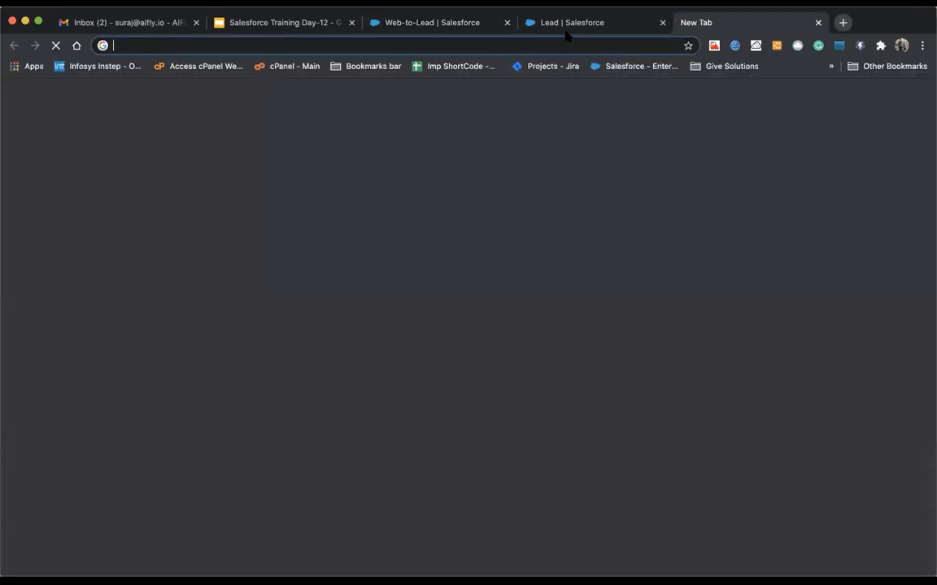
pyautogui.click(566, 26)
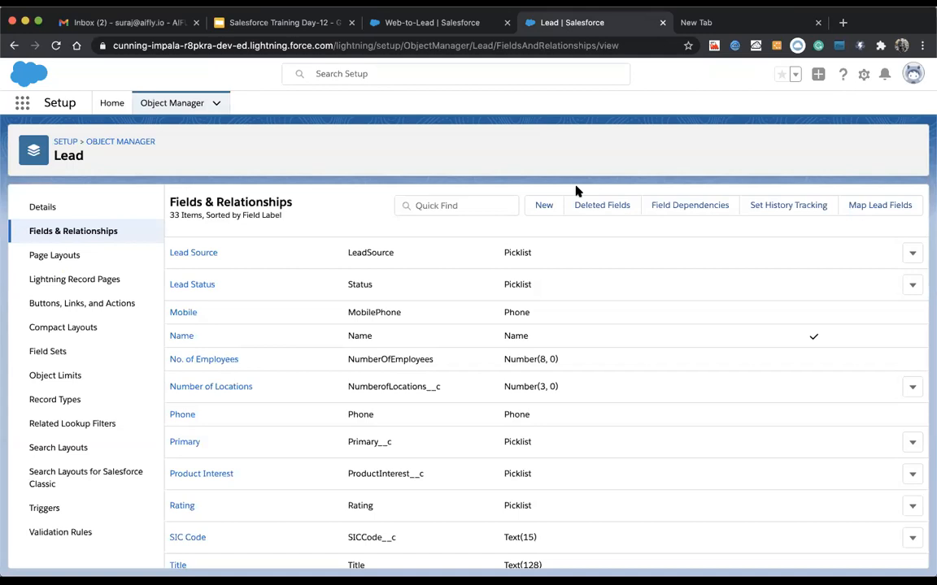
pyautogui.click(716, 22)
pyautogui.click(558, 51)
pyautogui.write('ad')
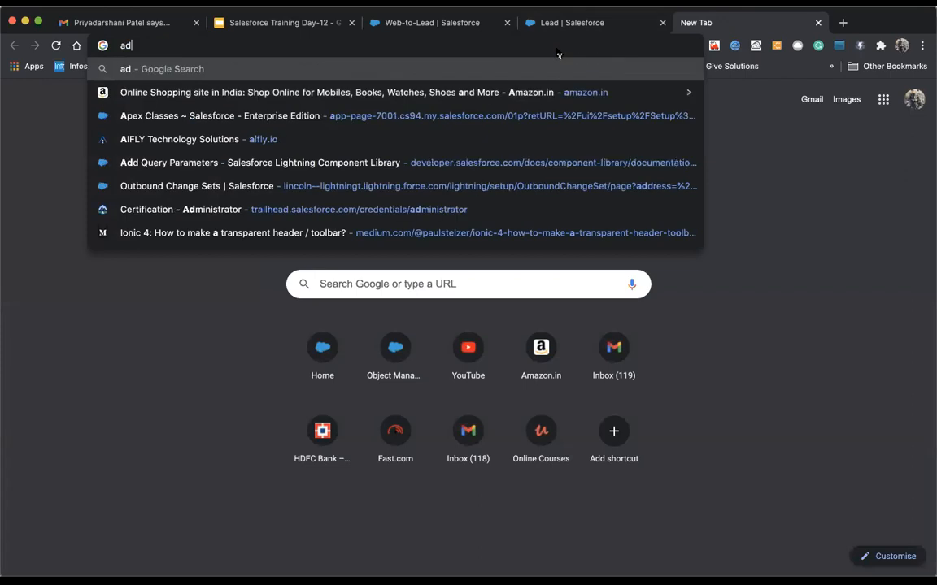
pyautogui.write('venturefree')
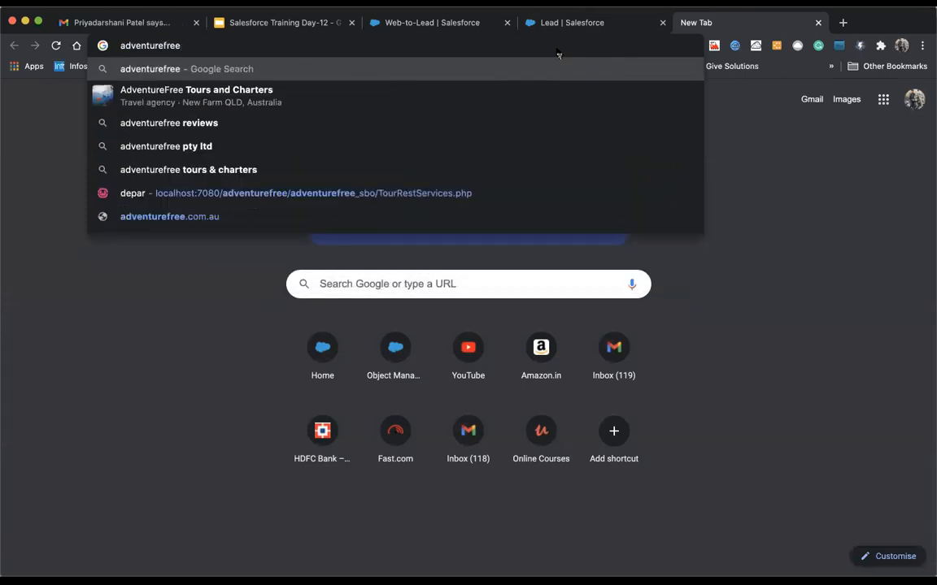
pyautogui.press('Return')
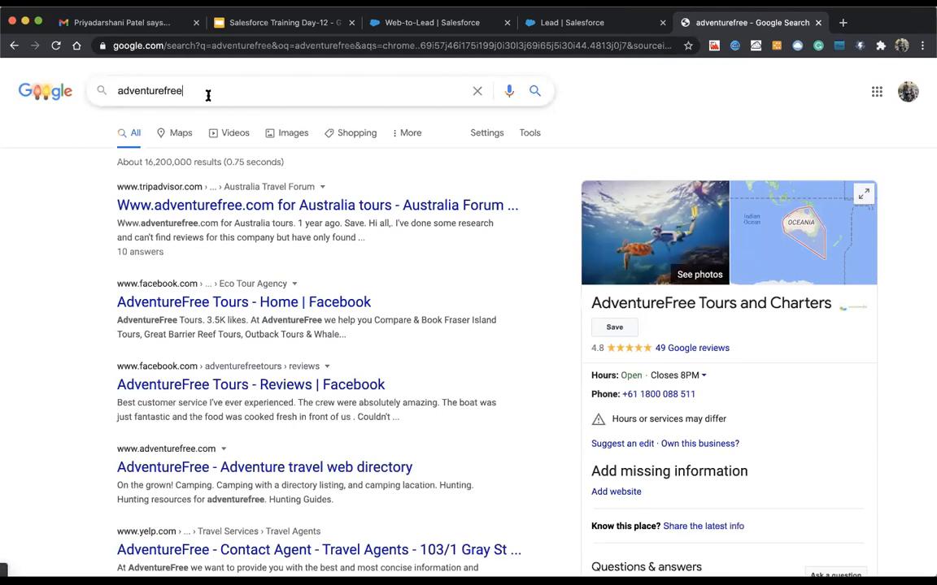
# Step: Refine the search to 'adventurefree.au' and open the Tripadvisor adventurefree.com forum result
pyautogui.click(209, 96)
pyautogui.write('.at')
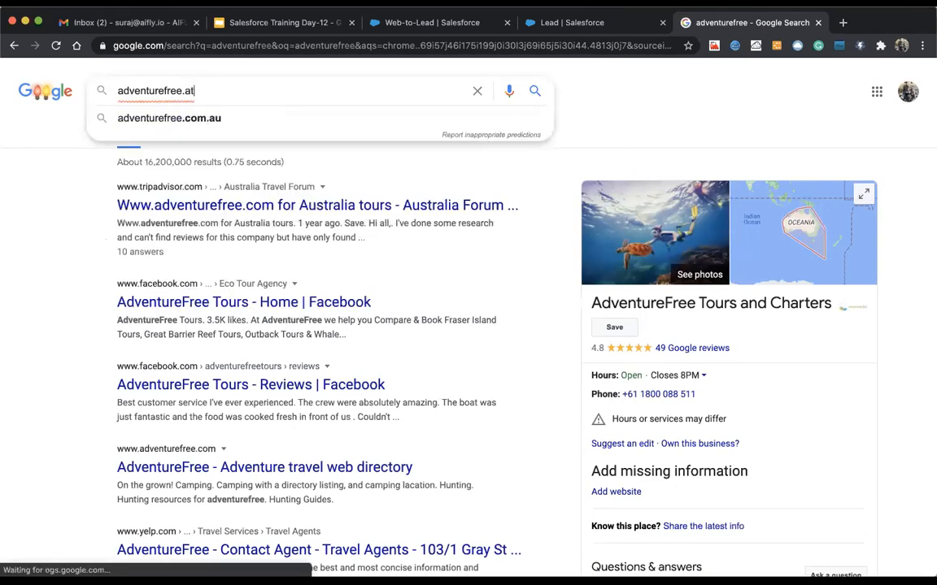
pyautogui.press('BackSpace')
pyautogui.write('u')
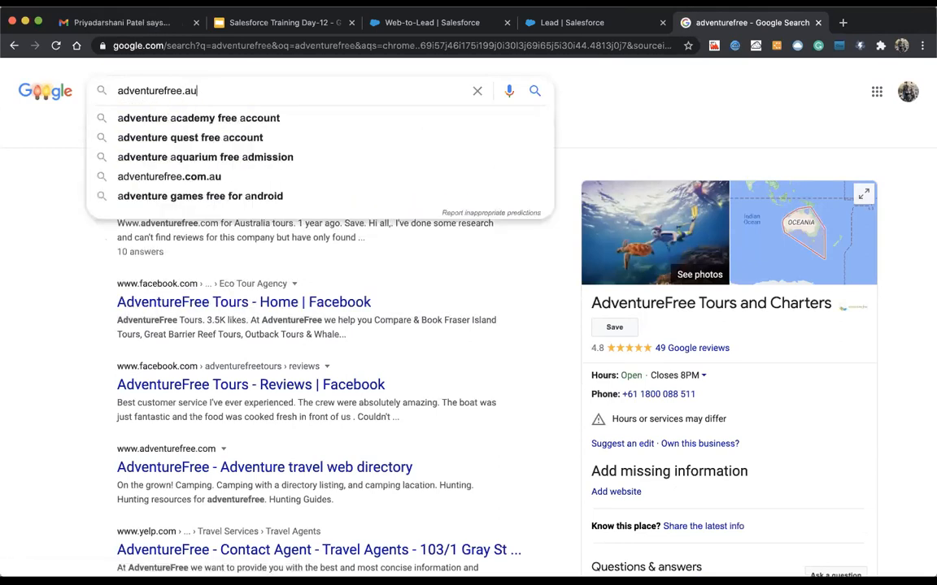
pyautogui.press('Return')
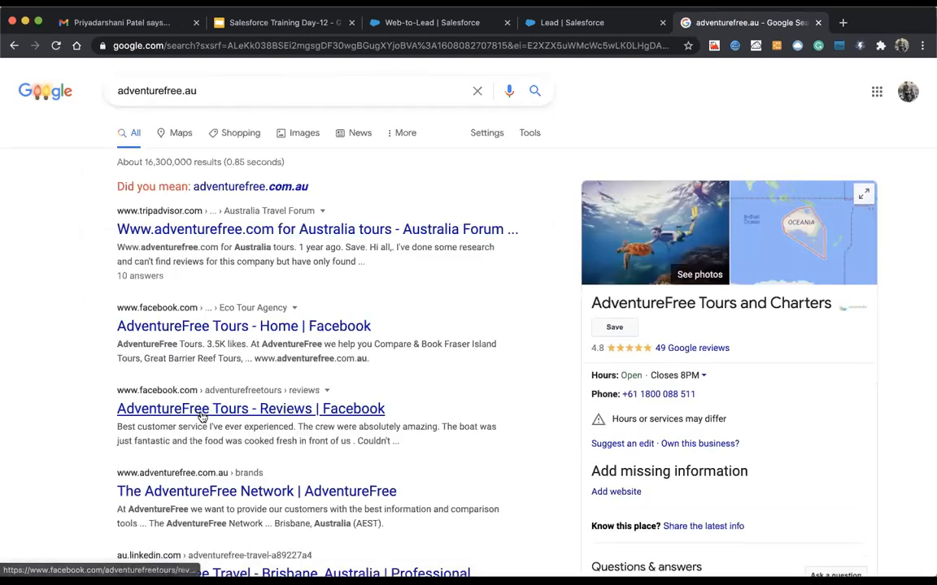
pyautogui.scroll(-5, 260, 404)
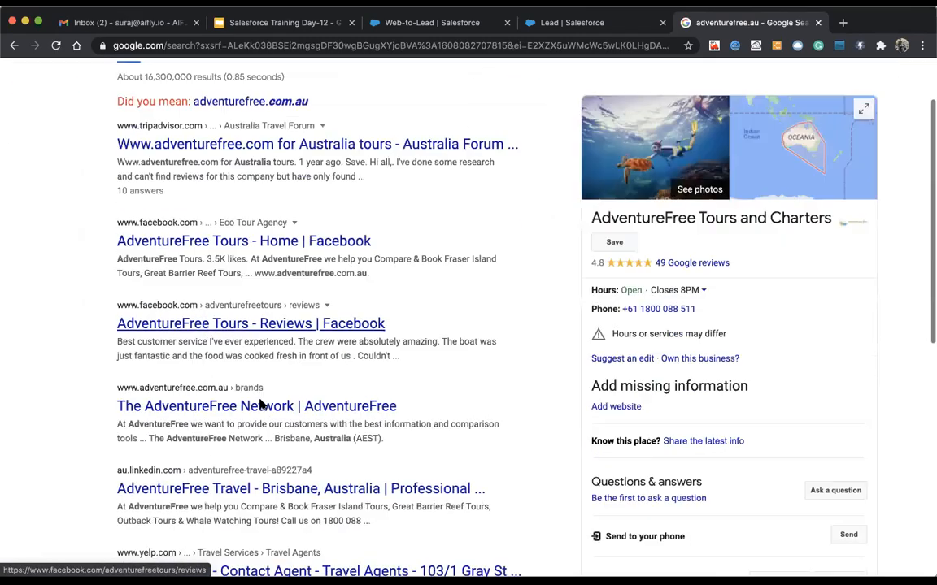
pyautogui.scroll(-6, 260, 404)
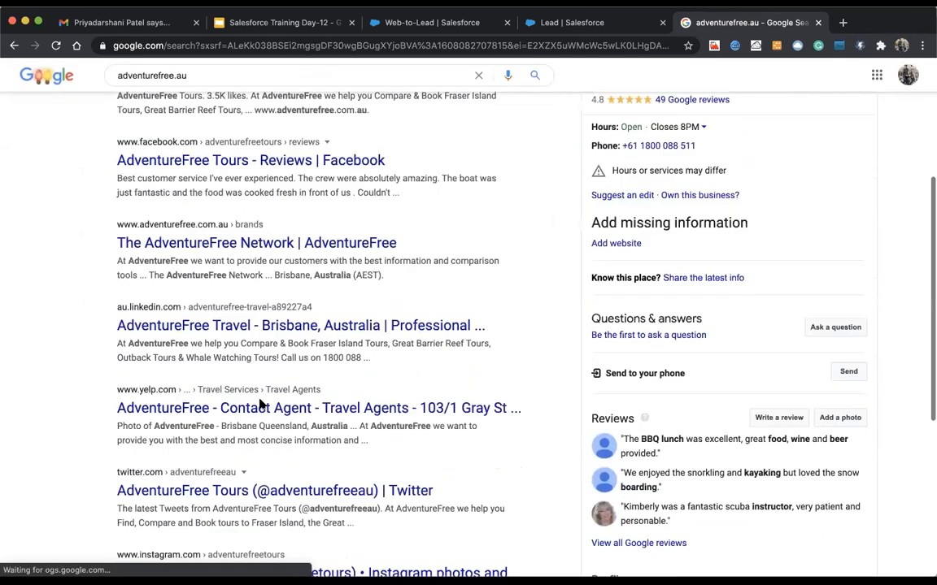
pyautogui.scroll(11, 260, 404)
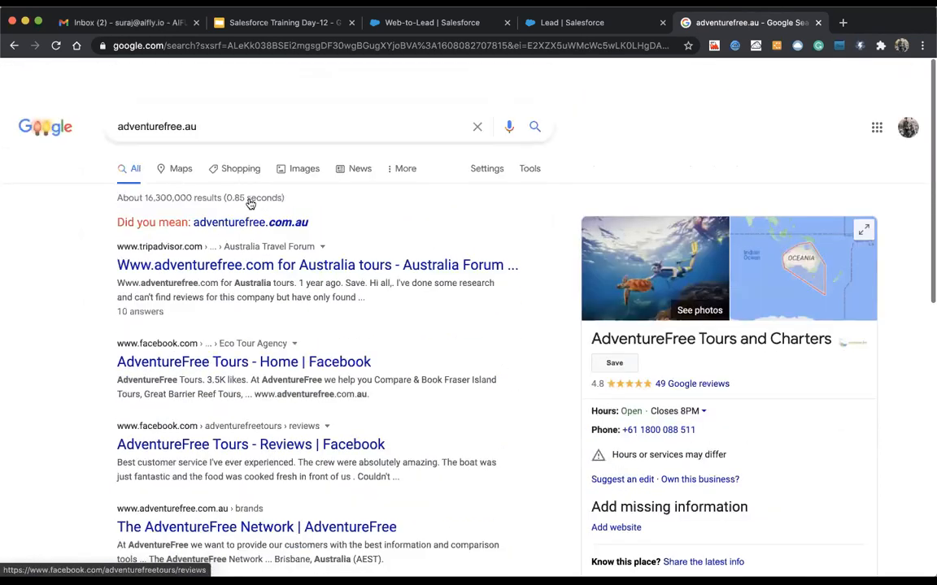
pyautogui.click(241, 231)
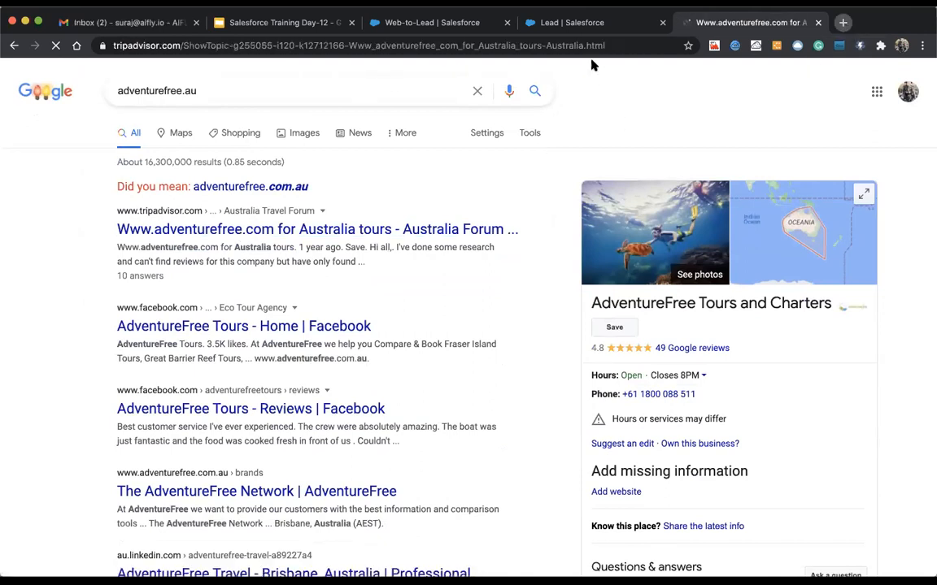
# Step: In a new tab, search Google for 'salilfree', then 'salilfree australia'
pyautogui.press('super+t')
pyautogui.write('adventure')
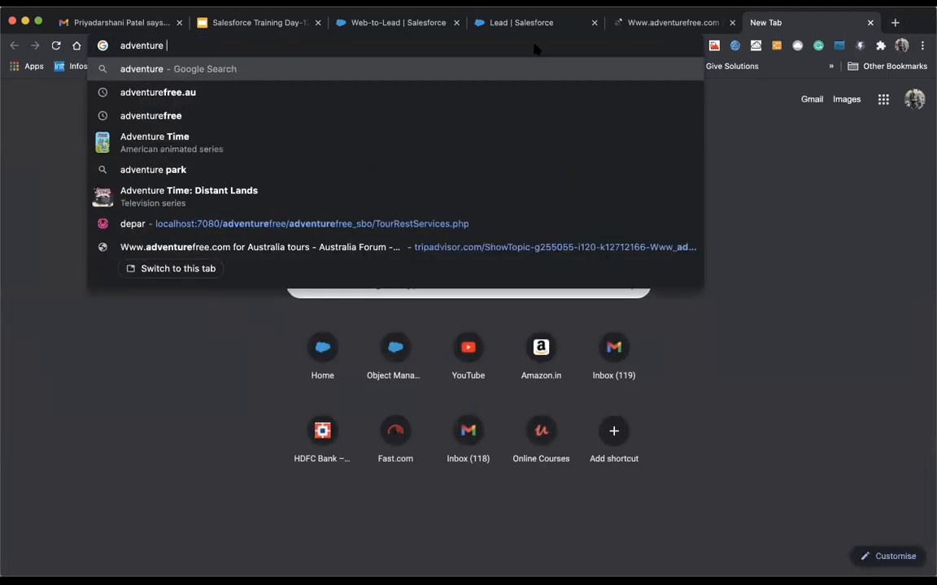
pyautogui.press('BackSpace')
pyautogui.press('BackSpace')
pyautogui.press('BackSpace')
pyautogui.press('BackSpace')
pyautogui.press('BackSpace')
pyautogui.press('BackSpace')
pyautogui.press('BackSpace')
pyautogui.press('BackSpace')
pyautogui.press('BackSpace')
pyautogui.press('BackSpace')
pyautogui.write('s')
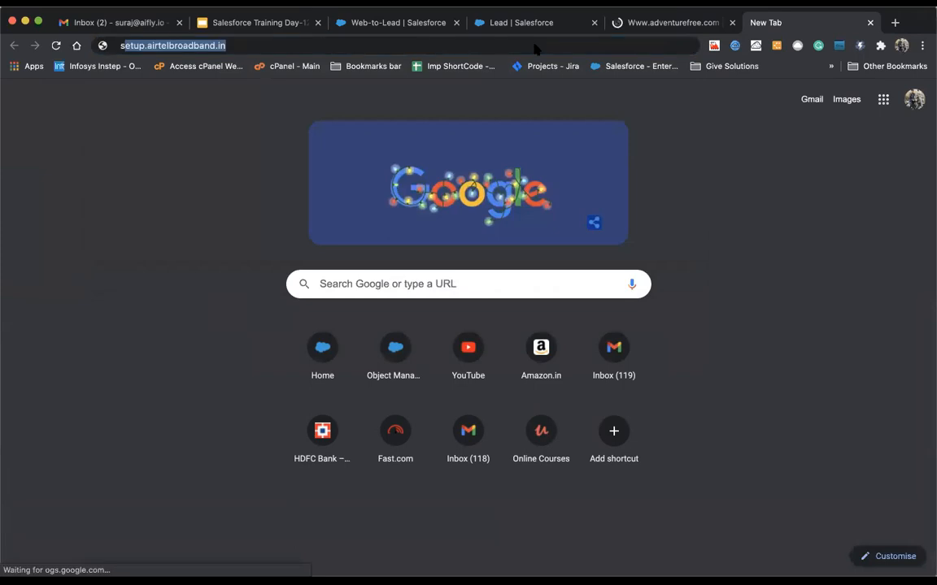
pyautogui.write('alilfree')
pyautogui.press('Return')
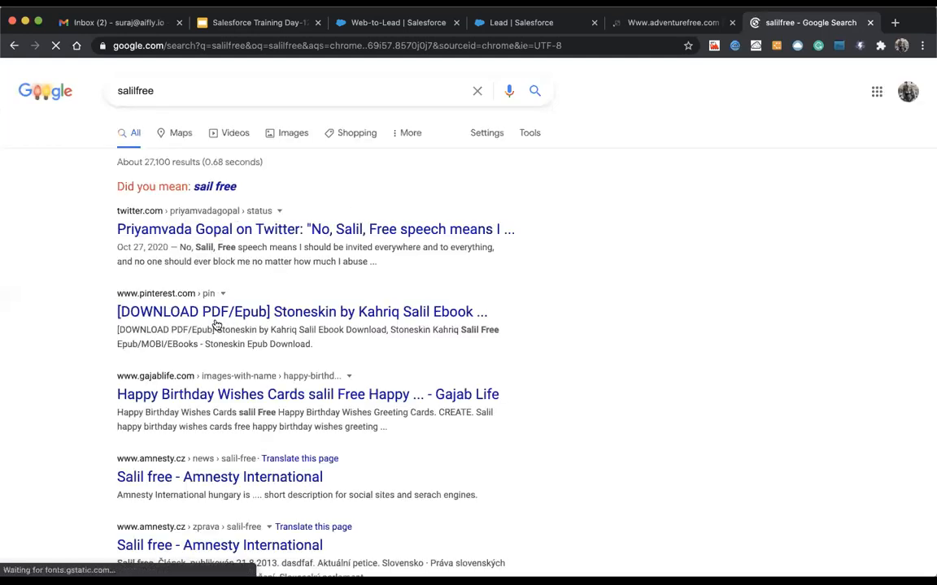
pyautogui.click(201, 90)
pyautogui.write('au')
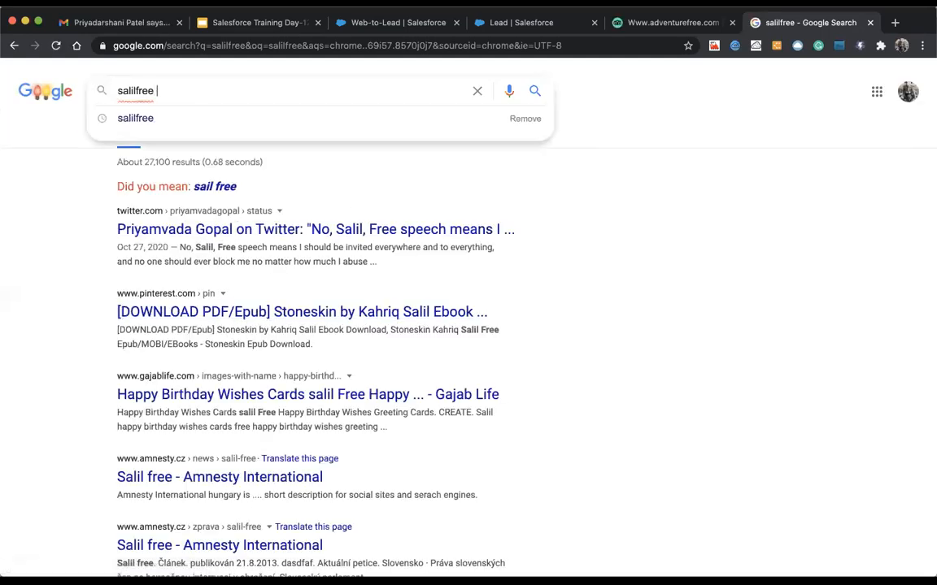
pyautogui.write('stralia')
pyautogui.press('Return')
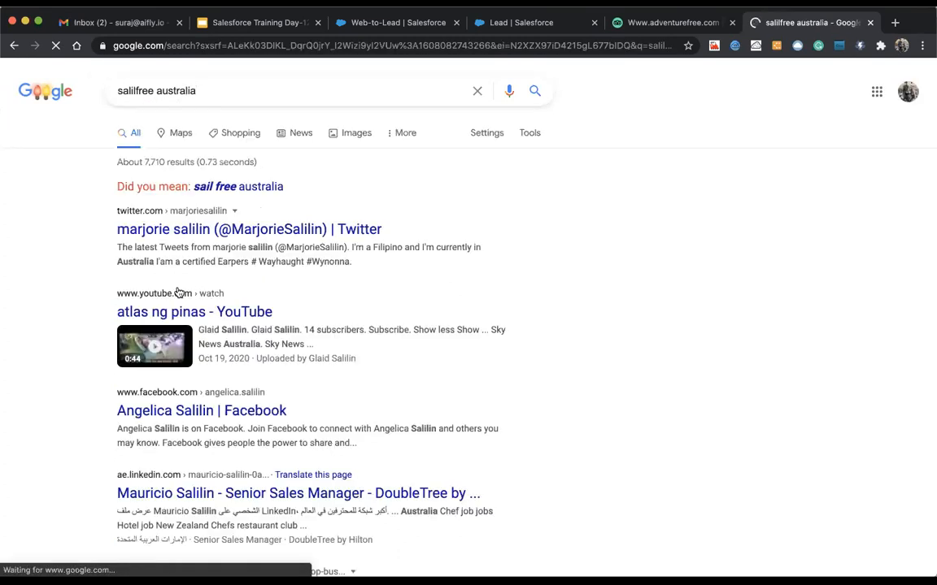
# Step: Review the results, then correct the query spelling to 'sailfree' and search again
pyautogui.scroll(-2, 207, 289)
pyautogui.scroll(-3, 207, 288)
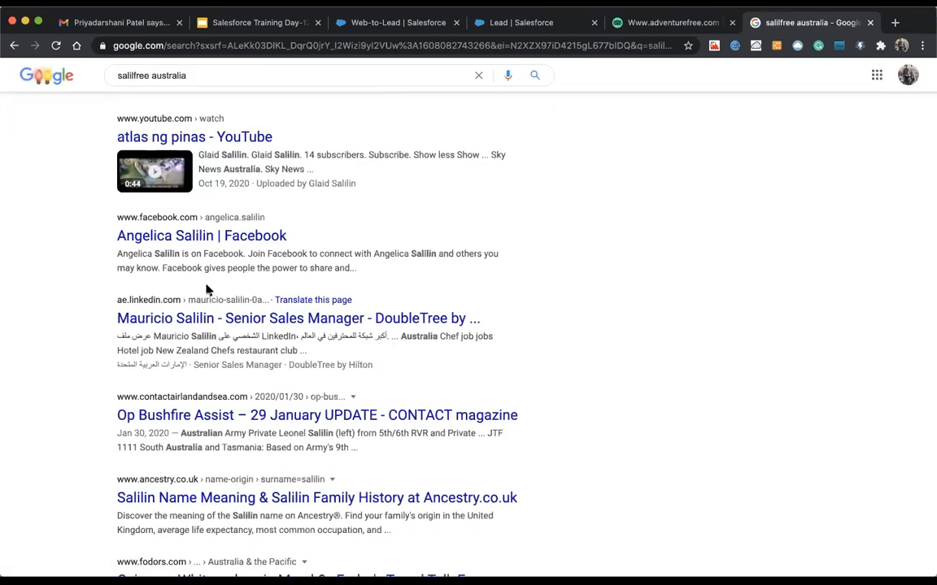
pyautogui.scroll(-1, 208, 289)
pyautogui.scroll(-4, 208, 289)
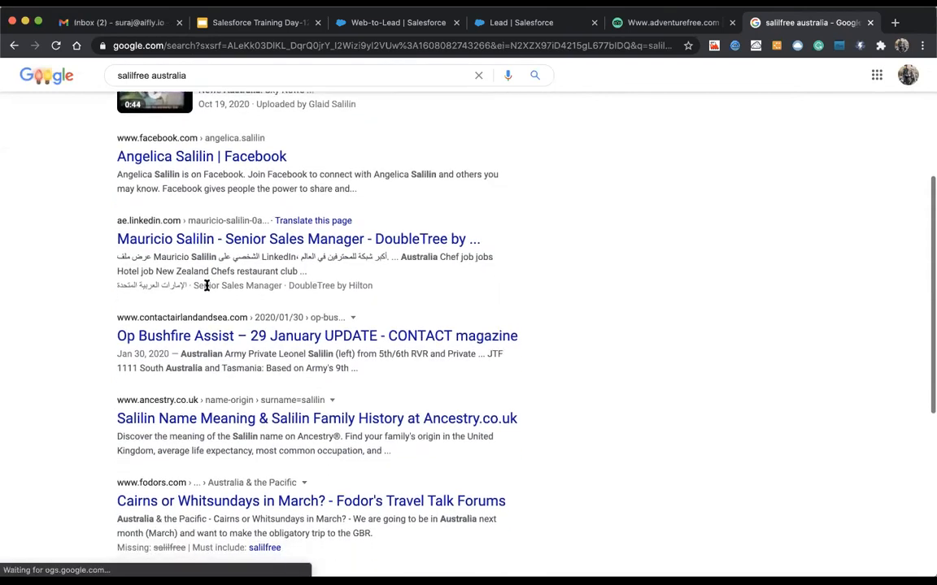
pyautogui.scroll(6, 209, 290)
pyautogui.scroll(3, 209, 290)
pyautogui.click(15, 46)
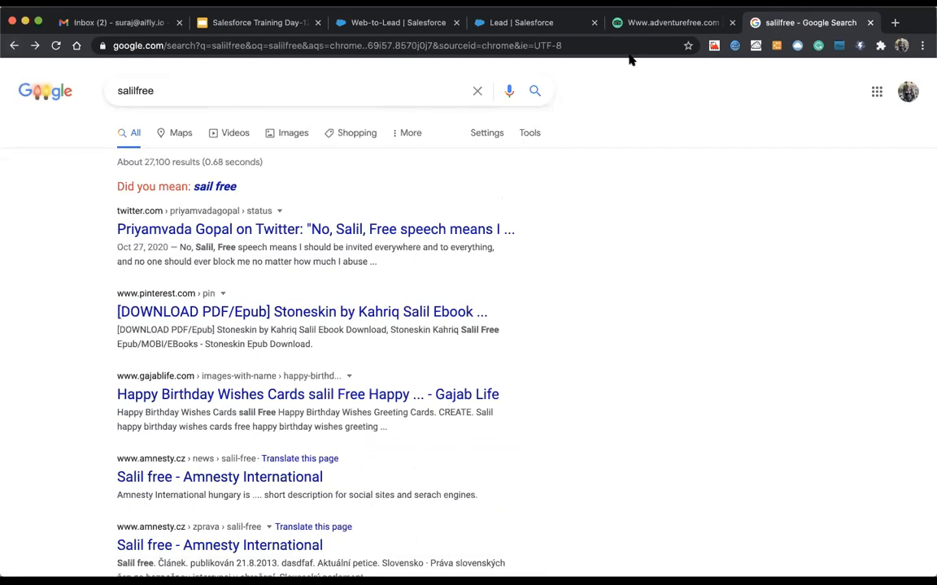
pyautogui.click(173, 91)
pyautogui.press('Return')
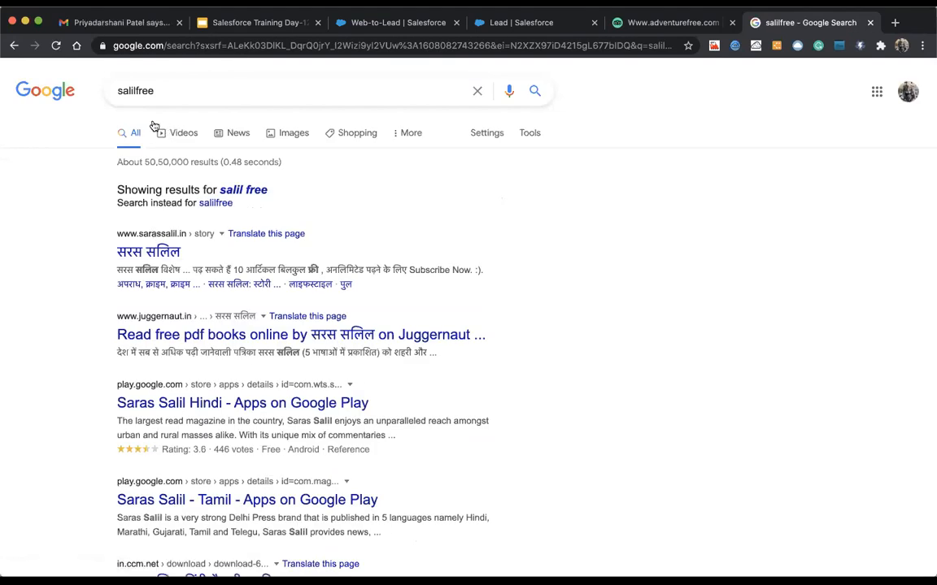
pyautogui.click(134, 92)
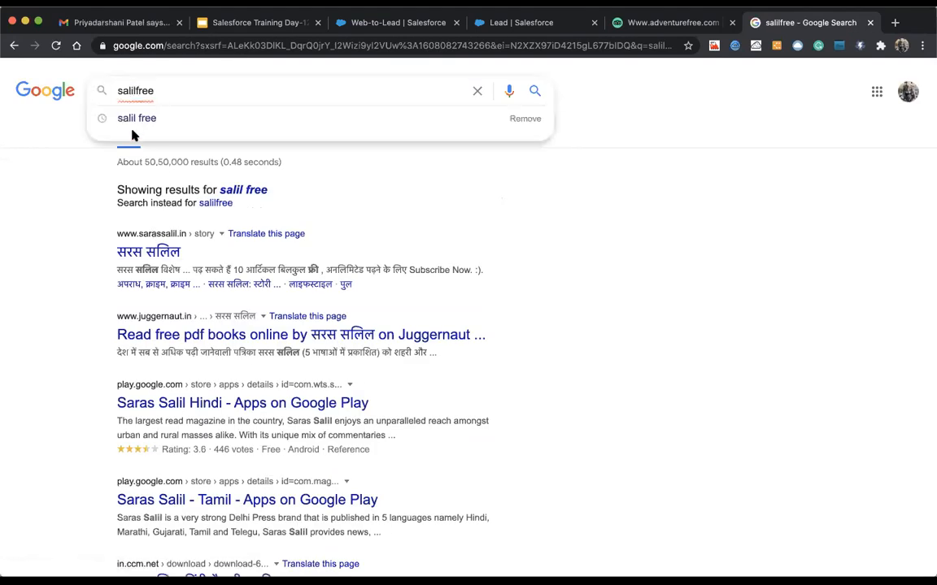
pyautogui.press('BackSpace')
pyautogui.press('BackSpace')
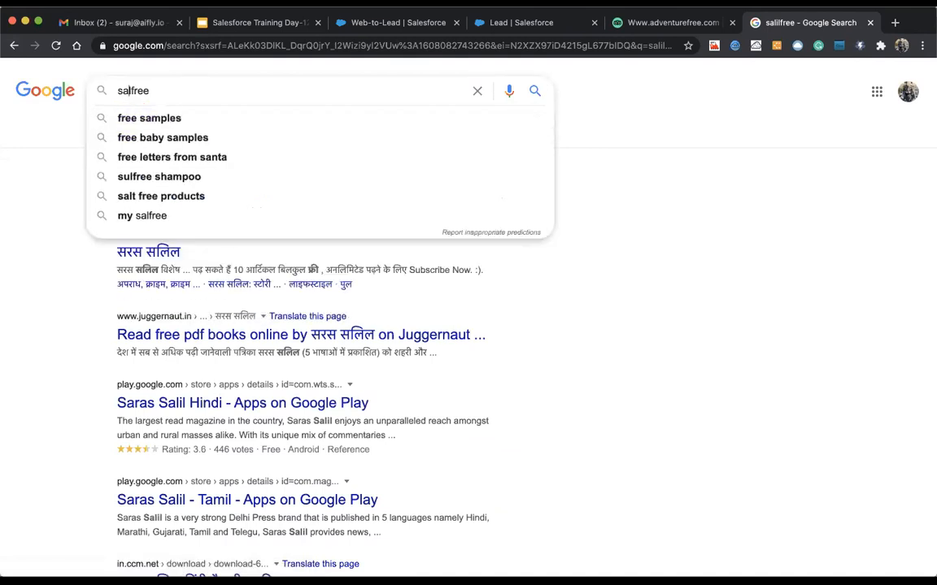
pyautogui.write('i')
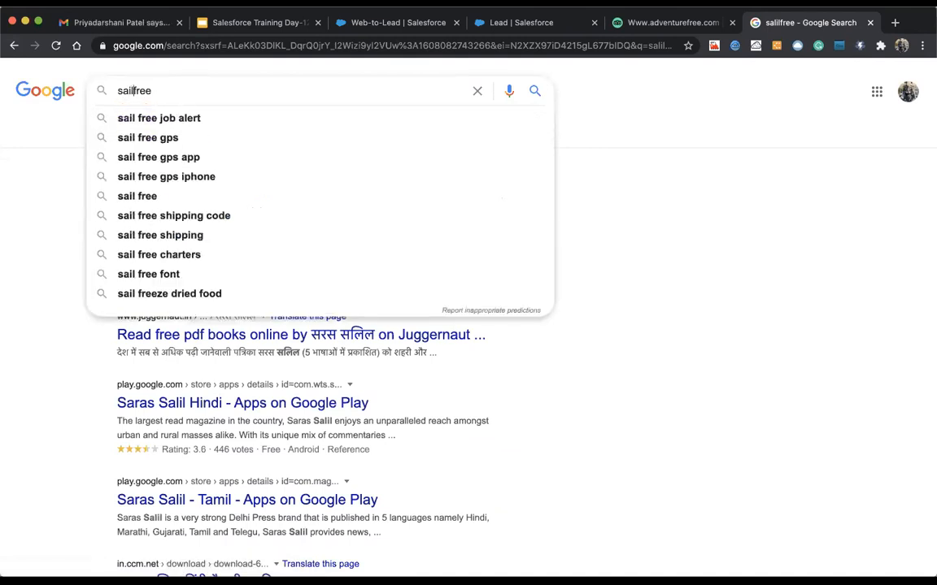
pyautogui.press('Return')
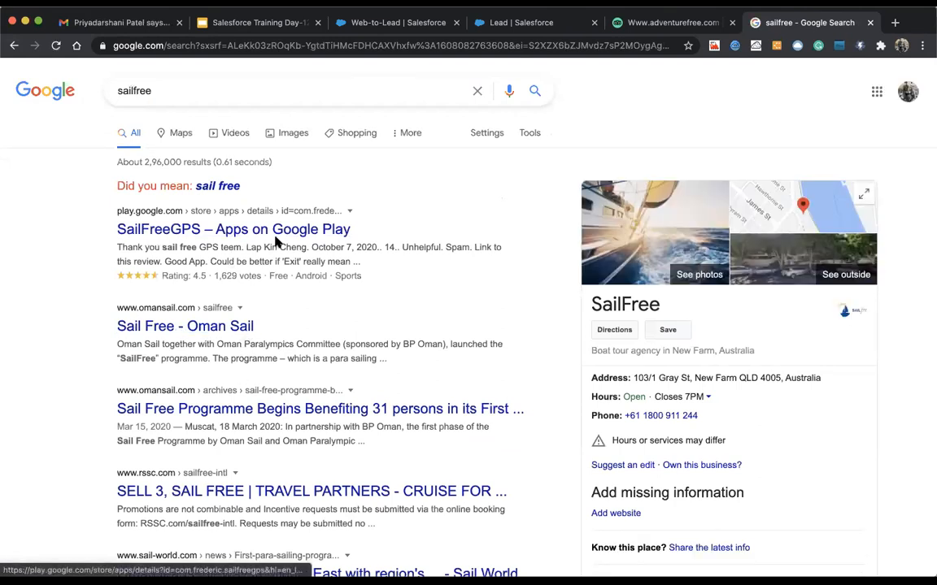
# Step: Refine the search to 'sailfree.au' and open the websites.milonic.com sailfree.com.au result
pyautogui.scroll(-2, 567, 367)
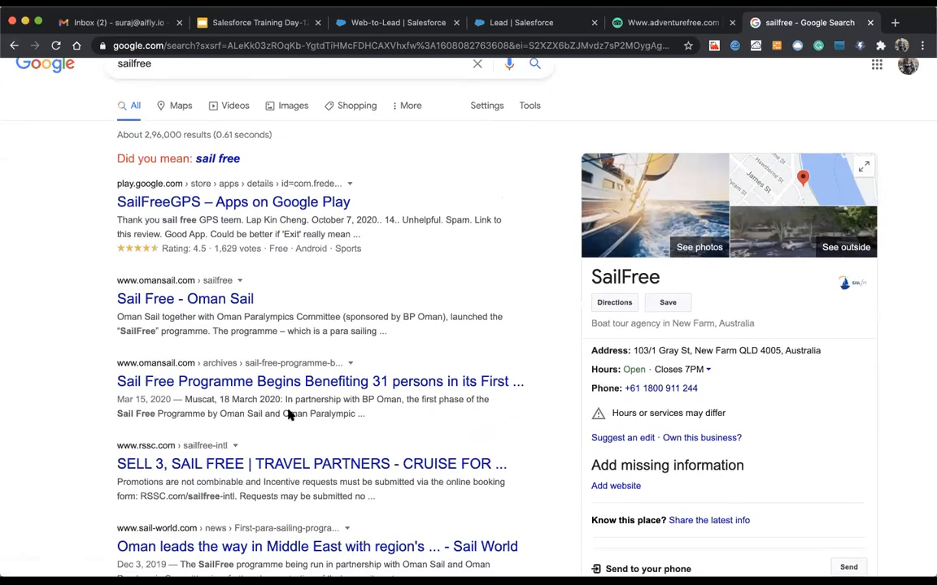
pyautogui.scroll(2, 182, 106)
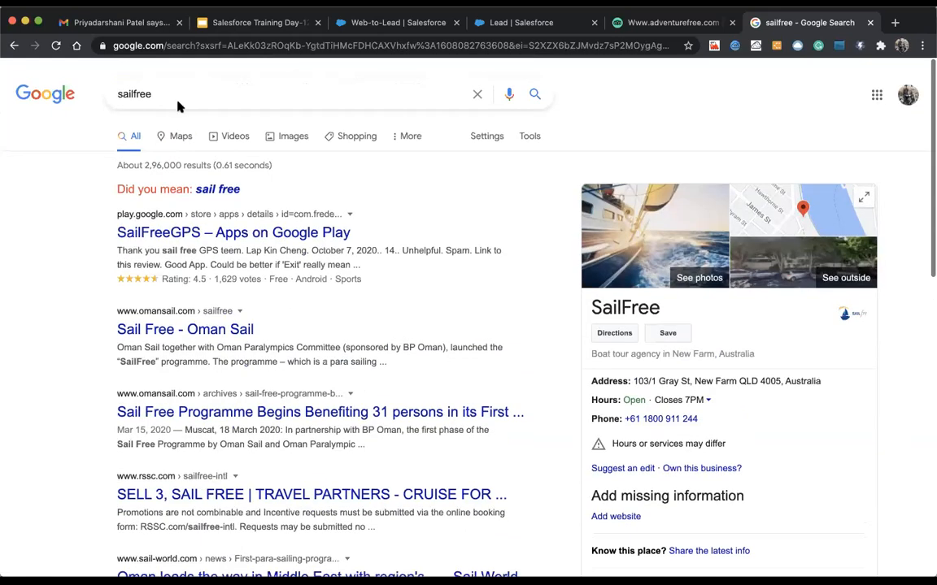
pyautogui.click(178, 90)
pyautogui.write('.au')
pyautogui.press('Return')
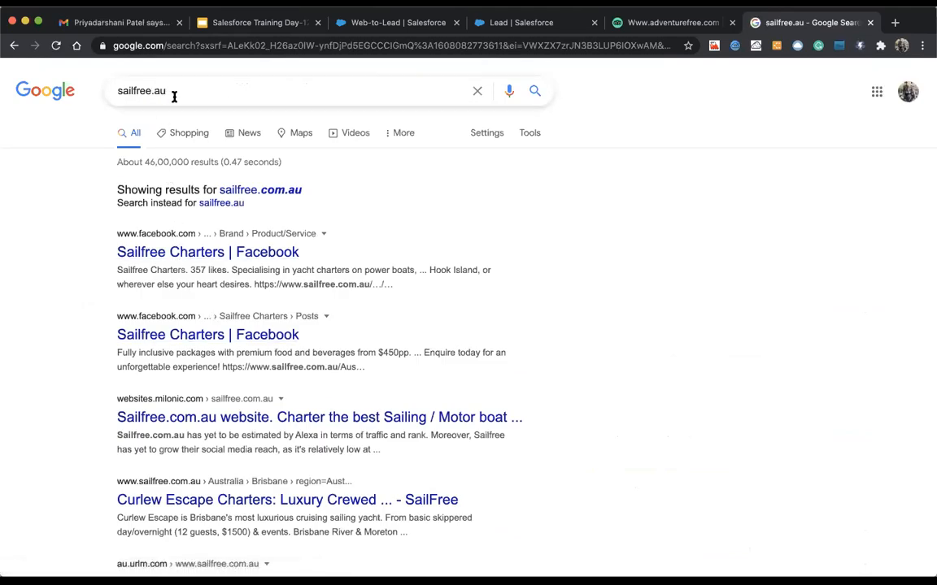
pyautogui.click(163, 417)
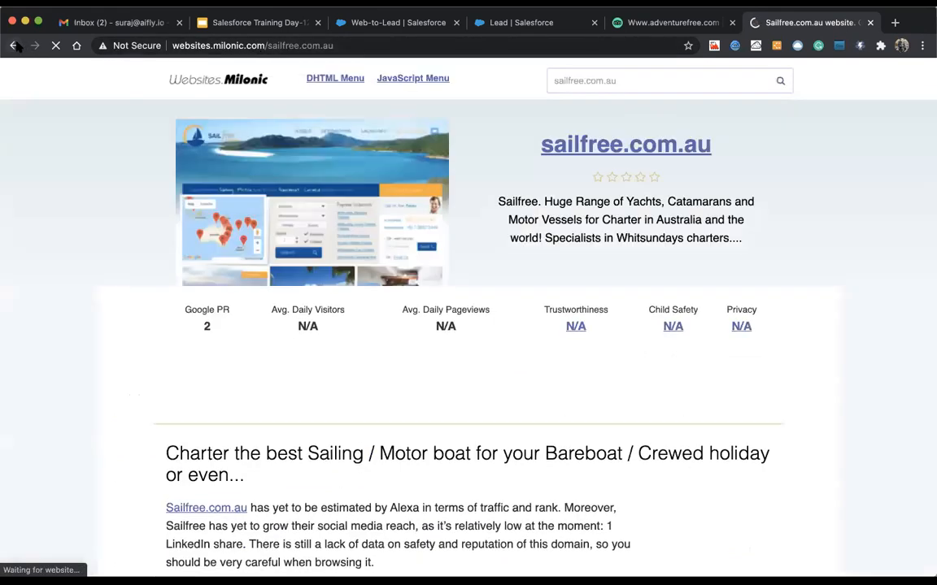
# Step: Follow 'Visit sailfree.com.au', get a server-not-found error, and go back to the Milonic page
pyautogui.click(14, 45)
pyautogui.click(34, 45)
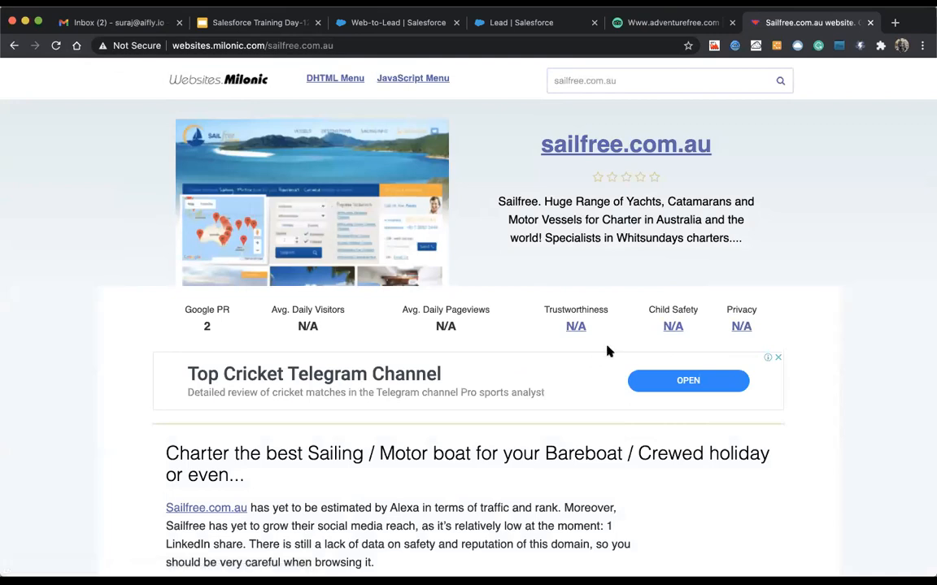
pyautogui.scroll(-5, 367, 287)
pyautogui.scroll(2, 337, 295)
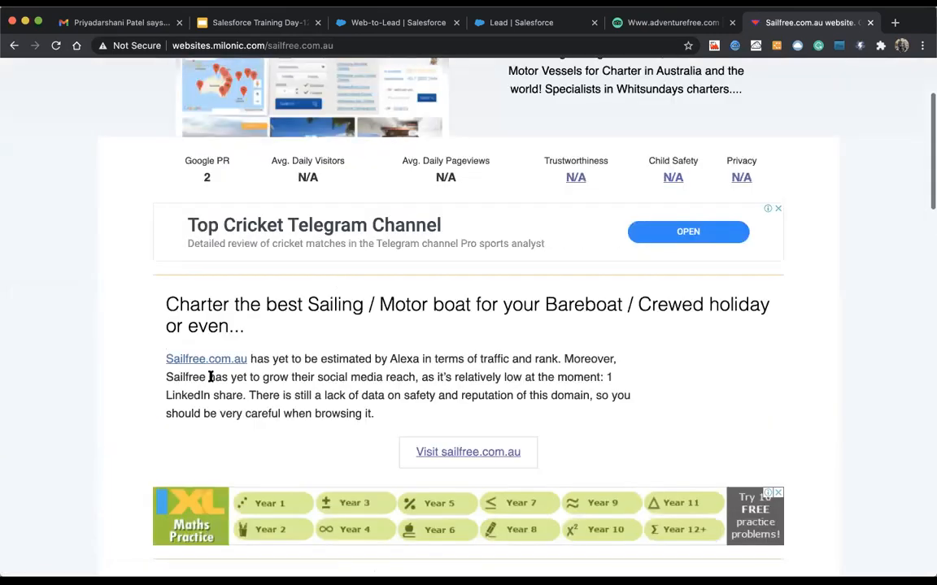
pyautogui.click(208, 360)
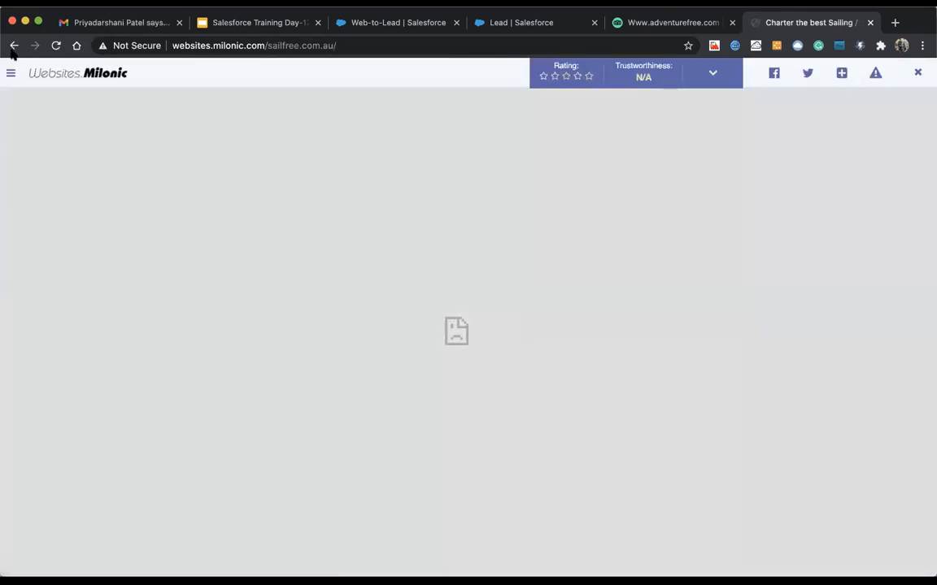
pyautogui.click(14, 45)
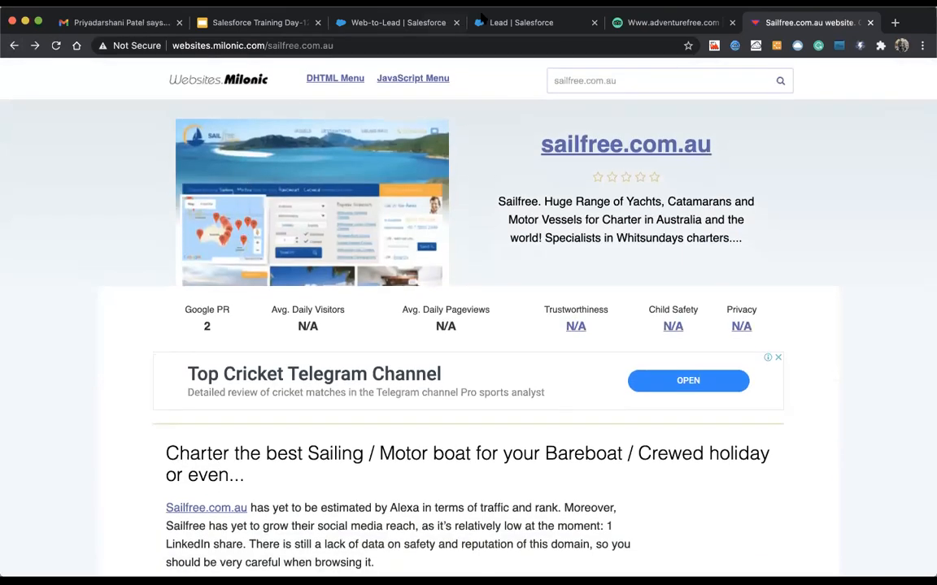
# Step: Open the AdventureFree.com fishing directory result, then switch to the Sailfree.com.au Milonic tab
pyautogui.click(644, 23)
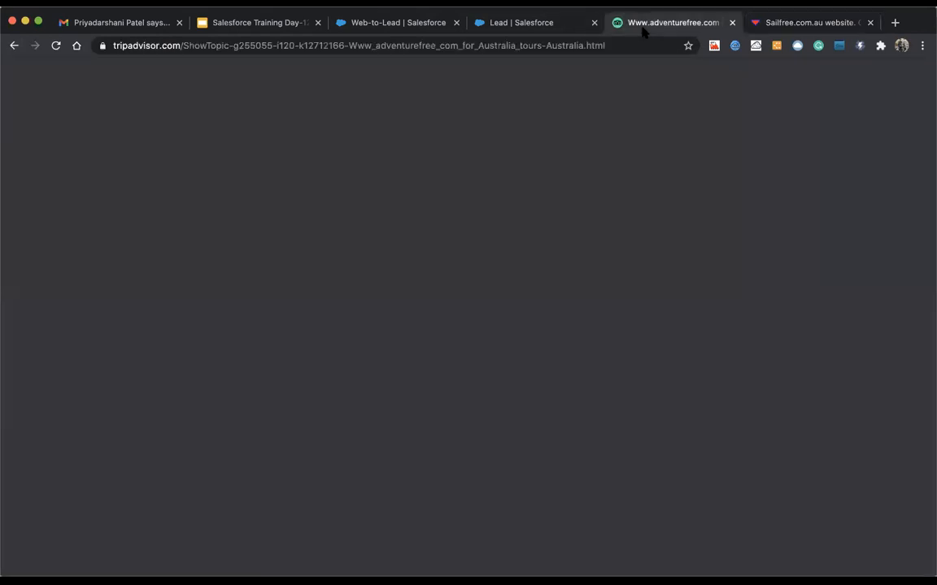
pyautogui.click(14, 47)
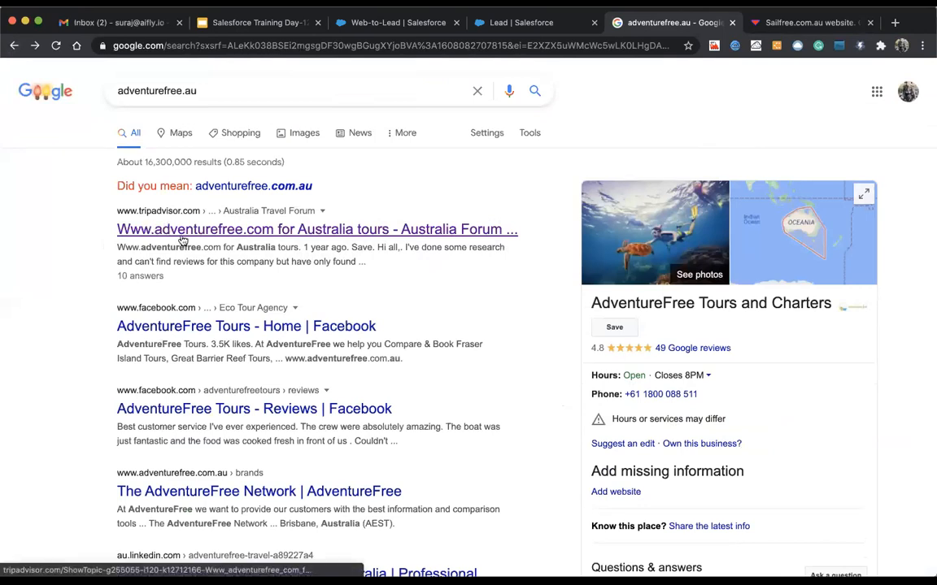
pyautogui.scroll(-10, 208, 305)
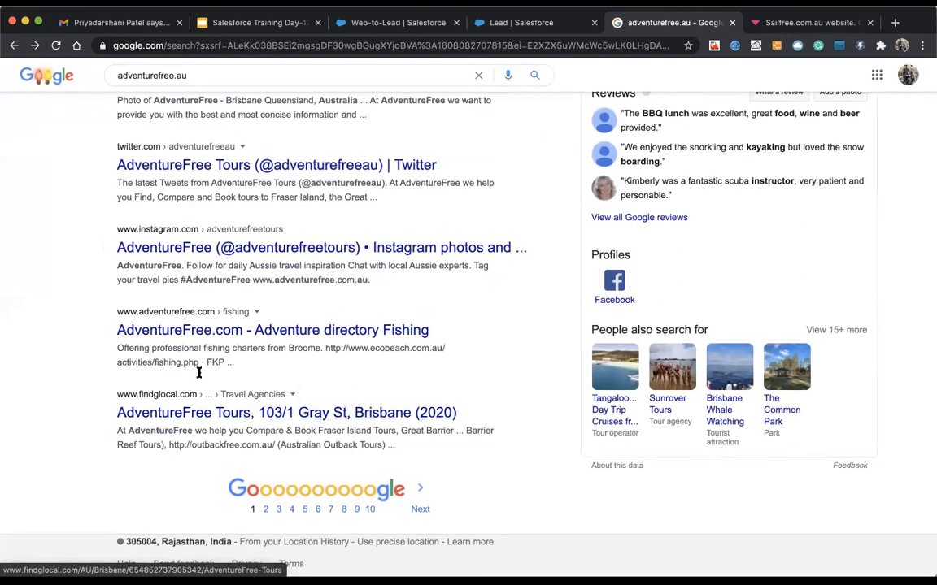
pyautogui.scroll(1, 197, 372)
pyautogui.click(182, 342)
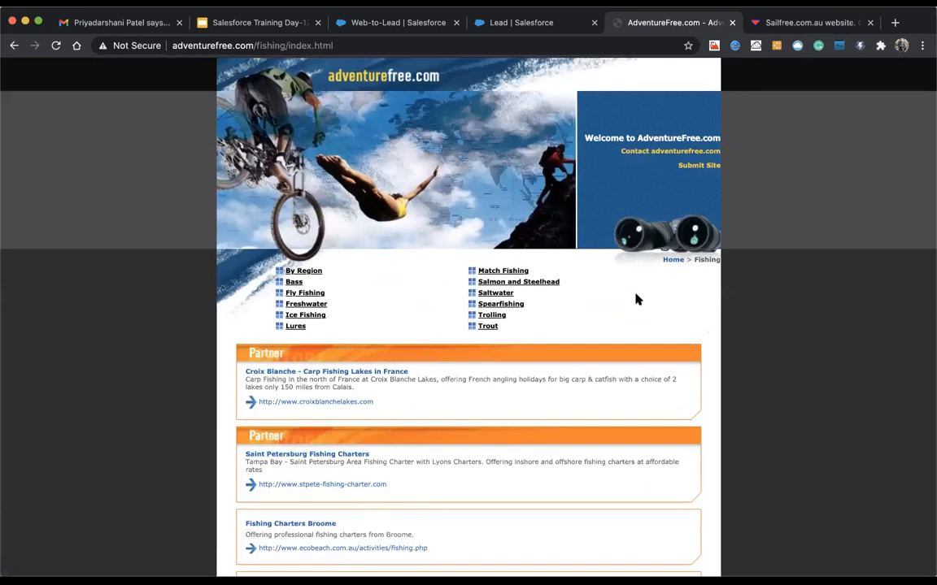
pyautogui.click(781, 25)
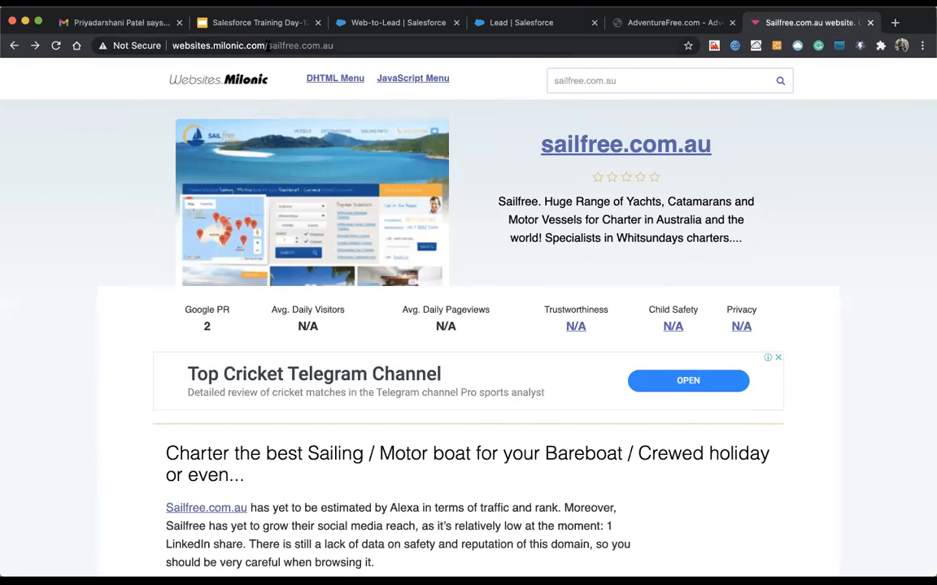
# Step: Load sailfree.com.au, then sailfree.com, in a new tab, then return to the Milonic tab
pyautogui.moveTo(268, 46); pyautogui.dragTo(342, 45)
pyautogui.hotkey('ctrl', 'c')
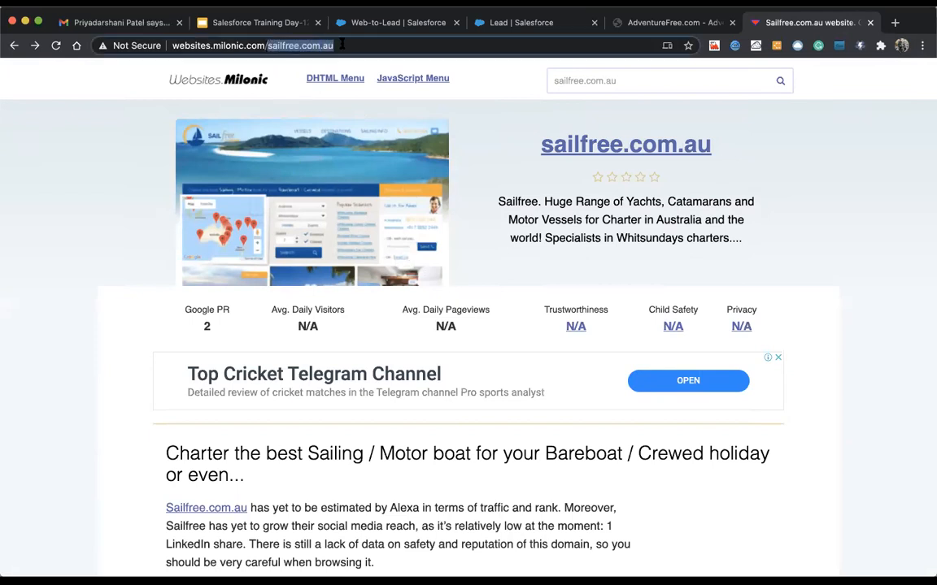
pyautogui.click(894, 23)
pyautogui.hotkey('ctrl', 'v')
pyautogui.press('Return')
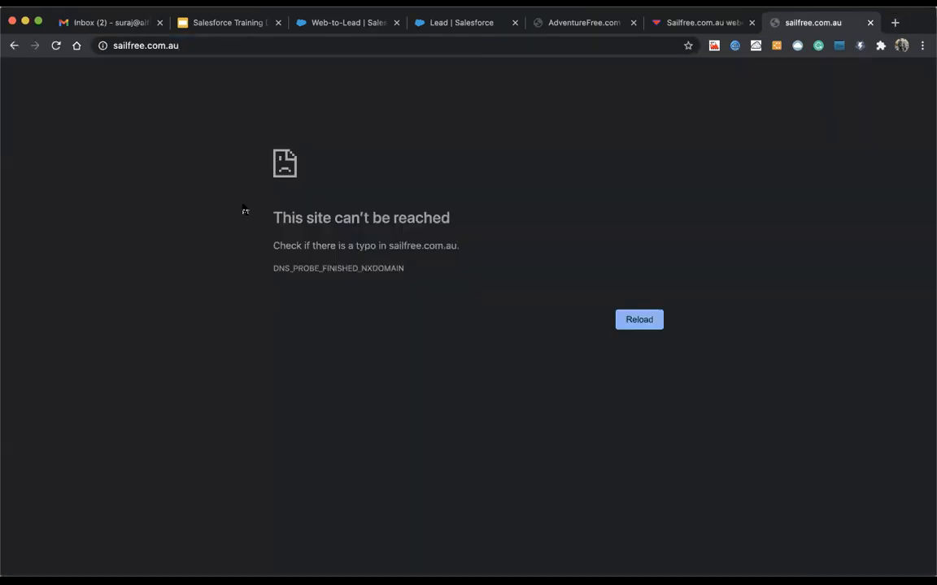
pyautogui.click(165, 46)
pyautogui.click(188, 46)
pyautogui.press('BackSpace')
pyautogui.press('BackSpace')
pyautogui.press('BackSpace')
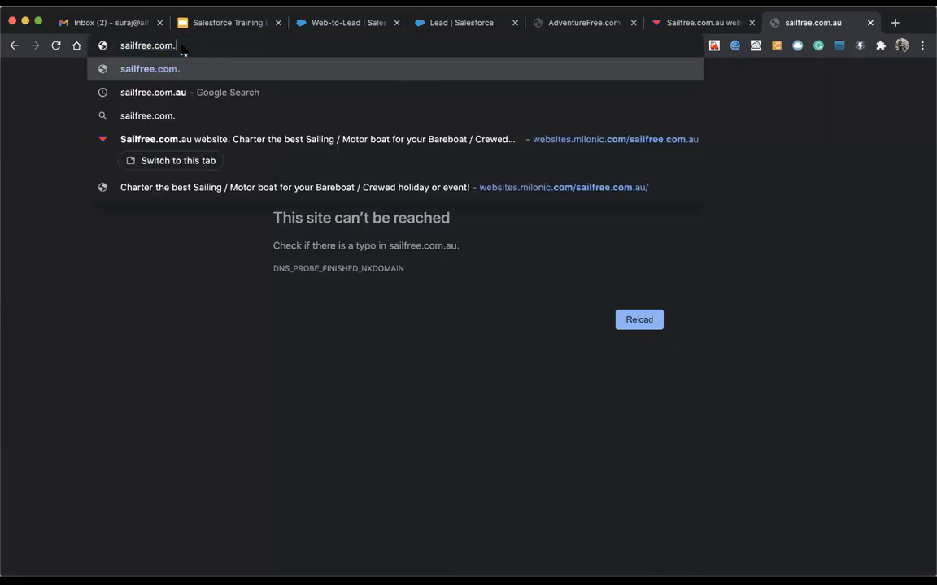
pyautogui.press('Return')
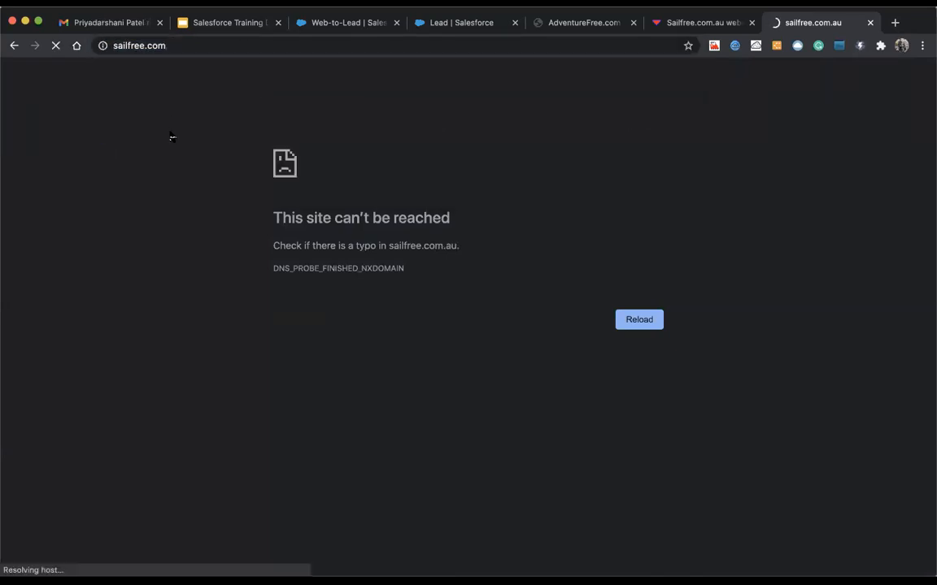
pyautogui.click(705, 23)
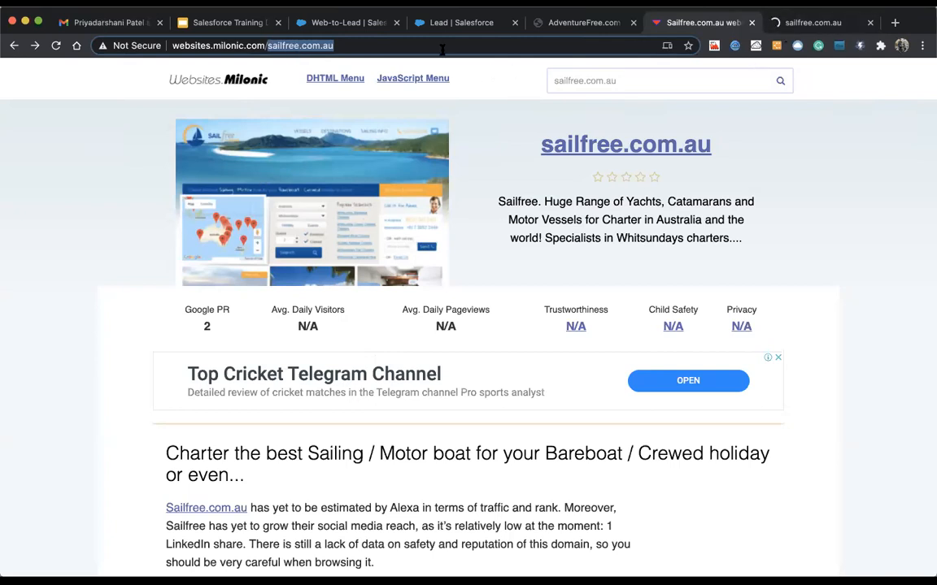
# Step: In a new tab, search Google for 'adventure free'
pyautogui.press('super+t')
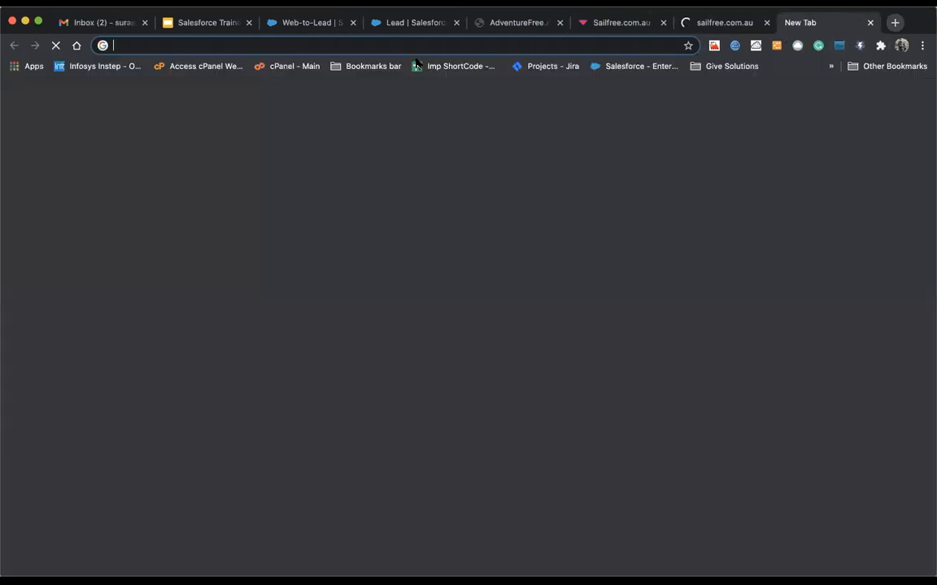
pyautogui.write('adventure')
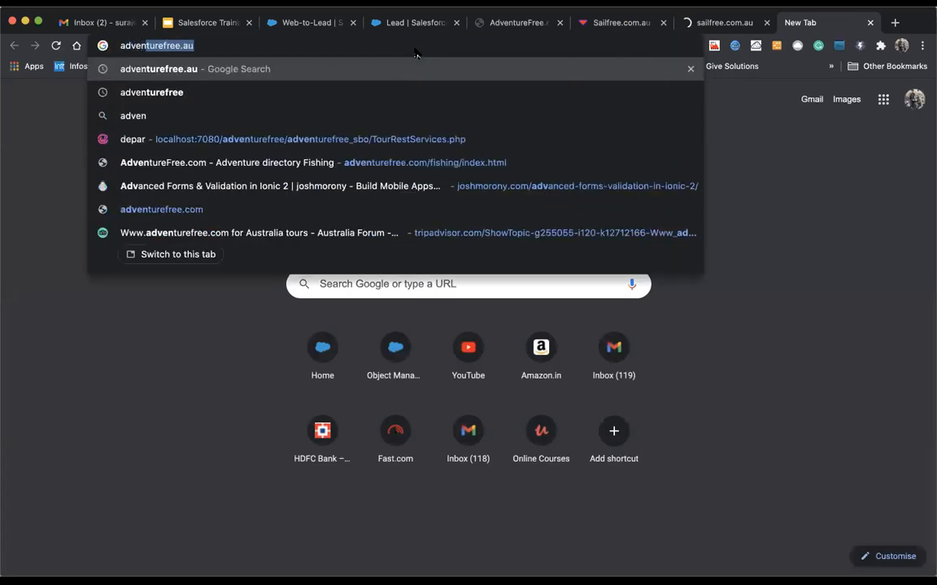
pyautogui.press('BackSpace')
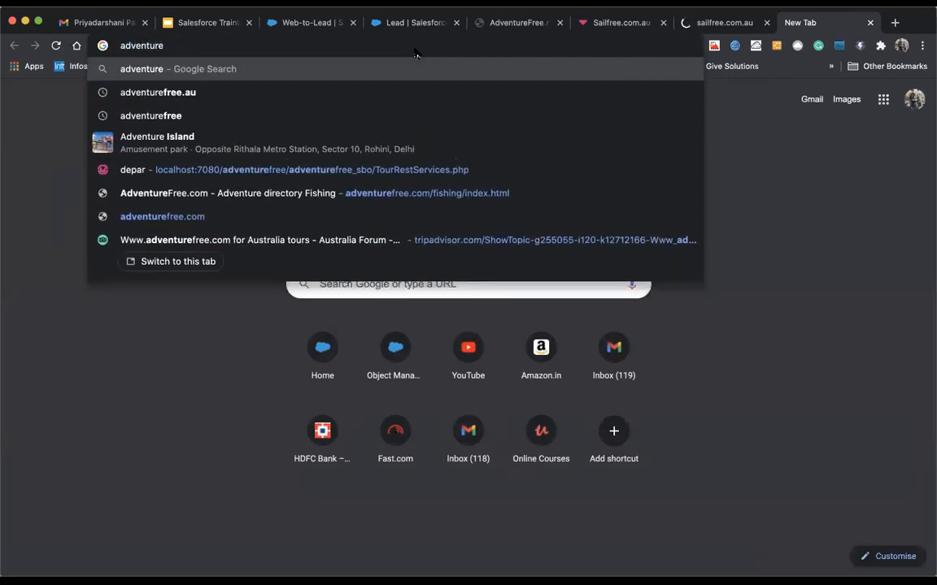
pyautogui.write('free')
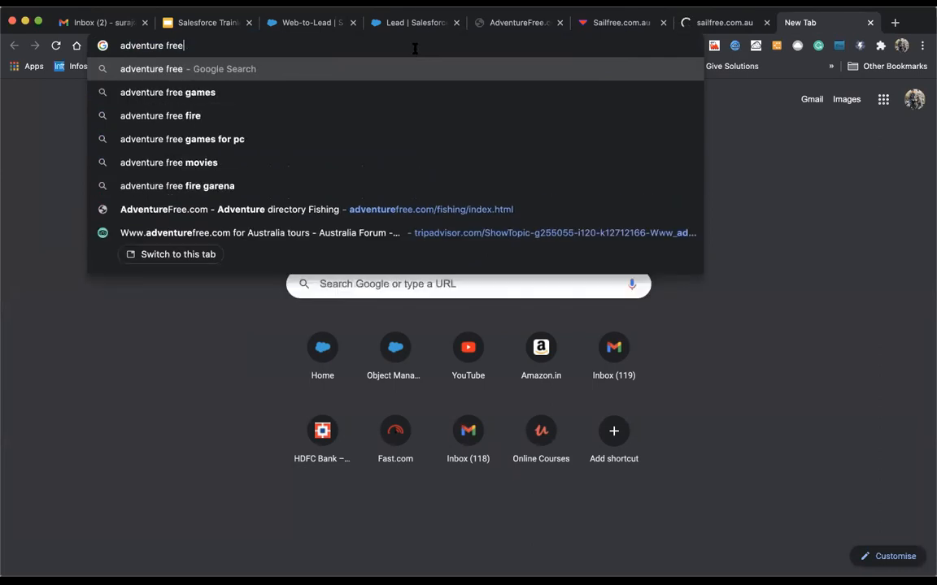
pyautogui.press('Return')
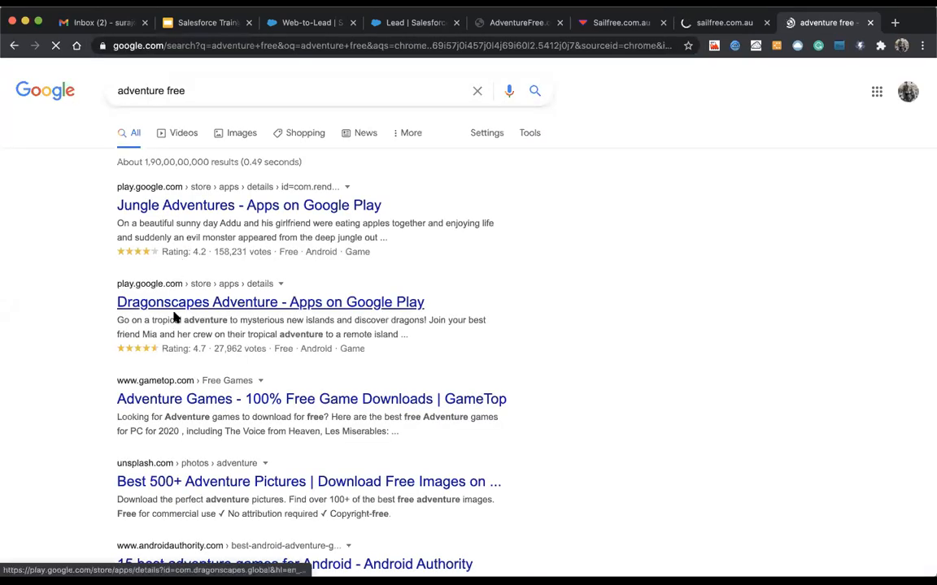
# Step: Refine to 'adventure free australia' and open the TripAdvisor adventurefree.com Australia tours thread
pyautogui.scroll(-6, 244, 390)
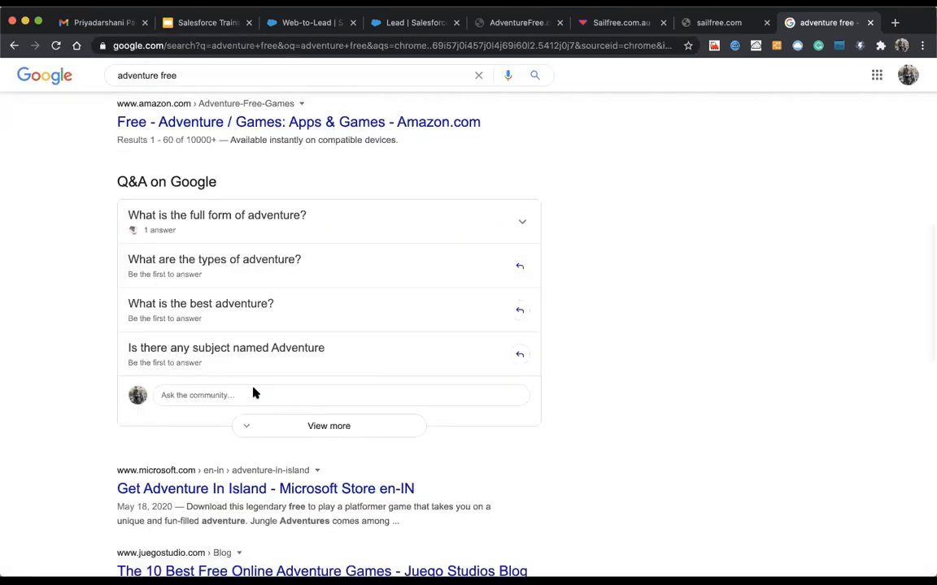
pyautogui.scroll(-1, 253, 391)
pyautogui.scroll(-9, 253, 402)
pyautogui.scroll(10, 252, 402)
pyautogui.scroll(10, 253, 402)
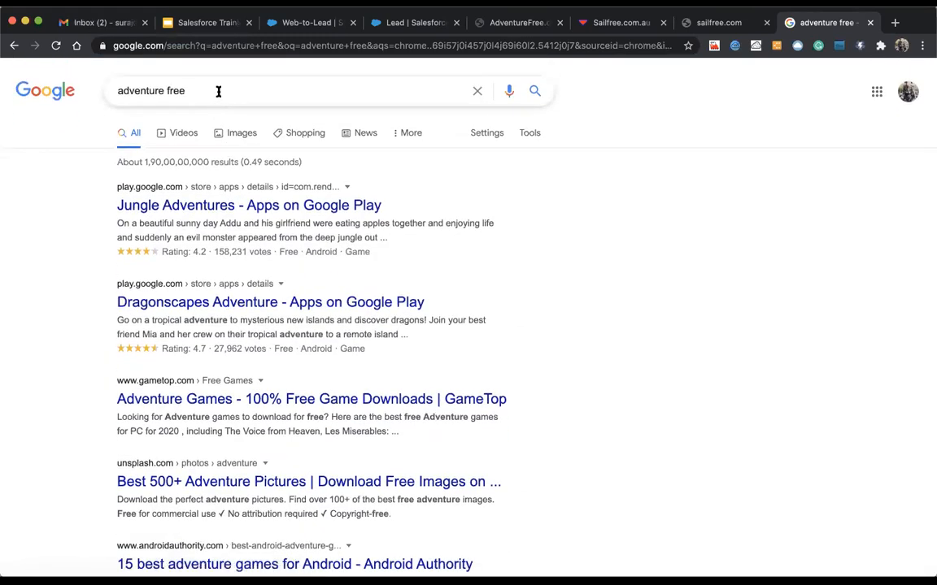
pyautogui.click(197, 90)
pyautogui.write('australia')
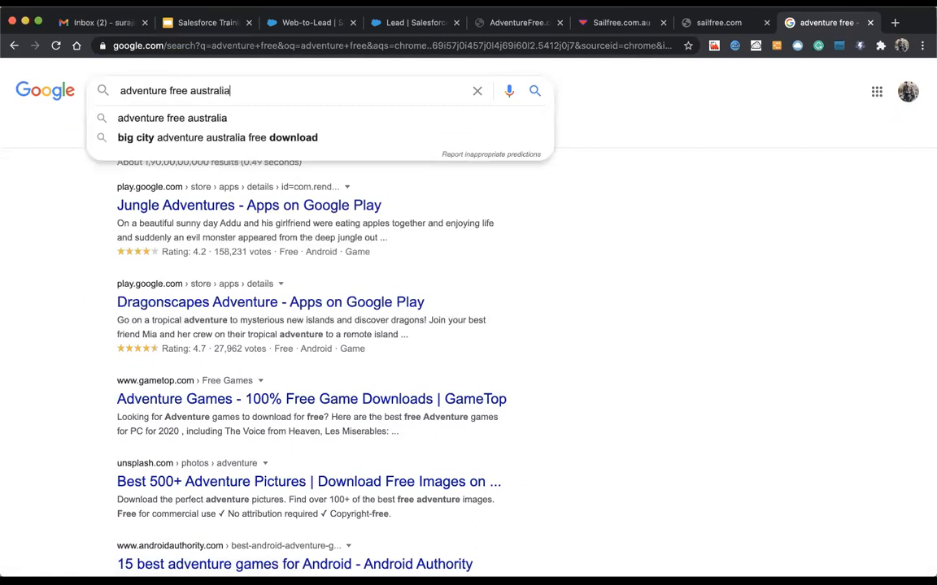
pyautogui.press('Return')
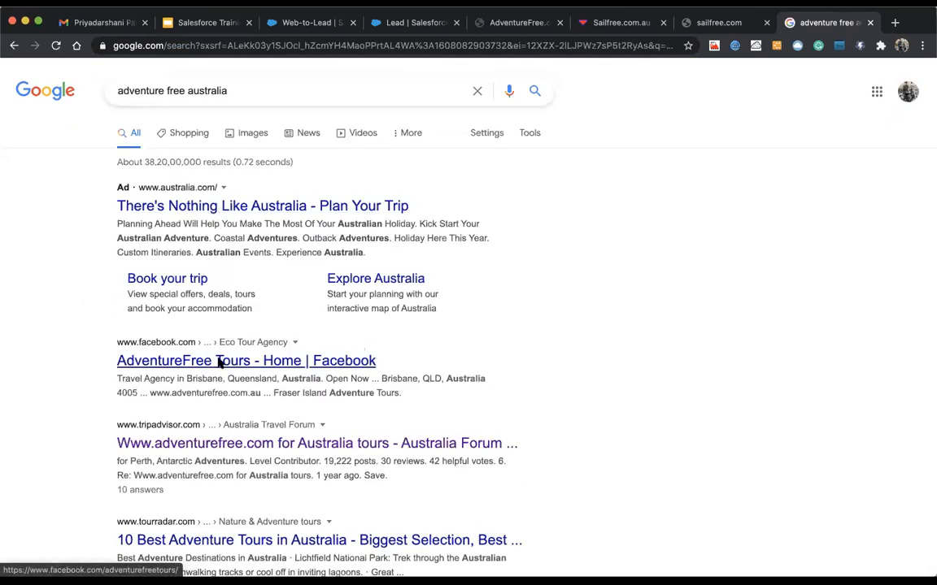
pyautogui.scroll(-5, 203, 256)
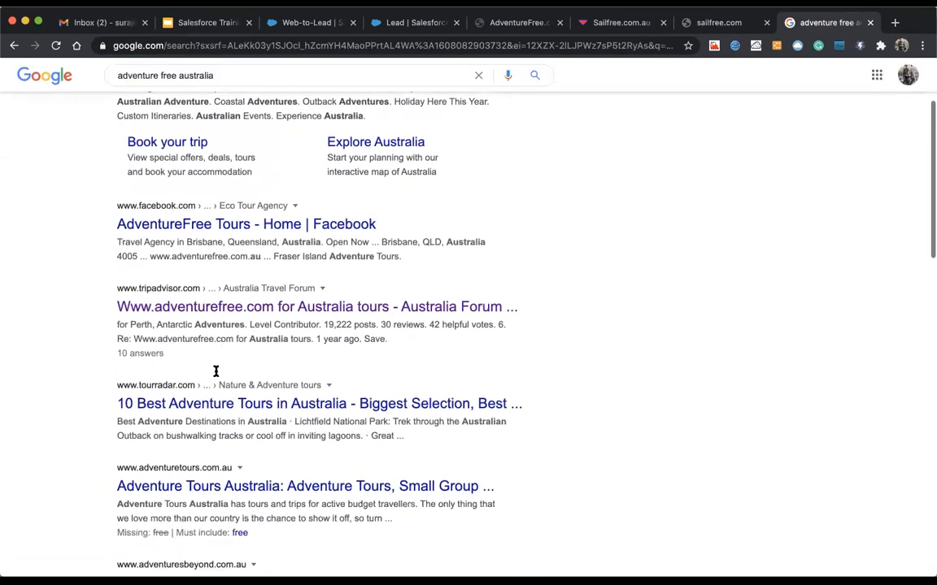
pyautogui.click(226, 250)
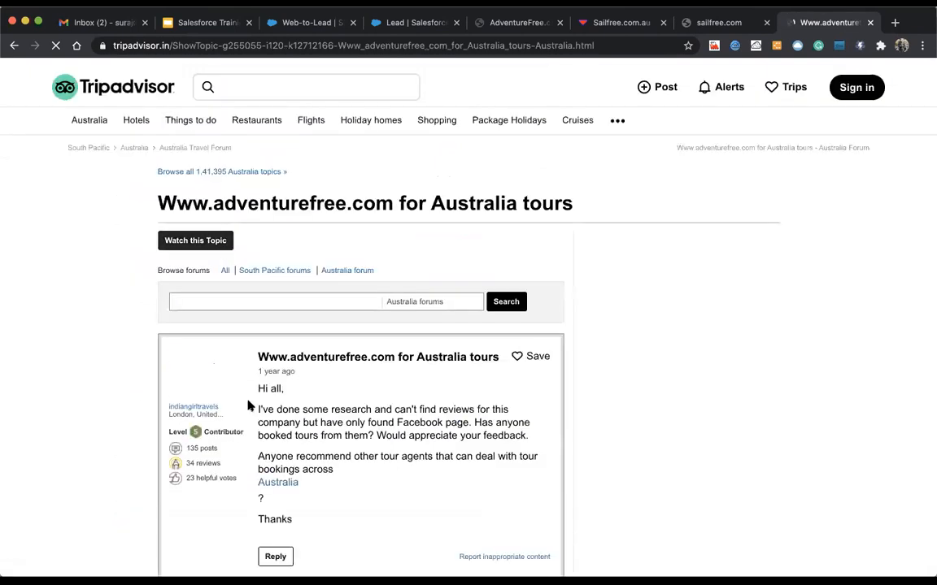
pyautogui.scroll(-5, 275, 457)
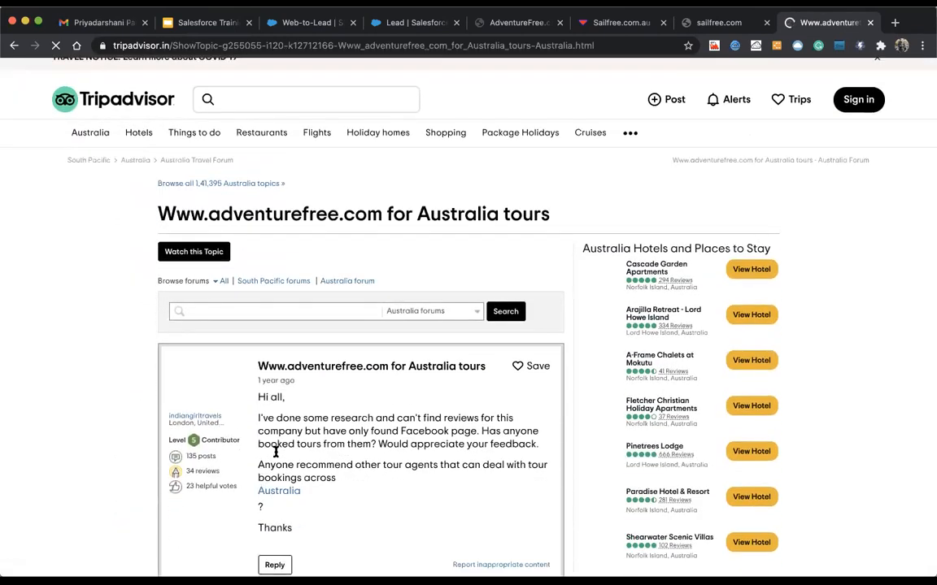
pyautogui.scroll(-7, 275, 457)
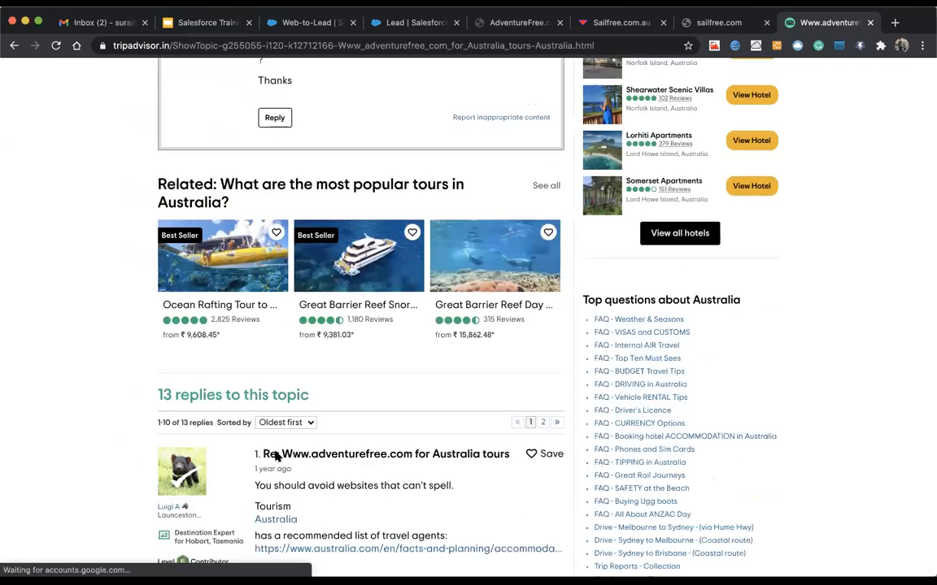
pyautogui.scroll(-6, 274, 452)
pyautogui.scroll(18, 276, 277)
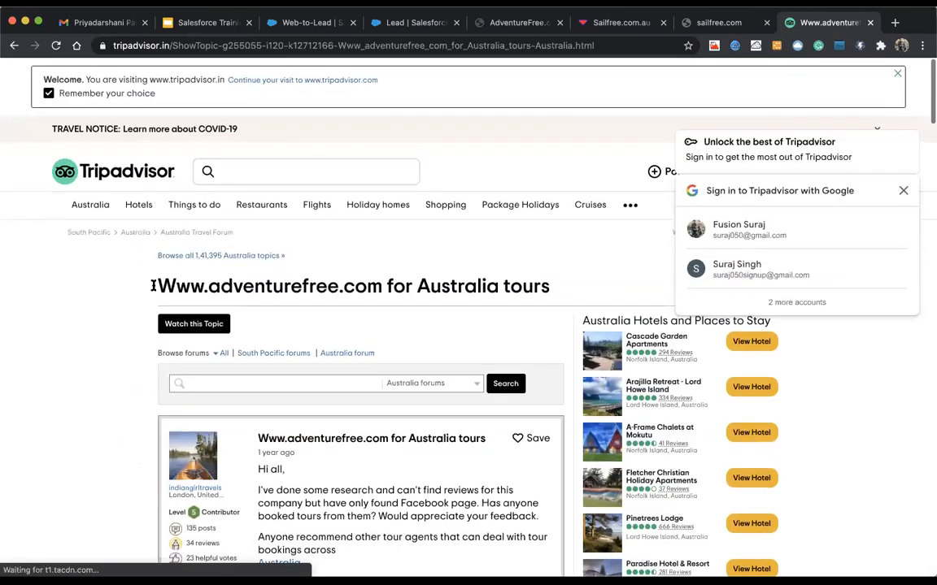
pyautogui.moveTo(158, 277); pyautogui.dragTo(383, 277)
pyautogui.press('super+c')
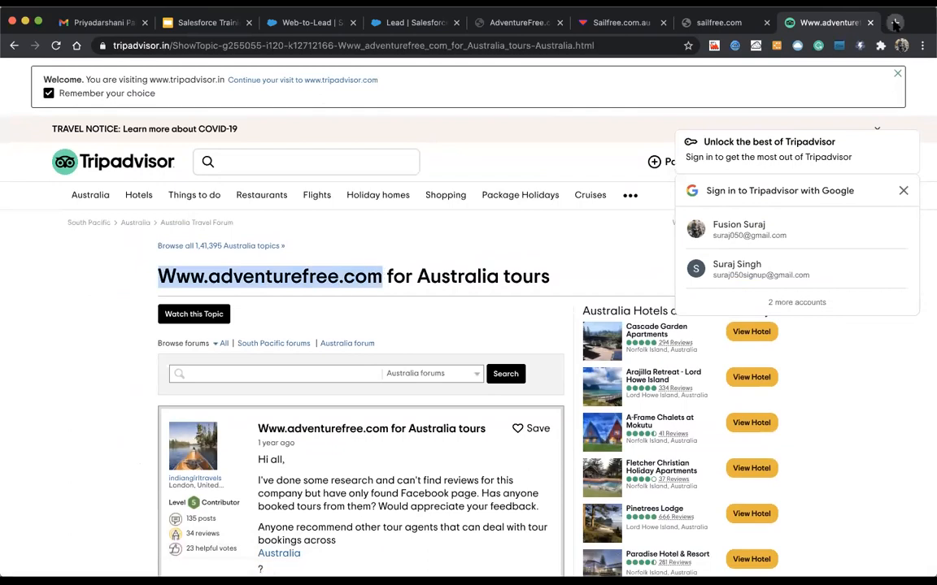
pyautogui.press('super+t')
pyautogui.press('super+v')
pyautogui.press('Return')
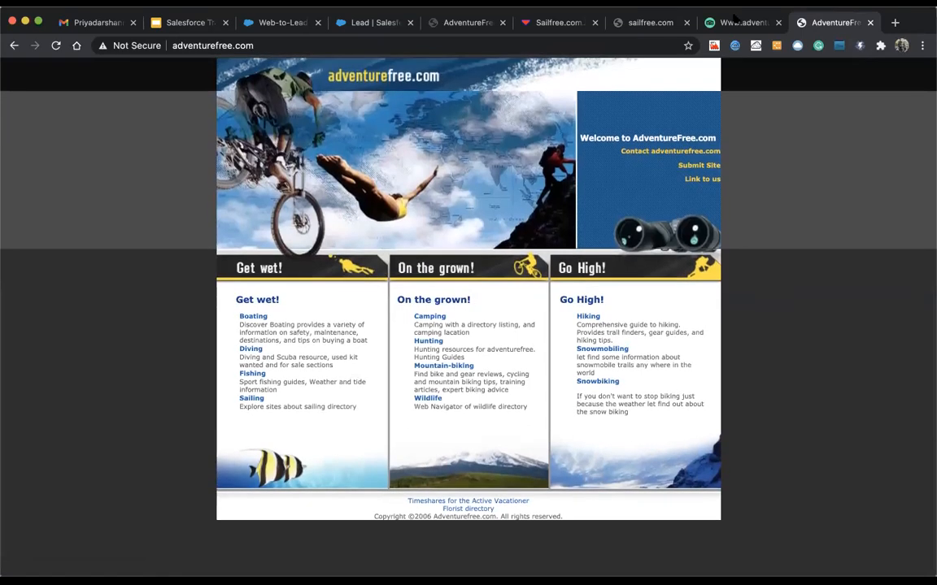
pyautogui.click(650, 22)
pyautogui.click(553, 22)
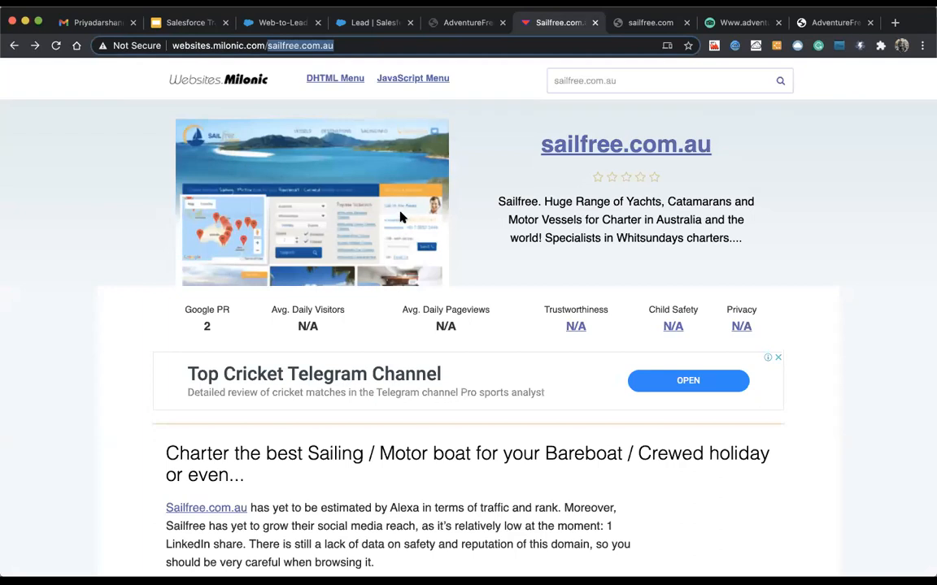
# Step: Leave the sailfree.com.au listing and return to the AdventureFree.com fishing directory tab
pyautogui.click(425, 203)
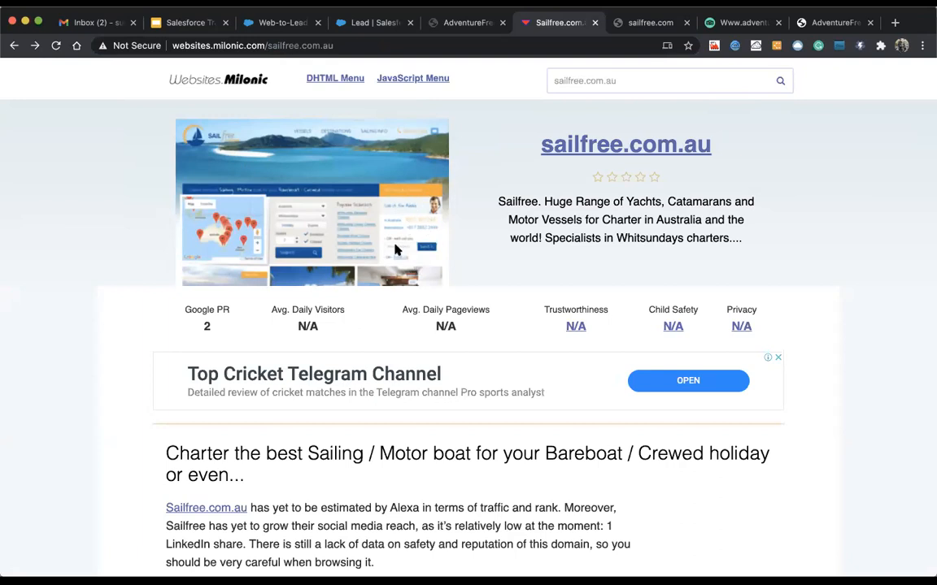
pyautogui.scroll(-1, 390, 235)
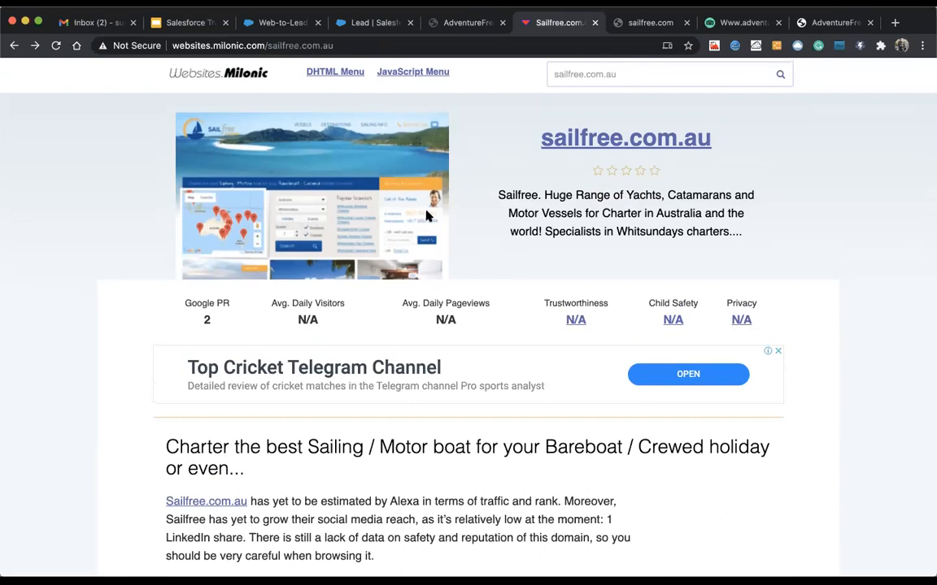
pyautogui.click(370, 22)
pyautogui.click(443, 23)
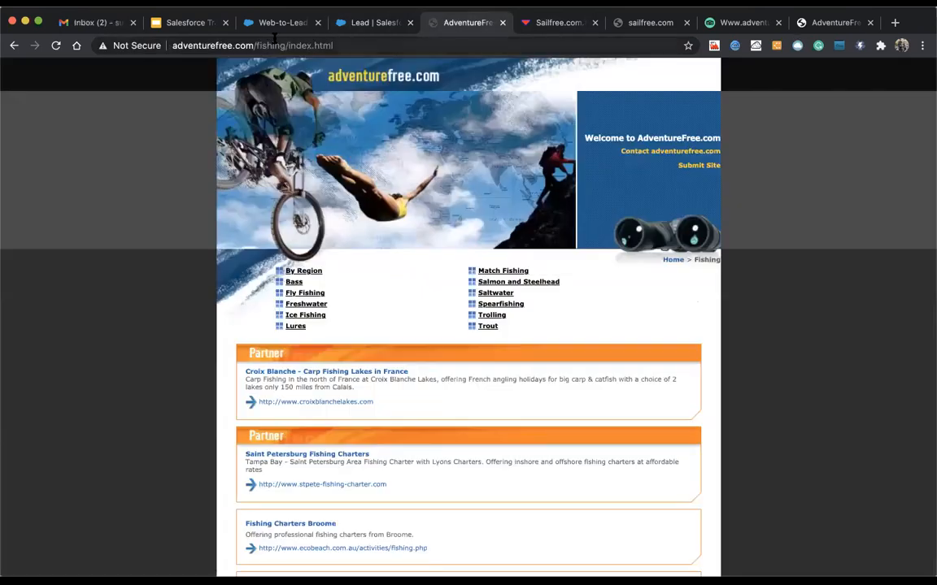
# Step: Return to the Create a Web-to-Lead Form page and review Email and the Return URL field
pyautogui.click(268, 23)
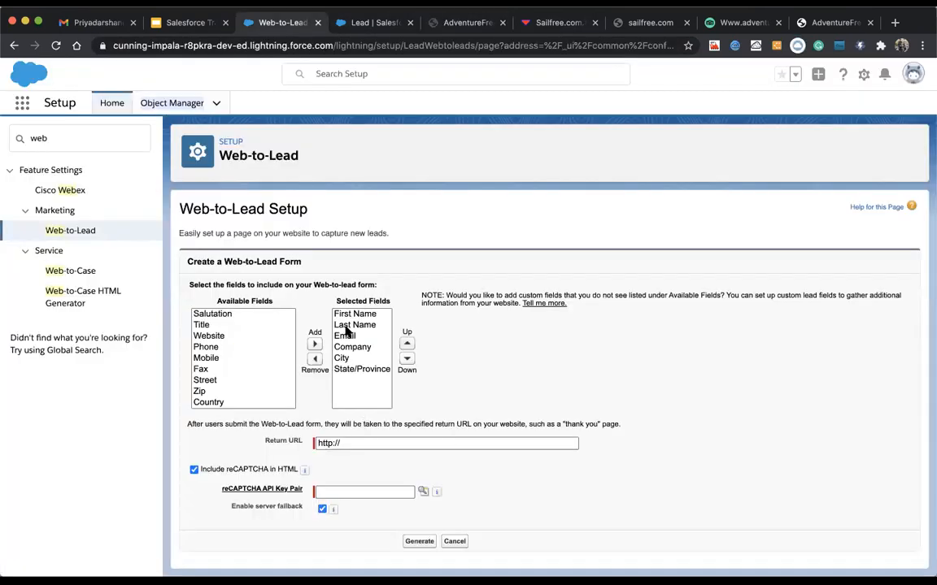
pyautogui.click(344, 336)
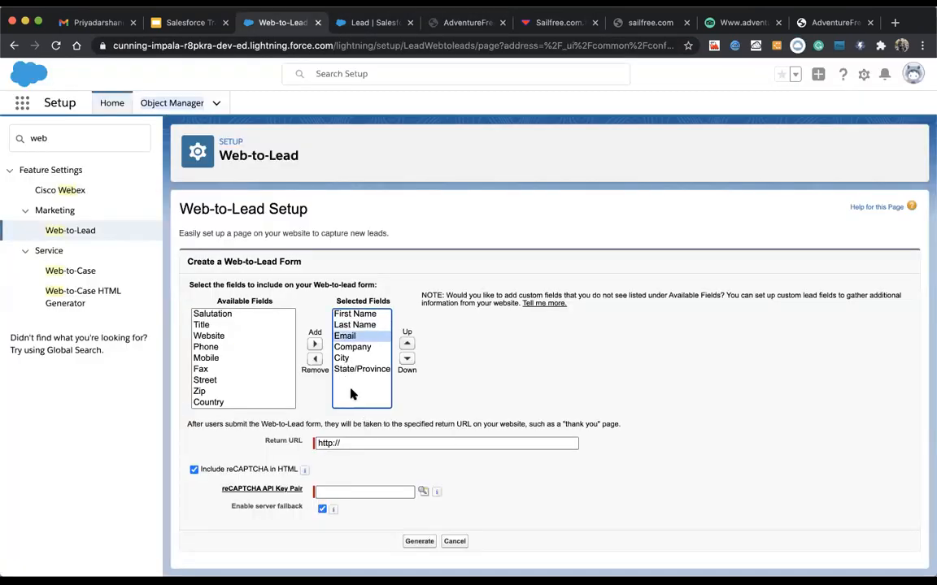
pyautogui.moveTo(268, 444); pyautogui.dragTo(305, 443)
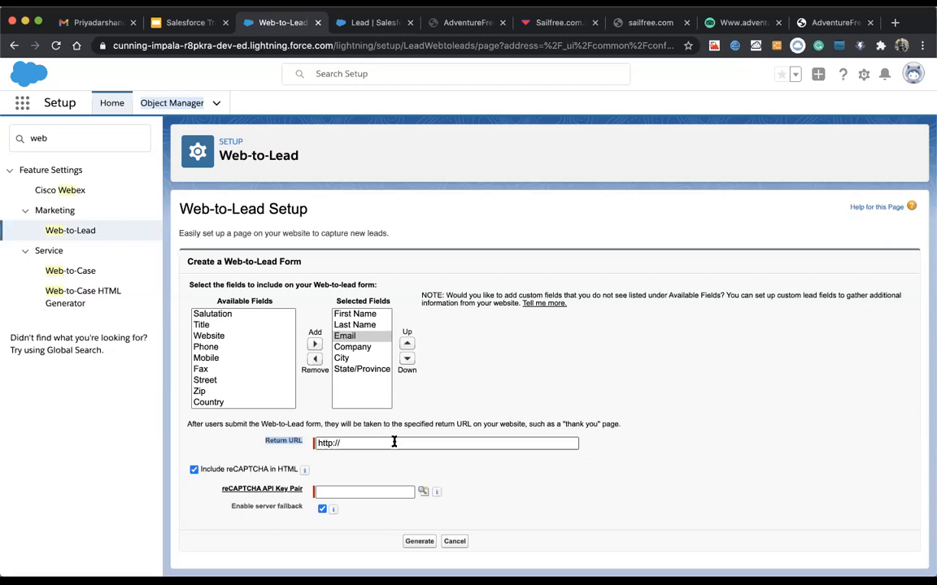
pyautogui.click(387, 441)
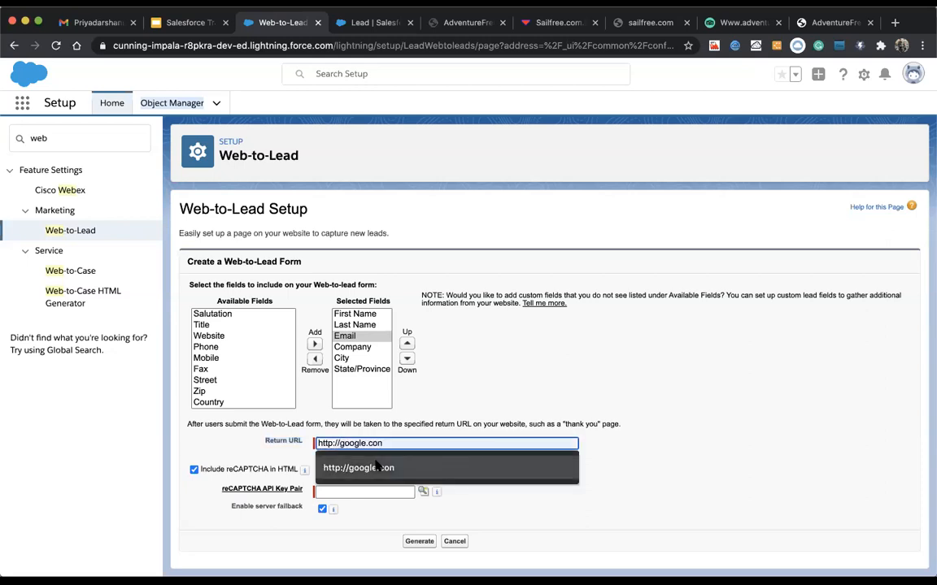
pyautogui.click(376, 466)
pyautogui.press('BackSpace')
pyautogui.write('m')
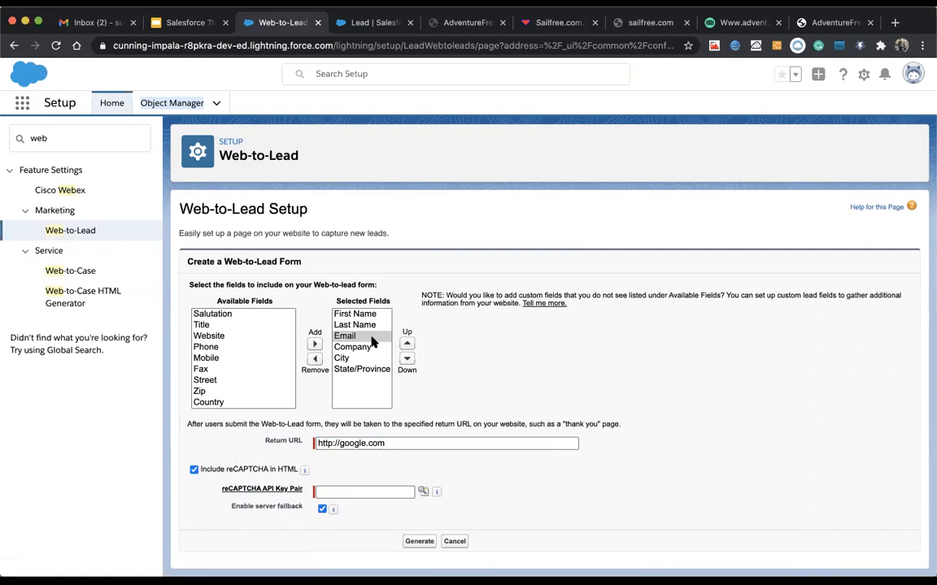
pyautogui.click(270, 490)
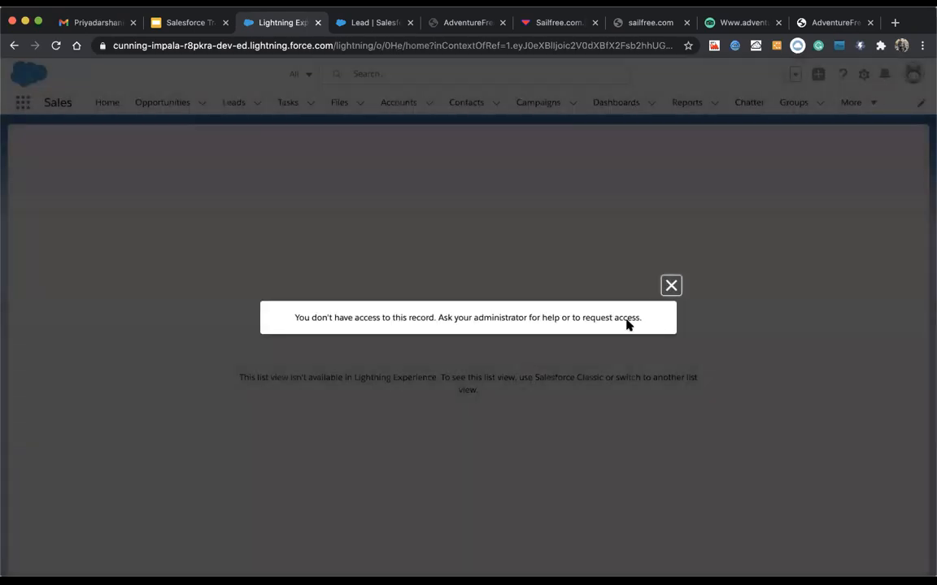
pyautogui.click(671, 286)
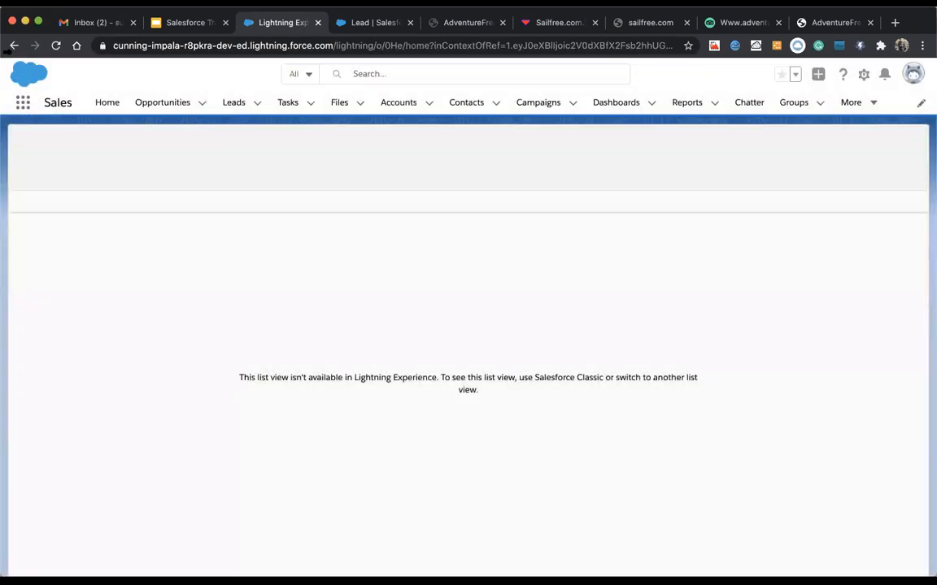
pyautogui.click(12, 45)
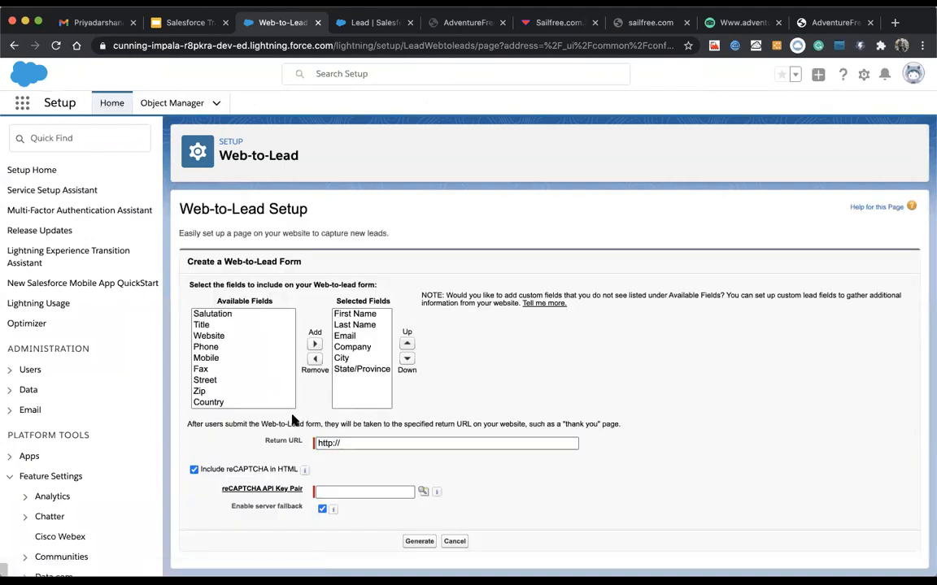
pyautogui.click(373, 444)
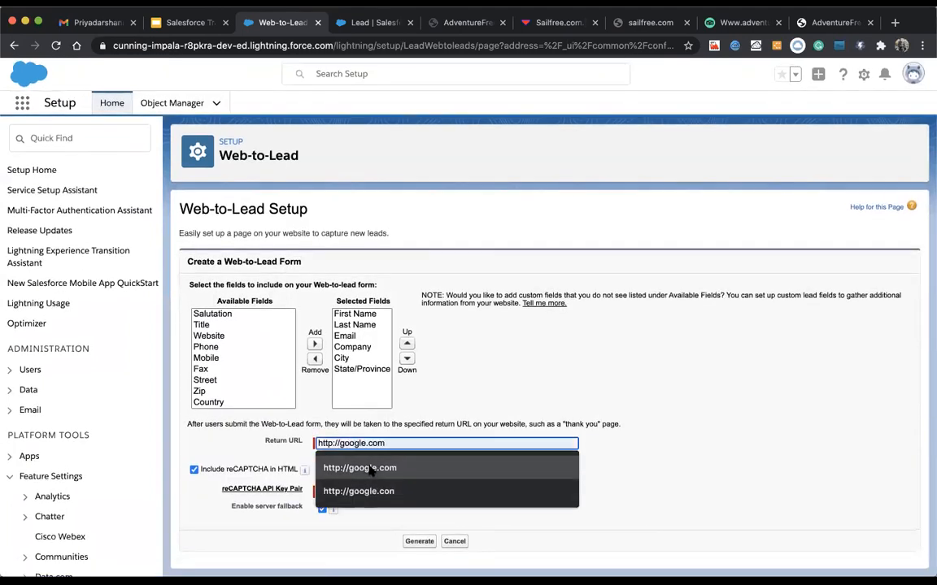
pyautogui.click(391, 487)
# Step: Look up existing reCAPTCHA key pairs, then toggle Include reCAPTCHA off and back on
pyautogui.click(422, 491)
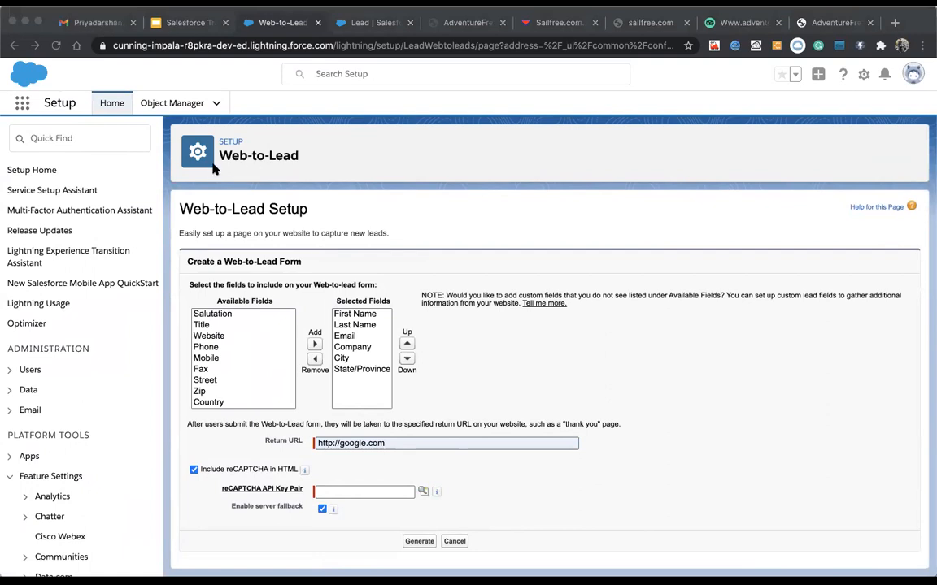
pyautogui.click(188, 116)
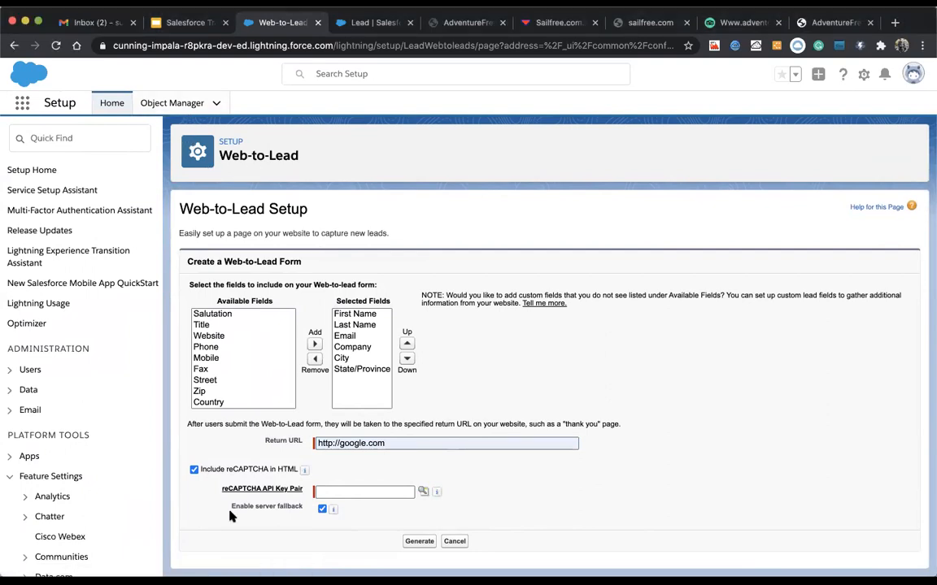
pyautogui.click(193, 470)
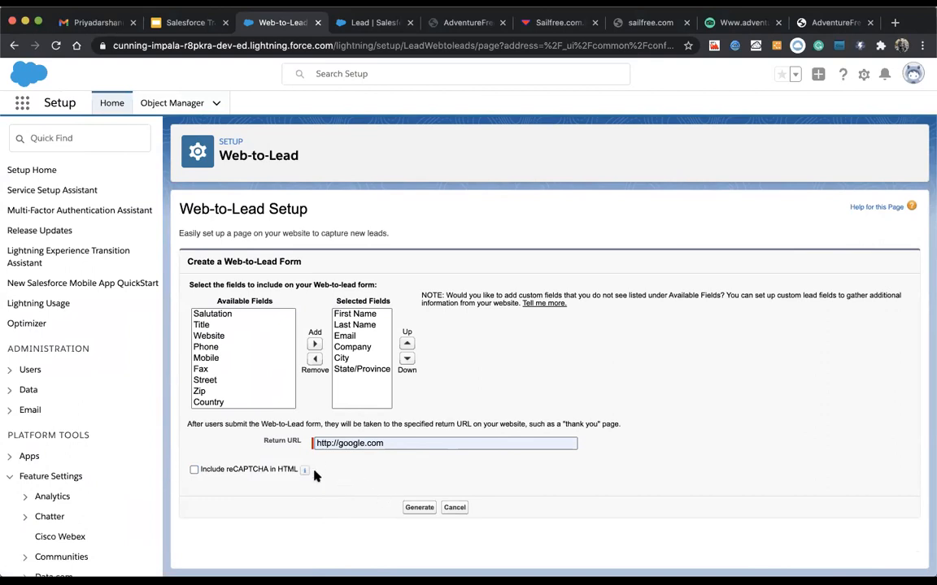
pyautogui.moveTo(306, 473)
pyautogui.click(194, 469)
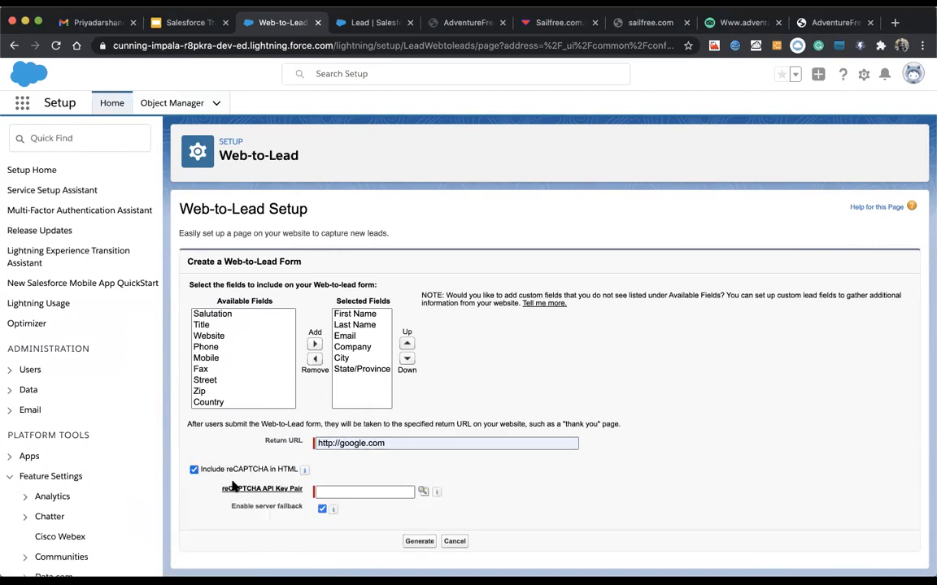
# Step: Search Setup for 'capt', then open the reCAPTCHA API Key Pair link in a new tab
pyautogui.click(67, 139)
pyautogui.write('cap')
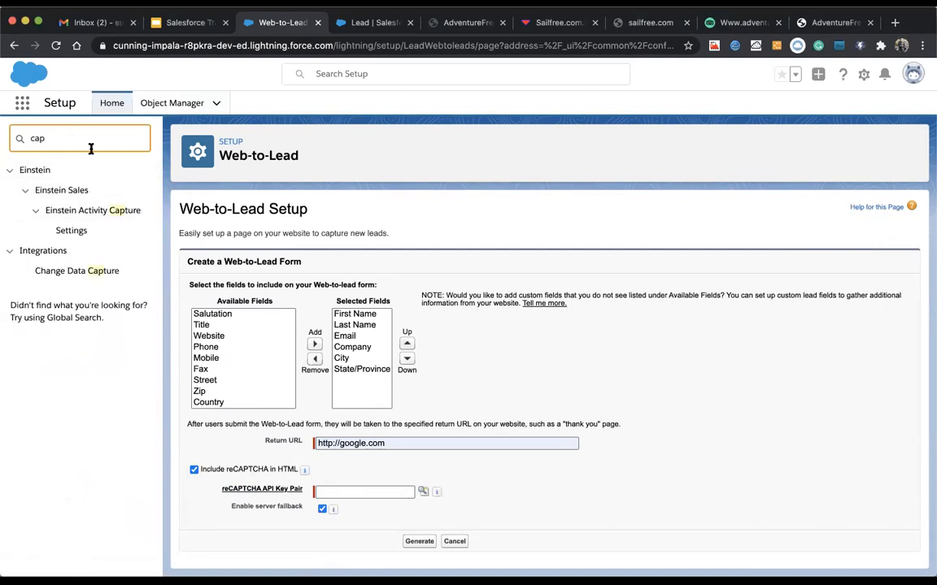
pyautogui.write('t')
pyautogui.press('BackSpace')
pyautogui.press('BackSpace')
pyautogui.press('BackSpace')
pyautogui.press('BackSpace')
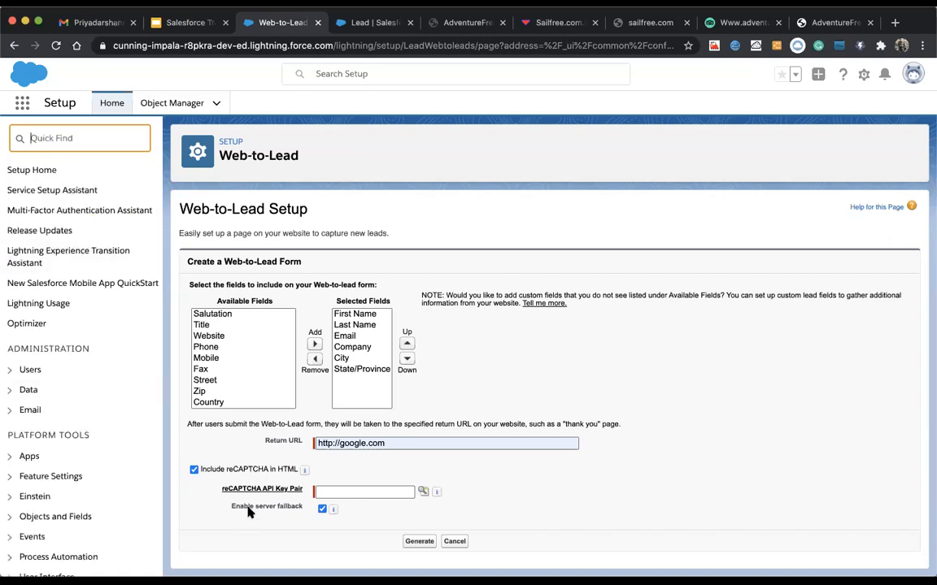
pyautogui.rightClick(246, 488)
pyautogui.click(285, 389)
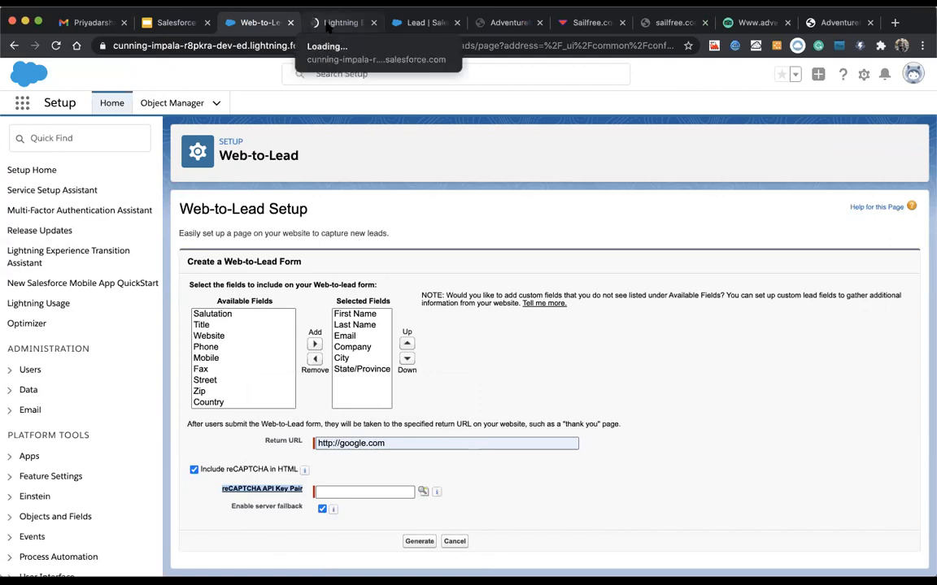
# Step: In the key-pair tab, dismiss the access error and switch to Salesforce Classic from the profile menu
pyautogui.click(334, 22)
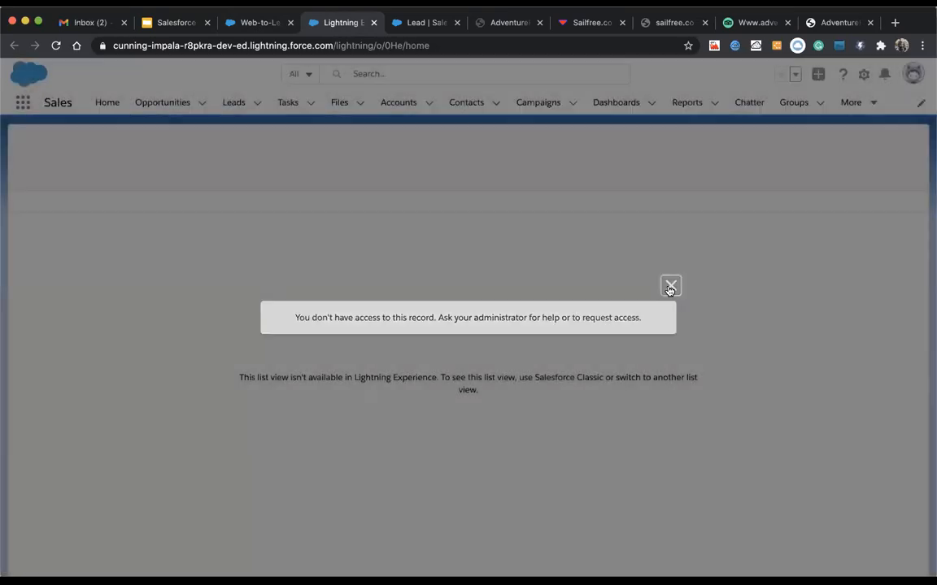
pyautogui.click(672, 286)
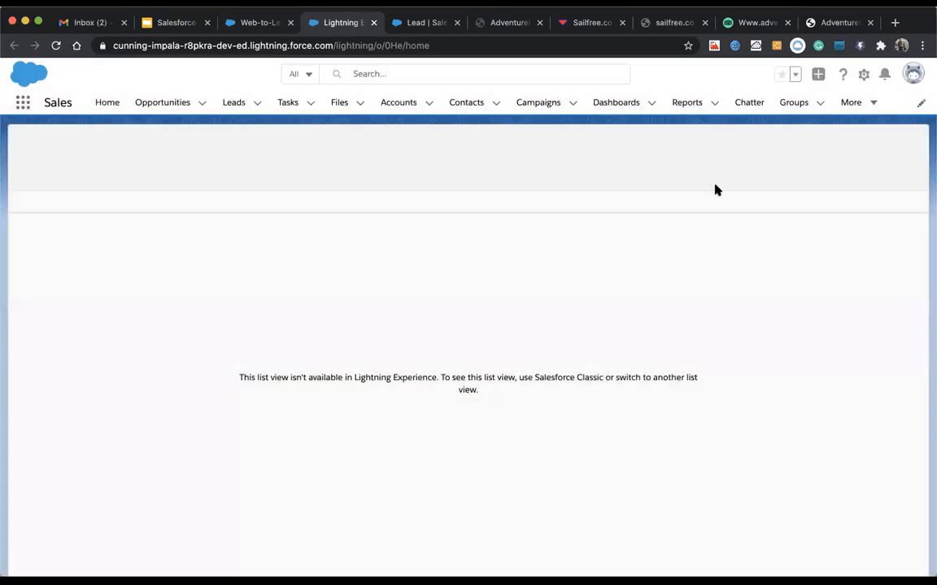
pyautogui.click(865, 79)
pyautogui.click(916, 76)
pyautogui.click(916, 75)
pyautogui.click(917, 76)
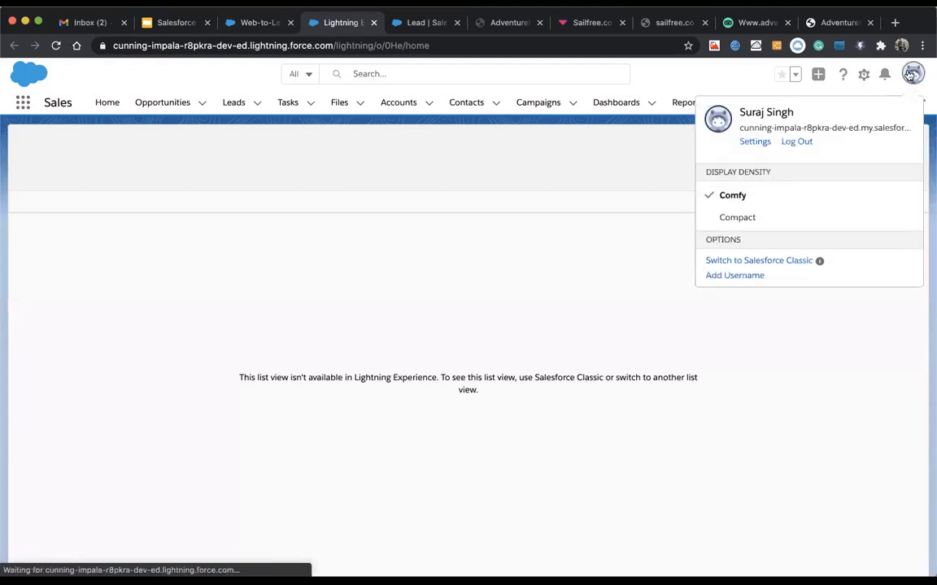
pyautogui.click(532, 191)
pyautogui.click(252, 23)
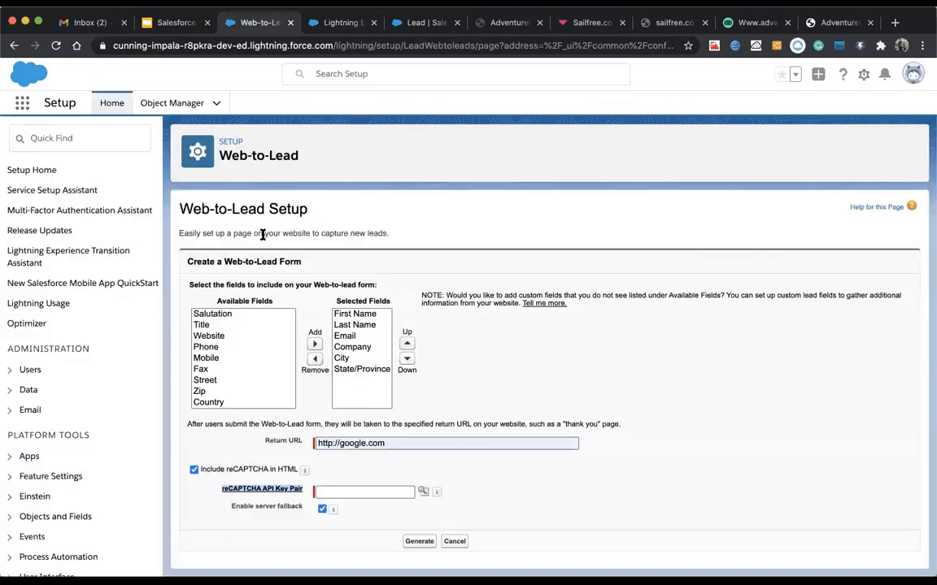
pyautogui.scroll(-5, 244, 358)
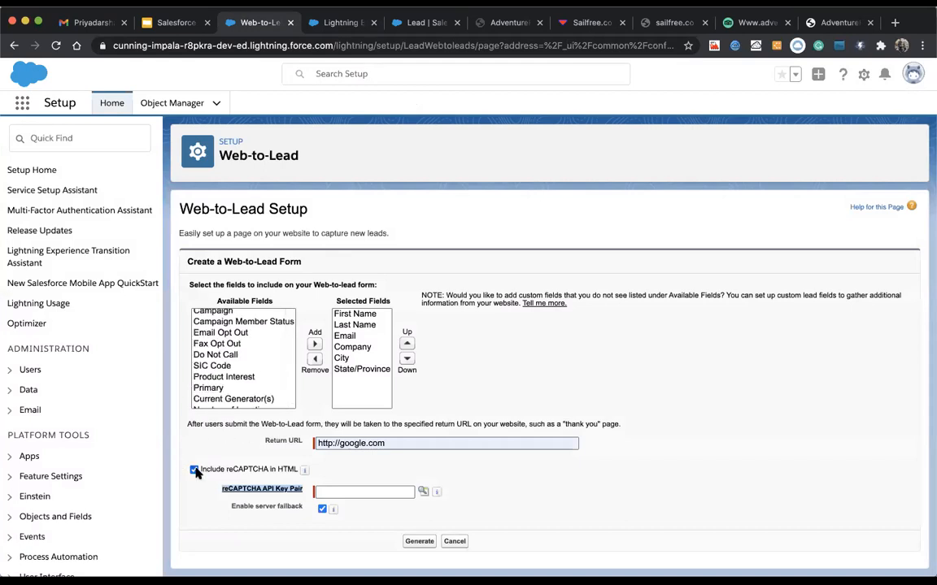
pyautogui.click(333, 23)
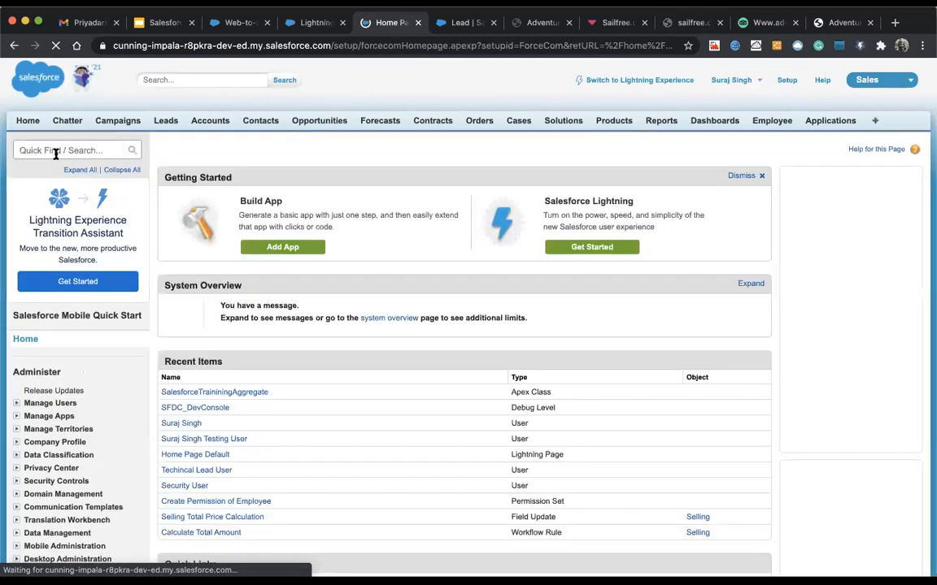
# Step: Search Classic Setup for 'web-', open the empty reCAPTCHA key pair list, then switch to adventurefree.com
pyautogui.click(56, 152)
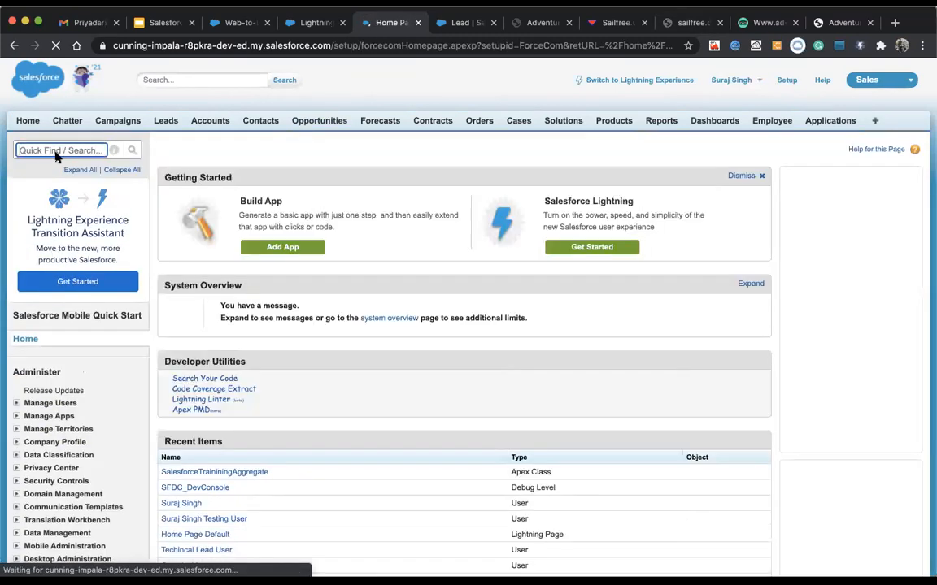
pyautogui.write('web-')
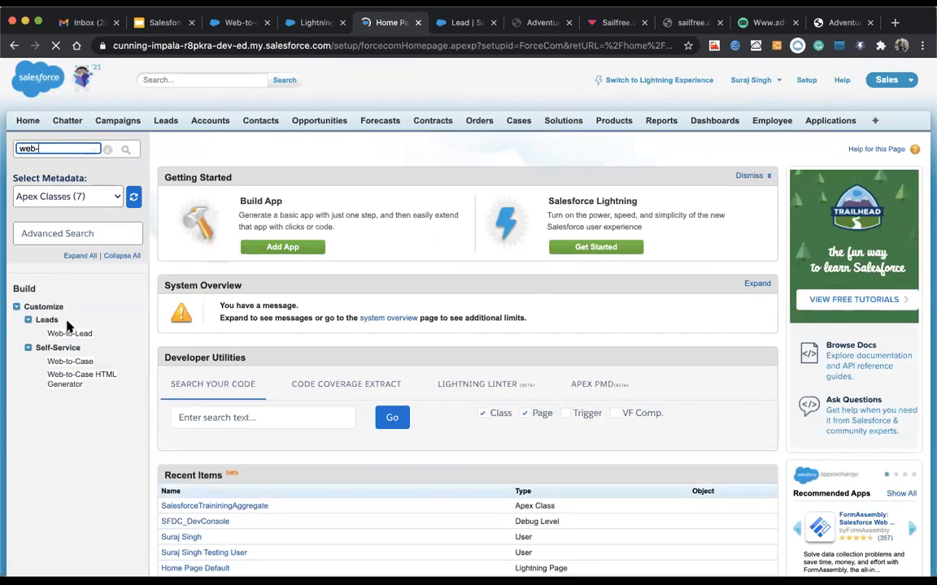
pyautogui.click(69, 335)
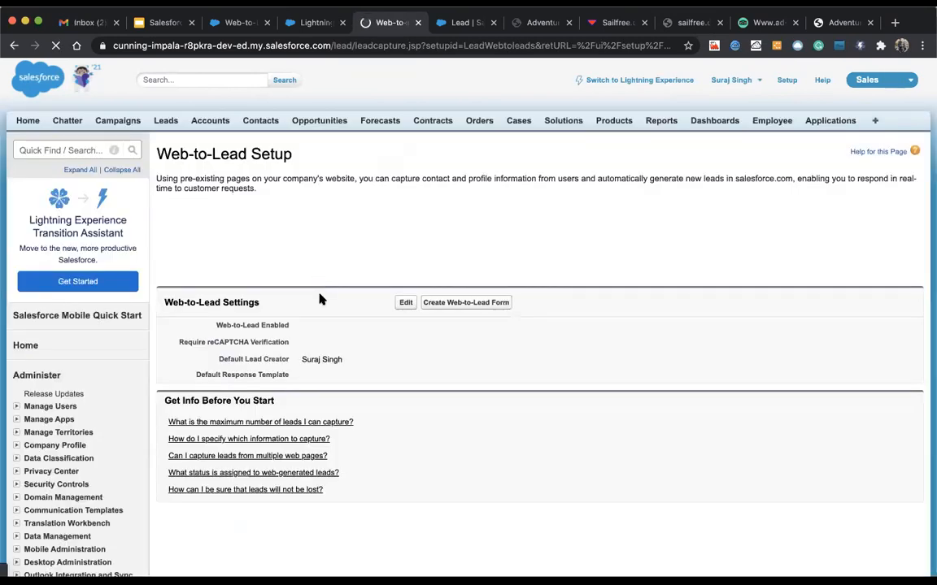
pyautogui.click(454, 303)
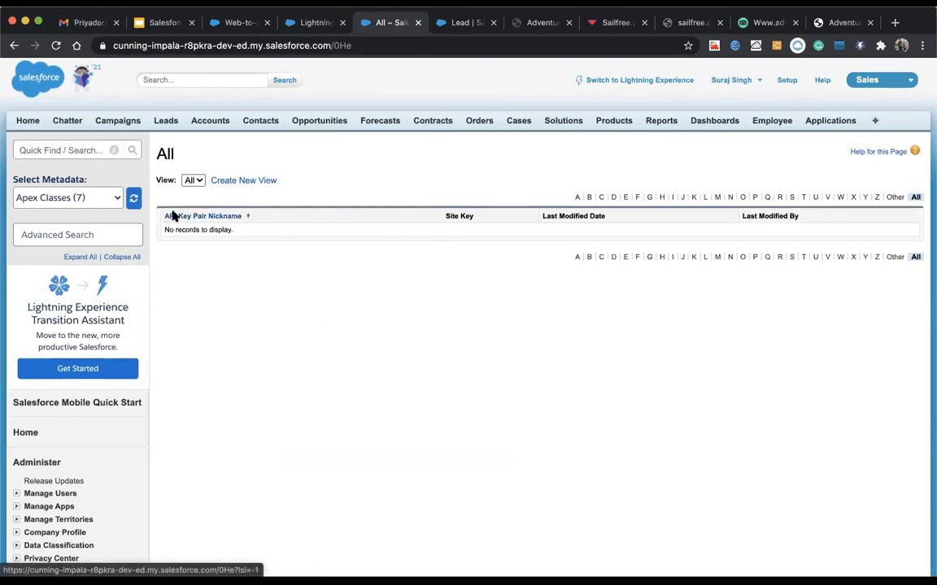
pyautogui.click(845, 24)
pyautogui.click(555, 47)
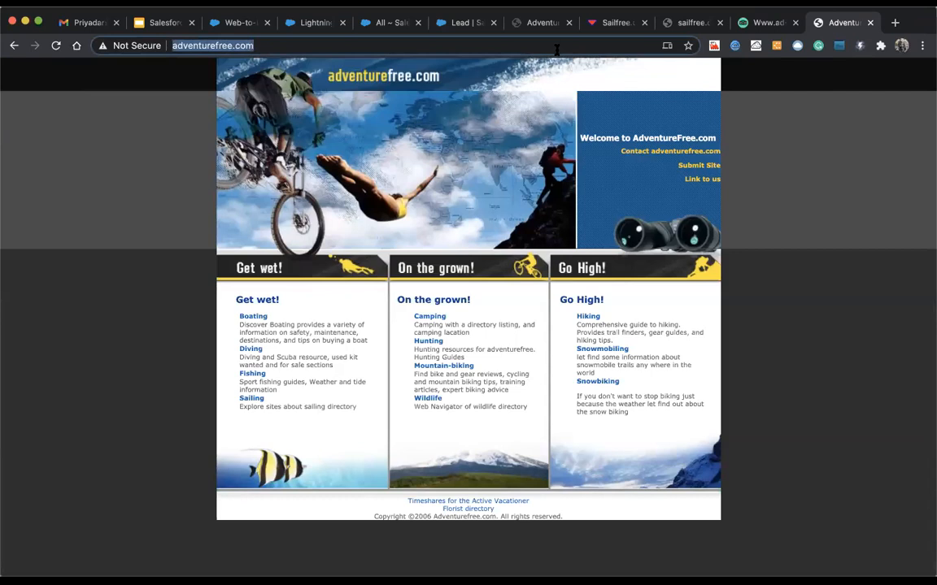
# Step: Google 'recaptcha in salesforce', open the Enable reCAPTCHA to Prevent Spam Cases article, and return to Classic
pyautogui.write('recat=pta')
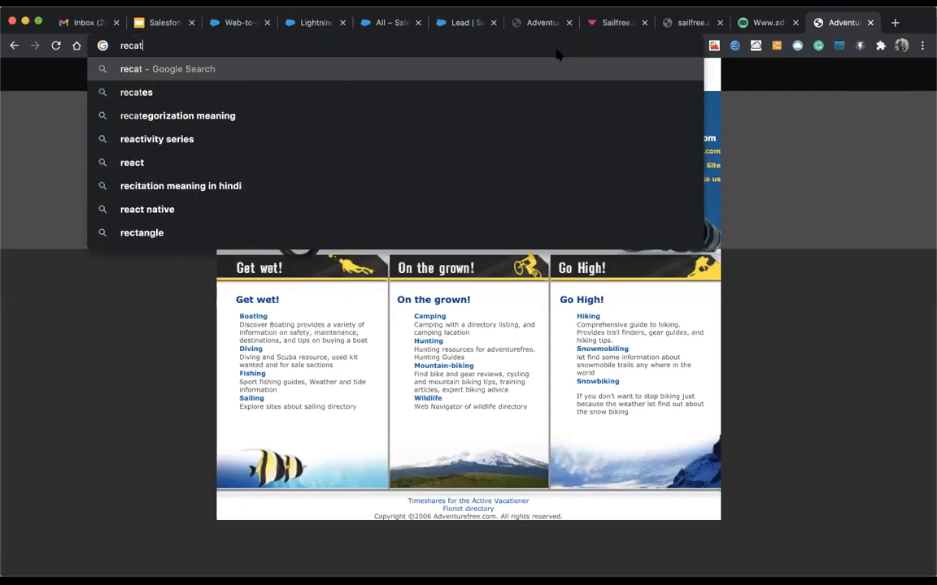
pyautogui.press('BackSpace')
pyautogui.press('BackSpace')
pyautogui.press('BackSpace')
pyautogui.press('BackSpace')
pyautogui.press('BackSpace')
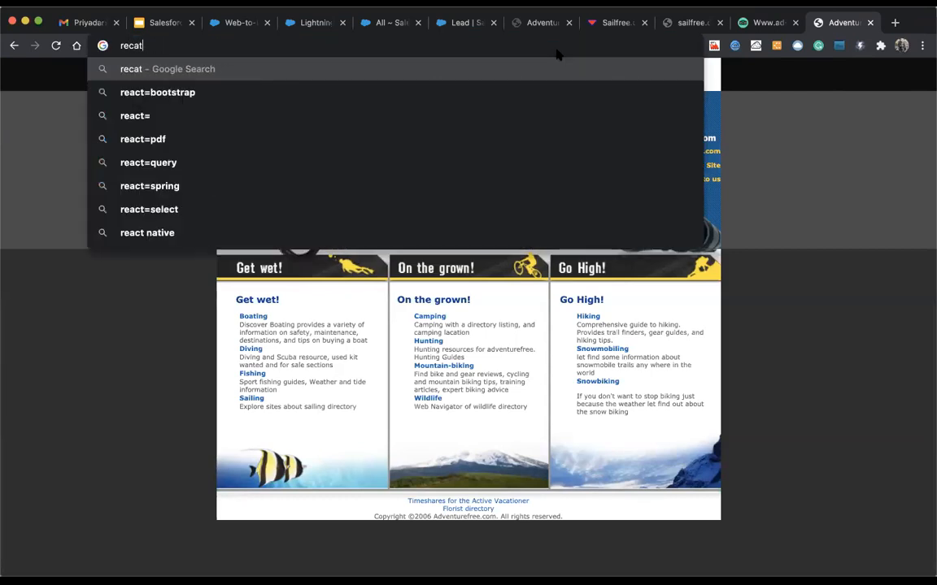
pyautogui.write('ptc')
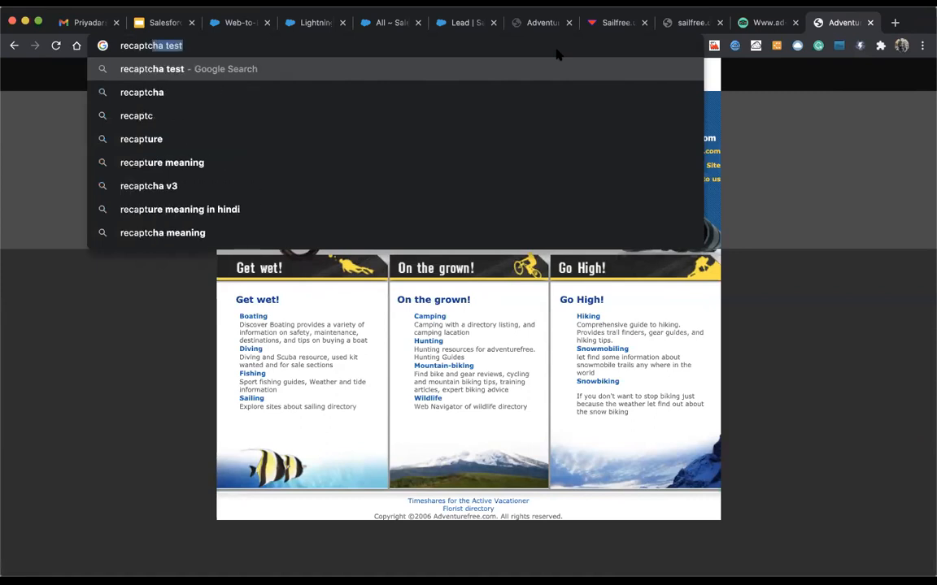
pyautogui.write('ha in salesforce')
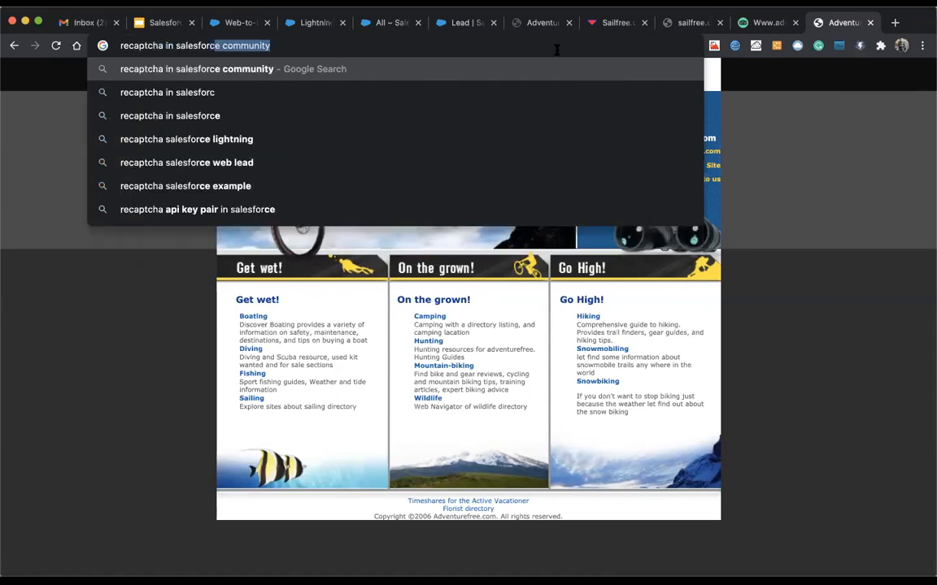
pyautogui.press('Return')
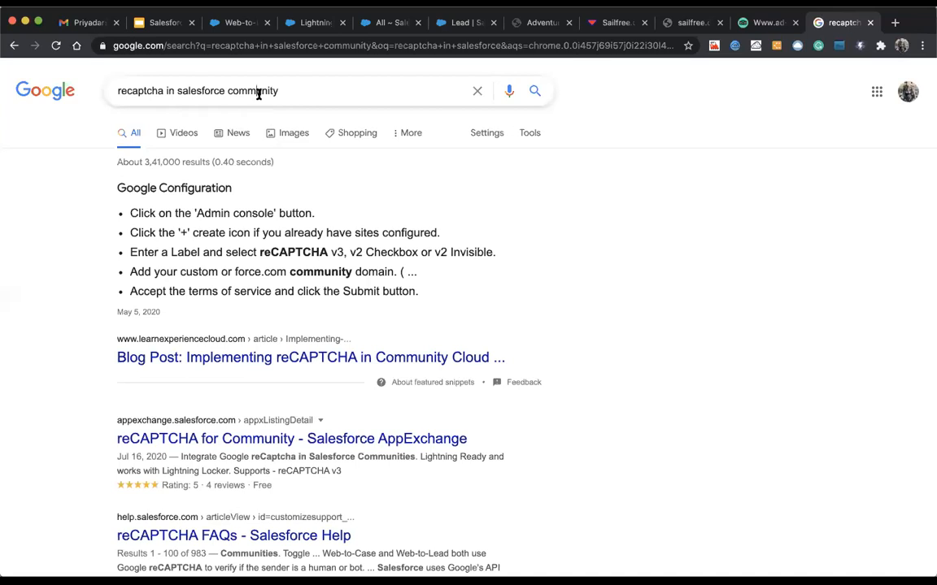
pyautogui.doubleClick(257, 91)
pyautogui.write('==')
pyautogui.press('BackSpace')
pyautogui.press('BackSpace')
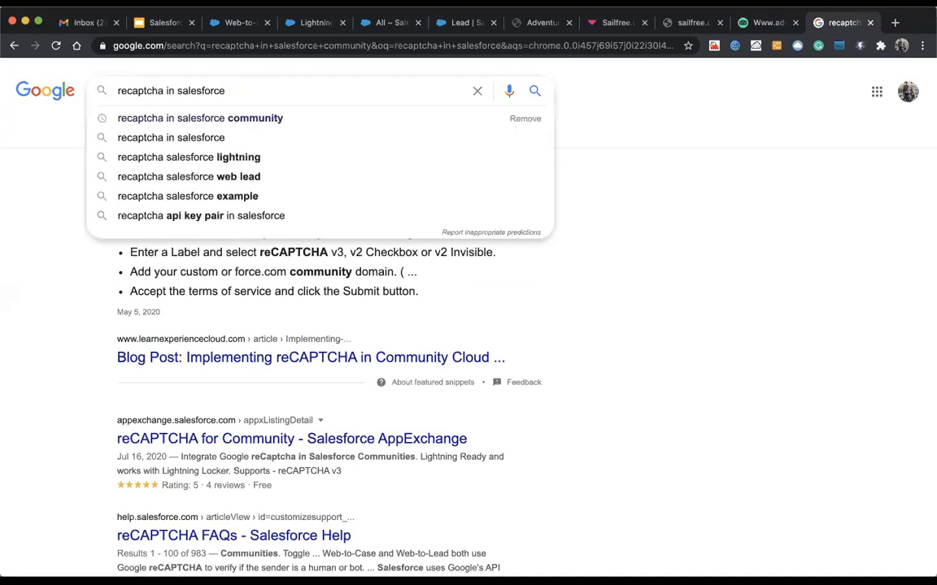
pyautogui.press('Return')
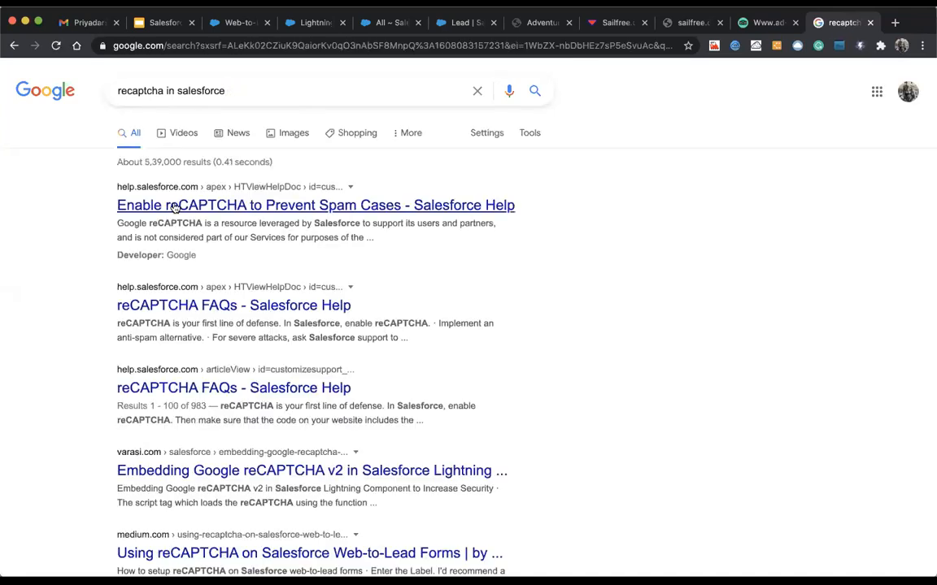
pyautogui.click(189, 207)
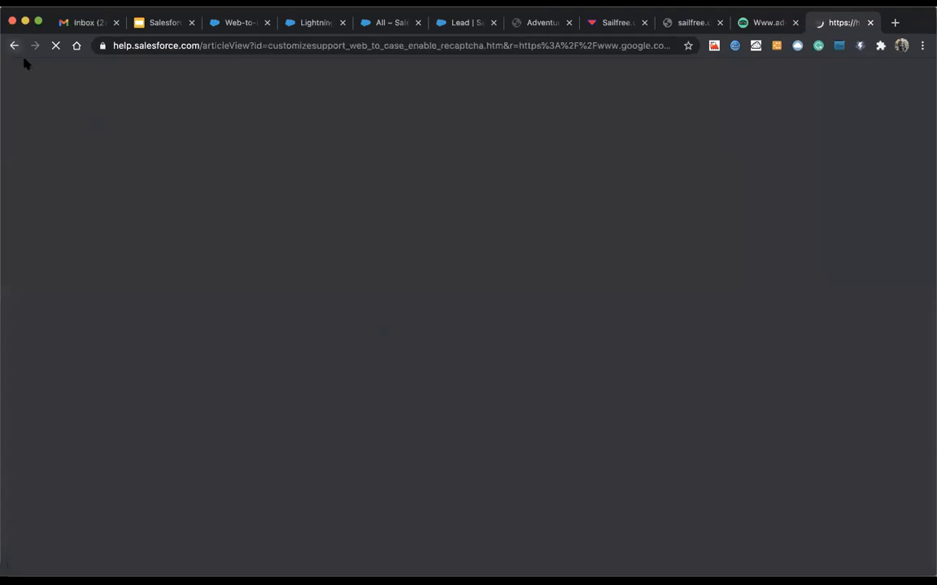
pyautogui.click(385, 23)
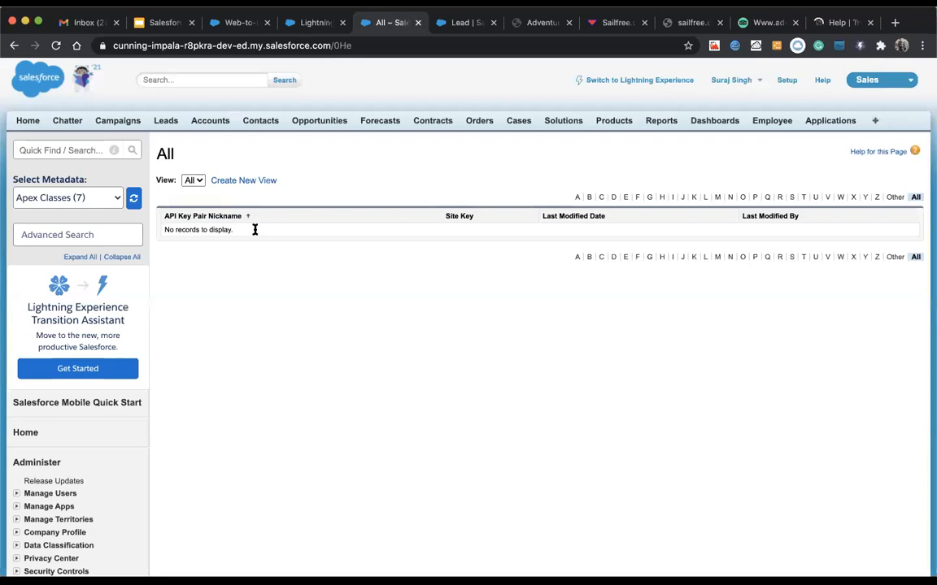
# Step: Search Setup for 'reca', then uncheck Include reCAPTCHA in HTML on the Web-to-Lead form
pyautogui.click(28, 151)
pyautogui.write('cap')
pyautogui.press('BackSpace')
pyautogui.press('BackSpace')
pyautogui.press('BackSpace')
pyautogui.write('r')
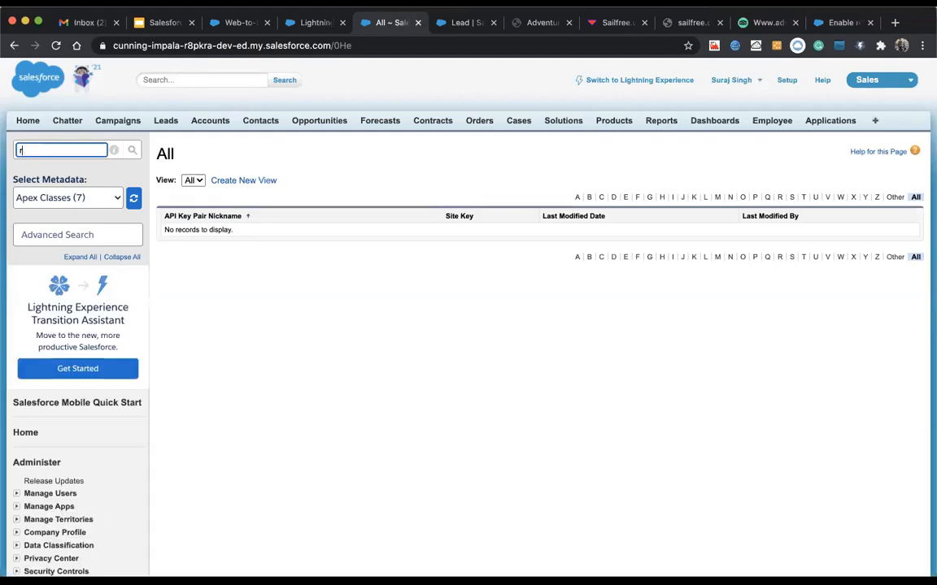
pyautogui.write('eca')
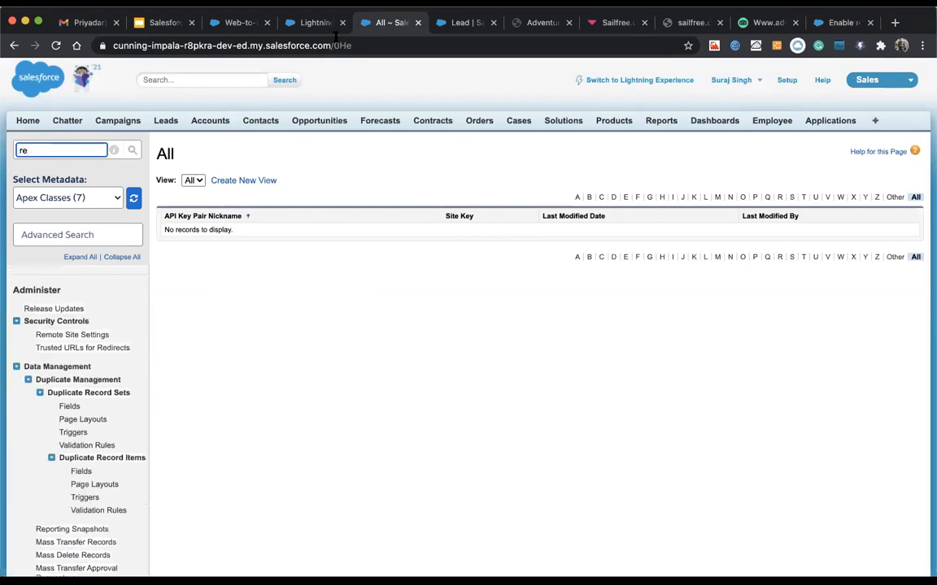
pyautogui.click(313, 22)
pyautogui.click(213, 20)
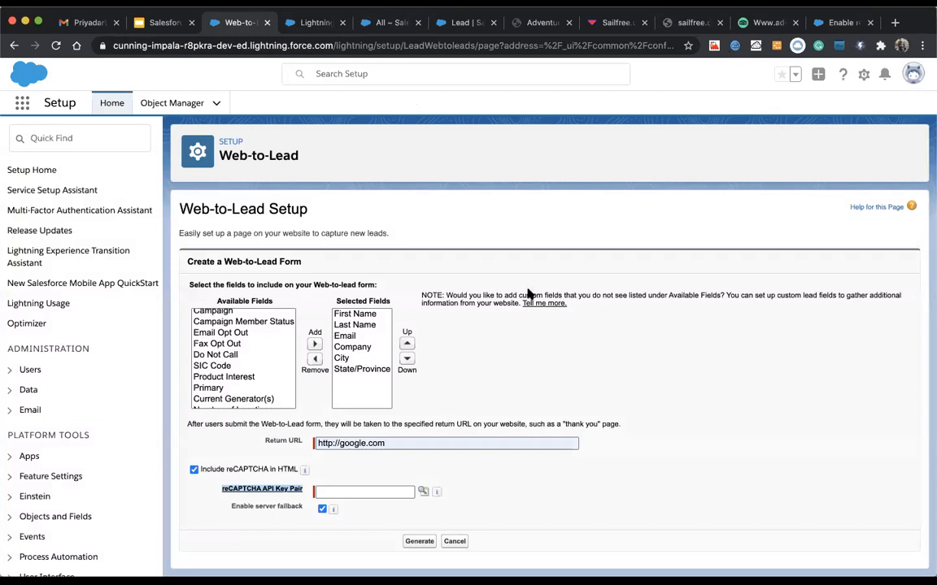
pyautogui.click(468, 398)
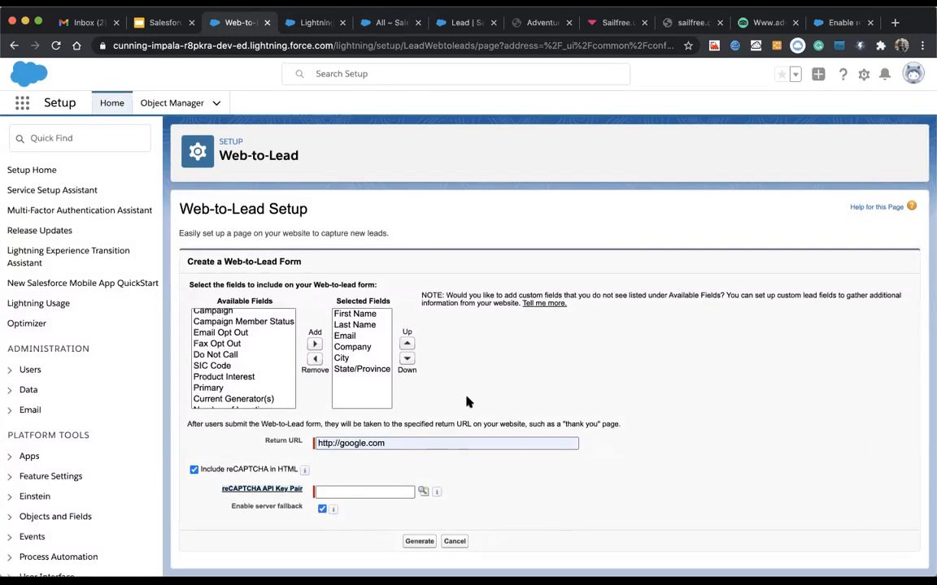
pyautogui.click(195, 473)
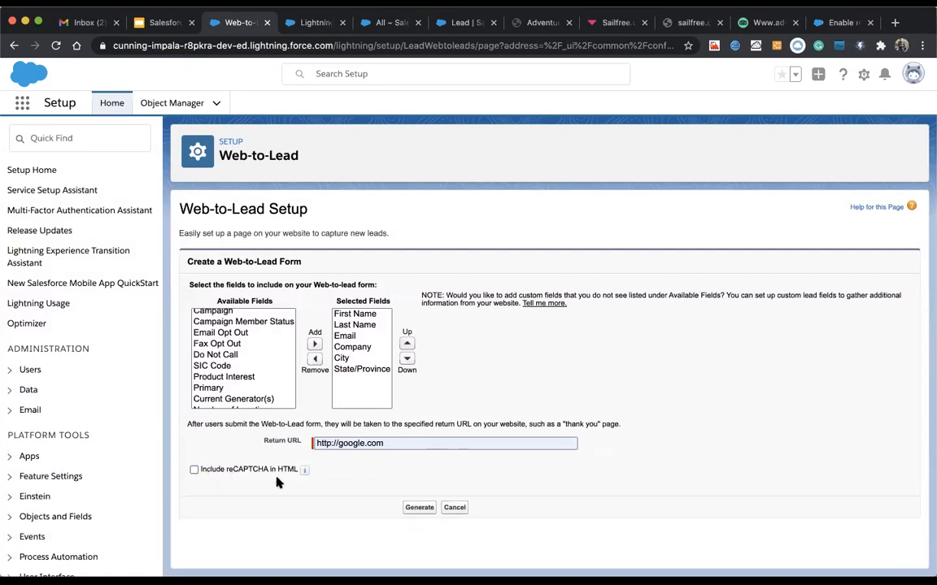
pyautogui.moveTo(306, 475)
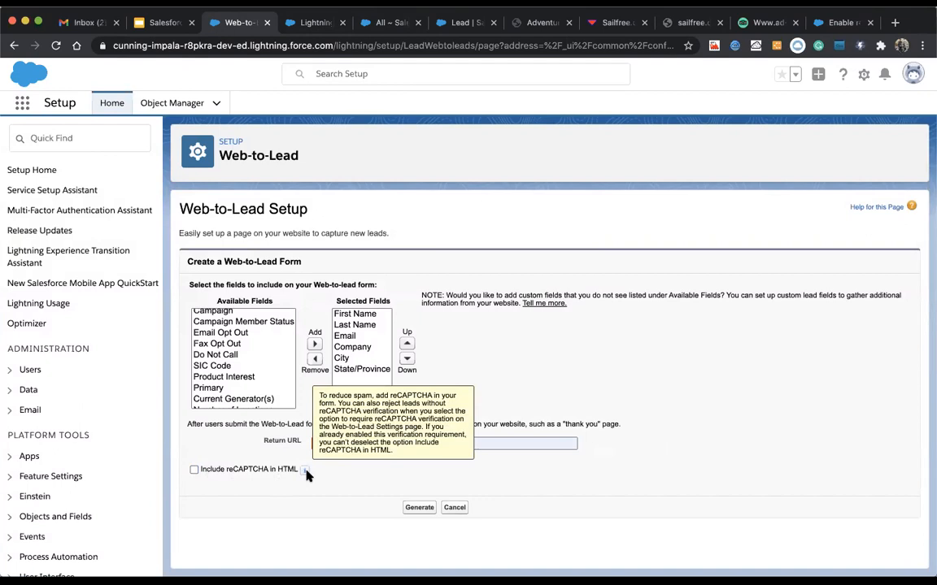
# Step: Search Quick Find for 'lead' and open Lead Settings in a new tab
pyautogui.click(62, 141)
pyautogui.write('we')
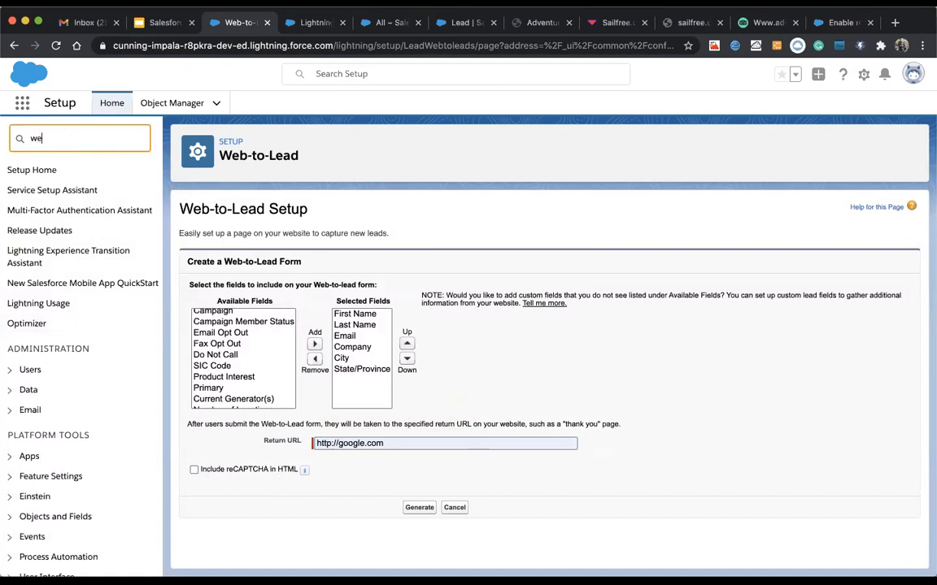
pyautogui.write('b-')
pyautogui.press('BackSpace')
pyautogui.press('BackSpace')
pyautogui.write('lead')
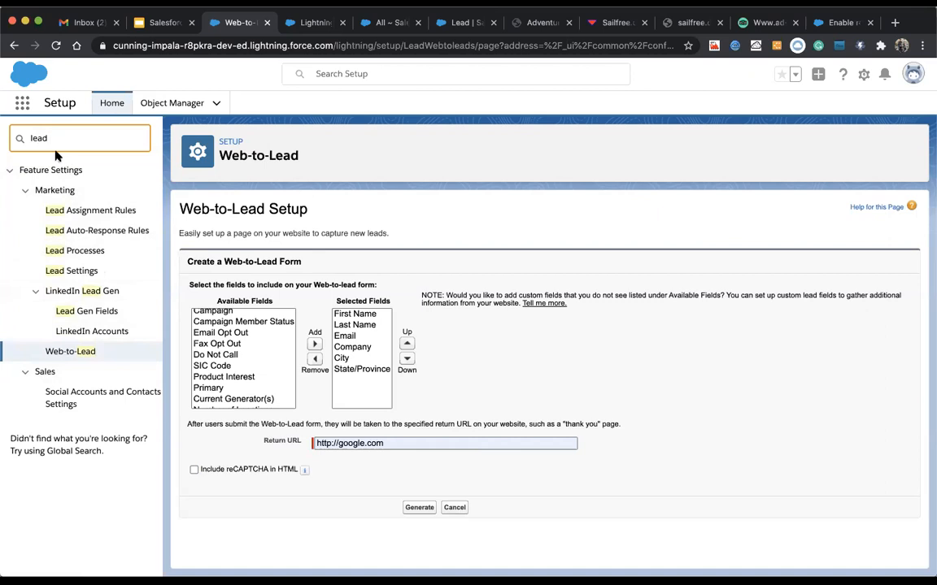
pyautogui.rightClick(65, 270)
pyautogui.click(89, 277)
pyautogui.hotkey('ctrl', 'Tab')
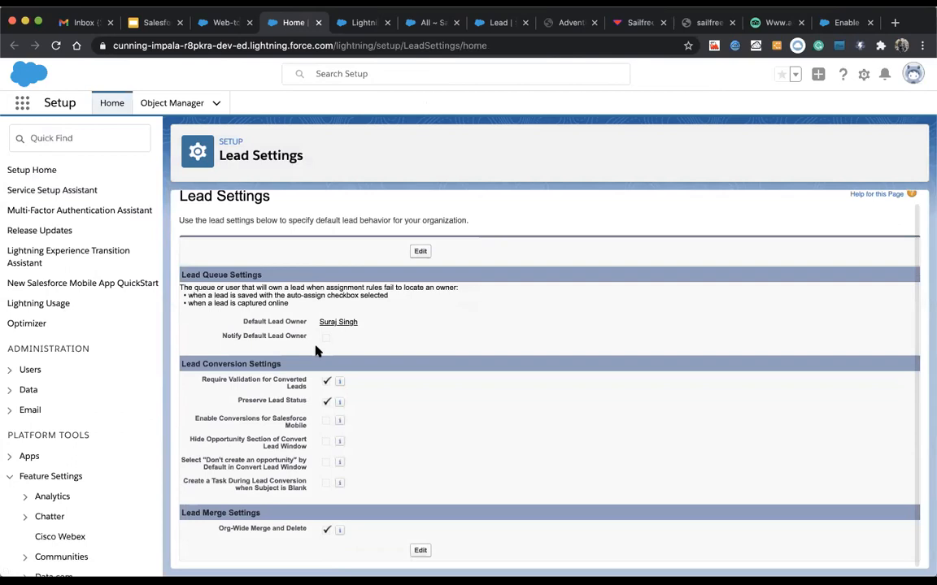
# Step: Check the Web-to-Lead form, then move on to the Lead Settings tab
pyautogui.click(209, 27)
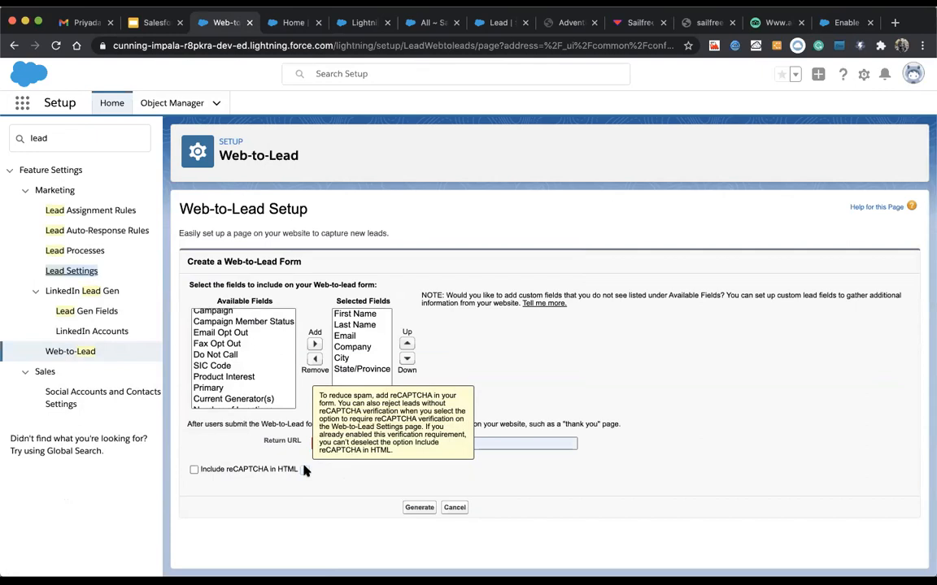
pyautogui.click(294, 22)
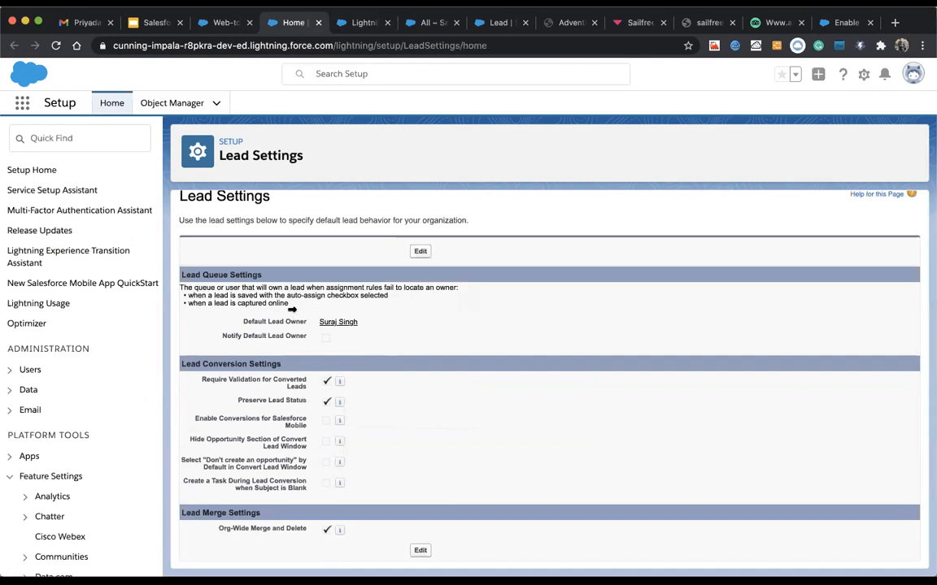
# Step: In Classic Setup, search Quick Find for 'web-' and open the Web-to-Lead settings page
pyautogui.click(335, 25)
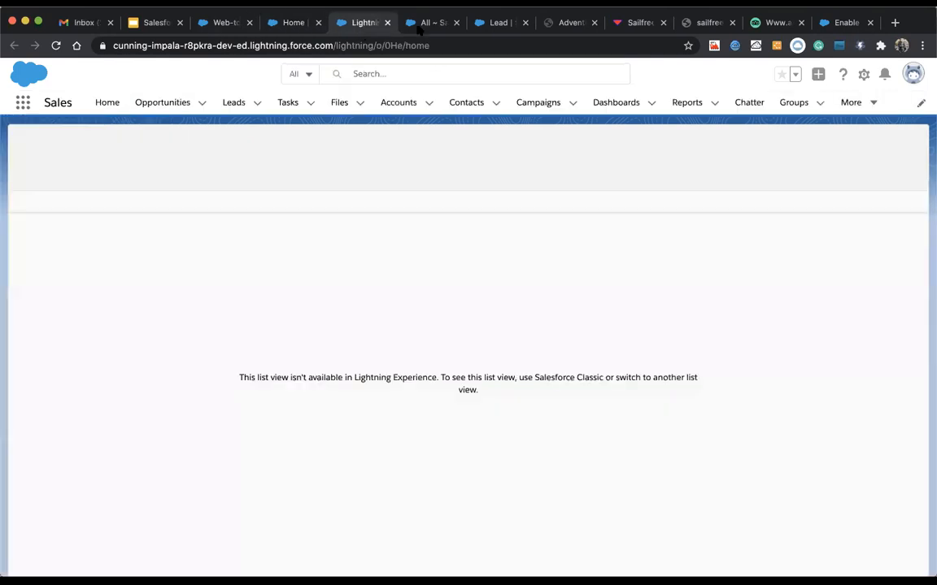
pyautogui.click(423, 23)
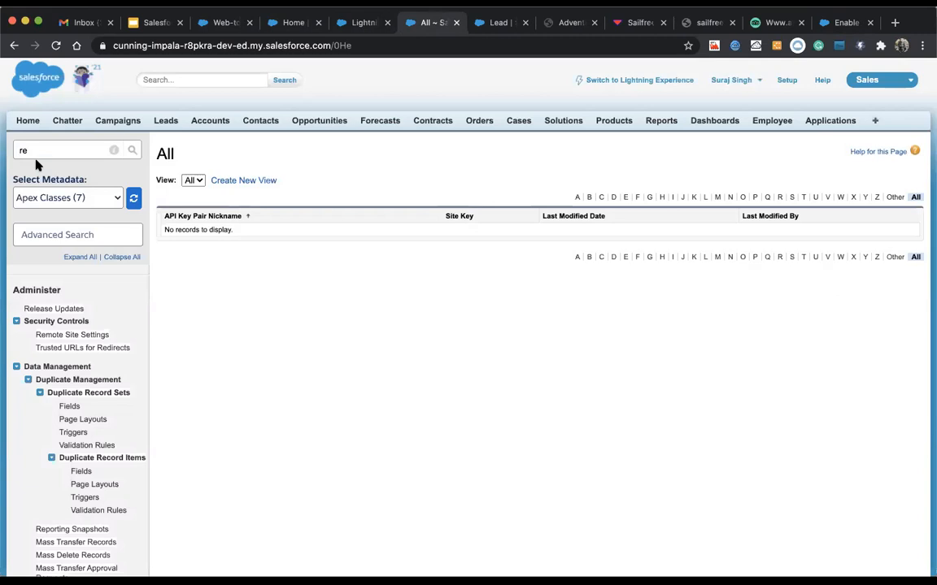
pyautogui.doubleClick(24, 151)
pyautogui.press('BackSpace')
pyautogui.write('w')
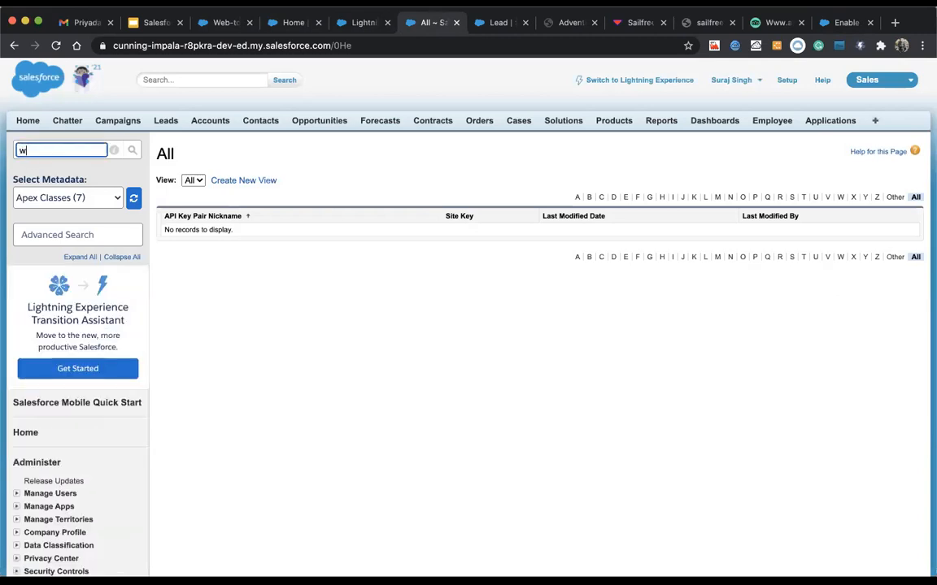
pyautogui.write('ed')
pyautogui.press('BackSpace')
pyautogui.write('b-')
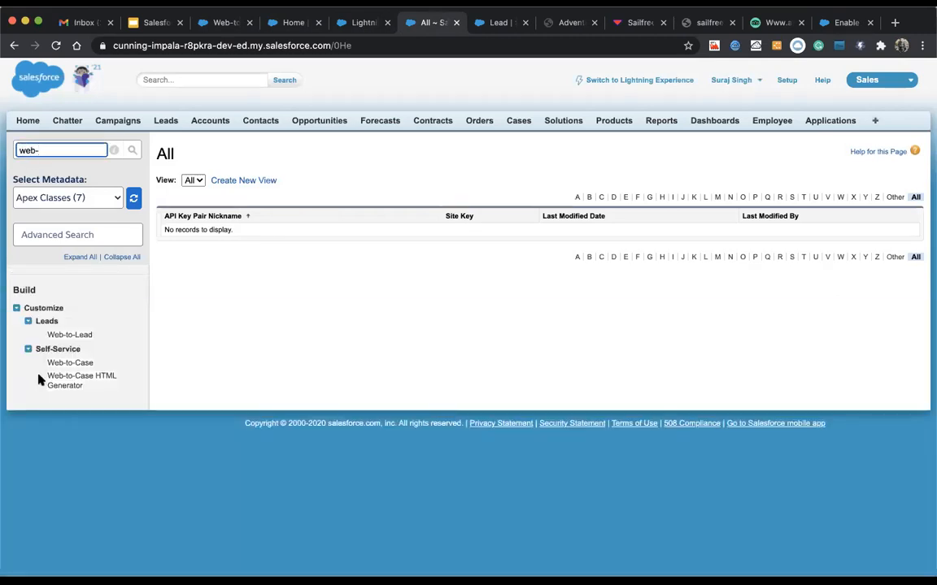
pyautogui.click(75, 335)
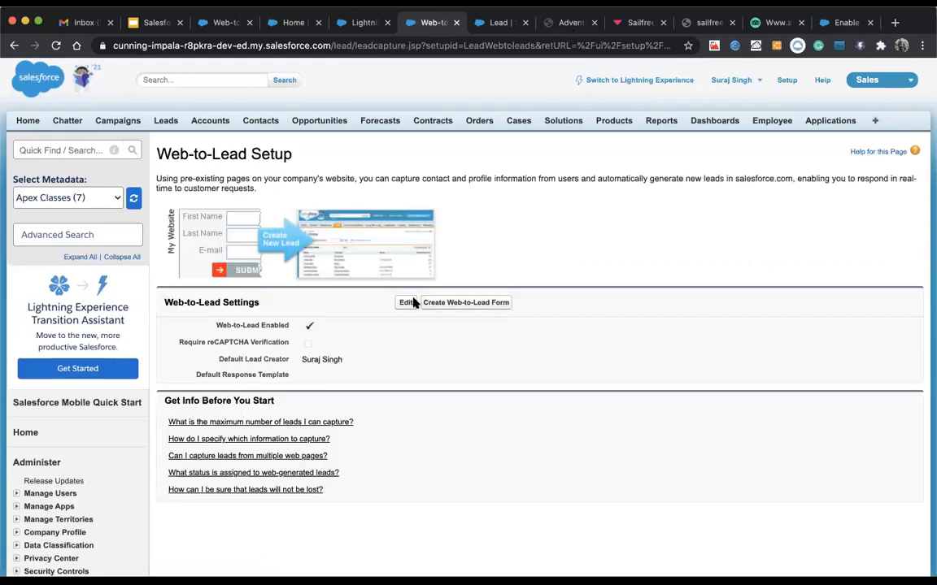
# Step: Save Require reCAPTCHA Verification turned on, then turned off again, and return to the Lightning form
pyautogui.click(405, 302)
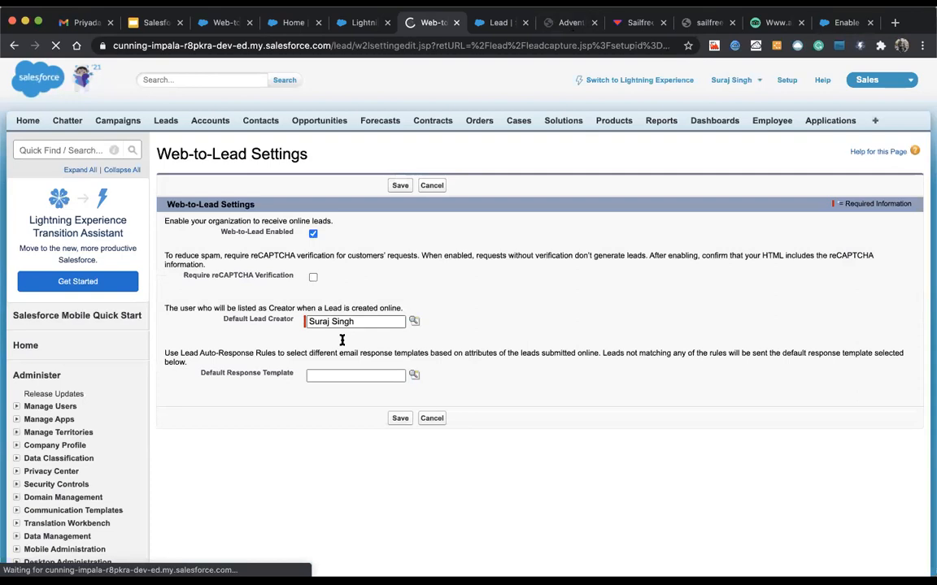
pyautogui.click(313, 277)
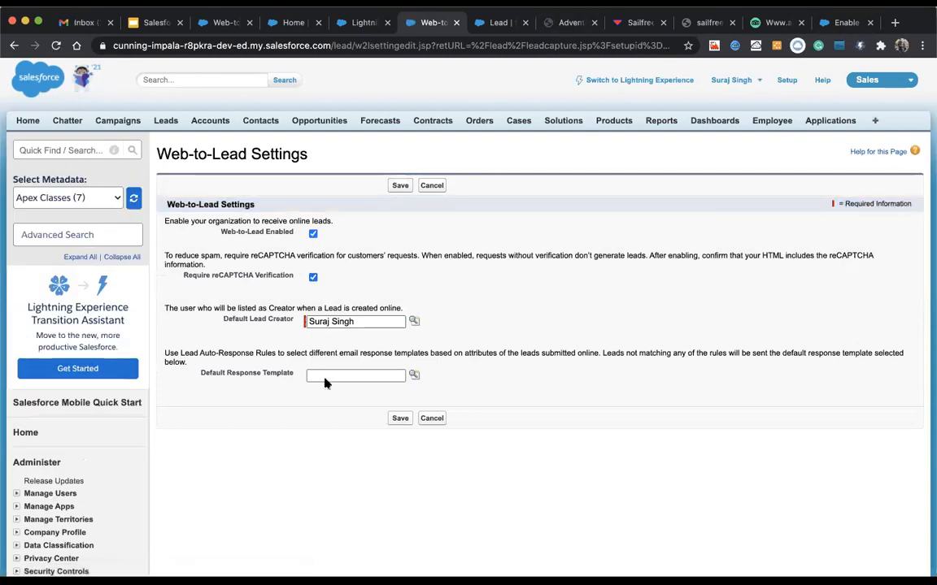
pyautogui.click(397, 419)
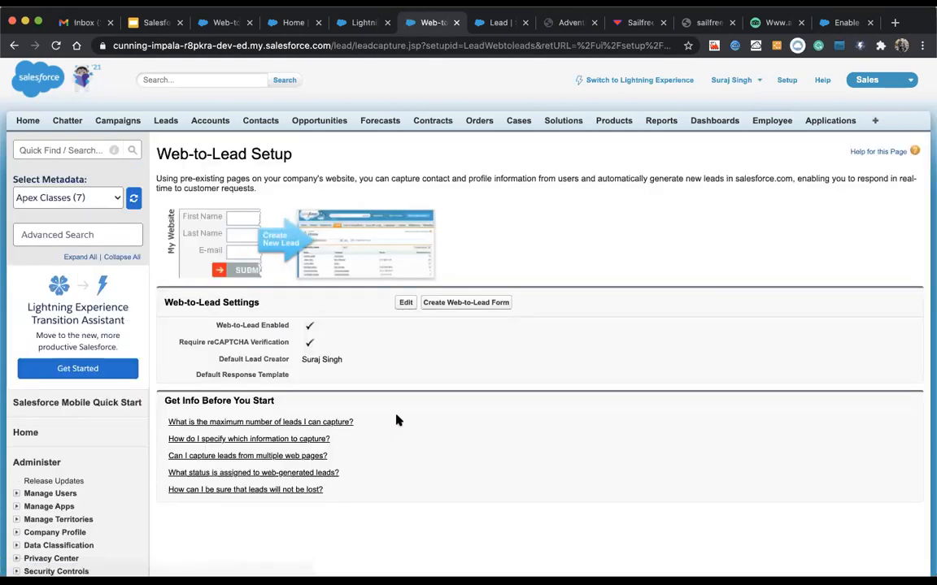
pyautogui.click(402, 305)
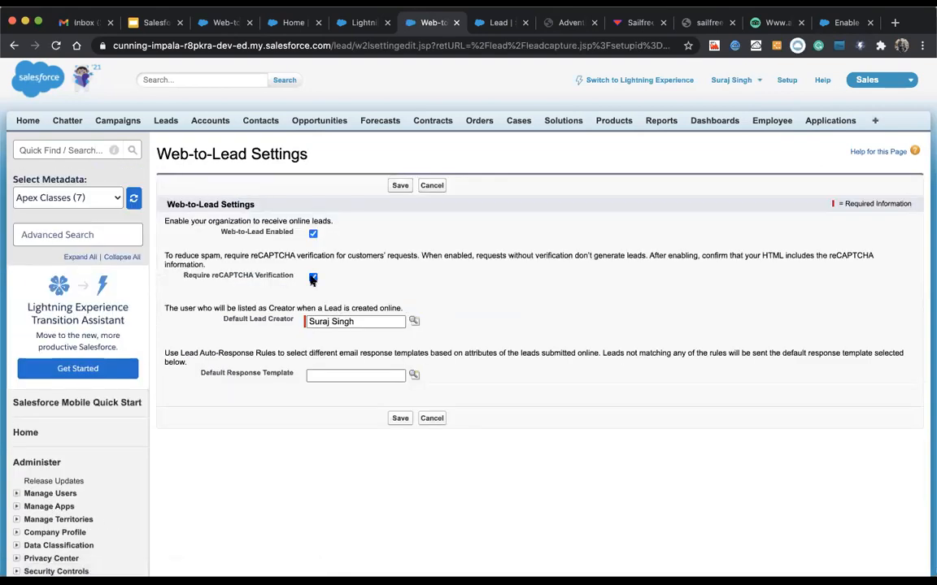
pyautogui.click(312, 278)
pyautogui.click(397, 418)
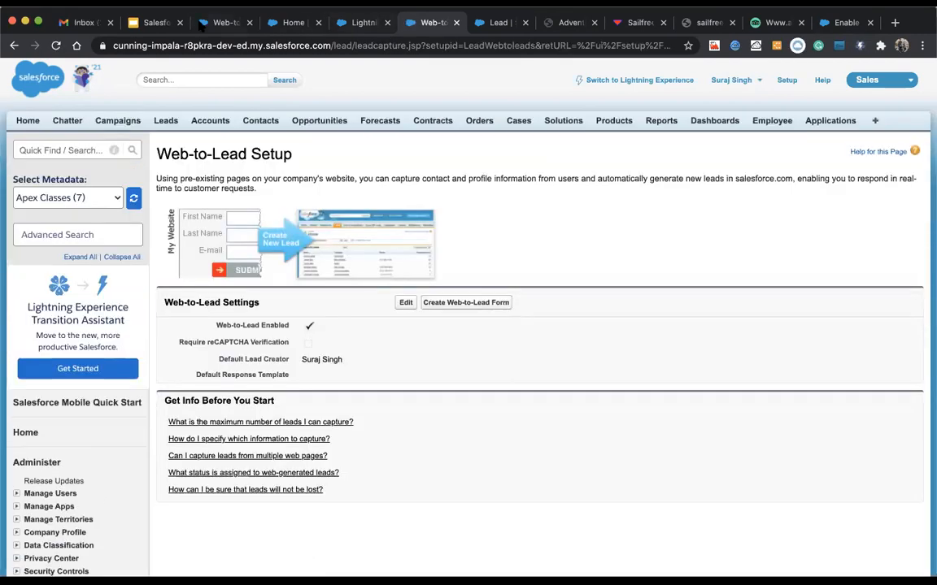
pyautogui.click(227, 22)
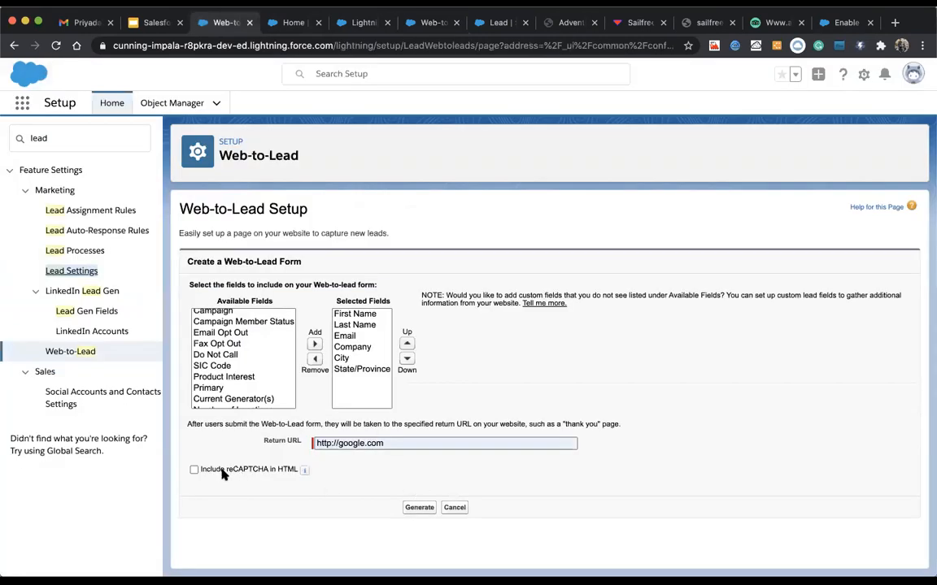
# Step: Generate the Web-to-Lead form HTML, scroll through it and select all the code through </form>
pyautogui.click(414, 509)
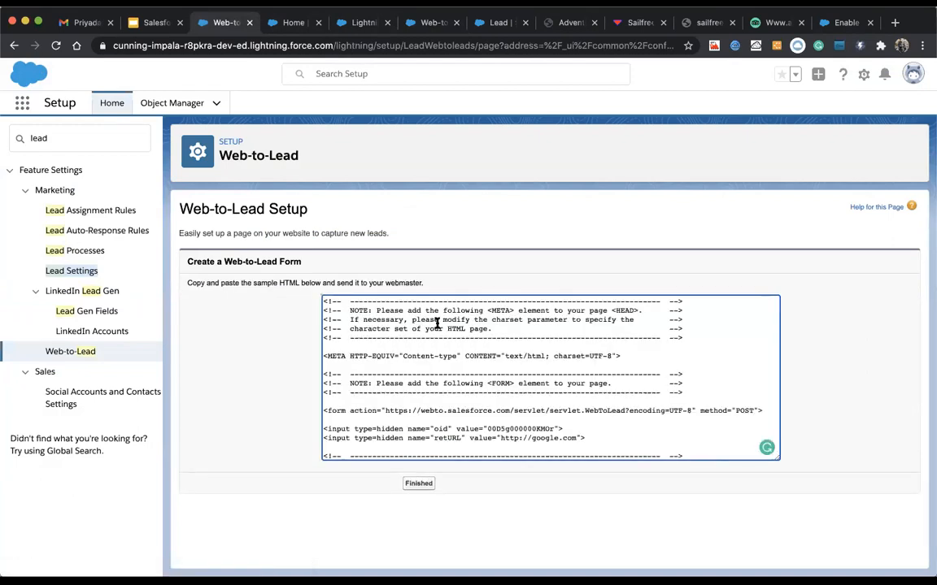
pyautogui.scroll(-10, 421, 372)
pyautogui.scroll(10, 421, 372)
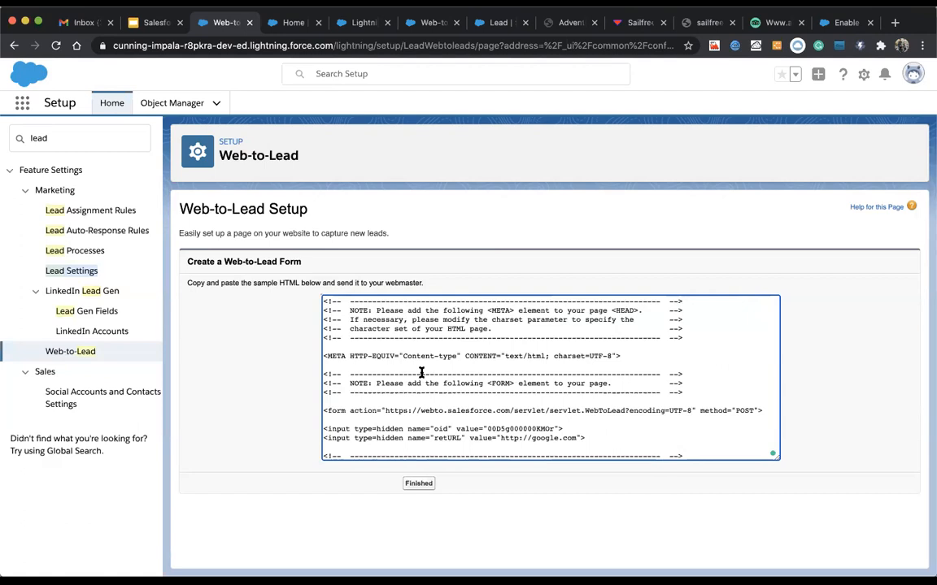
pyautogui.scroll(-3, 419, 370)
pyautogui.scroll(3, 417, 327)
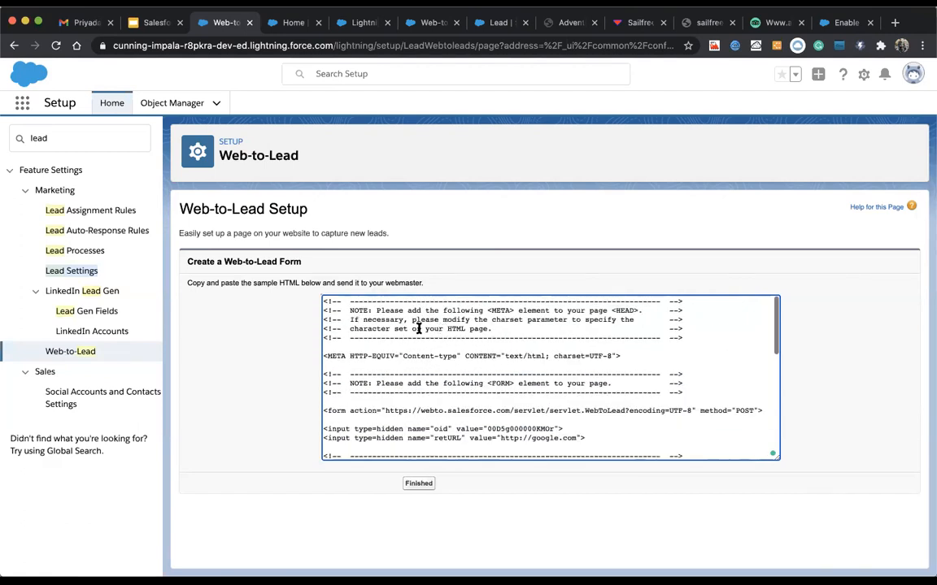
pyautogui.scroll(-10, 441, 350)
pyautogui.scroll(5, 441, 350)
pyautogui.scroll(-2, 440, 350)
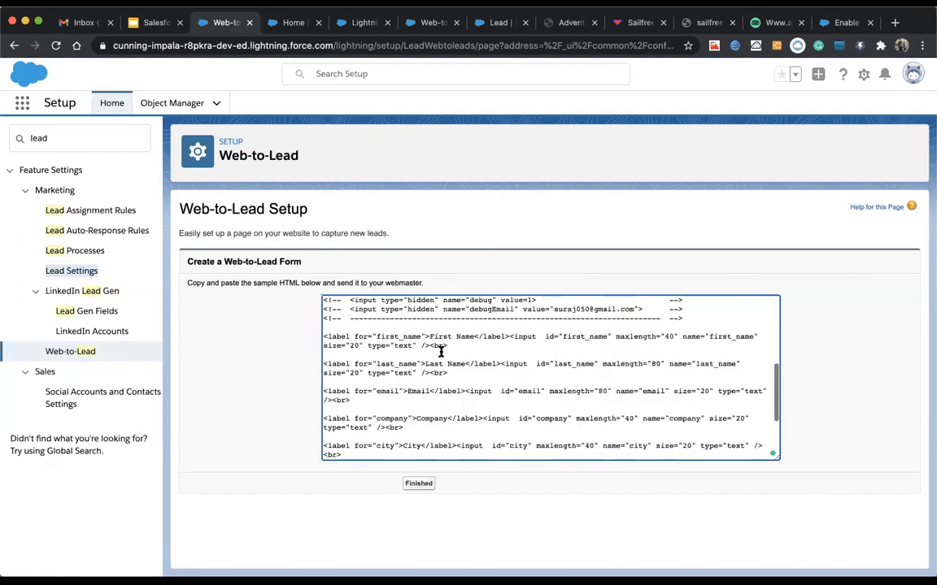
pyautogui.scroll(-5, 441, 351)
pyautogui.press('super+a')
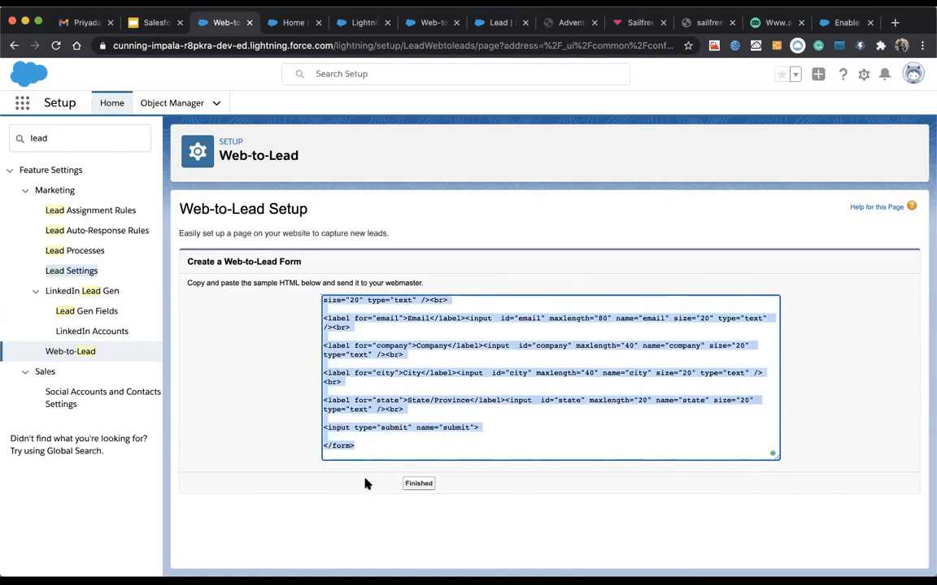
pyautogui.click(556, 554)
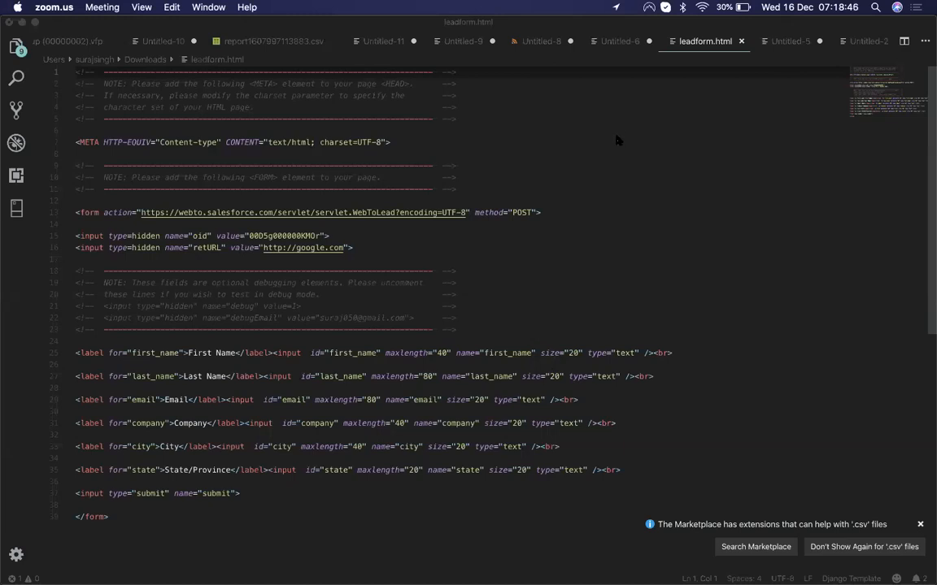
# Step: Paste the form code into a new Visual Studio Code file and save it as leadEnquiryForm.html
pyautogui.click(643, 41)
pyautogui.click(642, 40)
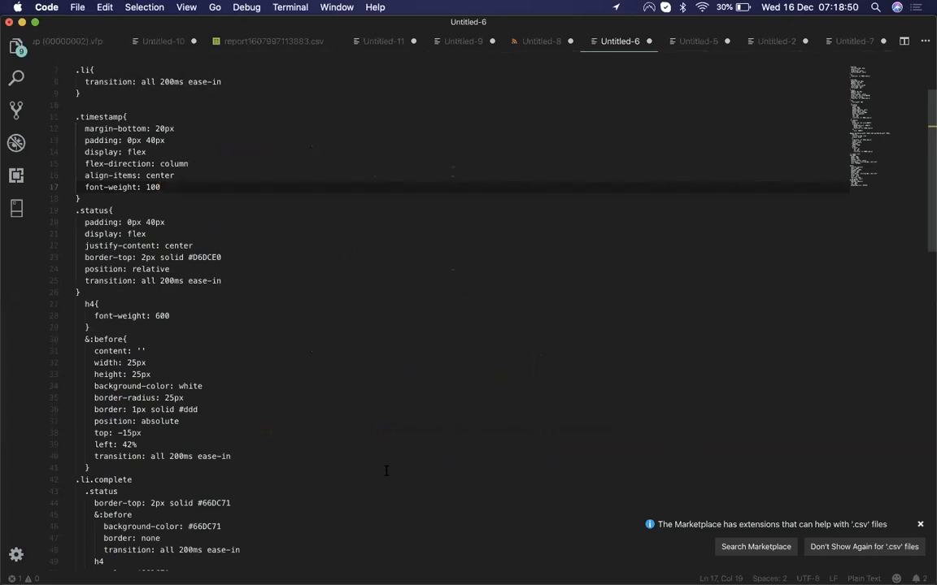
pyautogui.press('super+n')
pyautogui.press('super+v')
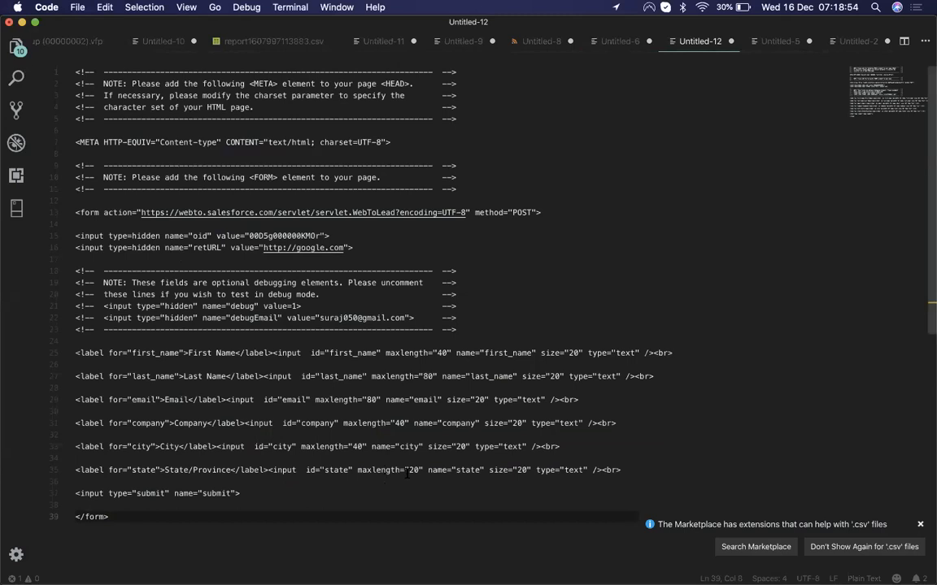
pyautogui.press('super+s')
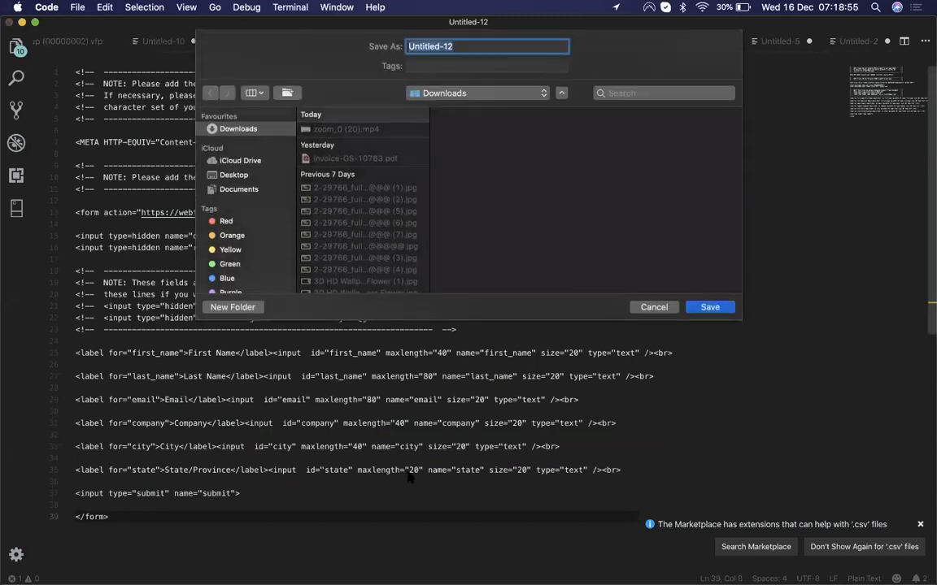
pyautogui.write('lead')
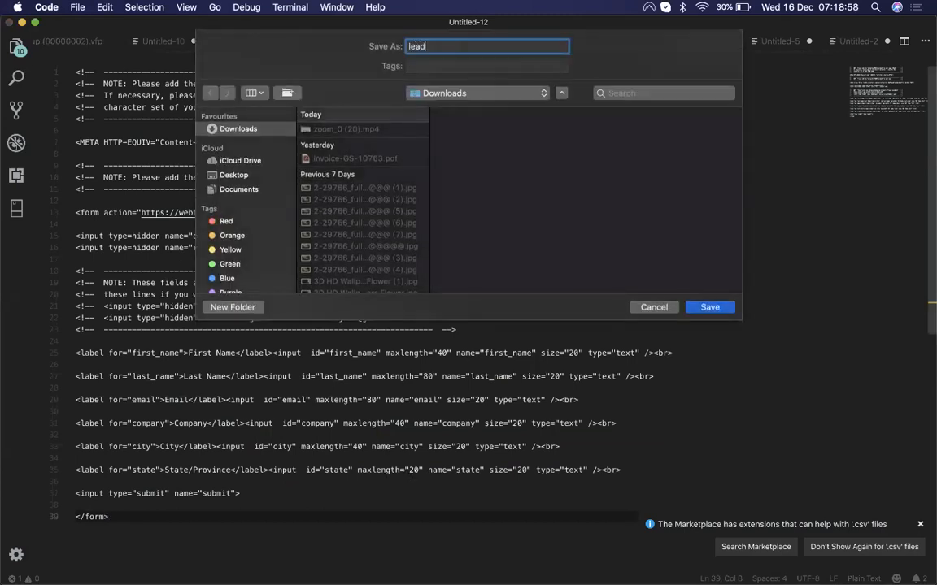
pyautogui.write('EnquiryForm.html')
pyautogui.press('Return')
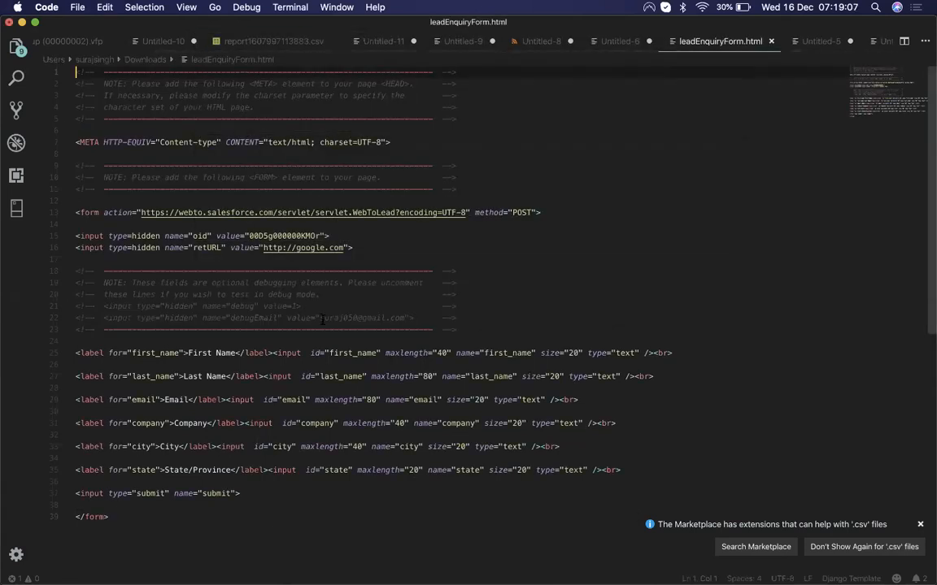
pyautogui.rightClick(713, 43)
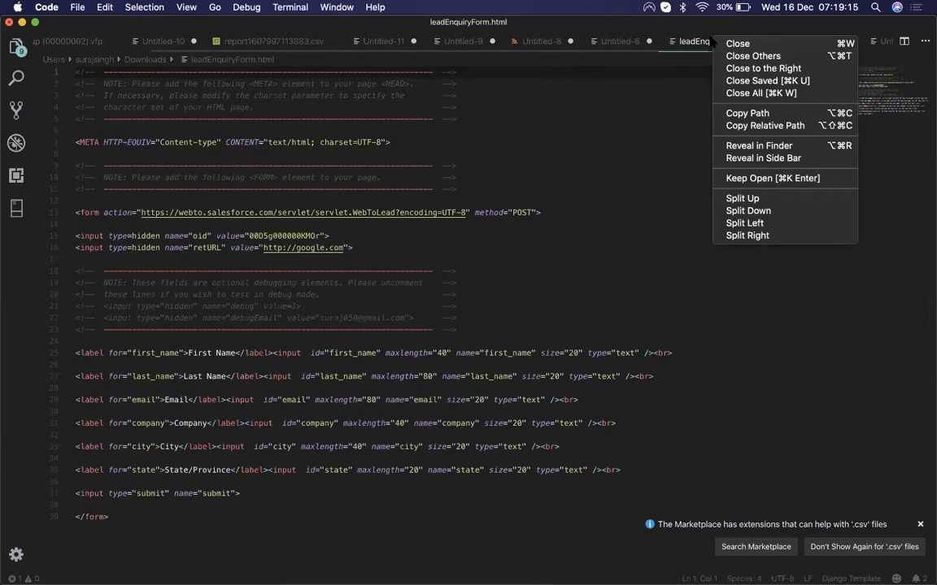
pyautogui.click(666, 167)
pyautogui.press('super+Tab')
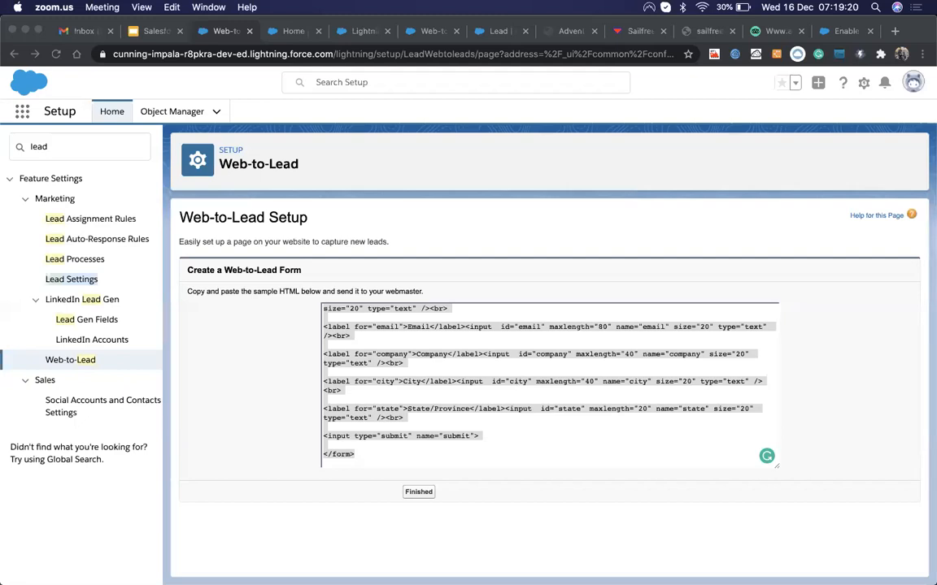
# Step: Find leadEnquiryForm.html in Downloads and open it in the browser, where access is denied
pyautogui.click(126, 560)
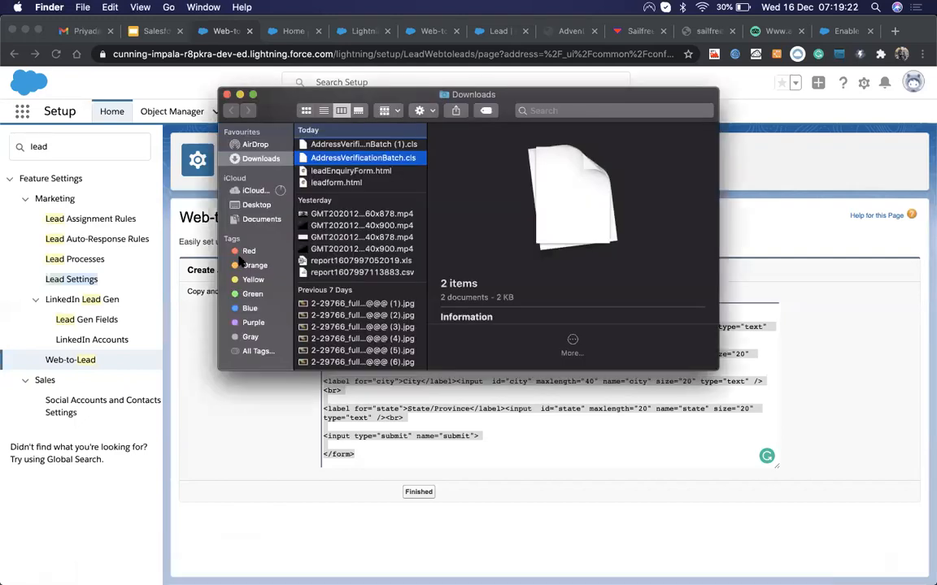
pyautogui.click(341, 171)
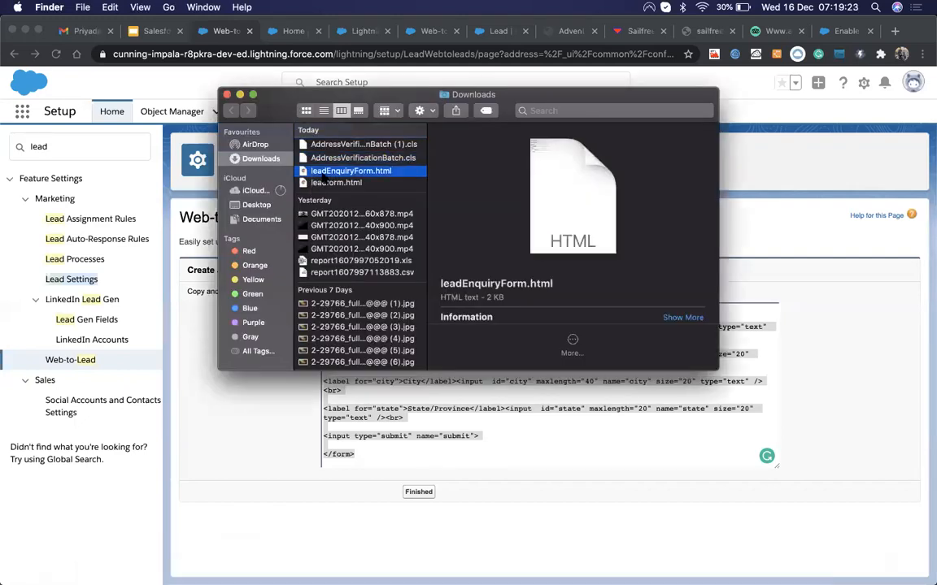
pyautogui.doubleClick(285, 96)
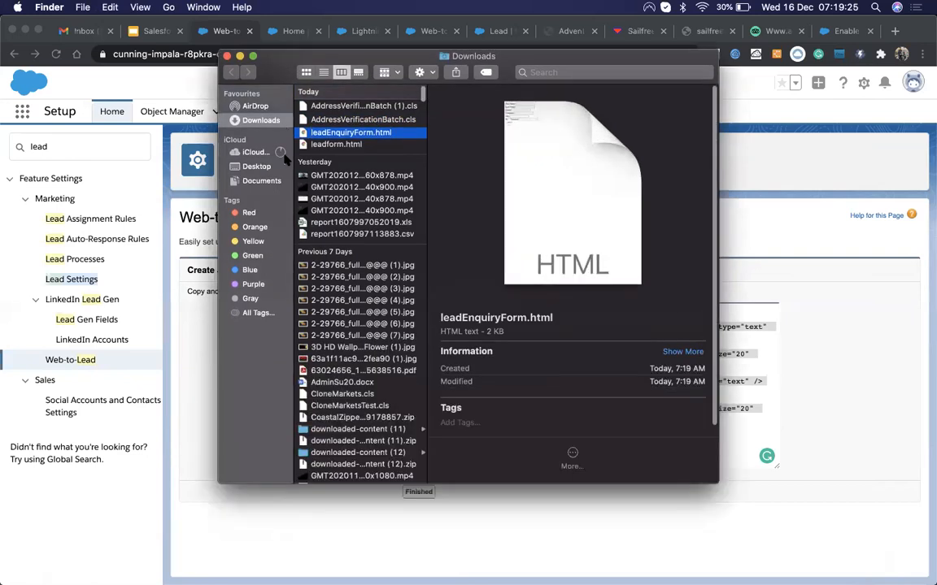
pyautogui.doubleClick(341, 99)
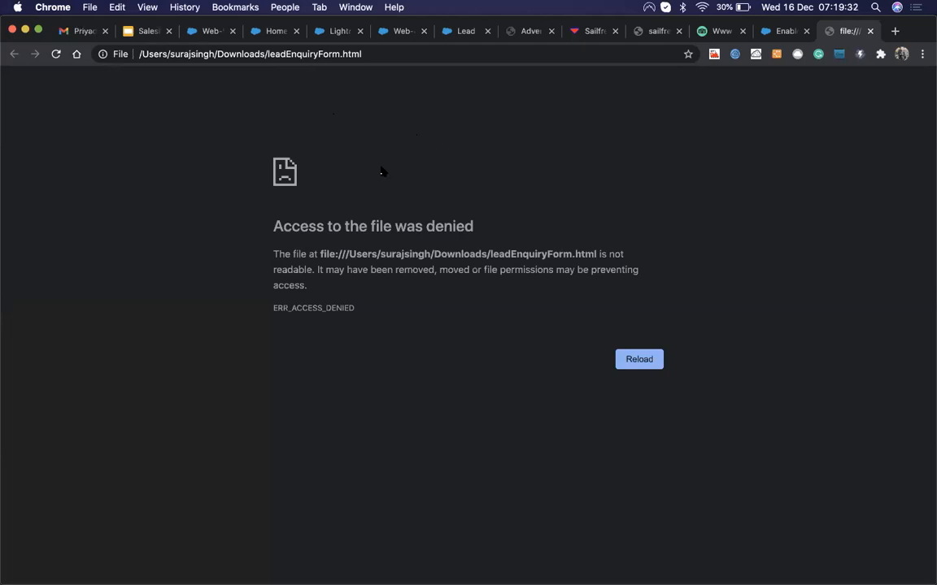
pyautogui.click(641, 366)
# Step: Open the form file with Google Chrome, check the local file's page info and reload
pyautogui.hotkey('ctrl', 'Up')
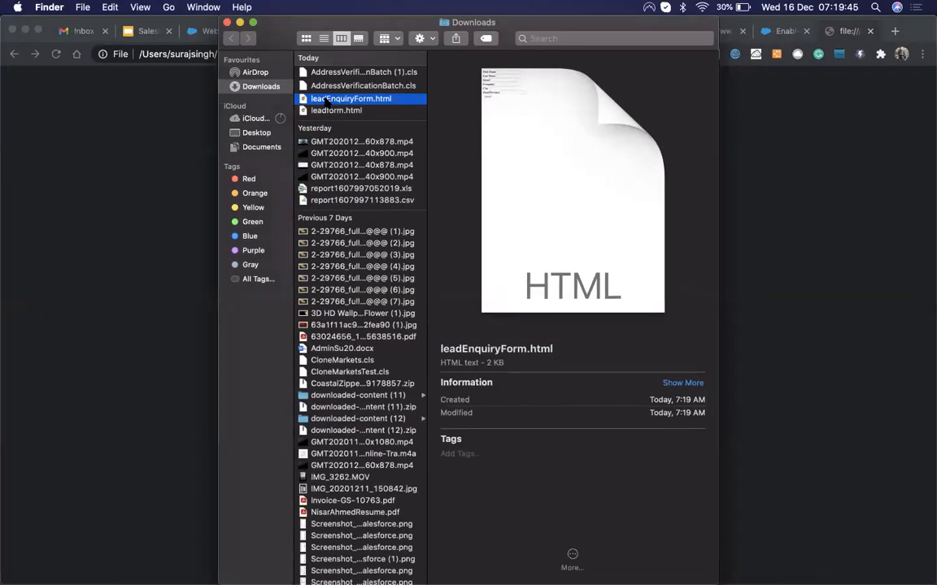
pyautogui.rightClick(325, 100)
pyautogui.moveTo(361, 117)
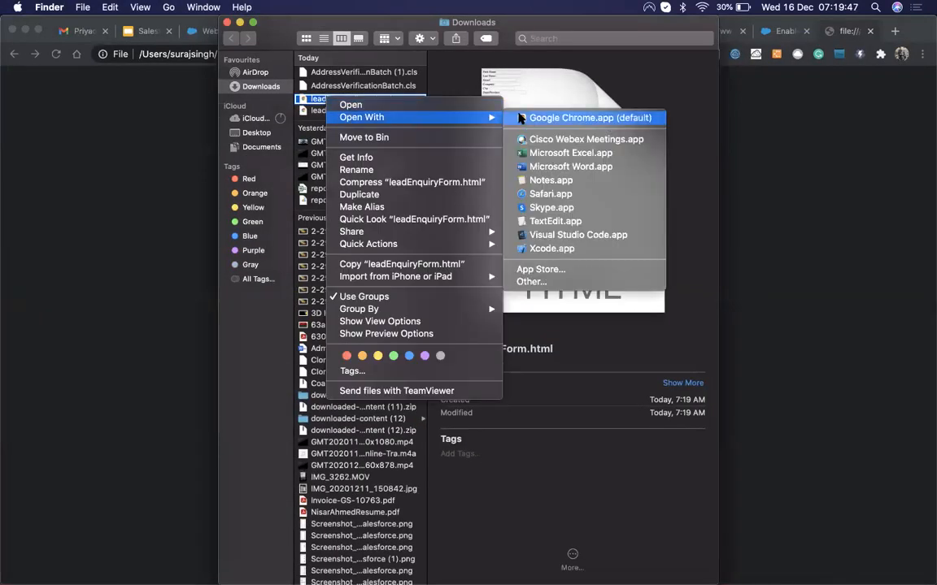
pyautogui.click(569, 118)
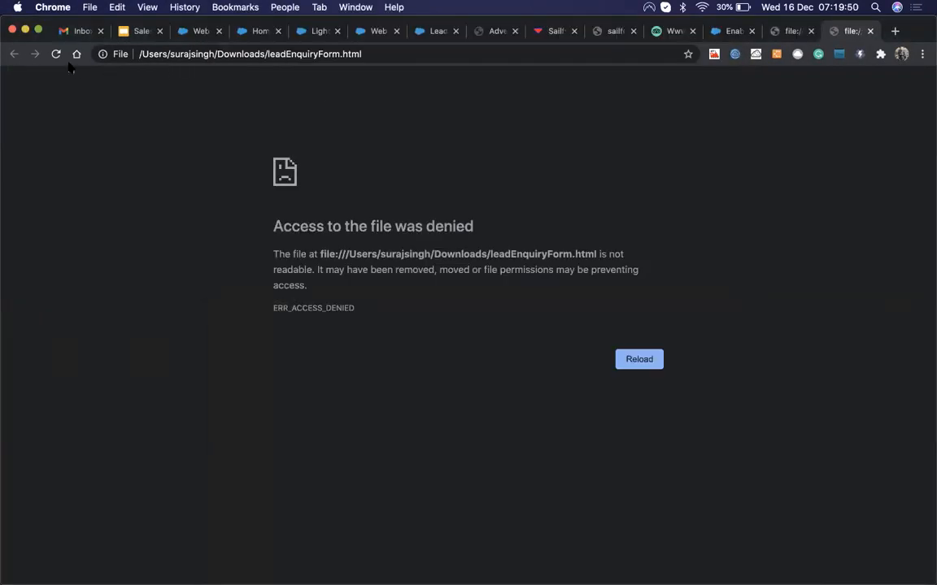
pyautogui.click(114, 54)
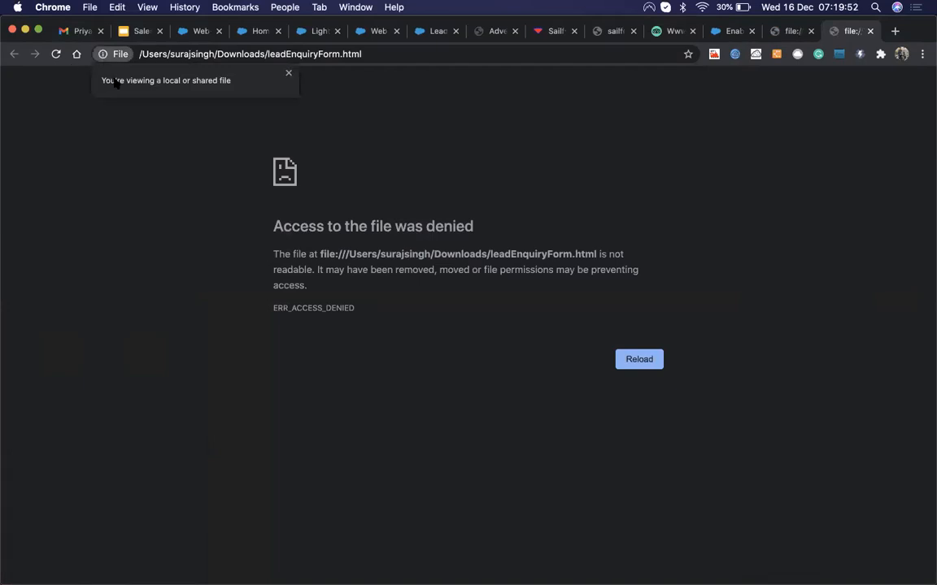
pyautogui.click(288, 72)
pyautogui.click(620, 359)
# Step: Move leadEnquiryForm.html from Downloads into the Desktop folder and open it from there
pyautogui.hotkey('ctrl', 'Up')
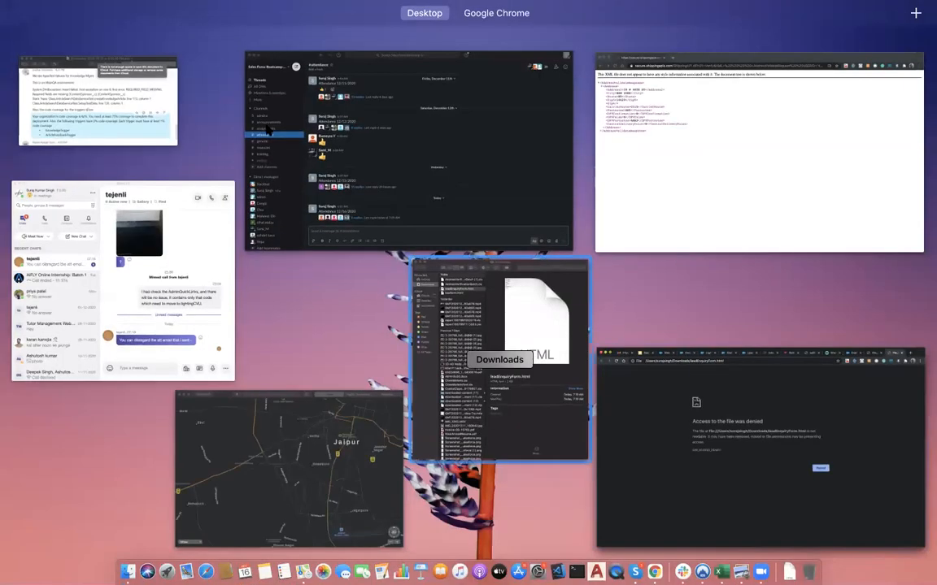
pyautogui.click(520, 325)
pyautogui.moveTo(317, 98); pyautogui.dragTo(250, 135)
pyautogui.click(250, 135)
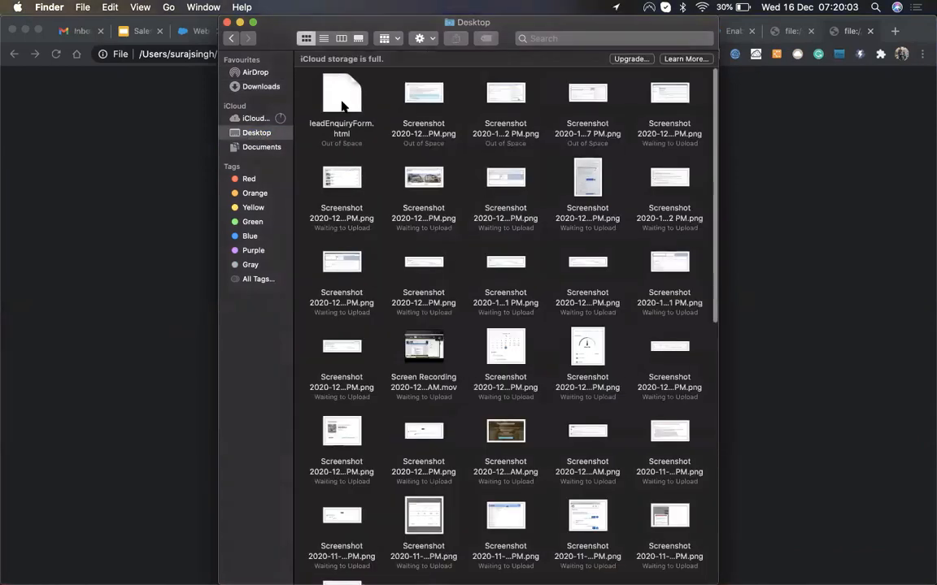
pyautogui.doubleClick(342, 104)
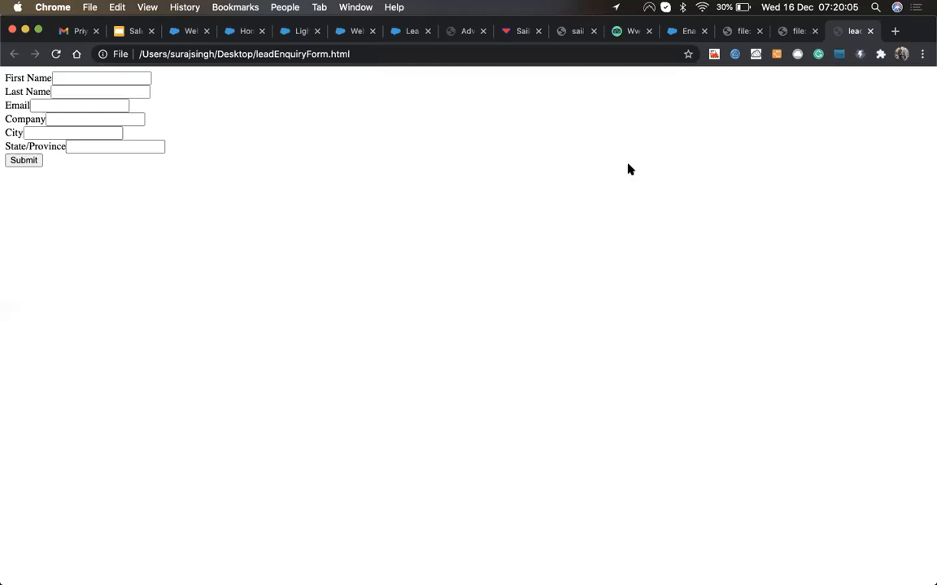
# Step: Close the denied file tab and open the desktop copy of leadEnquiryForm.html
pyautogui.click(794, 30)
pyautogui.click(814, 31)
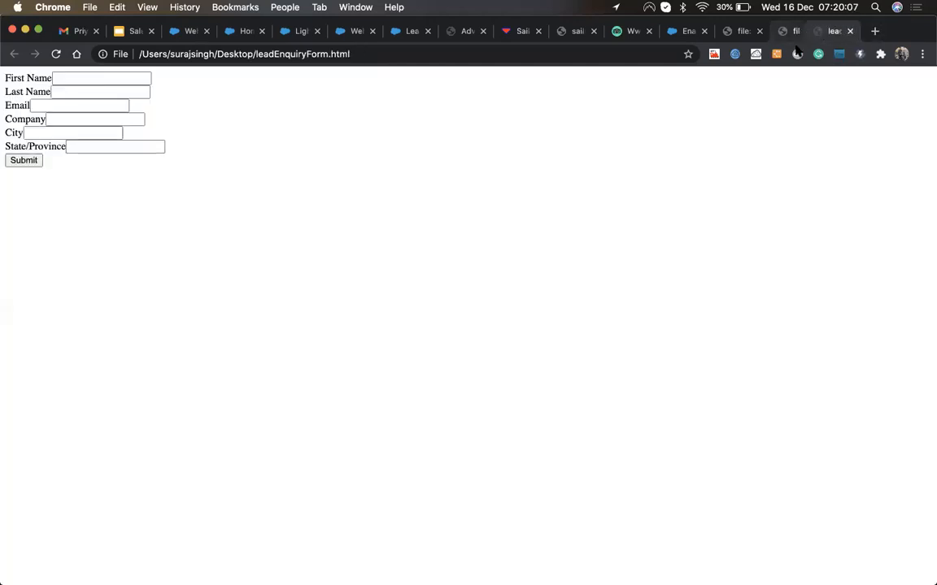
pyautogui.hotkey('ctrl', 'Up')
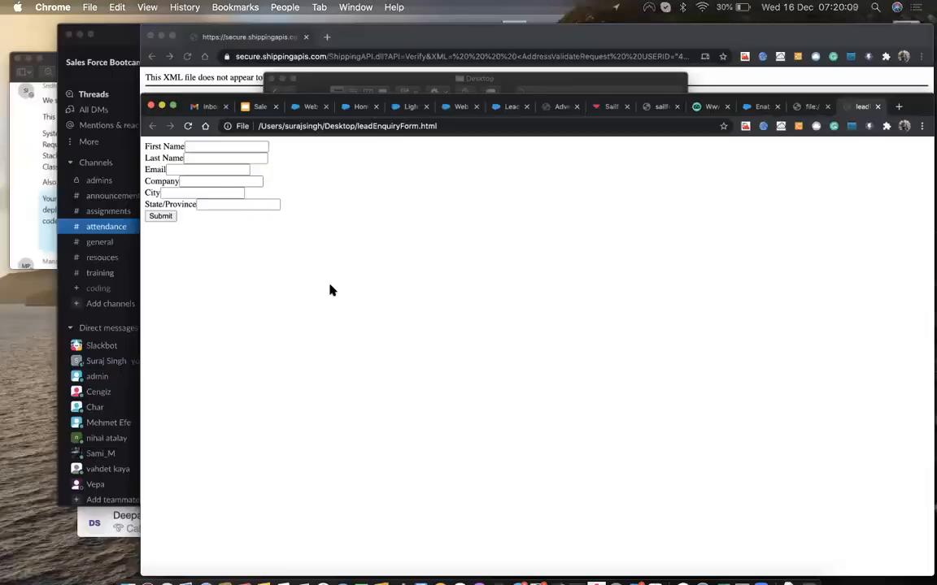
pyautogui.hotkey('ctrl', 'Up')
pyautogui.press('F11')
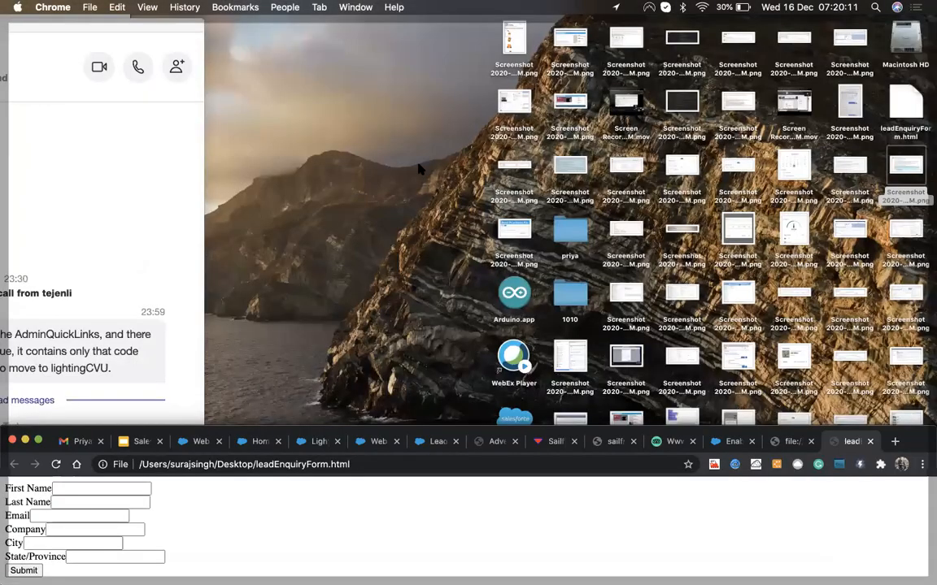
pyautogui.click(904, 110)
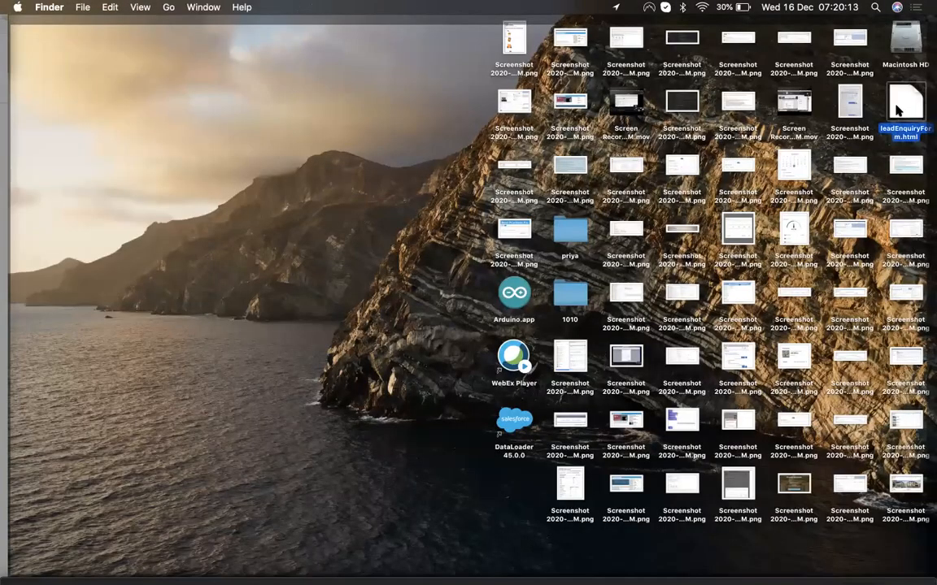
pyautogui.doubleClick(895, 106)
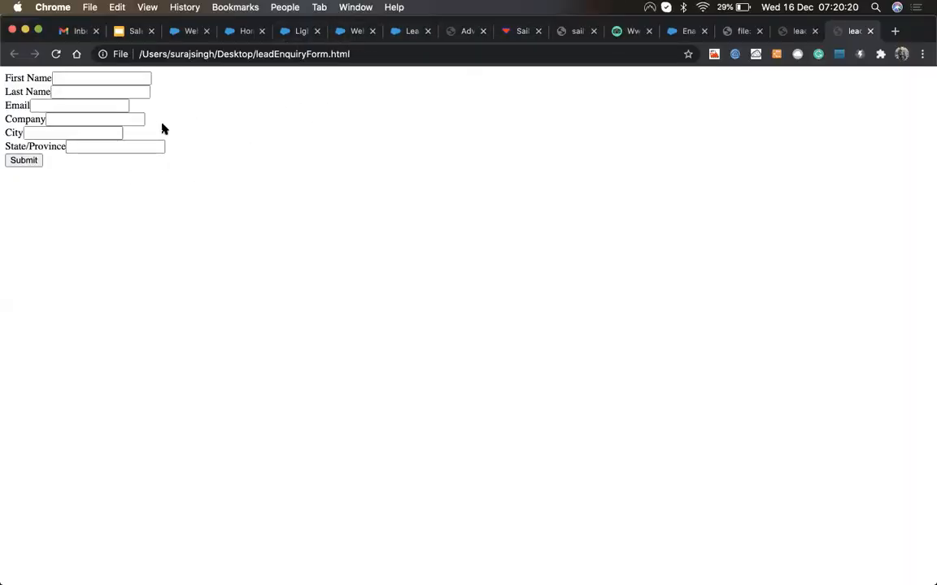
# Step: Enter First Name 'Lead' and Last Name 'From Local Machine' in the form
pyautogui.click(85, 76)
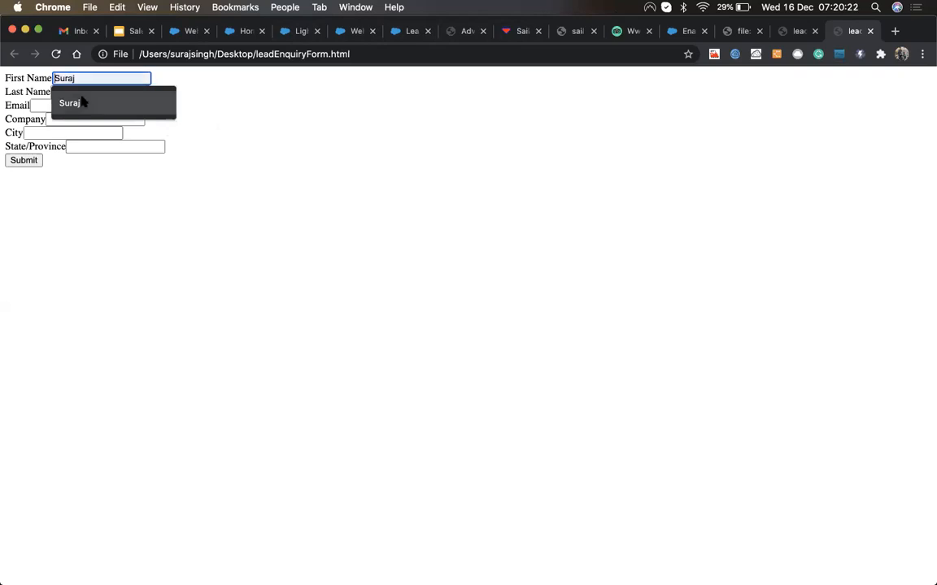
pyautogui.click(79, 101)
pyautogui.write('Lead')
pyautogui.press('Tab')
pyautogui.write('From Lo')
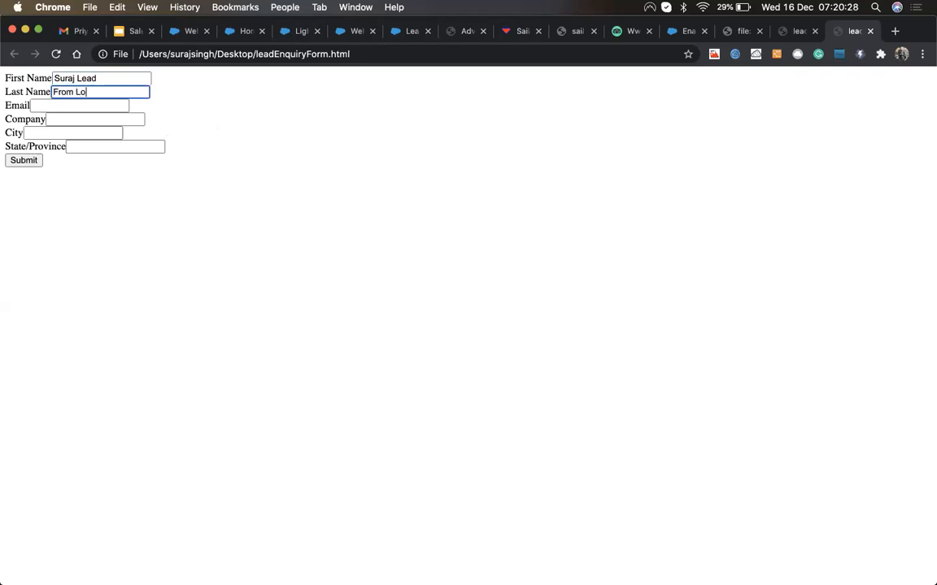
pyautogui.write('cal Machine')
# Step: Fill in the lead's Gmail email address and set Company to CC
pyautogui.click(62, 105)
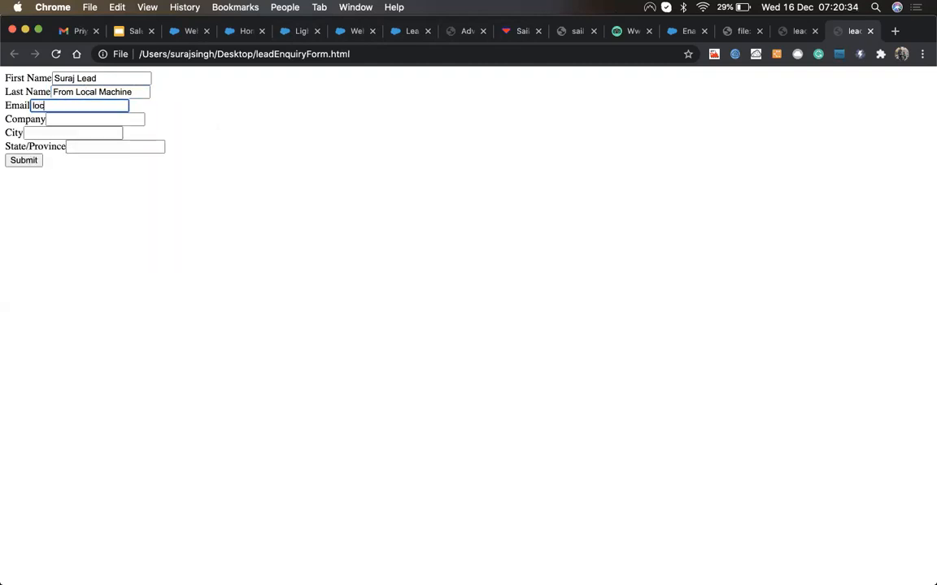
pyautogui.press('Tab')
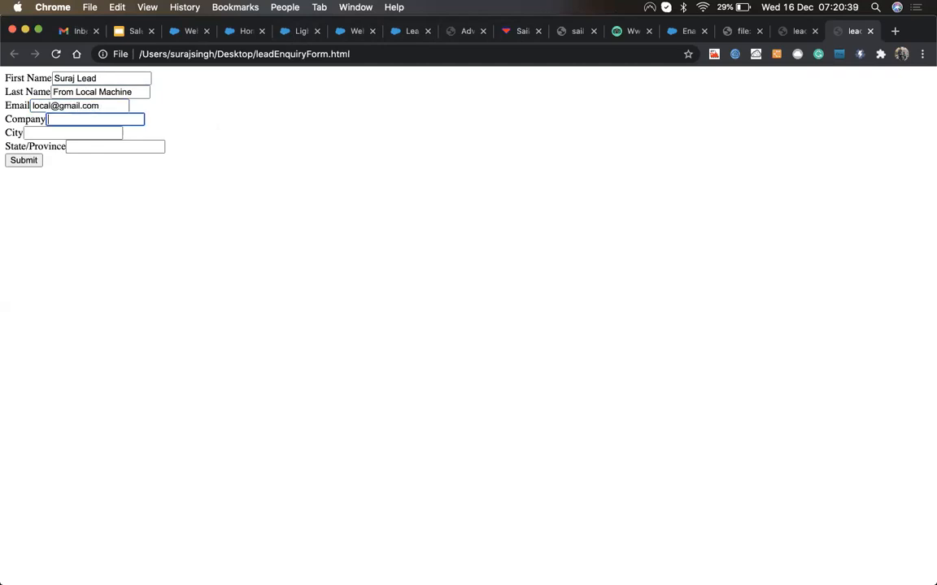
pyautogui.press('BackSpace')
pyautogui.write('CC')
# Step: Set City to Ajmer and State/Province to RAJ, then submit the form
pyautogui.press('Tab')
pyautogui.write('Ajme')
pyautogui.press('Tab')
pyautogui.hotkey('shift', 'Tab')
pyautogui.write('Ajmer')
pyautogui.press('Tab')
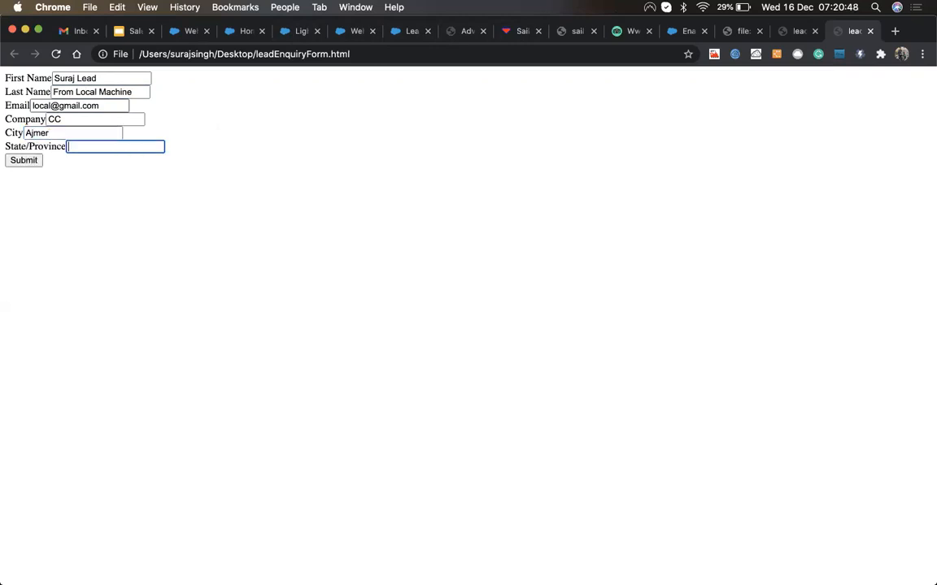
pyautogui.write('RAJ')
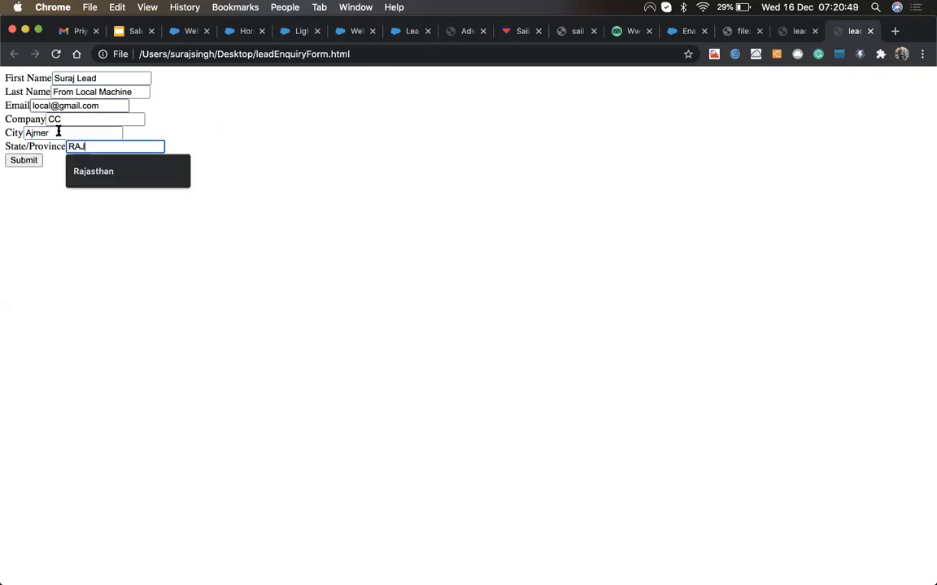
pyautogui.click(31, 179)
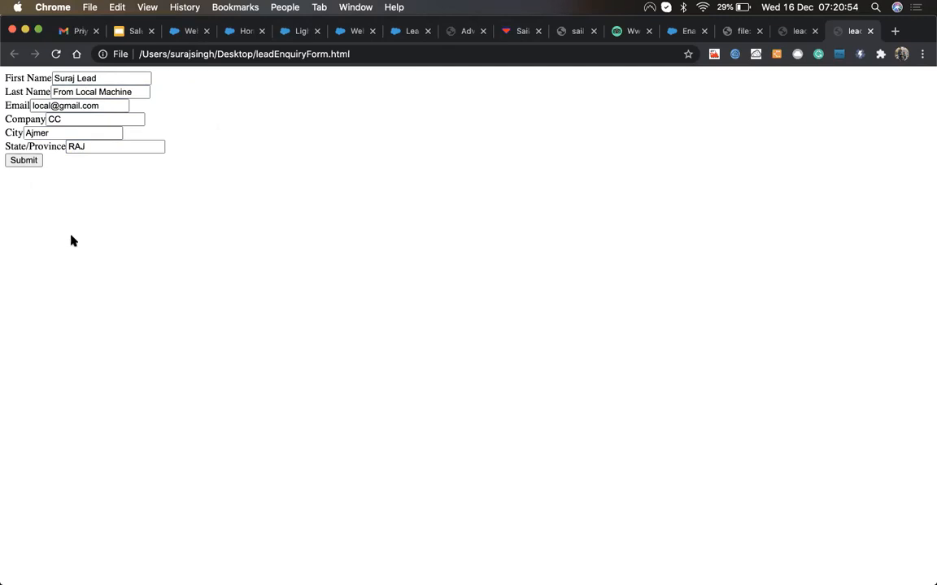
pyautogui.click(29, 160)
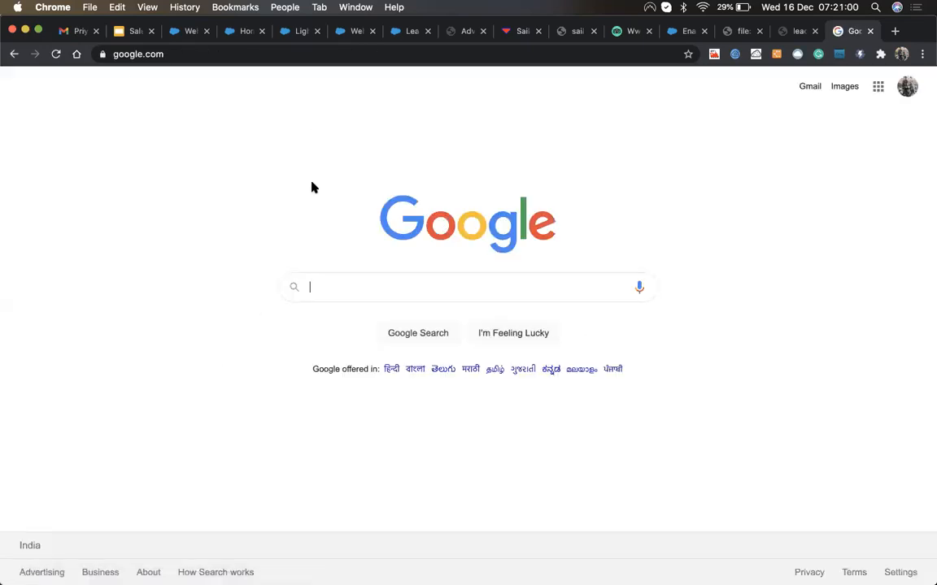
# Step: Show the All Open Leads list view in the Sales app, sorted by newest Created Date
pyautogui.click(178, 31)
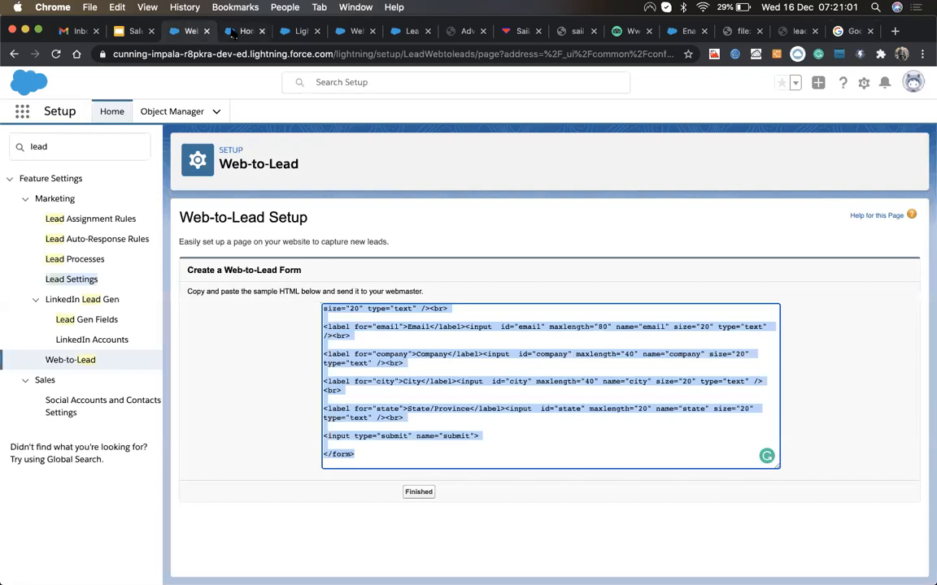
pyautogui.click(237, 31)
pyautogui.click(284, 32)
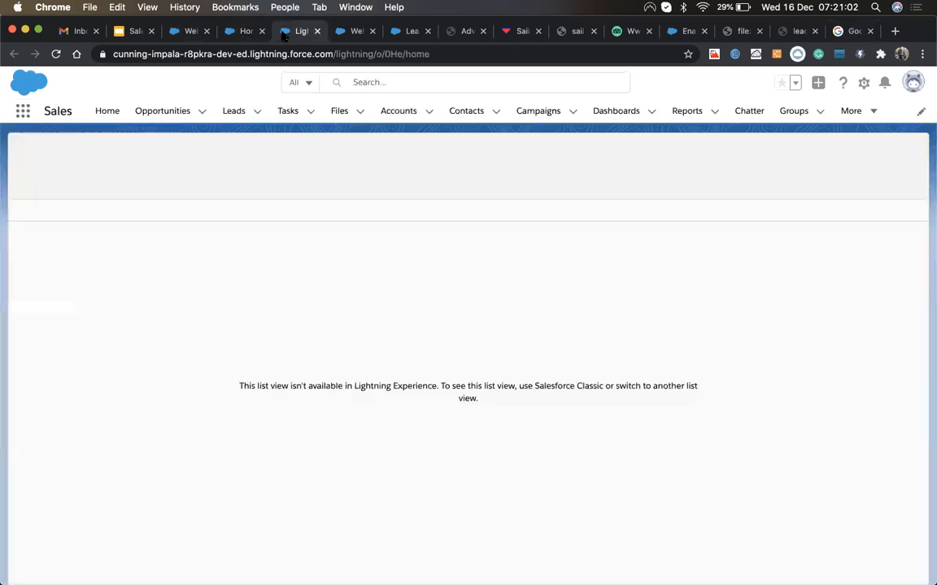
pyautogui.click(227, 120)
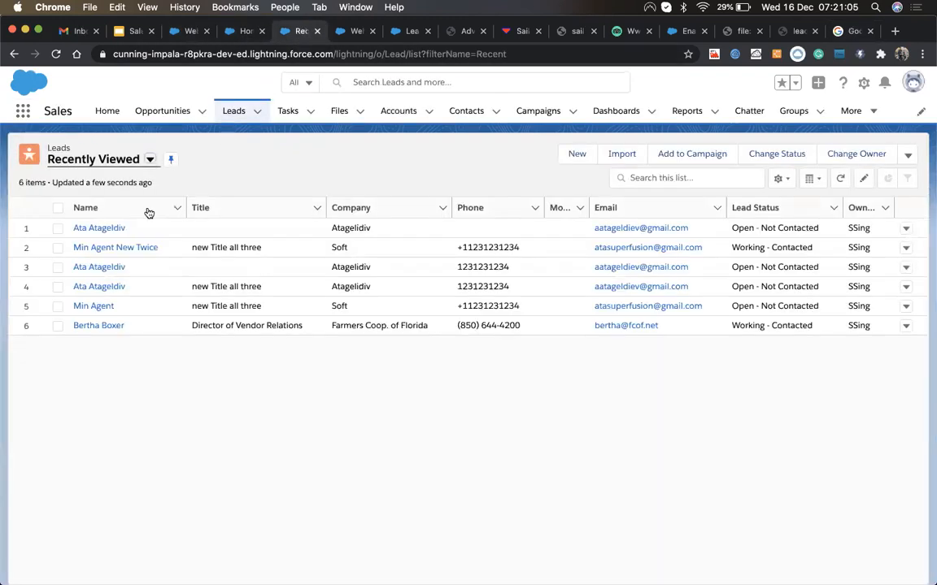
pyautogui.click(85, 160)
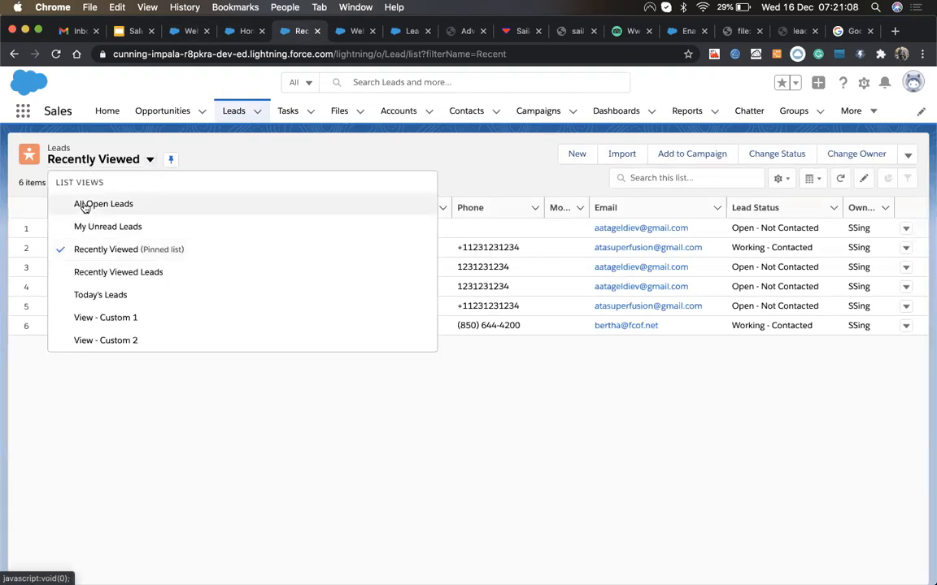
pyautogui.click(85, 205)
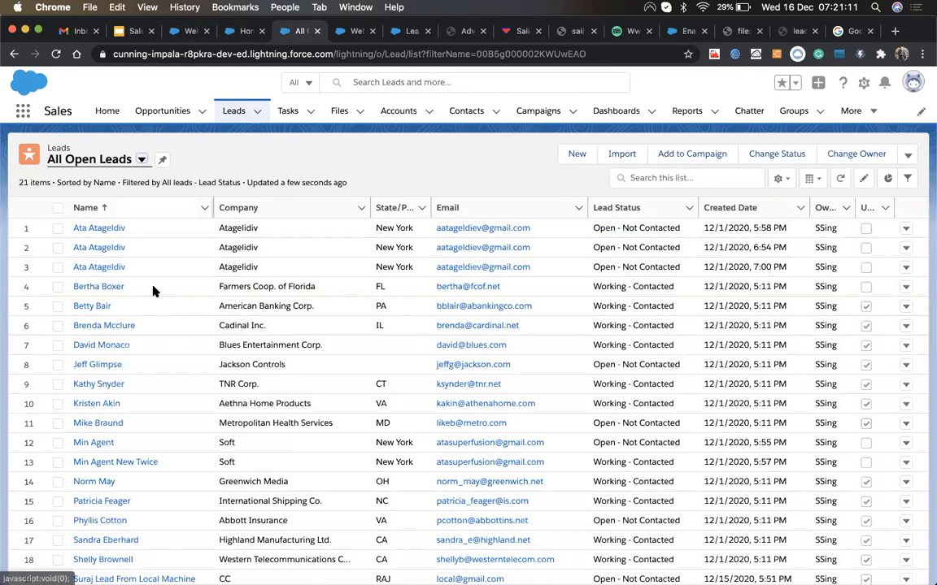
pyautogui.scroll(-1, 316, 443)
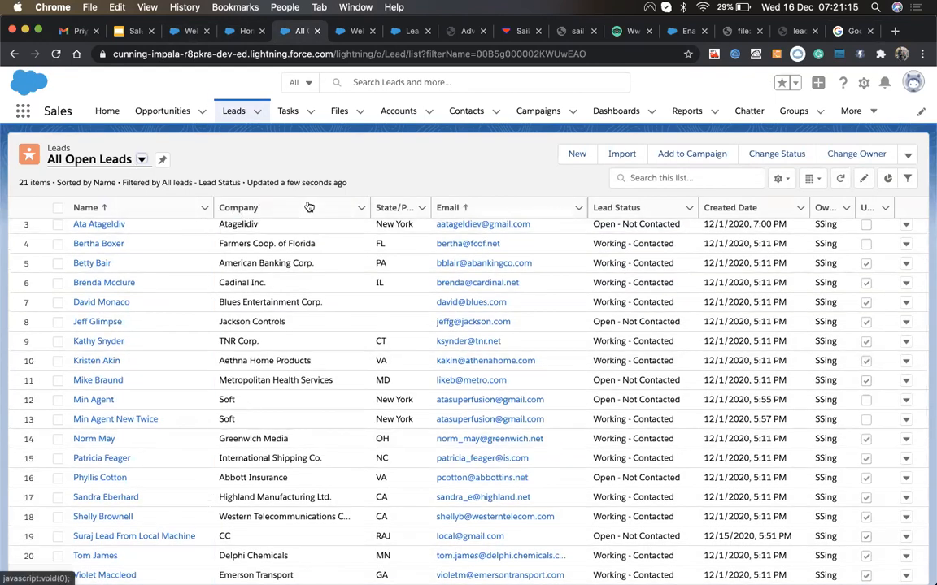
pyautogui.click(721, 207)
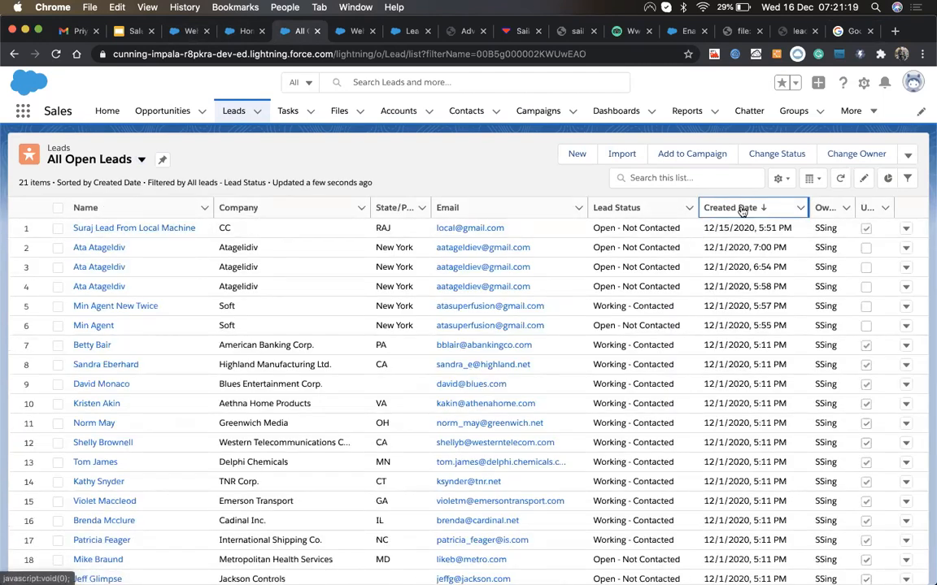
# Step: Open the new CC lead's record and review its Details fields, including Ajmer, RAJ
pyautogui.click(99, 229)
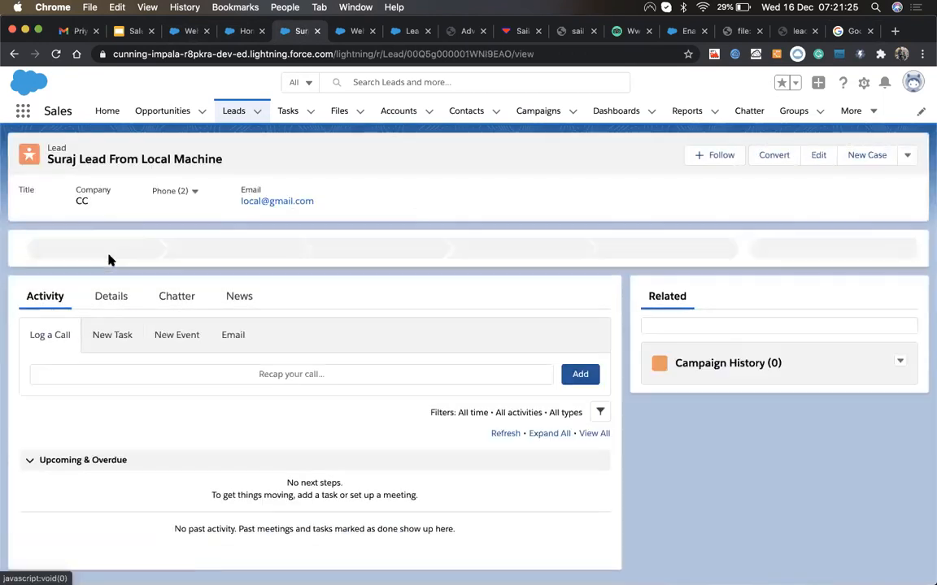
pyautogui.click(111, 294)
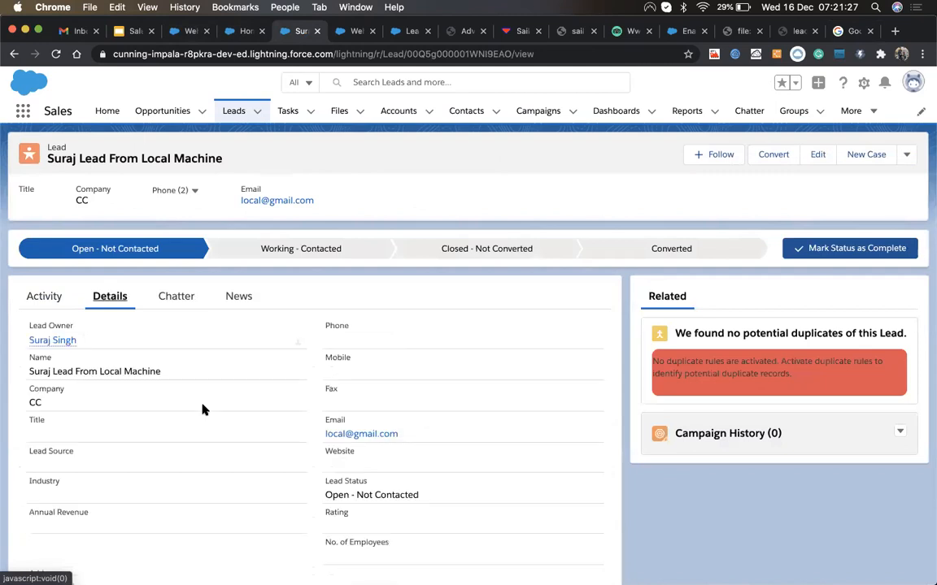
pyautogui.scroll(-4, 202, 410)
pyautogui.scroll(1, 203, 410)
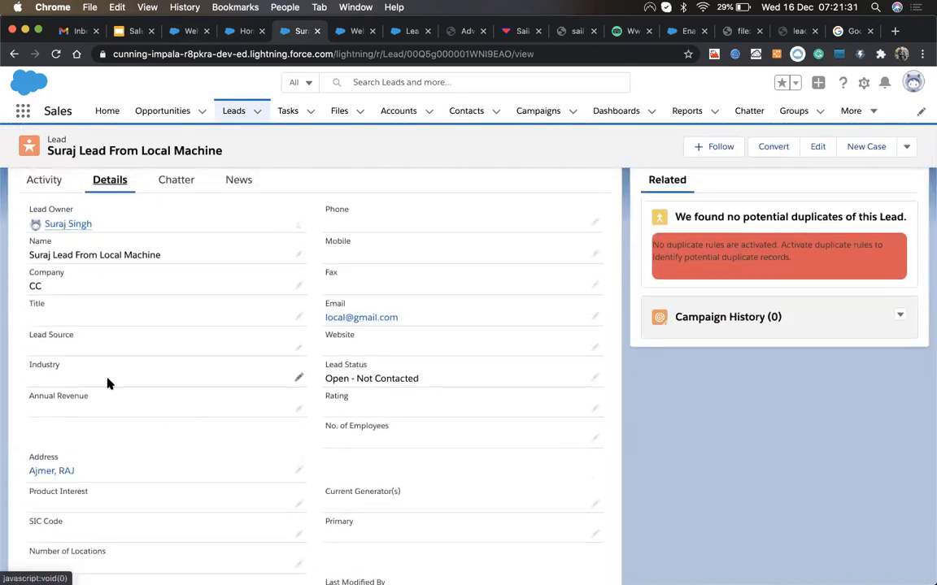
pyautogui.scroll(1, 108, 386)
pyautogui.scroll(1, 108, 386)
pyautogui.scroll(-3, 108, 385)
pyautogui.scroll(5, 108, 383)
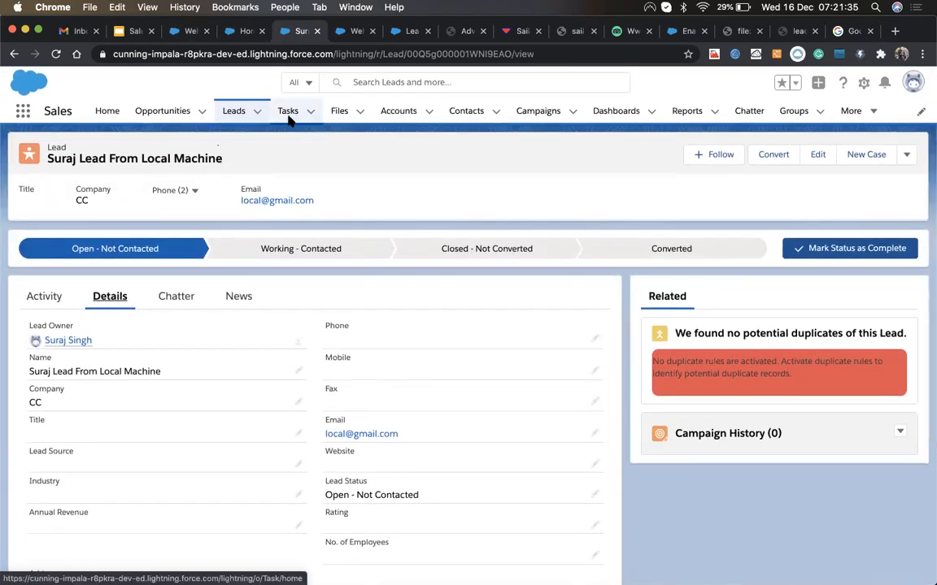
pyautogui.hotkey('ctrl', 'Up')
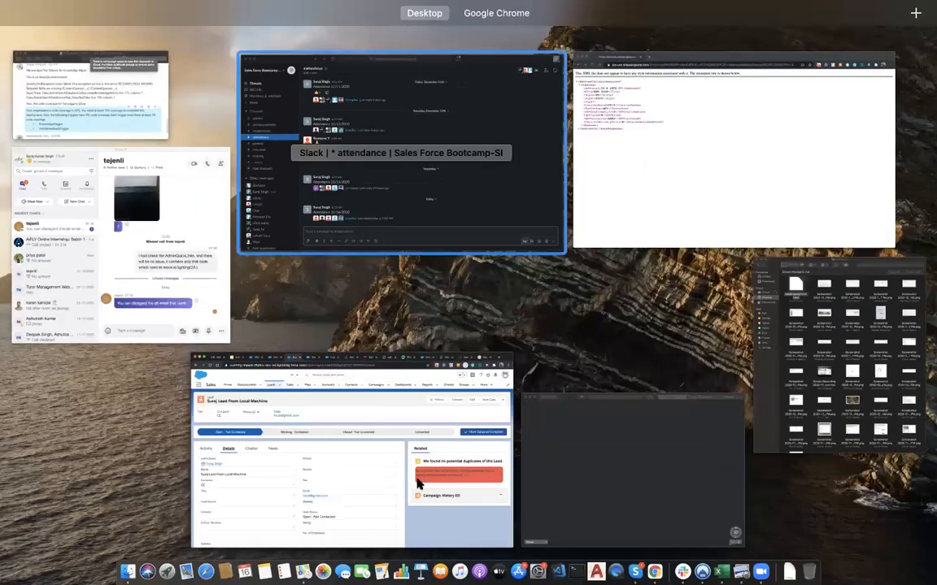
pyautogui.hotkey('ctrl', 'Up')
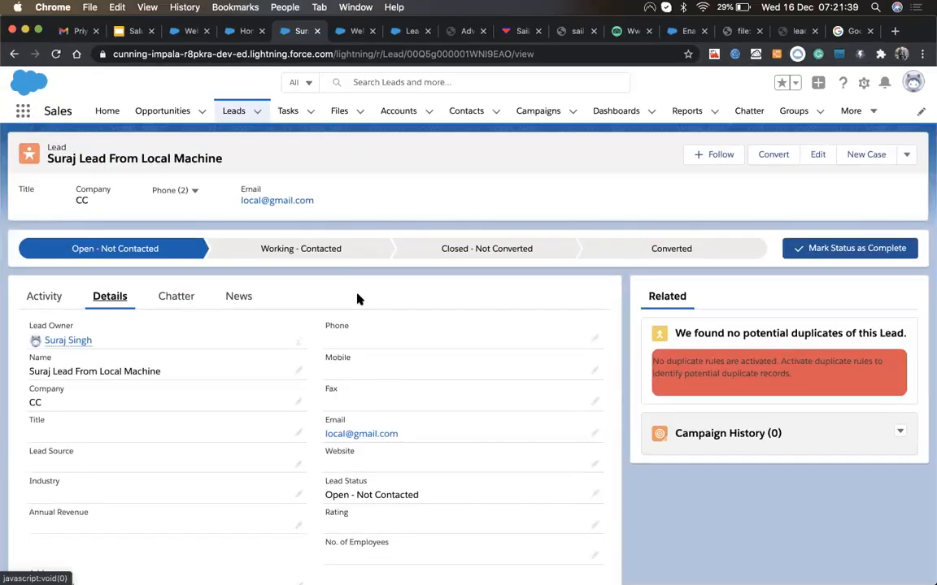
pyautogui.hotkey('ctrl', 'Up')
pyautogui.hotkey('ctrl', 'Up')
# Step: Close the XML address-validation response window and go back to the Web-to-Lead tab
pyautogui.click(848, 30)
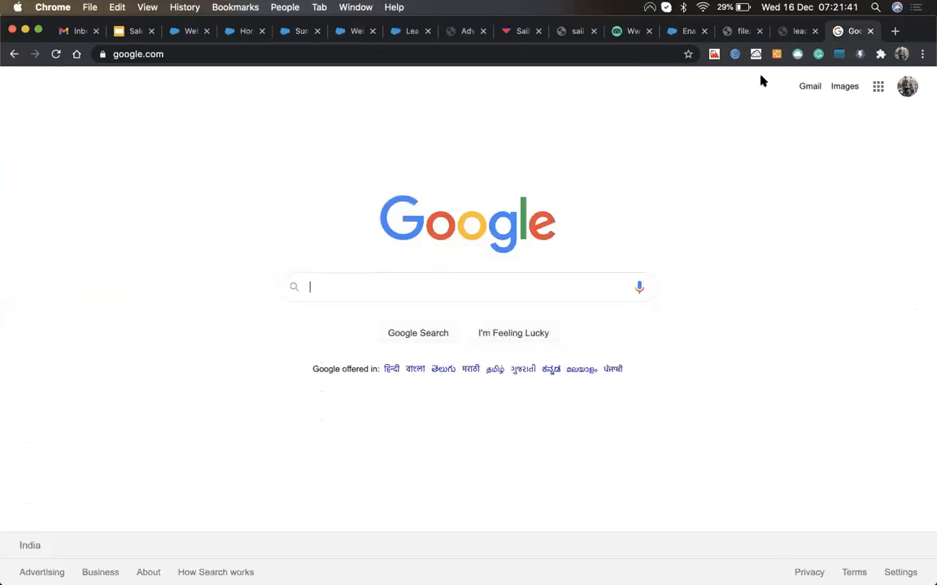
pyautogui.click(791, 34)
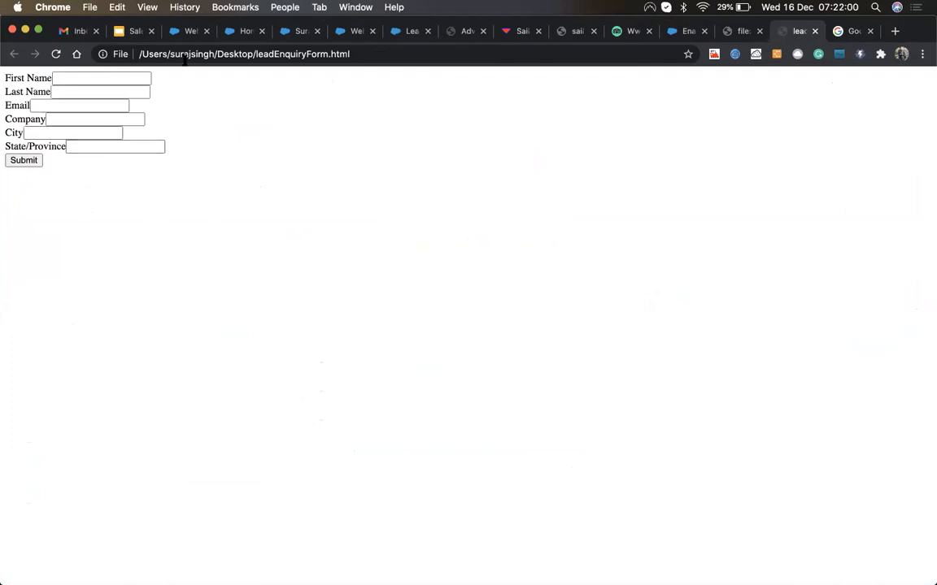
pyautogui.click(187, 31)
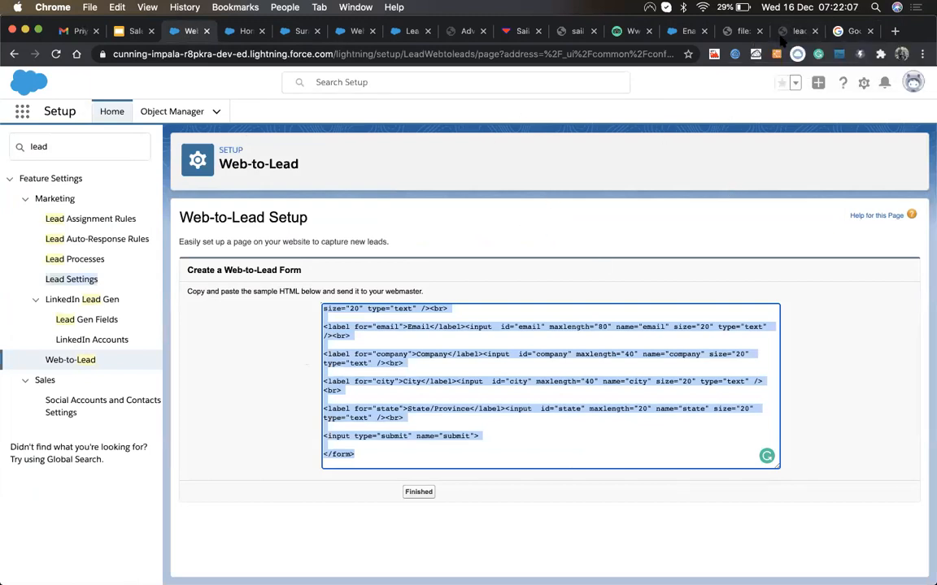
pyautogui.click(849, 31)
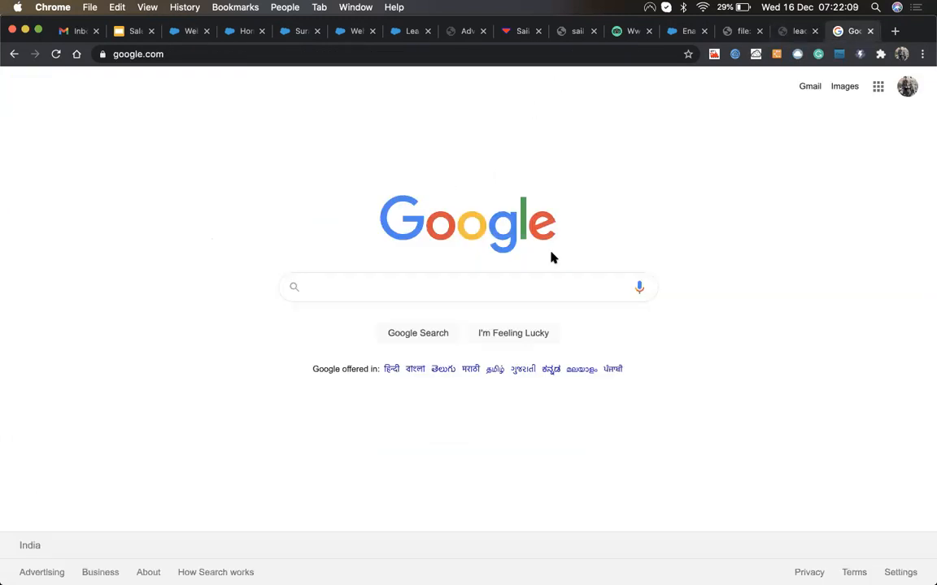
pyautogui.hotkey('ctrl', 'Up')
pyautogui.click(720, 192)
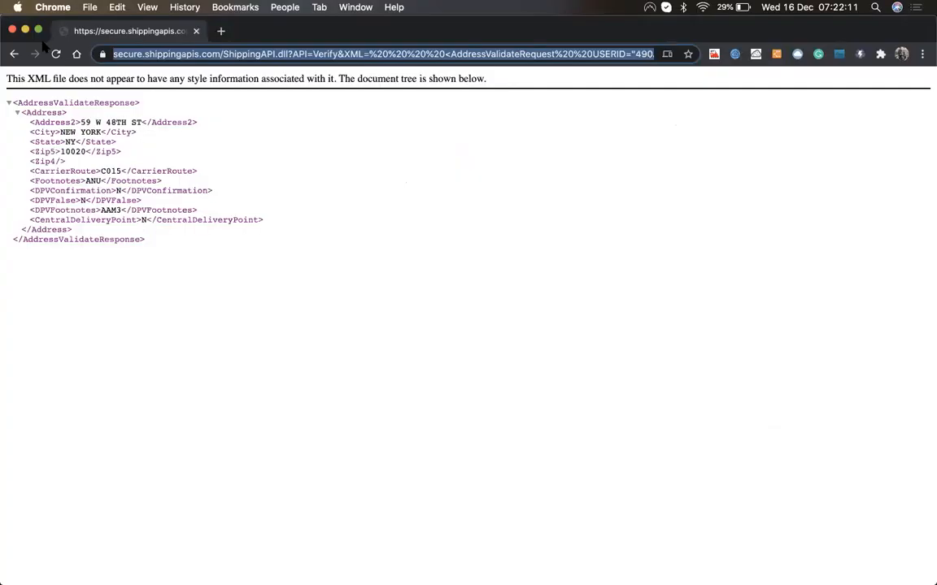
pyautogui.click(12, 29)
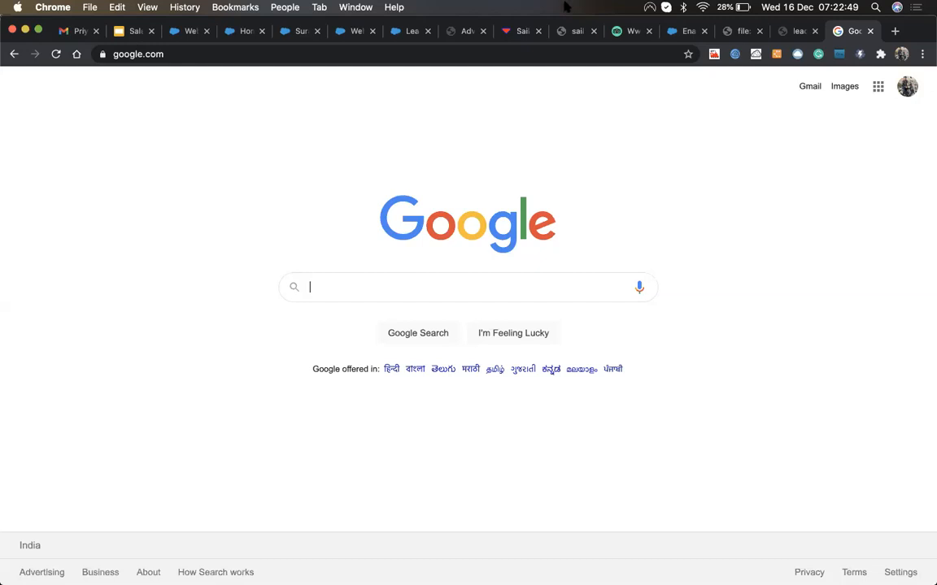
pyautogui.click(180, 32)
# Step: Return to the 'Lead From Local Machine' record tab via Lead Settings
pyautogui.click(233, 32)
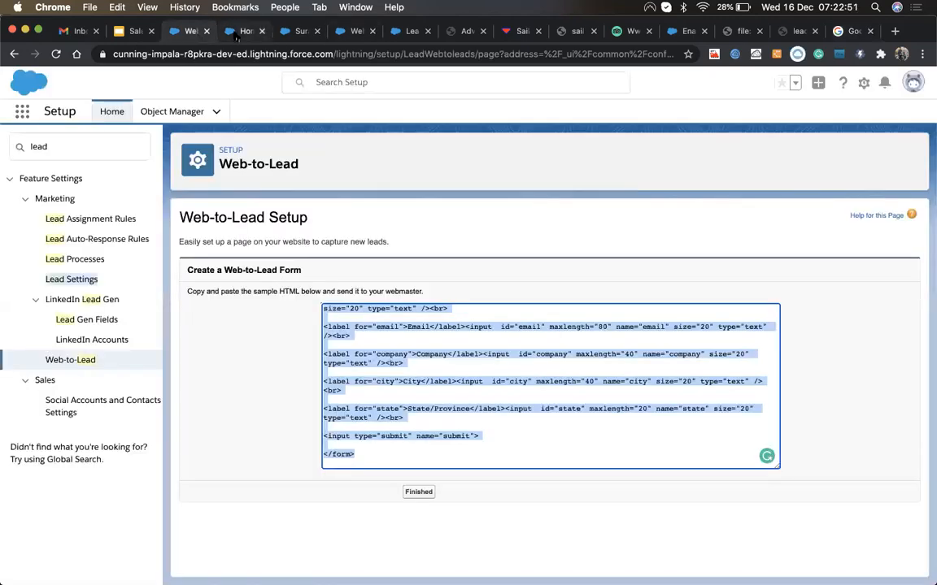
pyautogui.click(297, 31)
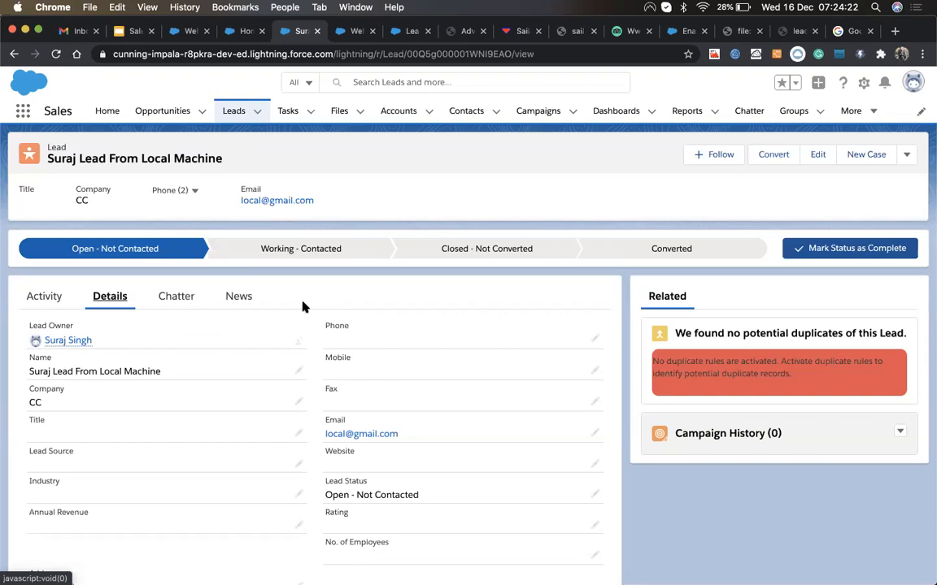
# Step: Scroll through the lead record, then return to the Web-to-Lead tab showing the form HTML
pyautogui.scroll(-3, 293, 342)
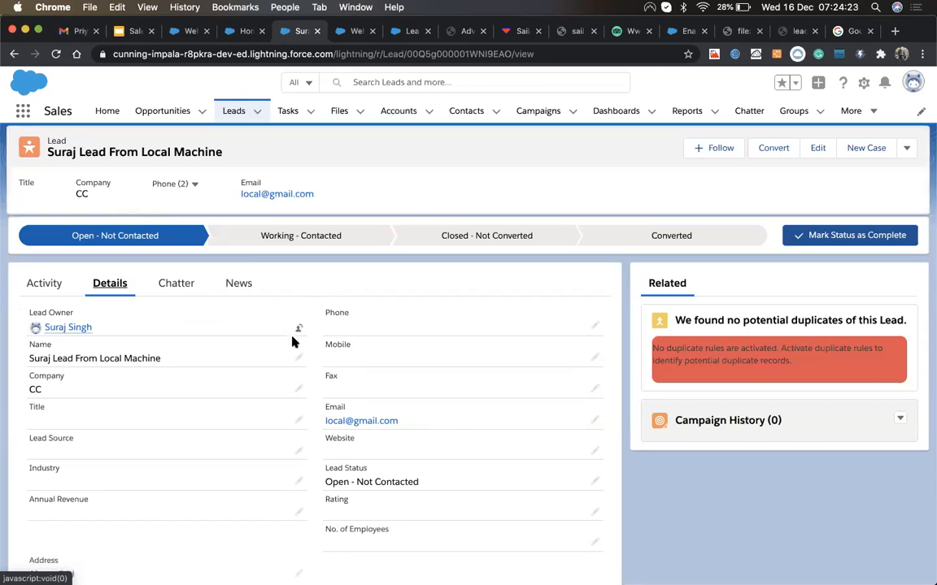
pyautogui.scroll(3, 292, 341)
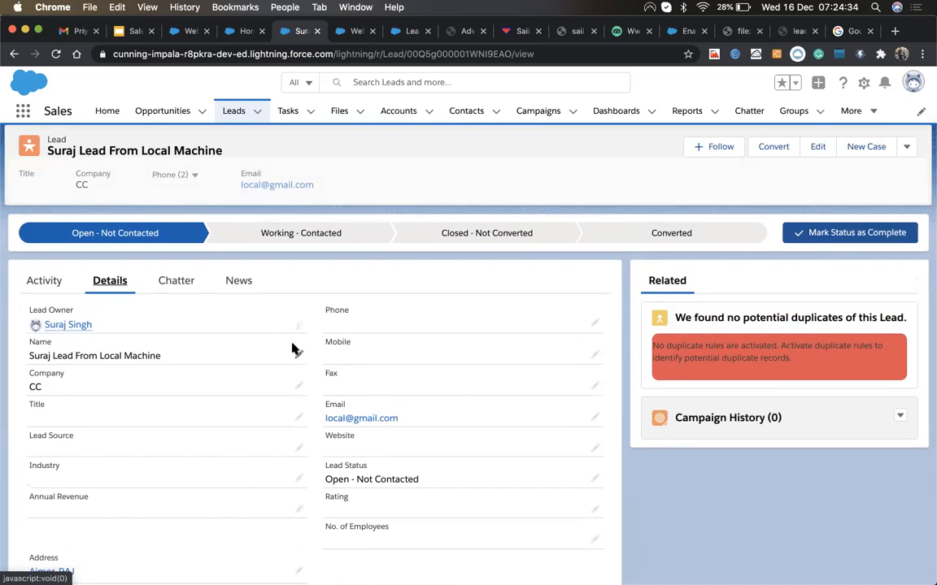
pyautogui.scroll(-3, 314, 390)
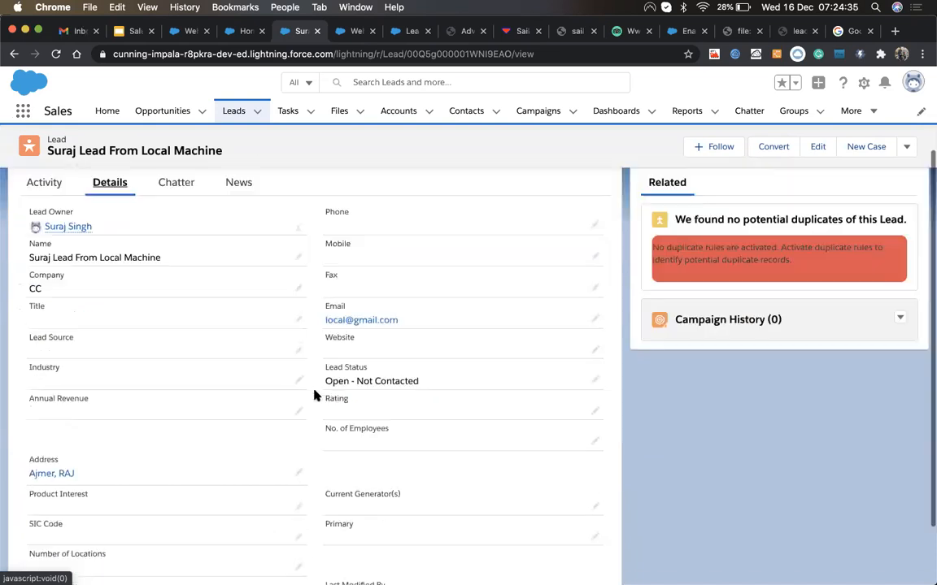
pyautogui.scroll(4, 314, 388)
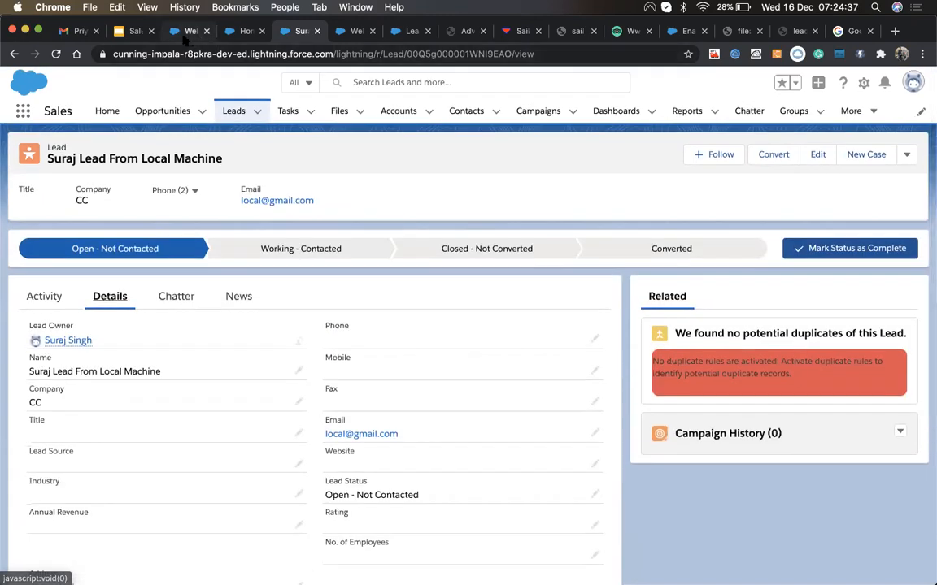
pyautogui.click(184, 36)
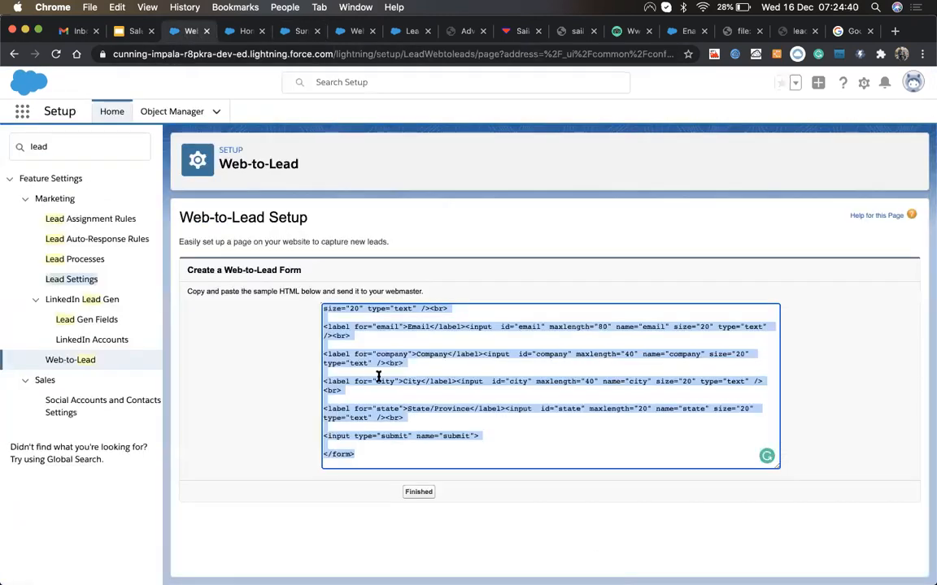
# Step: Finish the generated code, reopen Create Web-to-Lead Form and inspect its Return URL, ending on Lead Settings
pyautogui.click(417, 493)
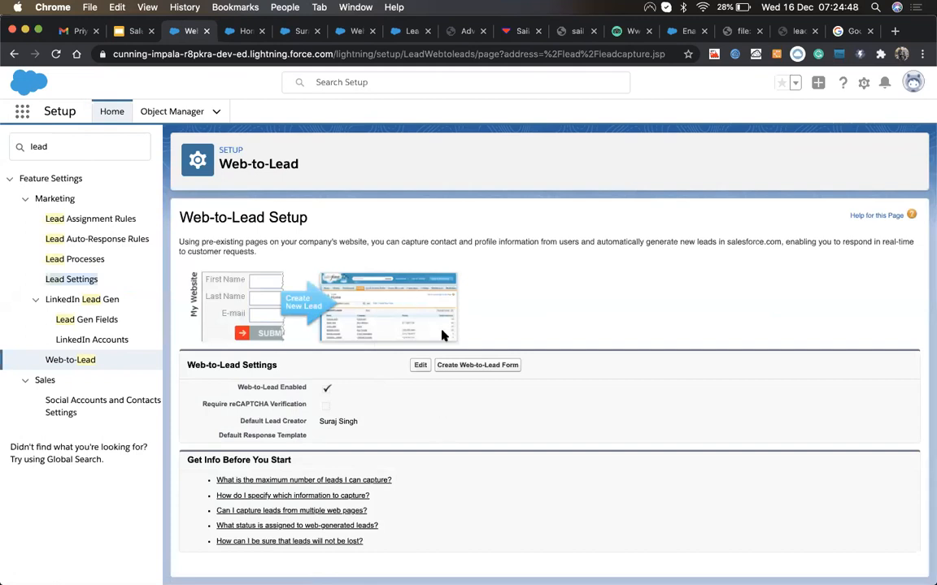
pyautogui.click(484, 370)
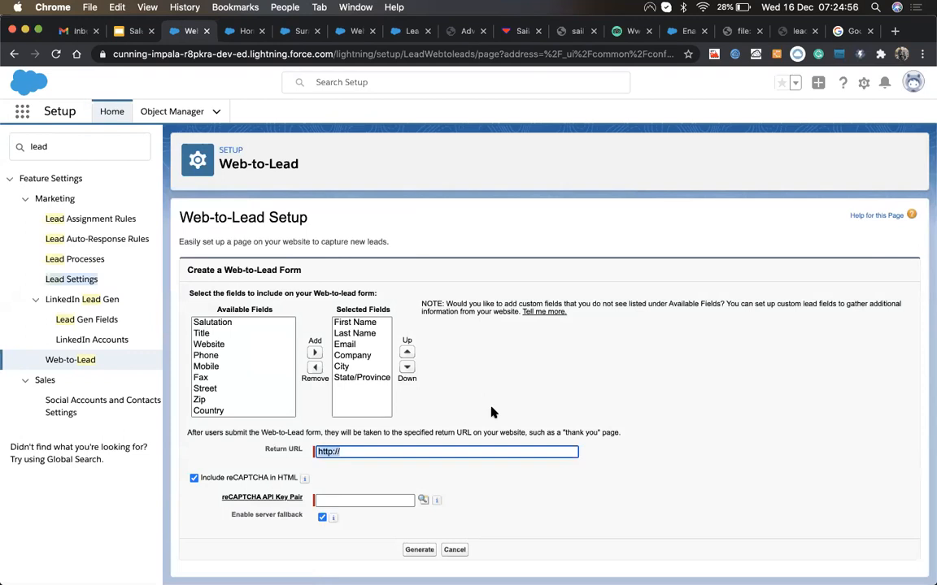
pyautogui.click(365, 451)
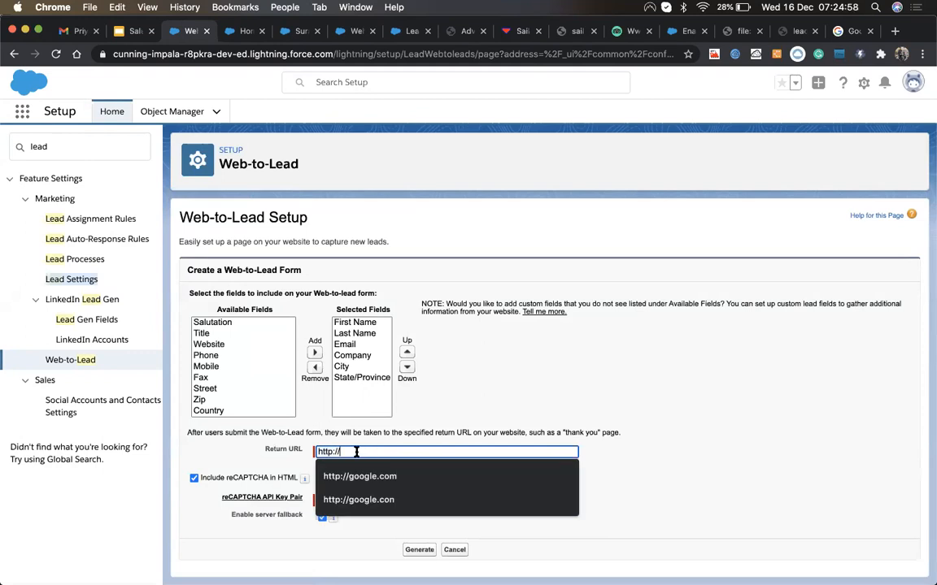
pyautogui.moveTo(351, 451); pyautogui.dragTo(298, 457)
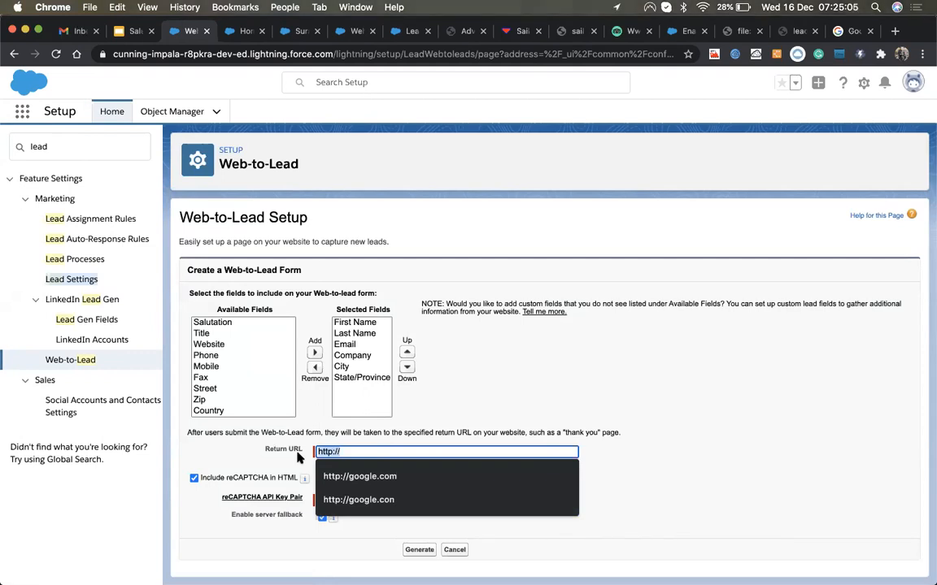
pyautogui.click(355, 284)
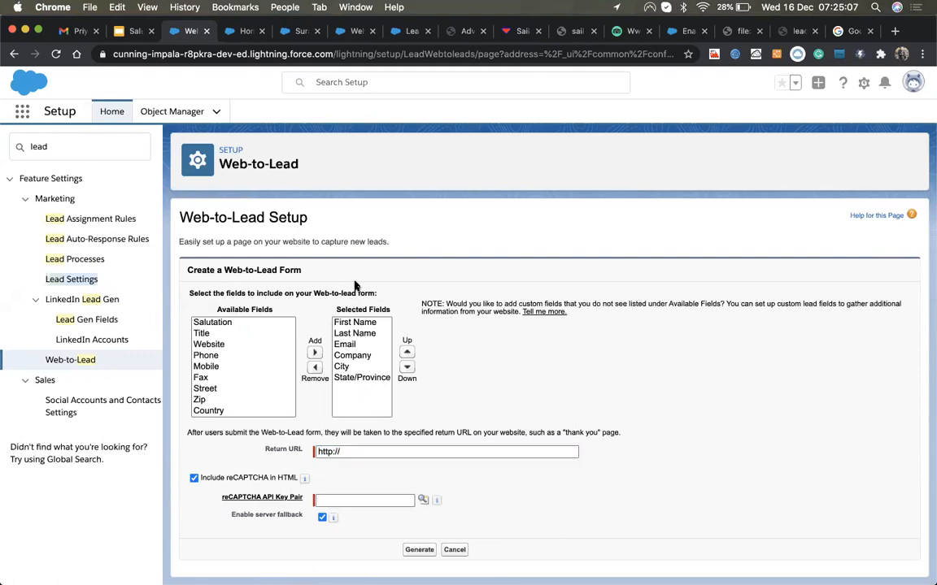
pyautogui.click(240, 31)
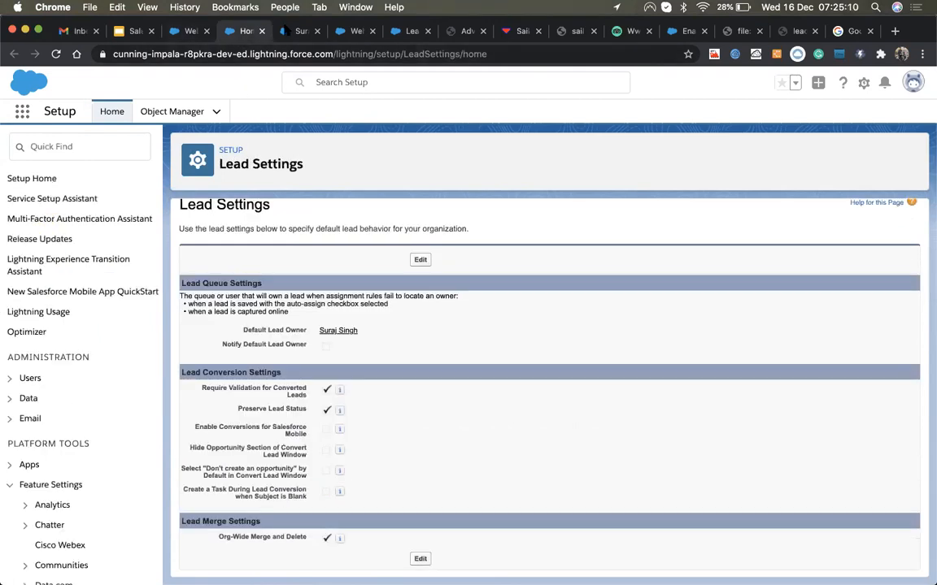
# Step: Return to the web-submitted lead's record Details page, status Open - Not Contacted
pyautogui.click(286, 31)
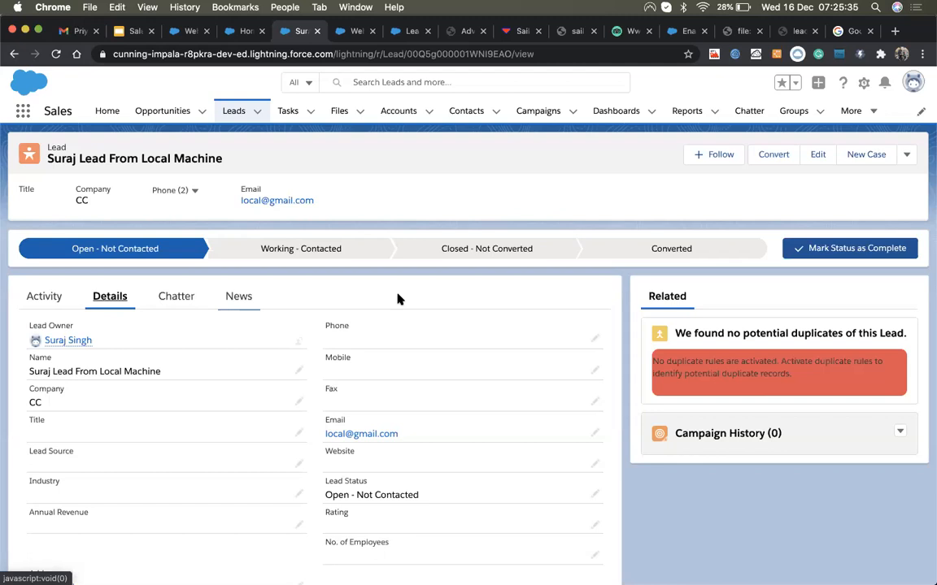
pyautogui.scroll(-3, 231, 413)
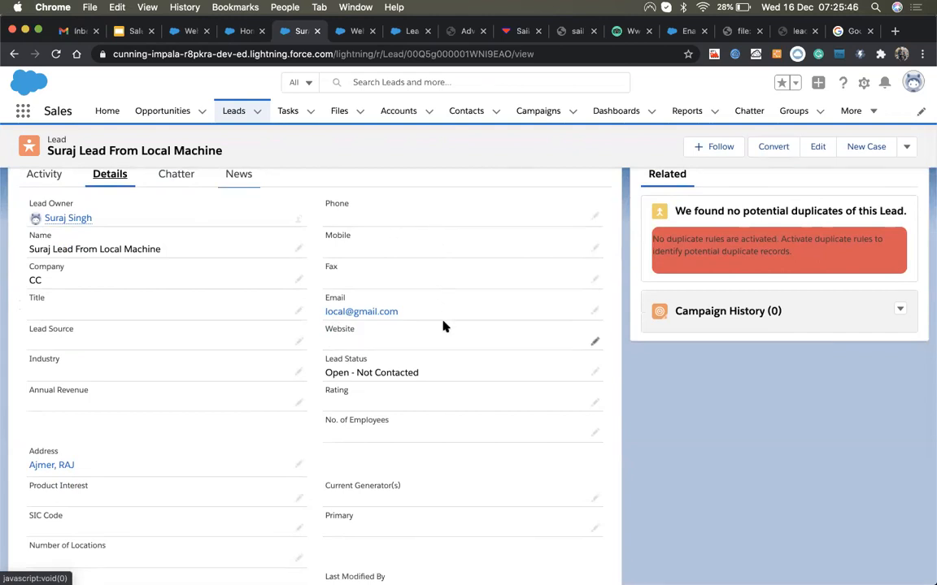
pyautogui.scroll(3, 443, 326)
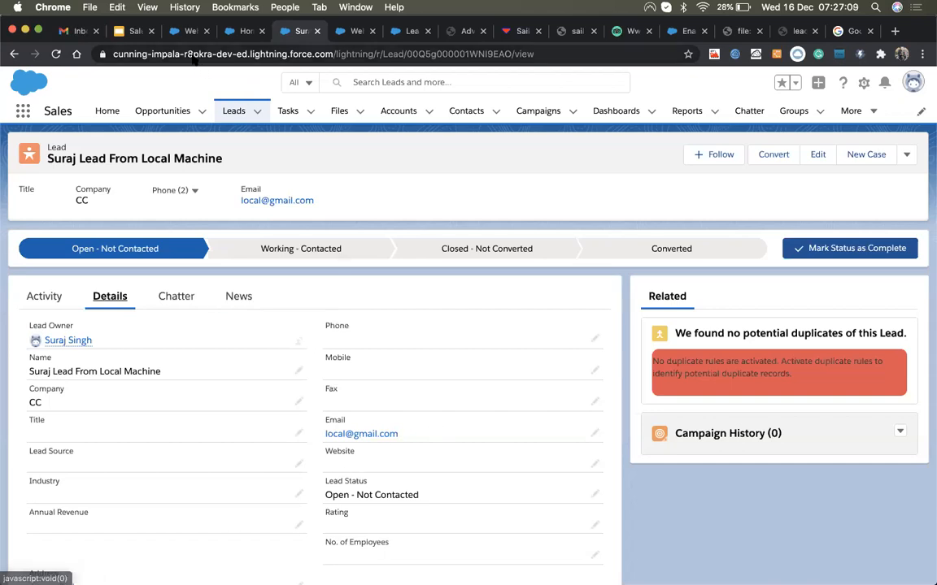
# Step: Find Web-to-Case through a Quick Find search for 'web' and save its settings as enabled
pyautogui.click(185, 31)
pyautogui.click(59, 146)
pyautogui.press('super+a')
pyautogui.write('web')
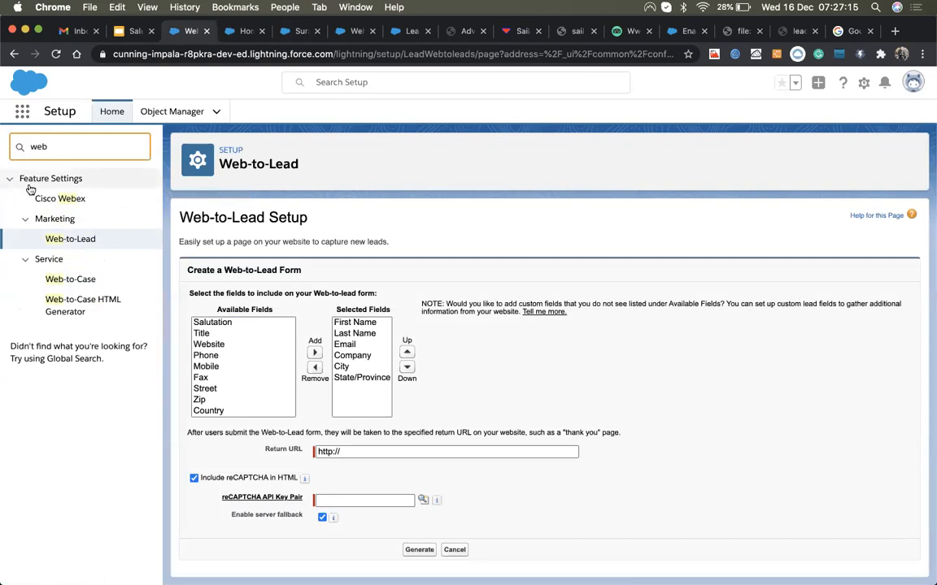
pyautogui.click(59, 279)
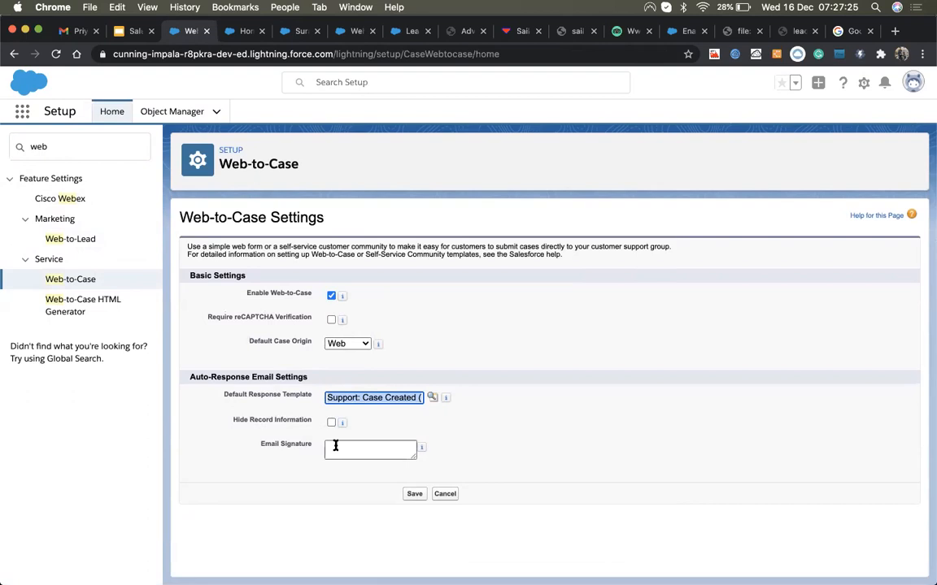
pyautogui.click(416, 497)
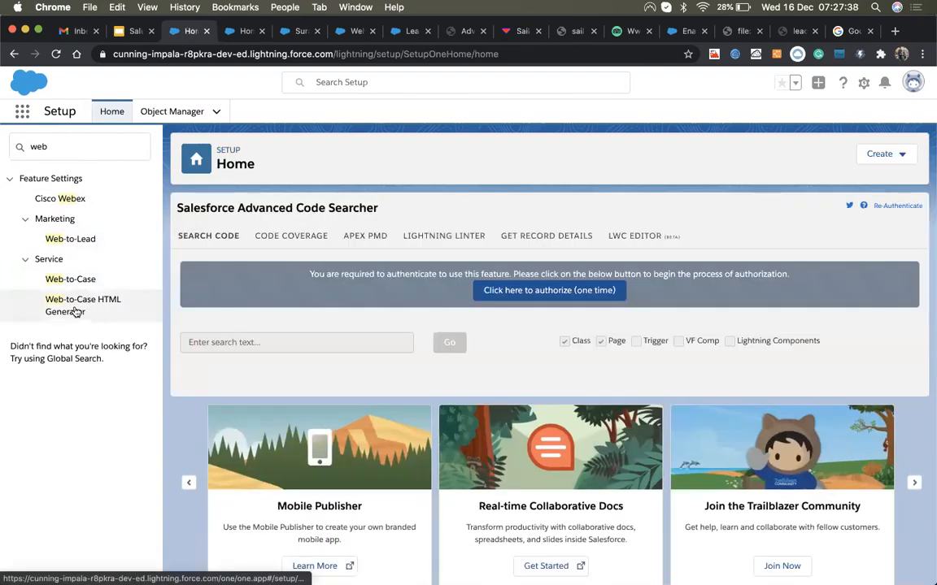
# Step: Check that the Web-to-Case Default Case Origin is set to Web
pyautogui.click(76, 313)
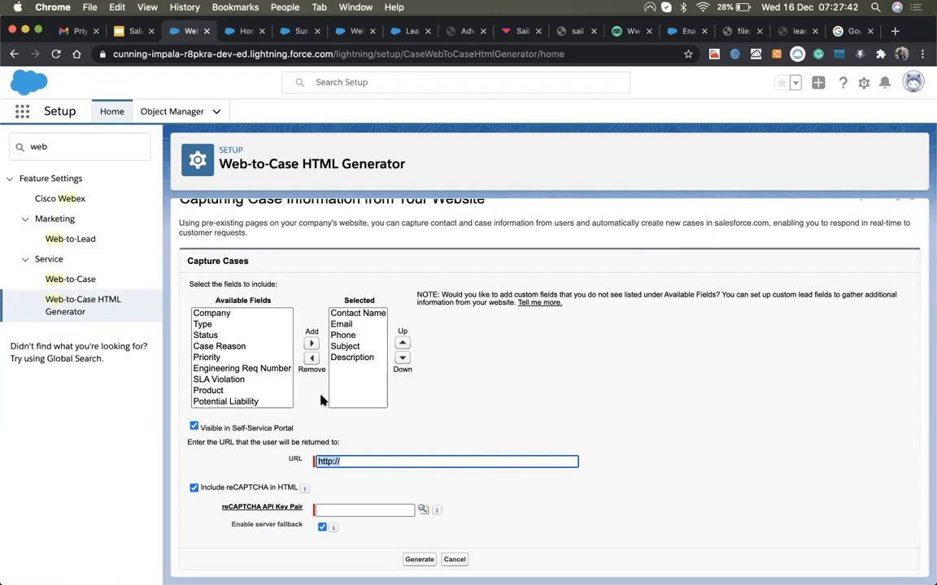
pyautogui.click(66, 280)
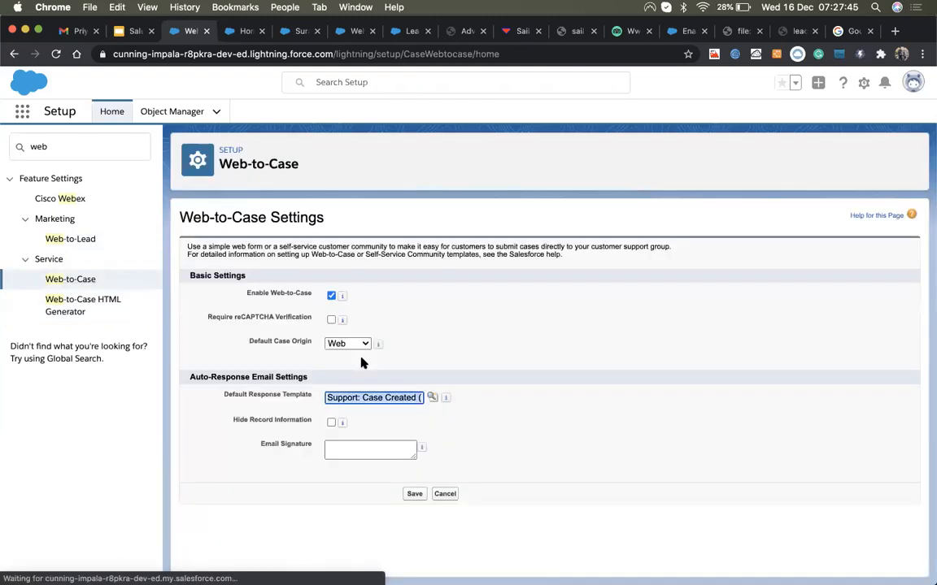
pyautogui.click(348, 344)
pyautogui.click(348, 350)
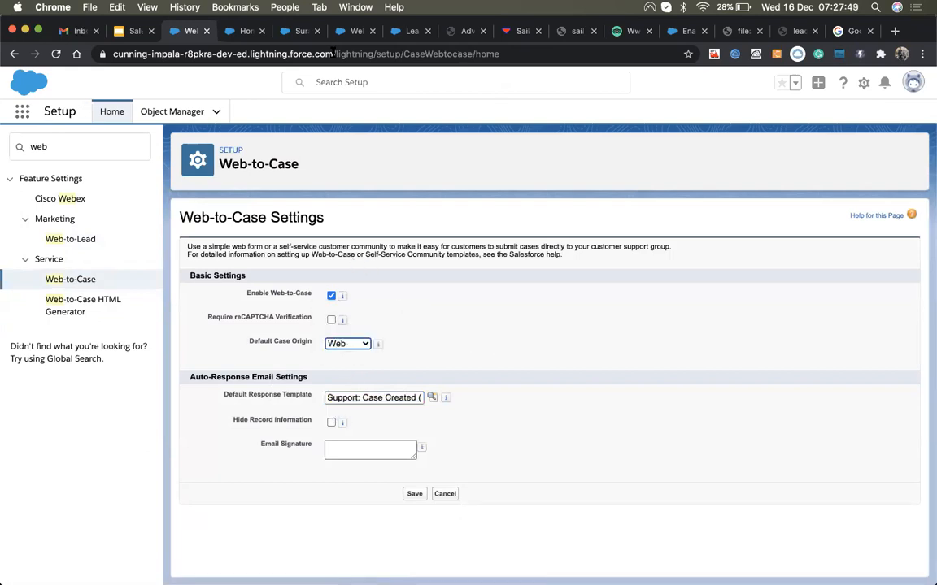
pyautogui.doubleClick(303, 343)
# Step: Go back to the lead record and open Cases from the More menu
pyautogui.click(240, 31)
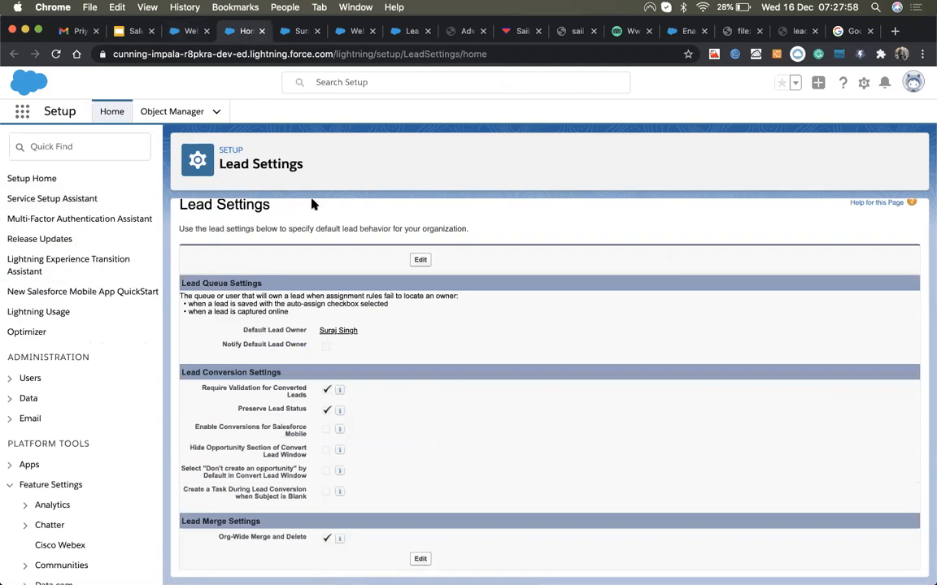
pyautogui.scroll(1, 311, 202)
pyautogui.click(294, 30)
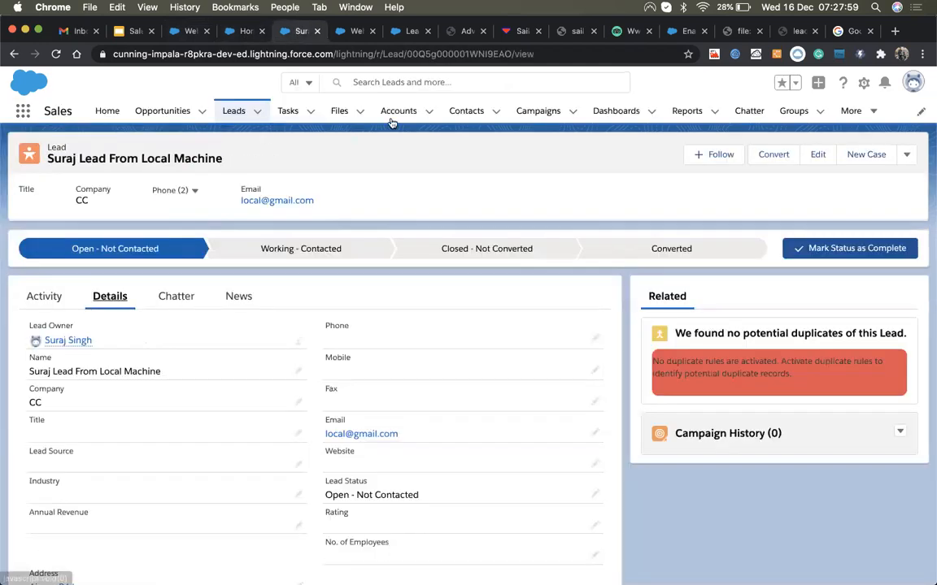
pyautogui.click(849, 111)
pyautogui.click(843, 183)
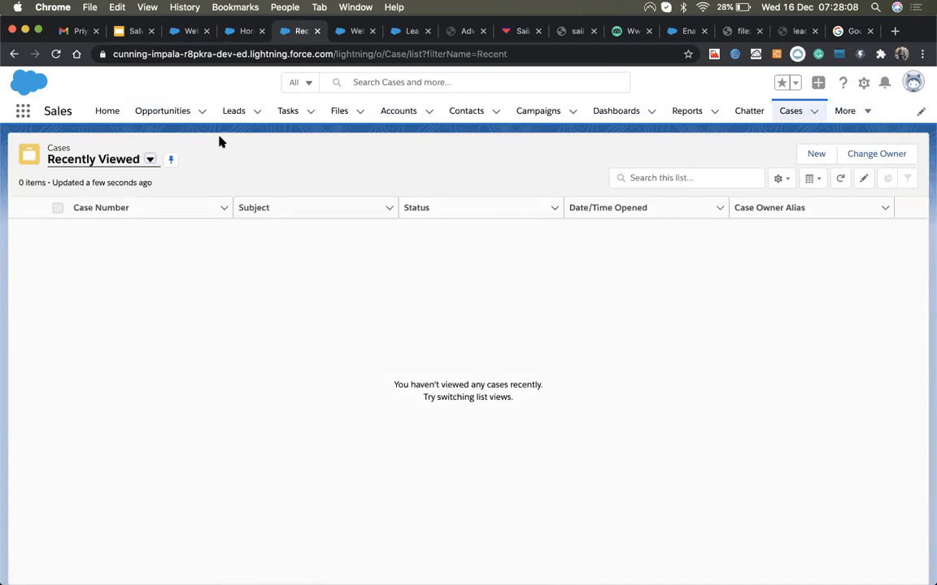
# Step: Open case 00001002 from All Open Cases and check its Case Origin dropdown still shows Web
pyautogui.click(120, 157)
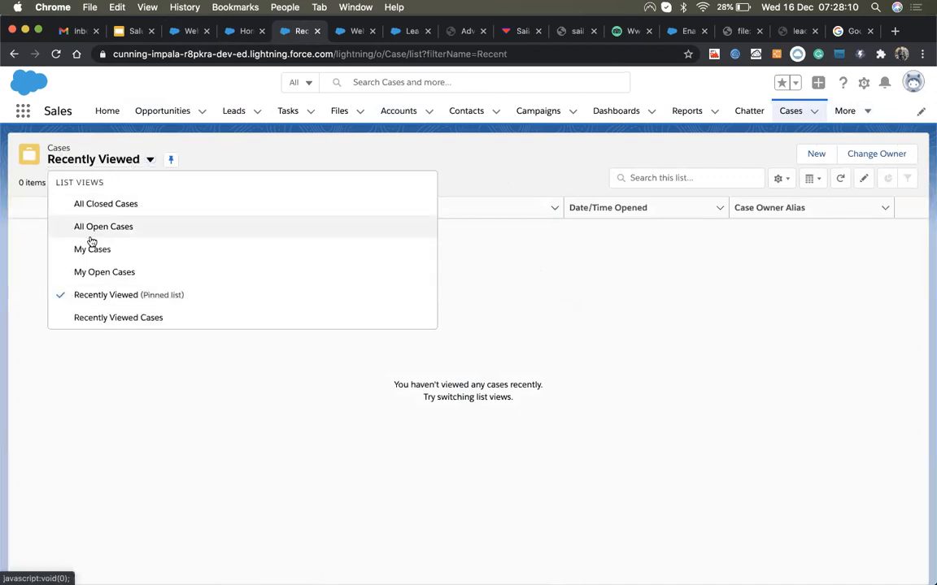
pyautogui.click(95, 227)
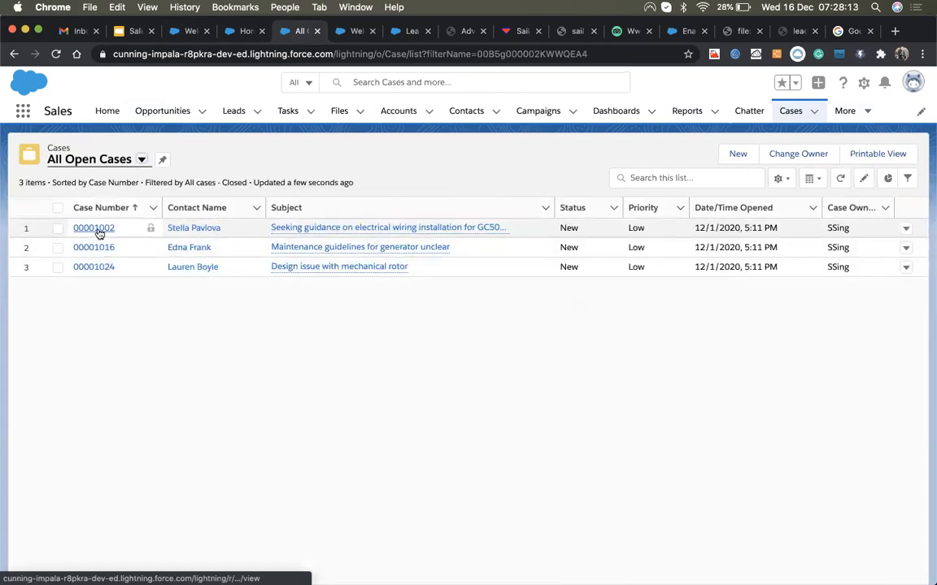
pyautogui.click(95, 230)
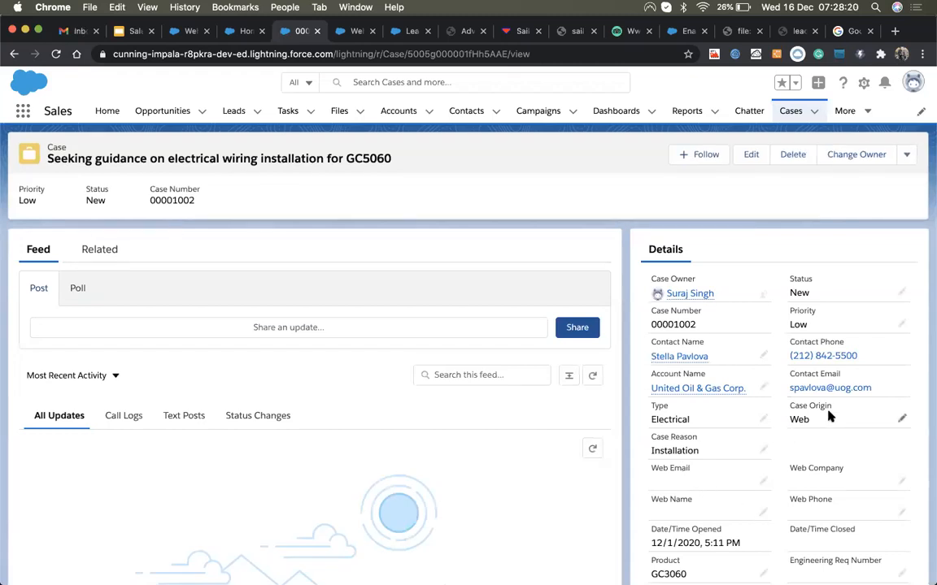
pyautogui.click(901, 418)
pyautogui.click(863, 479)
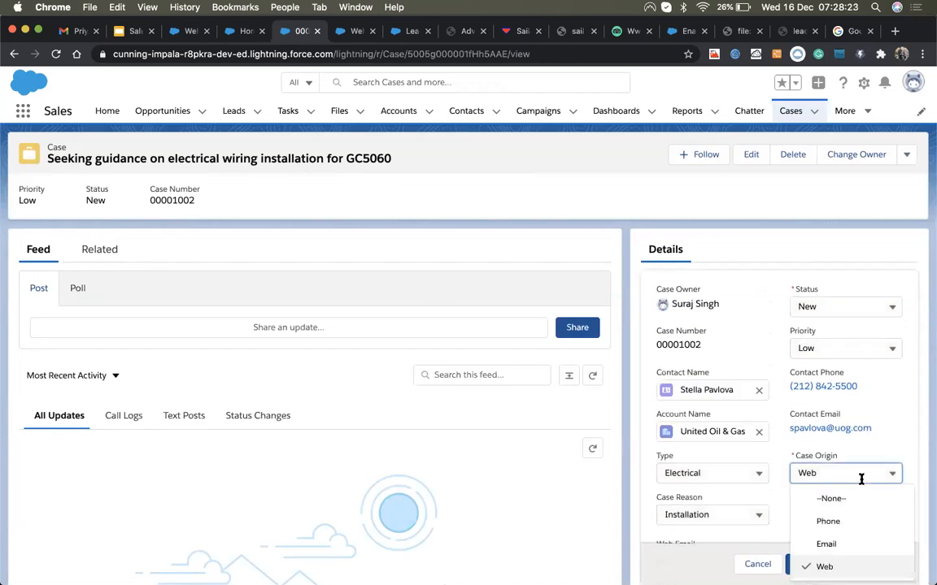
pyautogui.scroll(-2, 908, 430)
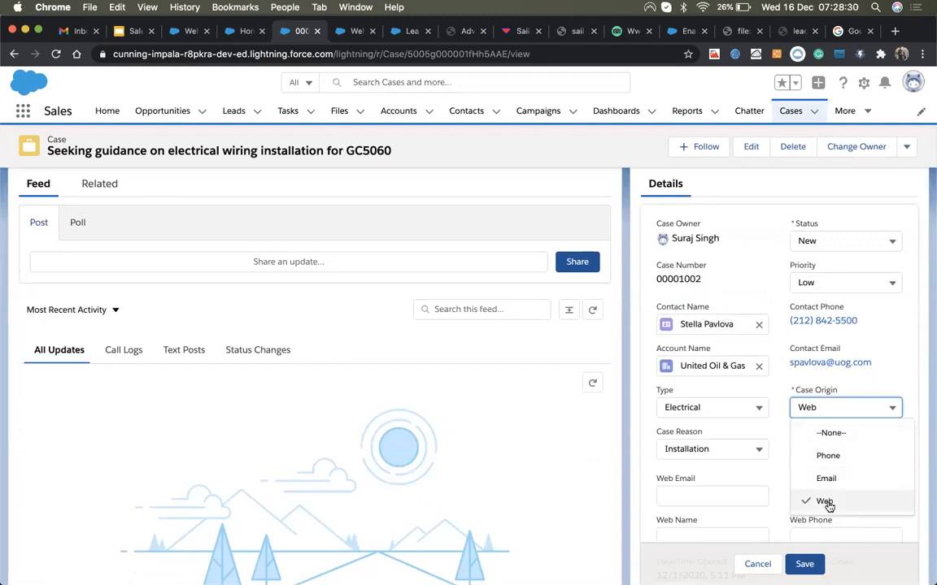
pyautogui.click(890, 369)
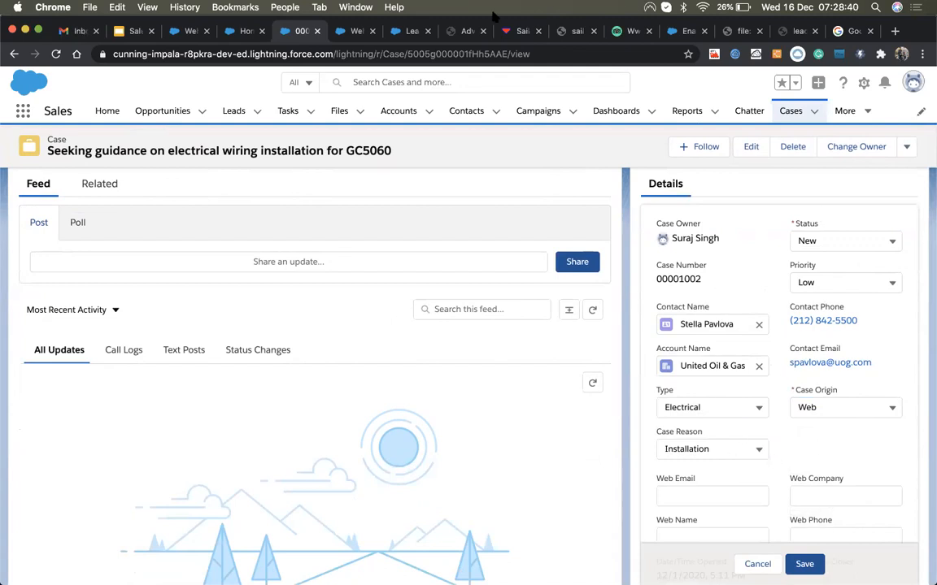
# Step: On the Web-to-Case Settings page, confirm Web-to-Case is enabled and keep Default Case Origin as Web
pyautogui.click(214, 35)
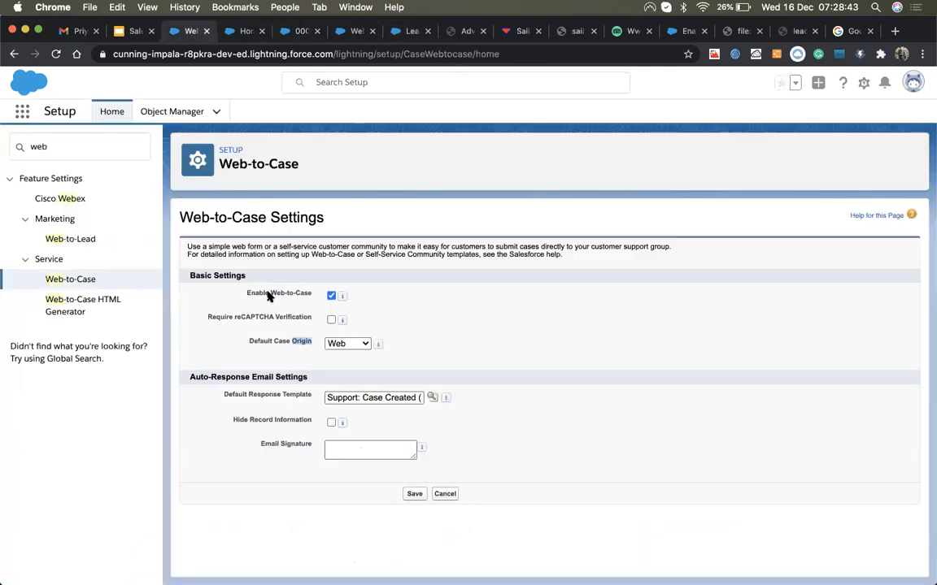
pyautogui.click(298, 343)
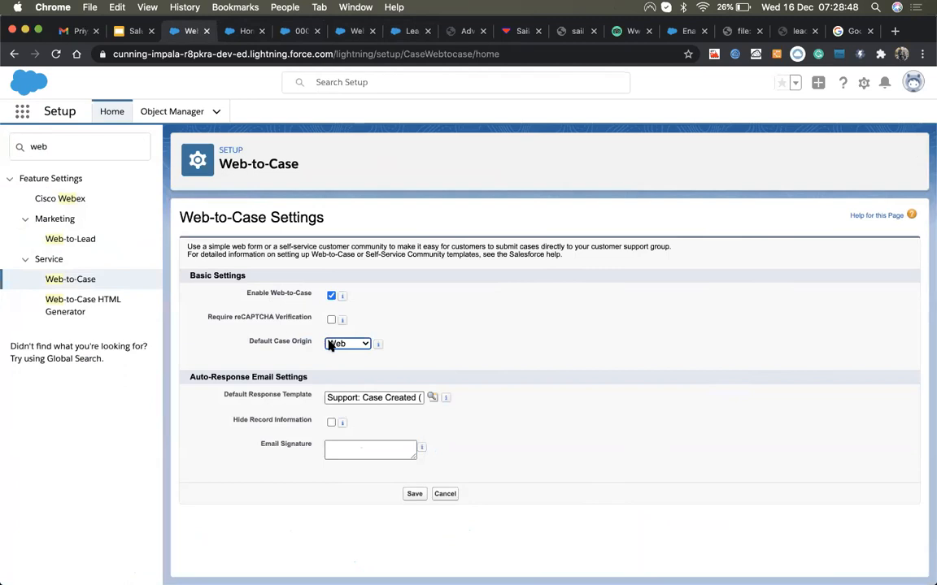
pyautogui.click(329, 345)
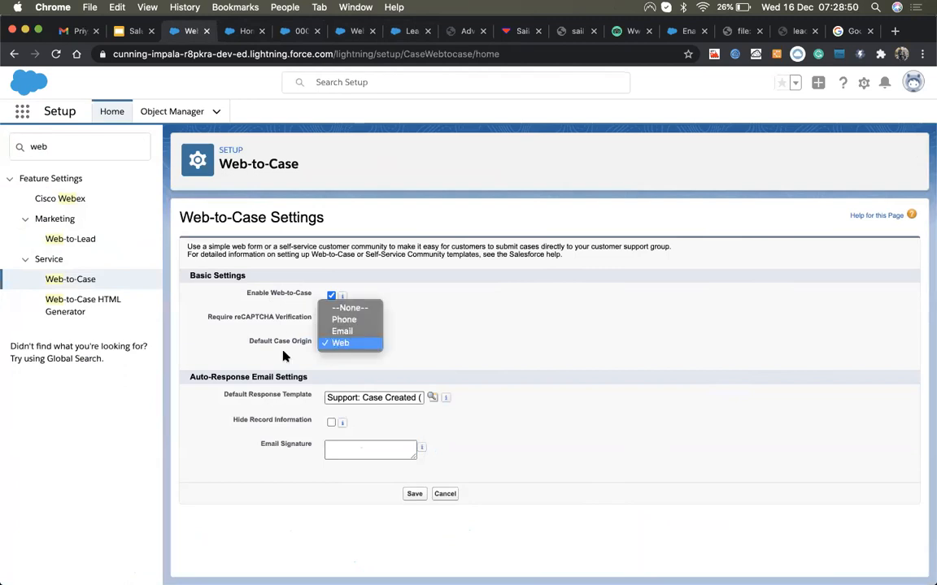
pyautogui.click(339, 343)
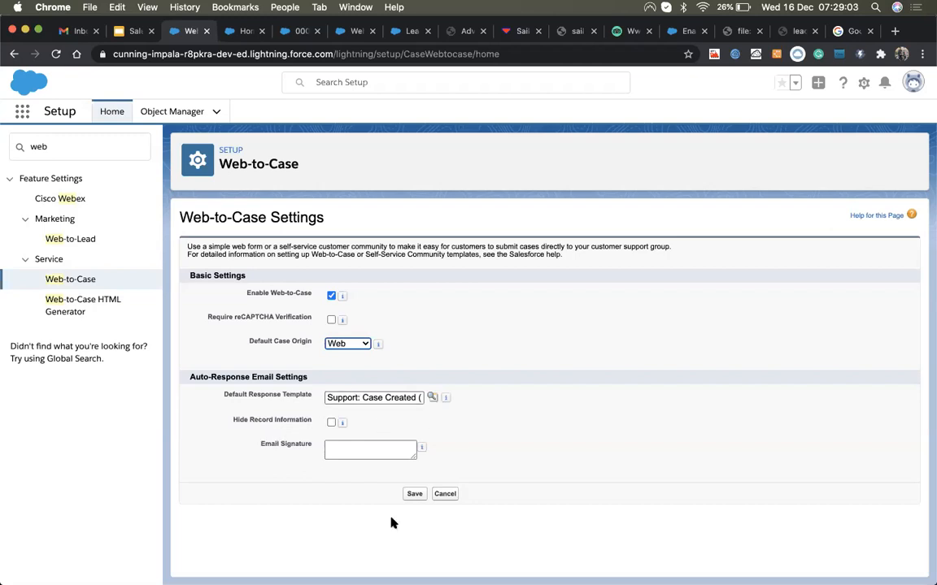
pyautogui.moveTo(421, 447)
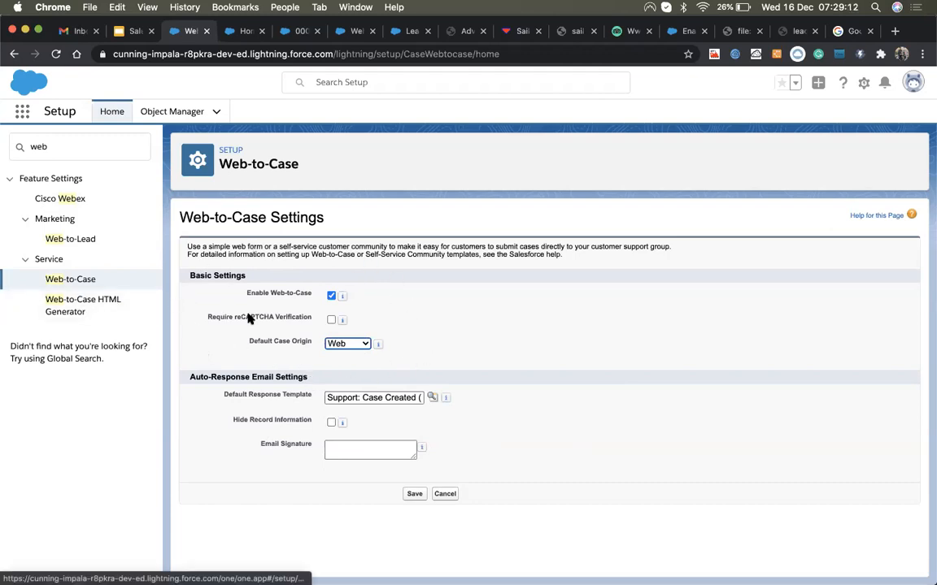
pyautogui.click(340, 346)
pyautogui.click(341, 346)
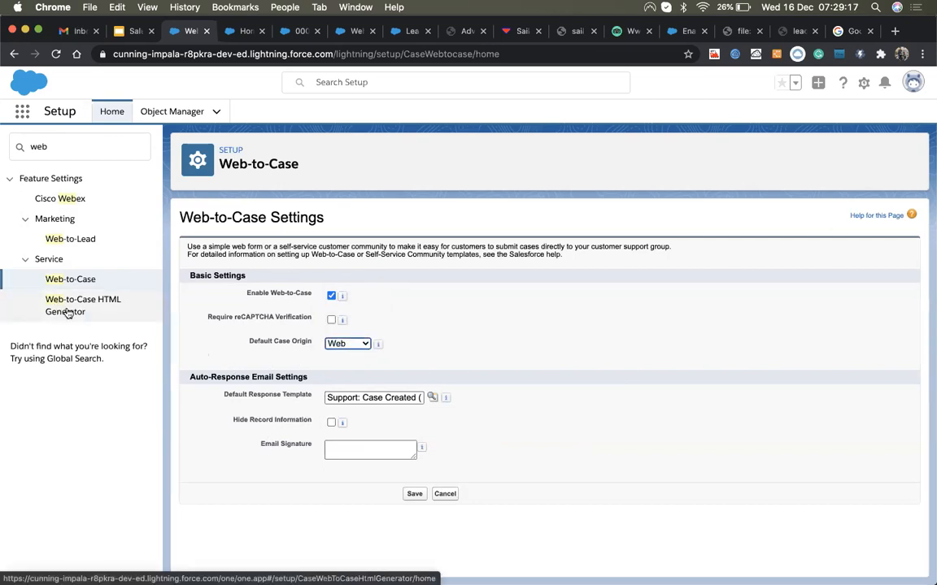
# Step: In the Web-to-Case HTML Generator, add Case Reason and Company to the form fields
pyautogui.click(69, 312)
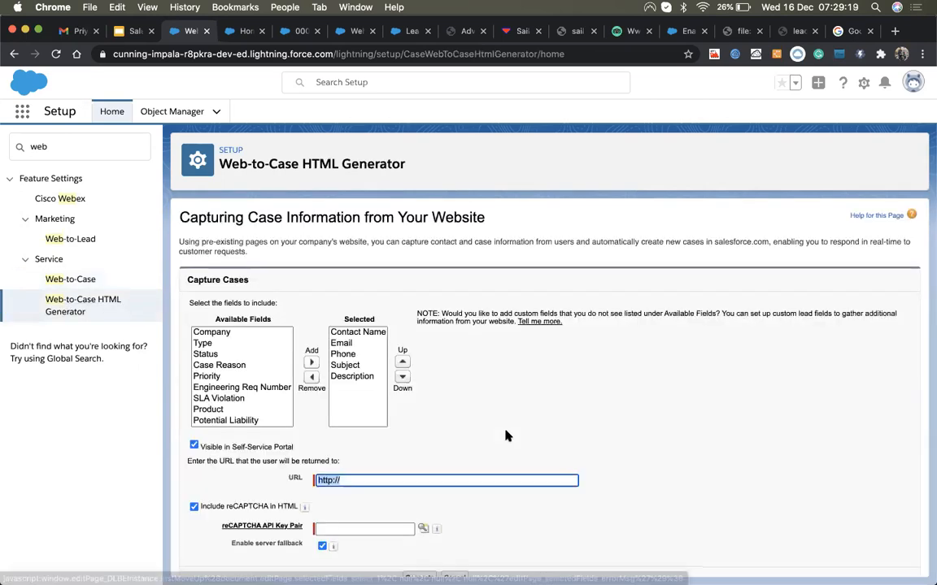
pyautogui.scroll(-1, 505, 437)
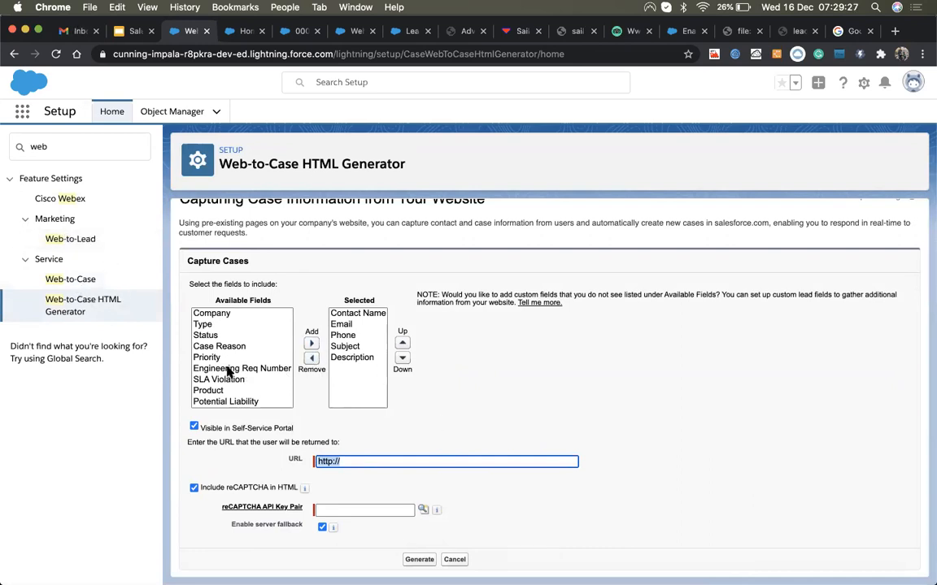
pyautogui.click(205, 335)
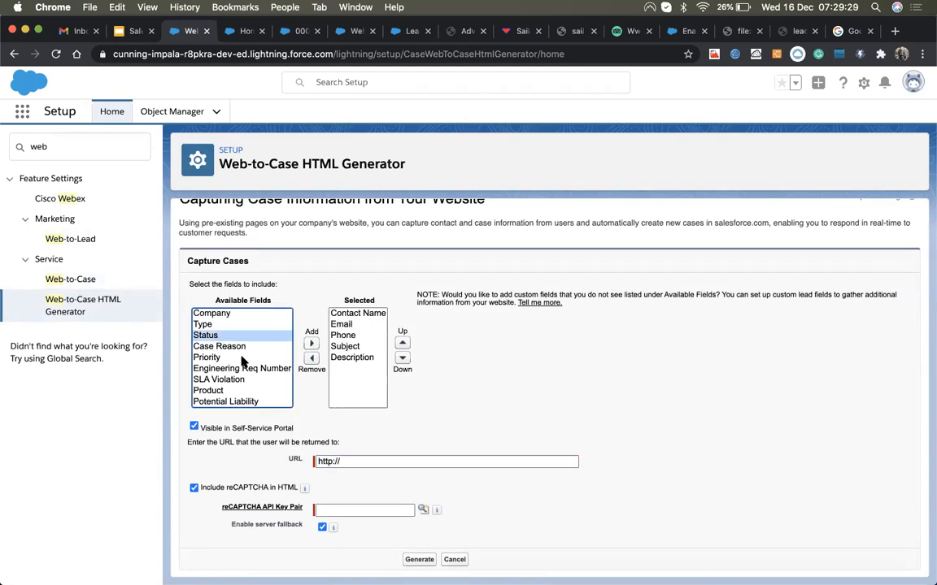
pyautogui.click(235, 349)
pyautogui.click(312, 344)
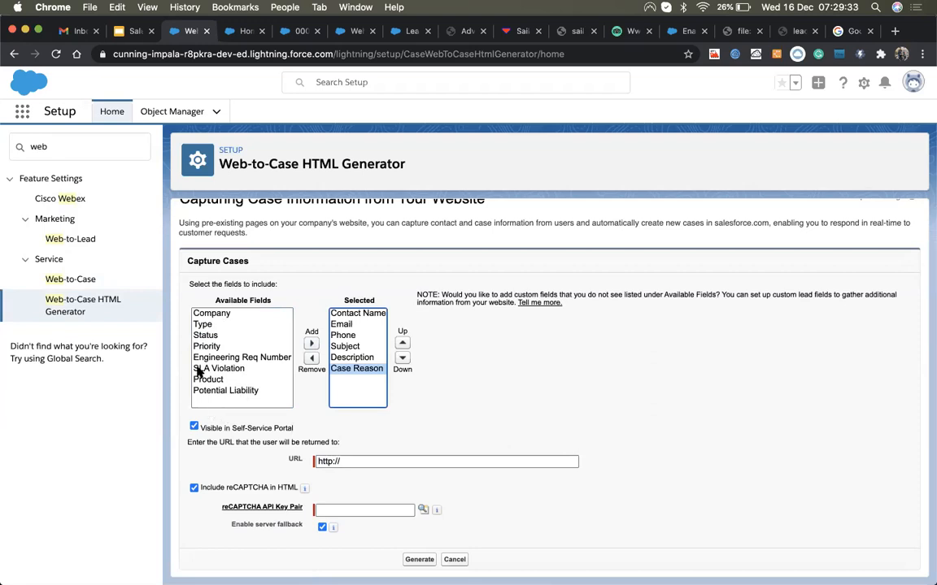
pyautogui.click(208, 313)
pyautogui.click(311, 344)
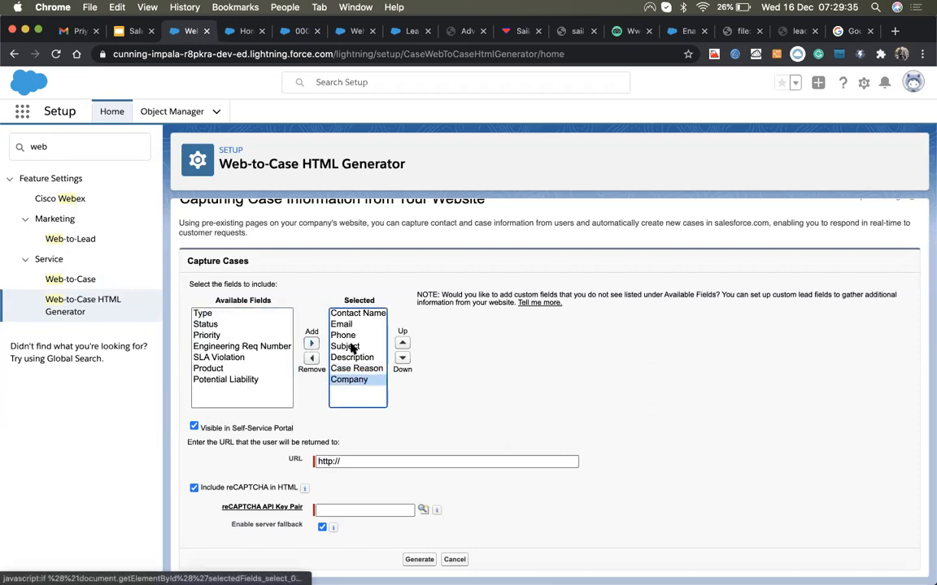
# Step: Place Company below Phone and remove Description from the form fields
pyautogui.click(403, 343)
pyautogui.click(403, 343)
pyautogui.click(403, 343)
pyautogui.click(402, 343)
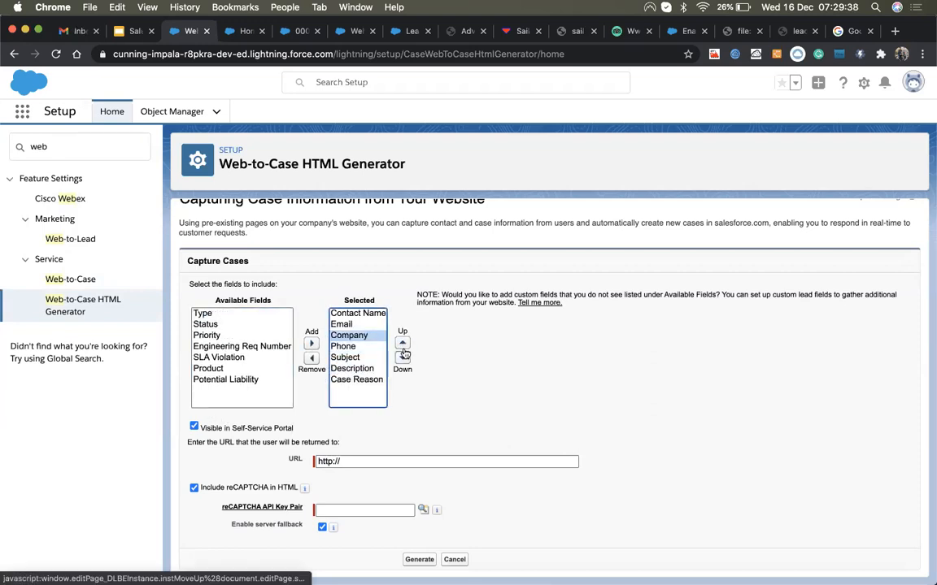
pyautogui.click(403, 358)
pyautogui.click(336, 357)
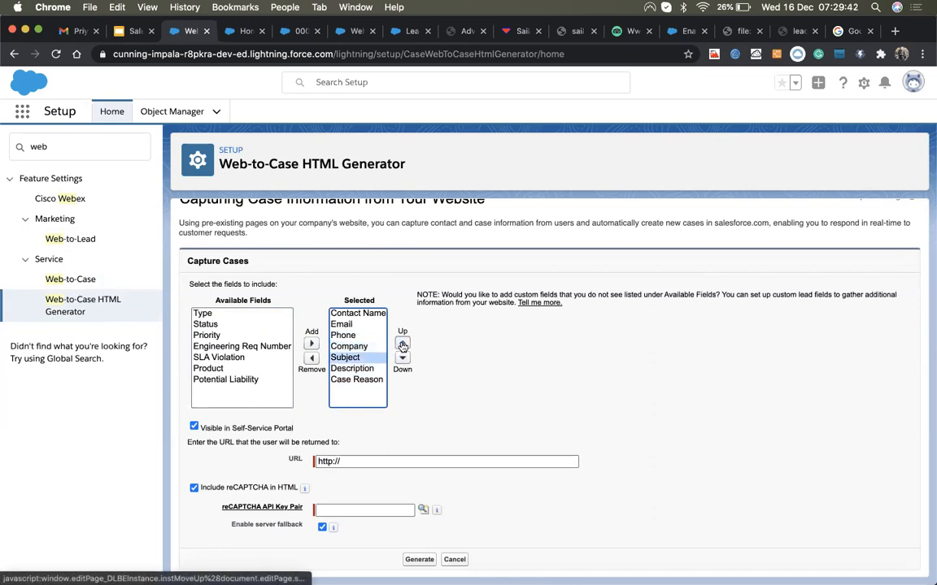
pyautogui.click(351, 368)
pyautogui.click(402, 358)
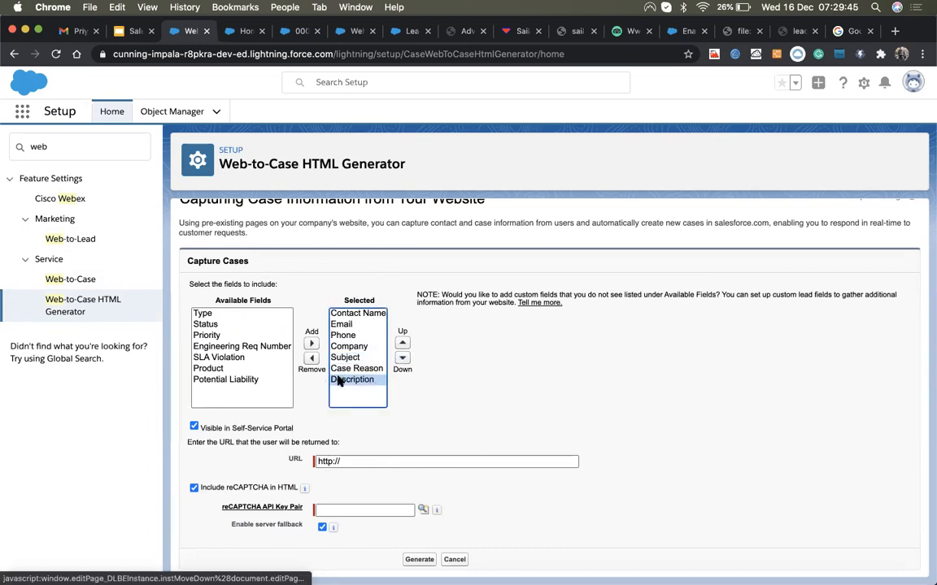
pyautogui.click(311, 359)
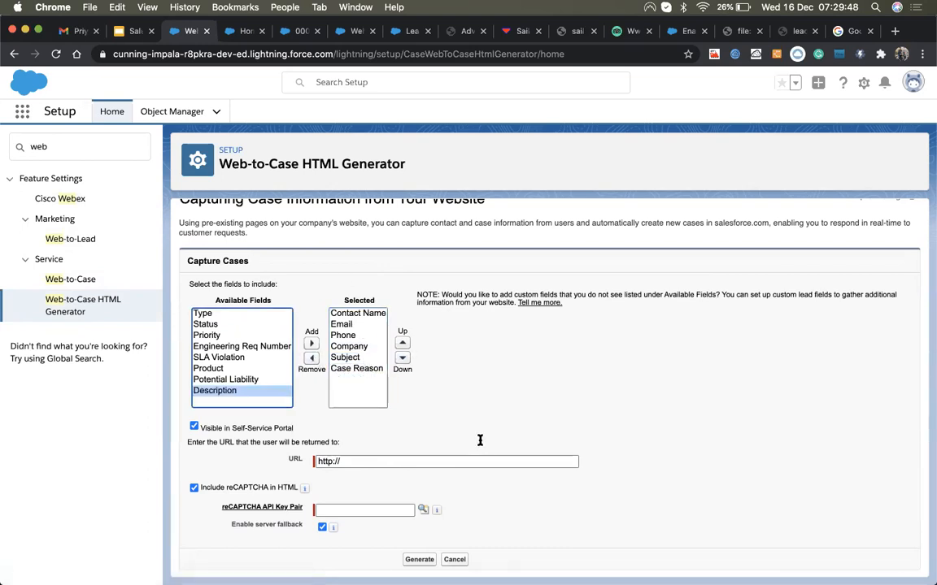
pyautogui.click(383, 463)
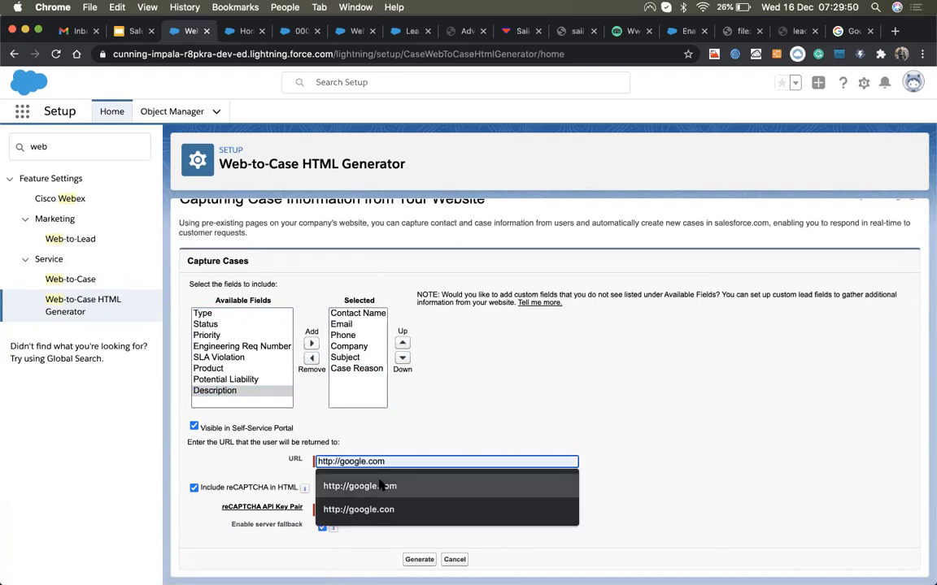
pyautogui.click(382, 486)
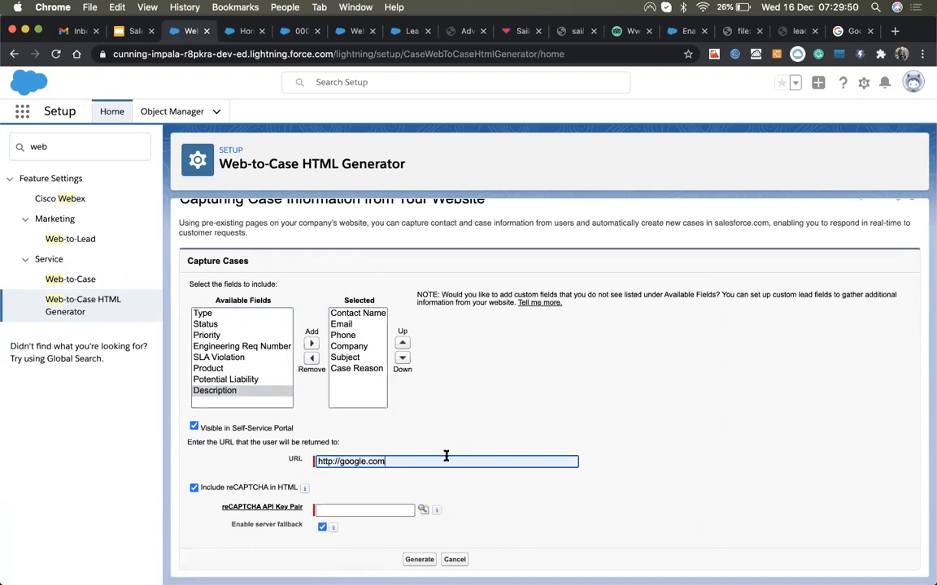
pyautogui.click(420, 559)
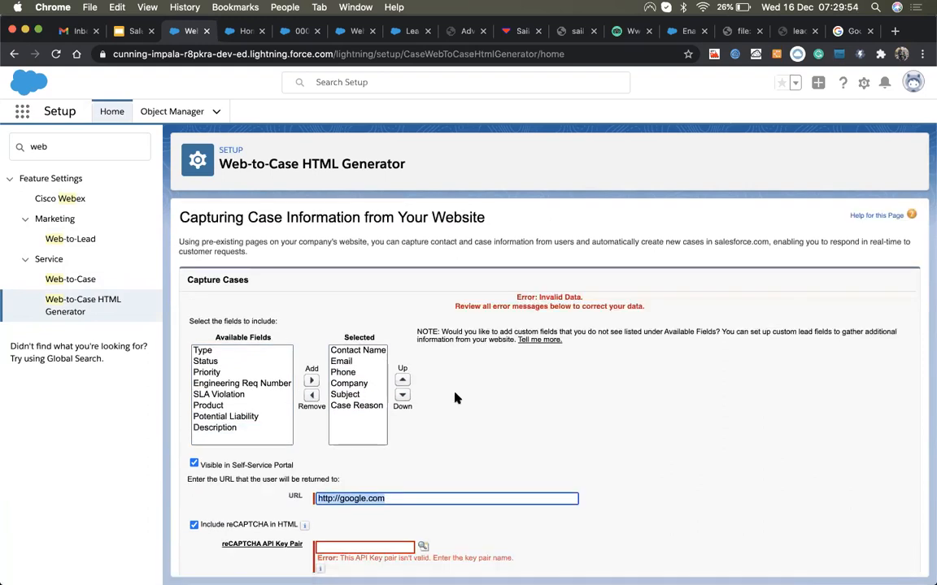
pyautogui.click(194, 525)
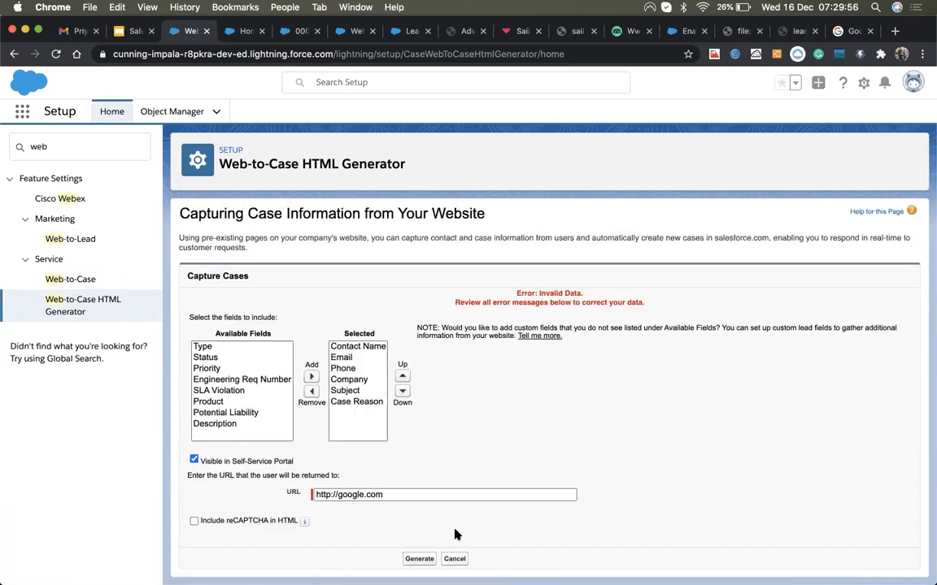
pyautogui.click(416, 559)
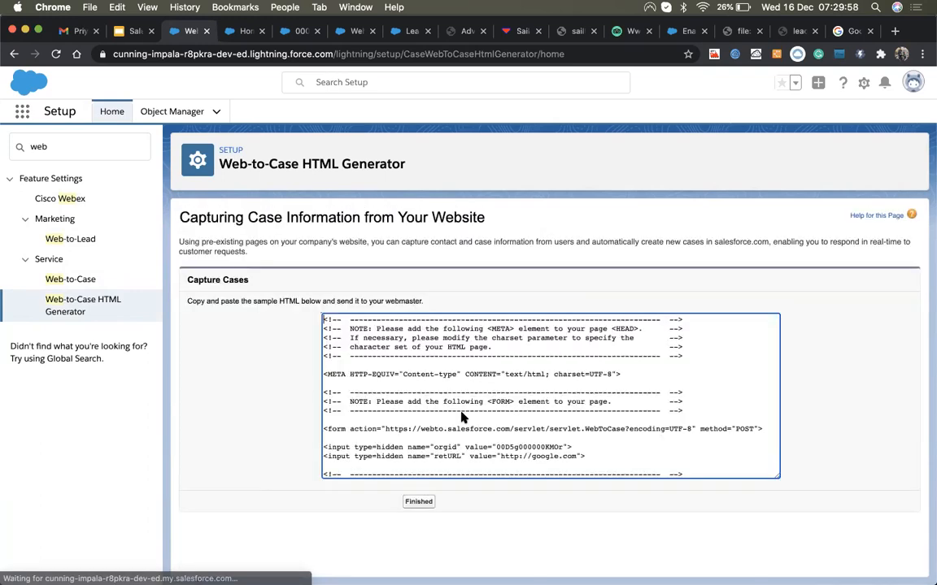
pyautogui.scroll(-15, 470, 422)
pyautogui.scroll(15, 468, 429)
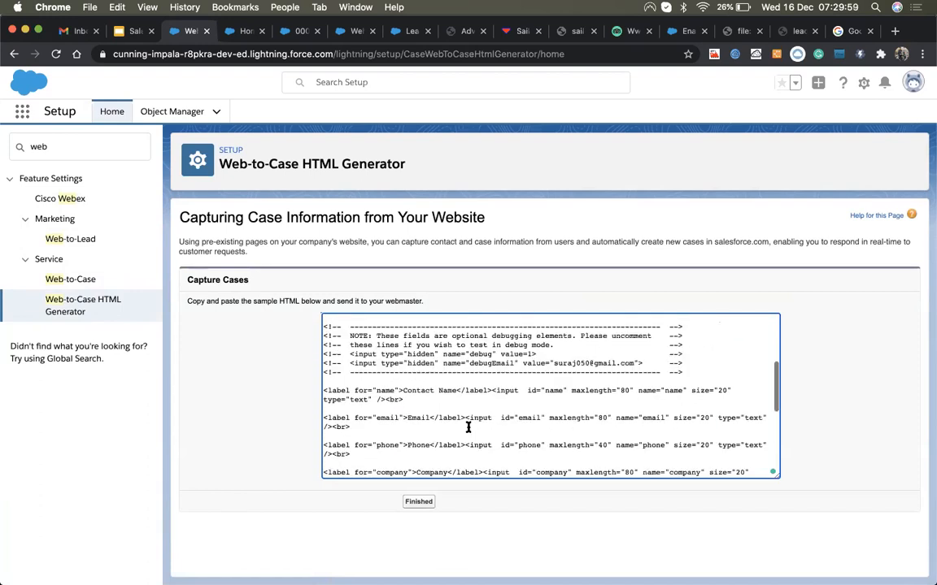
pyautogui.scroll(-15, 468, 429)
pyautogui.scroll(10, 467, 429)
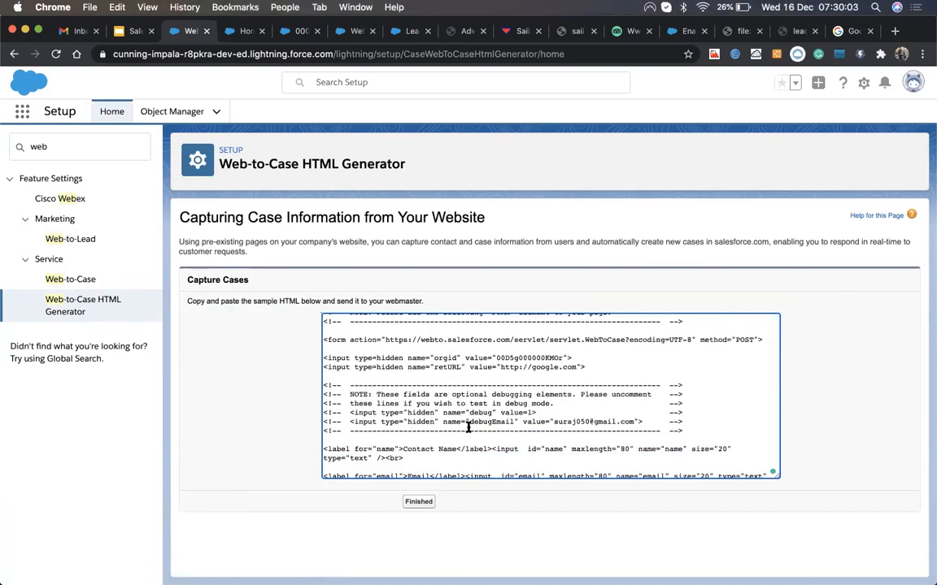
# Step: Copy the generated HTML, finish the generator, and launch Visual Studio Code
pyautogui.press('super+a')
pyautogui.press('super+c')
pyautogui.click(421, 502)
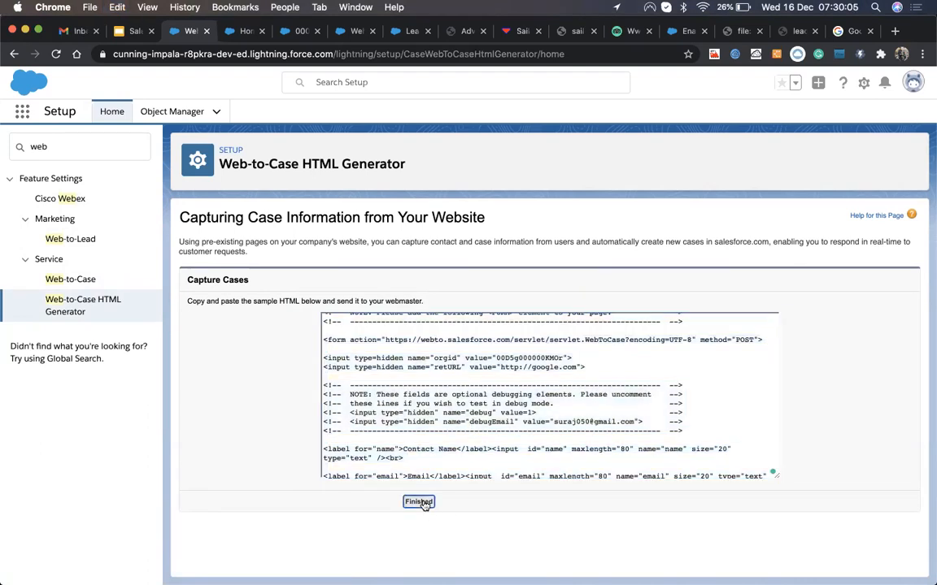
pyautogui.hotkey('ctrl', 'Up')
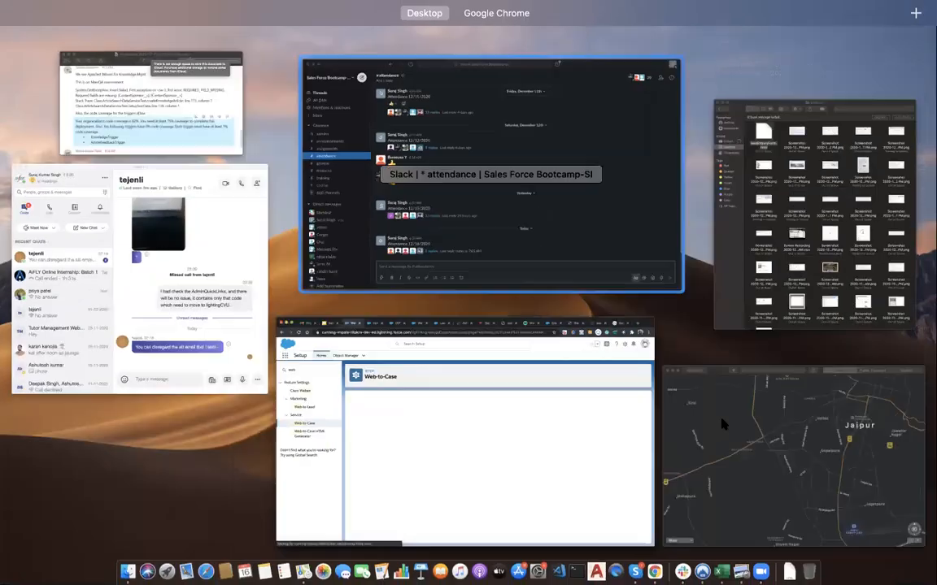
pyautogui.click(558, 563)
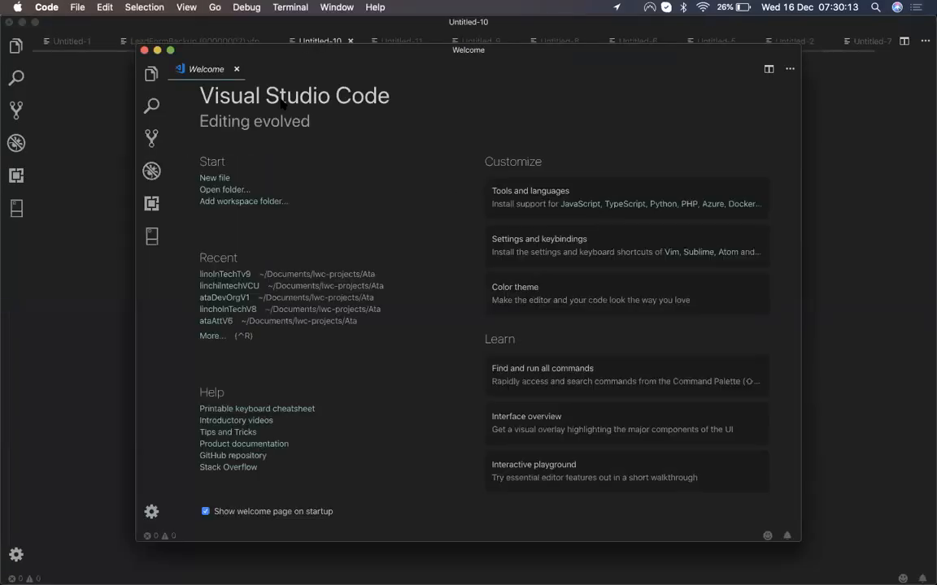
# Step: Paste the copied Web-to-Case form HTML into a new Visual Studio Code file
pyautogui.click(144, 52)
pyautogui.click(440, 310)
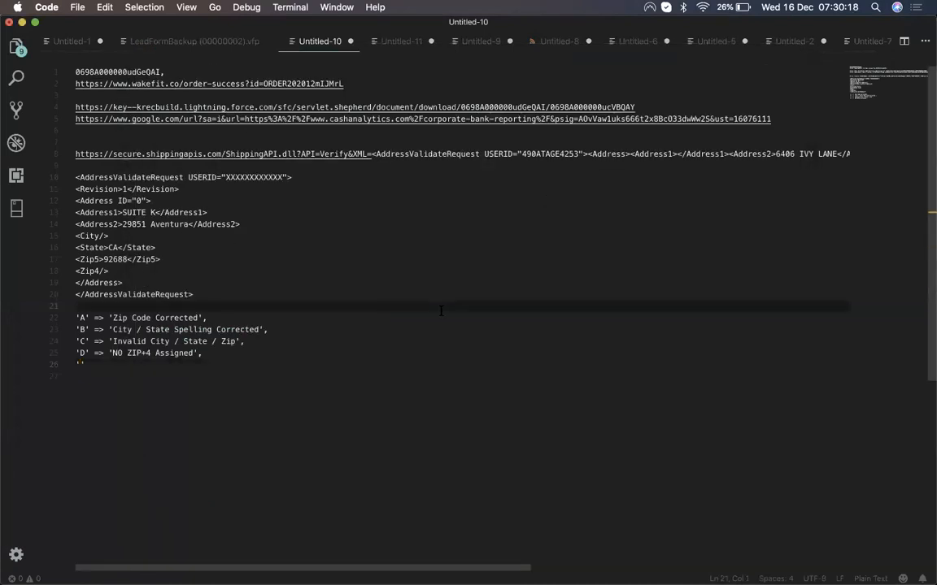
pyautogui.press('super+n')
pyautogui.press('super+v')
pyautogui.scroll(3, 409, 387)
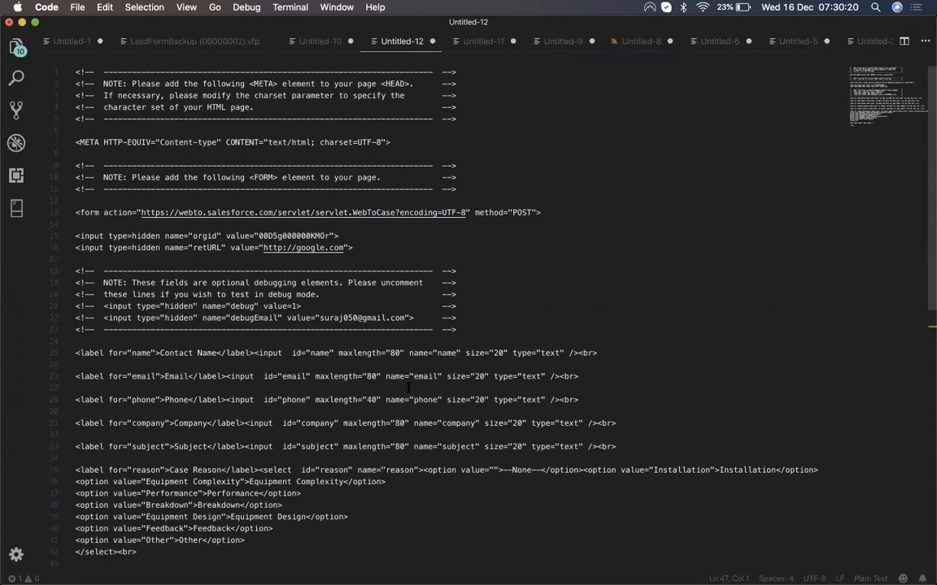
# Step: Save the file as caseform.html on the Desktop
pyautogui.press('super+s')
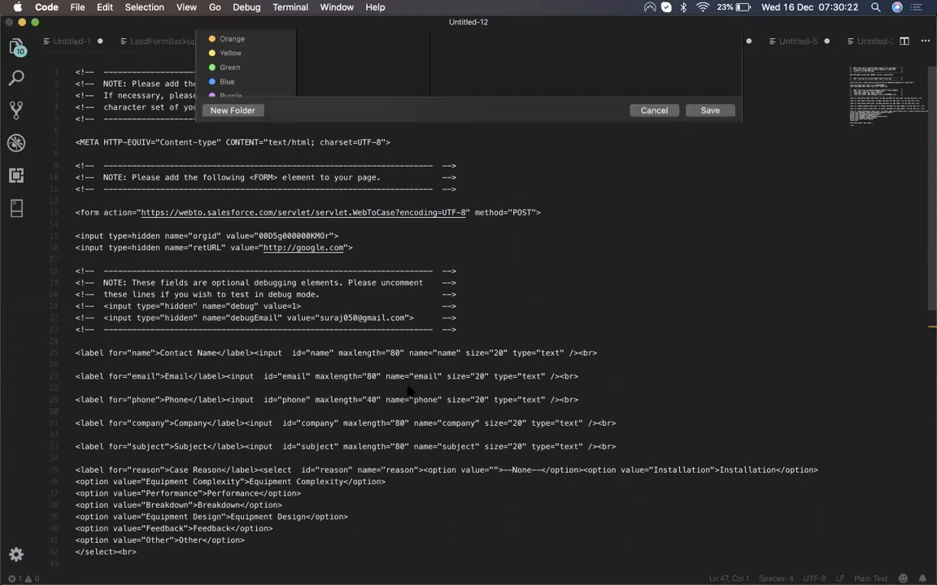
pyautogui.write('ca')
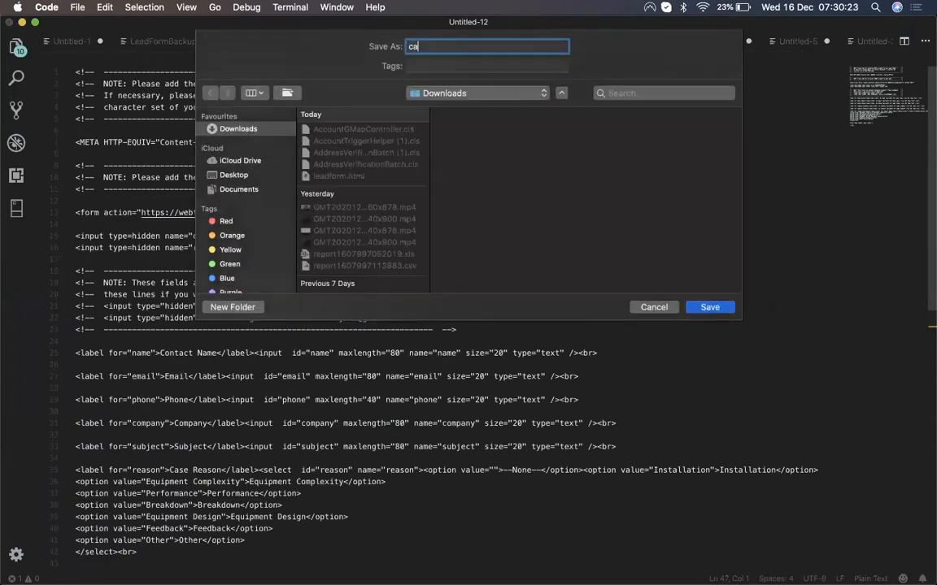
pyautogui.write('seform.html')
pyautogui.click(447, 94)
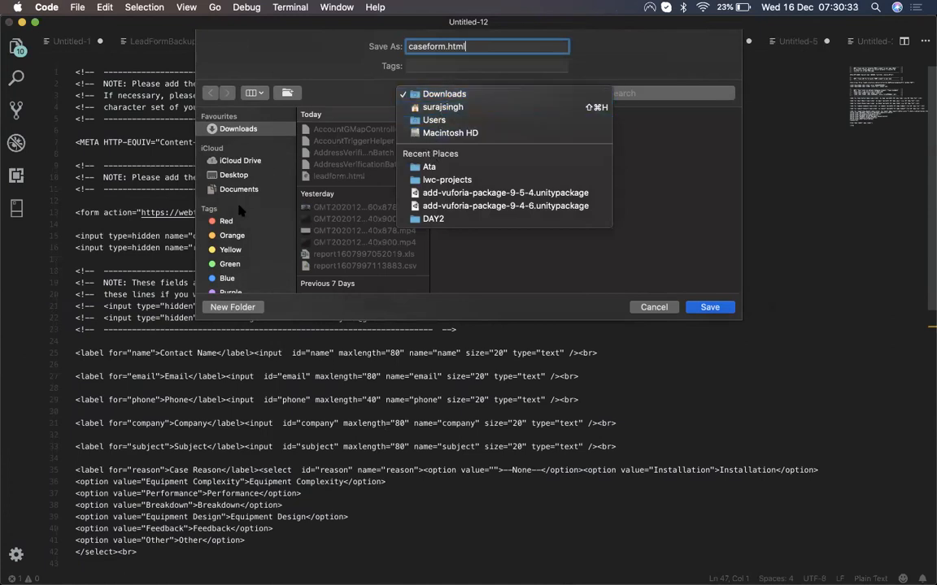
pyautogui.click(233, 173)
pyautogui.click(233, 175)
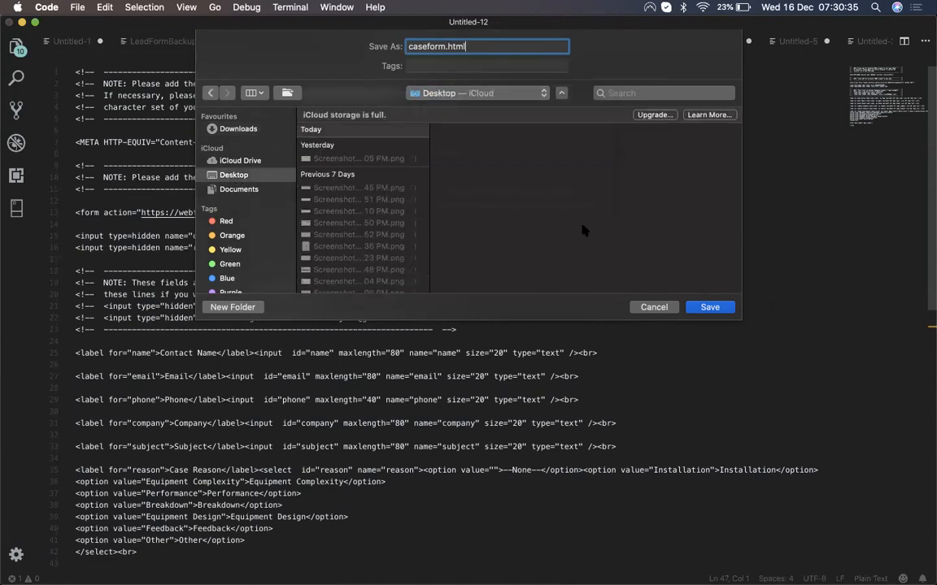
pyautogui.click(707, 306)
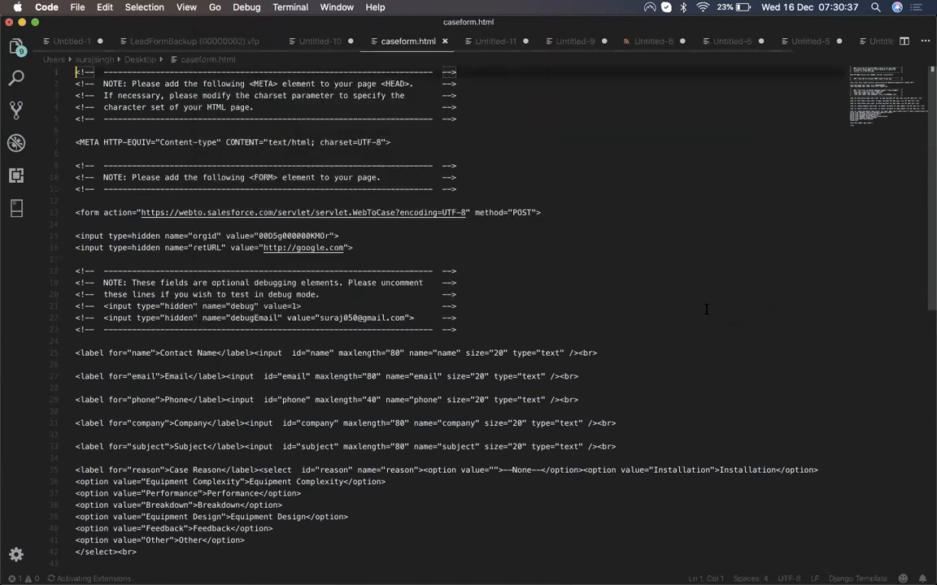
pyautogui.scroll(-4, 379, 353)
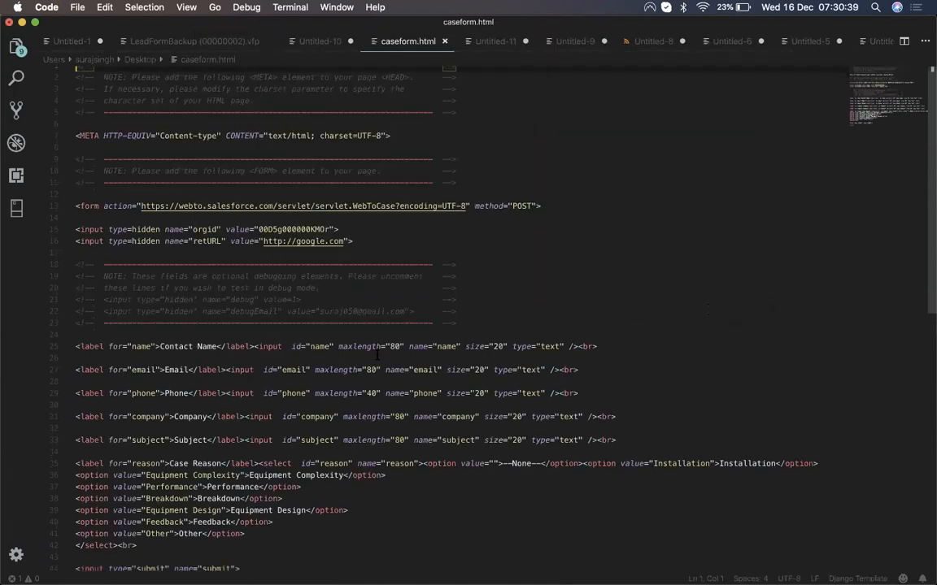
# Step: Move the windows aside so the Desktop with caseform.html is showing
pyautogui.hotkey('ctrl', 'Up')
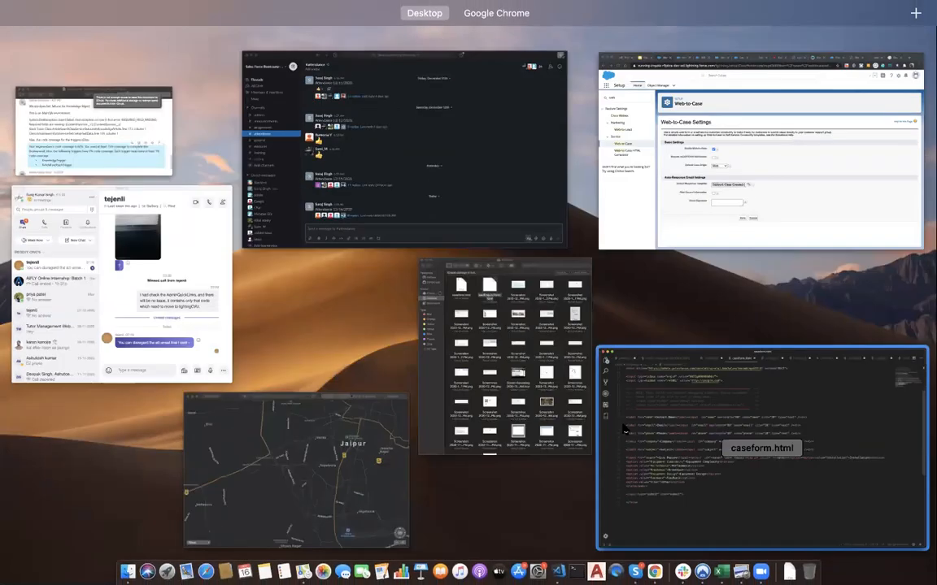
pyautogui.click(624, 429)
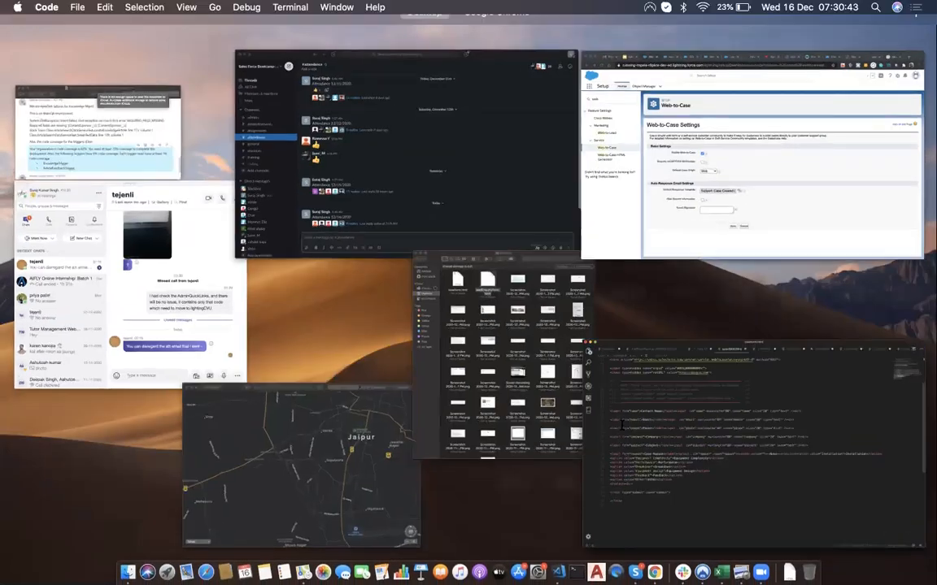
pyautogui.press('F11')
# Step: Open caseform.html from the Desktop in Chrome
pyautogui.click(899, 97)
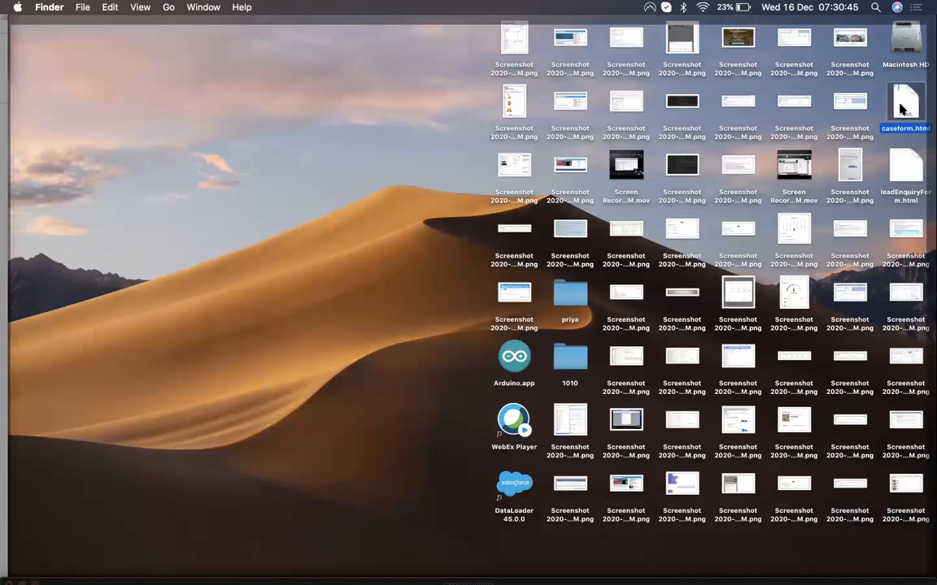
pyautogui.doubleClick(901, 108)
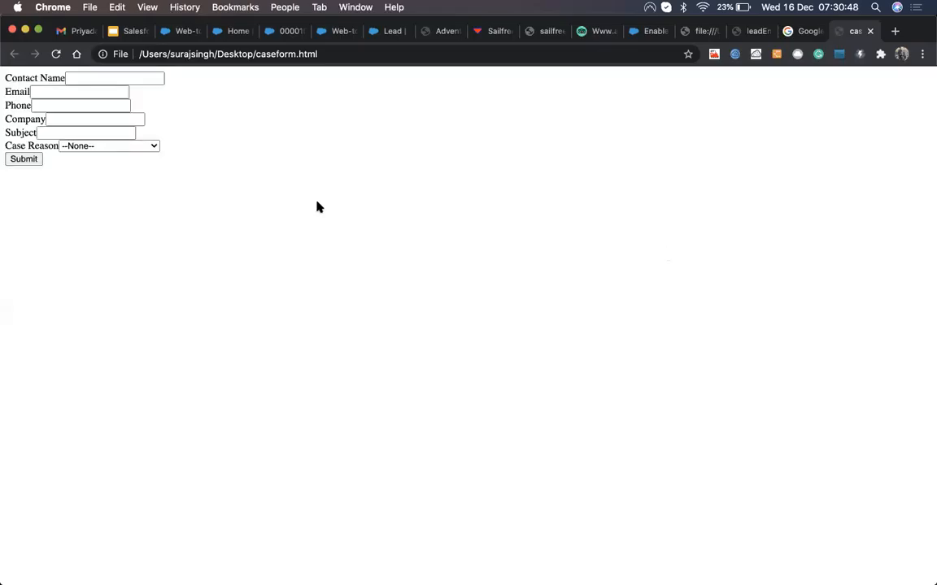
pyautogui.click(750, 31)
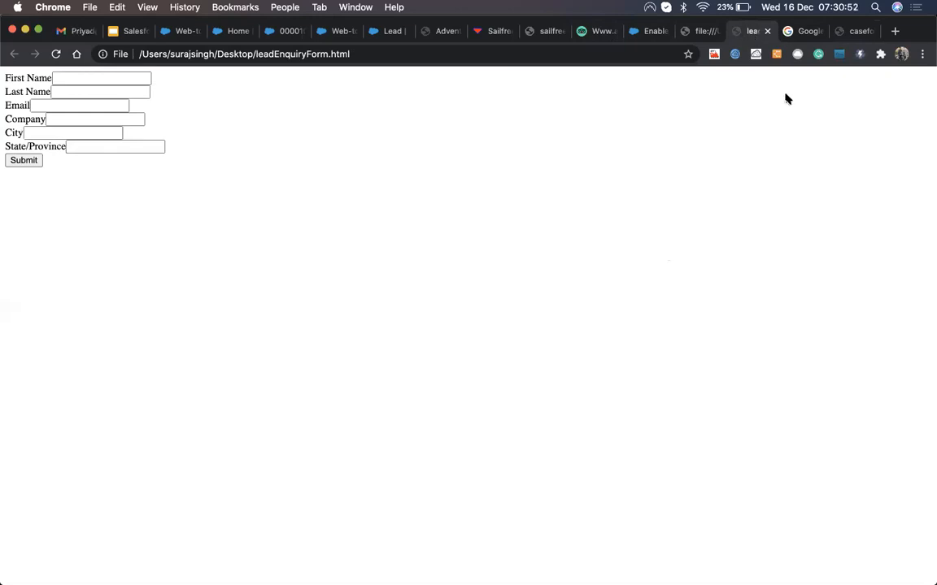
pyautogui.click(854, 31)
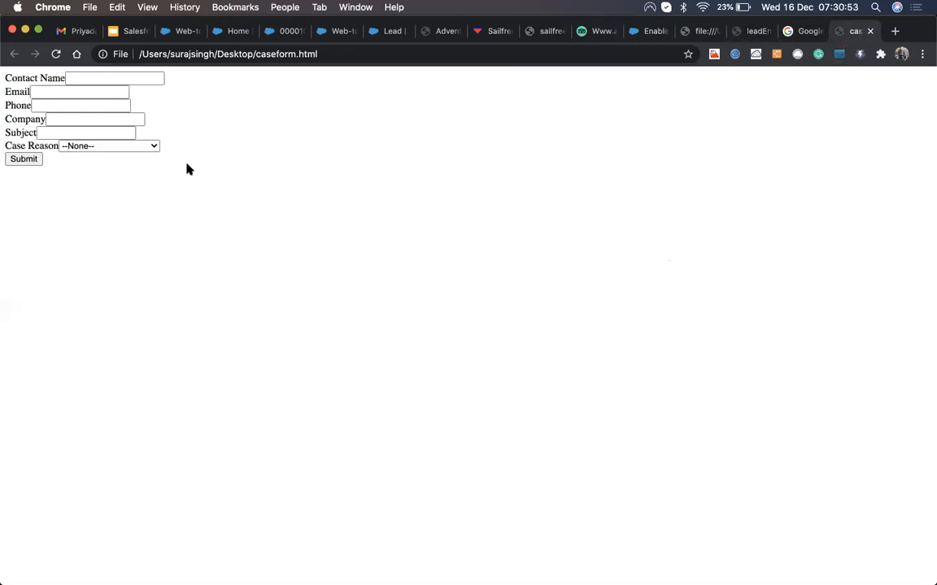
# Step: Fill in the contact's name, e-mail, phone number and company, using autofill suggestions where offered
pyautogui.click(137, 78)
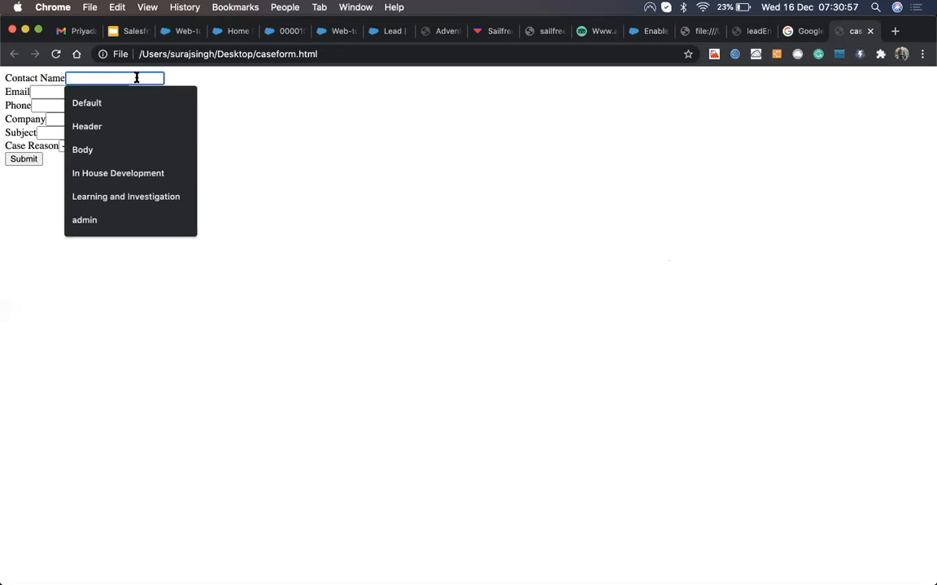
pyautogui.write('Suraj')
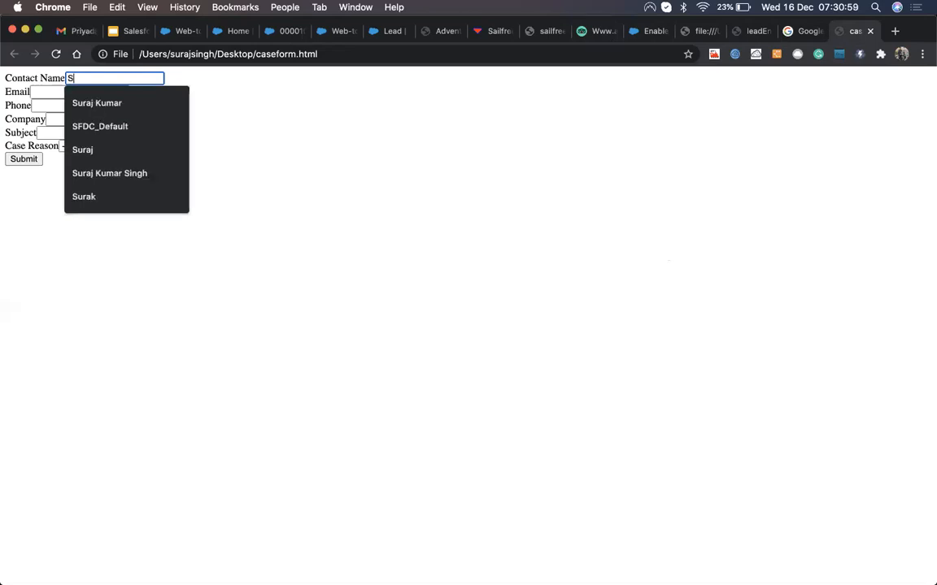
pyautogui.press('Tab')
pyautogui.write('sura')
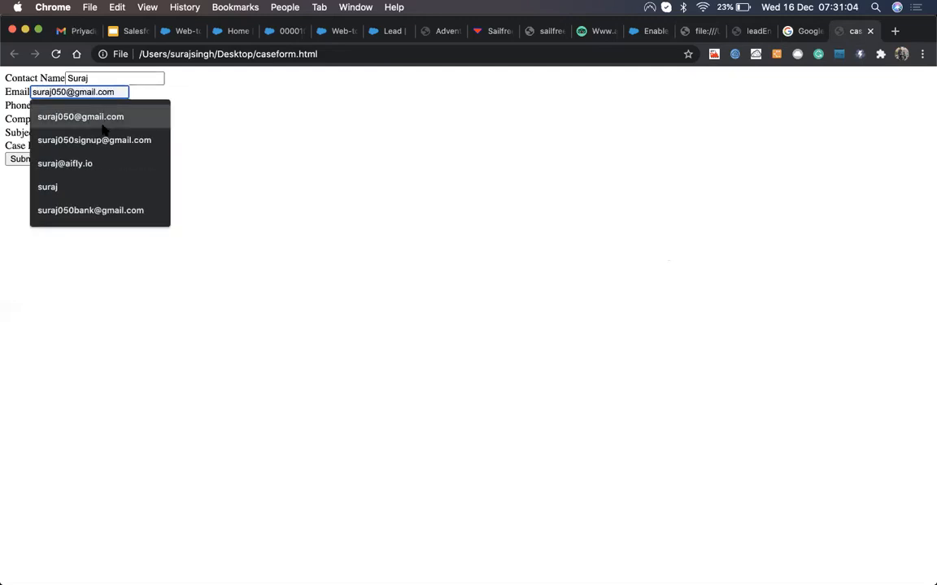
pyautogui.click(95, 166)
pyautogui.press('Tab')
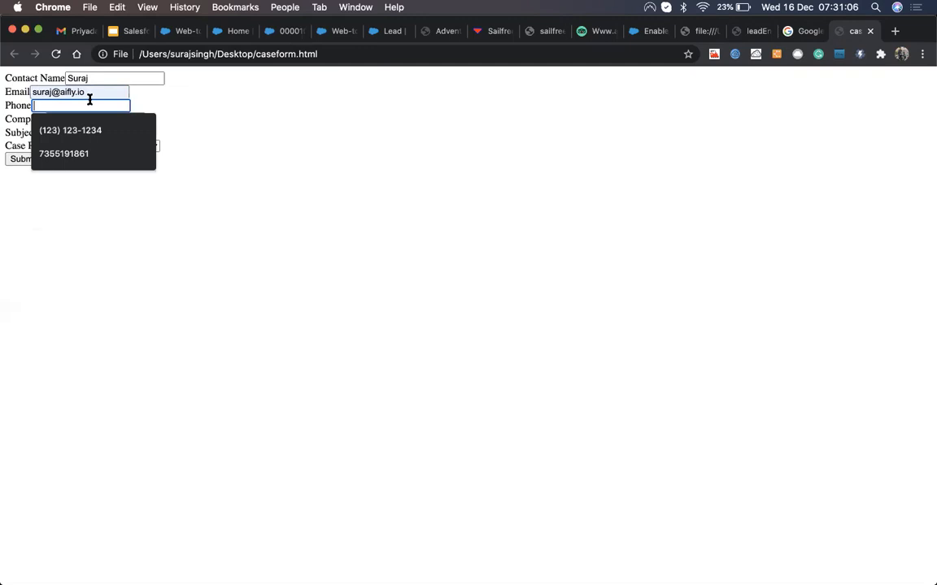
pyautogui.write('123123123')
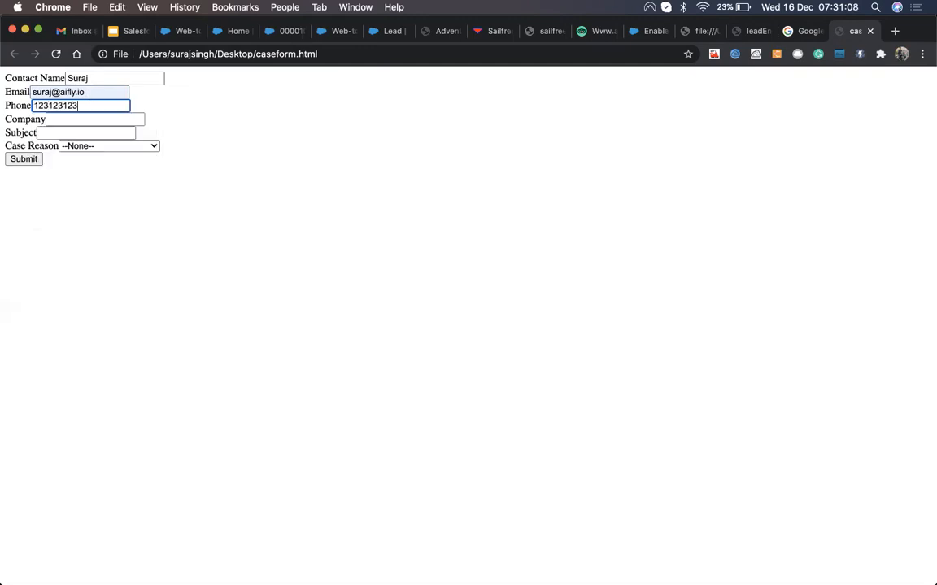
pyautogui.write('4')
pyautogui.click(85, 121)
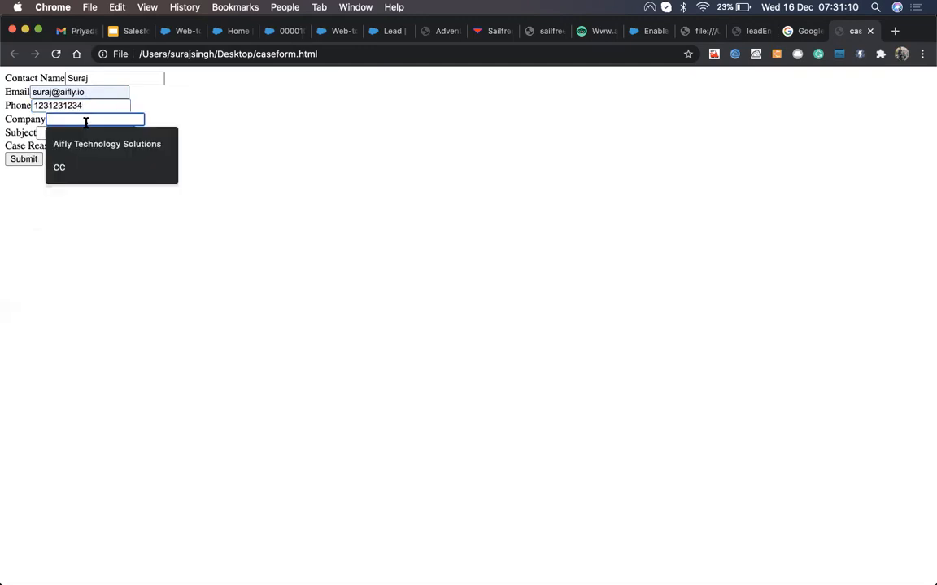
pyautogui.click(90, 144)
# Step: Enter subject 'Phone is not starting', choose case reason Breakdown, and submit the form
pyautogui.click(71, 131)
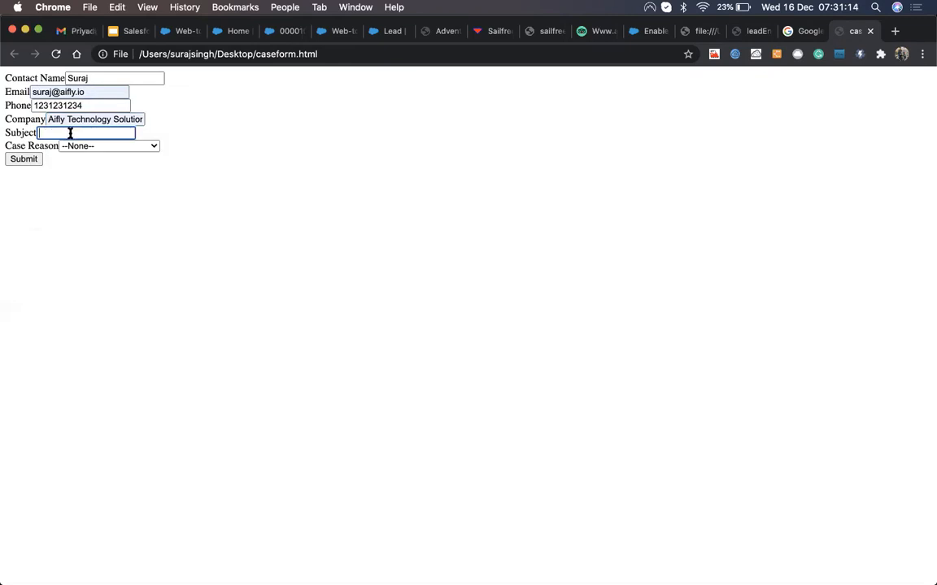
pyautogui.write('Phone is not starting')
pyautogui.click(75, 147)
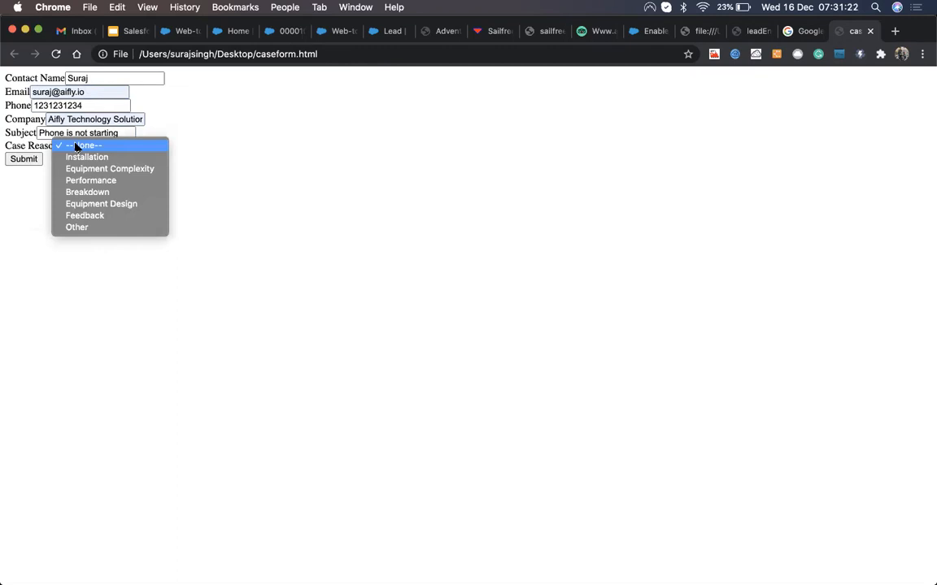
pyautogui.click(76, 193)
pyautogui.click(24, 160)
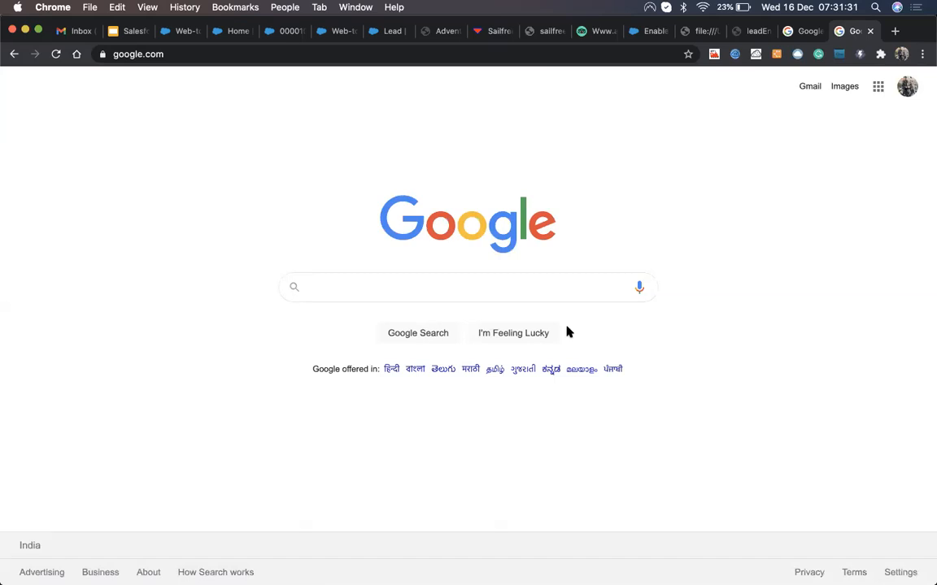
# Step: Switch back to Salesforce and show the All Open Cases list view
pyautogui.click(331, 31)
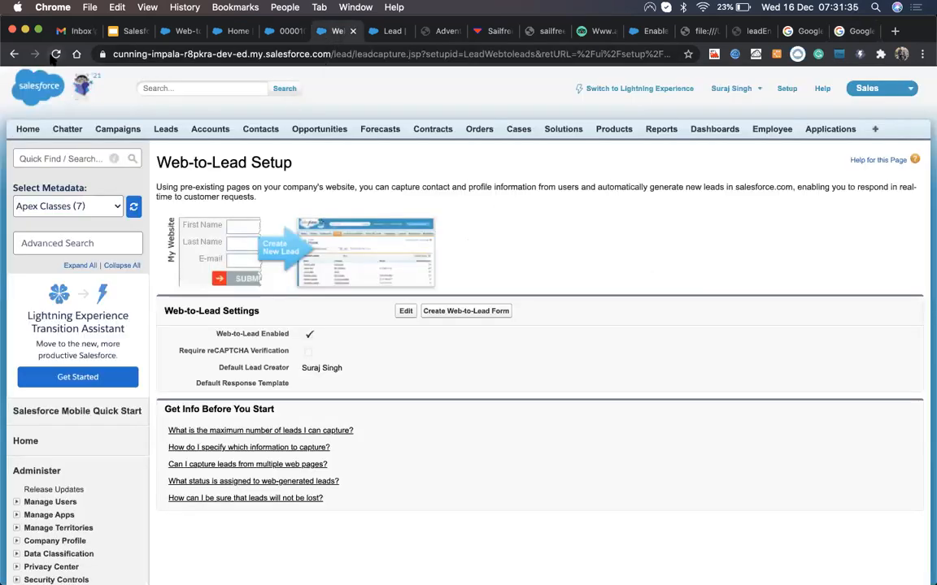
pyautogui.click(55, 54)
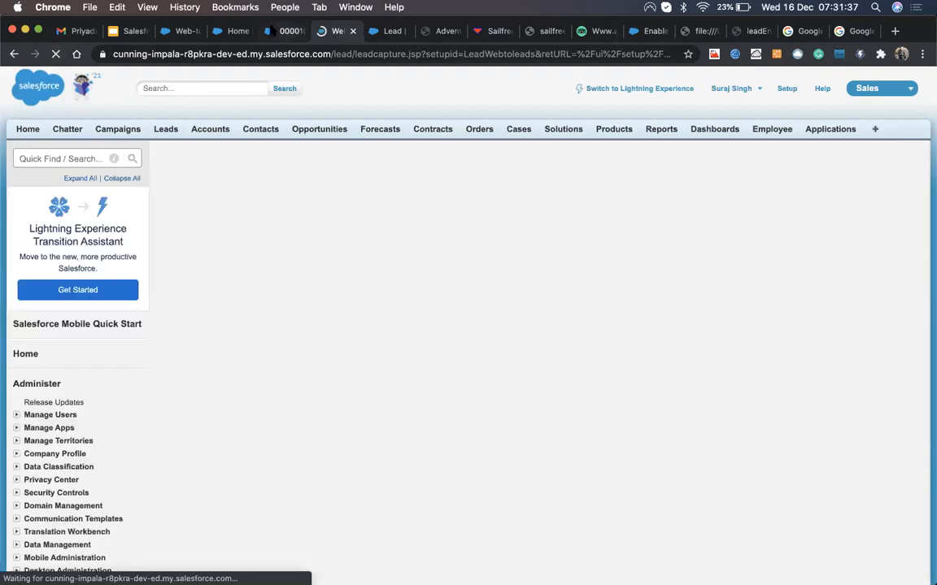
pyautogui.click(269, 30)
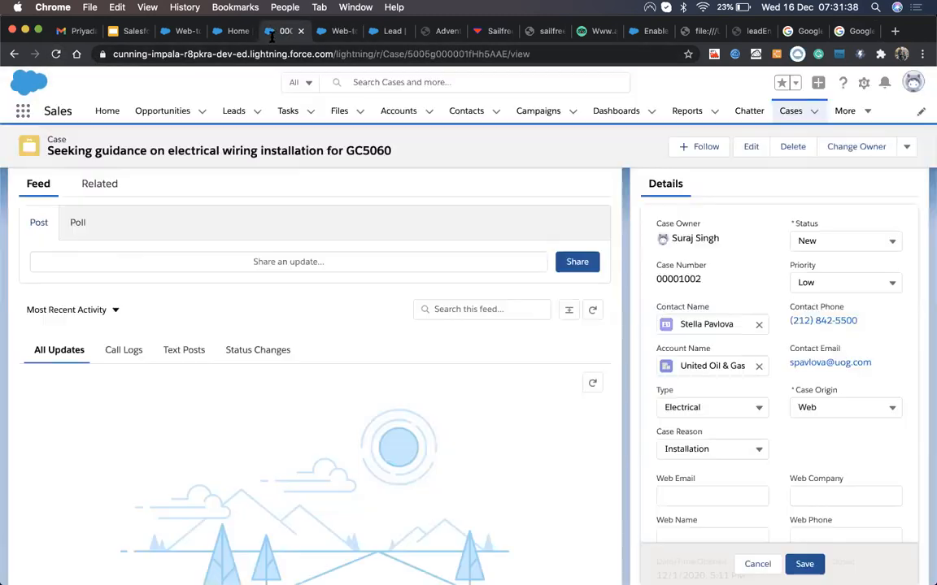
pyautogui.click(787, 114)
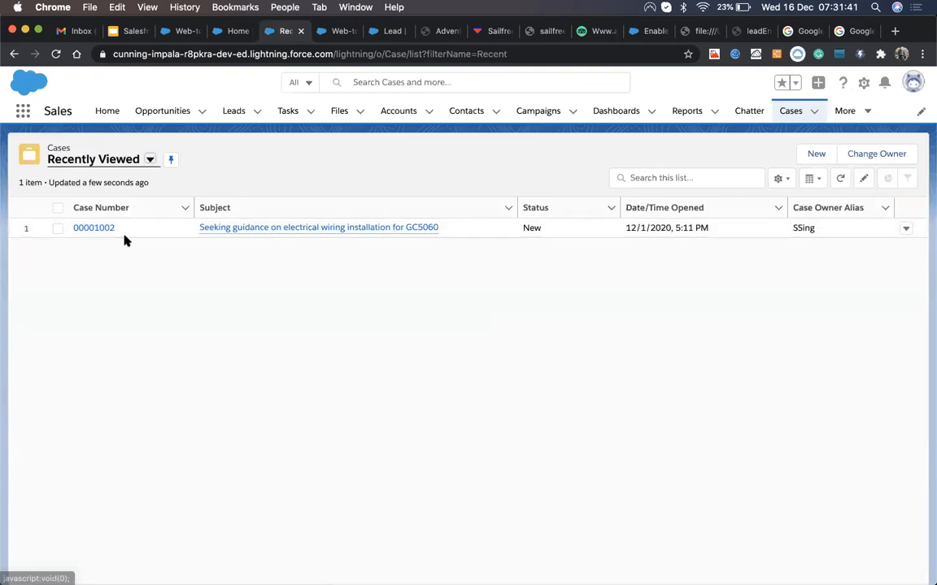
pyautogui.click(121, 159)
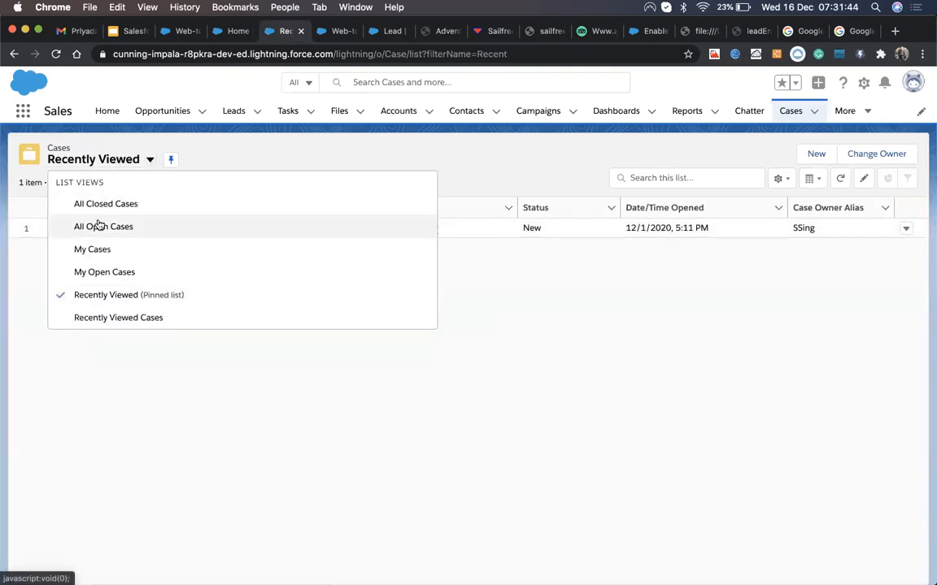
pyautogui.click(96, 226)
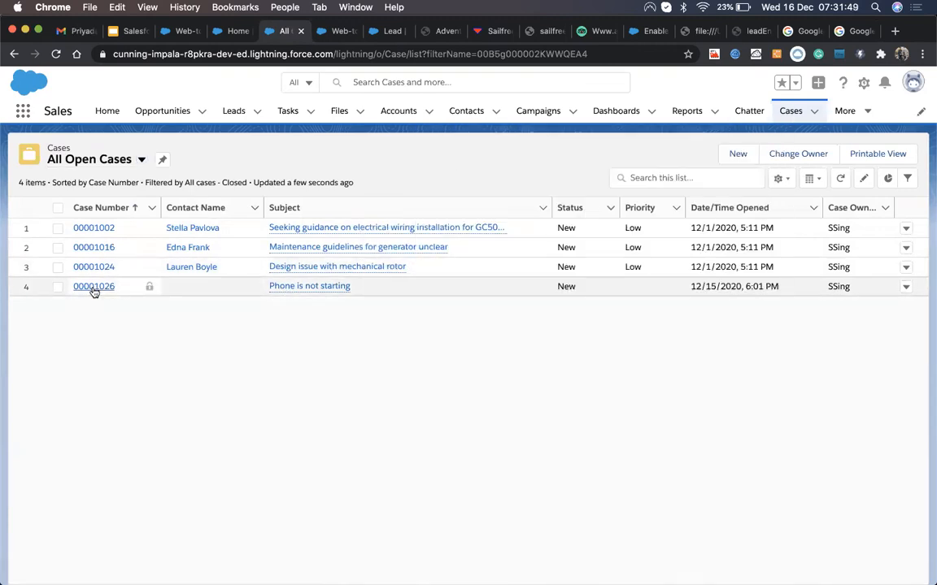
# Step: Open case 00001026 'Phone is not starting' and review its details: Case Origin Web, reason Breakdown
pyautogui.click(94, 289)
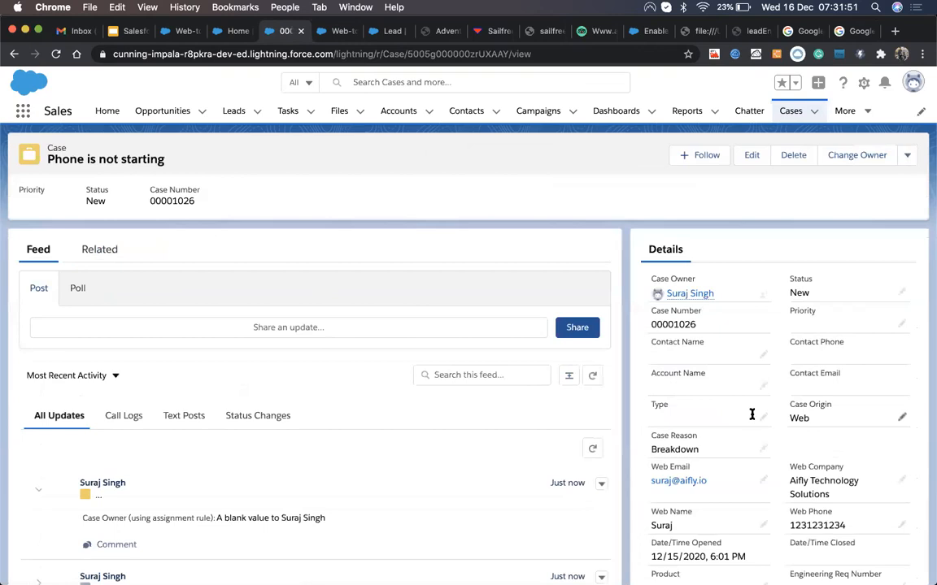
pyautogui.scroll(-1, 851, 440)
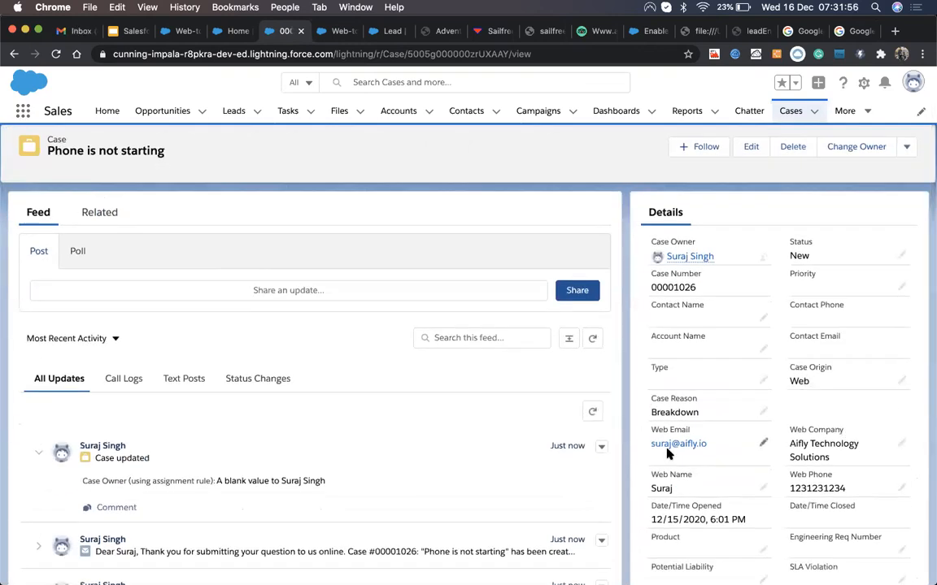
pyautogui.scroll(-3, 654, 386)
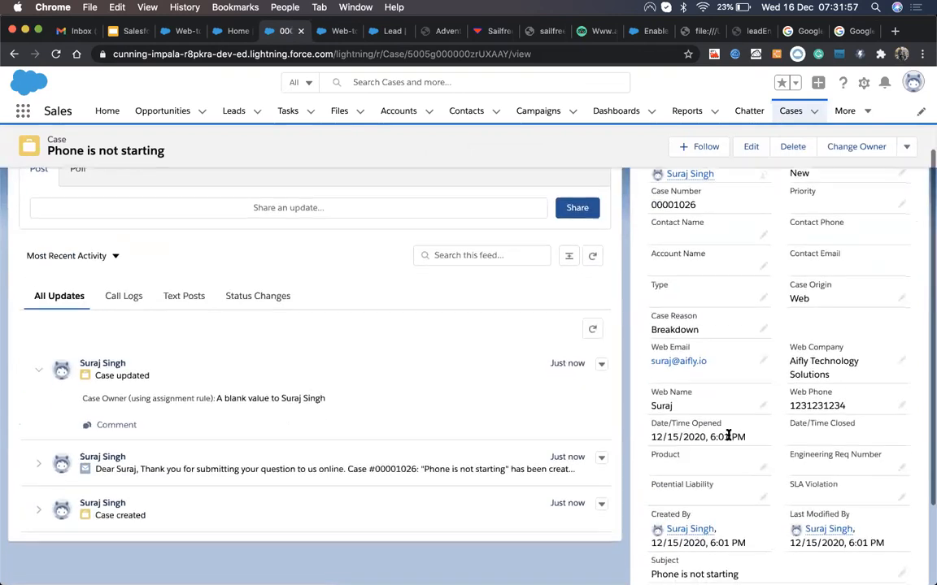
pyautogui.scroll(1, 749, 266)
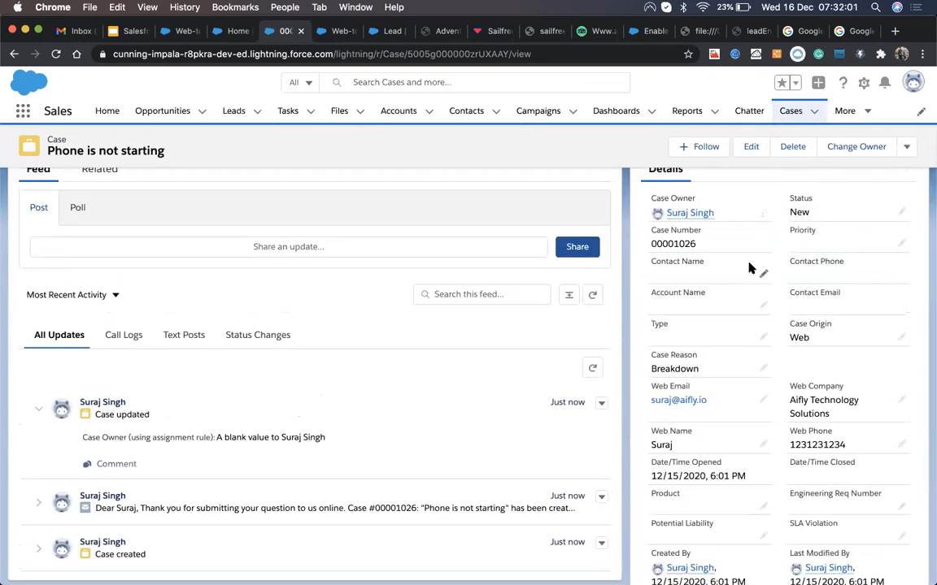
pyautogui.scroll(2, 749, 272)
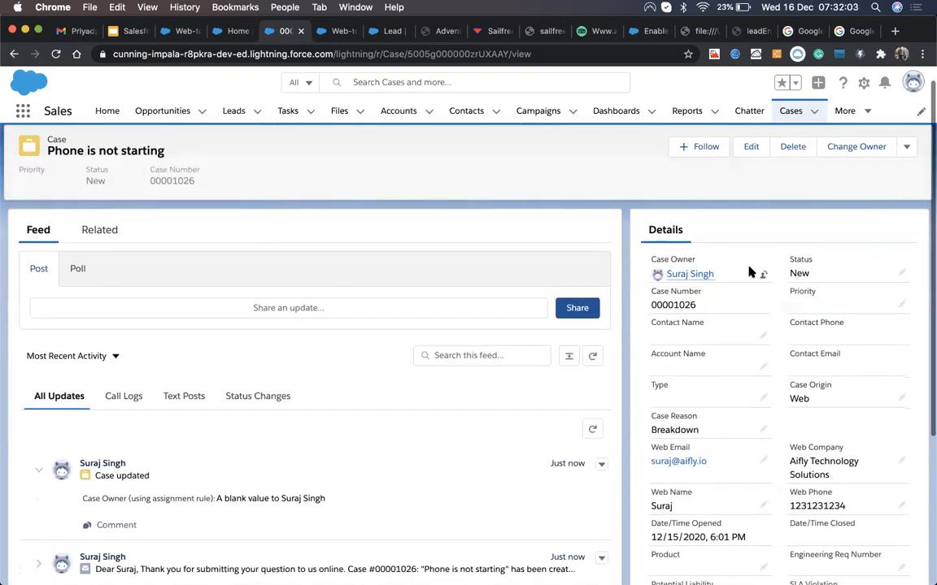
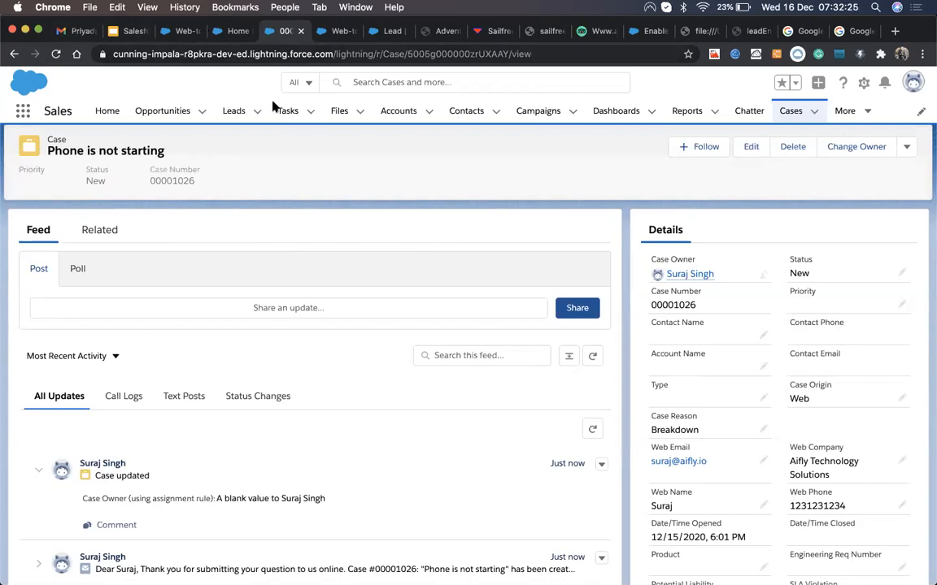
# Step: Scroll through the 'Phone is not starting' case record, then show all open windows
pyautogui.scroll(-5, 501, 268)
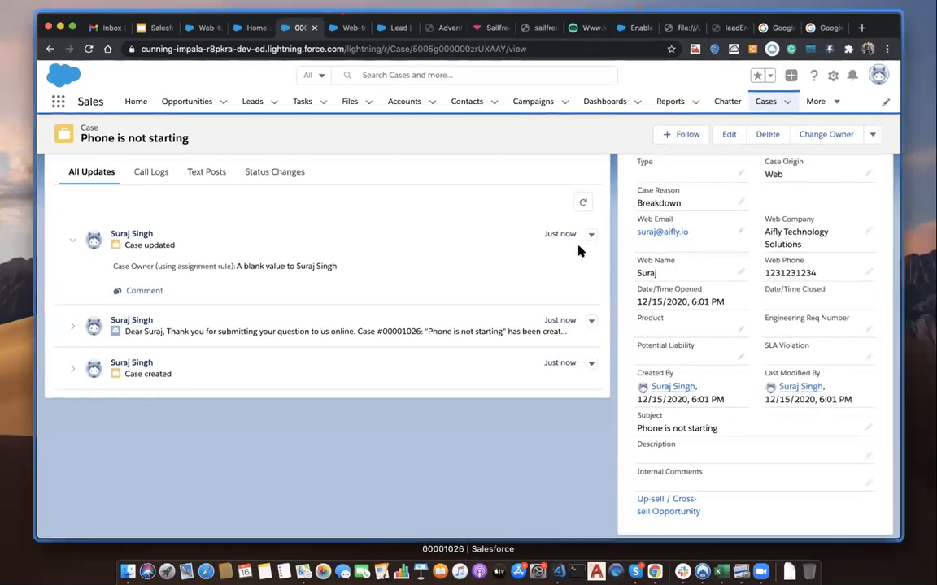
pyautogui.hotkey('ctrl', 'Up')
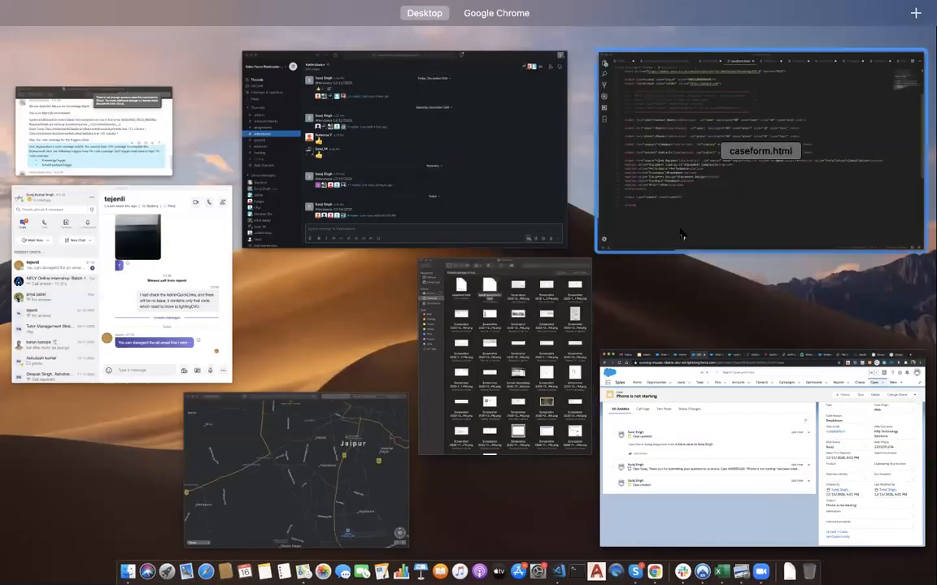
# Step: In caseform.html, highlight the Web-to-Case servlet URL, the orgid value and the google.com return URL
pyautogui.click(680, 235)
pyautogui.moveTo(254, 176); pyautogui.dragTo(219, 433)
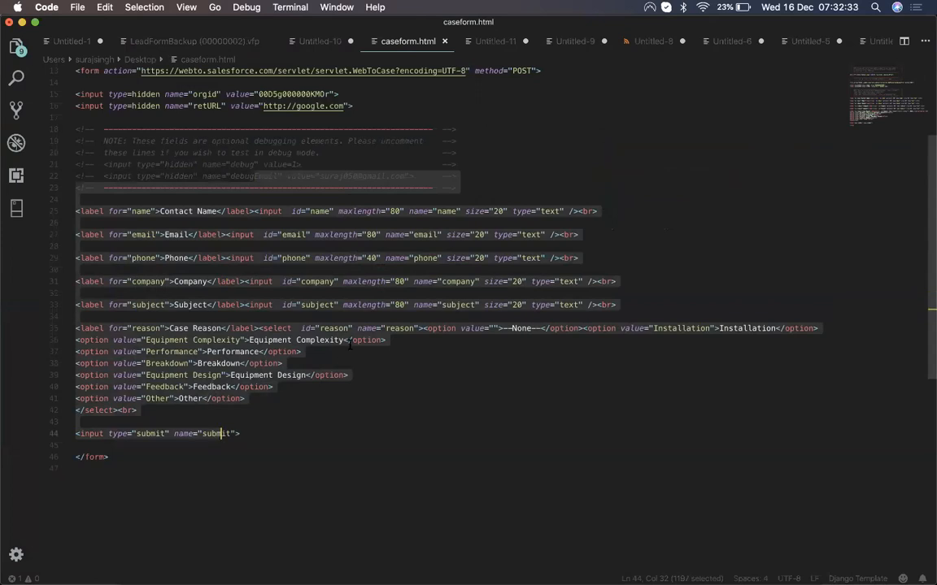
pyautogui.scroll(3, 350, 345)
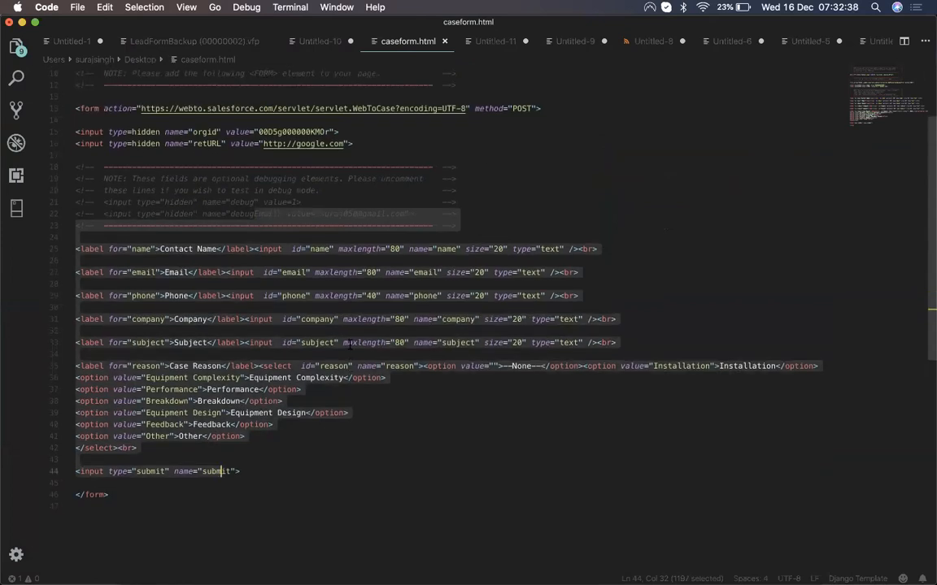
pyautogui.click(315, 249)
pyautogui.moveTo(74, 108); pyautogui.dragTo(368, 145)
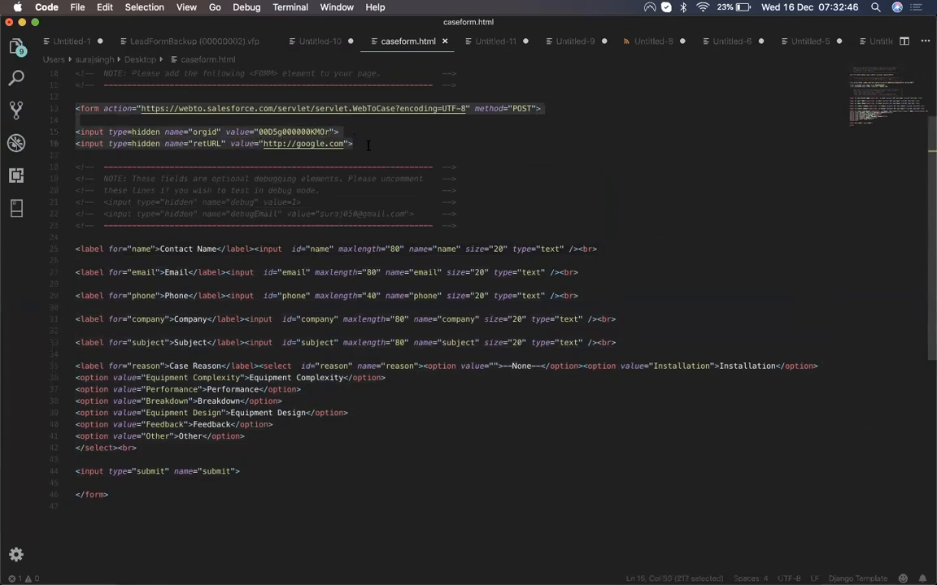
pyautogui.click(138, 108)
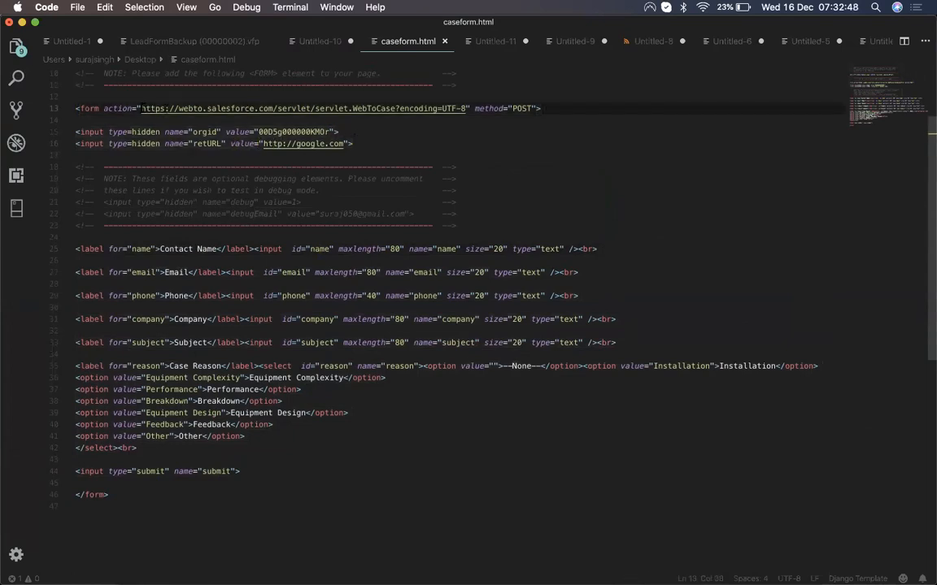
pyautogui.moveTo(139, 108); pyautogui.dragTo(466, 109)
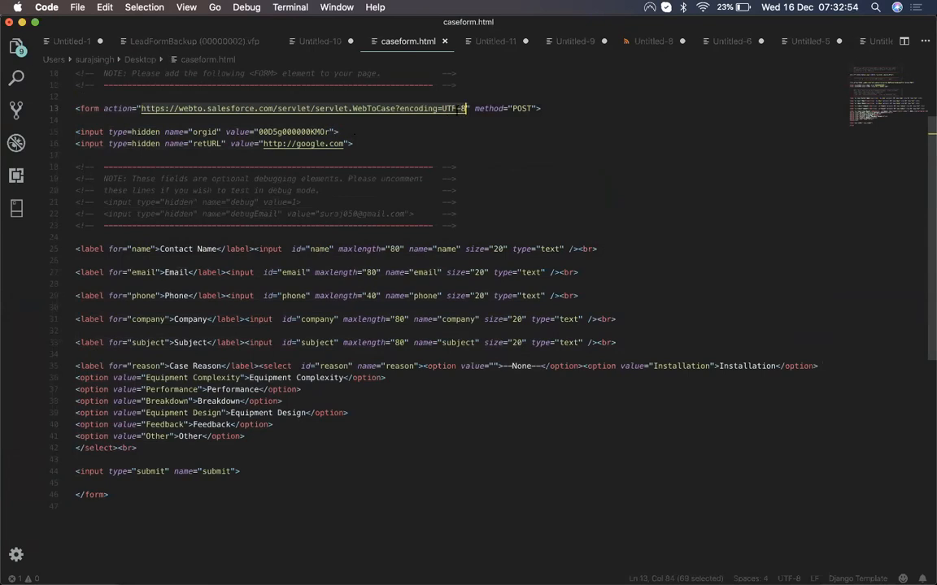
pyautogui.doubleClick(272, 131)
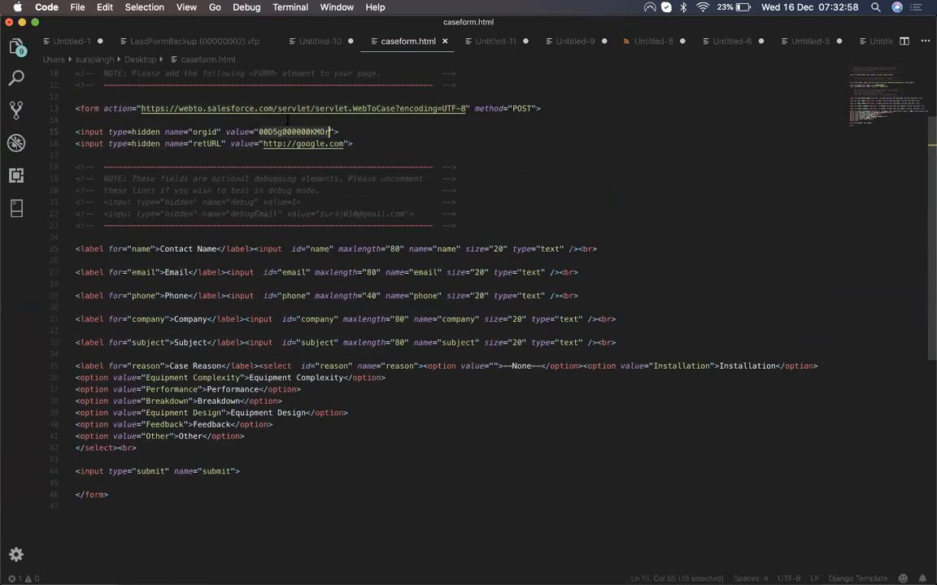
pyautogui.moveTo(263, 144); pyautogui.dragTo(345, 144)
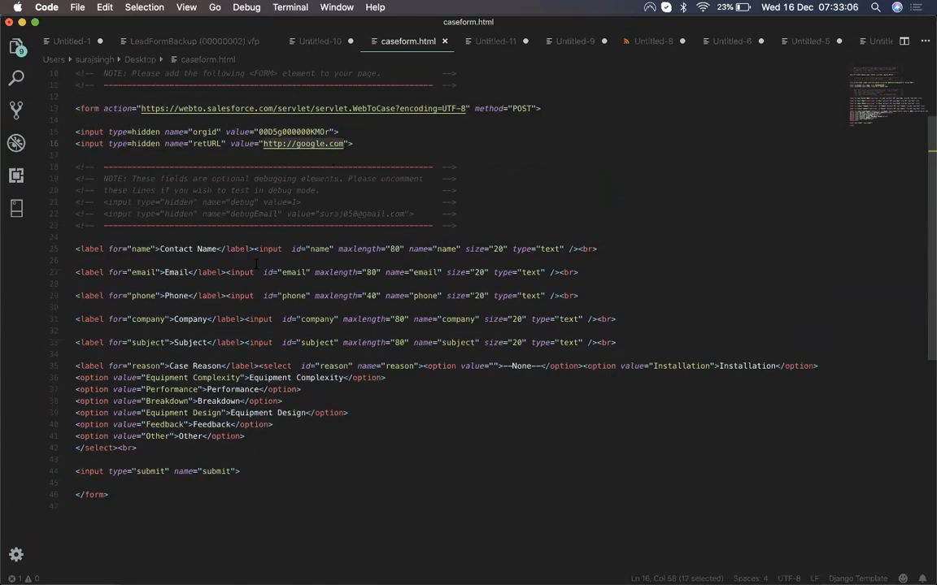
# Step: Highlight the form's name, email, phone and company fields, then bring up all open windows
pyautogui.moveTo(74, 248); pyautogui.dragTo(137, 448)
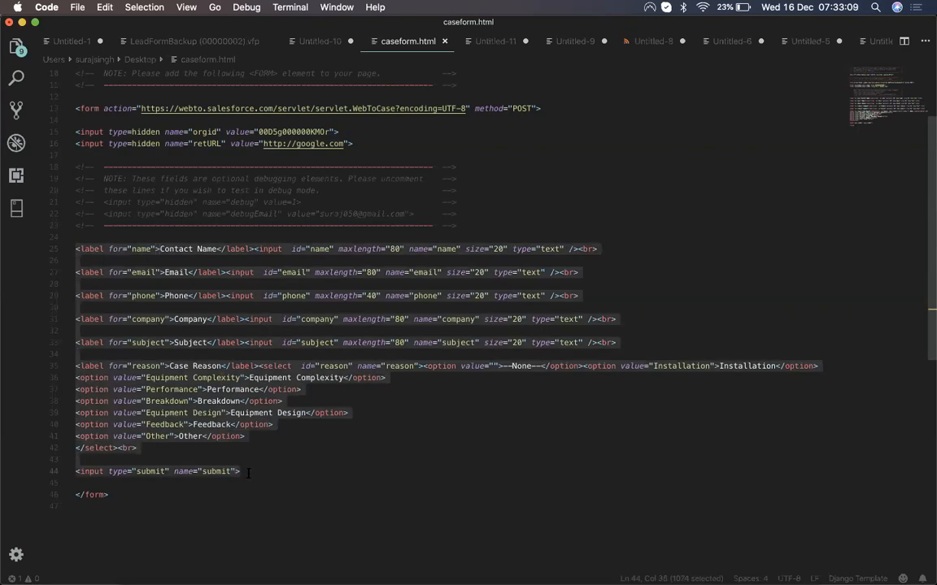
pyautogui.click(283, 377)
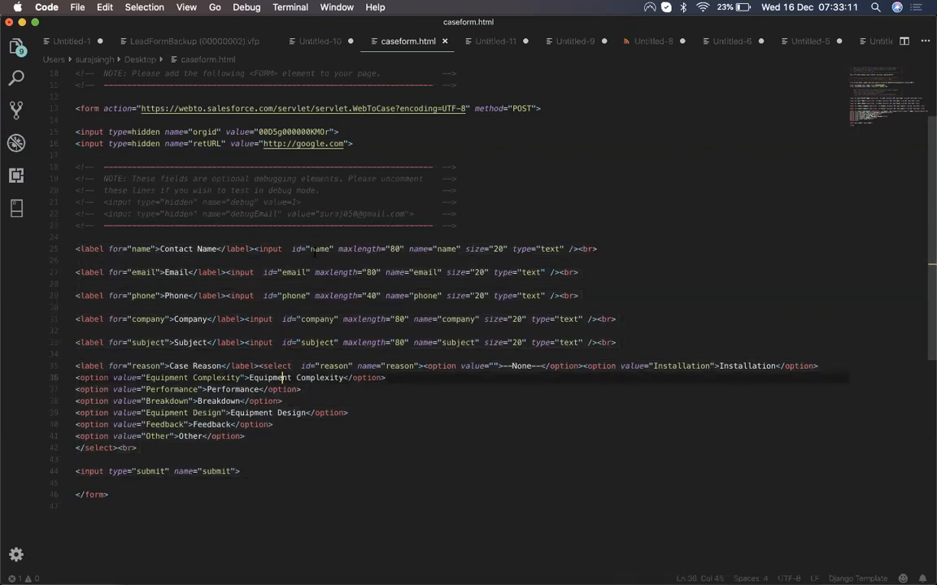
pyautogui.doubleClick(138, 249)
pyautogui.doubleClick(142, 274)
pyautogui.doubleClick(143, 296)
pyautogui.doubleClick(149, 318)
pyautogui.click(150, 354)
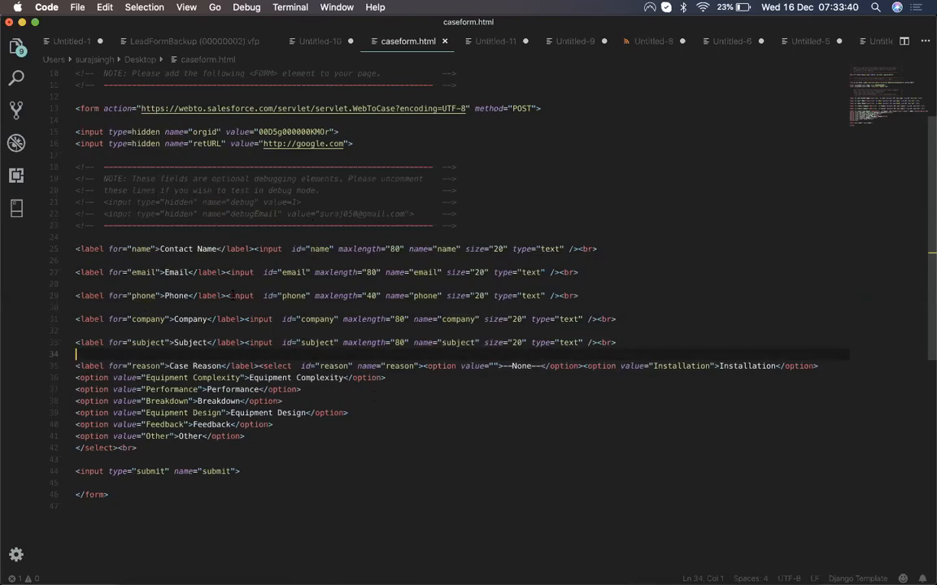
pyautogui.hotkey('ctrl', 'Up')
pyautogui.hotkey('ctrl', 'Up')
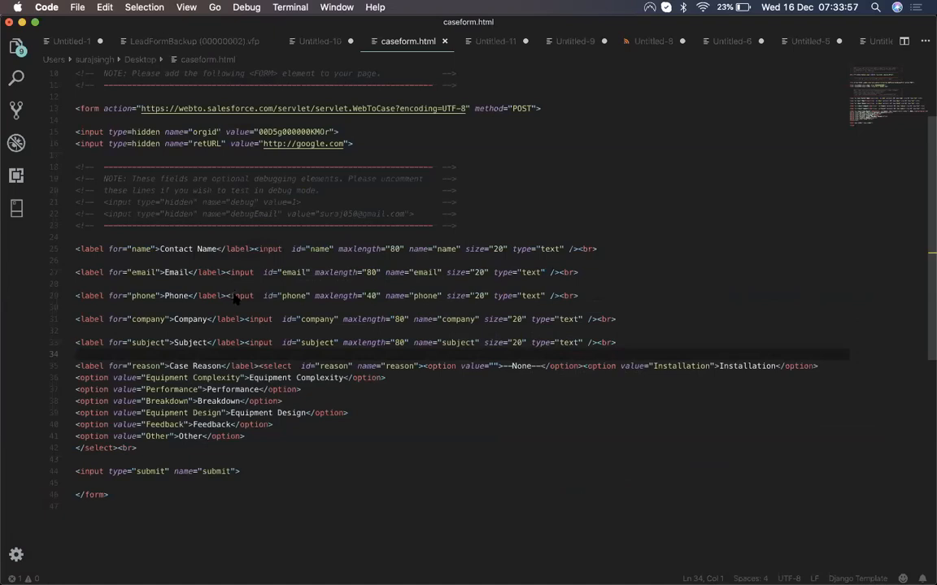
pyautogui.hotkey('ctrl', 'Up')
# Step: Back in Salesforce, search Quick Find for 'email-to' and open Email-to-Case under Service
pyautogui.click(642, 154)
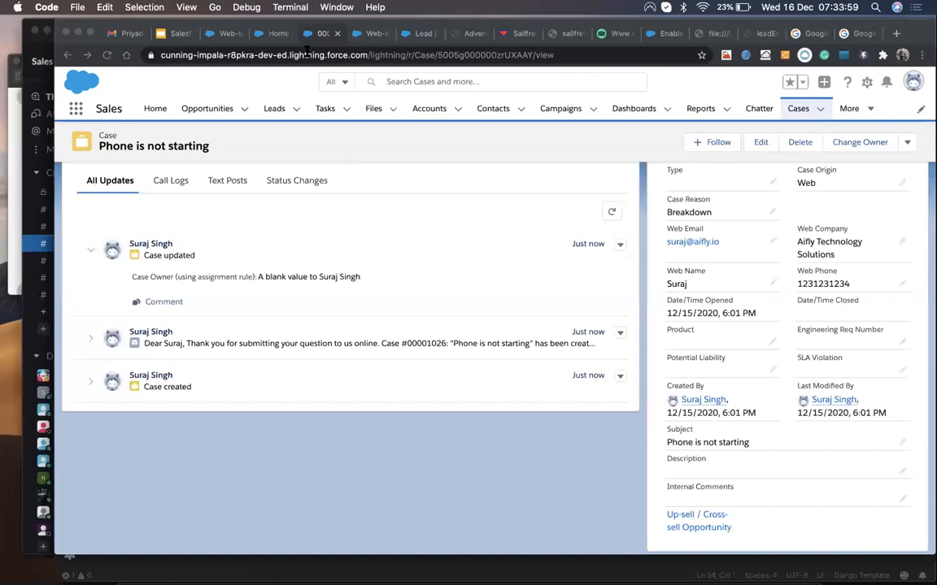
pyautogui.click(191, 36)
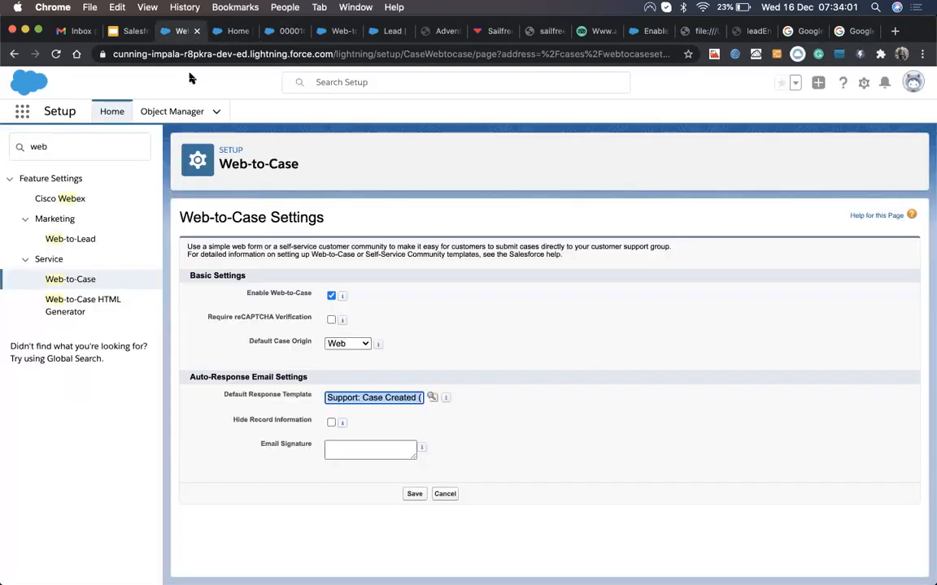
pyautogui.click(82, 143)
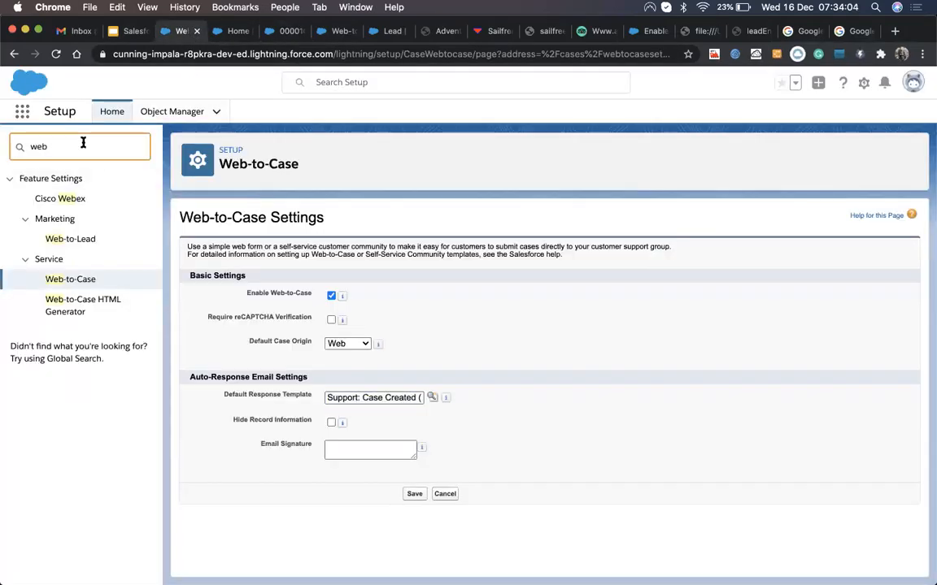
pyautogui.press('BackSpace')
pyautogui.press('BackSpace')
pyautogui.press('BackSpace')
pyautogui.write('email-toca')
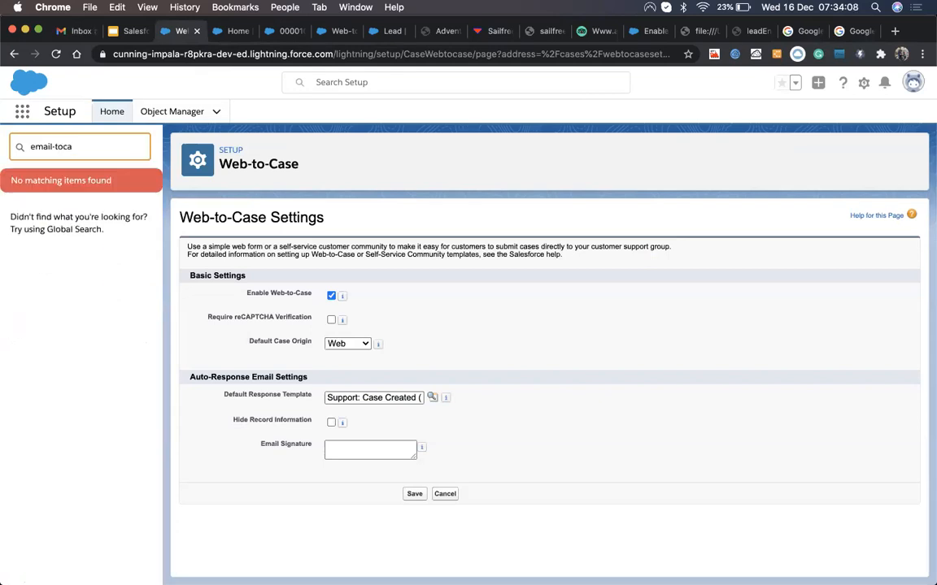
pyautogui.press('BackSpace')
pyautogui.press('BackSpace')
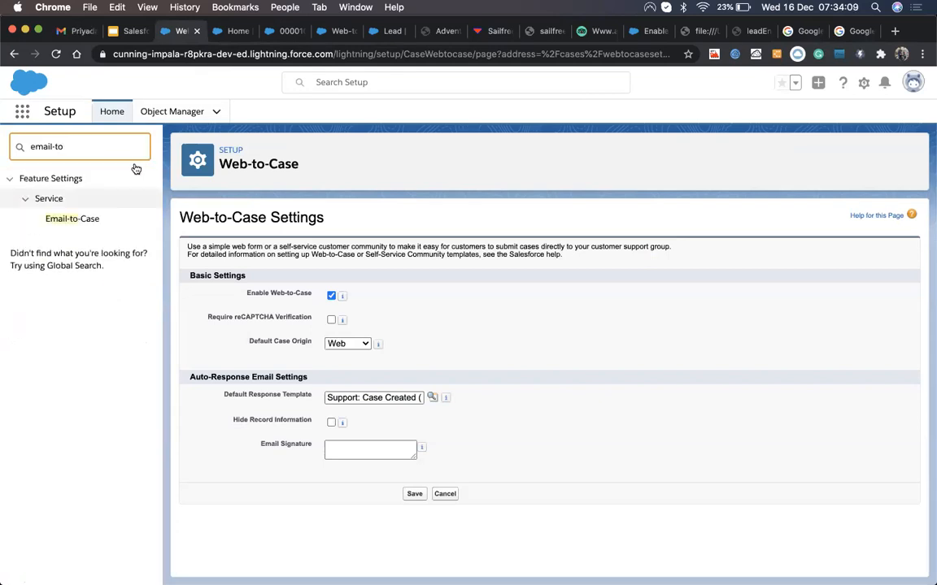
pyautogui.click(64, 220)
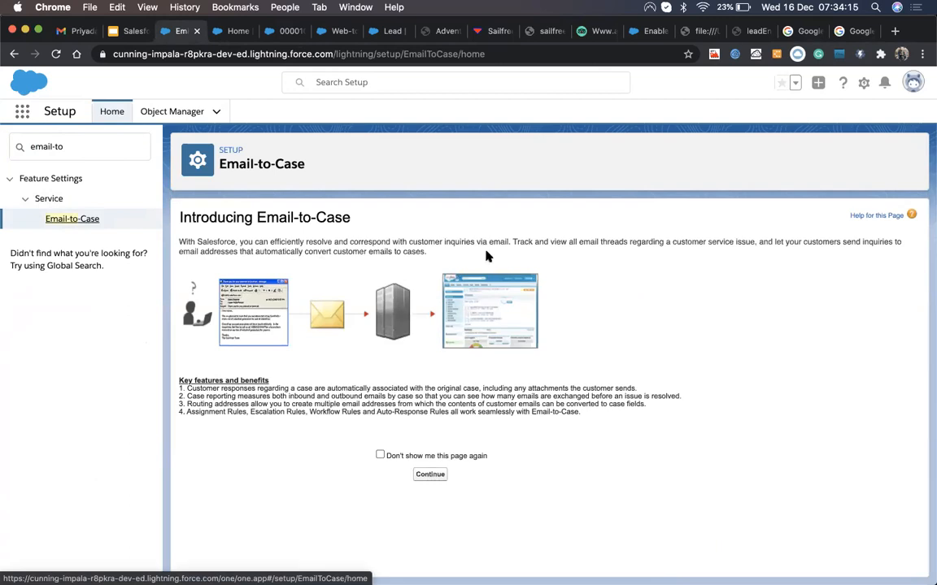
# Step: Continue past the Introducing Email-to-Case page
pyautogui.click(435, 476)
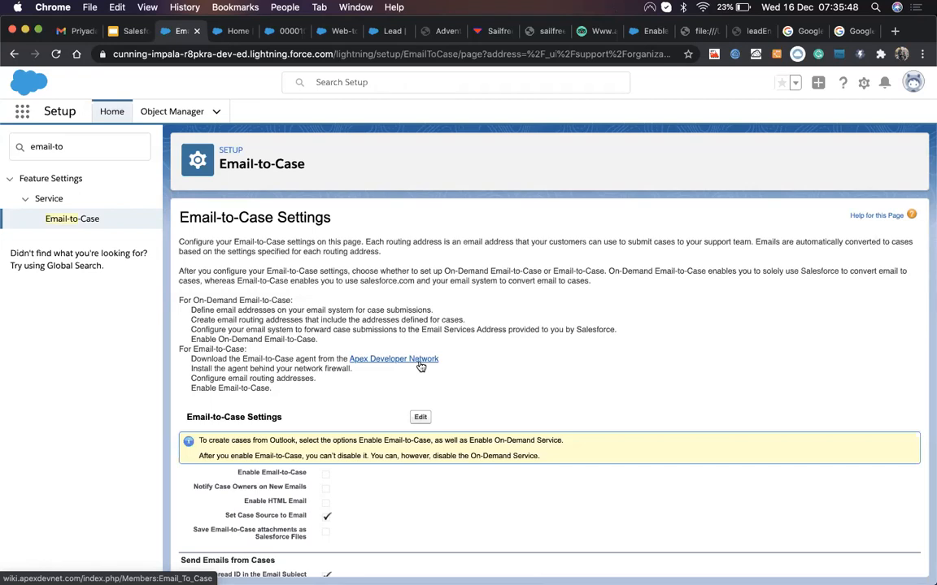
# Step: Edit the Email-to-Case settings, tick Enable Email-to-Case, and save
pyautogui.click(422, 417)
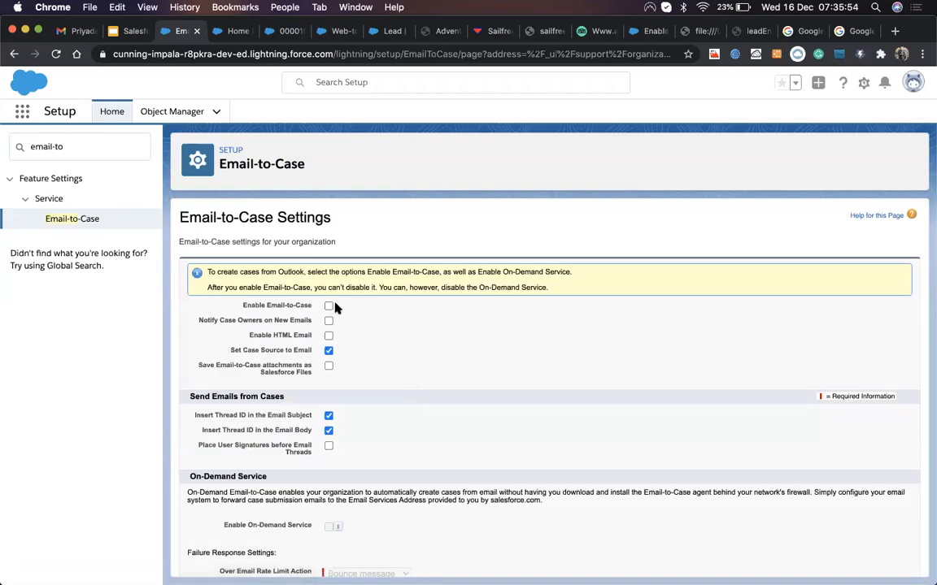
pyautogui.click(328, 307)
pyautogui.scroll(-1, 412, 481)
pyautogui.scroll(1, 412, 481)
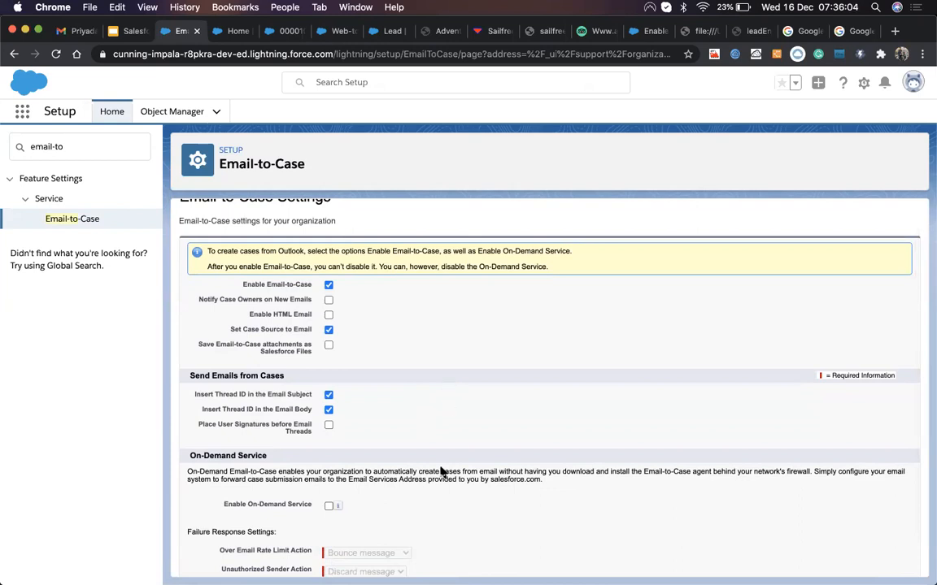
pyautogui.scroll(-2, 440, 470)
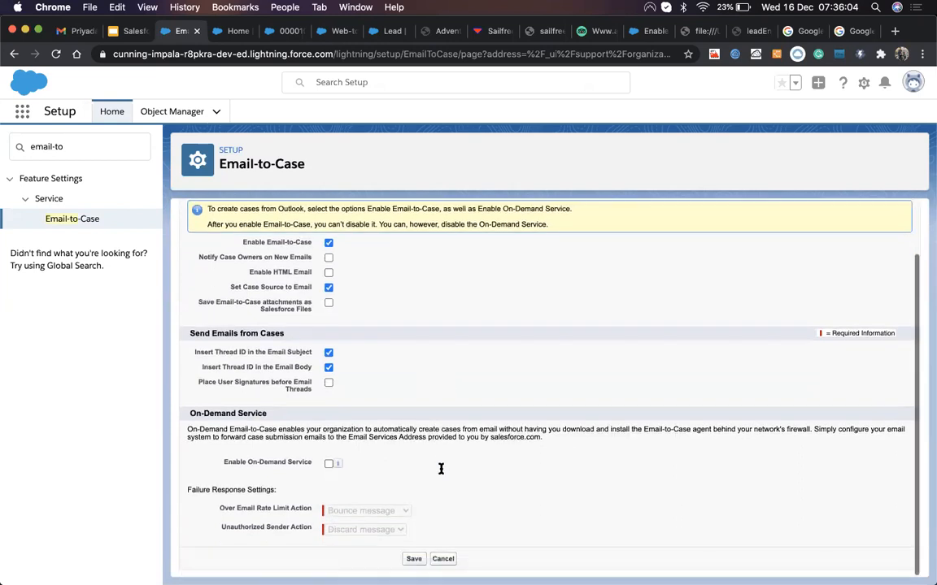
pyautogui.click(413, 560)
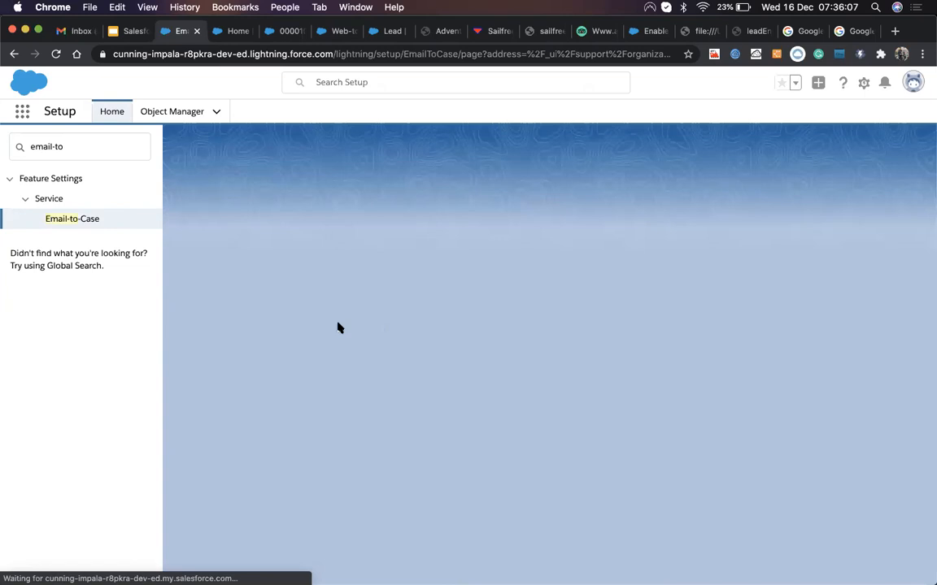
pyautogui.scroll(-3, 348, 461)
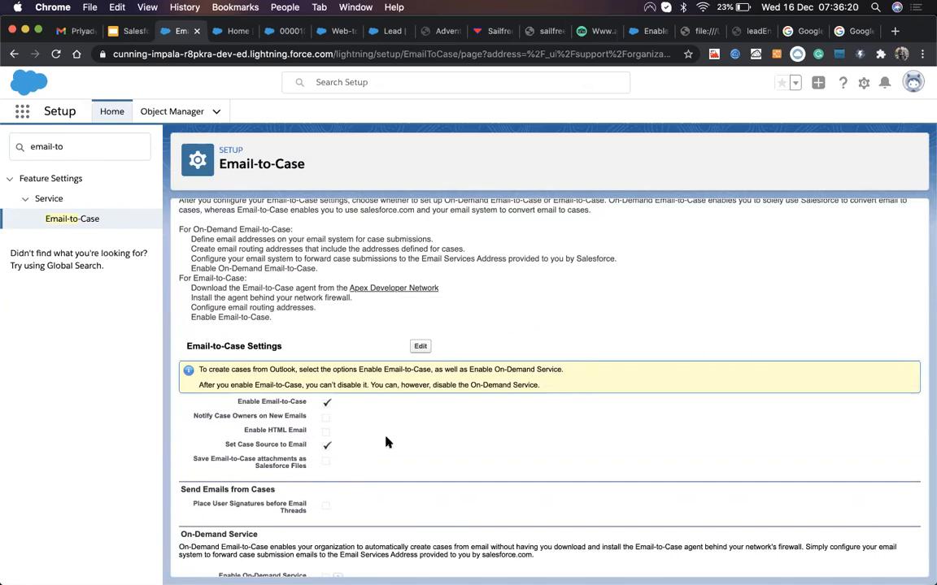
pyautogui.scroll(-3, 383, 439)
pyautogui.scroll(2, 382, 439)
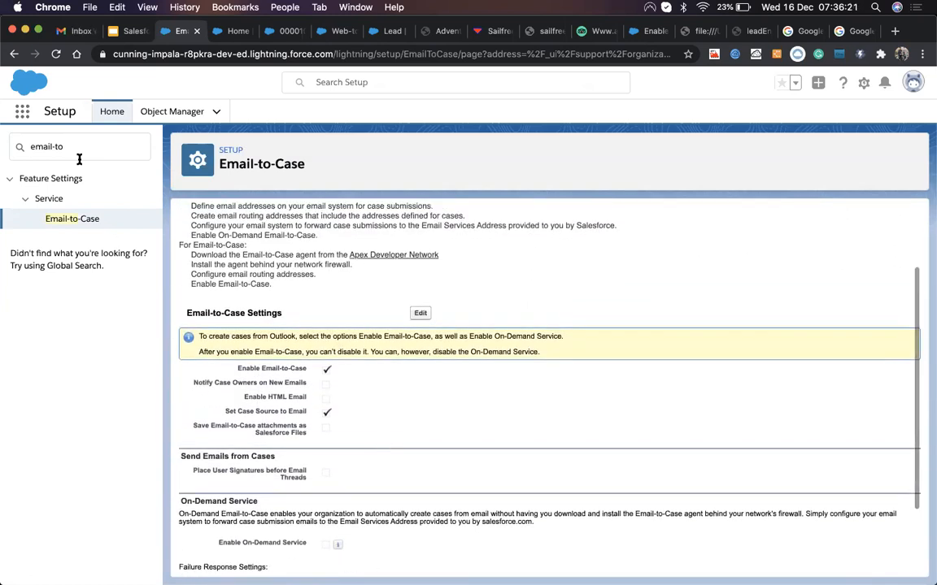
pyautogui.scroll(-4, 360, 443)
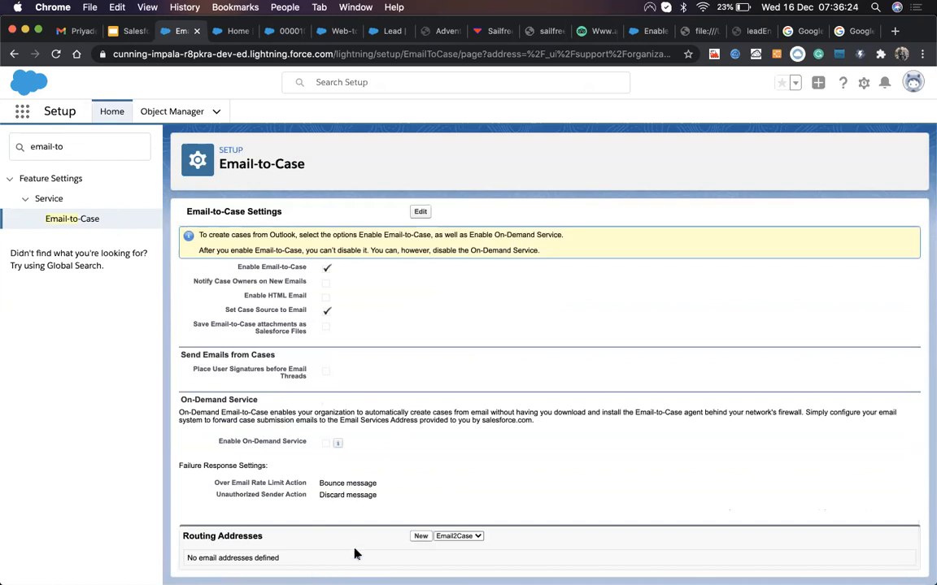
# Step: Add a new Email2Case routing address, using the suggested routing name and the support email address
pyautogui.click(421, 538)
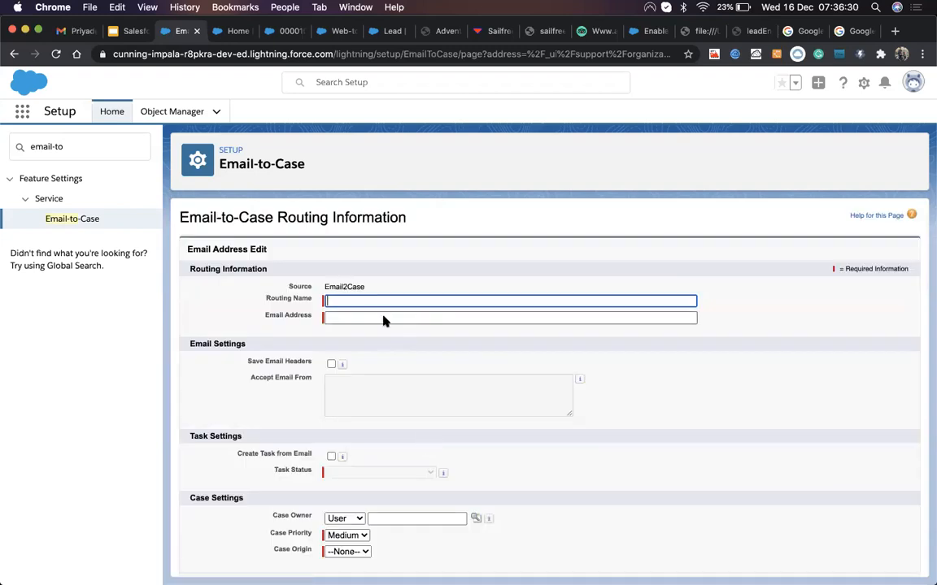
pyautogui.click(363, 300)
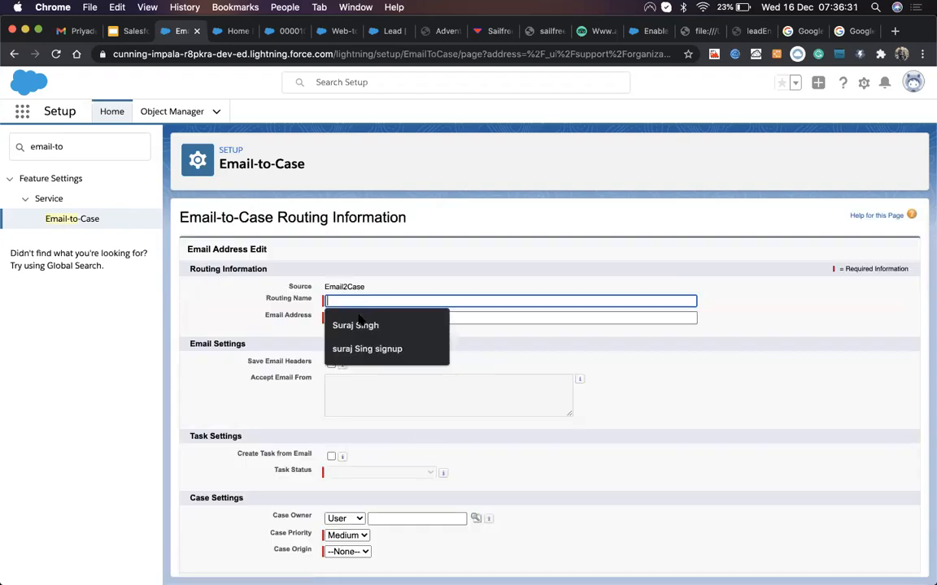
pyautogui.click(360, 323)
pyautogui.click(357, 316)
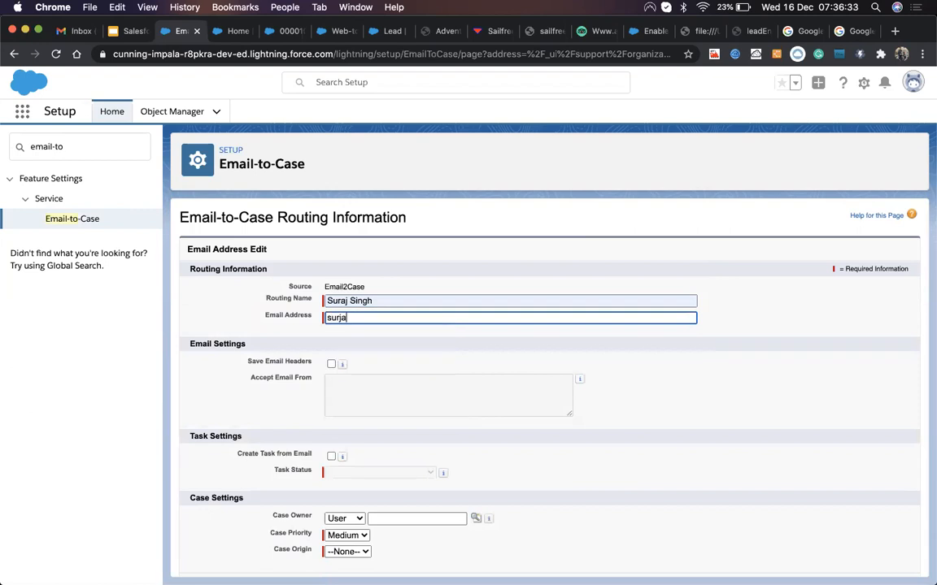
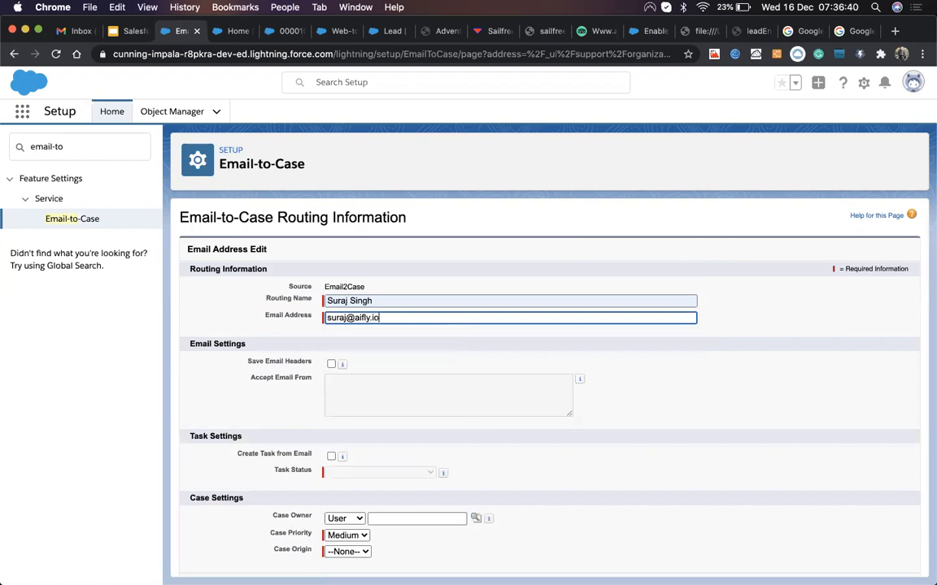
pyautogui.click(248, 405)
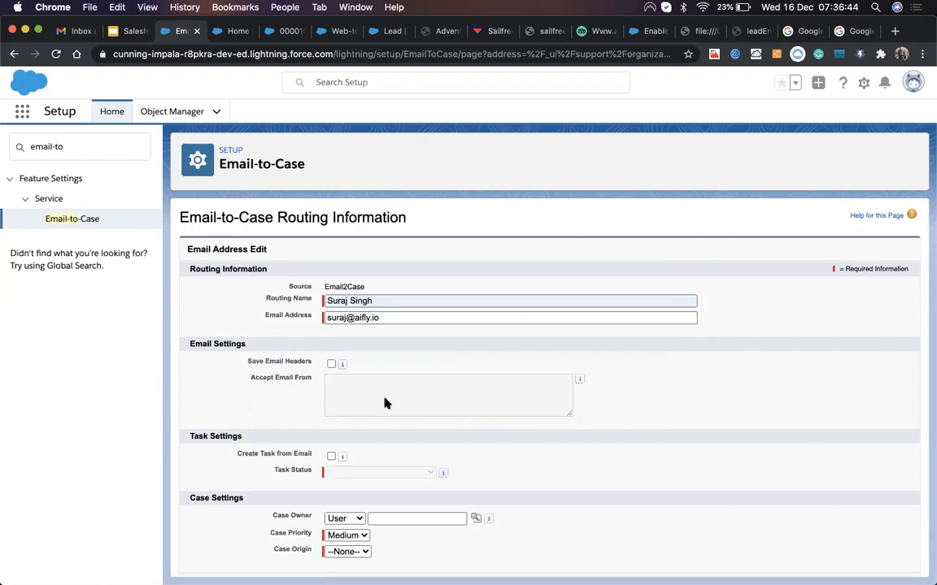
# Step: Toggle Save Email Headers on and back off, then view the 'Phone is not starting' case
pyautogui.click(331, 365)
pyautogui.click(330, 365)
pyautogui.scroll(-1, 359, 516)
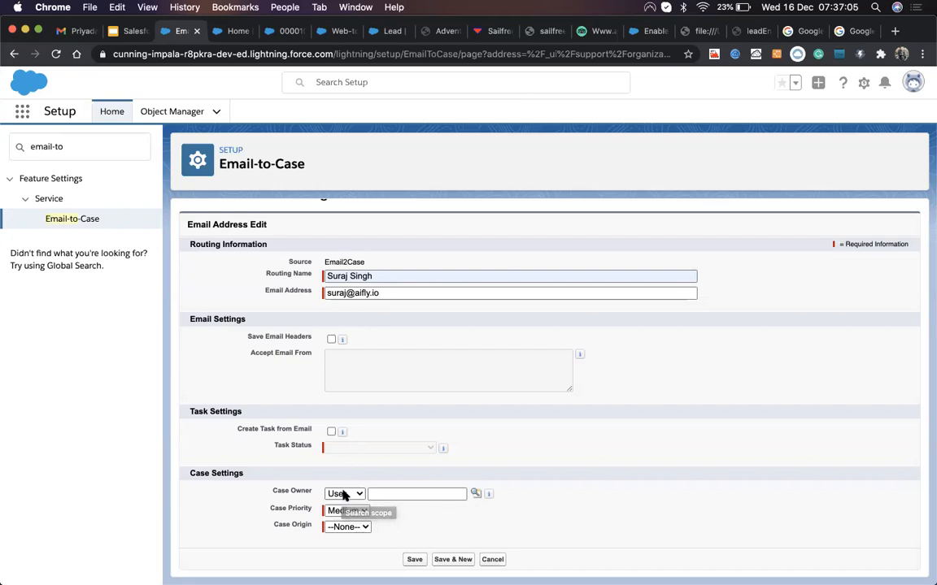
pyautogui.click(300, 30)
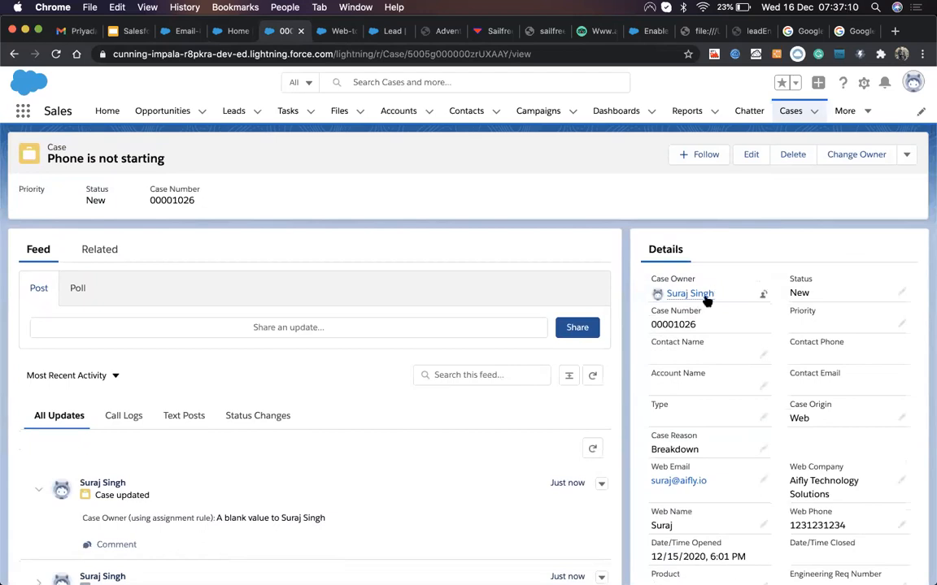
# Step: Close the Web-to-Lead setup tab and return to the routing address form
pyautogui.click(339, 32)
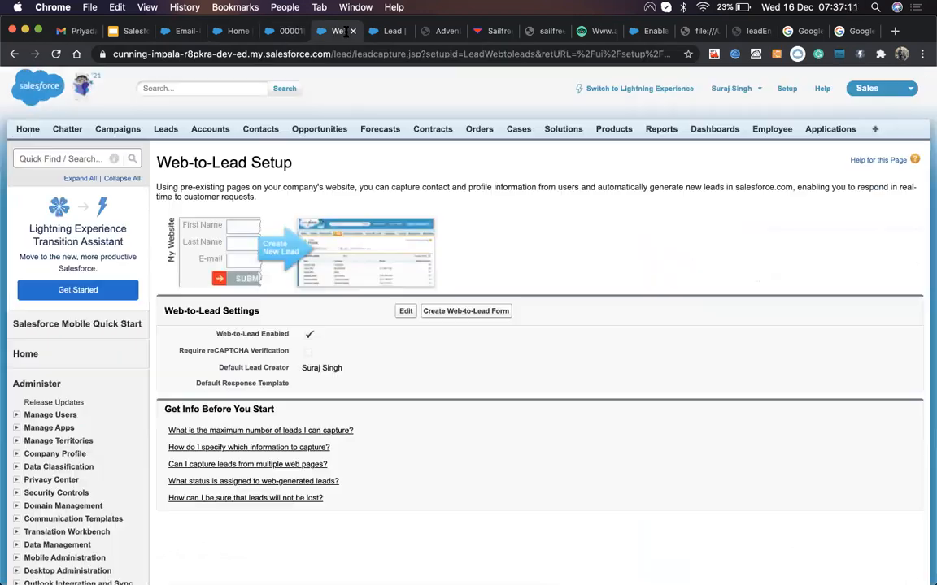
pyautogui.click(353, 31)
pyautogui.click(215, 31)
pyautogui.click(187, 31)
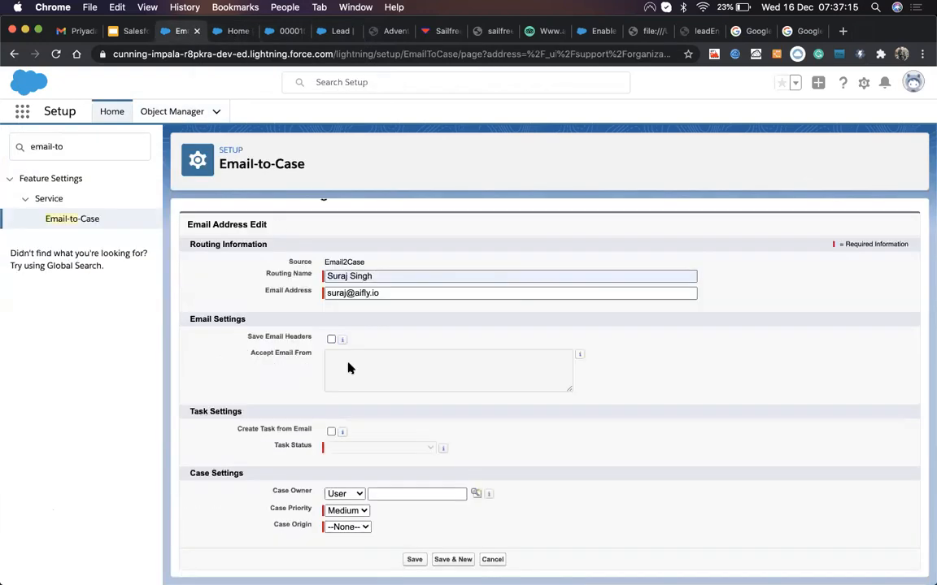
# Step: Set the routing address case owner to user Techincal Lead User and case origin to Email
pyautogui.click(342, 495)
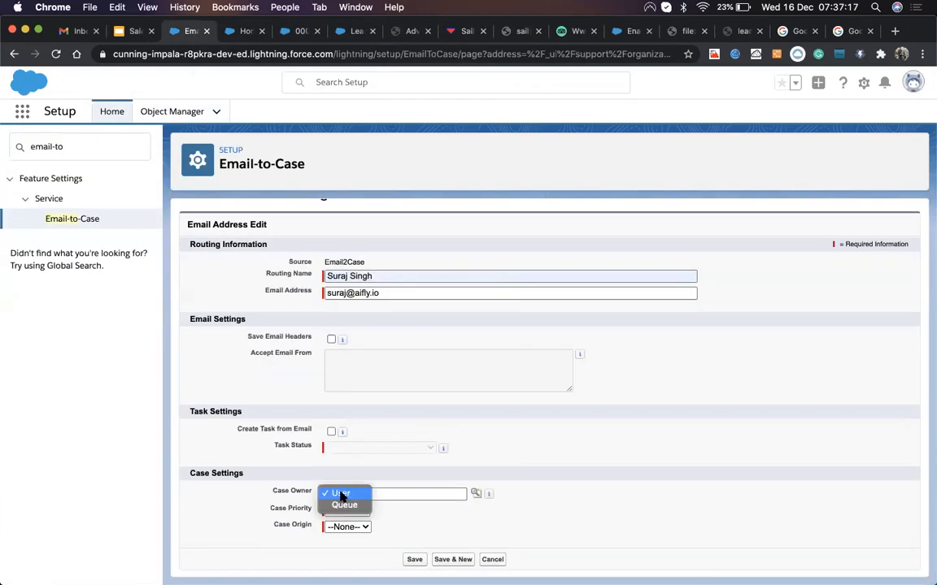
pyautogui.click(476, 493)
pyautogui.click(476, 494)
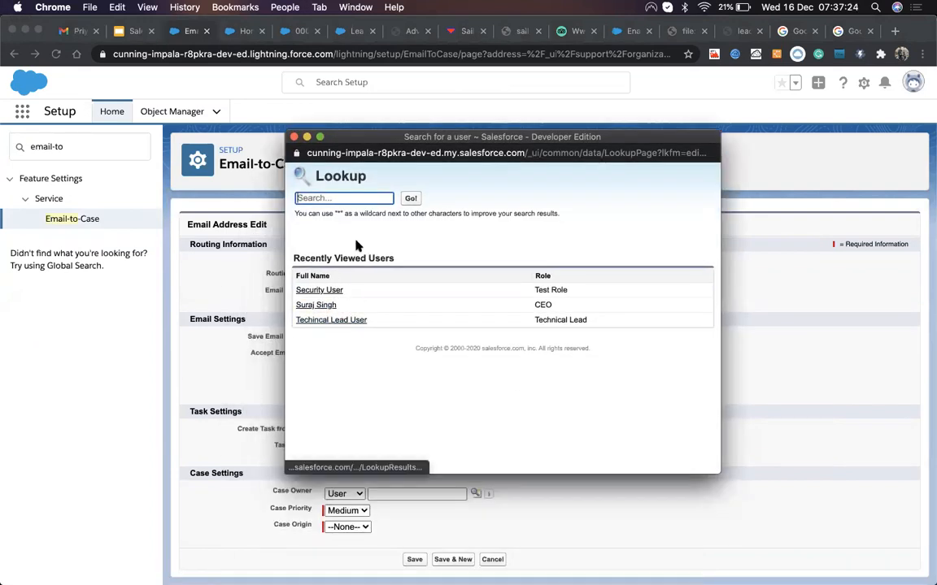
pyautogui.click(346, 322)
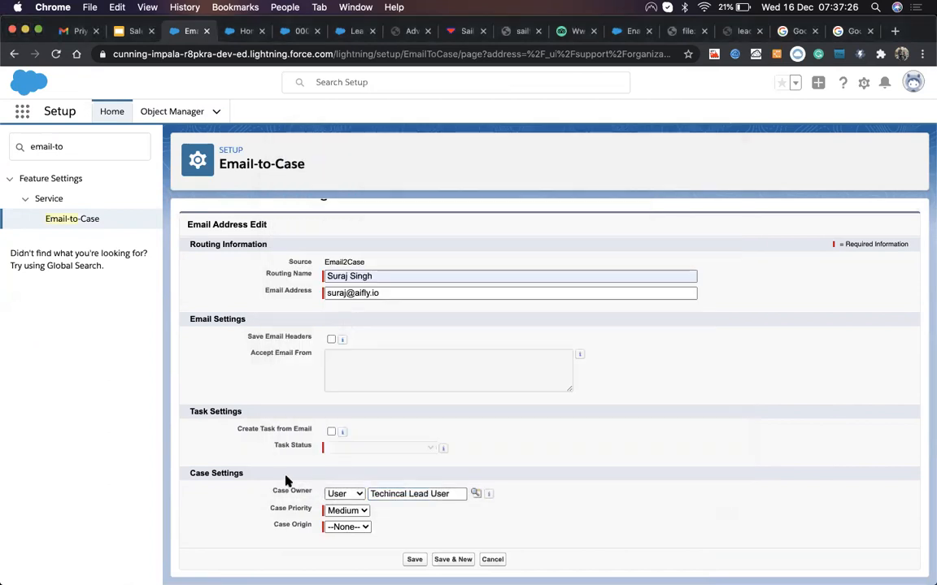
pyautogui.click(339, 528)
pyautogui.click(342, 552)
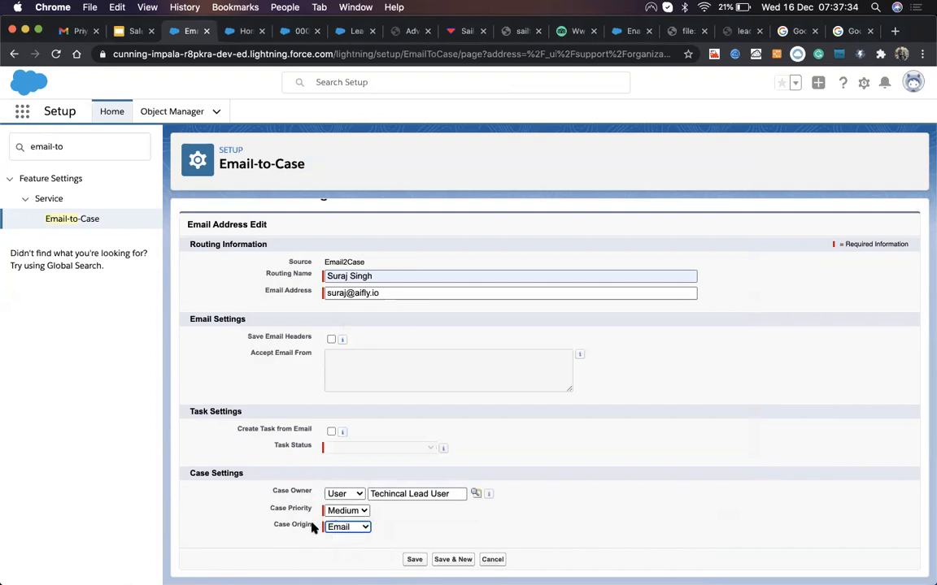
# Step: Recheck the 'Phone is not starting' case, then return to the routing form
pyautogui.click(288, 31)
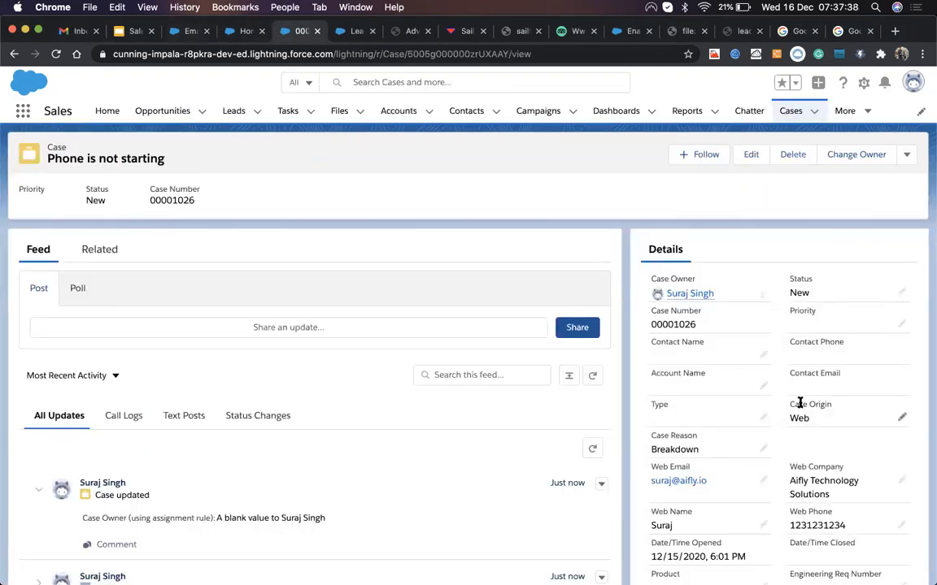
pyautogui.scroll(-1, 776, 500)
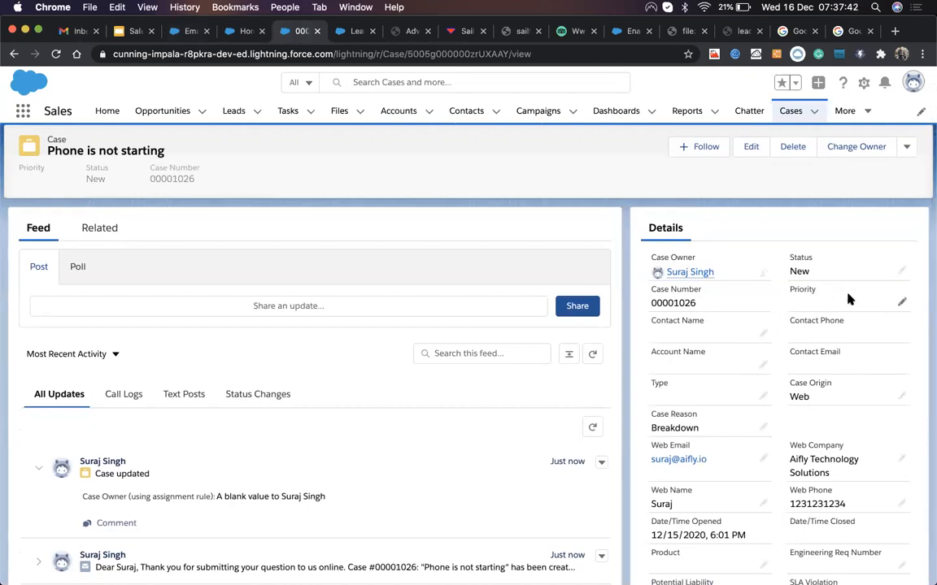
pyautogui.click(183, 31)
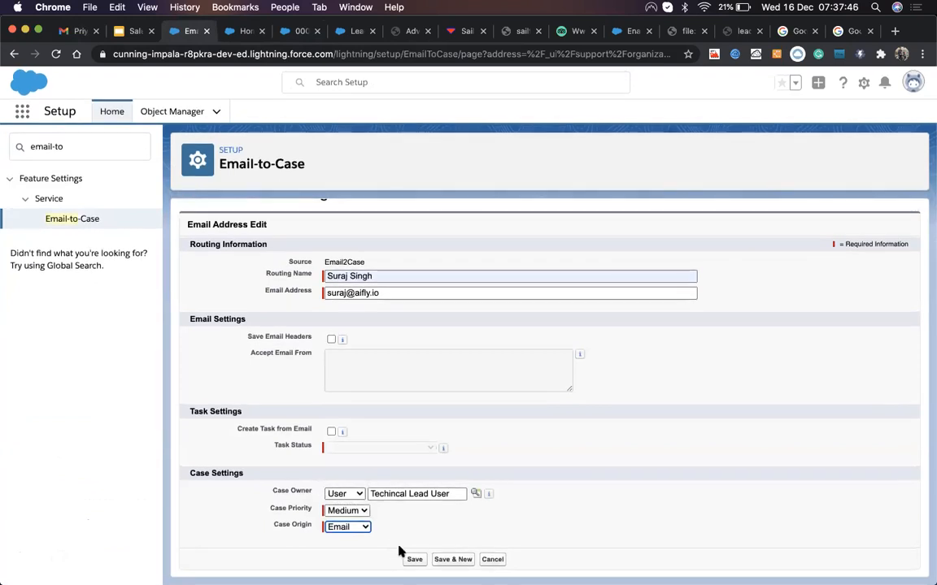
# Step: Save the routing address, accept the verification notice, and send its verification email
pyautogui.click(415, 560)
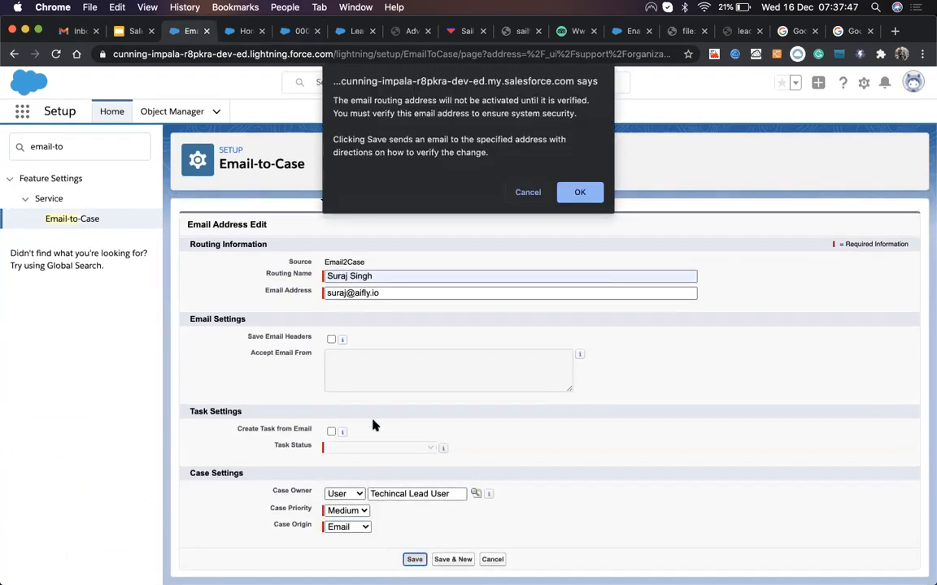
pyautogui.click(582, 192)
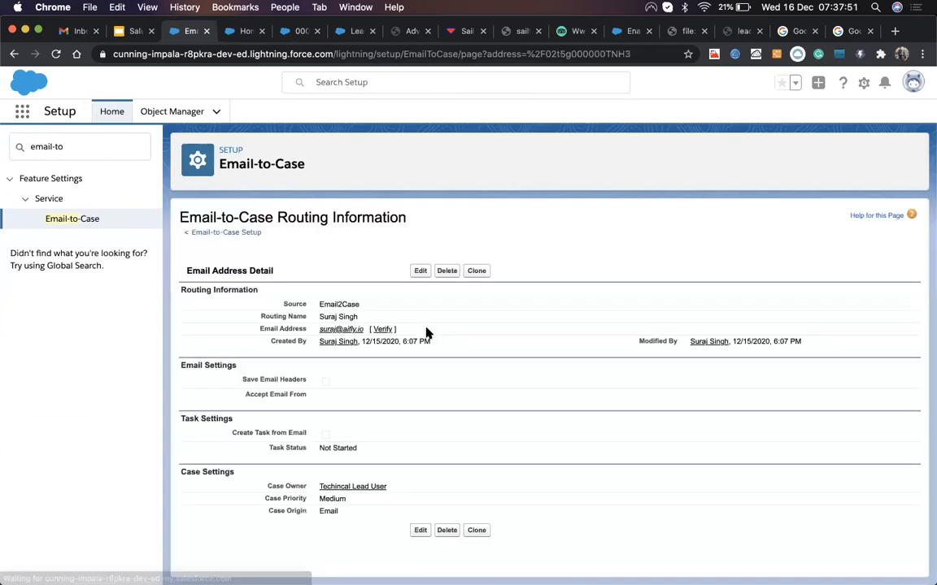
pyautogui.click(382, 330)
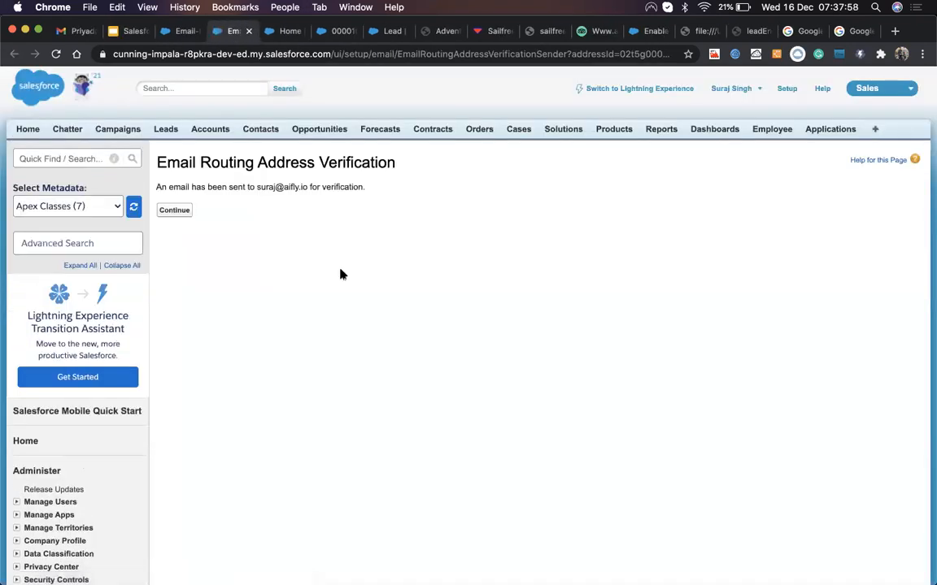
pyautogui.click(176, 210)
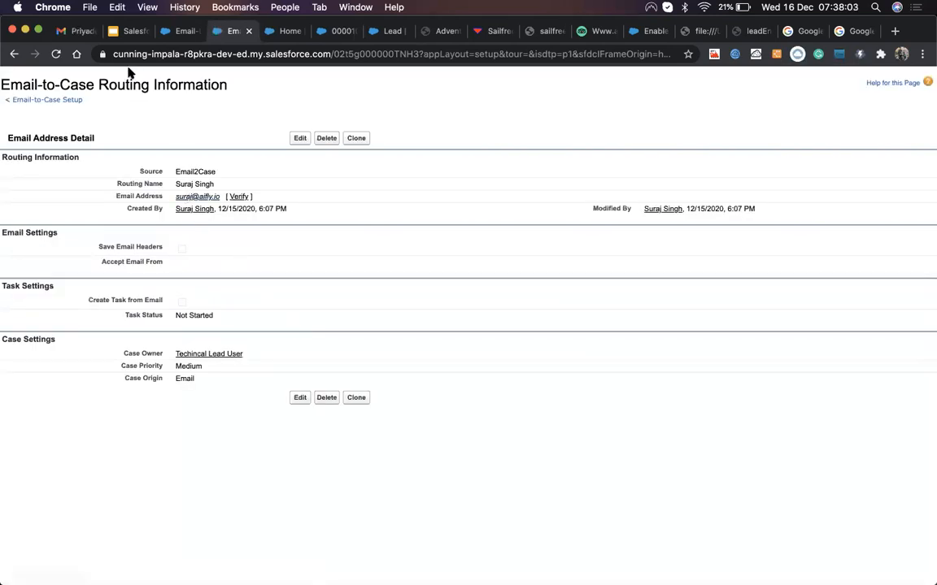
pyautogui.click(79, 32)
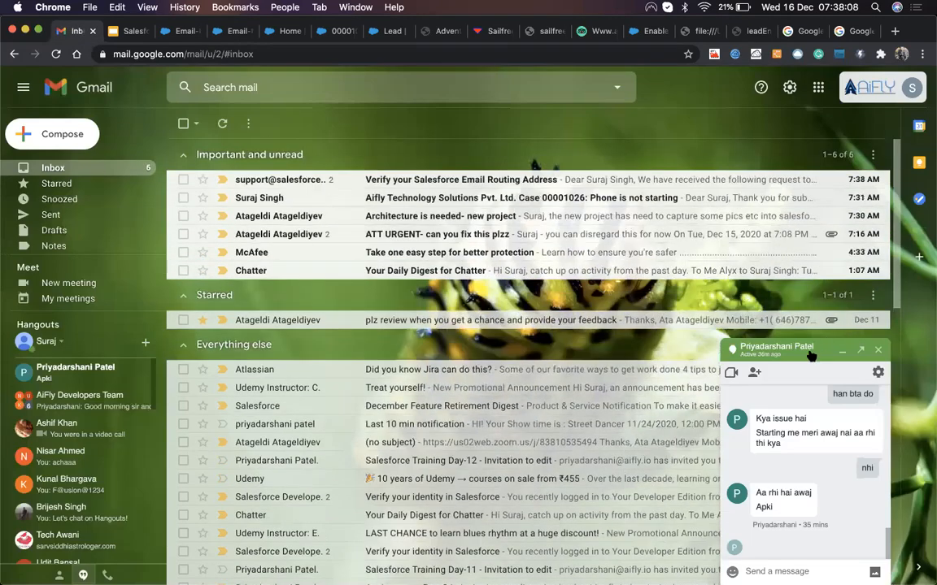
# Step: Refresh Gmail, open 'Verify your Salesforce Email Routing Address' and follow its confirmation link
pyautogui.click(810, 353)
pyautogui.click(480, 187)
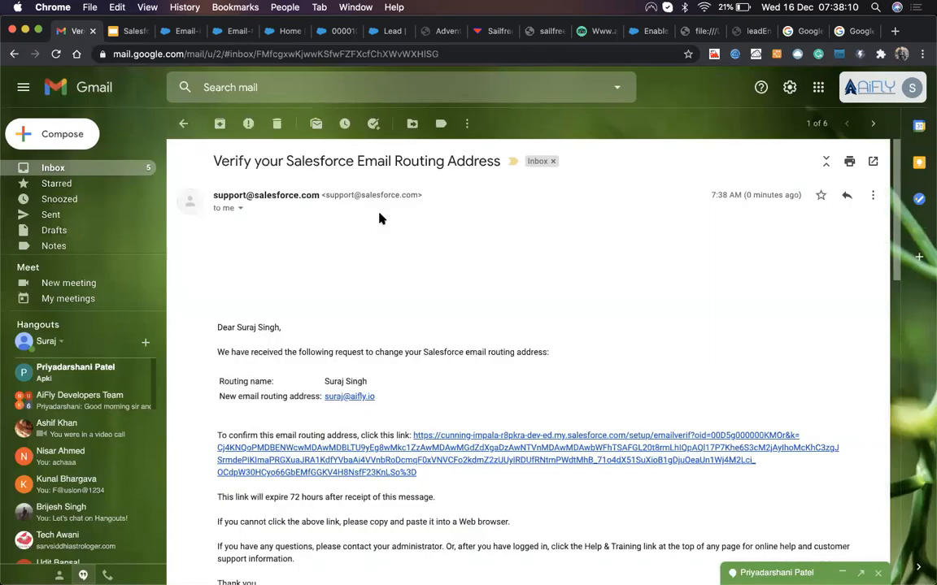
pyautogui.scroll(-3, 372, 370)
pyautogui.scroll(-1, 361, 354)
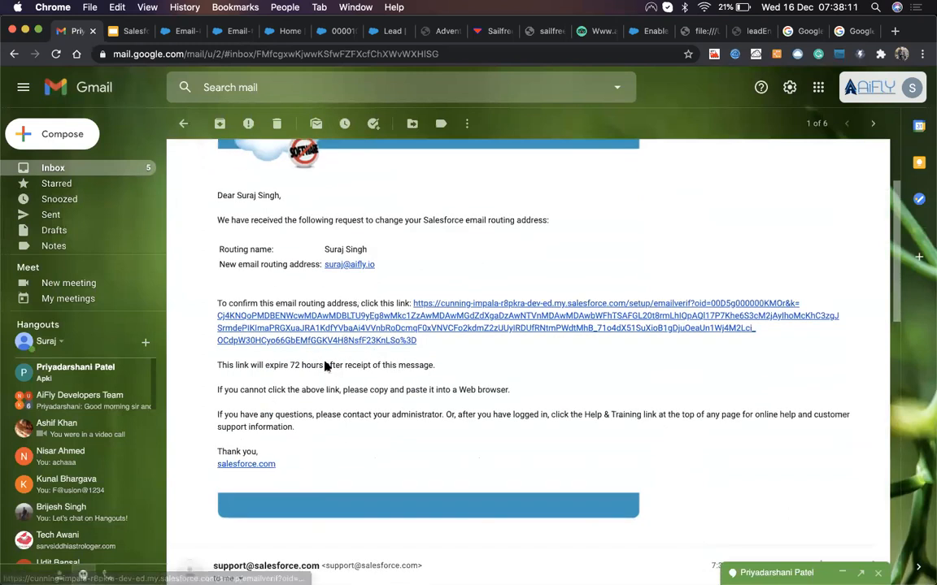
pyautogui.click(333, 342)
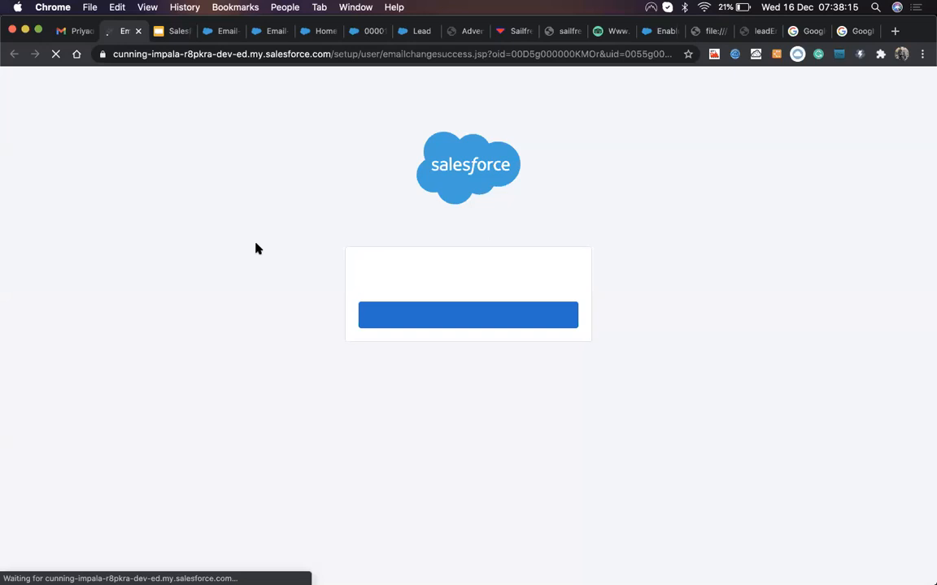
pyautogui.click(397, 326)
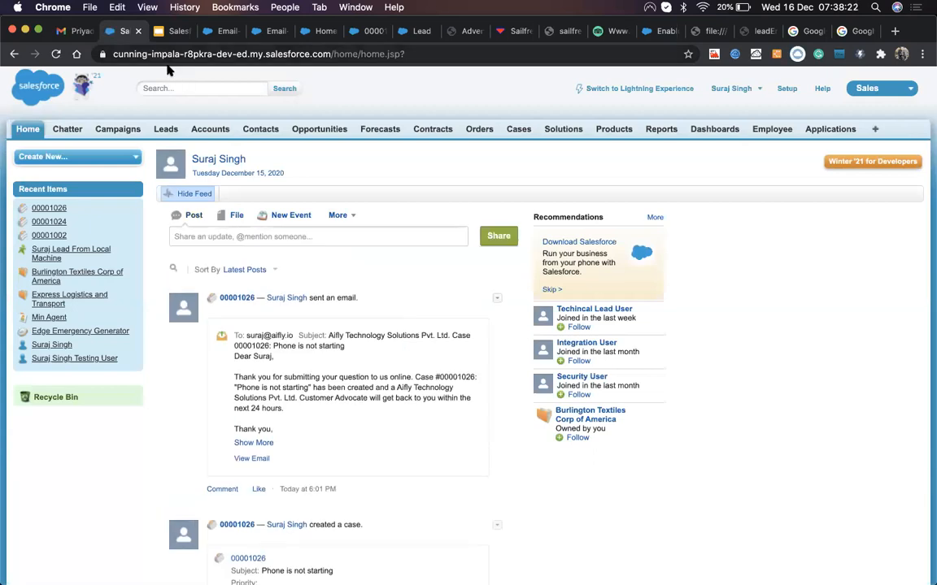
# Step: Return to the Email-to-Case Settings tab and confirm the Email2Case routing address shows Verified
pyautogui.click(364, 31)
pyautogui.hotkey('ctrl', 'Tab')
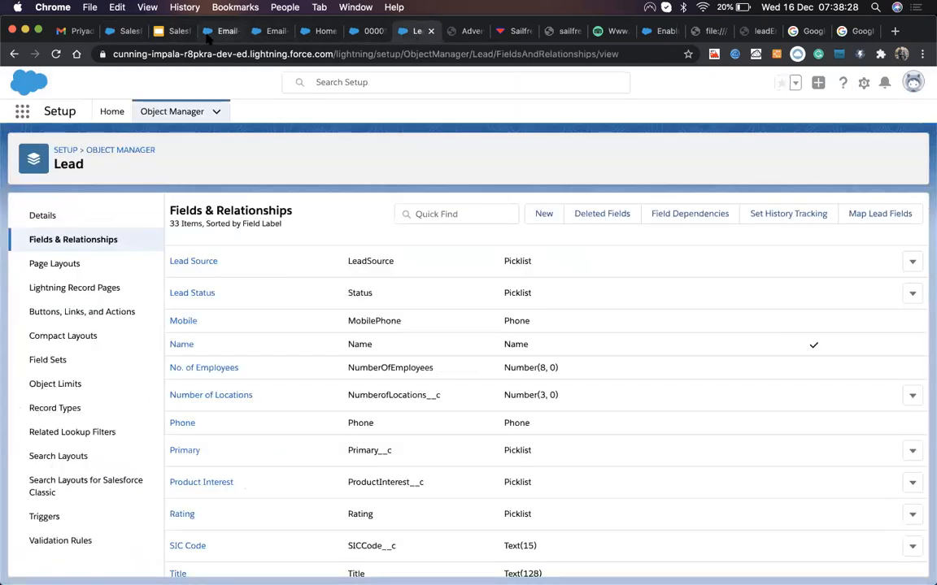
pyautogui.click(213, 32)
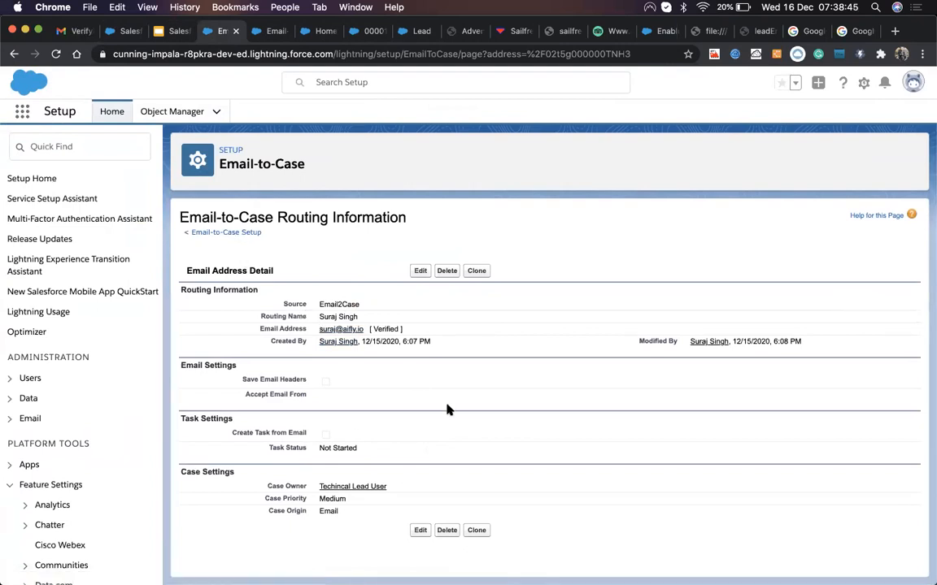
pyautogui.press('super+Left')
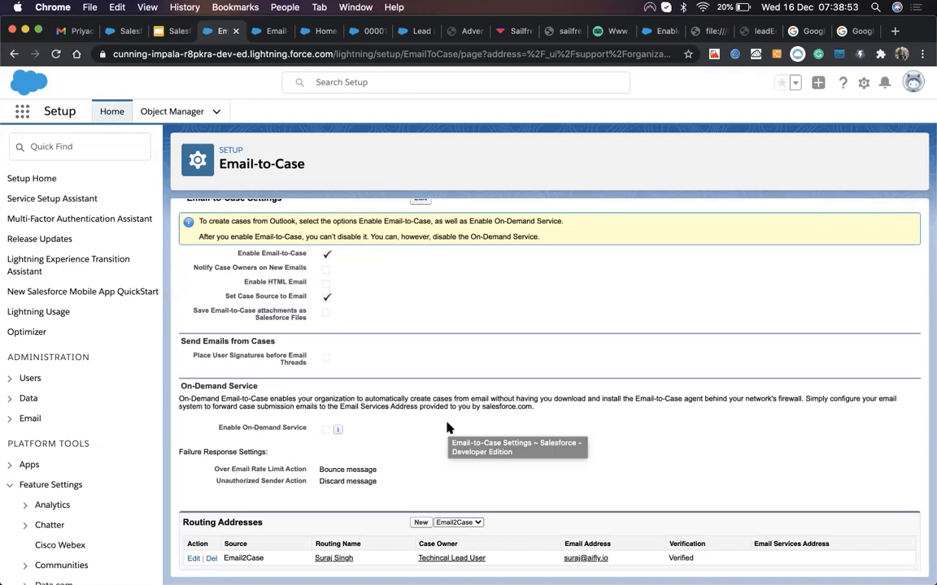
pyautogui.click(467, 522)
pyautogui.click(472, 522)
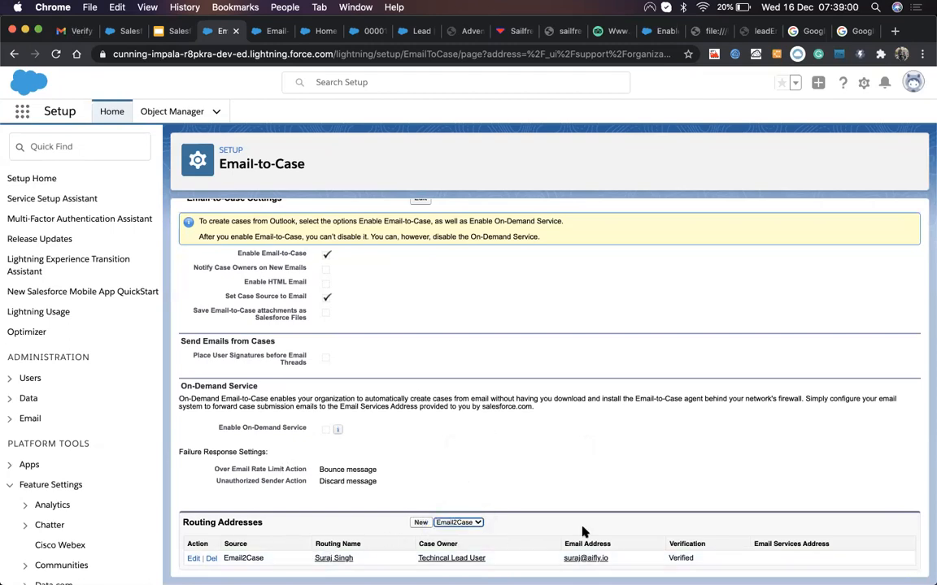
pyautogui.click(332, 559)
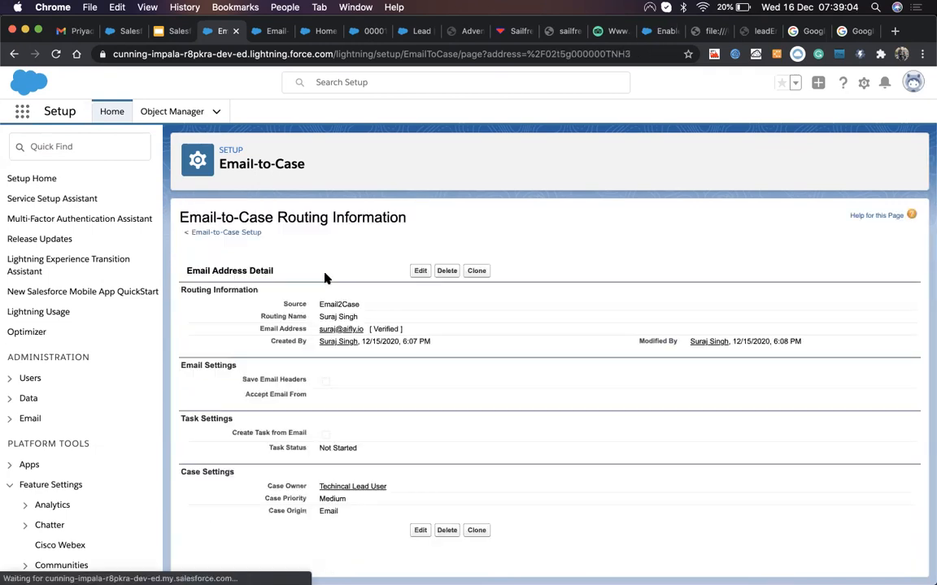
pyautogui.click(419, 270)
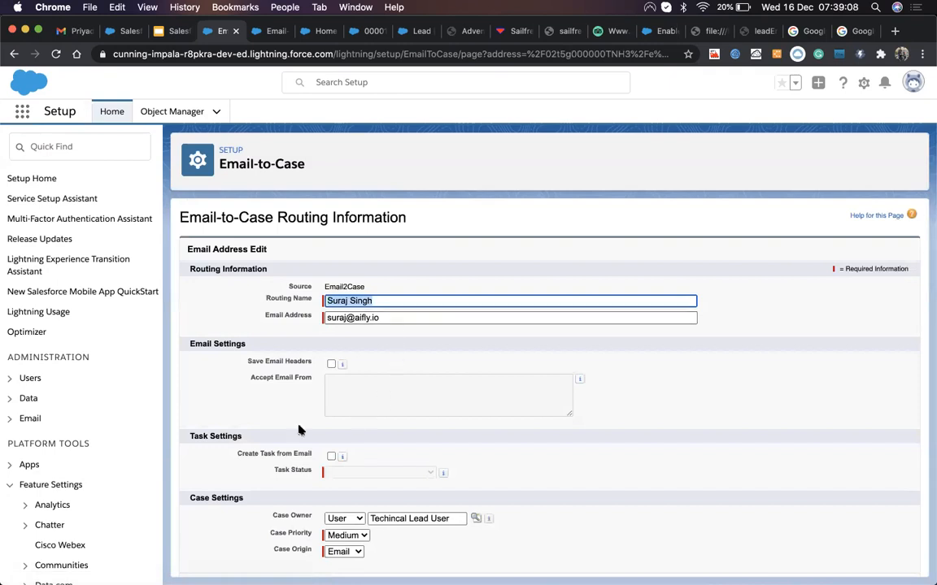
pyautogui.scroll(-1, 299, 430)
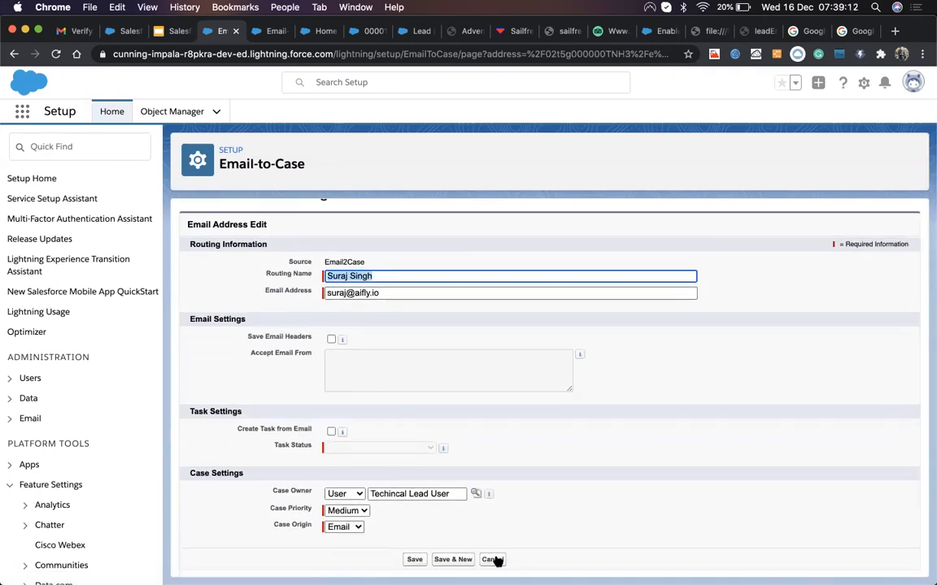
pyautogui.click(492, 560)
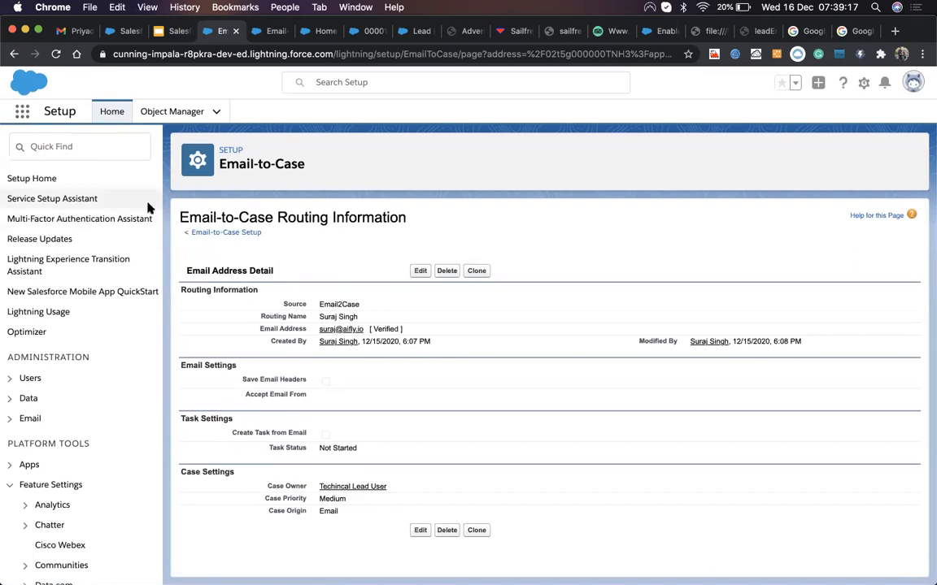
pyautogui.click(230, 233)
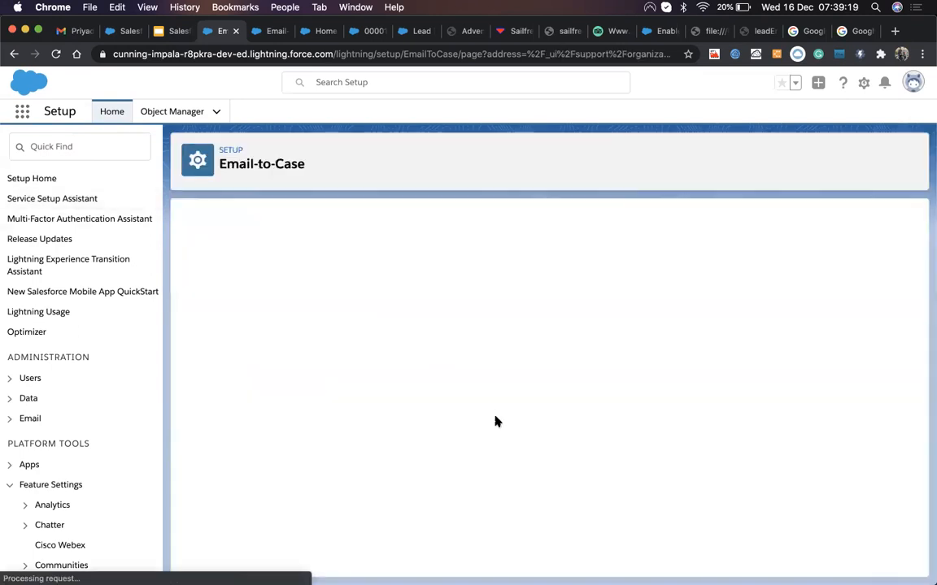
pyautogui.scroll(-2, 567, 518)
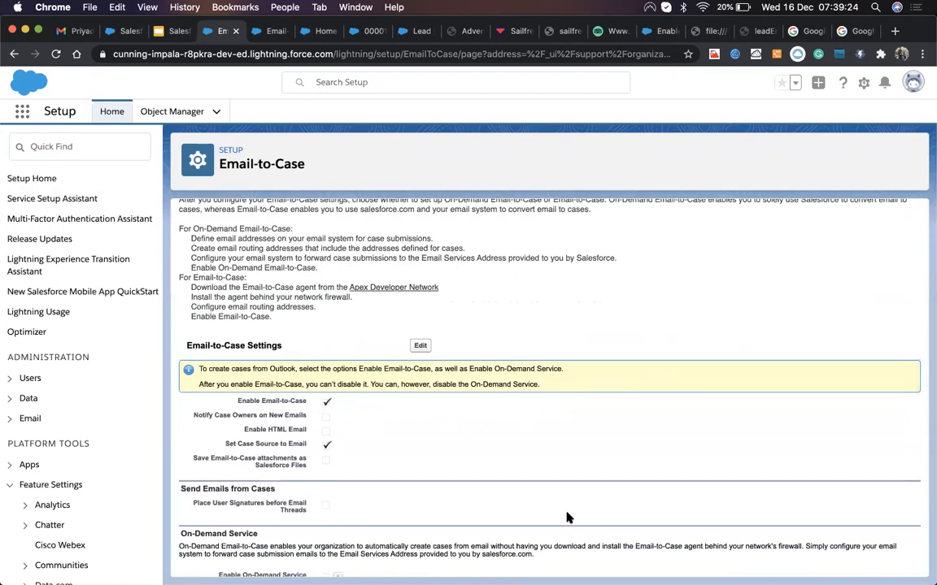
pyautogui.scroll(-4, 567, 518)
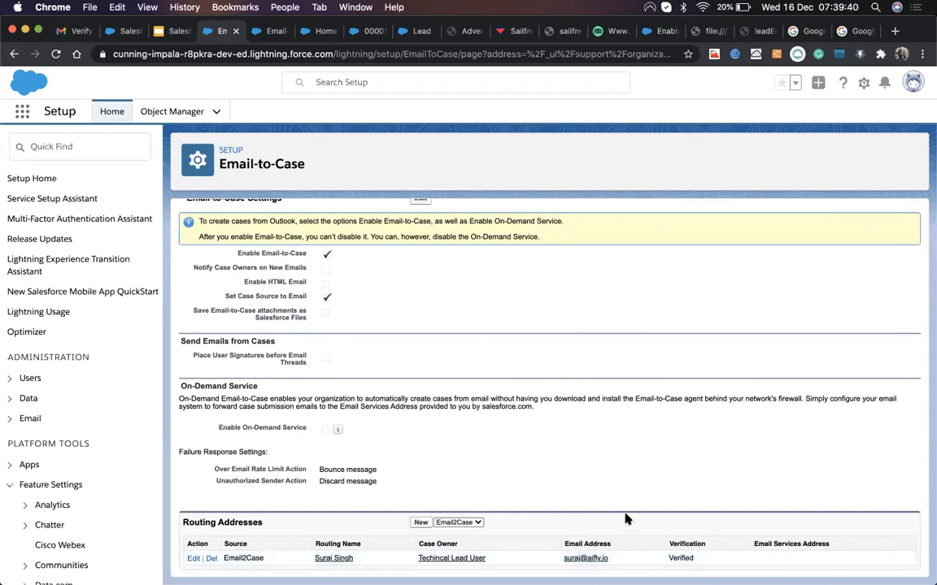
pyautogui.scroll(5, 231, 221)
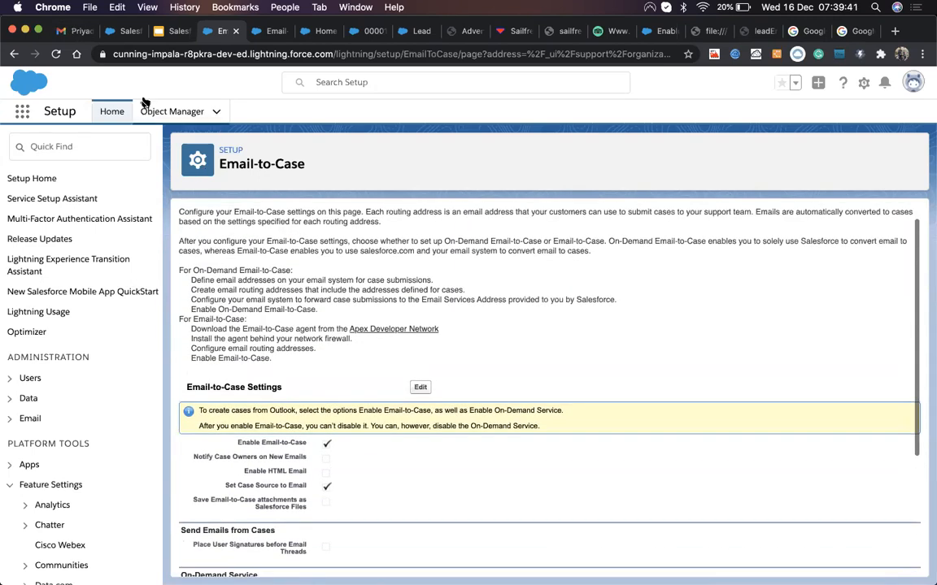
pyautogui.click(360, 33)
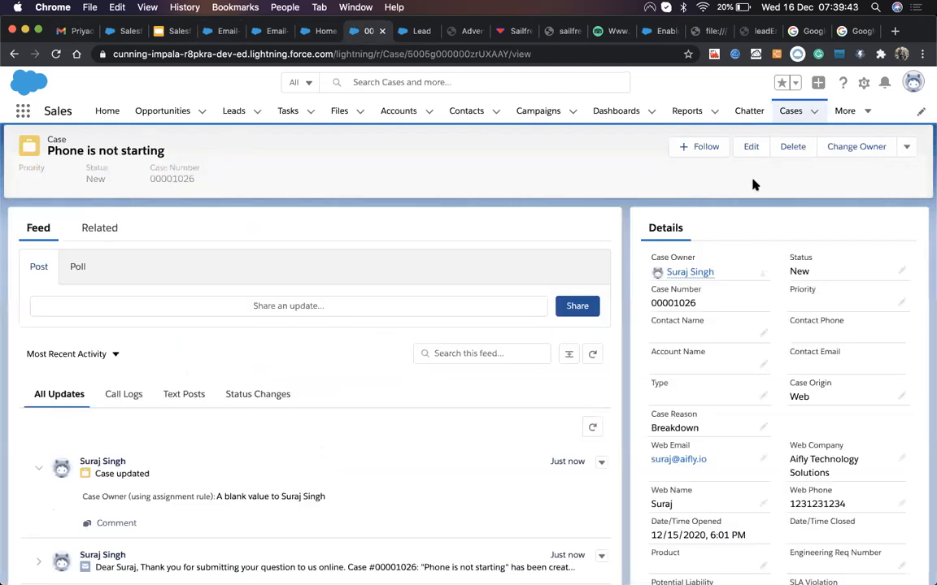
pyautogui.click(789, 108)
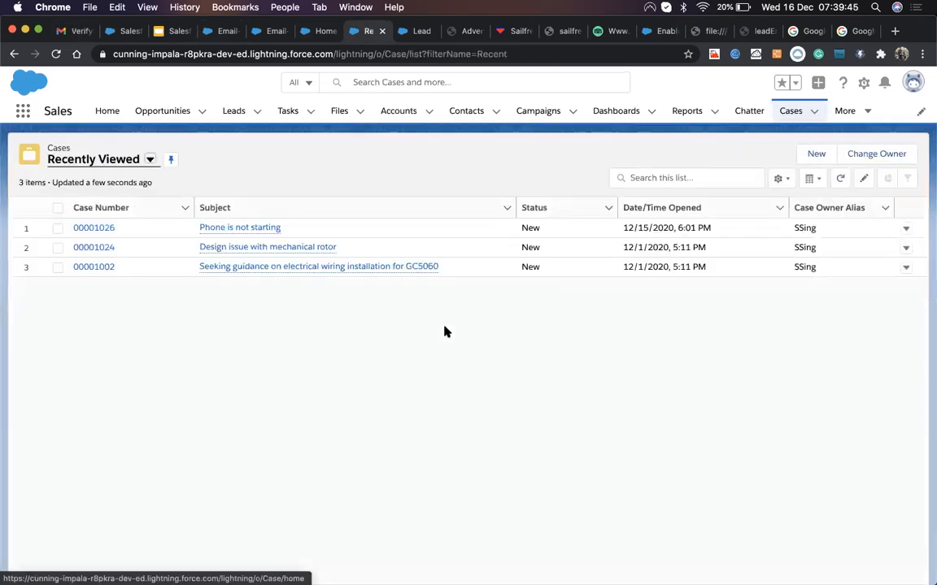
pyautogui.click(98, 164)
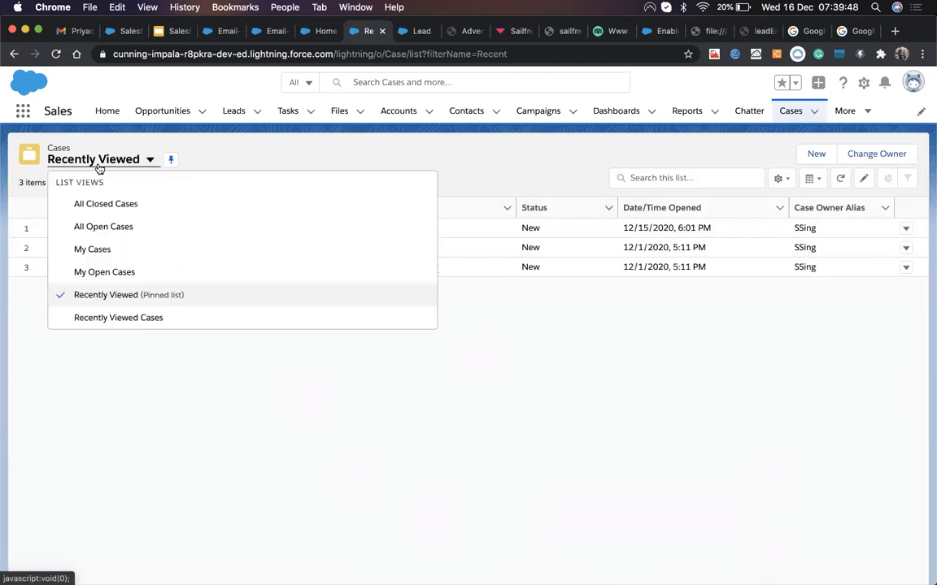
pyautogui.click(100, 227)
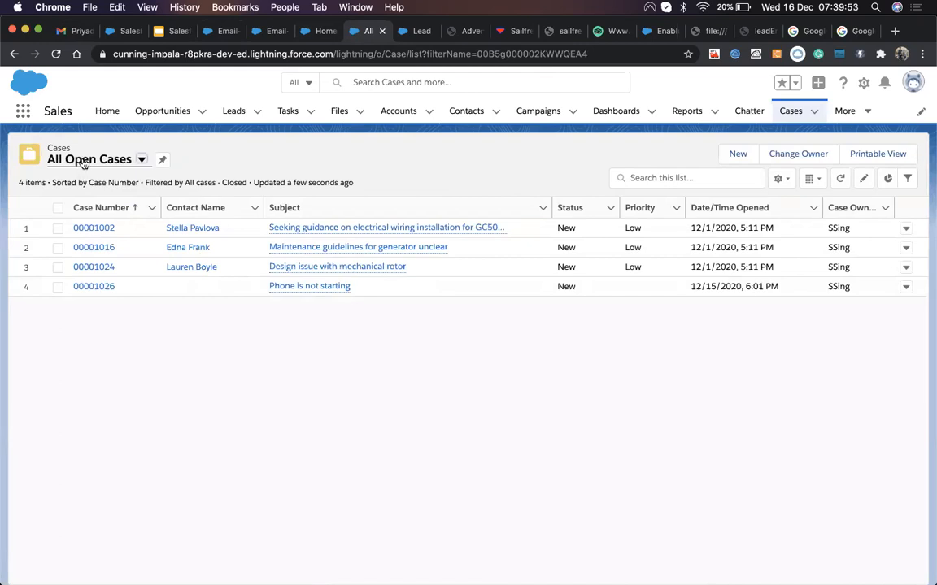
pyautogui.click(84, 161)
pyautogui.click(85, 203)
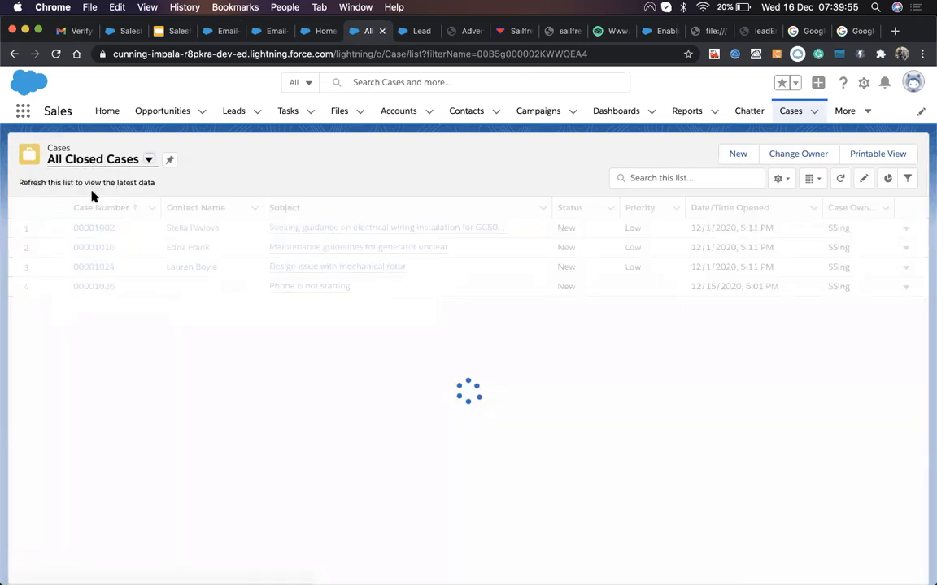
pyautogui.scroll(-4, 180, 468)
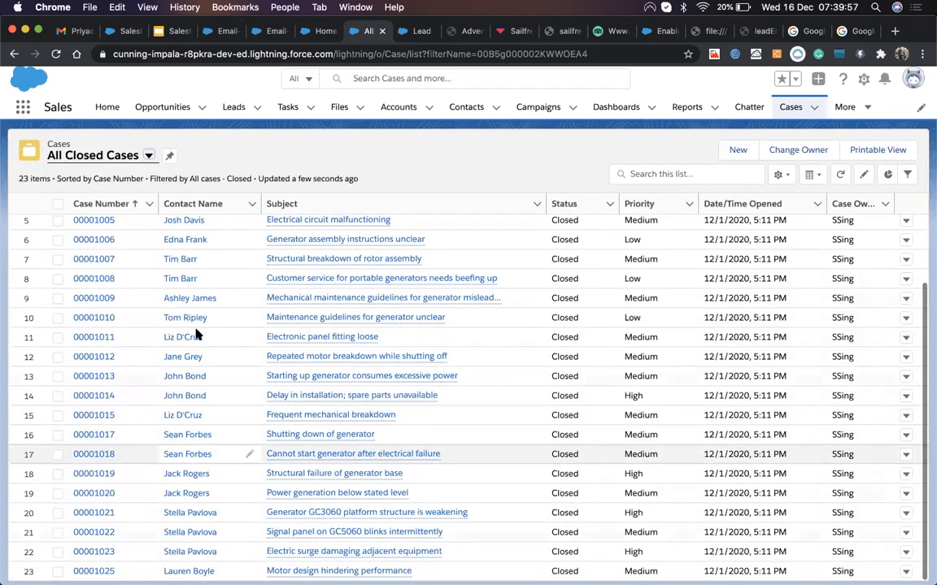
pyautogui.scroll(1, 218, 419)
pyautogui.scroll(3, 217, 418)
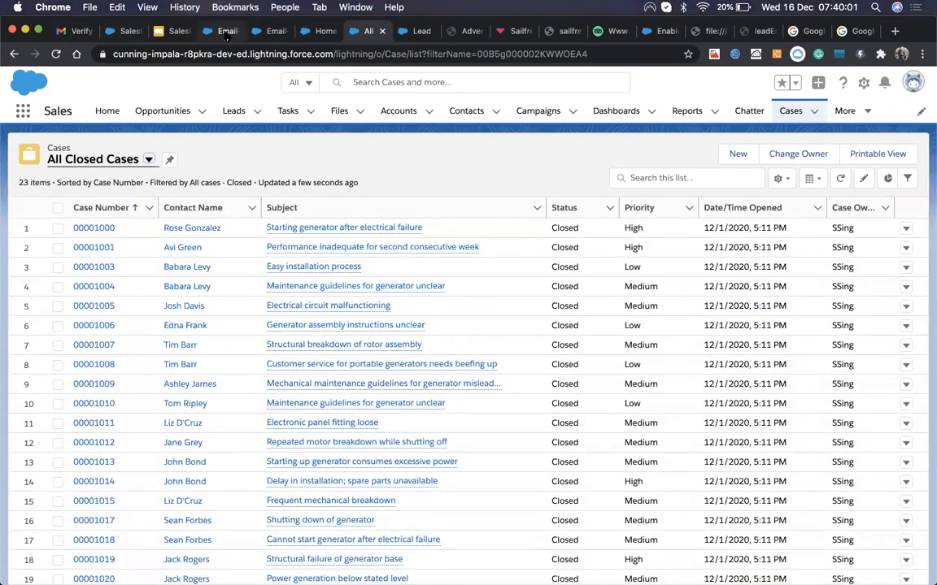
pyautogui.click(226, 33)
pyautogui.scroll(-5, 356, 384)
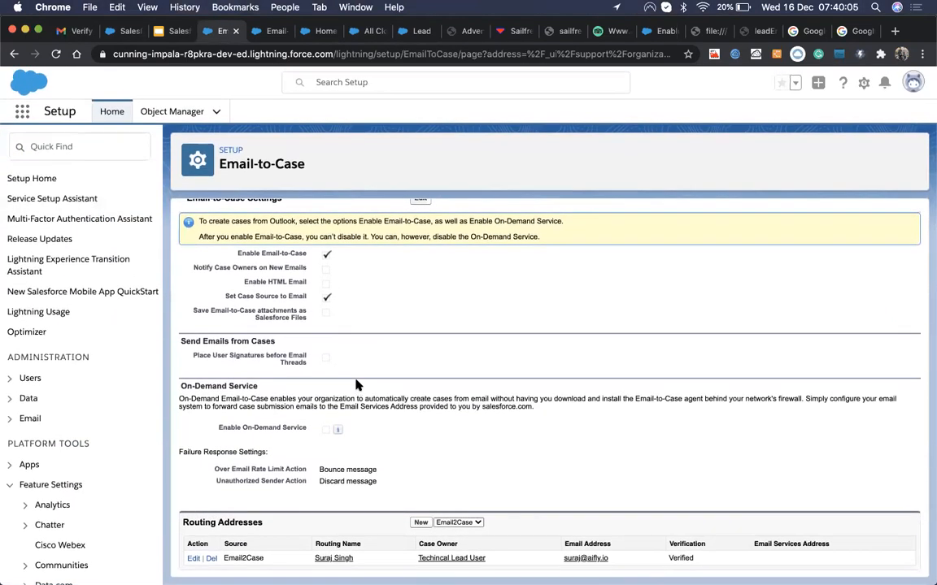
pyautogui.scroll(1, 355, 382)
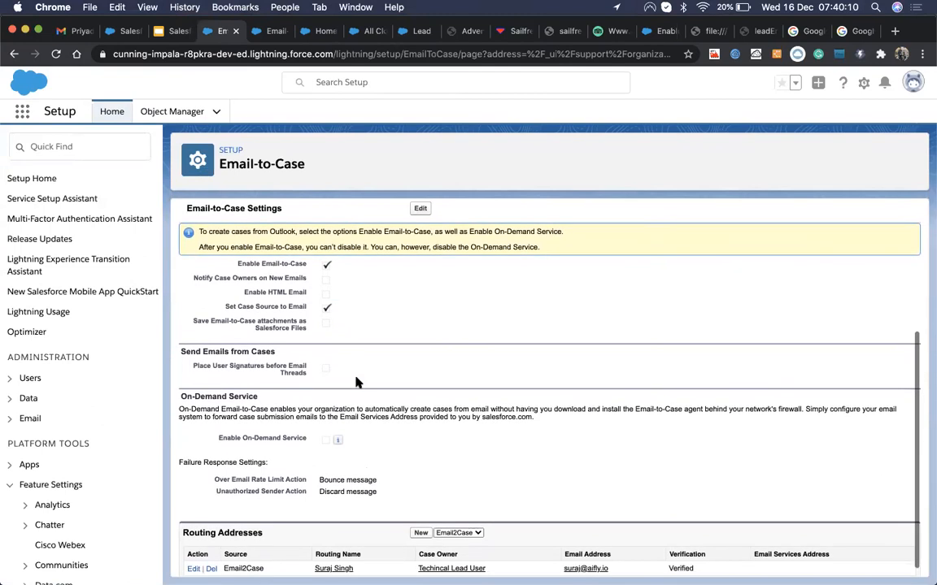
pyautogui.scroll(-1, 378, 398)
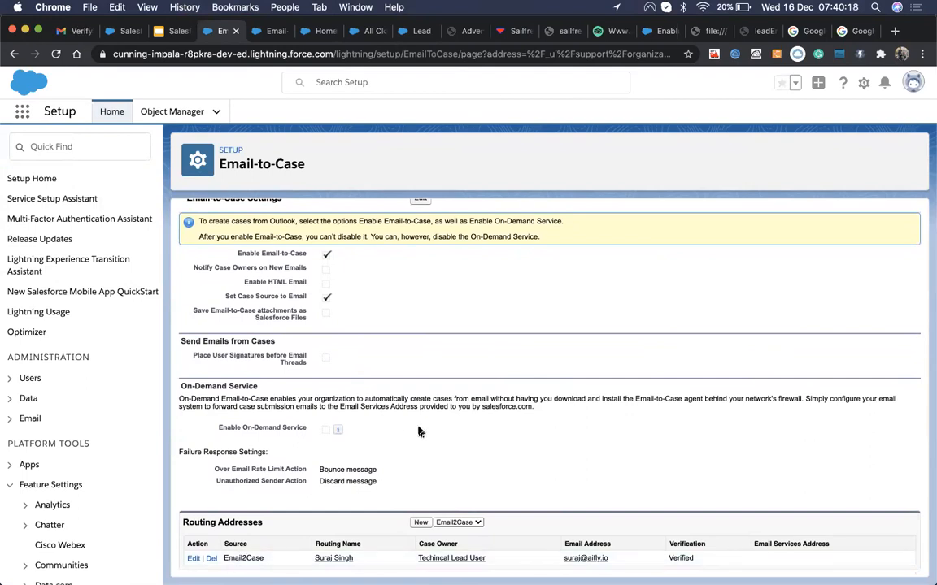
# Step: Search Google for 'email-to-case in salesforce' and bring up the Set Up Email-to-Case article
pyautogui.click(803, 31)
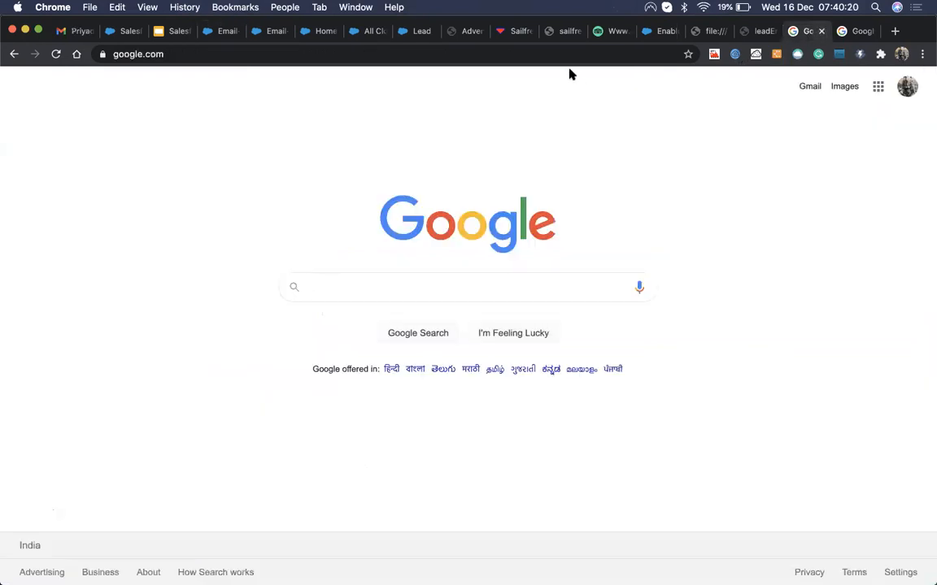
pyautogui.click(567, 58)
pyautogui.write('email ')
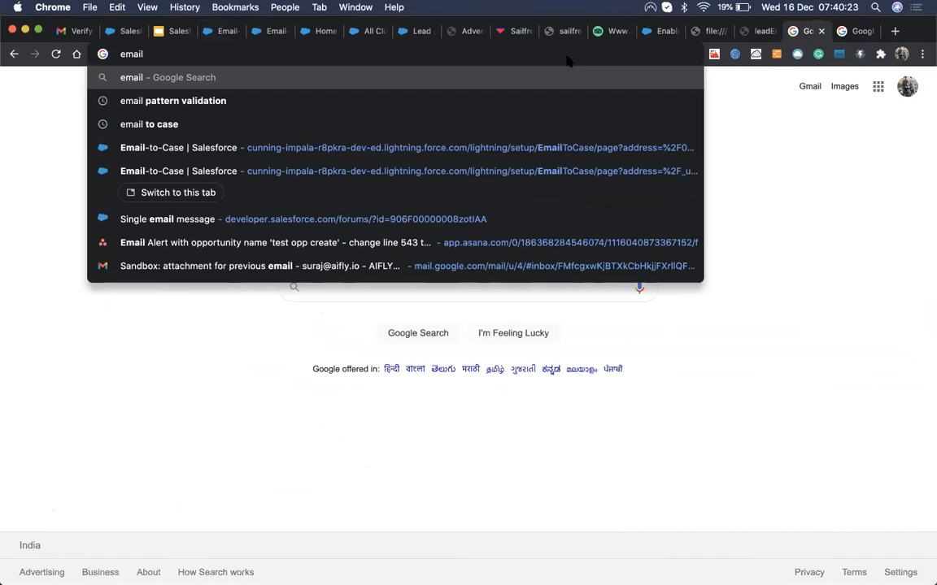
pyautogui.write('-t0')
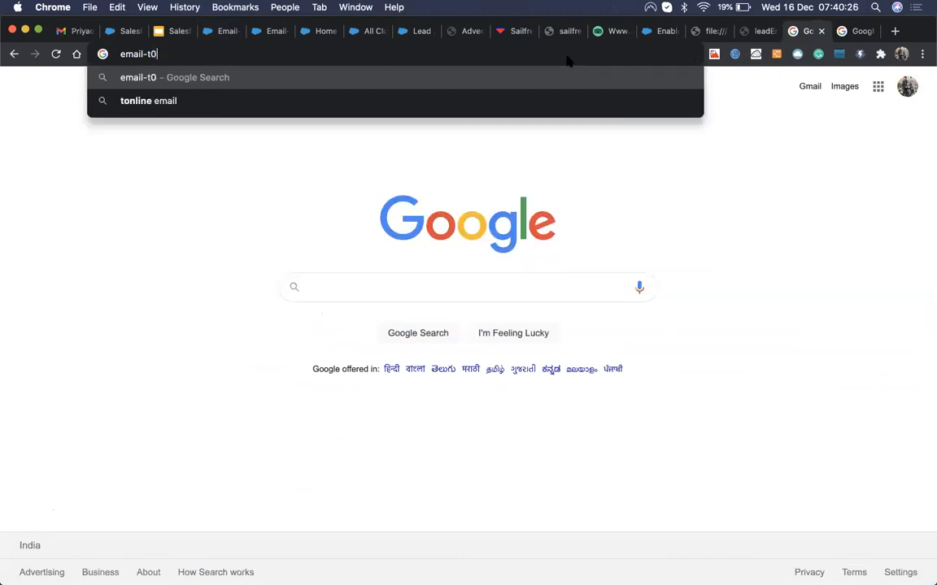
pyautogui.press('BackSpace')
pyautogui.write('o-case in sl')
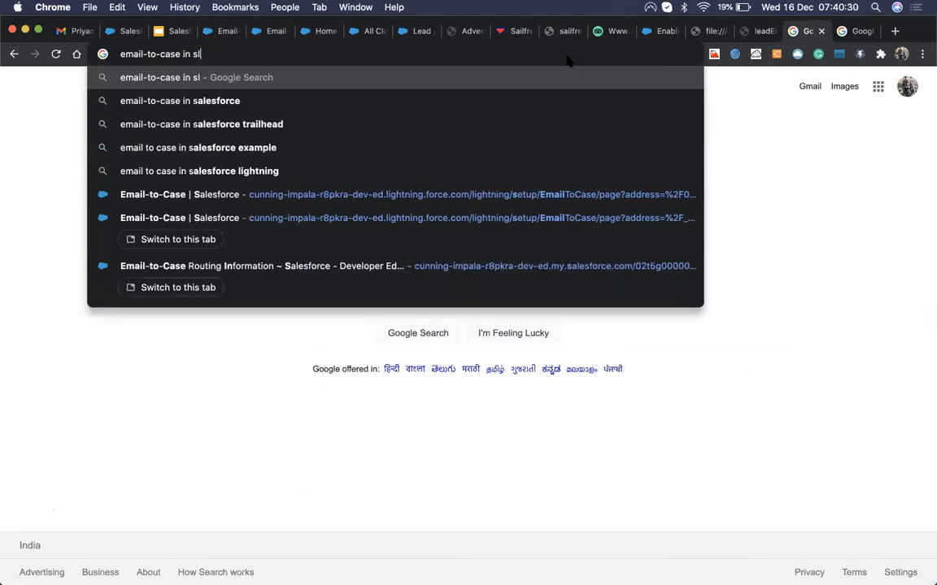
pyautogui.press('BackSpace')
pyautogui.write('alesforce')
pyautogui.press('Return')
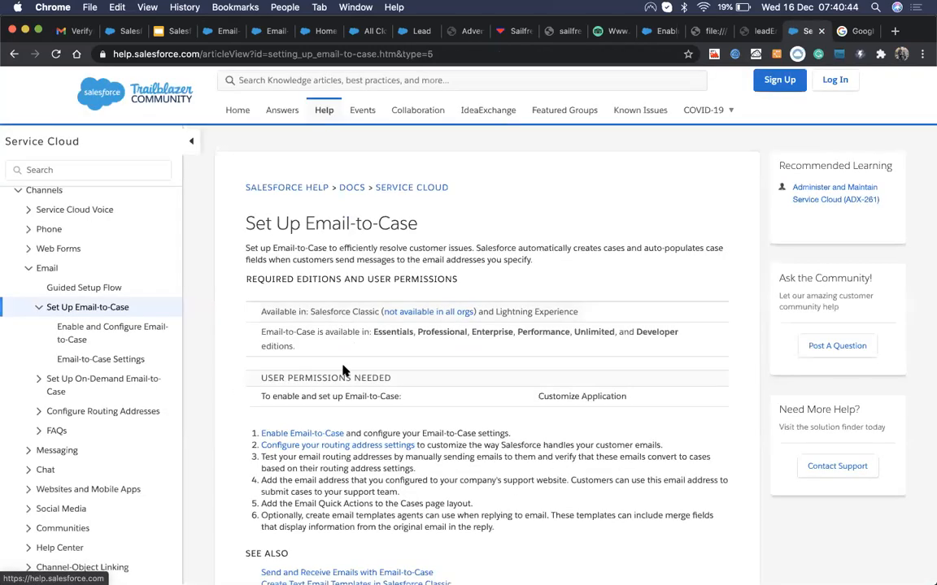
pyautogui.scroll(-5, 343, 370)
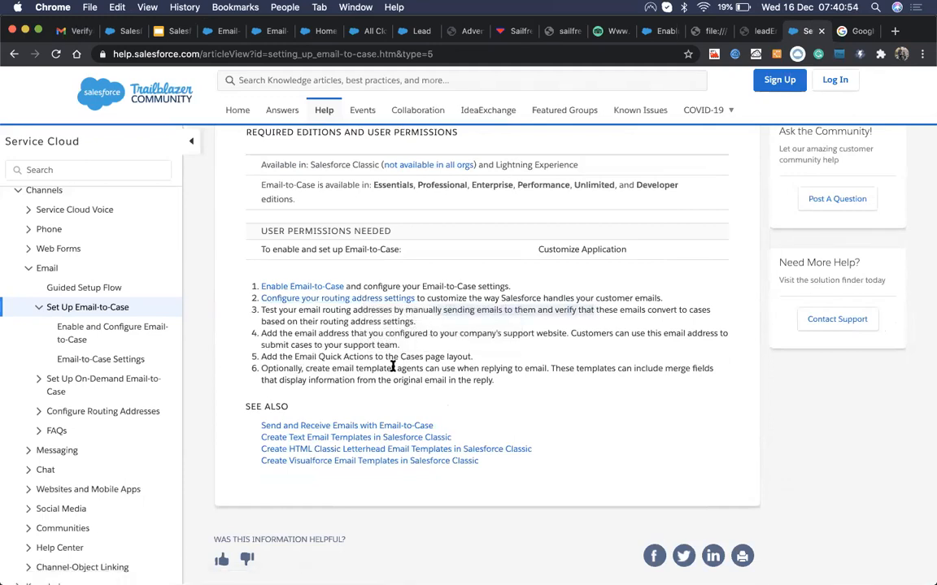
# Step: Send a 'Test SF Cases' email from Gmail to the routing address, then go to All Closed Cases
pyautogui.click(72, 31)
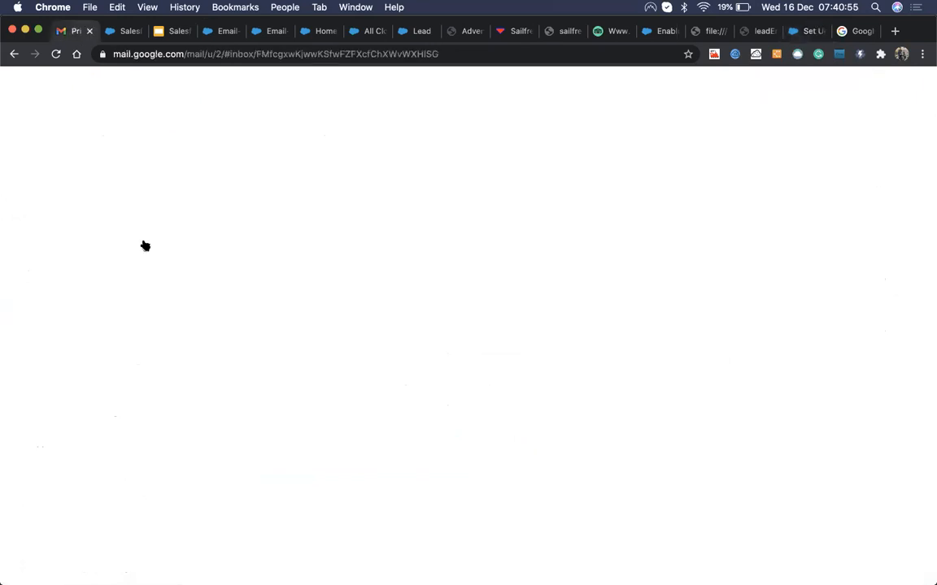
pyautogui.click(65, 140)
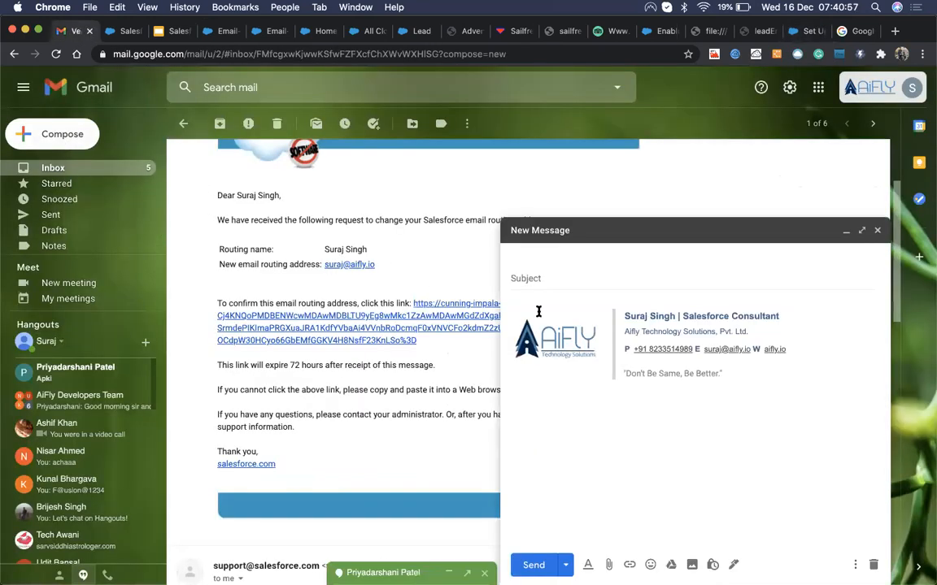
pyautogui.write('sura')
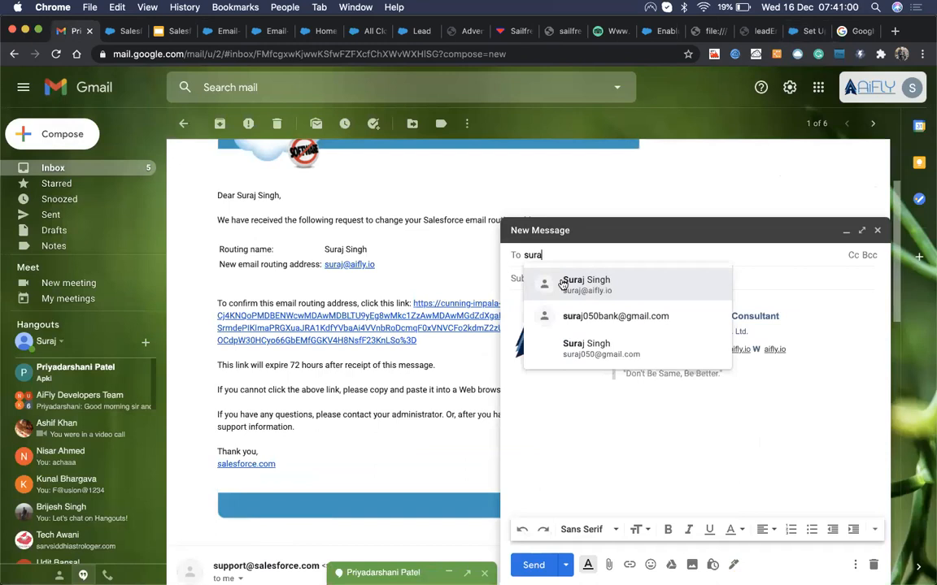
pyautogui.press('Tab')
pyautogui.write('T')
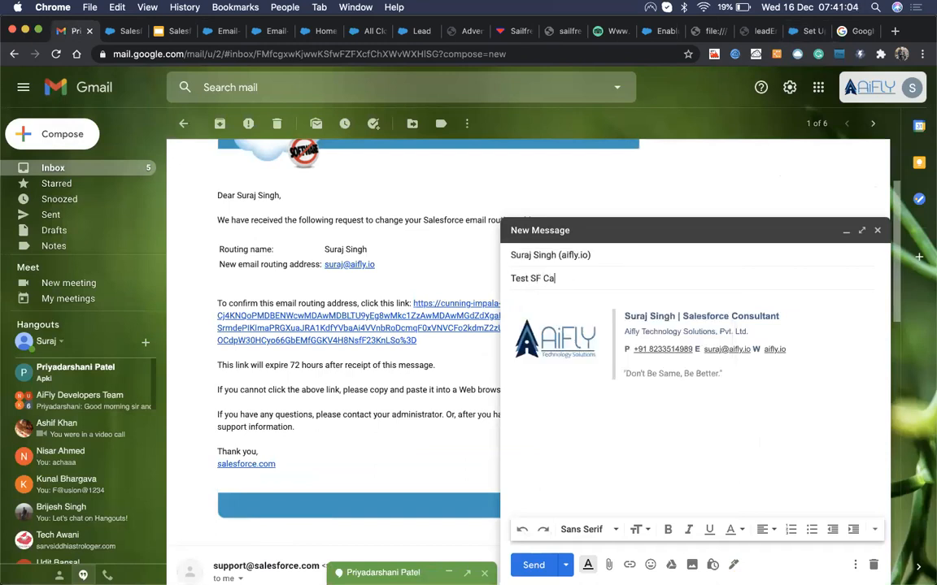
pyautogui.click(533, 564)
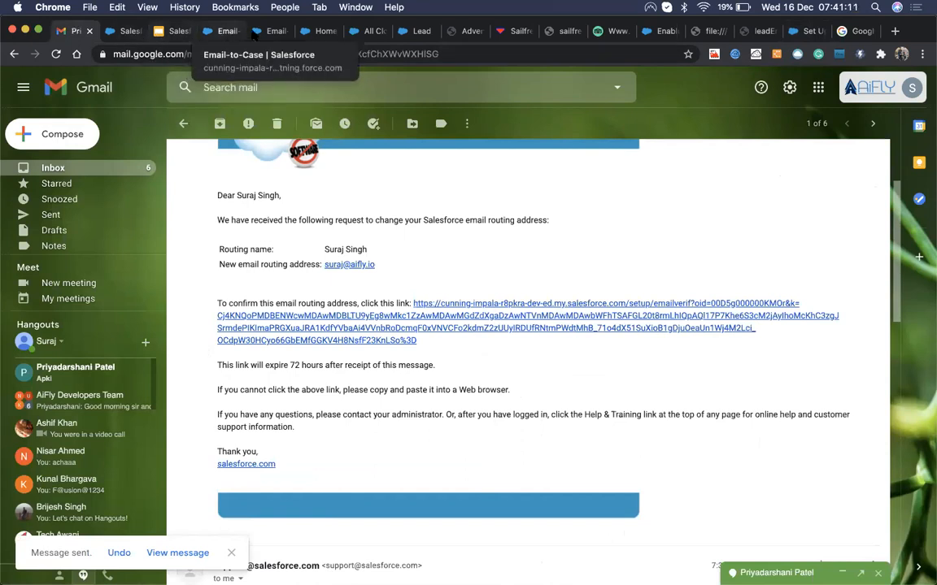
pyautogui.click(316, 36)
pyautogui.hotkey('ctrl', 'Tab')
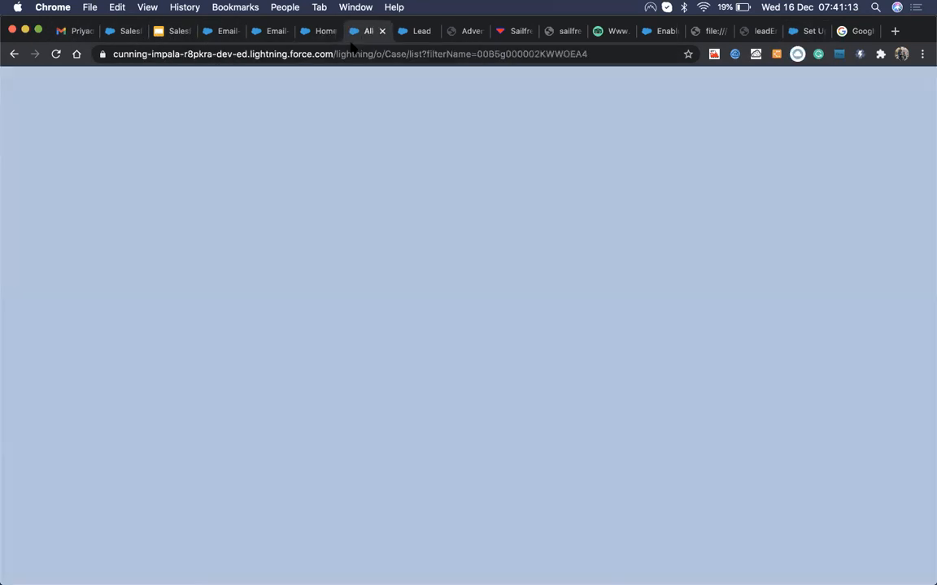
# Step: Switch the Cases list to All Open Cases and reload it to spot the new case
pyautogui.click(789, 111)
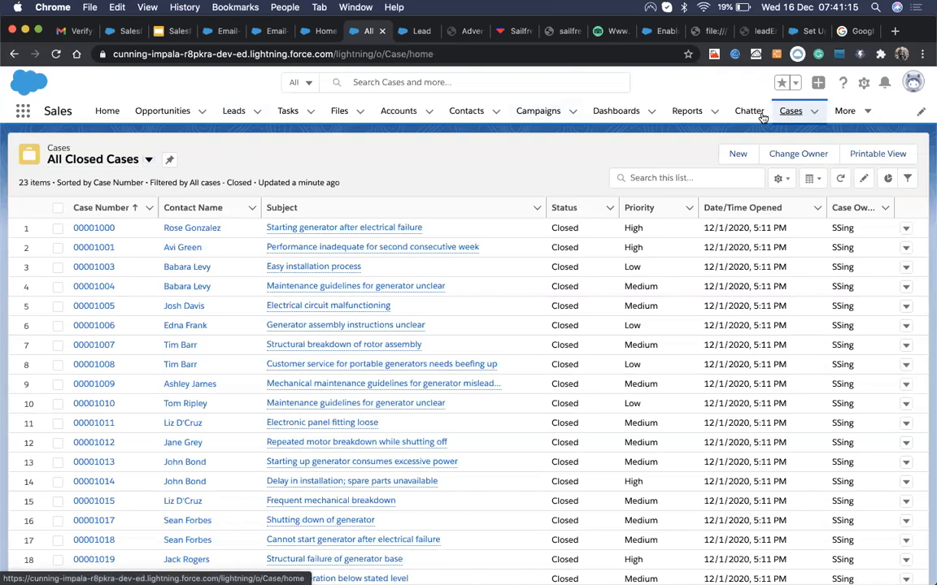
pyautogui.click(104, 158)
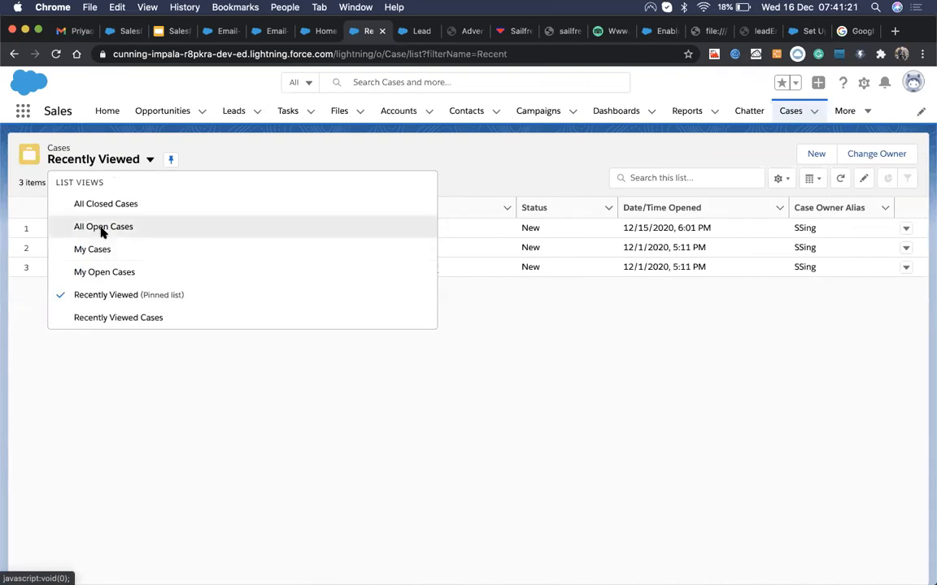
pyautogui.click(103, 228)
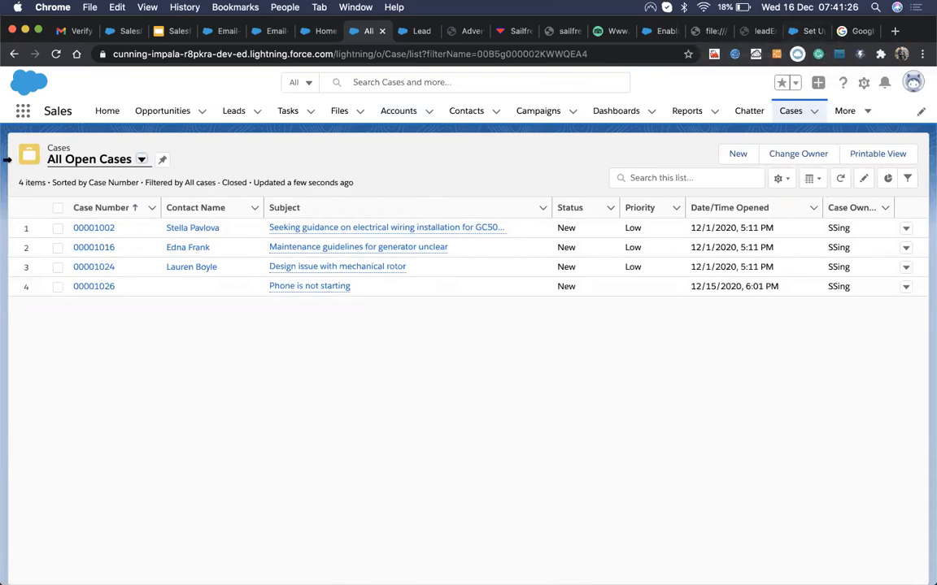
pyautogui.click(108, 166)
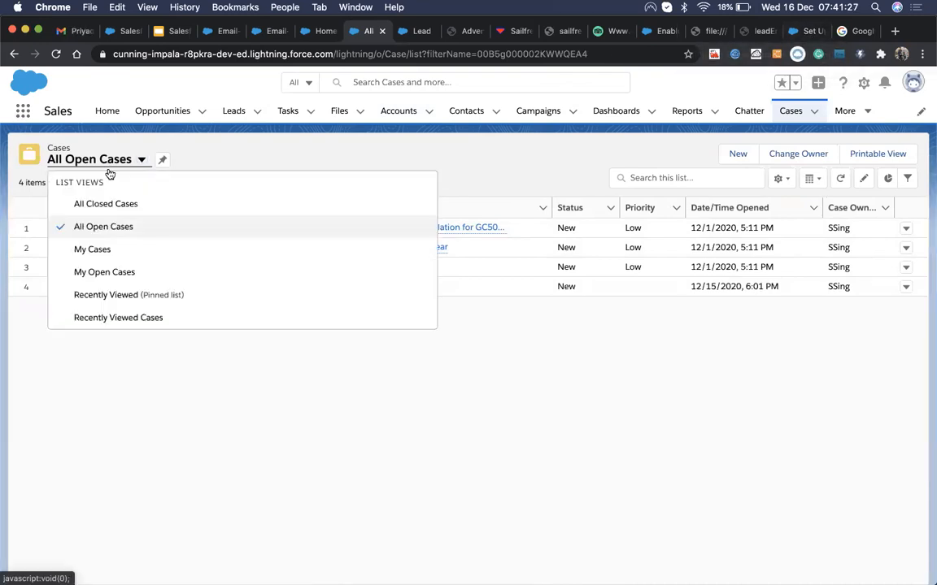
pyautogui.click(93, 226)
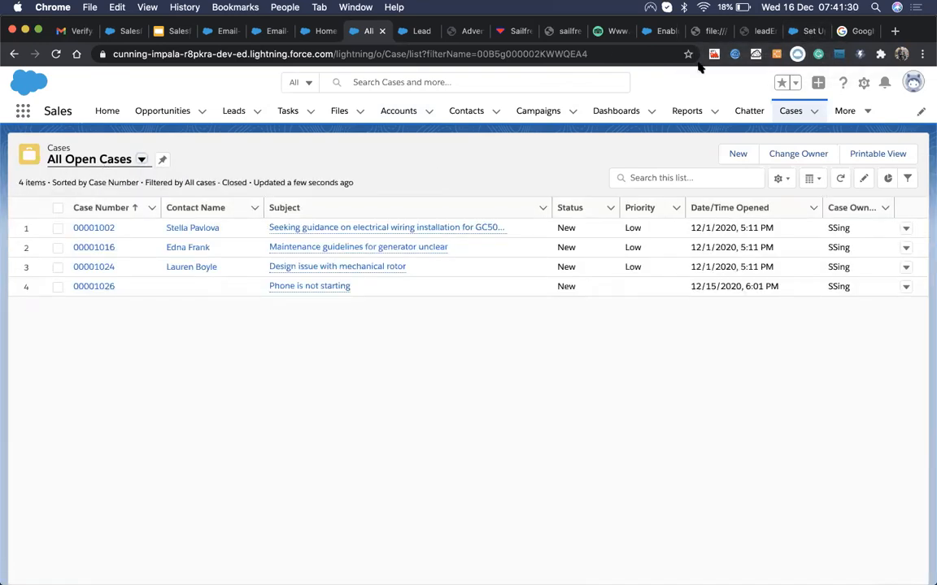
pyautogui.click(764, 31)
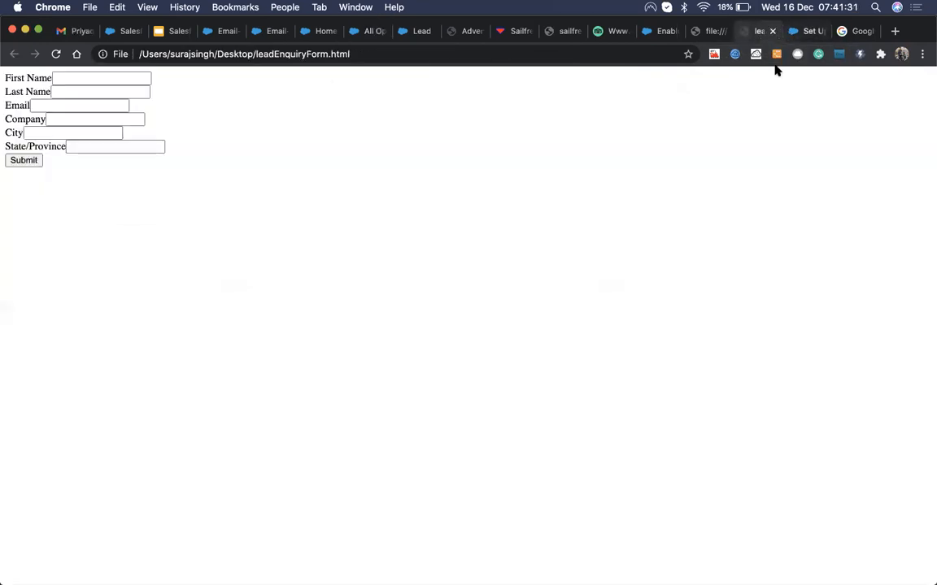
# Step: Open the routing address settings article in a new tab after highlighting the remaining setup steps
pyautogui.click(805, 31)
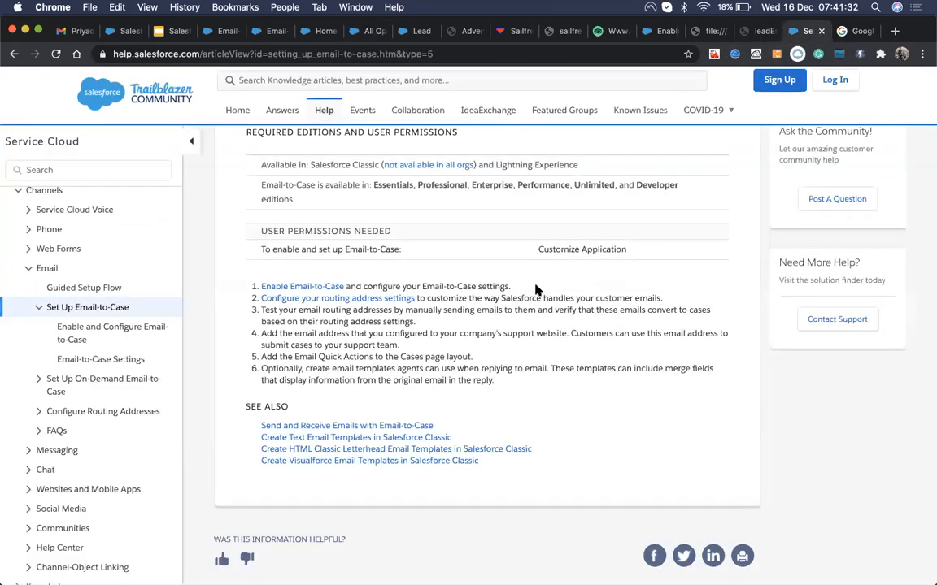
pyautogui.keyDown('super'); pyautogui.click(382, 298); pyautogui.keyUp('super')
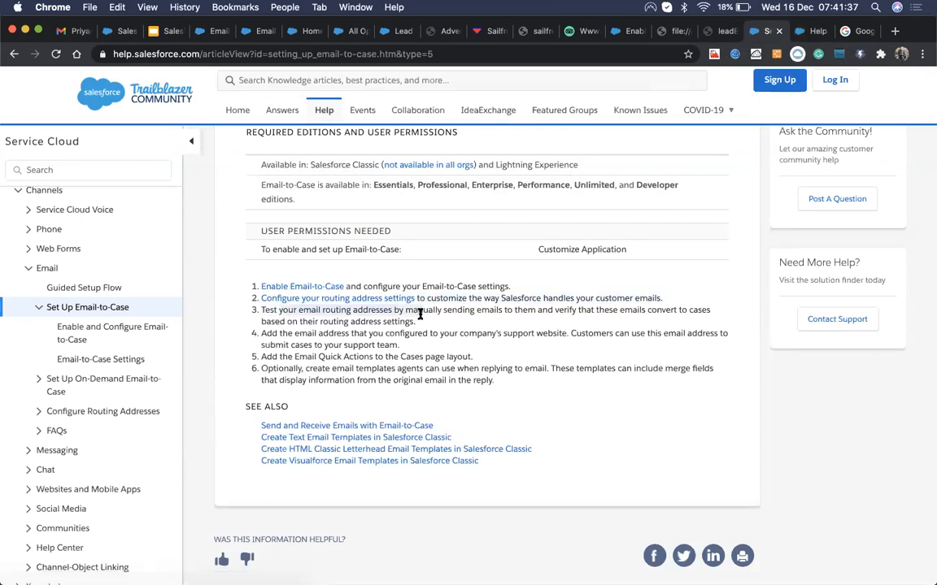
pyautogui.moveTo(579, 310); pyautogui.dragTo(577, 318)
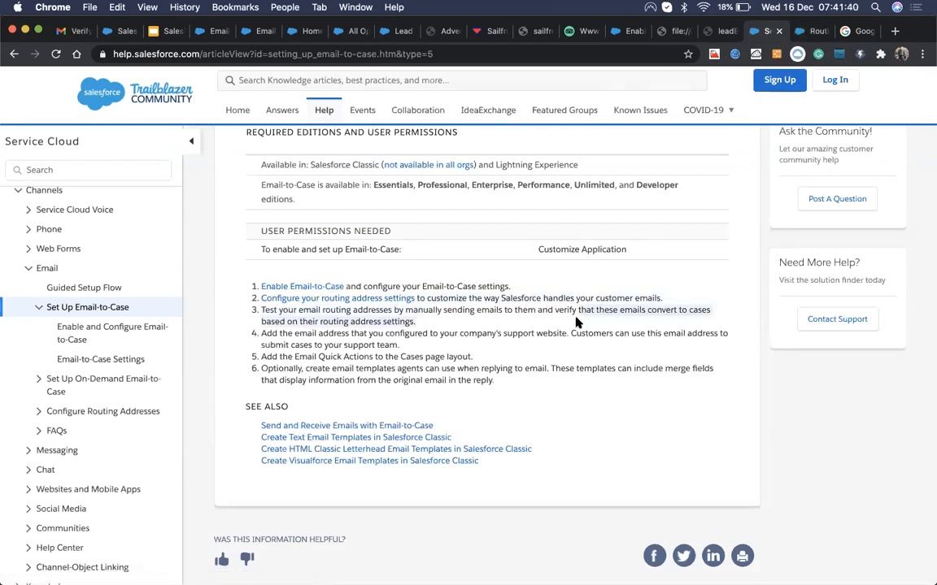
pyautogui.moveTo(291, 334); pyautogui.dragTo(360, 333)
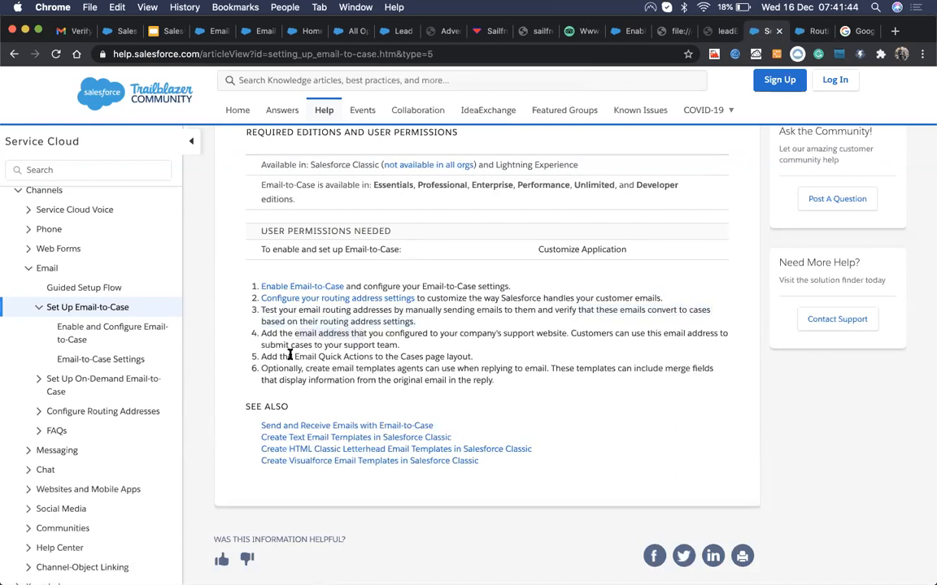
pyautogui.moveTo(292, 357); pyautogui.dragTo(419, 362)
pyautogui.moveTo(304, 369); pyautogui.dragTo(406, 369)
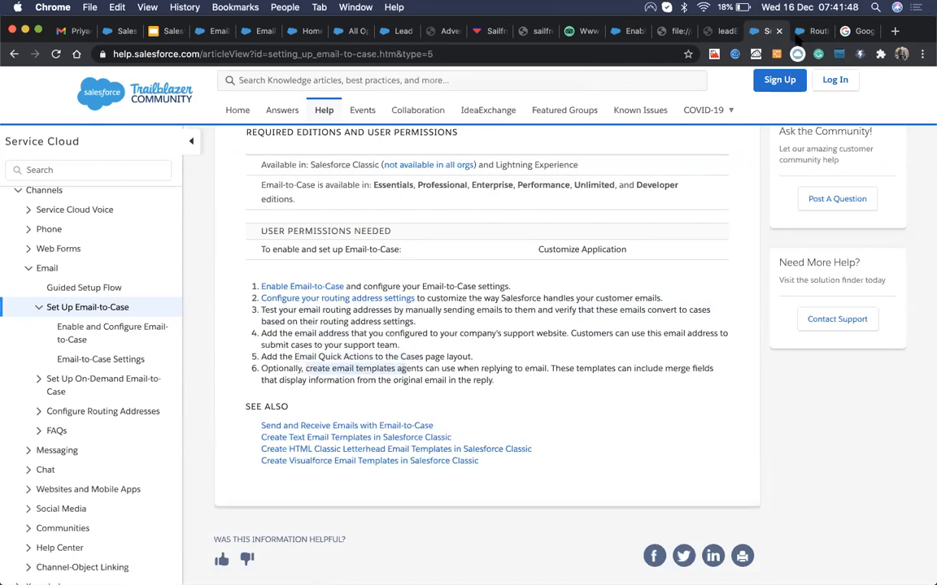
pyautogui.click(809, 33)
# Step: Scroll the routing settings table and follow the 'Working with Case Emails in Salesforce Classic' link
pyautogui.scroll(-3, 515, 342)
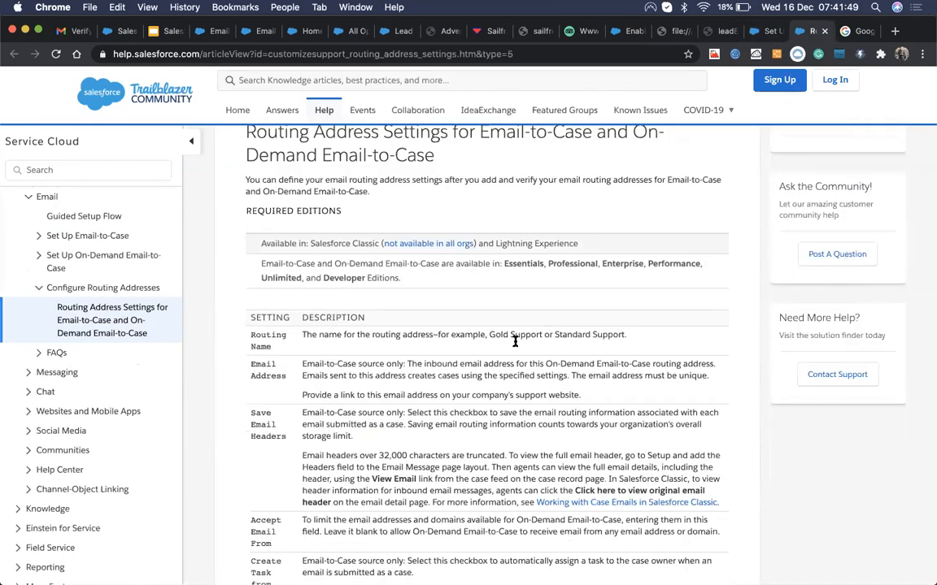
pyautogui.scroll(-3, 515, 341)
pyautogui.scroll(-6, 514, 341)
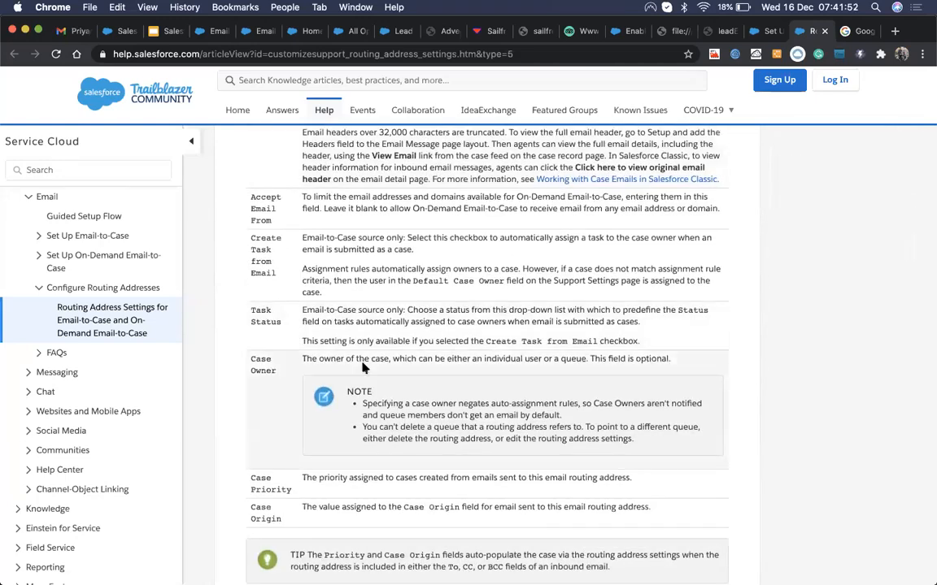
pyautogui.scroll(7, 340, 391)
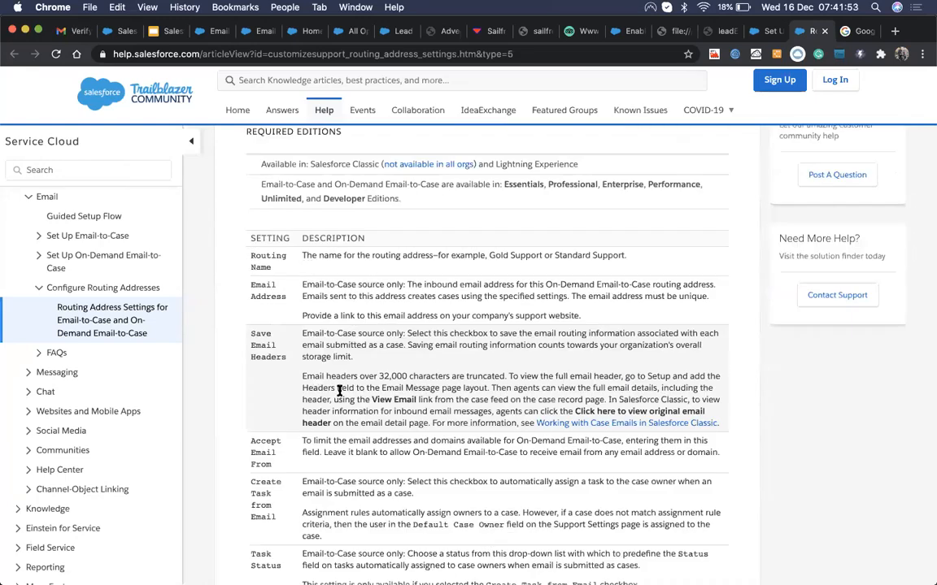
pyautogui.scroll(-1, 340, 391)
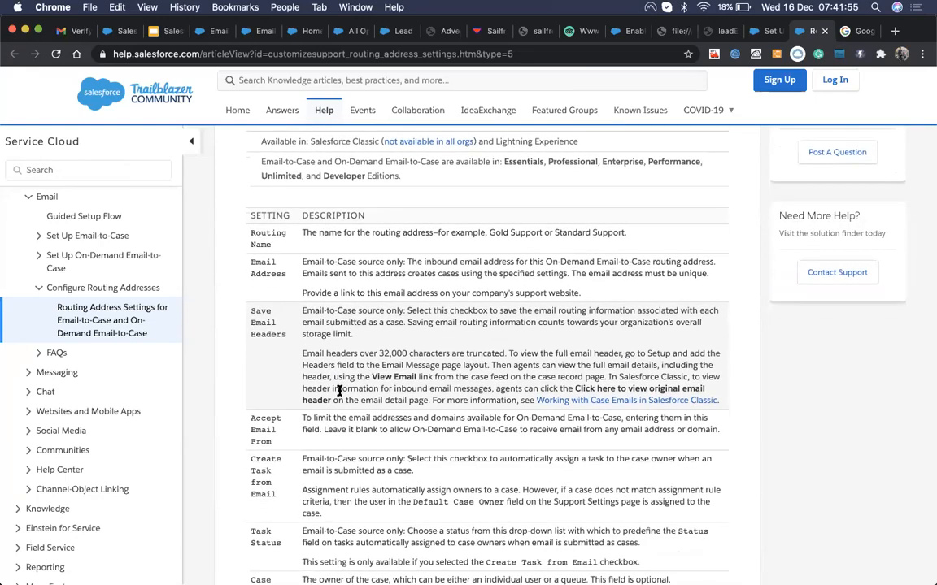
pyautogui.click(593, 398)
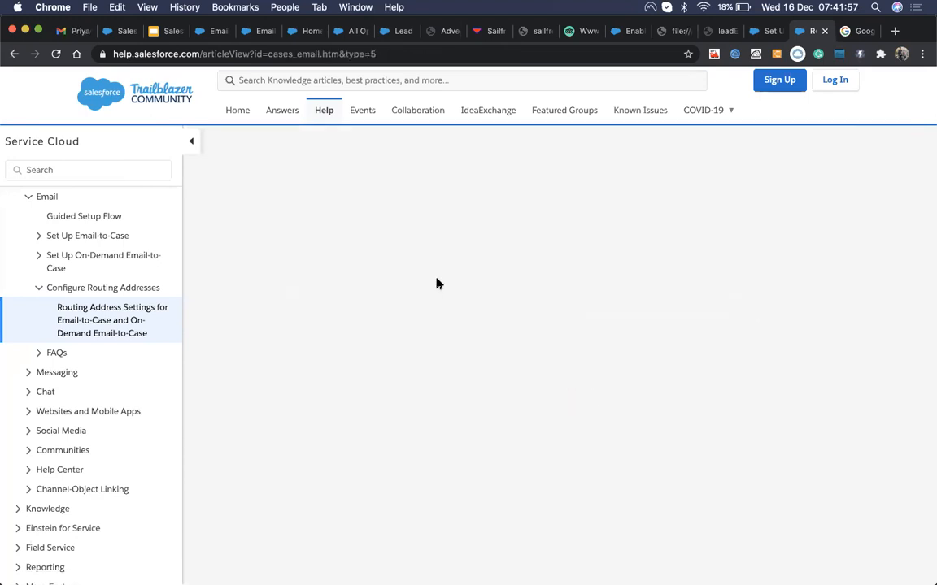
# Step: Read the case email actions and statuses, noting the no-reply sender example, then return to Set Up Email-to-Case
pyautogui.scroll(-5, 419, 452)
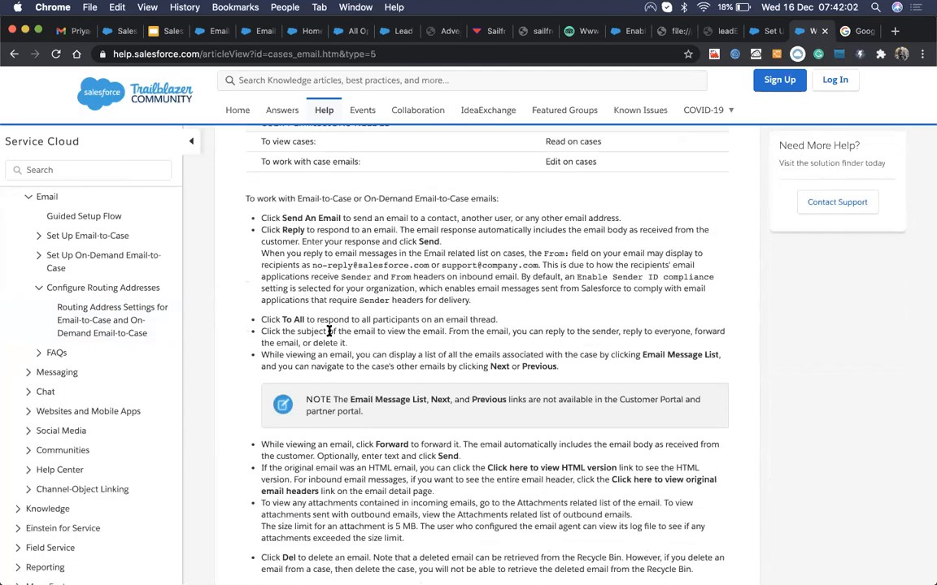
pyautogui.moveTo(313, 266); pyautogui.dragTo(413, 267)
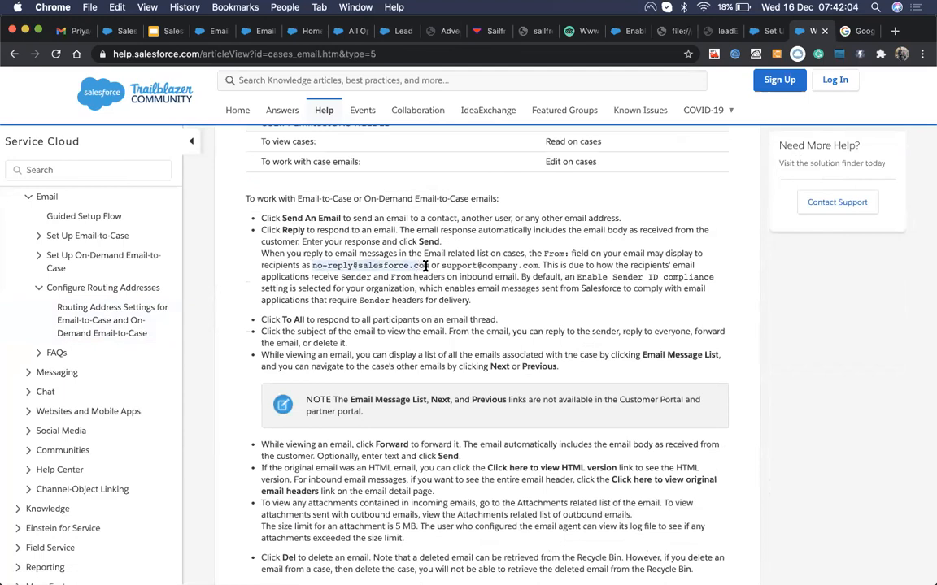
pyautogui.scroll(-1, 396, 389)
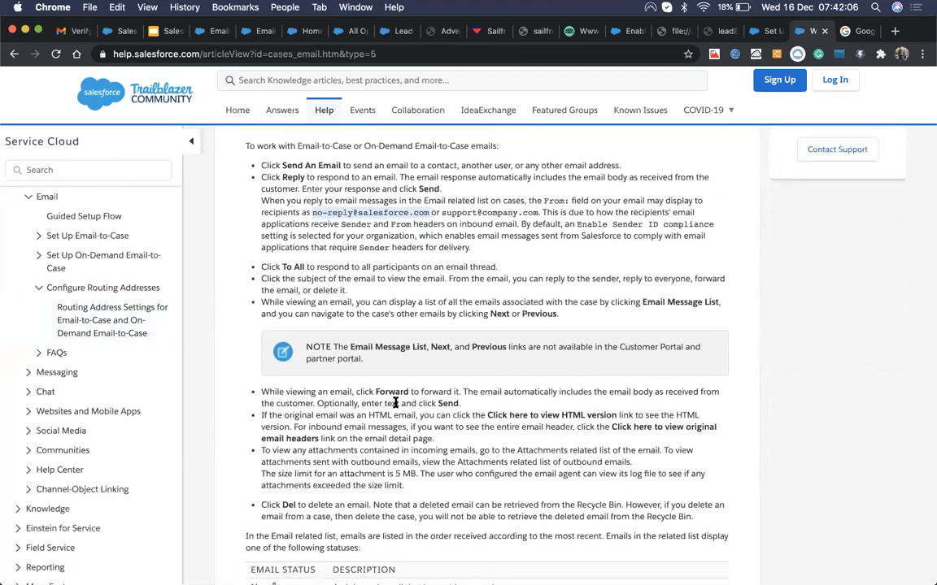
pyautogui.scroll(-3, 387, 470)
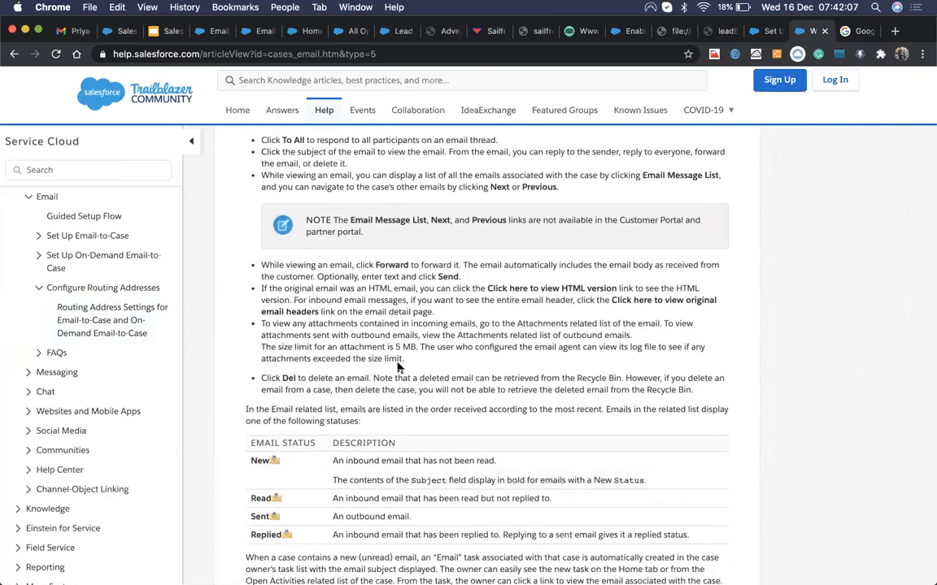
pyautogui.scroll(-3, 397, 367)
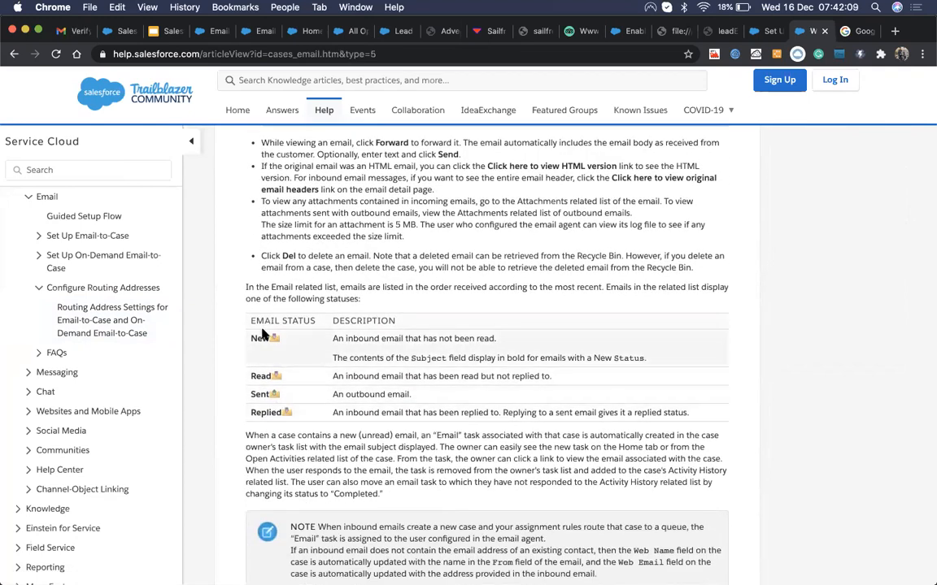
pyautogui.scroll(-5, 292, 424)
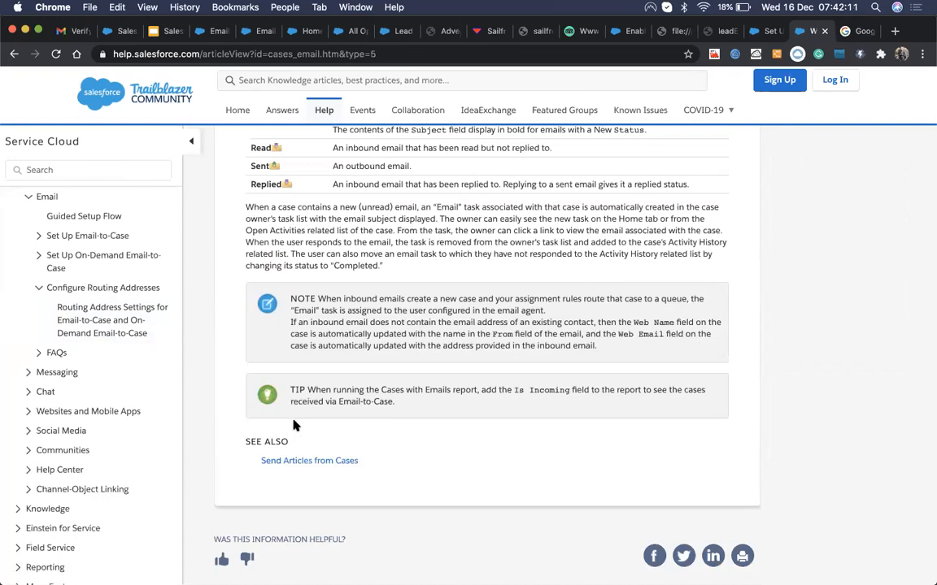
pyautogui.scroll(10, 295, 425)
pyautogui.scroll(-2, 294, 423)
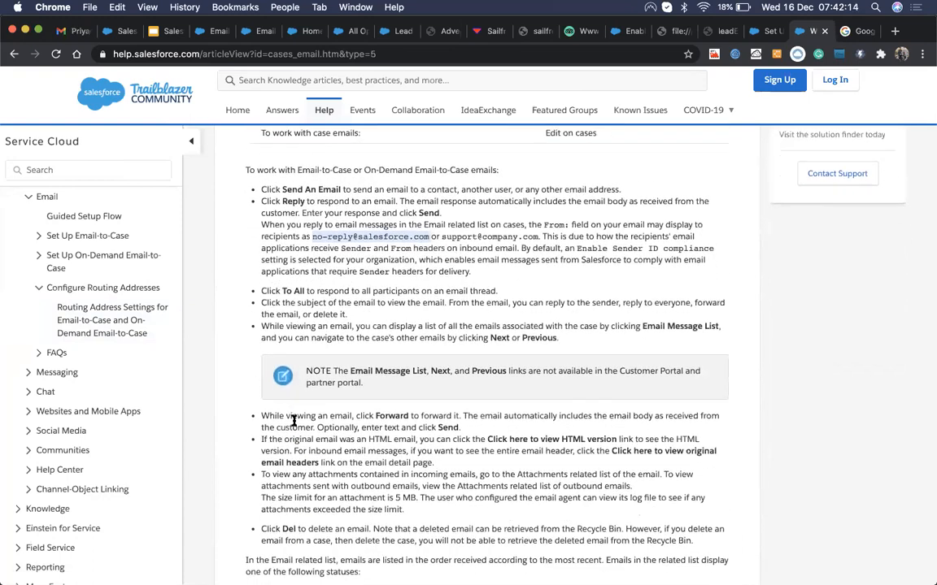
pyautogui.scroll(-1, 293, 420)
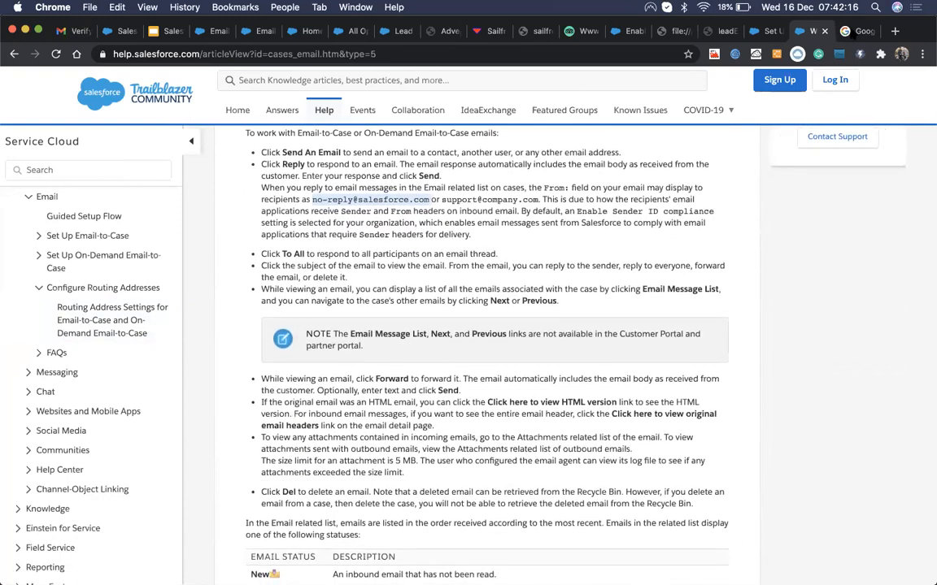
pyautogui.click(756, 33)
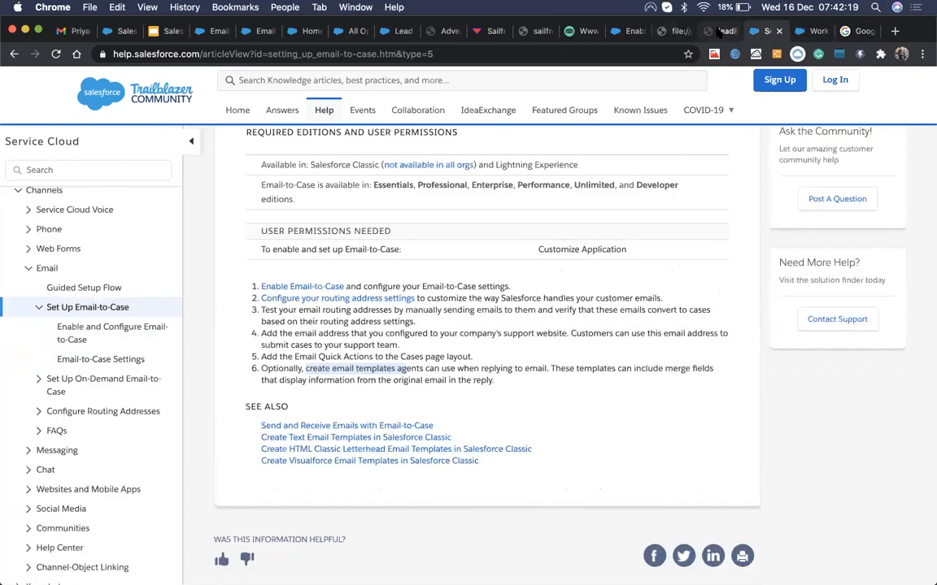
pyautogui.click(239, 53)
# Step: Search Google for 'email to case trailhead' and open the Create Channels for Customers unit
pyautogui.write('email to ca')
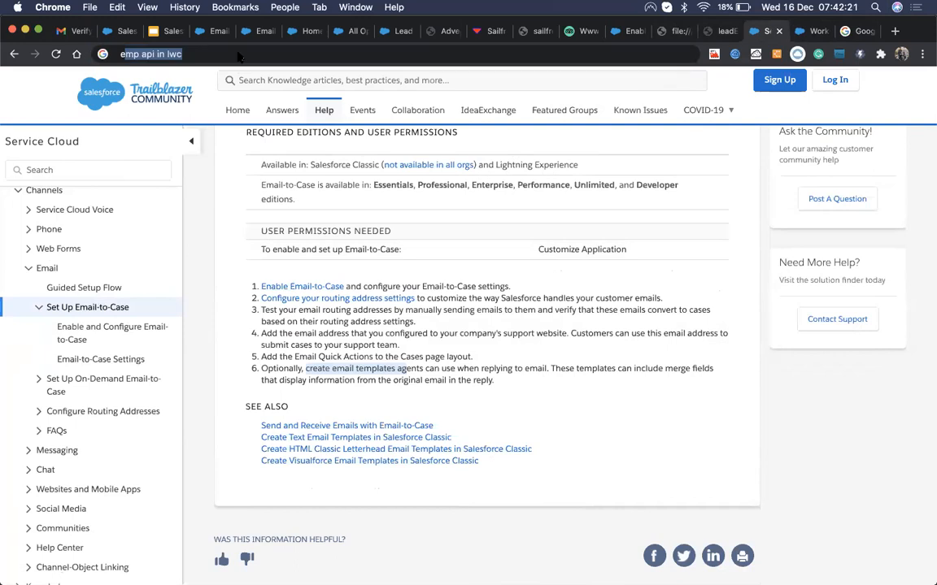
pyautogui.write('se tr')
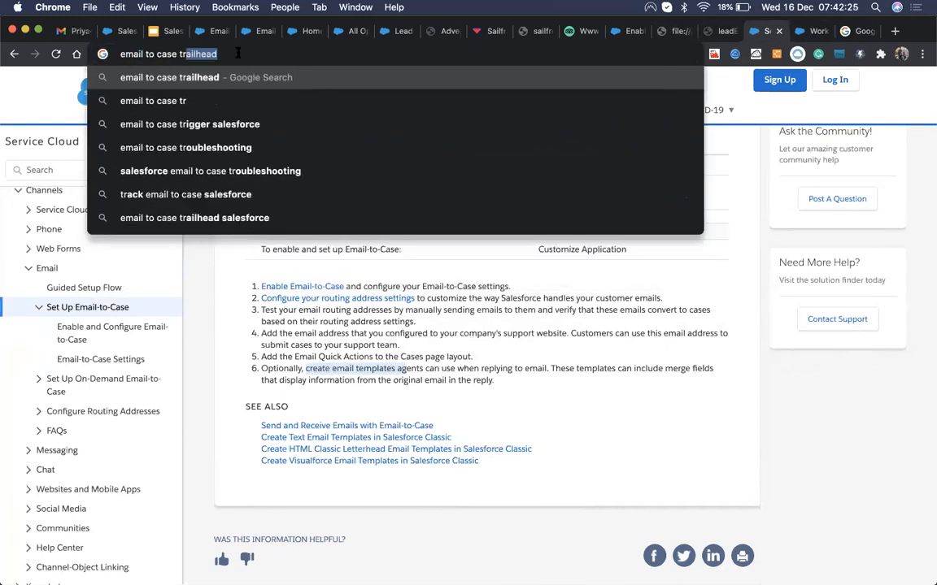
pyautogui.press('Return')
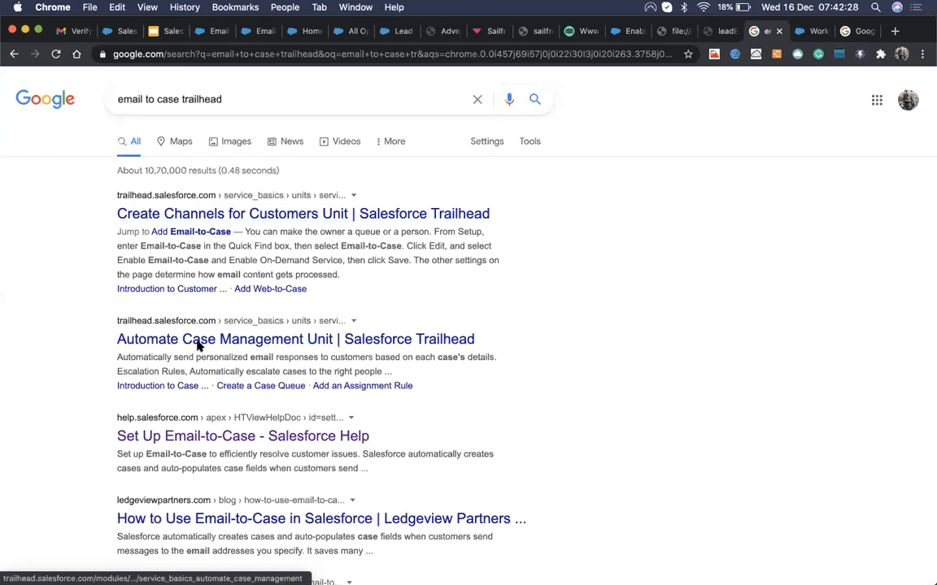
pyautogui.click(236, 219)
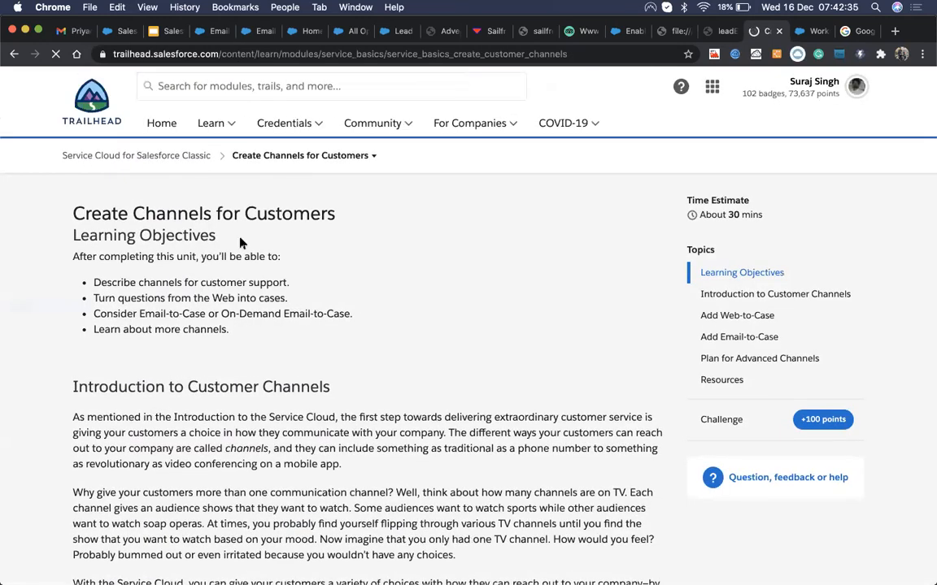
# Step: Look at the Automate Case Management unit from the module's unit list, then go back
pyautogui.click(375, 157)
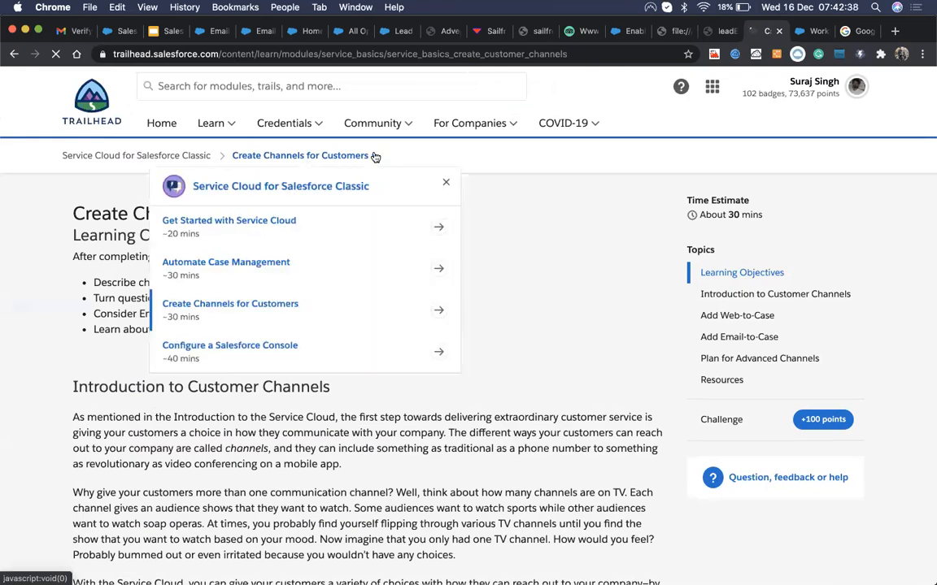
pyautogui.click(242, 262)
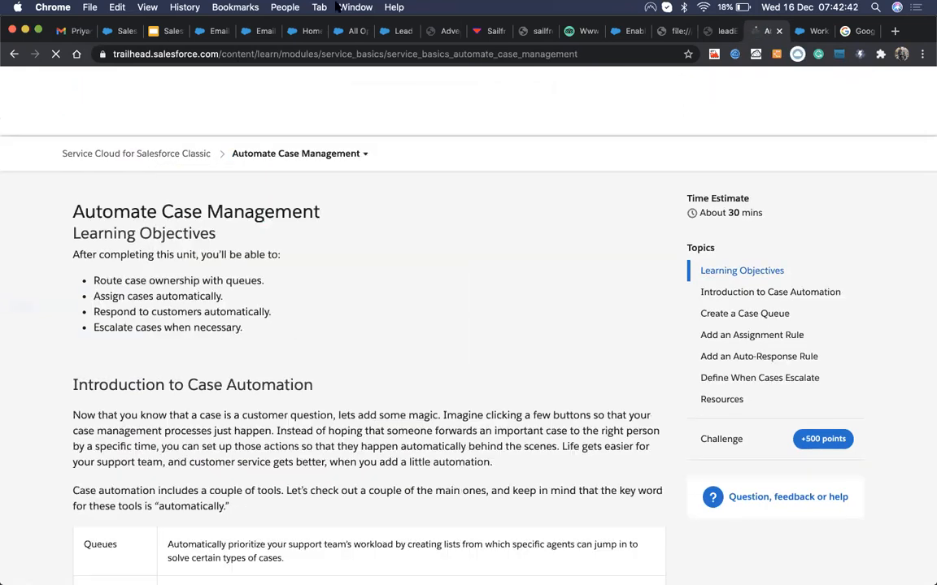
pyautogui.scroll(-5, 140, 350)
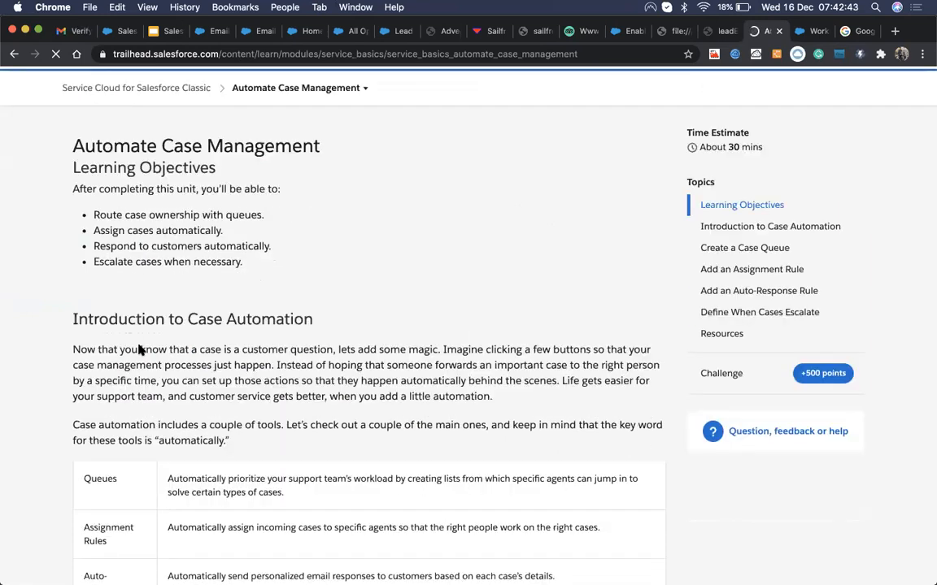
pyautogui.scroll(5, 140, 350)
pyautogui.click(14, 54)
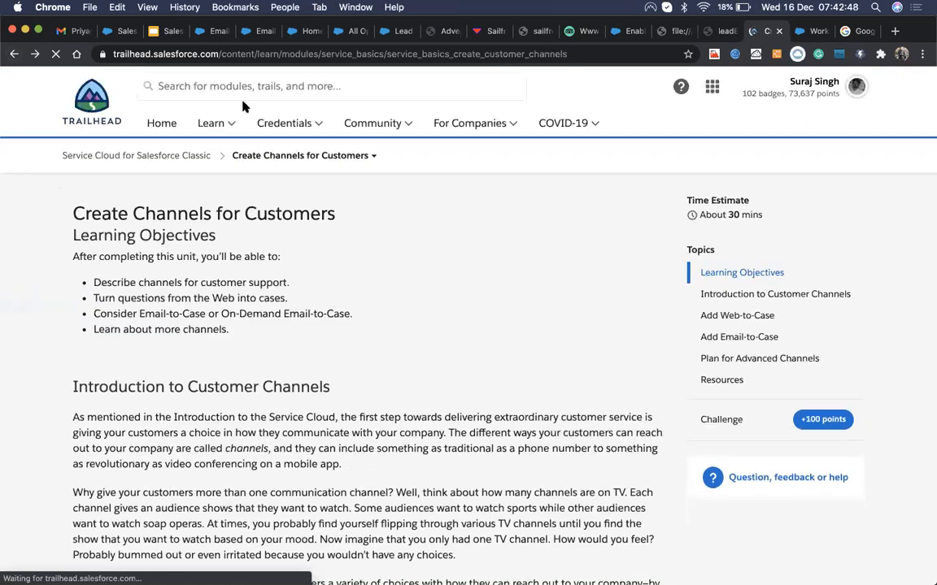
# Step: Search Trailhead for 'email to case' and pick the matching suggestion to list results
pyautogui.click(240, 85)
pyautogui.write('email to ca')
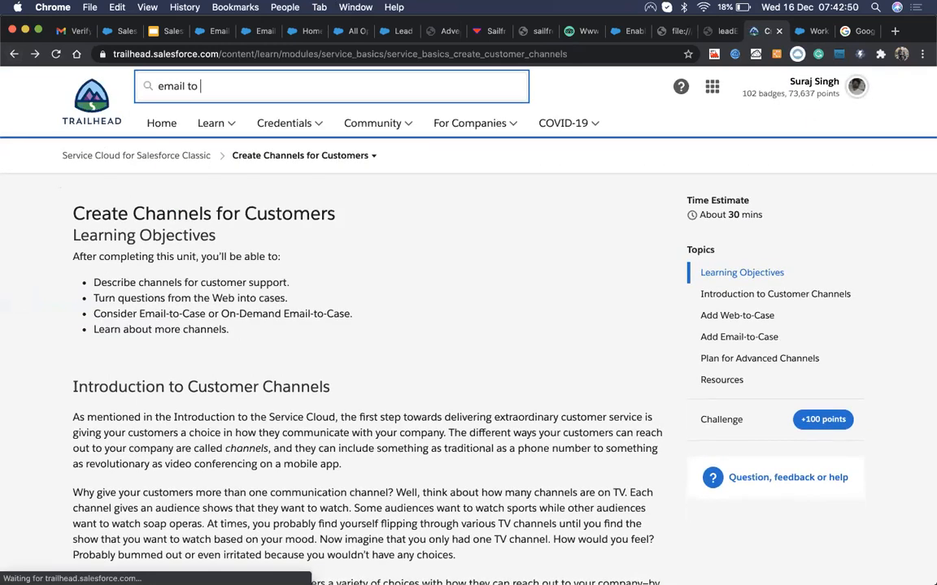
pyautogui.write('se')
pyautogui.press('Return')
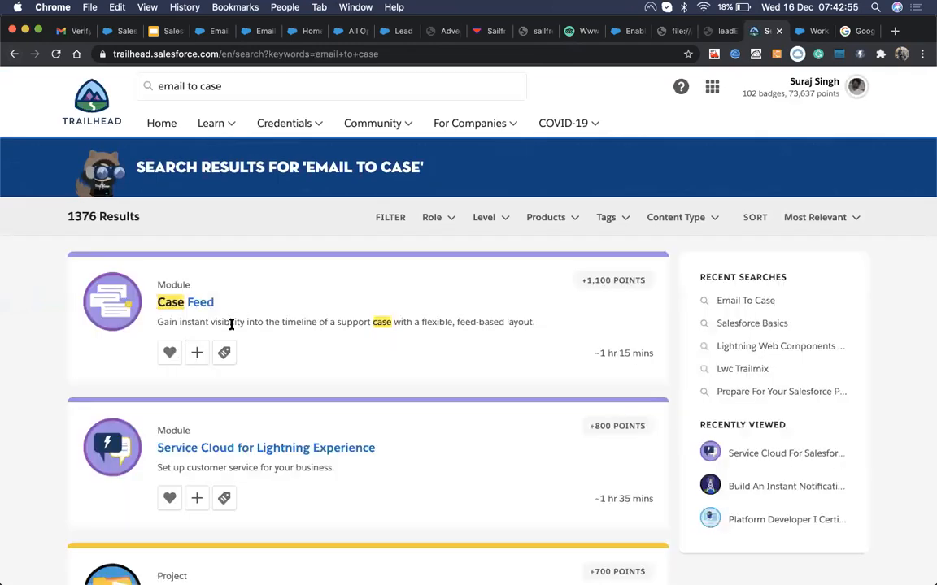
pyautogui.scroll(-5, 230, 396)
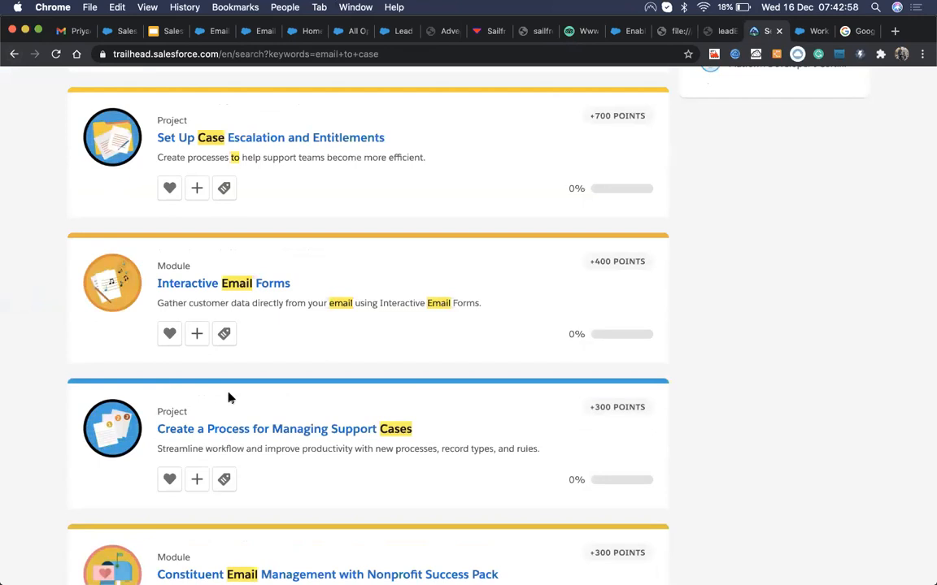
pyautogui.scroll(-8, 228, 397)
pyautogui.scroll(-5, 229, 398)
pyautogui.scroll(5, 230, 397)
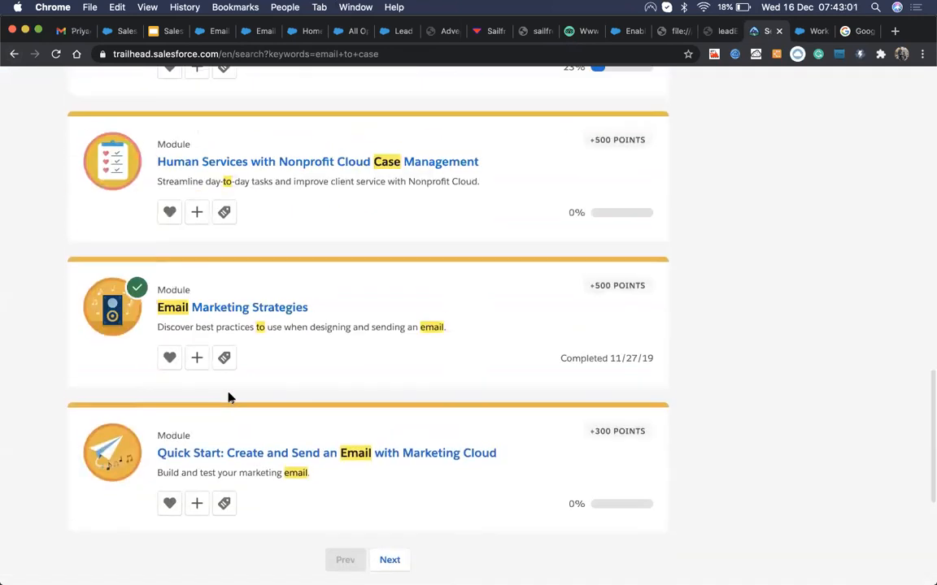
pyautogui.scroll(15, 229, 397)
pyautogui.click(230, 83)
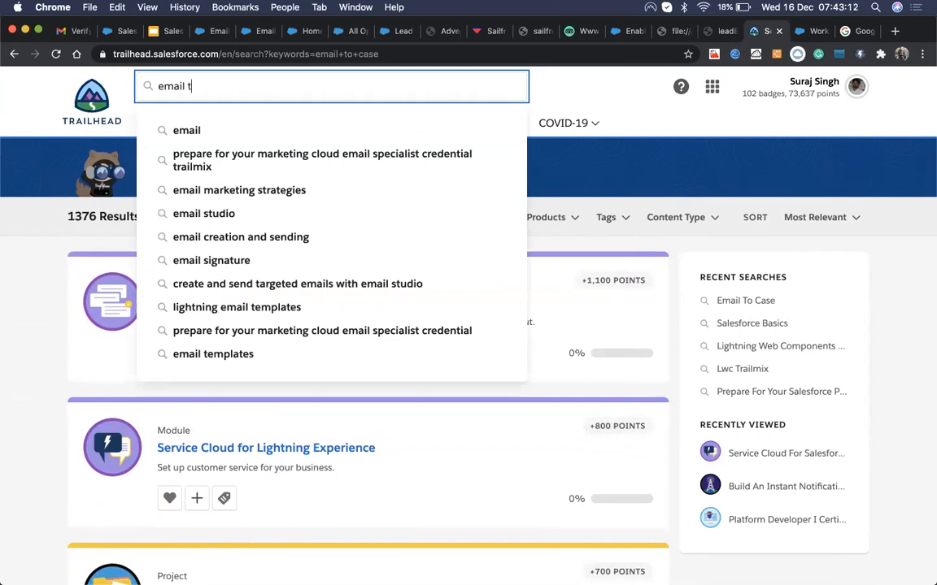
pyautogui.write('s')
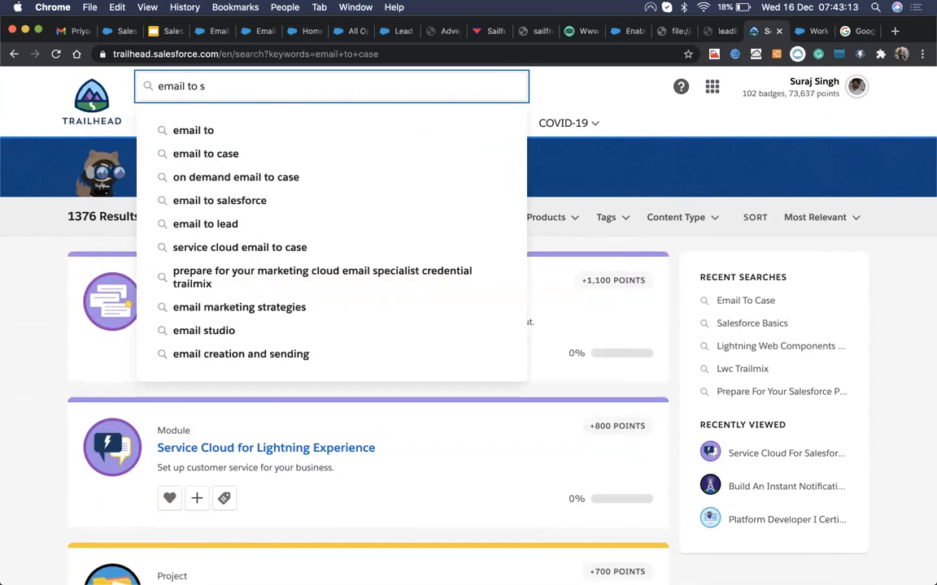
pyautogui.click(196, 164)
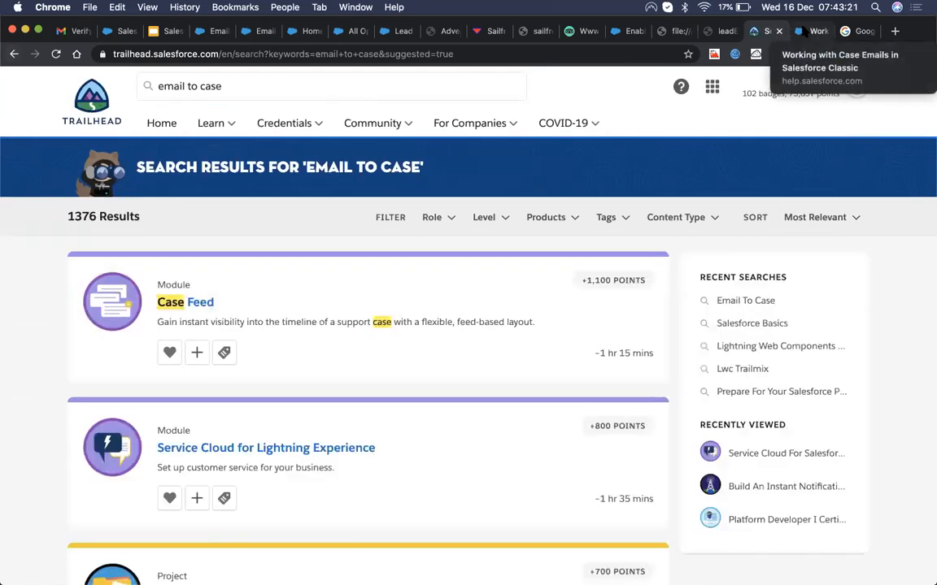
# Step: Skim the case-emails article, then reload the All Open Cases list to check for new cases
pyautogui.click(813, 31)
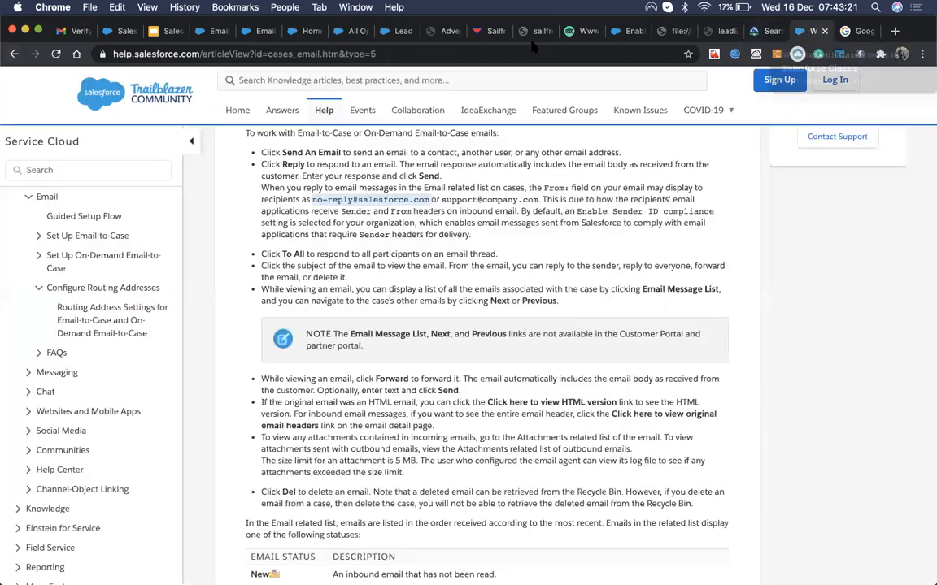
pyautogui.click(533, 50)
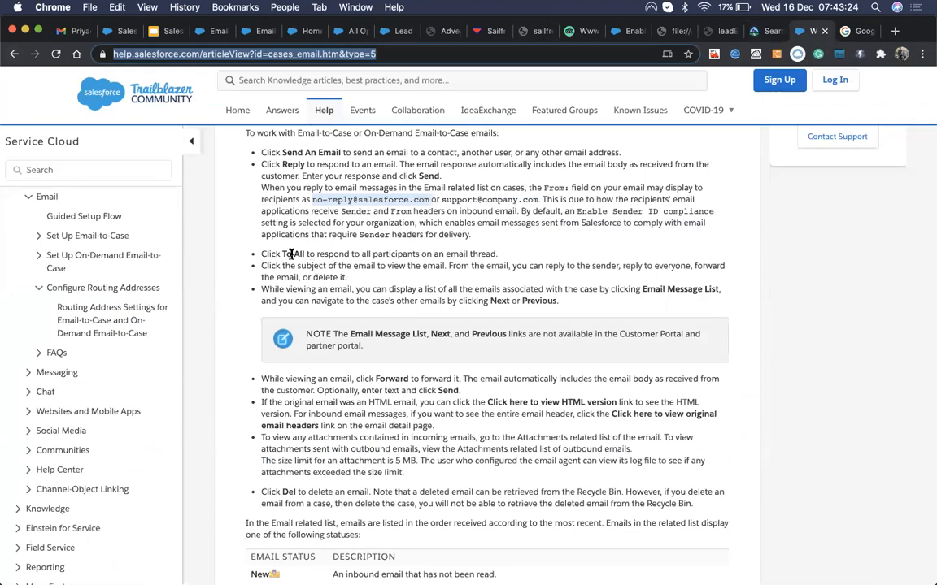
pyautogui.moveTo(291, 255); pyautogui.dragTo(362, 254)
pyautogui.click(354, 294)
pyautogui.scroll(-3, 358, 294)
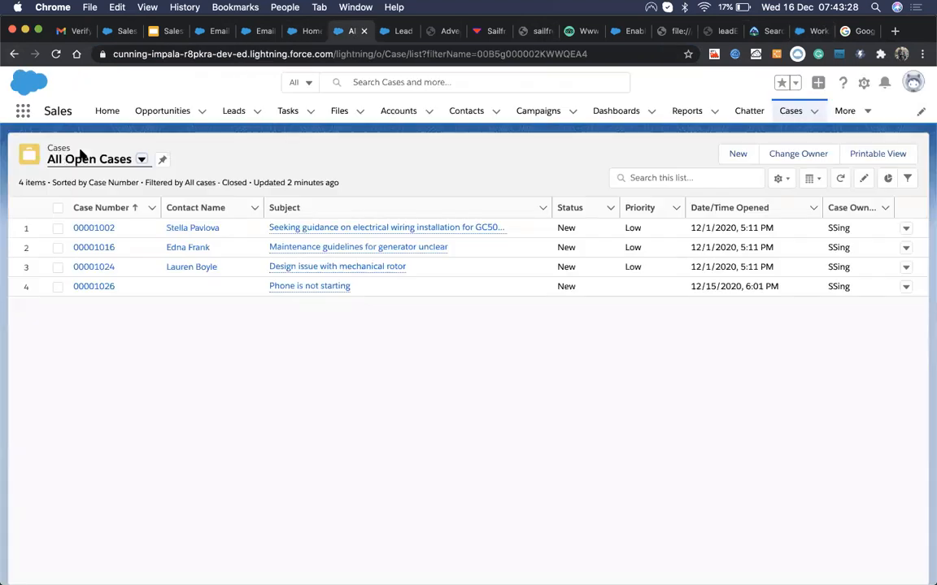
pyautogui.click(352, 31)
pyautogui.click(56, 55)
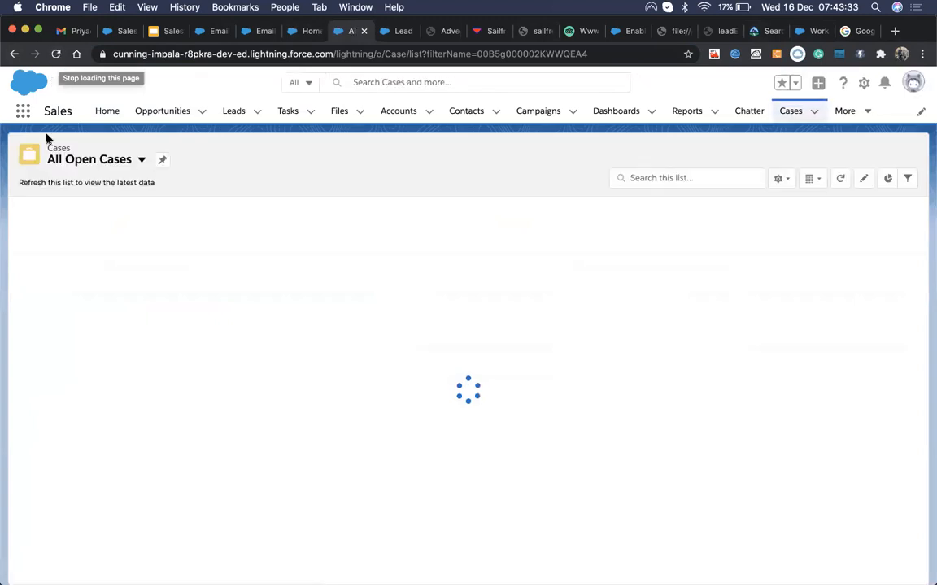
# Step: Inspect the Email2Case routing address details, then reload the Email-to-Case Settings page
pyautogui.click(284, 32)
pyautogui.click(260, 31)
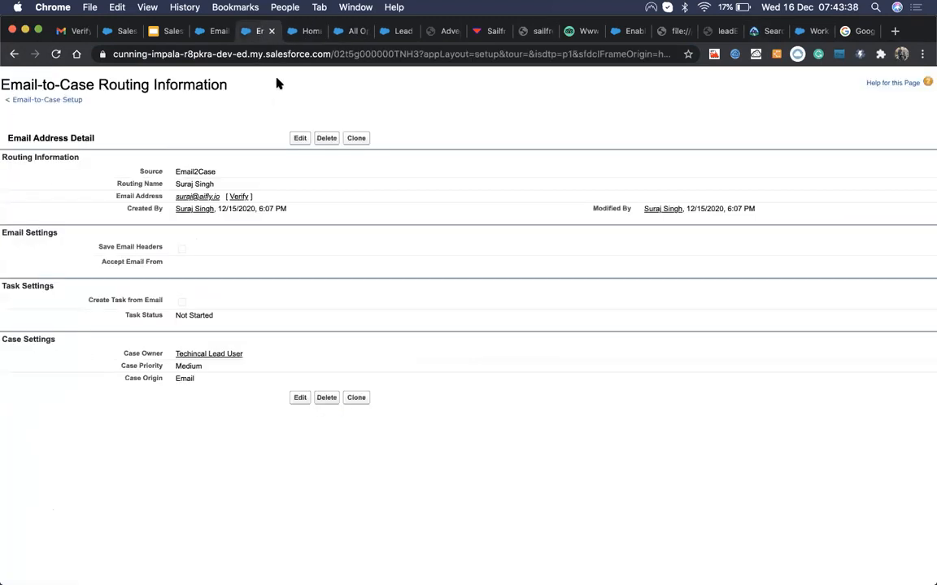
pyautogui.click(213, 30)
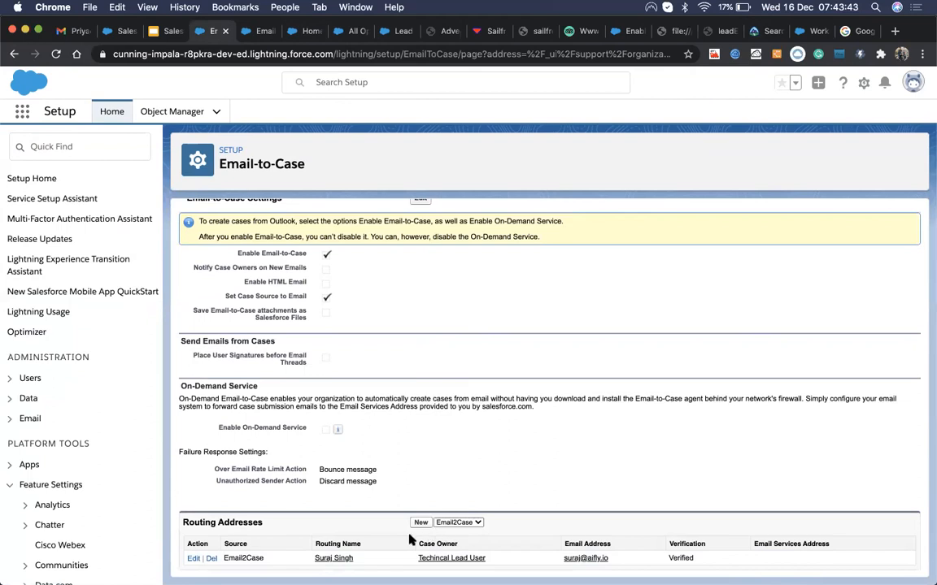
pyautogui.click(332, 558)
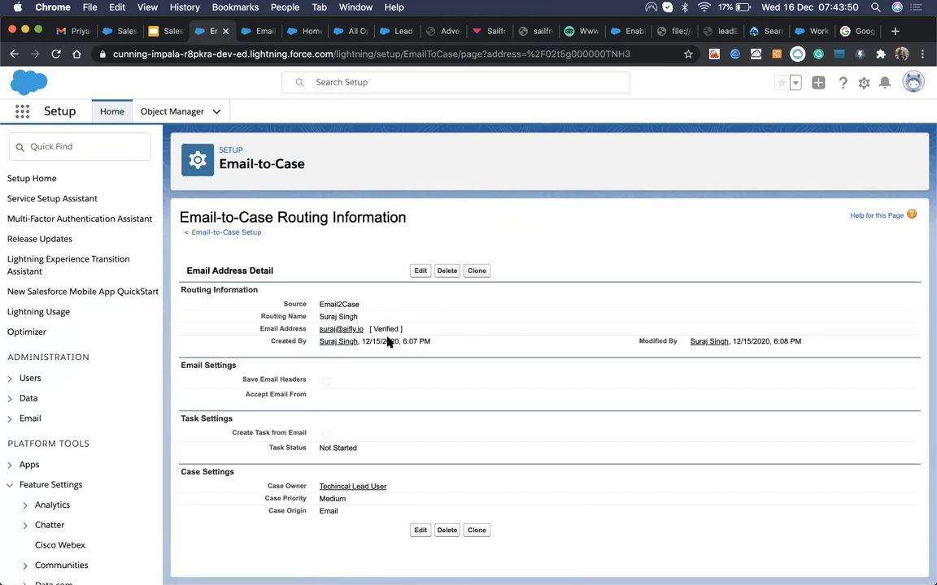
pyautogui.click(192, 233)
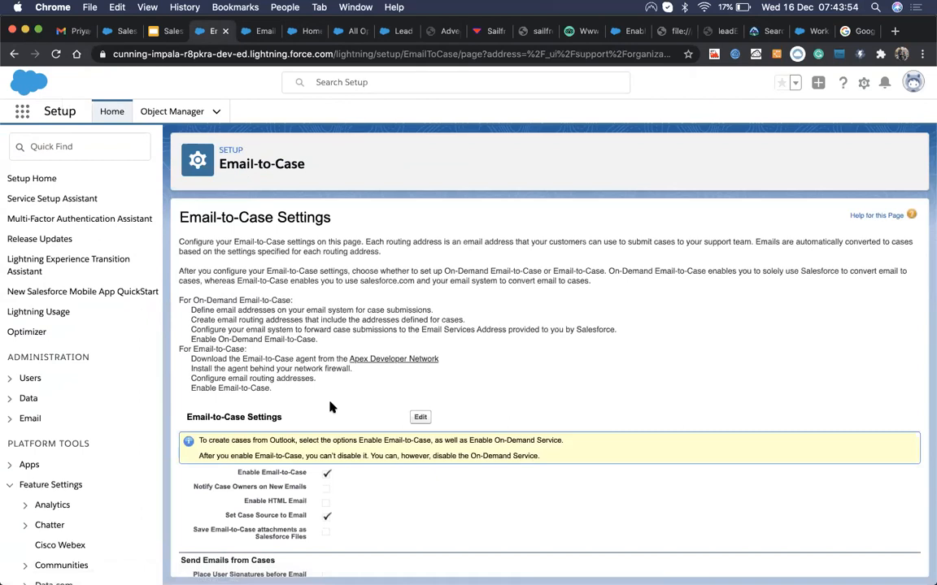
pyautogui.scroll(-5, 329, 406)
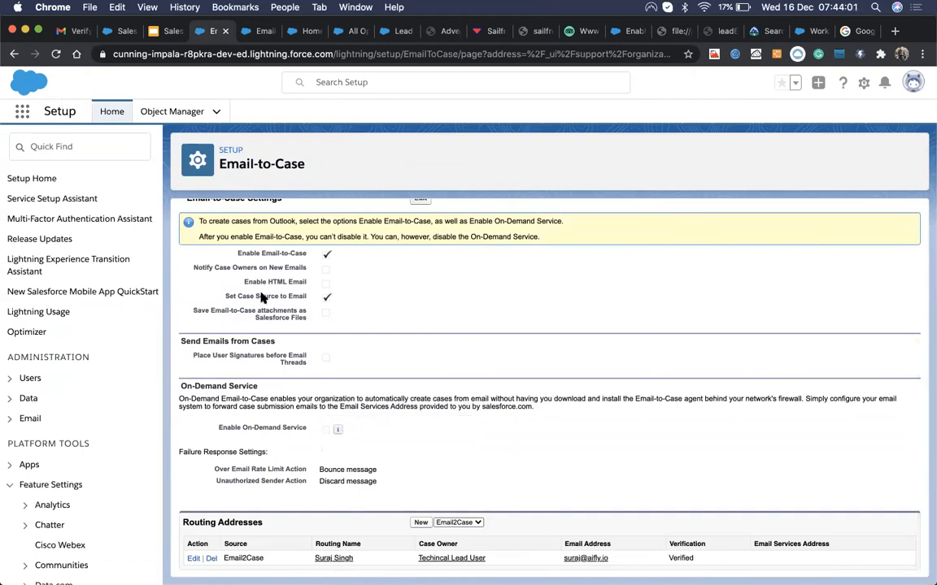
pyautogui.click(53, 53)
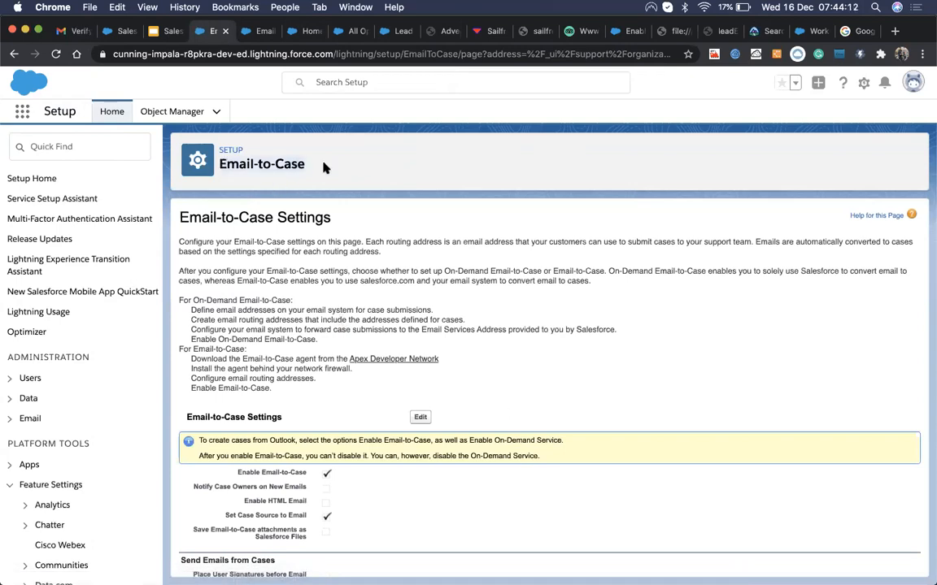
# Step: Run a web search for 'email-to-case in salesforce'
pyautogui.click(759, 32)
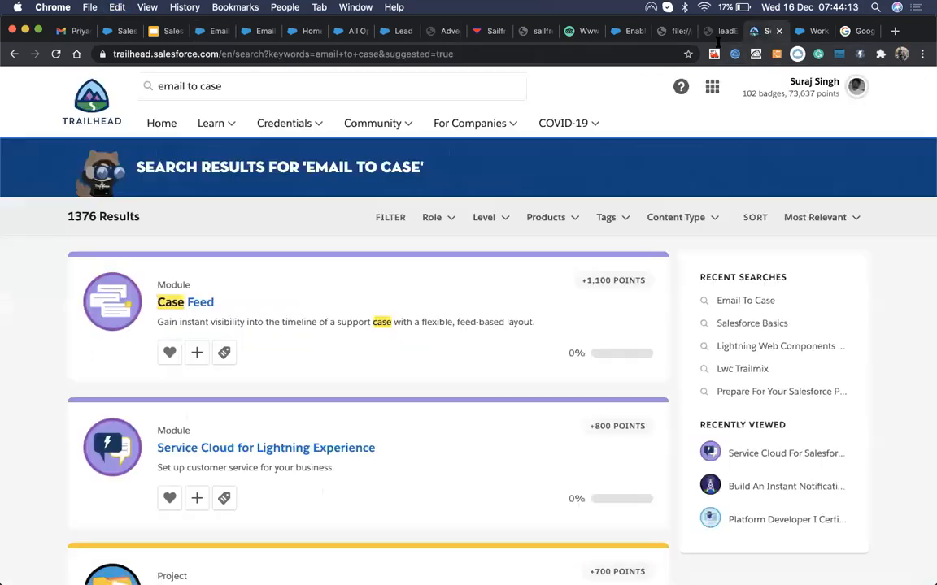
pyautogui.click(532, 55)
pyautogui.write('Email-to-Case')
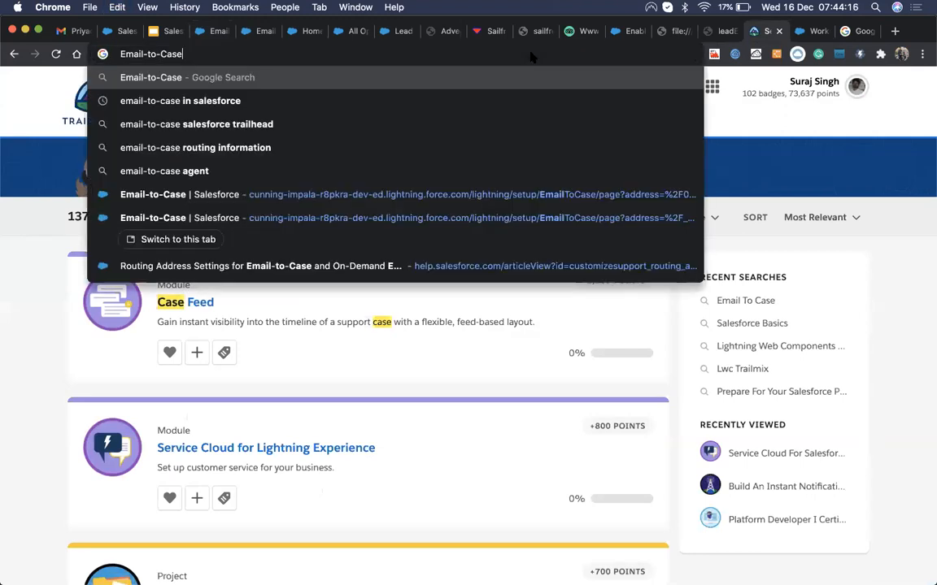
pyautogui.press('Down')
pyautogui.press('Return')
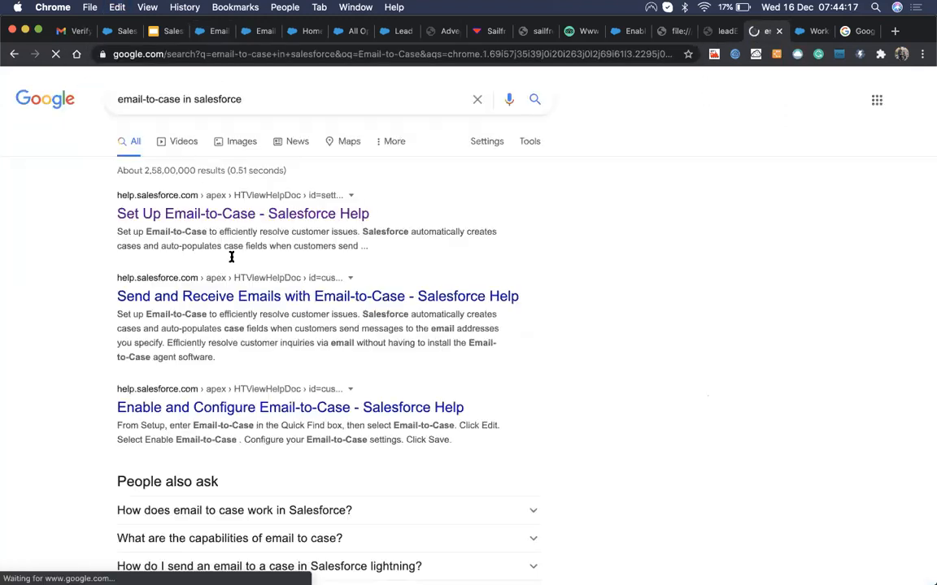
# Step: Open the 'Send and Receive Emails with Email-to-Case' article and scroll down to its setup links
pyautogui.click(272, 378)
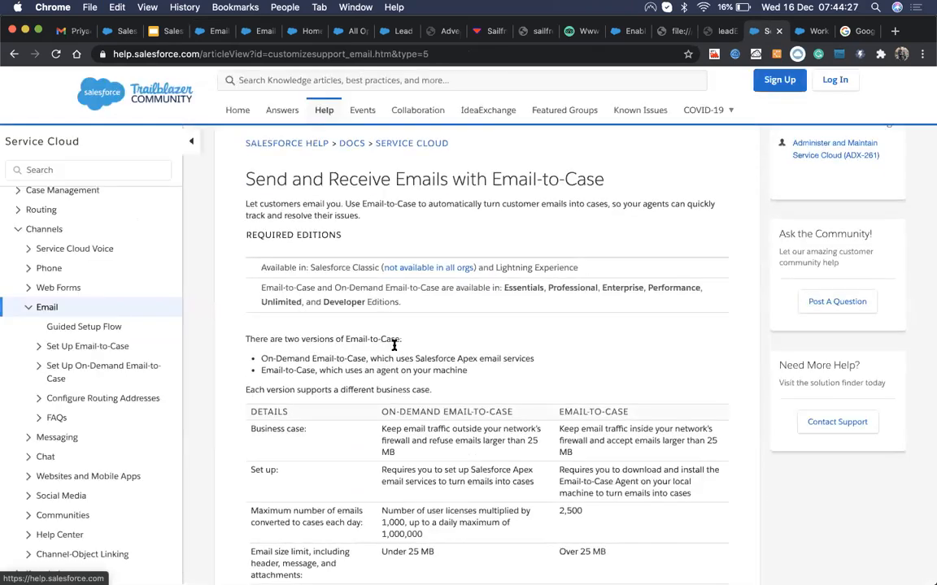
pyautogui.scroll(-5, 394, 344)
pyautogui.scroll(2, 394, 218)
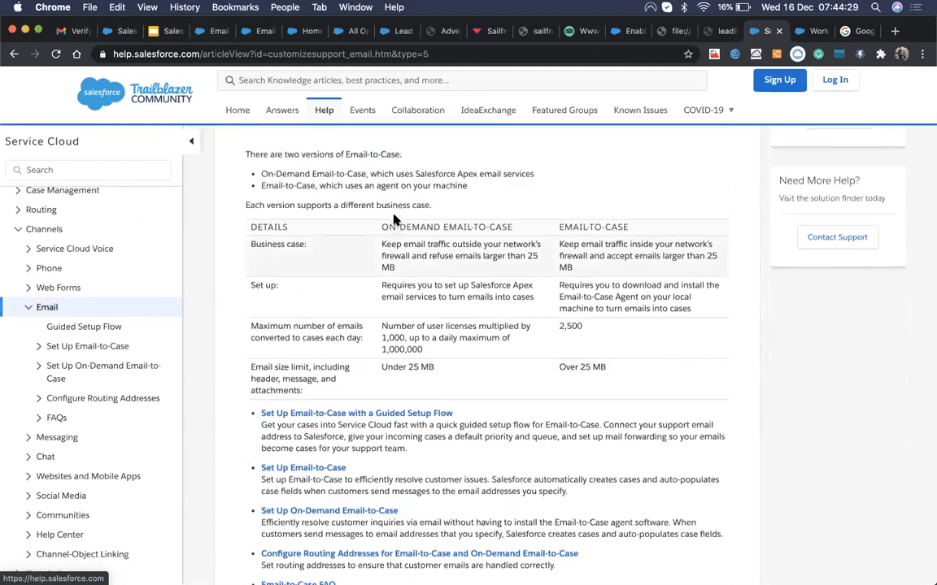
pyautogui.scroll(1, 379, 291)
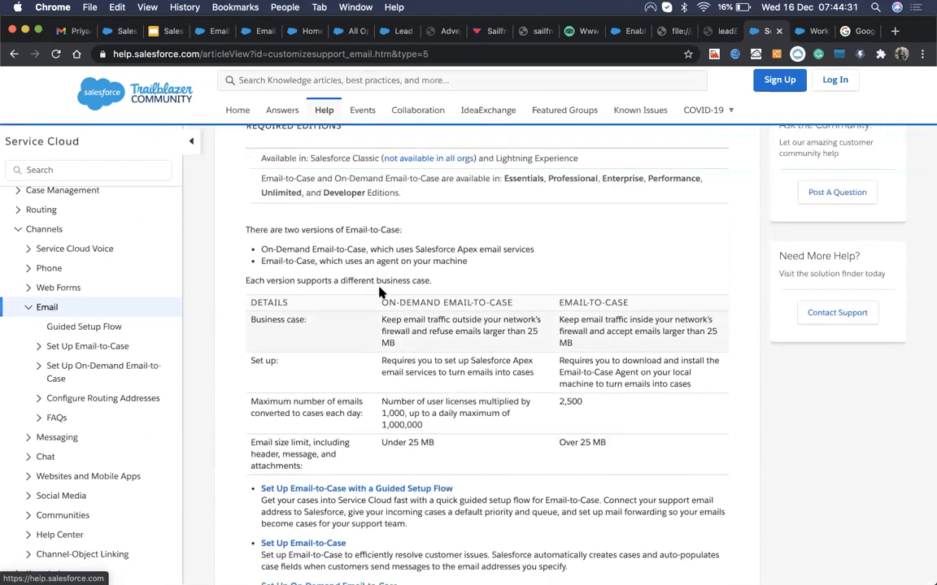
pyautogui.scroll(-2, 380, 291)
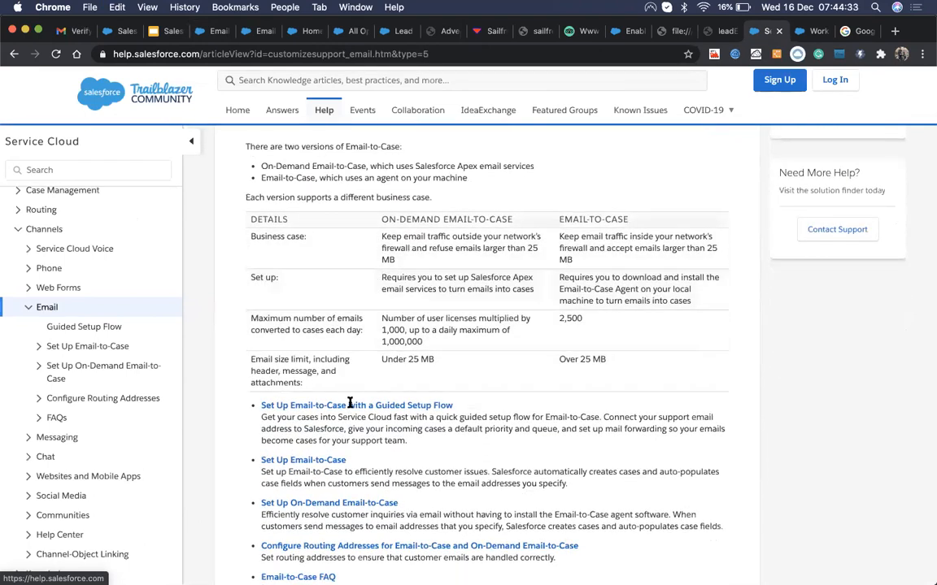
pyautogui.scroll(-3, 382, 463)
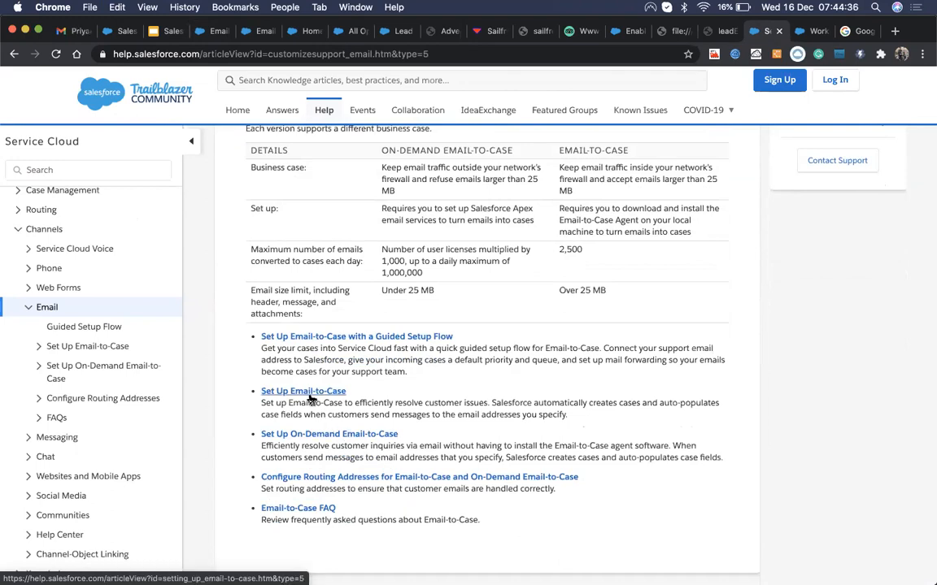
# Step: Open Set Up Email-to-Case, with the Enable Email-to-Case and routing address articles in new tabs
pyautogui.click(309, 393)
pyautogui.scroll(-3, 420, 370)
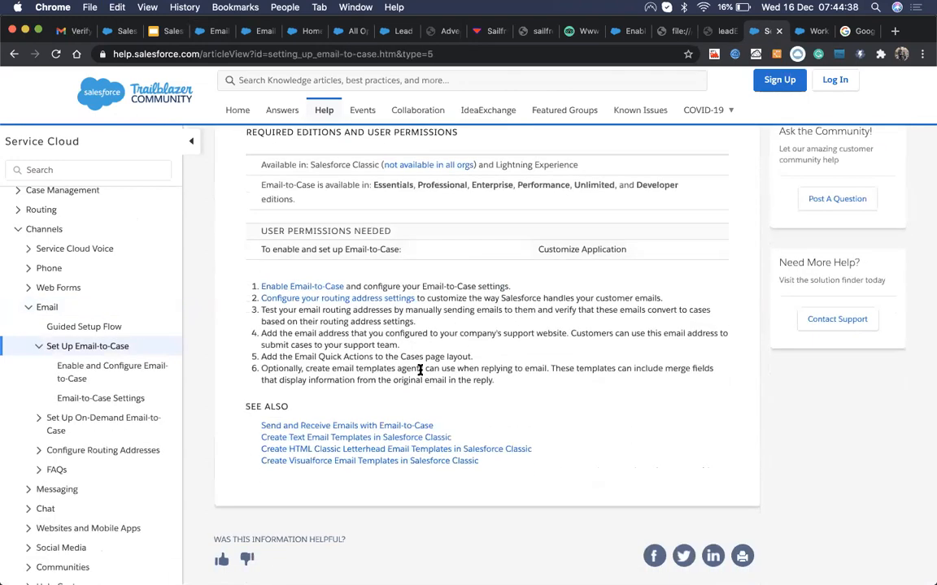
pyautogui.keyDown('super'); pyautogui.click(309, 287); pyautogui.keyUp('super')
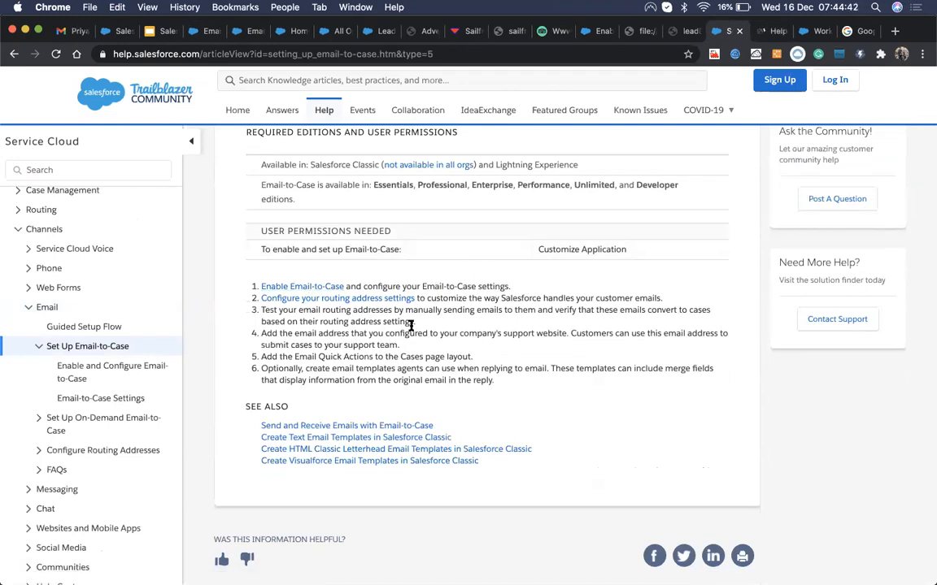
pyautogui.keyDown('super'); pyautogui.click(356, 301); pyautogui.keyUp('super')
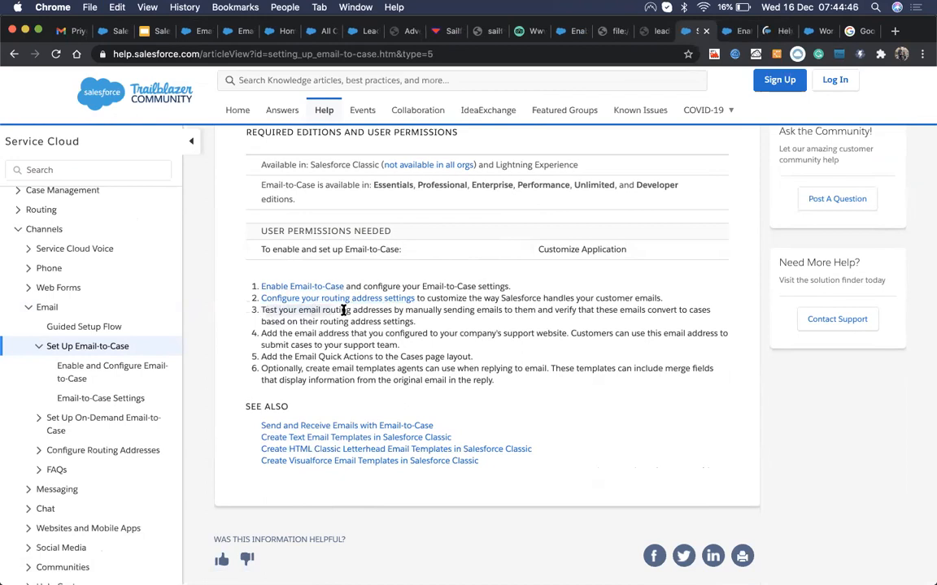
# Step: Read through setup steps 3 to 6: routing settings, support address, Email Quick Actions and templates
pyautogui.moveTo(408, 315); pyautogui.dragTo(691, 320)
pyautogui.click(334, 341)
pyautogui.moveTo(314, 320); pyautogui.dragTo(439, 323)
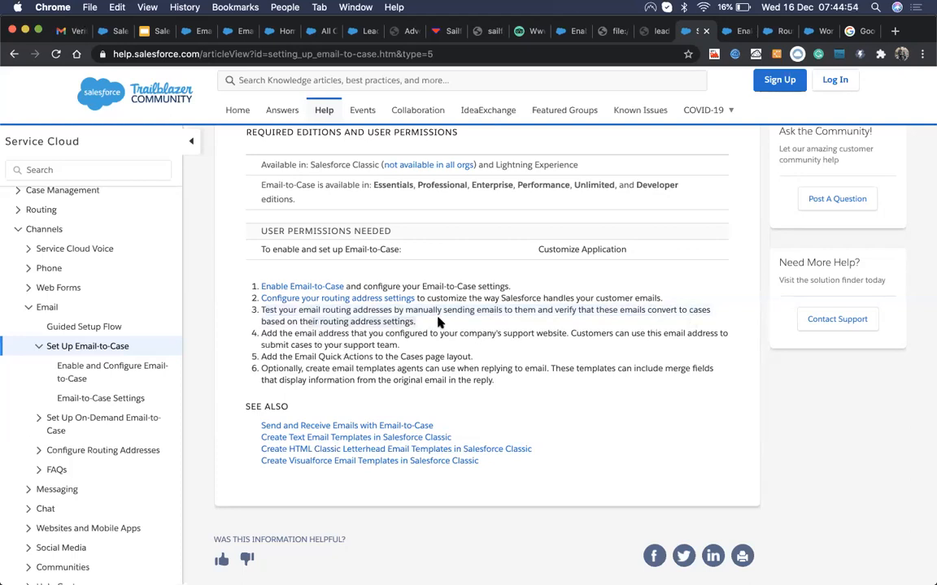
pyautogui.click(274, 340)
pyautogui.moveTo(260, 336); pyautogui.dragTo(566, 335)
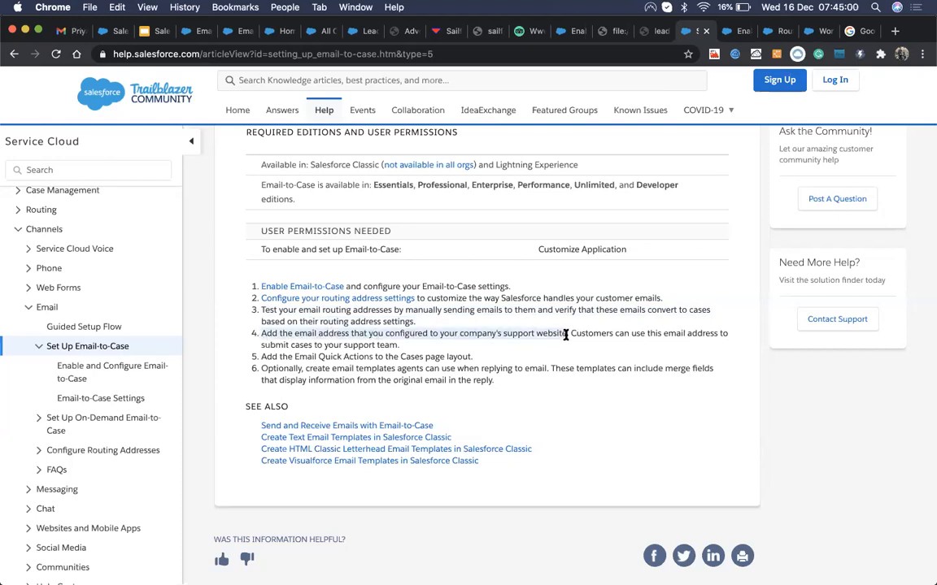
pyautogui.moveTo(566, 335); pyautogui.dragTo(568, 334)
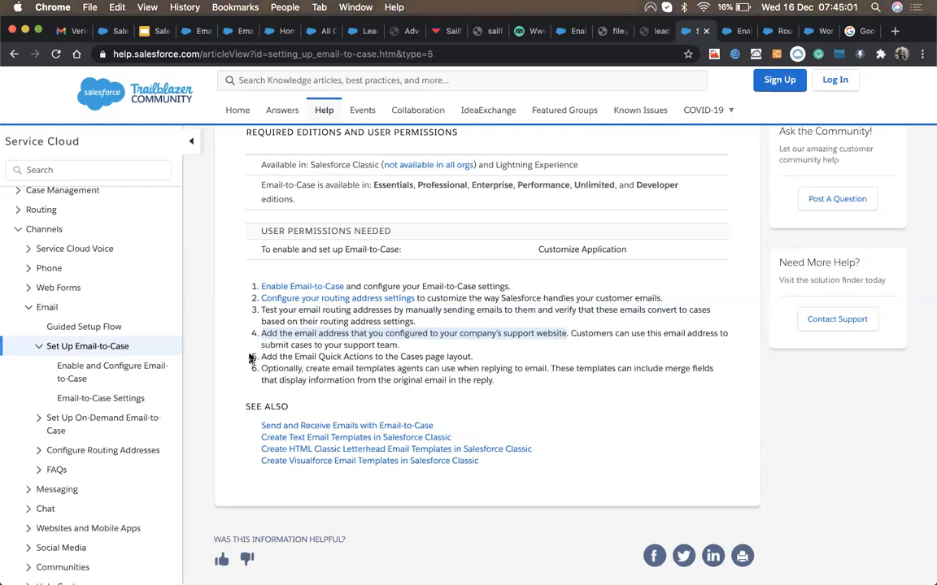
pyautogui.moveTo(262, 355); pyautogui.dragTo(474, 356)
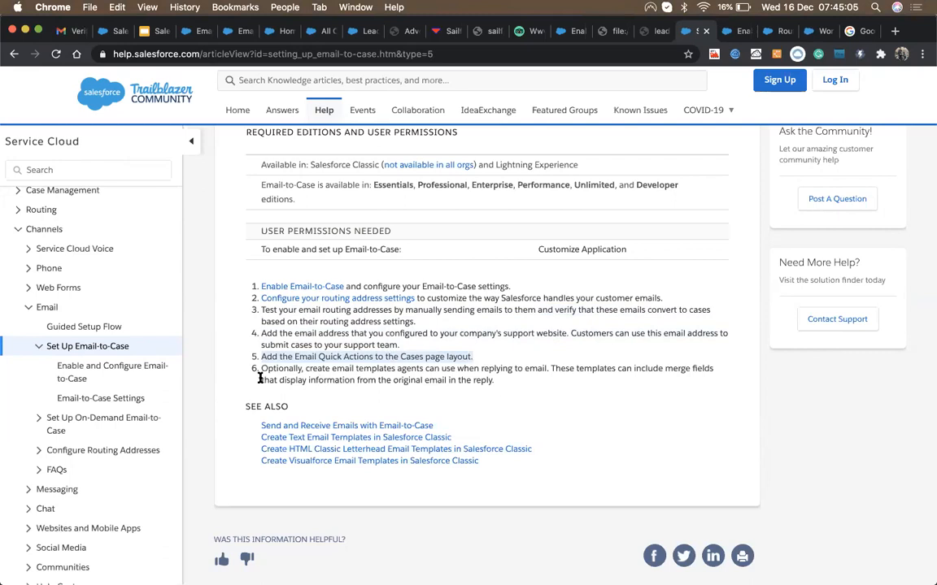
pyautogui.moveTo(262, 368); pyautogui.dragTo(507, 382)
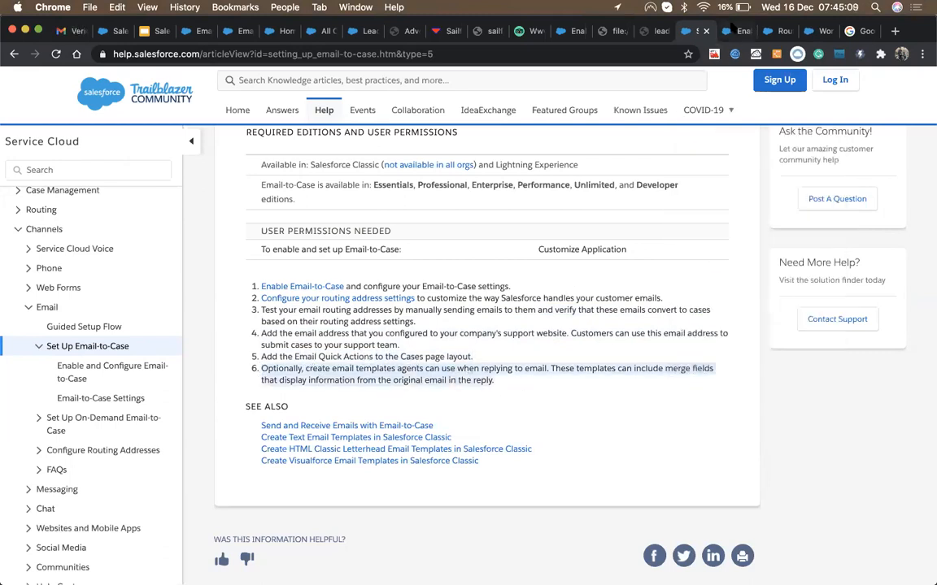
# Step: From the Enable and Configure Email-to-Case article, open the Email-to-Case Settings article
pyautogui.click(731, 31)
pyautogui.scroll(-2, 566, 285)
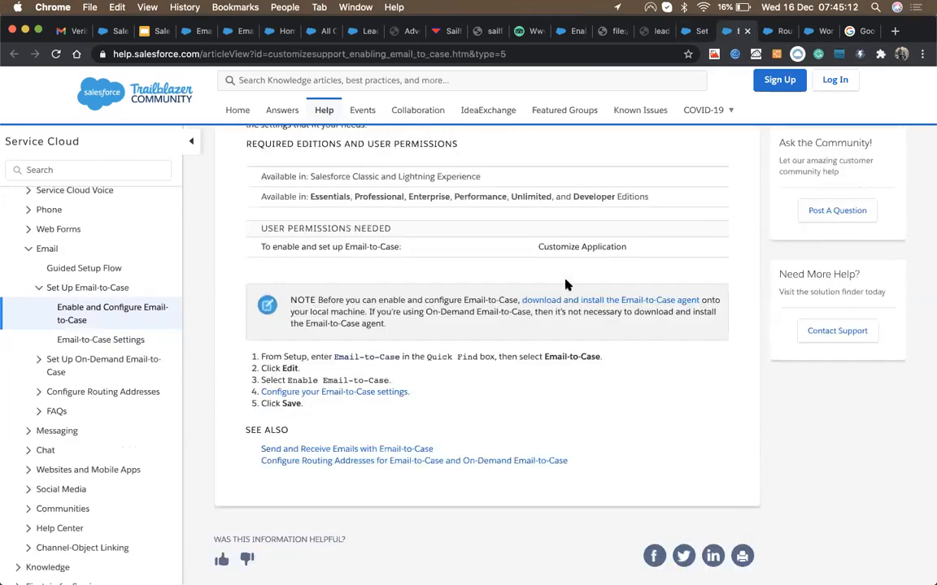
pyautogui.click(359, 392)
pyautogui.scroll(-10, 412, 488)
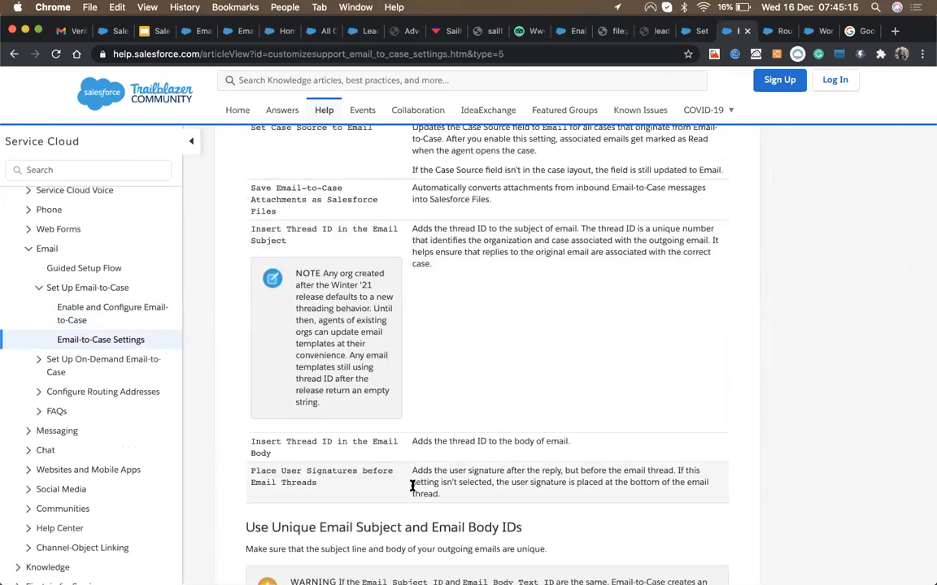
pyautogui.scroll(-5, 412, 488)
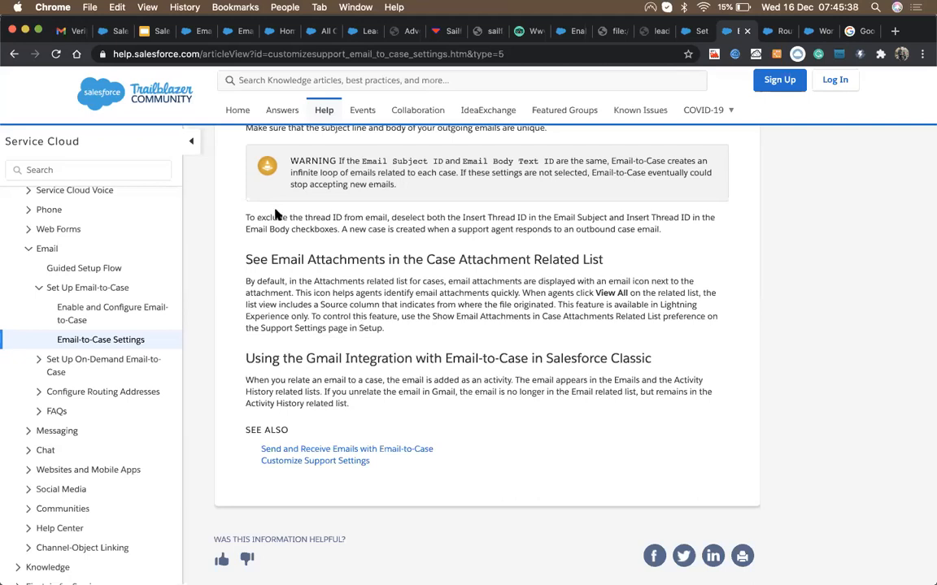
# Step: Follow the confirmation link in Gmail's Salesforce routing-address verification email
pyautogui.click(70, 31)
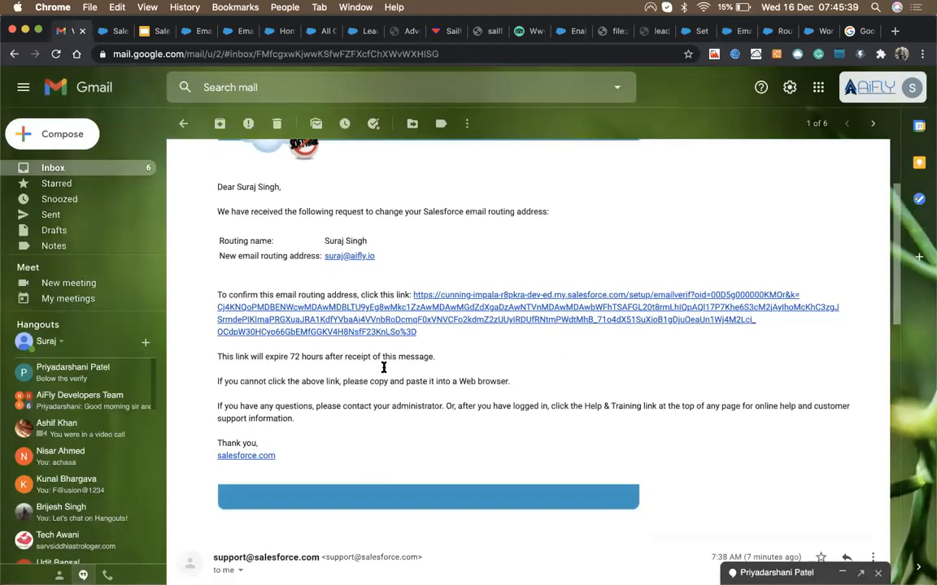
pyautogui.scroll(-5, 384, 367)
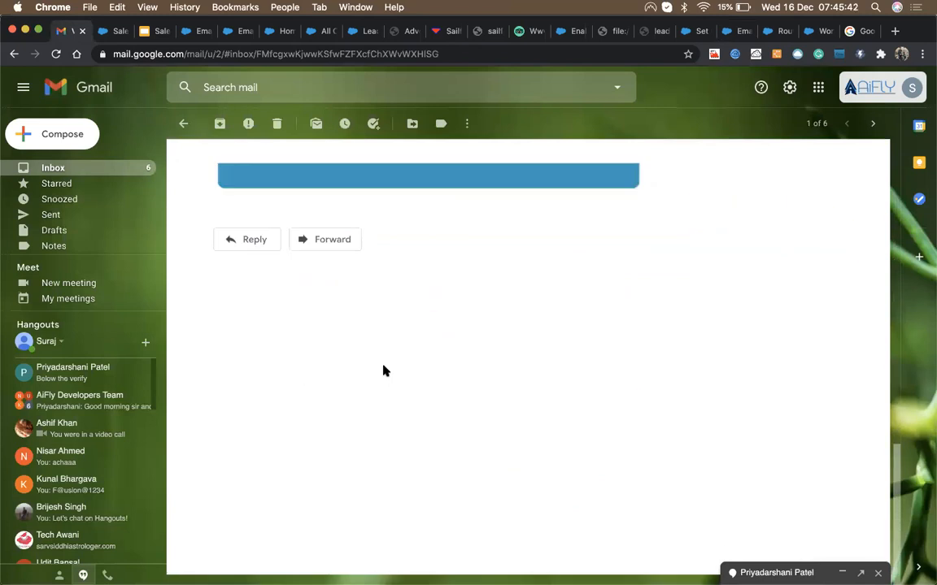
pyautogui.scroll(4, 383, 370)
pyautogui.scroll(-1, 384, 369)
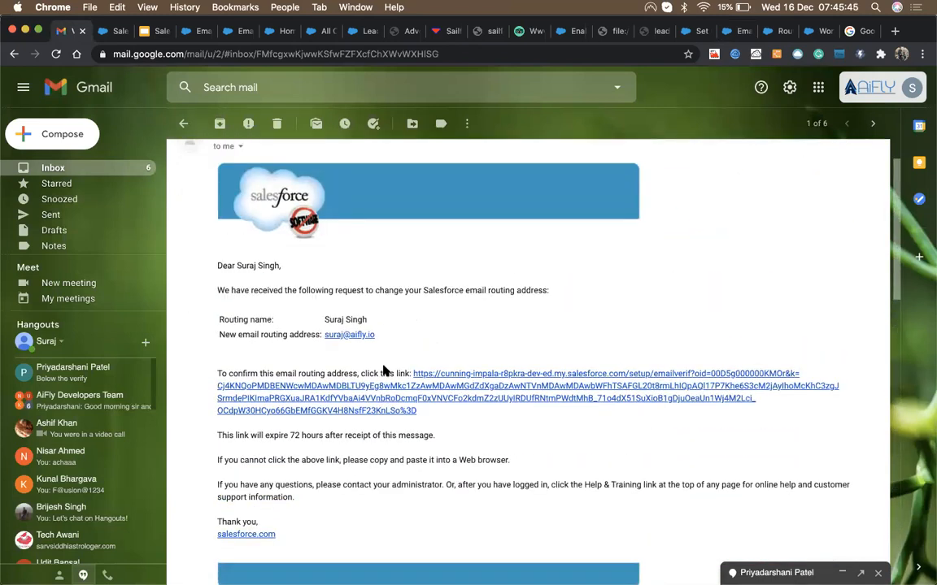
pyautogui.scroll(-3, 384, 370)
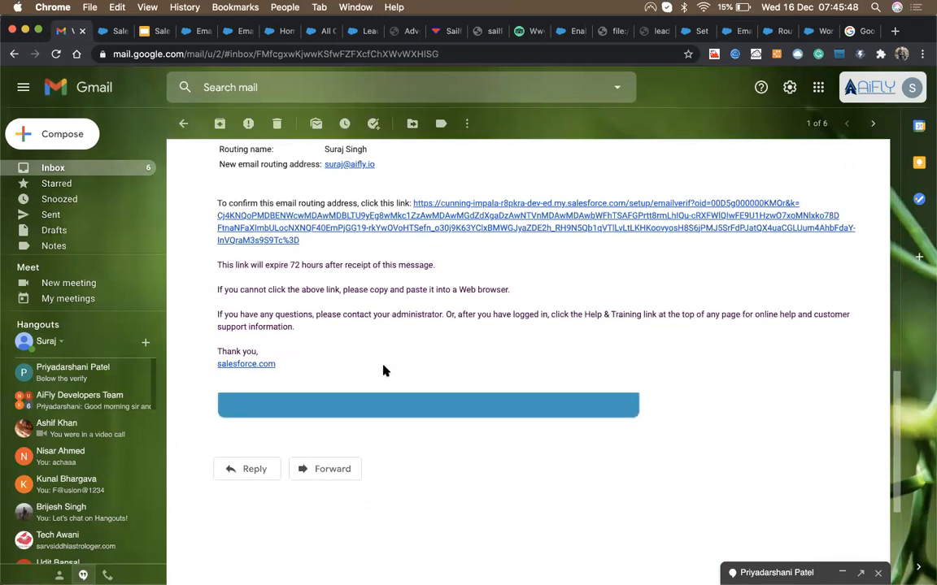
pyautogui.scroll(1, 383, 371)
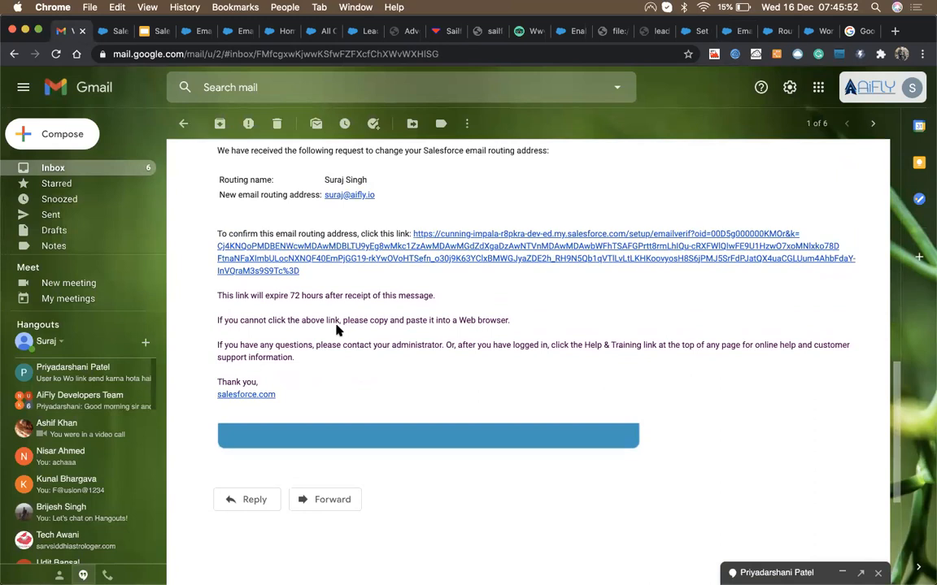
pyautogui.click(390, 263)
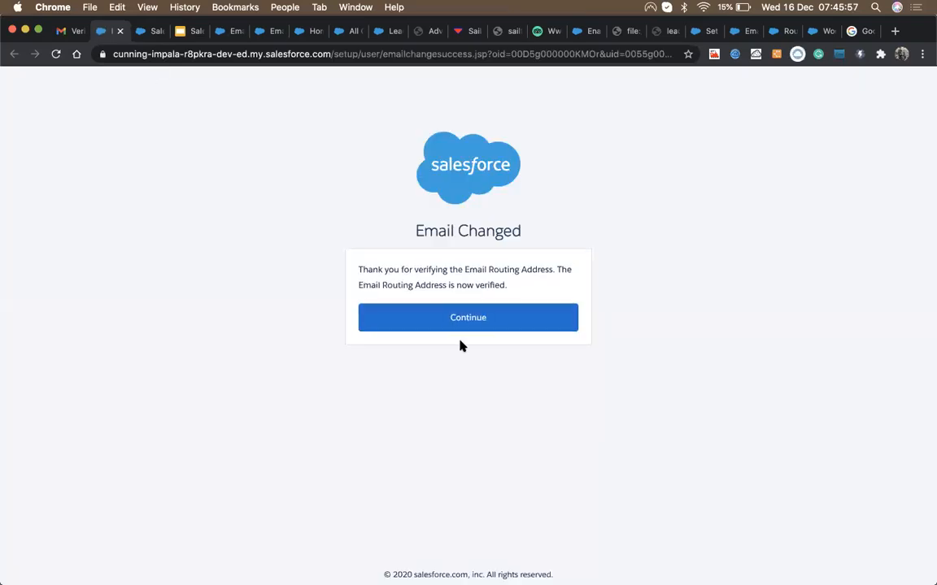
# Step: Search Setup for 'email-to' and open the Email-to-Case setup page
pyautogui.click(452, 322)
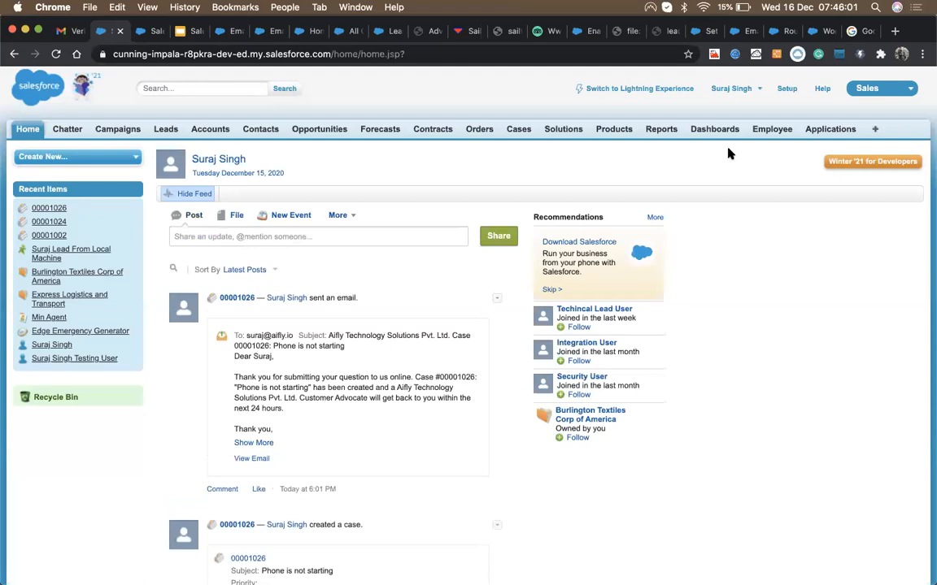
pyautogui.click(787, 89)
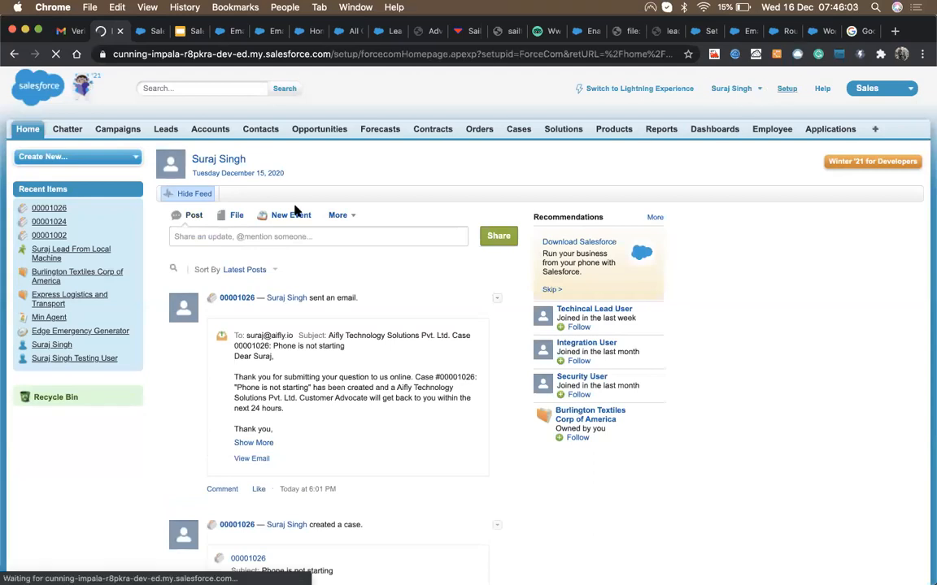
pyautogui.write('email')
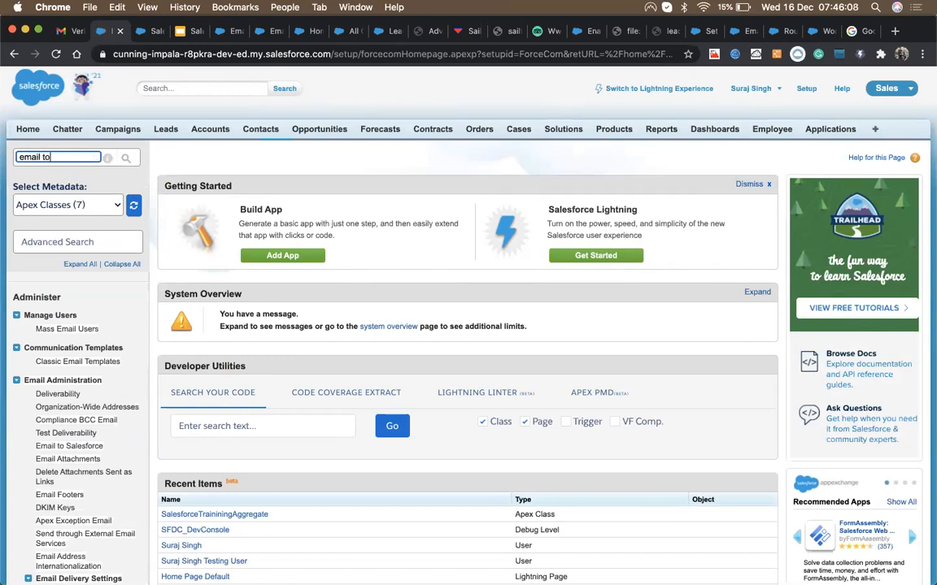
pyautogui.write(' to')
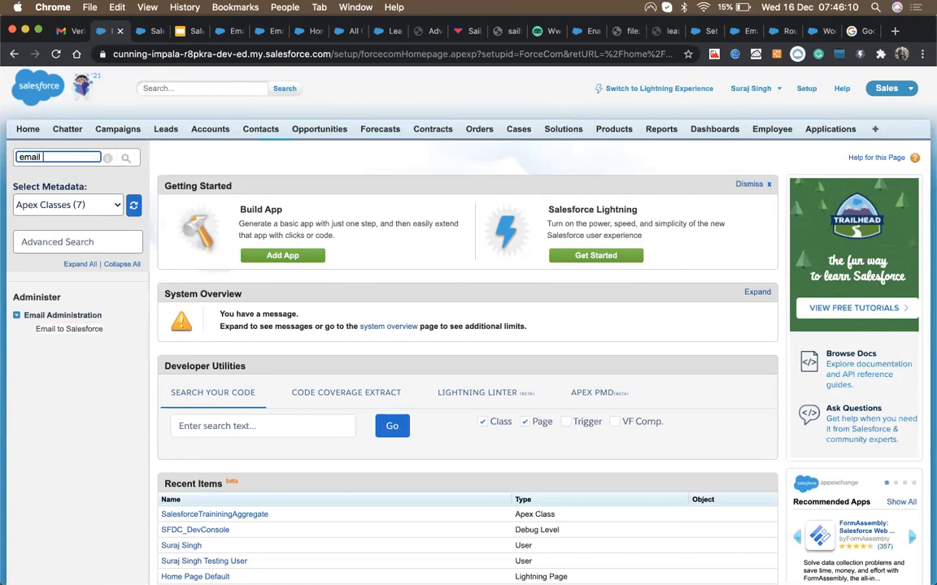
pyautogui.press('BackSpace')
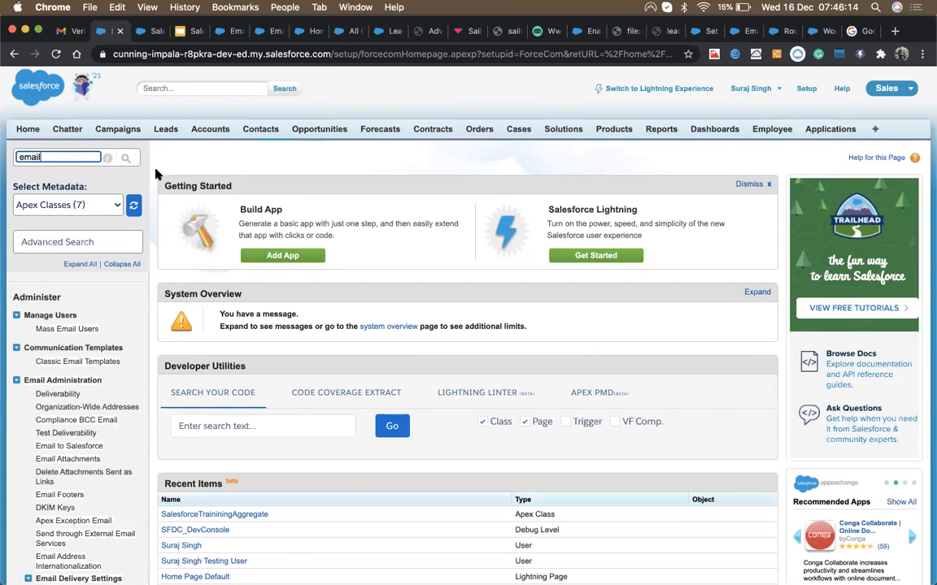
pyautogui.write('-to')
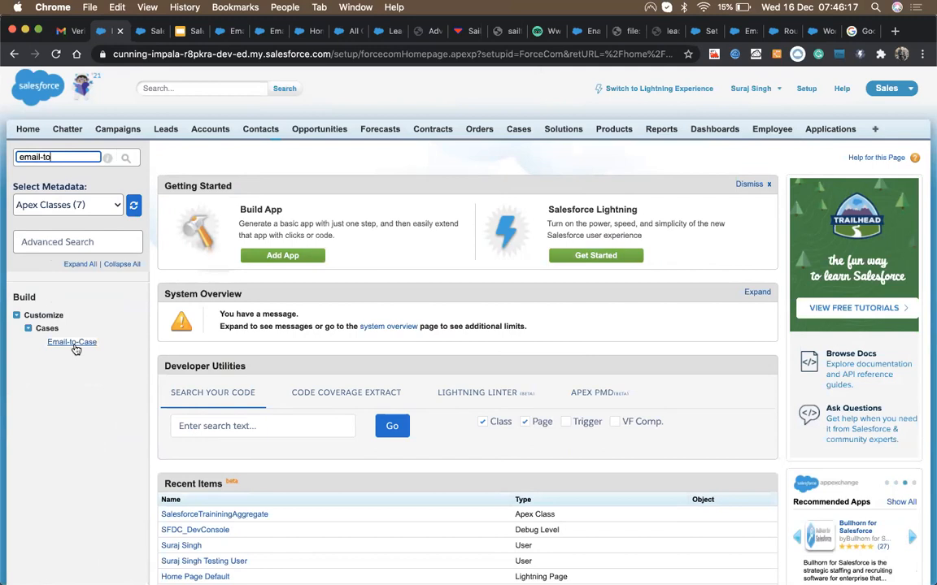
pyautogui.click(74, 344)
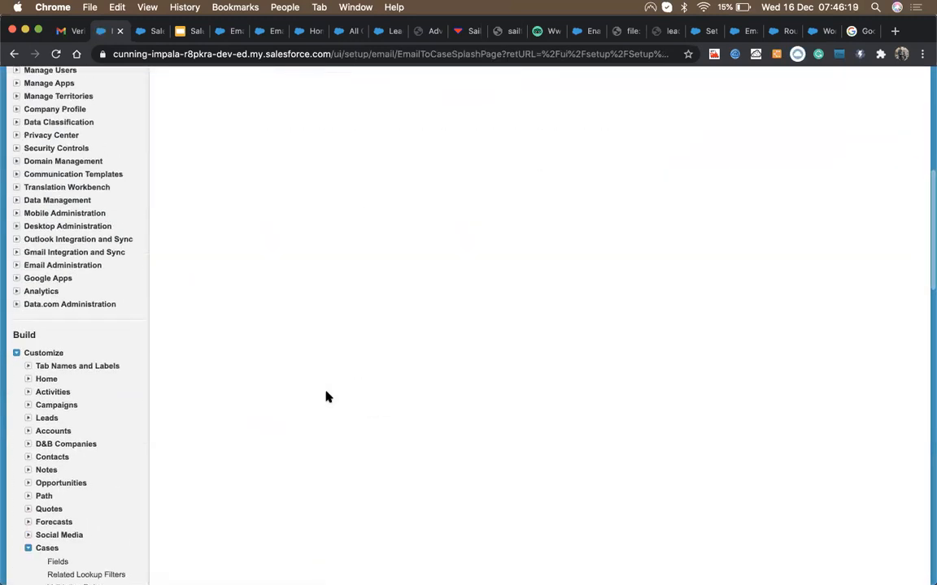
pyautogui.click(420, 226)
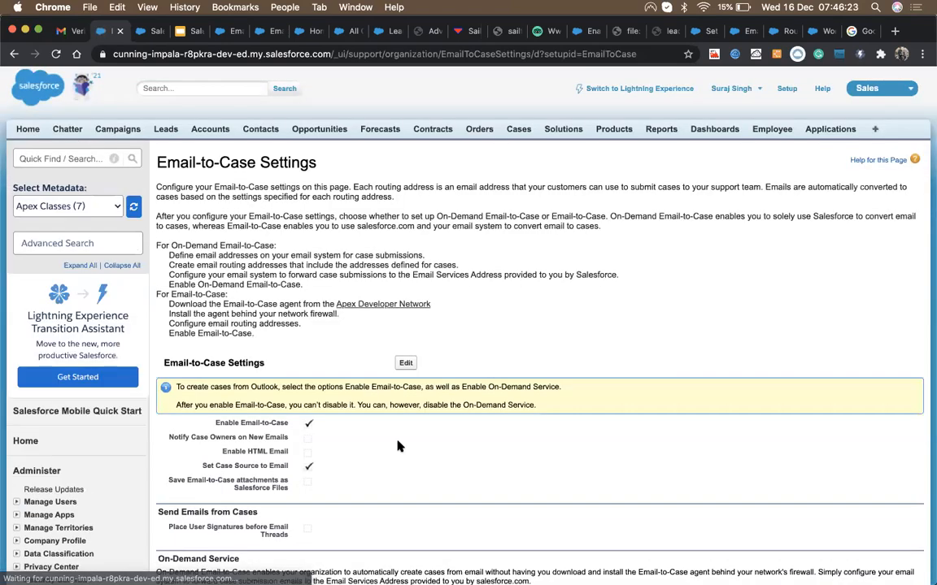
# Step: Open the details of the Email2Case routing address
pyautogui.scroll(-10, 397, 445)
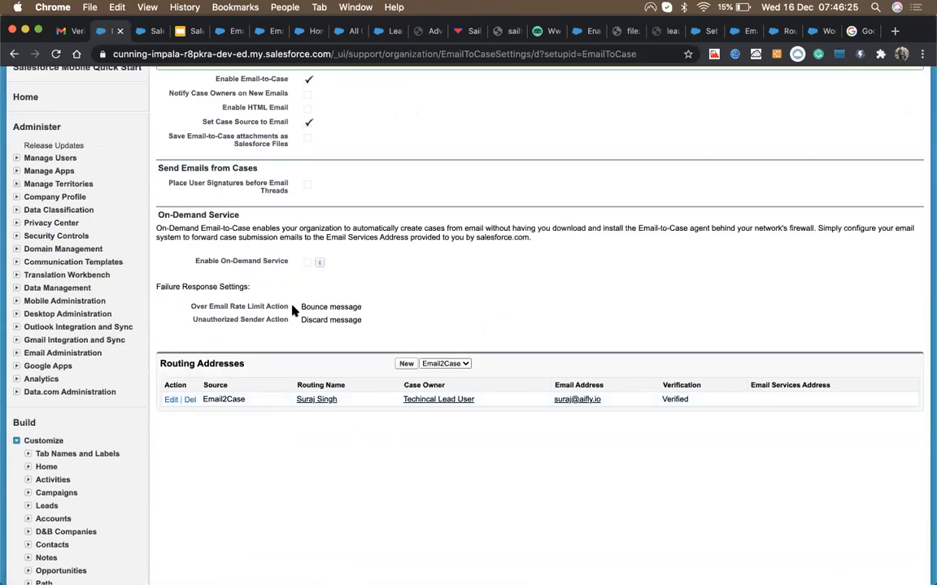
pyautogui.scroll(8, 294, 309)
pyautogui.scroll(-15, 292, 311)
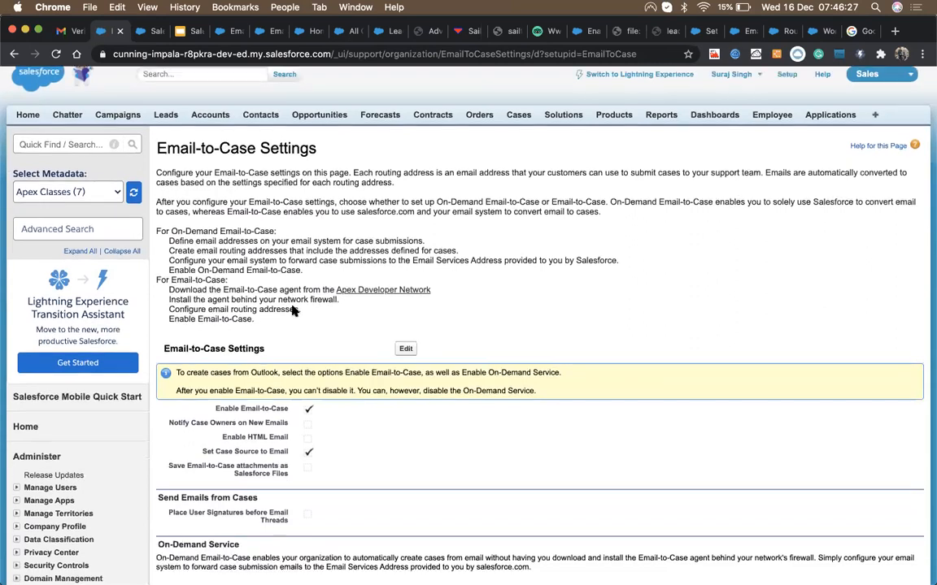
pyautogui.scroll(10, 293, 311)
pyautogui.scroll(-1, 294, 311)
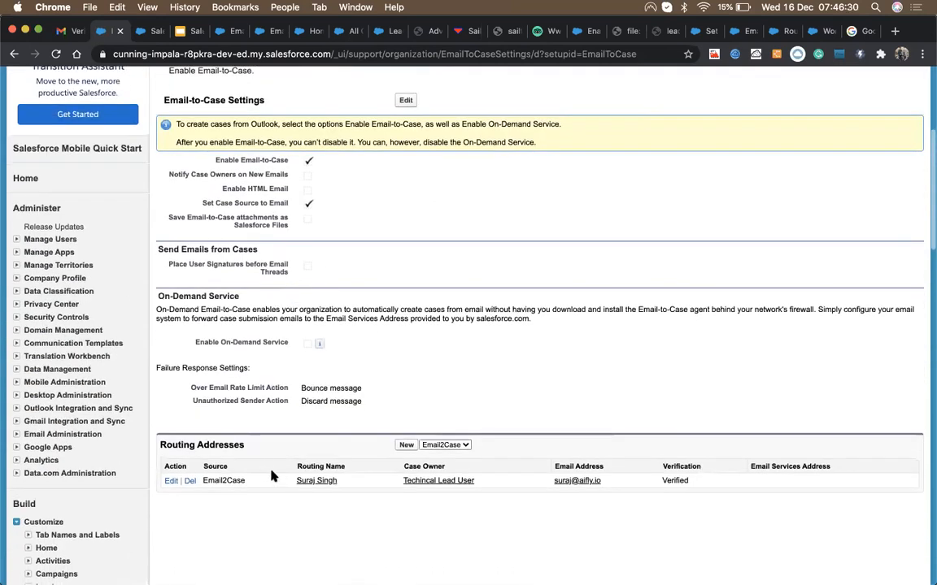
pyautogui.click(319, 482)
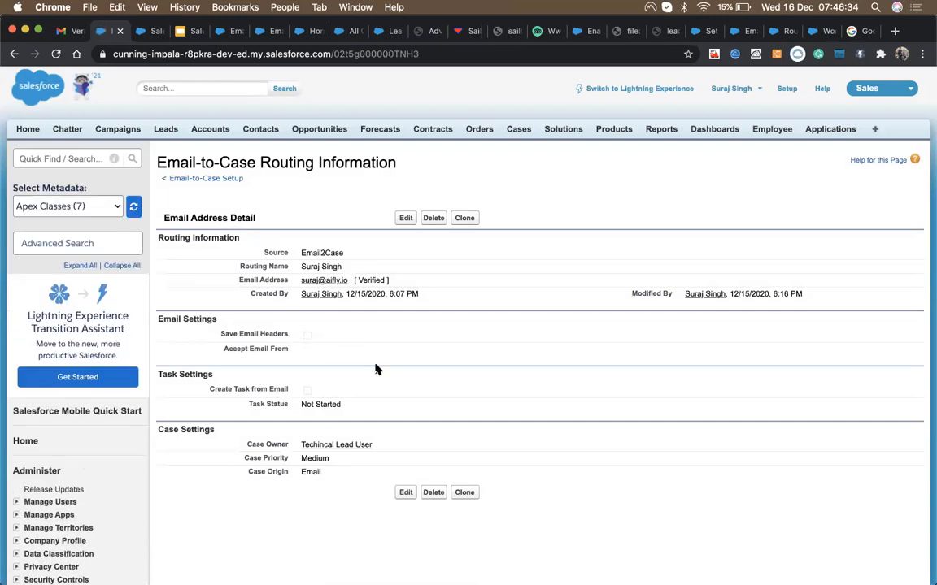
# Step: Edit the routing address, try the Create Task and Save Email Headers options, then cancel
pyautogui.click(404, 218)
pyautogui.scroll(-2, 392, 352)
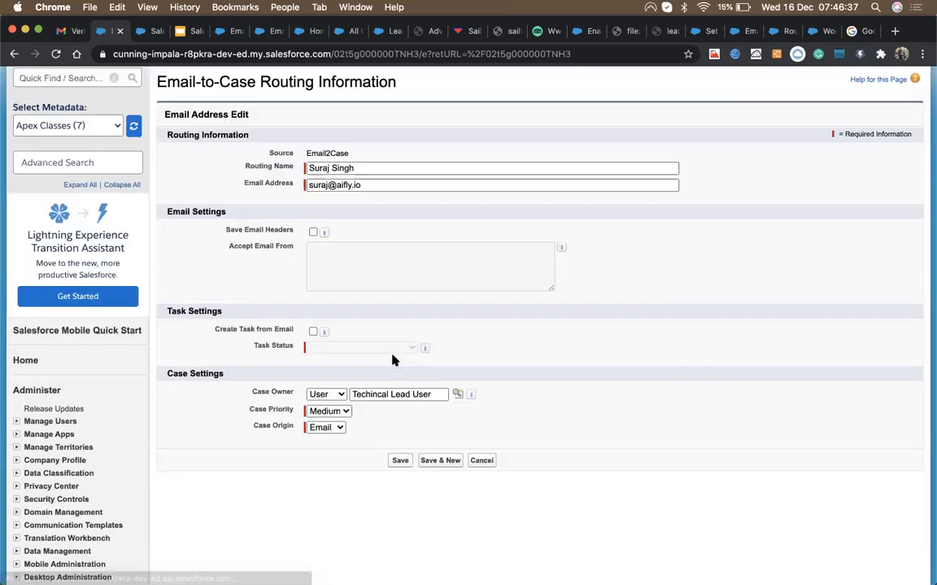
pyautogui.click(313, 330)
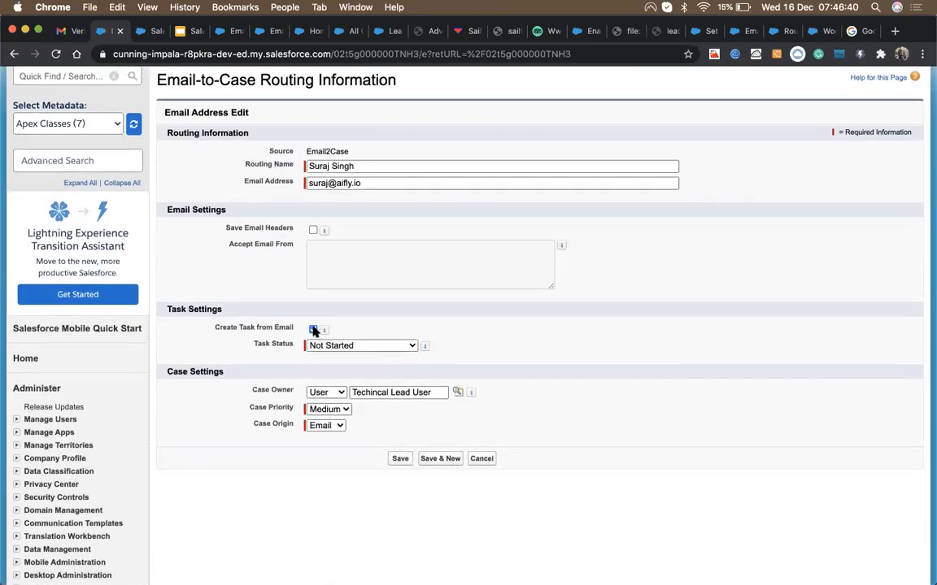
pyautogui.click(314, 329)
pyautogui.scroll(2, 309, 268)
pyautogui.click(313, 296)
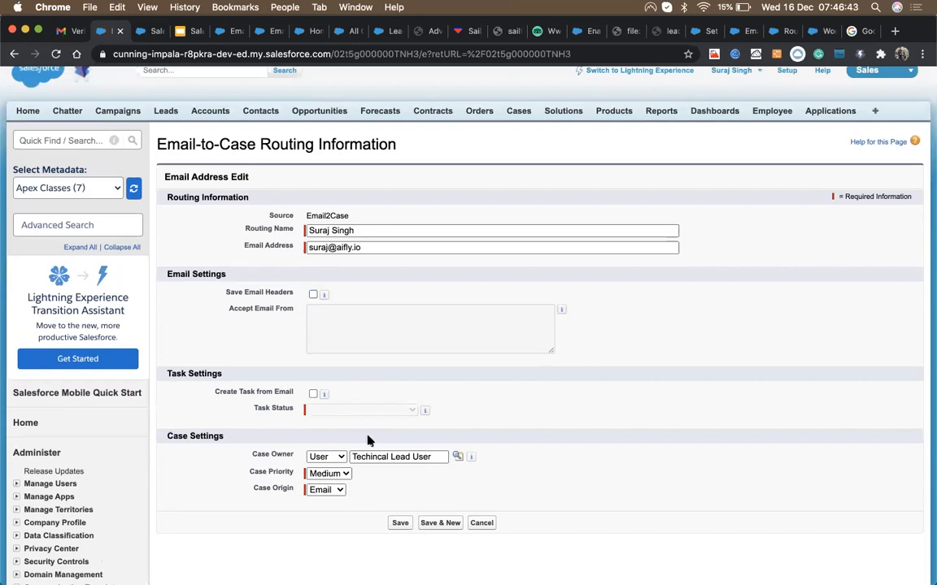
pyautogui.click(488, 525)
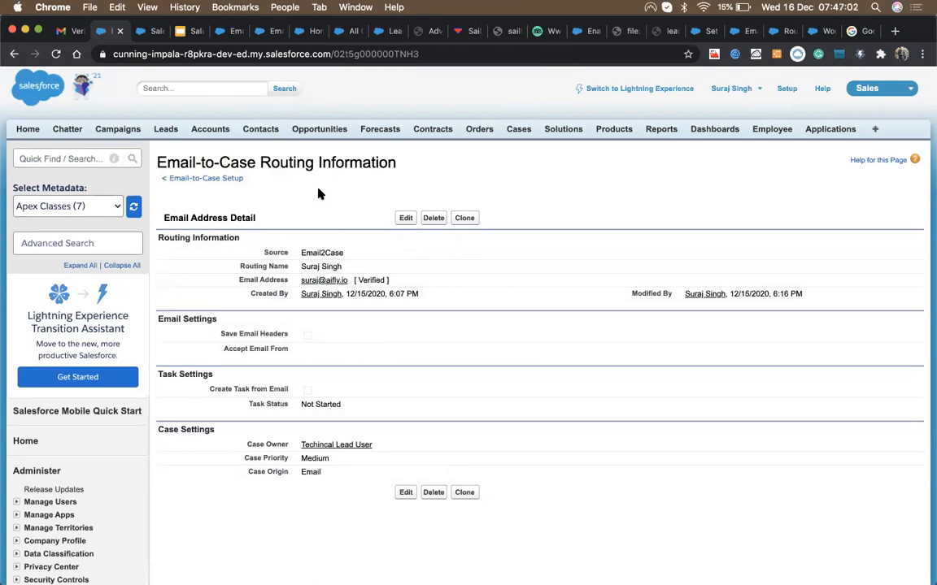
# Step: Return to Email-to-Case Setup and open the Email-to-Case Settings edit form
pyautogui.click(192, 179)
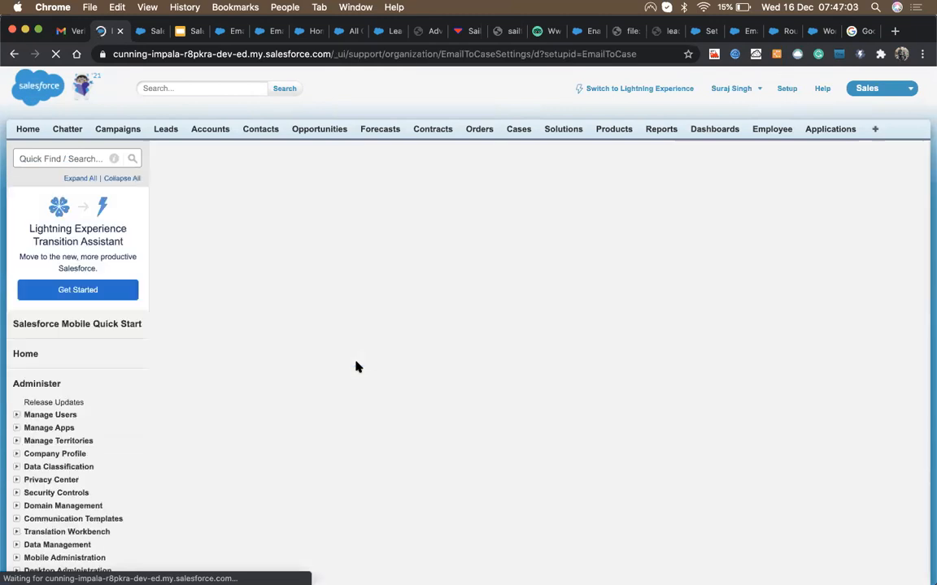
pyautogui.scroll(-10, 355, 362)
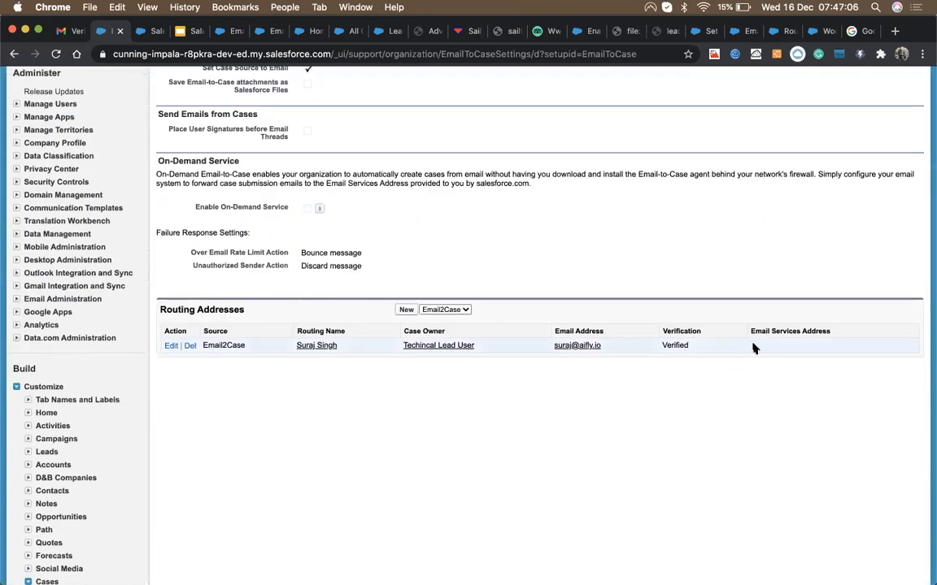
pyautogui.scroll(2, 396, 211)
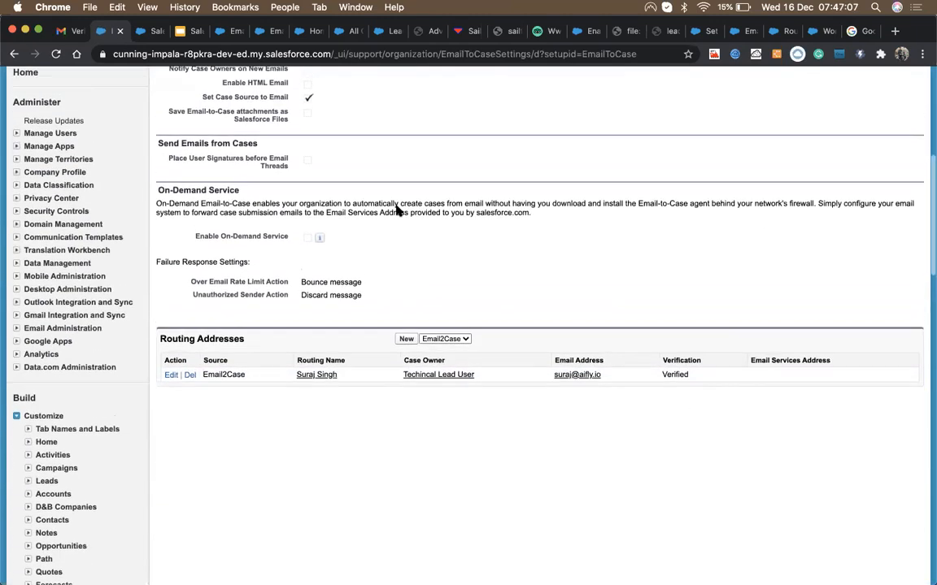
pyautogui.scroll(5, 396, 210)
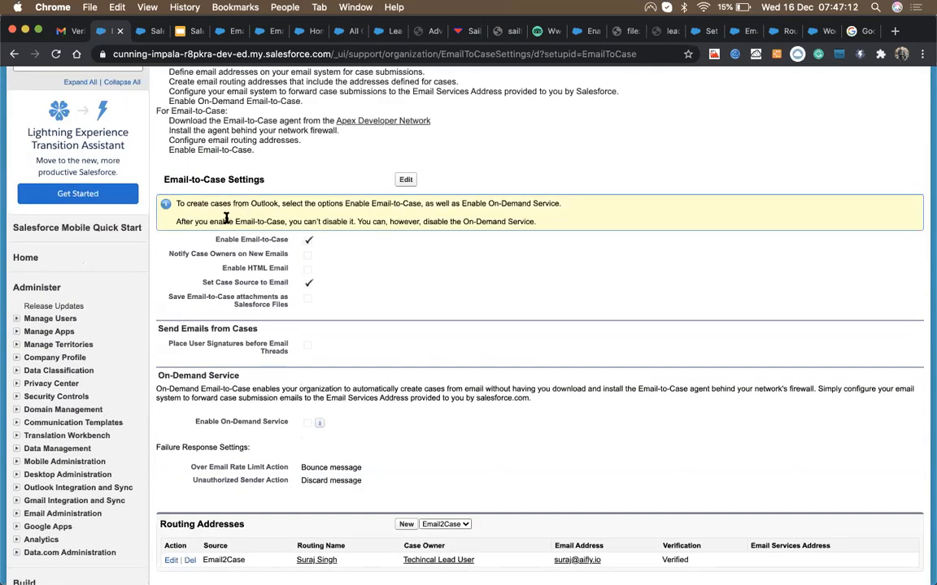
pyautogui.moveTo(176, 222); pyautogui.dragTo(459, 230)
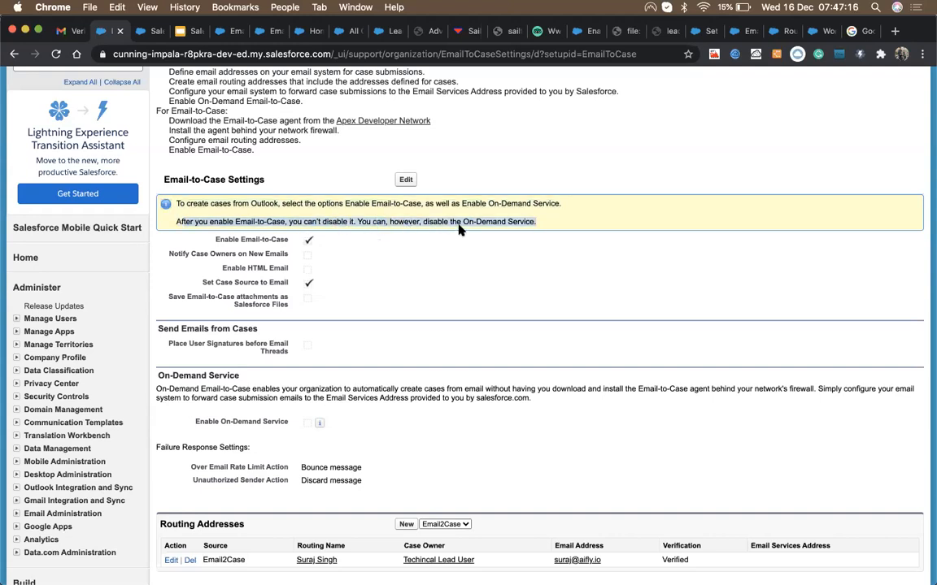
pyautogui.click(404, 179)
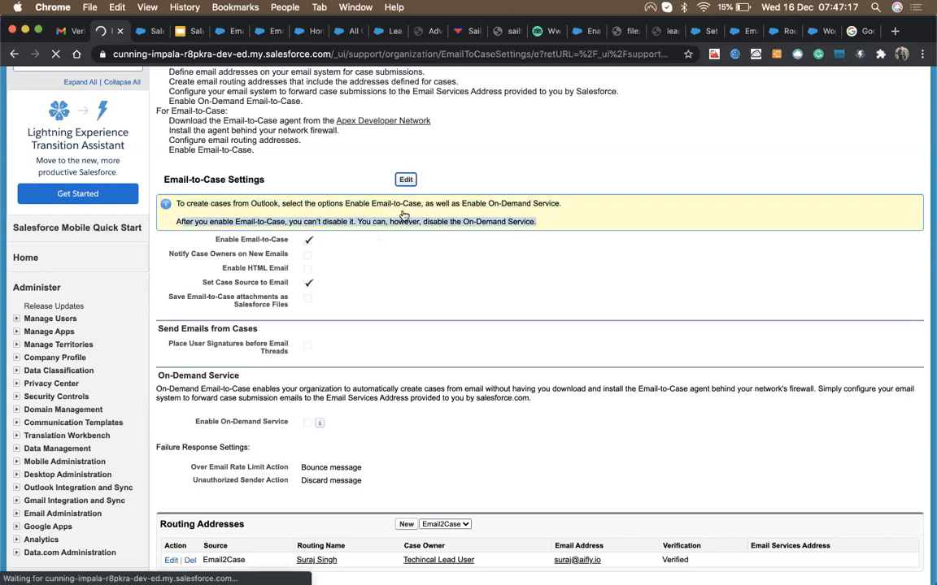
# Step: Check Enable On-Demand Service, keep Bounce message as the rate-limit action, and save
pyautogui.scroll(-3, 366, 325)
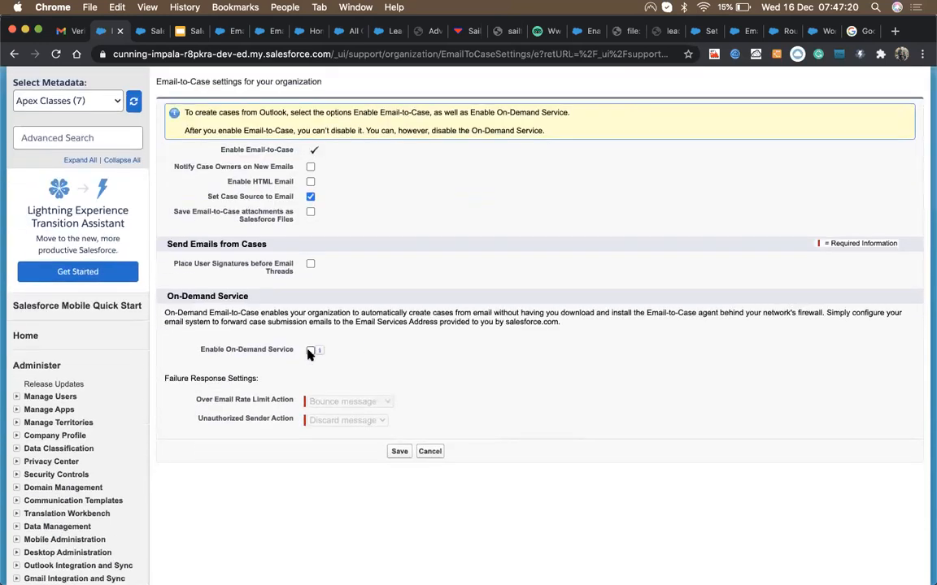
pyautogui.click(310, 350)
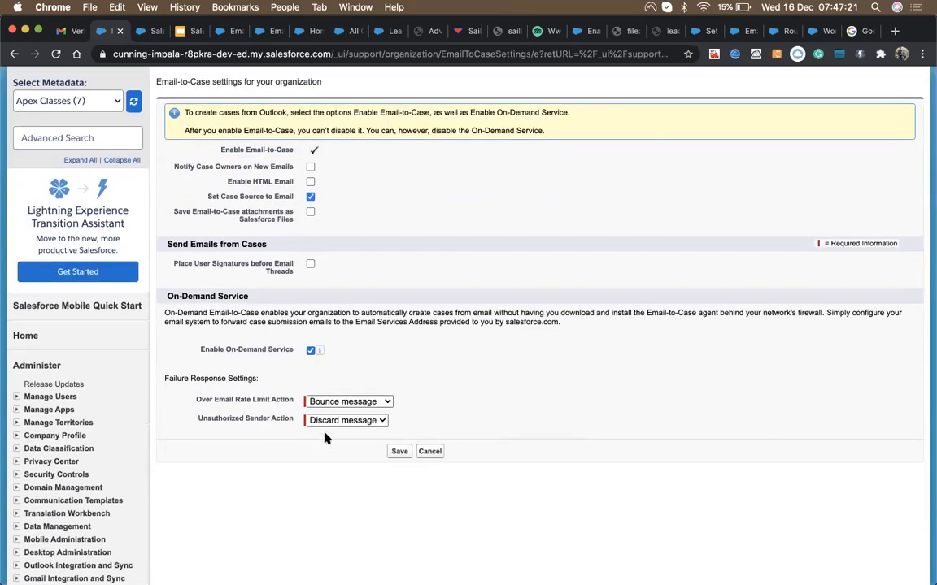
pyautogui.moveTo(318, 352)
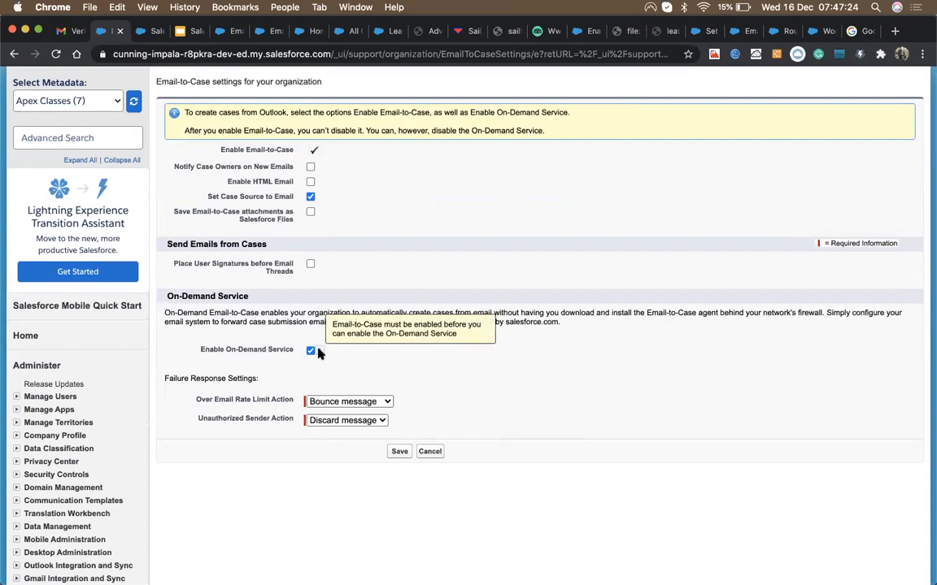
pyautogui.click(311, 352)
pyautogui.click(310, 351)
pyautogui.click(329, 401)
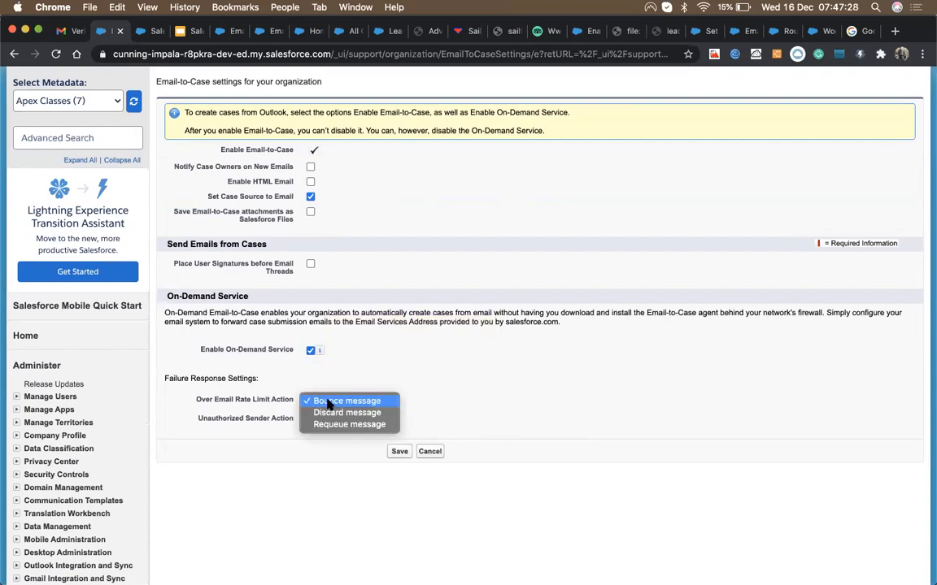
pyautogui.click(343, 366)
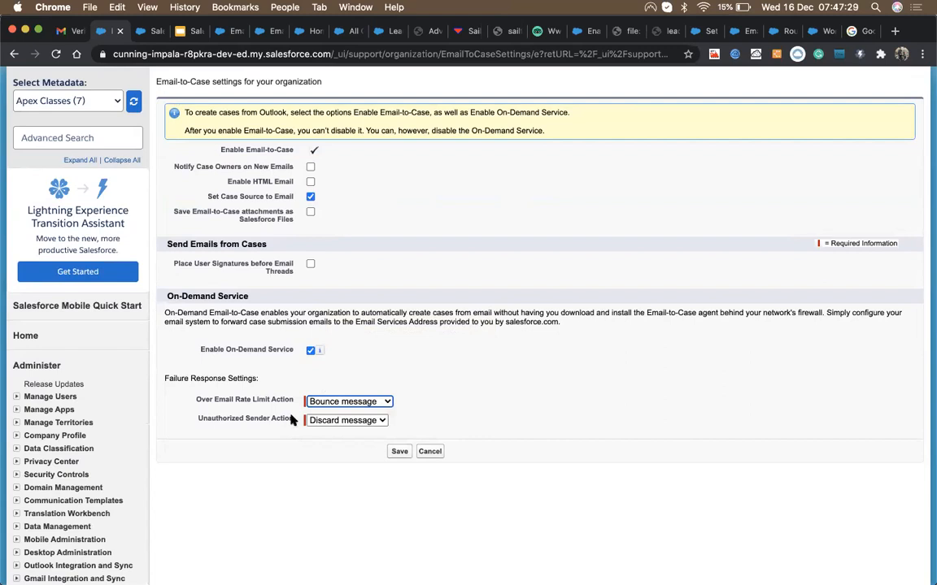
pyautogui.click(398, 454)
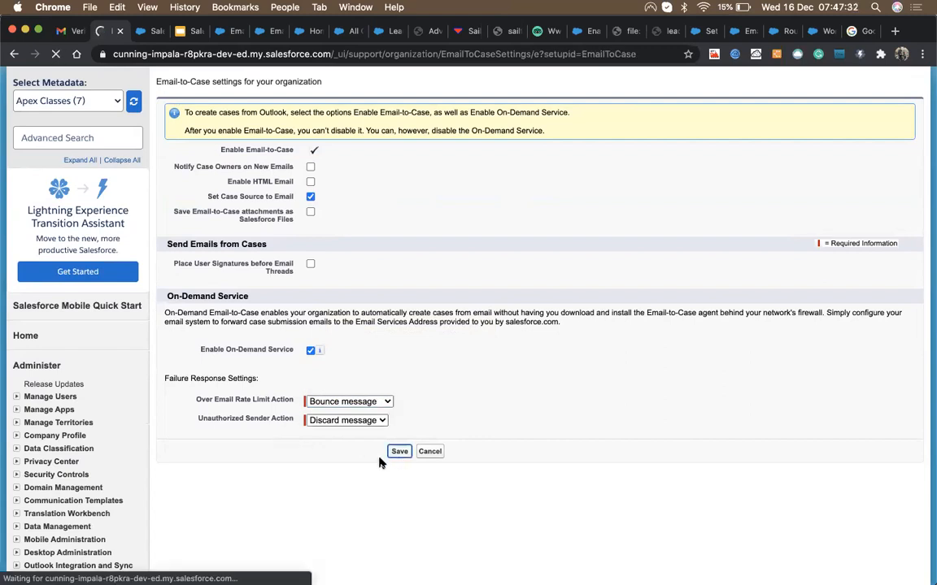
# Step: Review the saved Enable On-Demand Service setting and its description
pyautogui.scroll(-5, 409, 388)
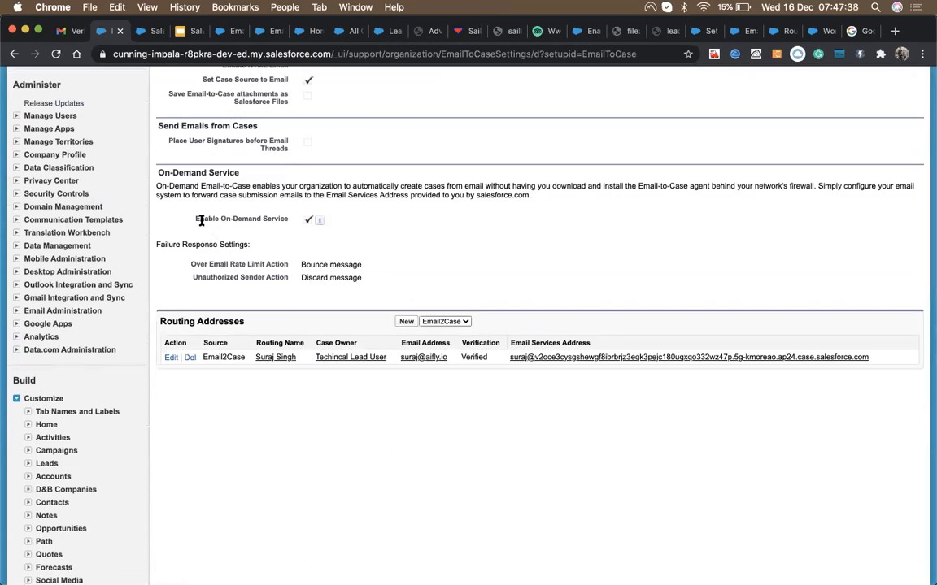
pyautogui.moveTo(193, 216); pyautogui.dragTo(285, 218)
pyautogui.click(219, 217)
pyautogui.scroll(2, 370, 336)
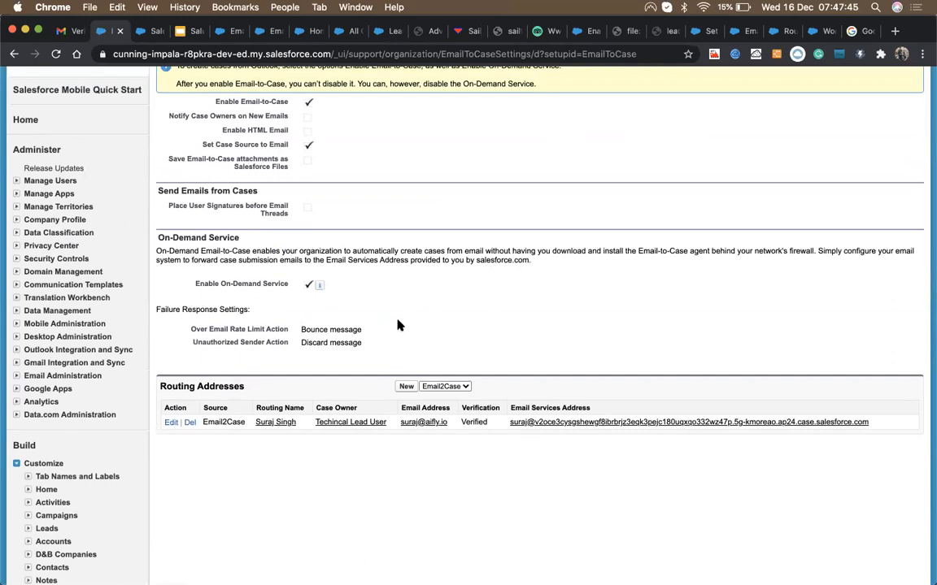
pyautogui.moveTo(400, 252); pyautogui.dragTo(551, 269)
pyautogui.click(551, 268)
pyautogui.moveTo(201, 251); pyautogui.dragTo(251, 252)
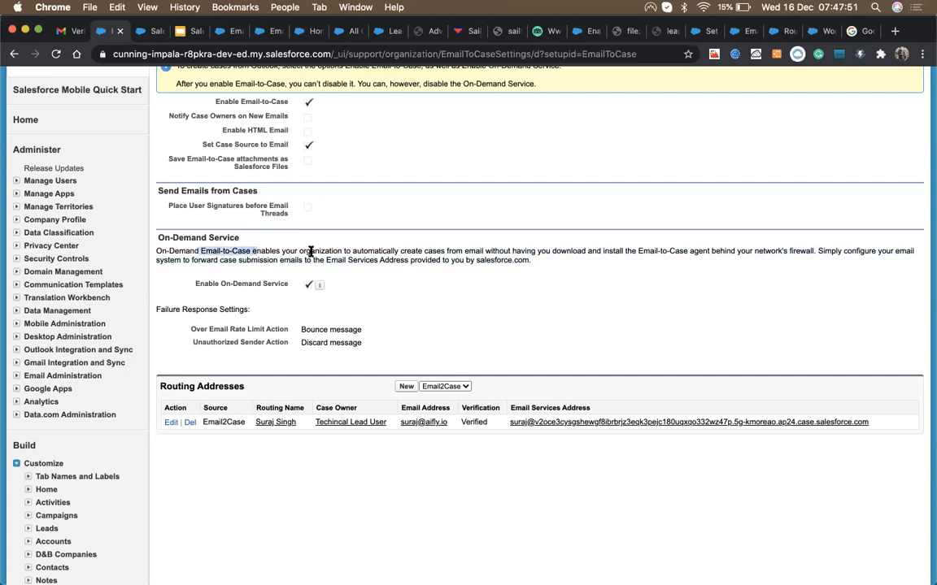
pyautogui.click(424, 251)
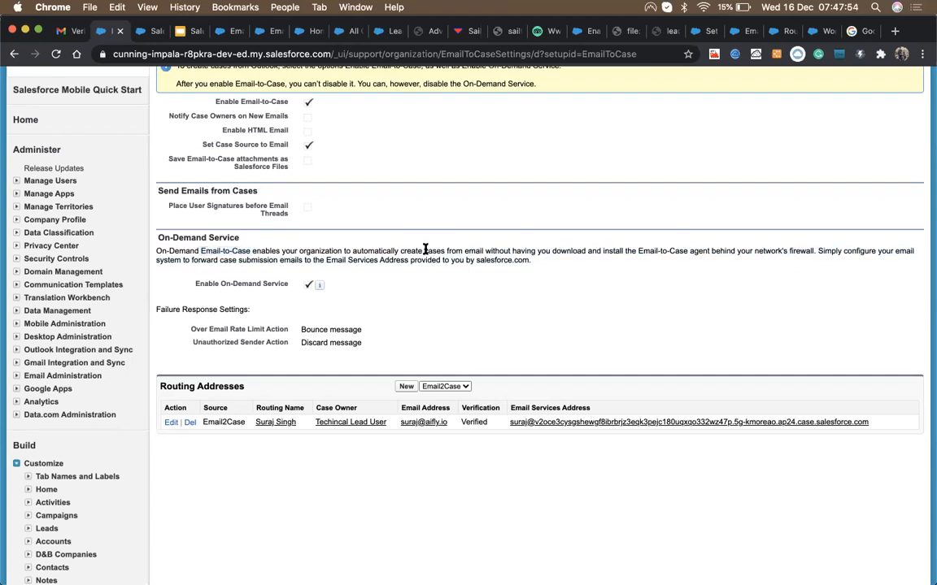
pyautogui.moveTo(405, 253); pyautogui.dragTo(599, 251)
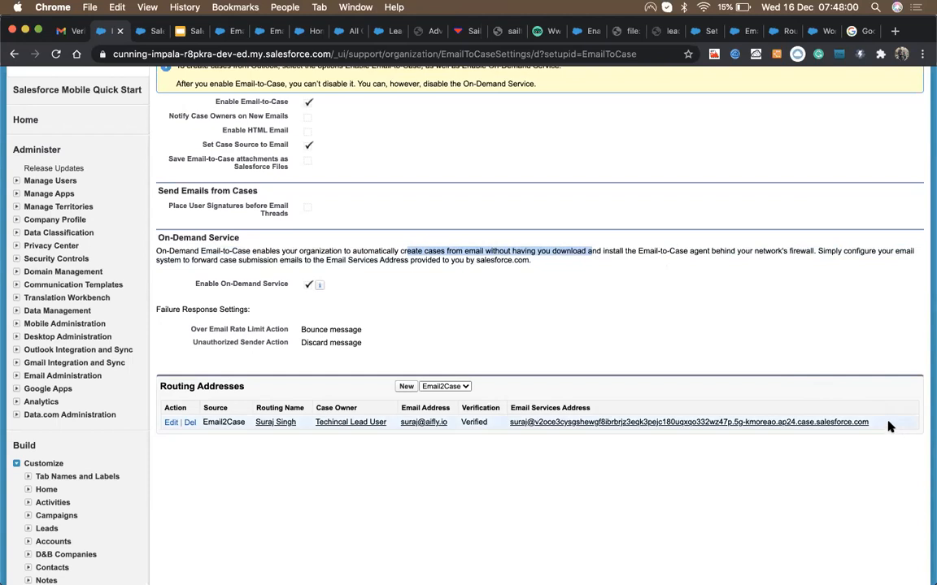
# Step: Copy the Email2Case routing address's generated Email Services Address
pyautogui.moveTo(870, 423); pyautogui.dragTo(506, 422)
pyautogui.press('super+c')
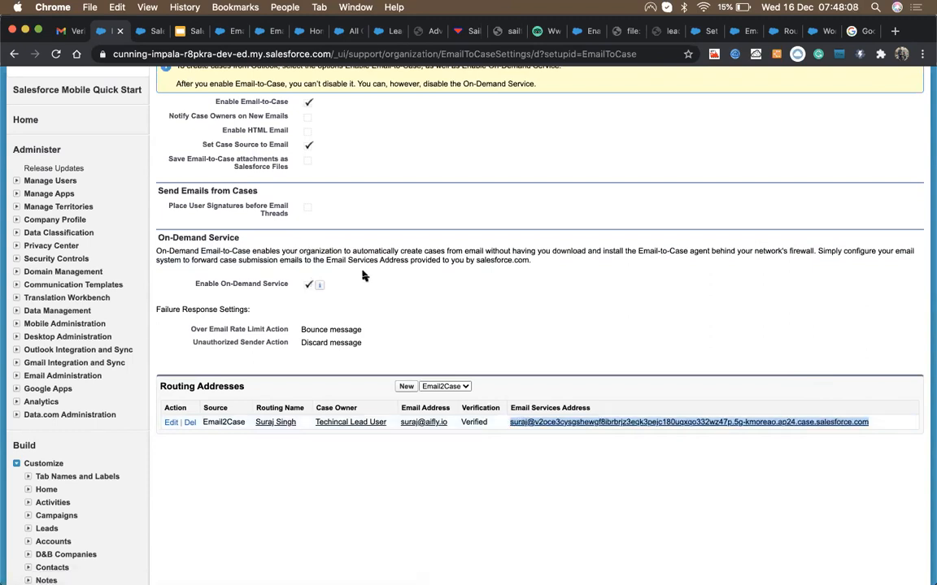
pyautogui.scroll(10, 364, 277)
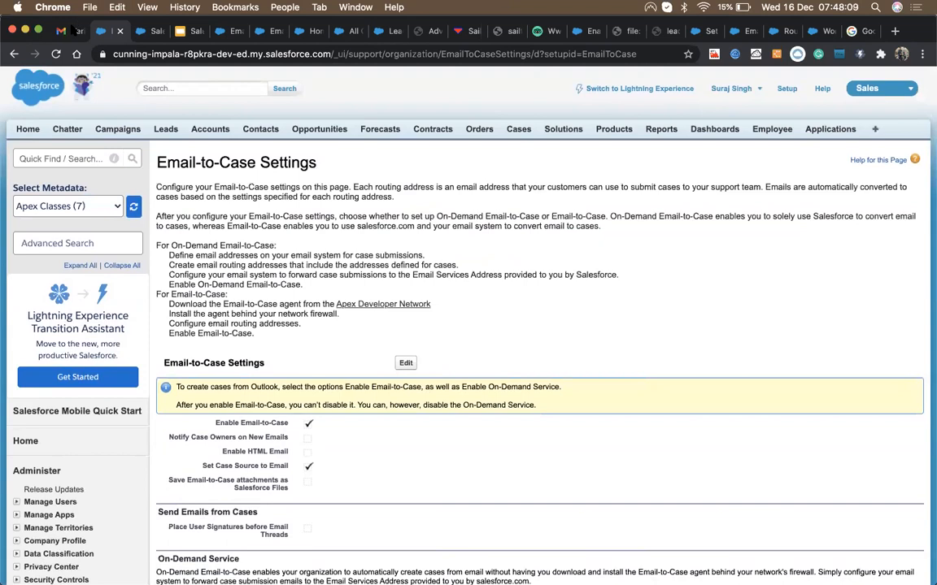
pyautogui.click(73, 30)
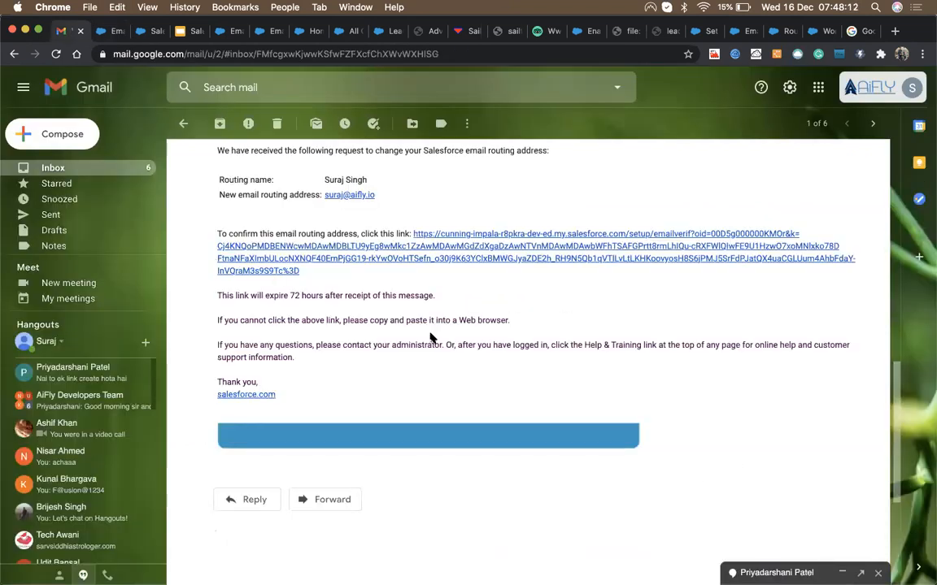
# Step: Address a new email to the copied Email Services Address with subject 'Test Email to Case'
pyautogui.click(54, 135)
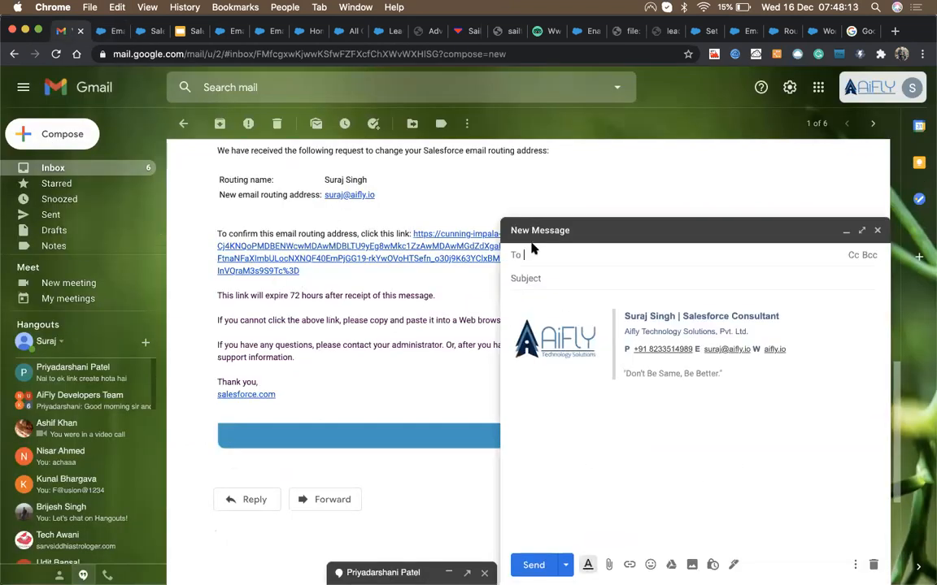
pyautogui.click(547, 278)
pyautogui.press('cmd+v')
pyautogui.click(575, 260)
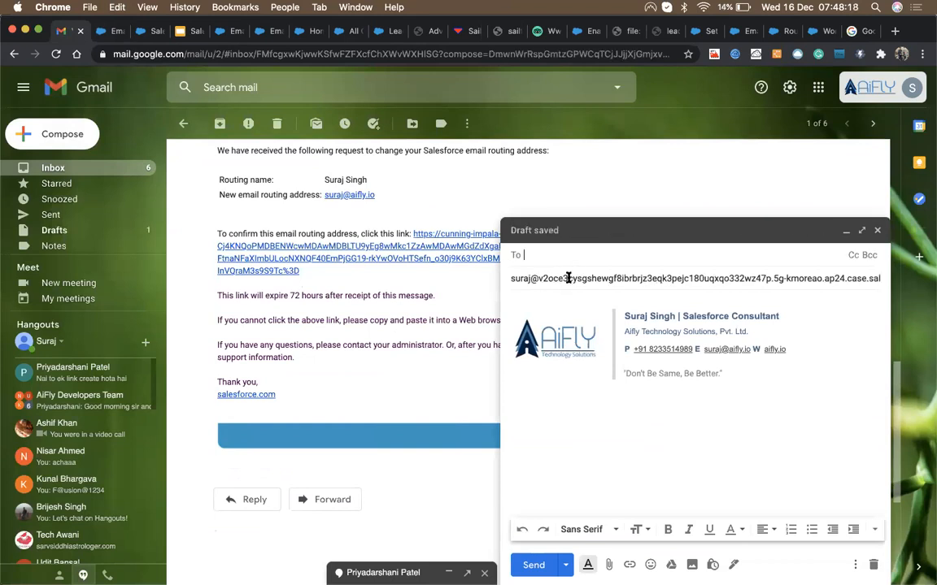
pyautogui.tripleClick(567, 278)
pyautogui.press('cmd+x')
pyautogui.click(575, 252)
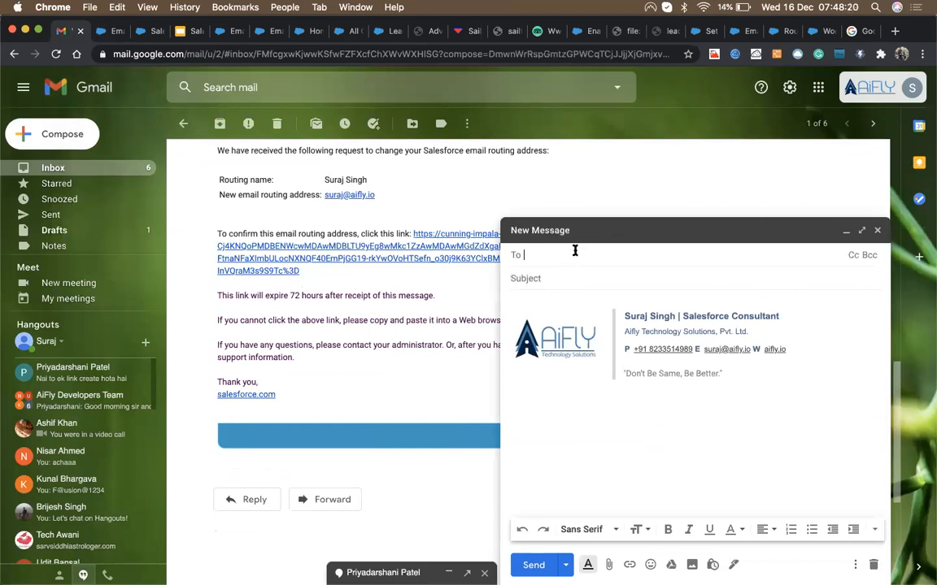
pyautogui.press('cmd+v')
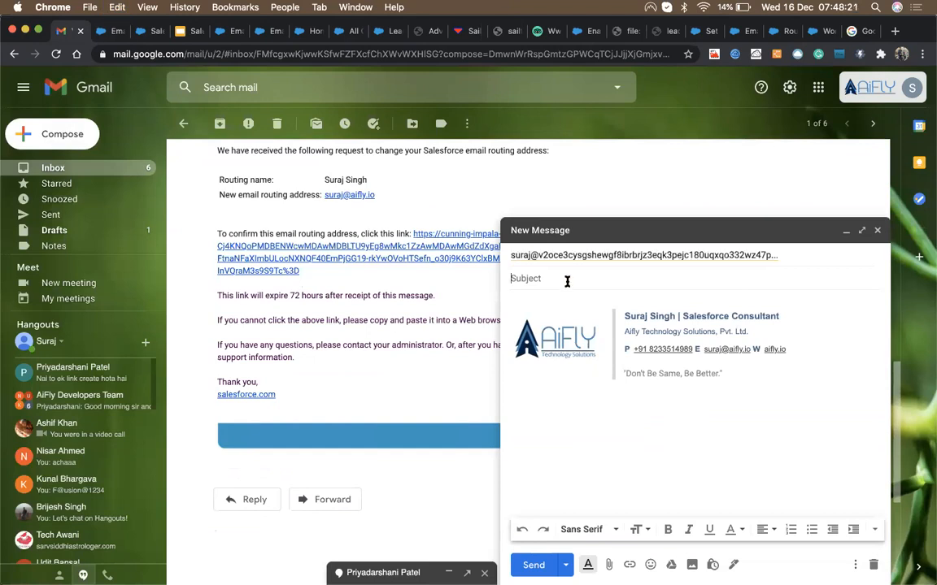
pyautogui.write('Test Email to Case')
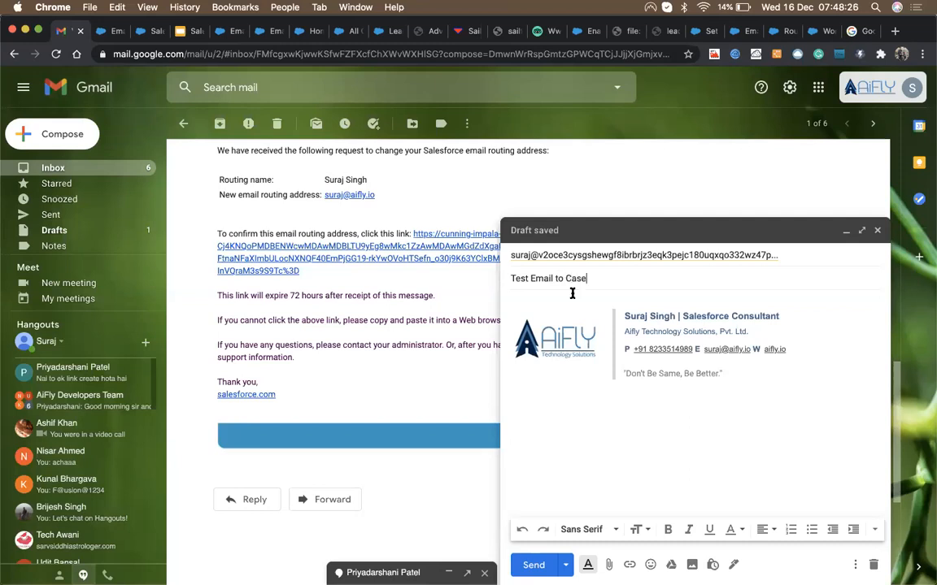
# Step: Write 'Hi Support Team,', report an issue with the phone, sign 'Thanks', fix grammar, and send
pyautogui.click(580, 299)
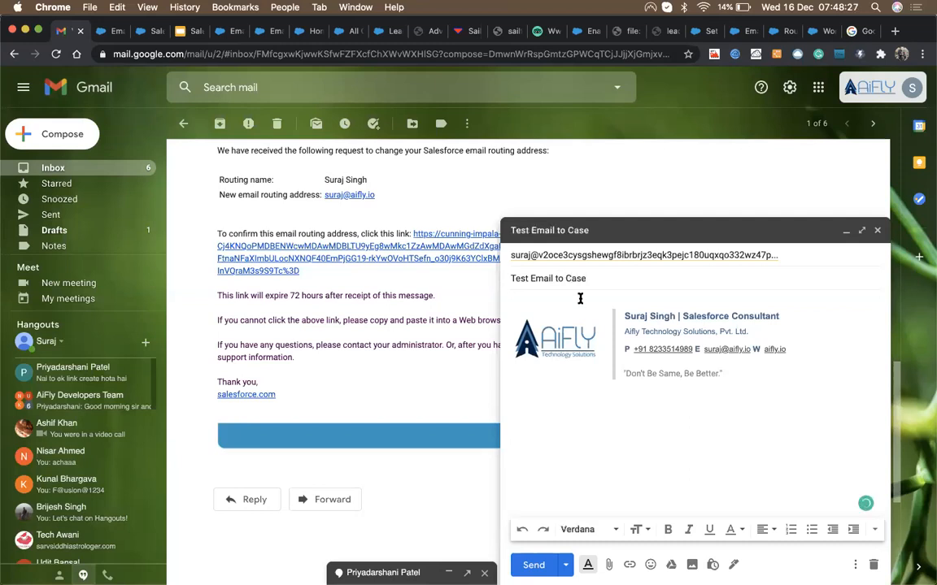
pyautogui.write('Hi Supp')
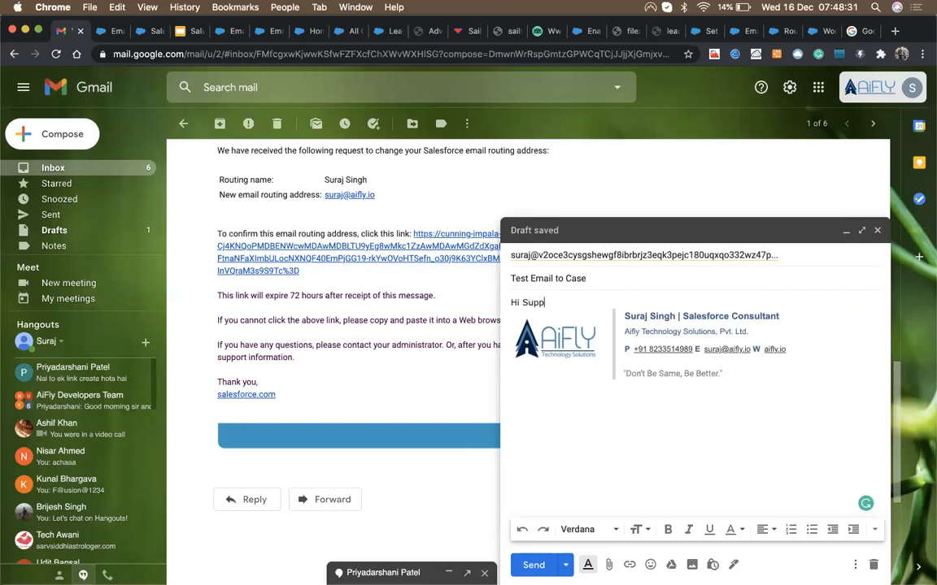
pyautogui.write('ort ')
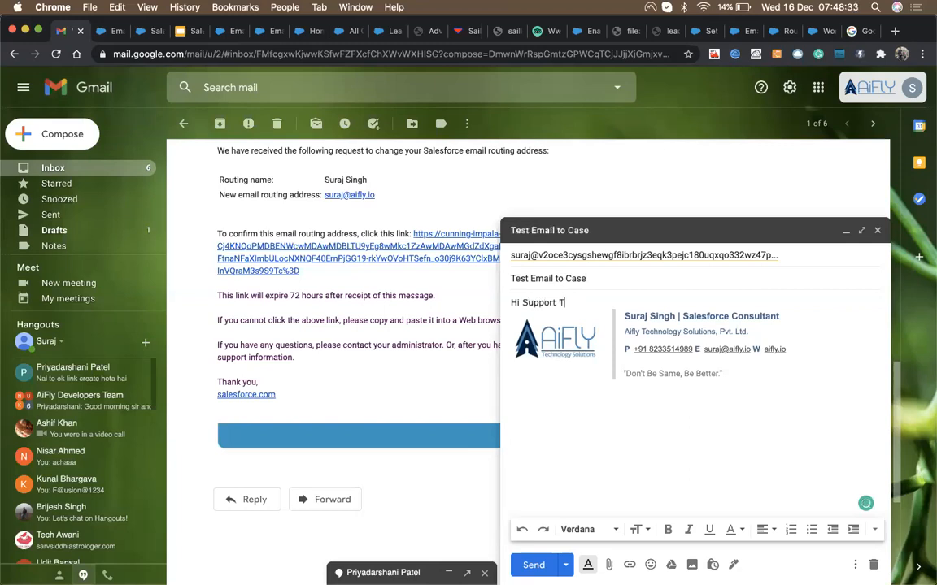
pyautogui.write('Team,')
pyautogui.press('Return')
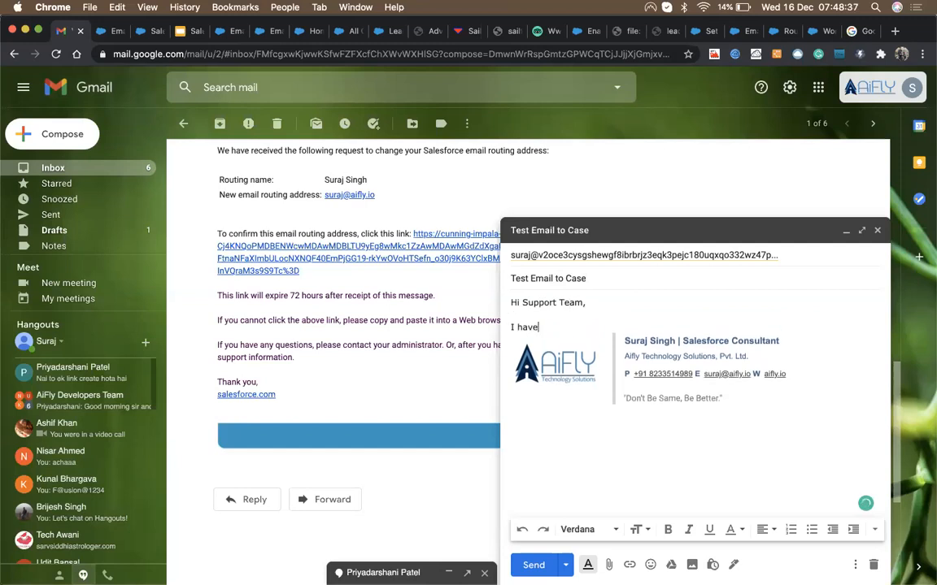
pyautogui.write('my ')
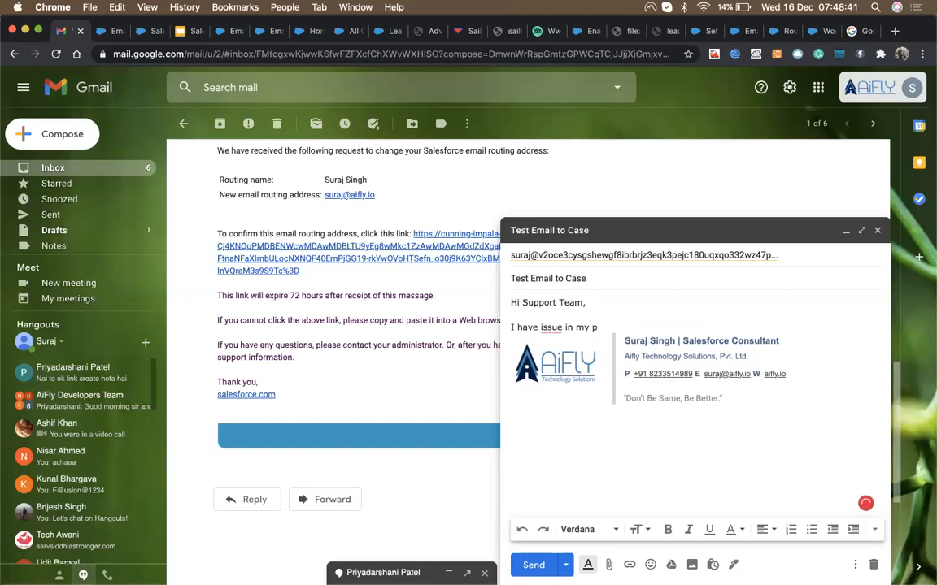
pyautogui.write('phone.')
pyautogui.press('Return')
pyautogui.write('T')
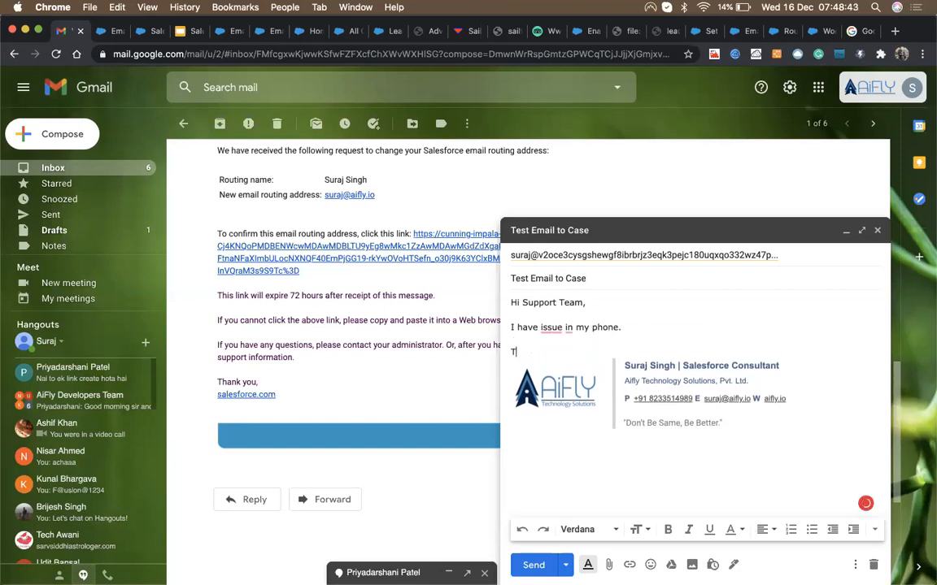
pyautogui.write('hanks')
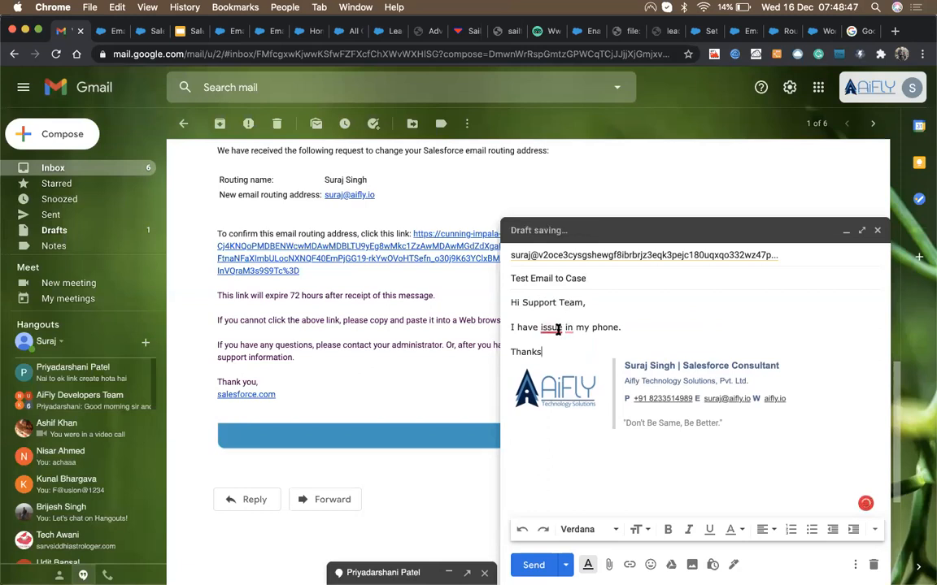
pyautogui.moveTo(557, 328)
pyautogui.click(561, 361)
pyautogui.click(587, 362)
pyautogui.click(537, 563)
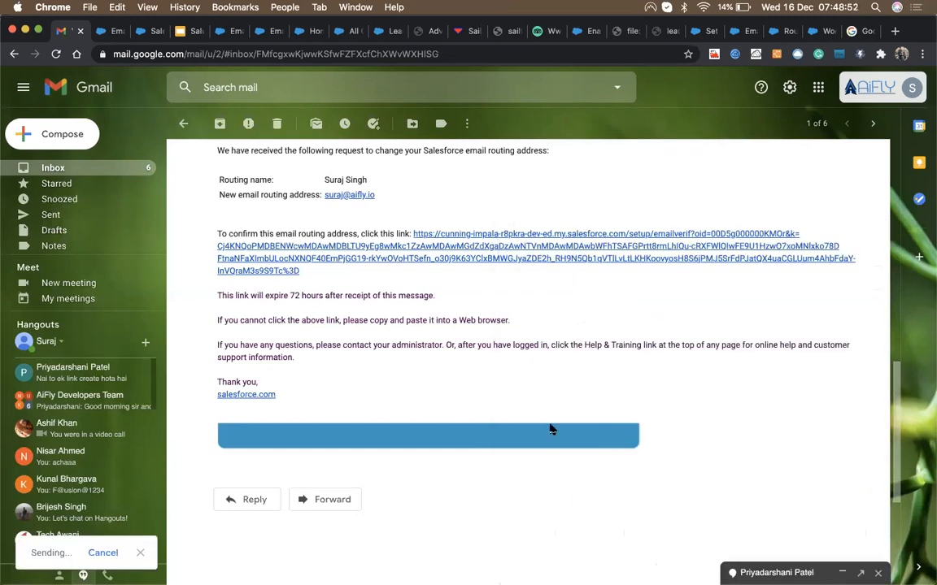
# Step: Switch the Cases list to All Open Cases, pin it as default, and reload
pyautogui.click(258, 32)
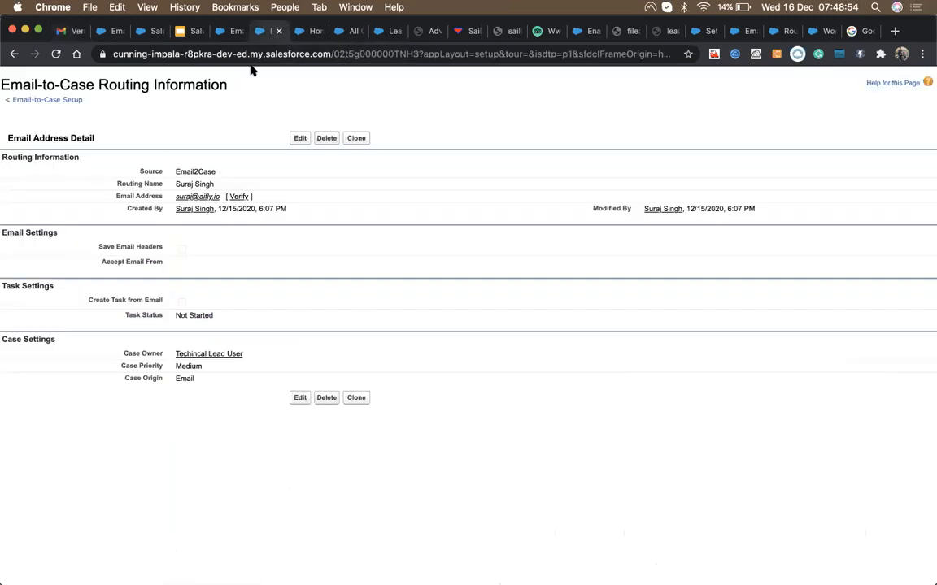
pyautogui.click(218, 33)
pyautogui.click(340, 33)
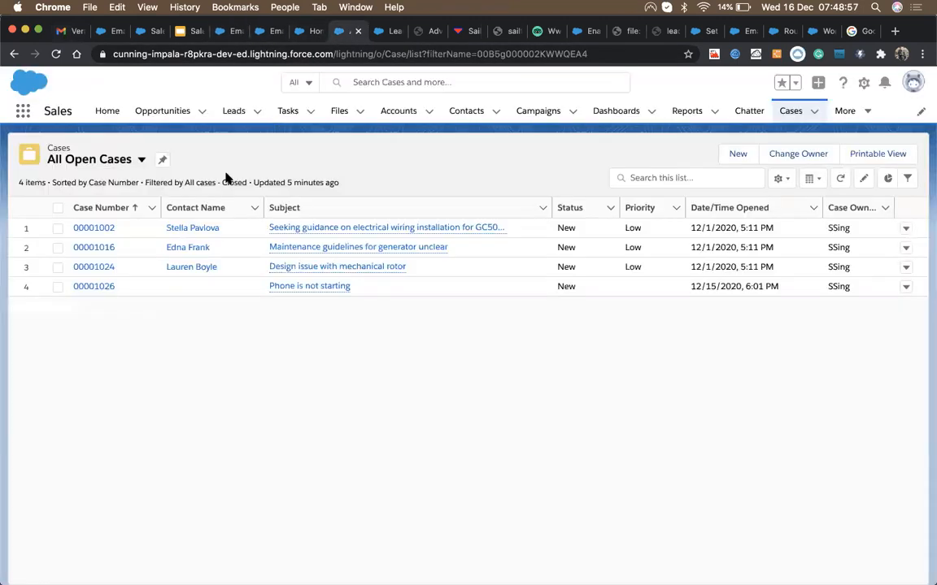
pyautogui.click(790, 110)
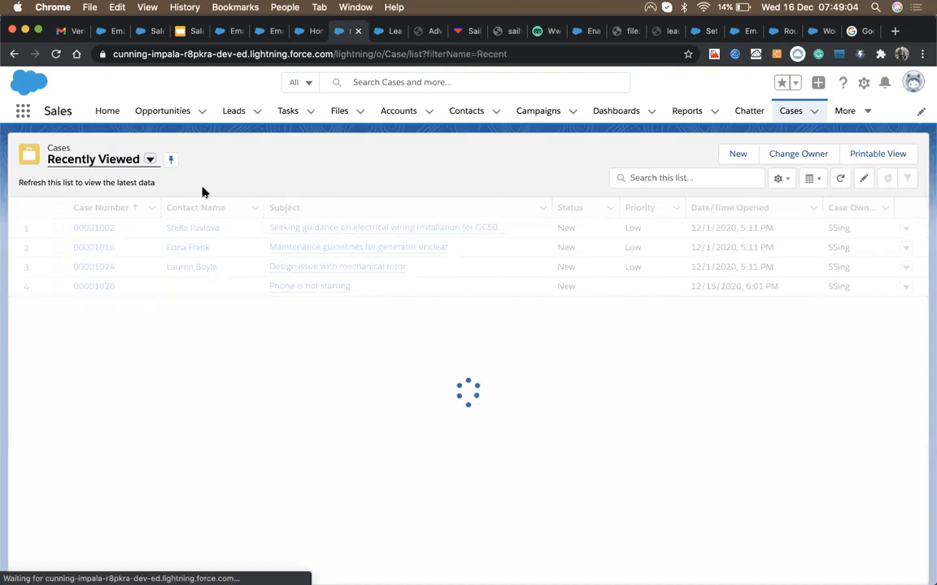
pyautogui.click(107, 161)
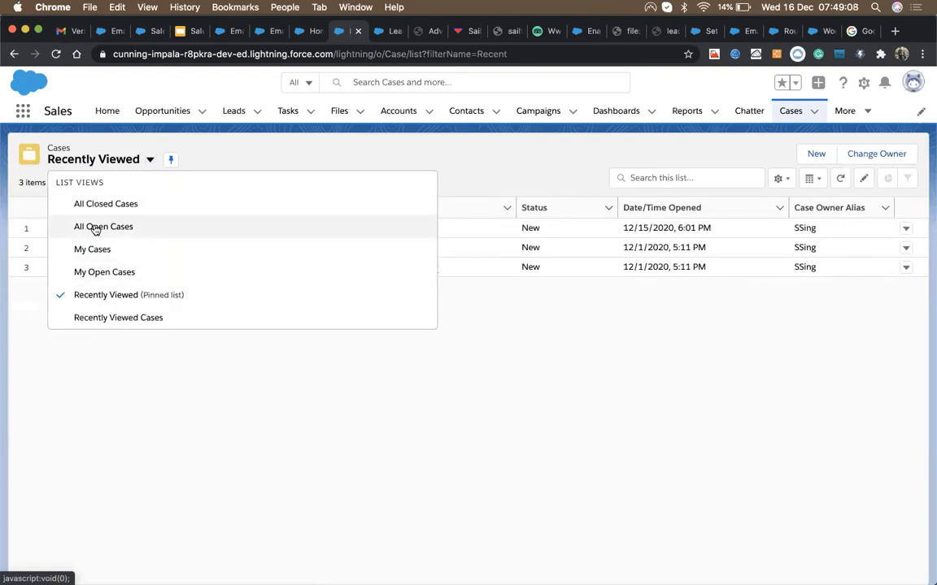
pyautogui.click(95, 230)
pyautogui.click(162, 159)
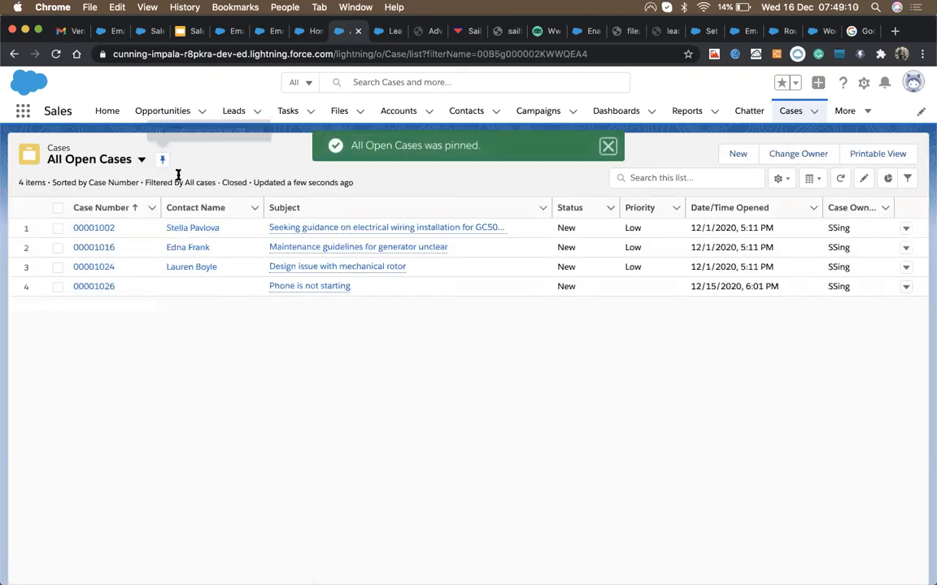
pyautogui.click(55, 54)
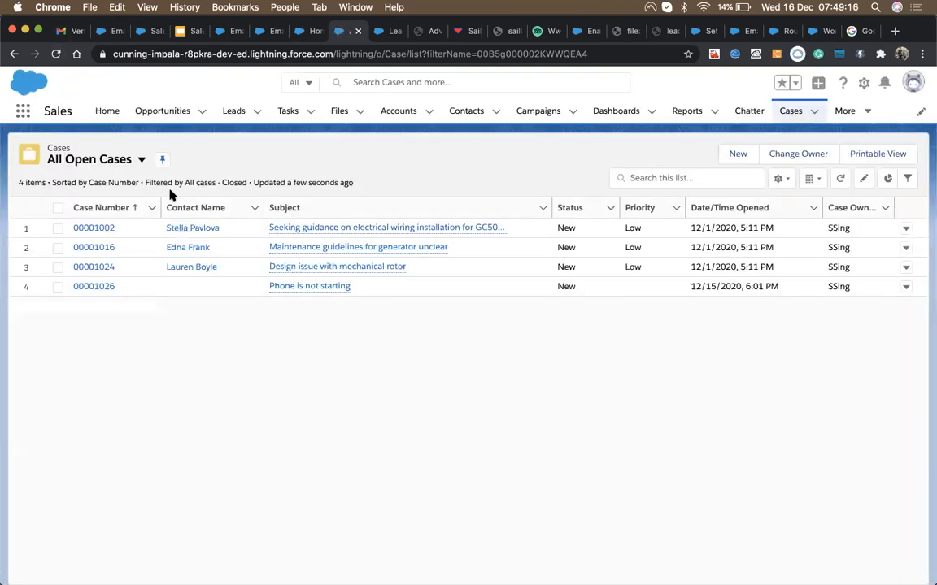
# Step: Resend the test email, find 'Test Email to Case' in Sent mail, then reload the Salesforce cases list
pyautogui.click(63, 32)
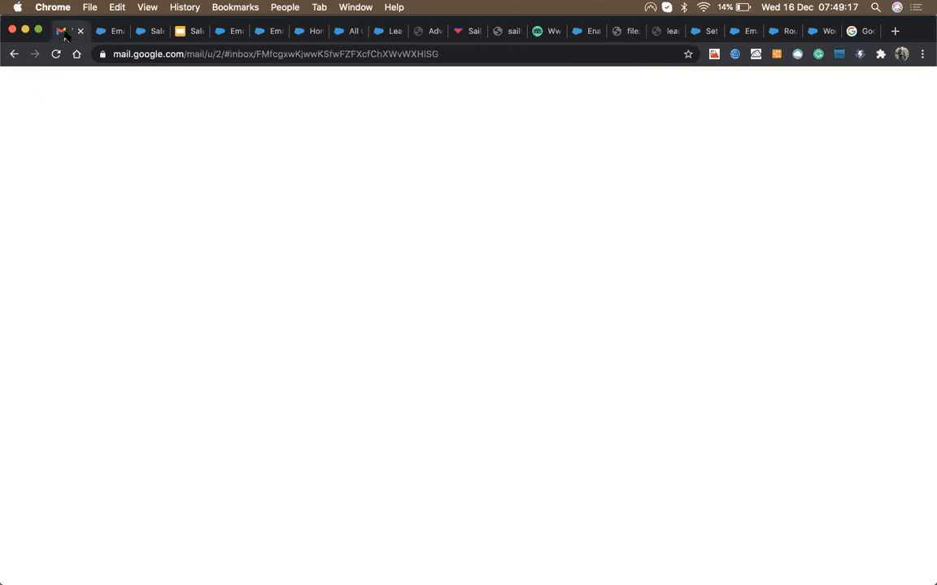
pyautogui.click(119, 553)
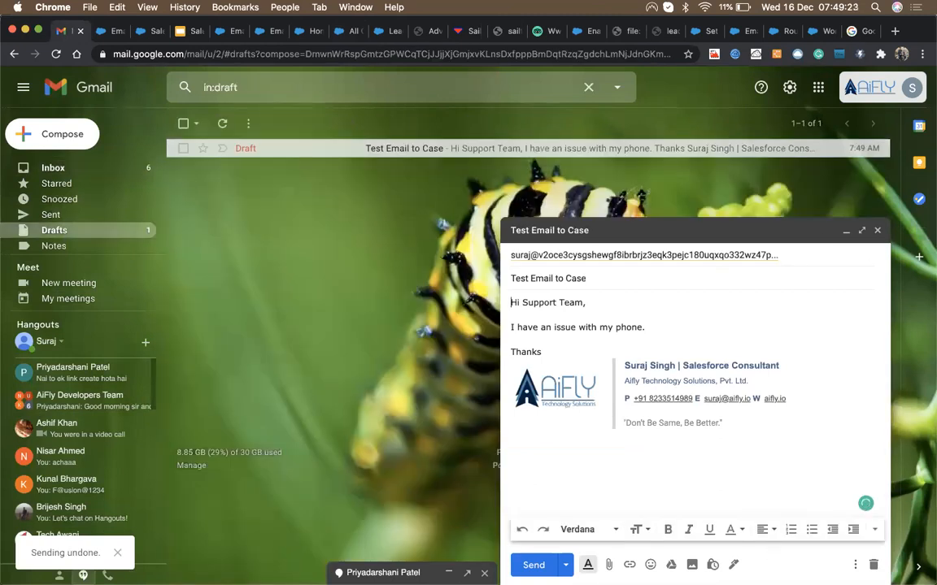
pyautogui.click(533, 564)
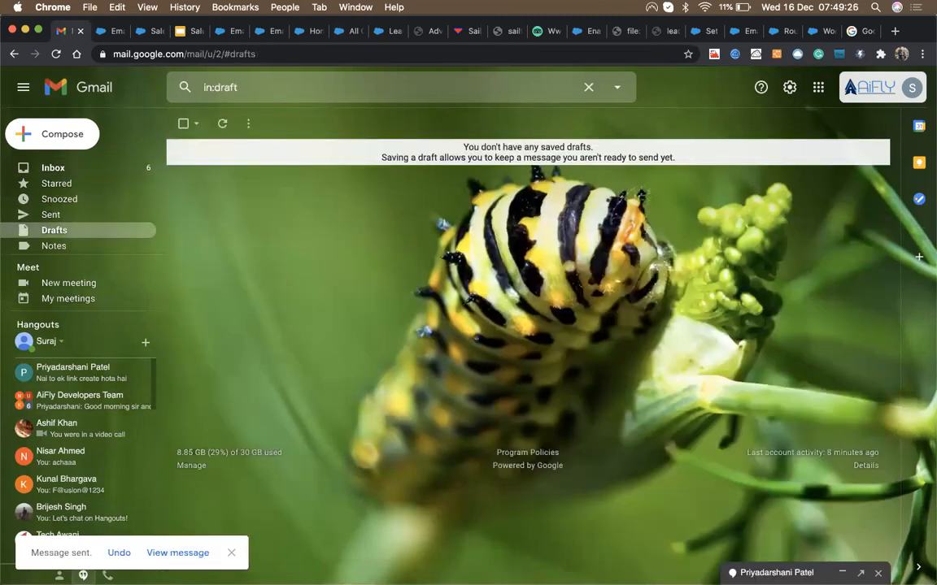
pyautogui.click(59, 215)
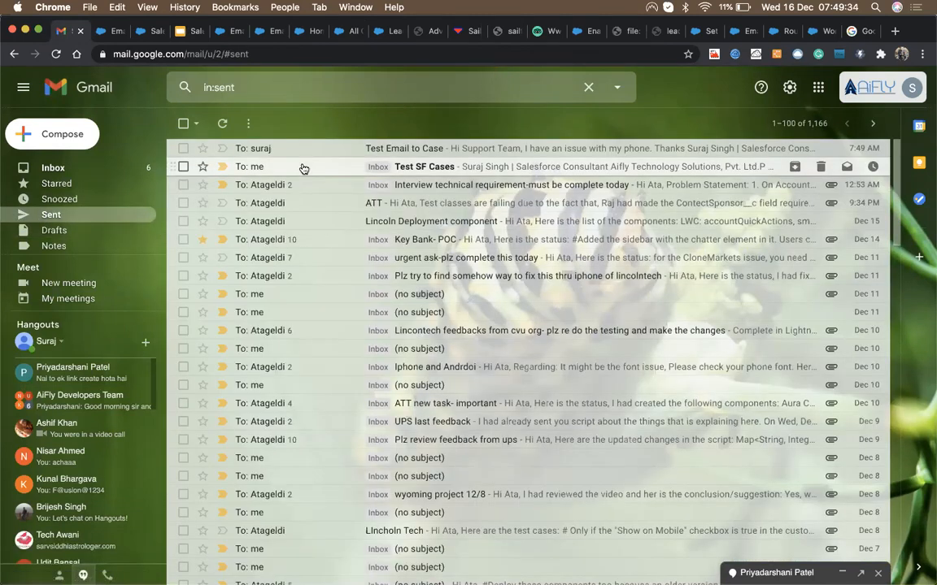
pyautogui.click(302, 168)
pyautogui.click(50, 215)
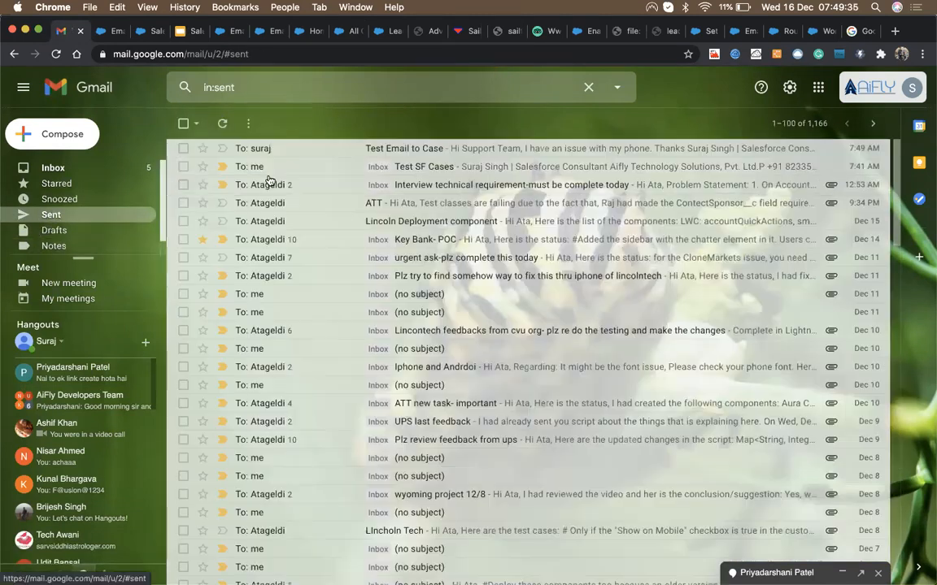
pyautogui.click(286, 150)
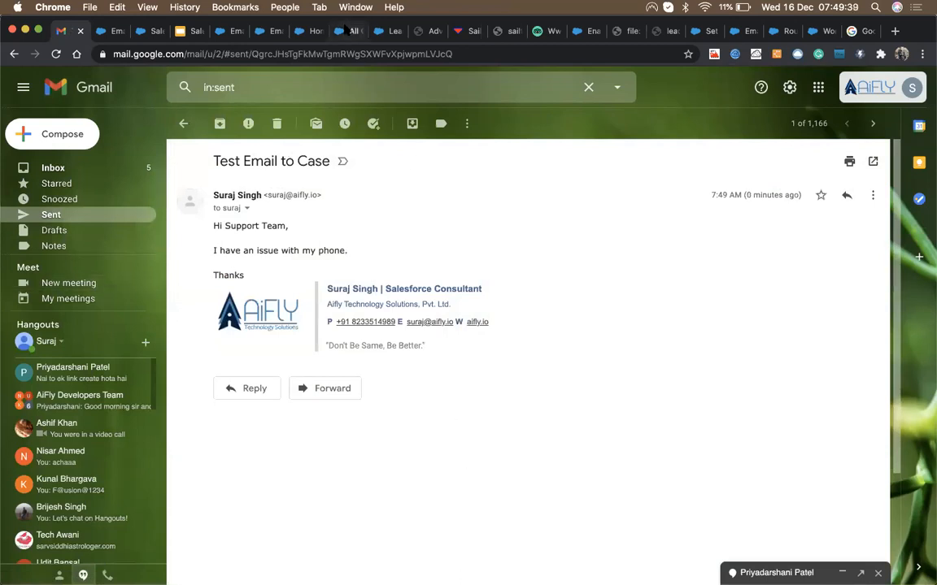
pyautogui.click(348, 30)
pyautogui.click(56, 54)
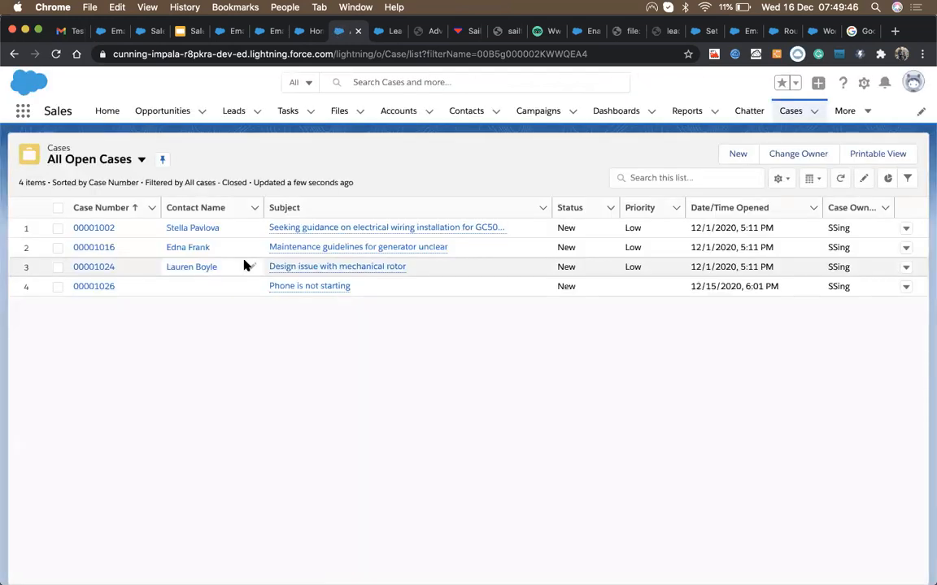
# Step: Reload the Cases list until case 00001027 'Test Email to Case' appears, then open it
pyautogui.press('super+r')
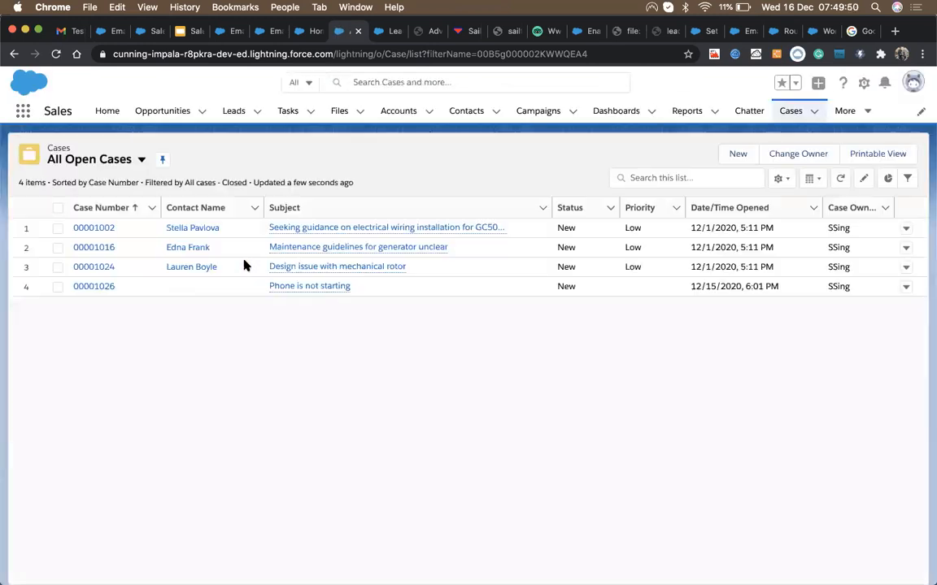
pyautogui.press('super+r')
pyautogui.press('super+r')
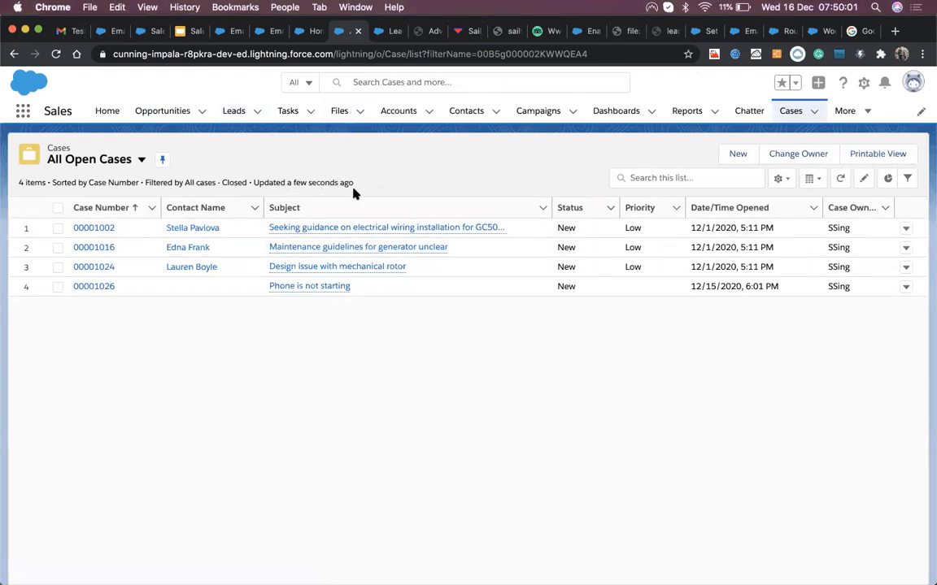
pyautogui.press('super+r')
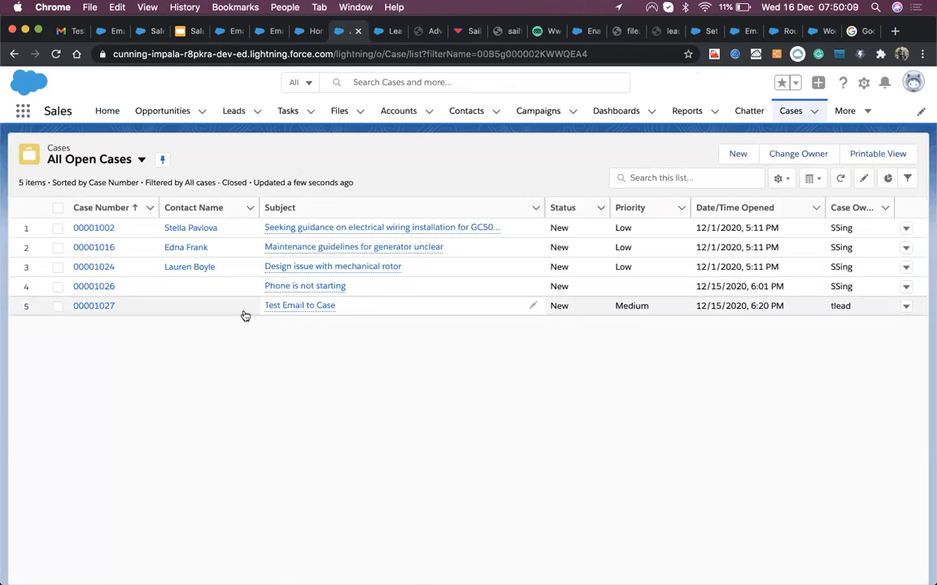
pyautogui.click(104, 308)
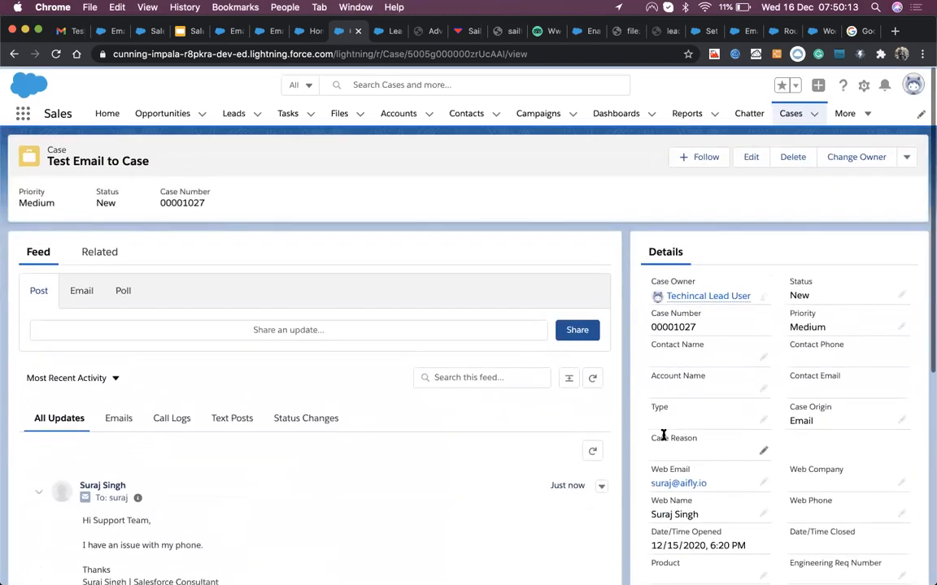
# Step: On case 00001027's record, highlight the Web Email address value
pyautogui.scroll(-5, 318, 429)
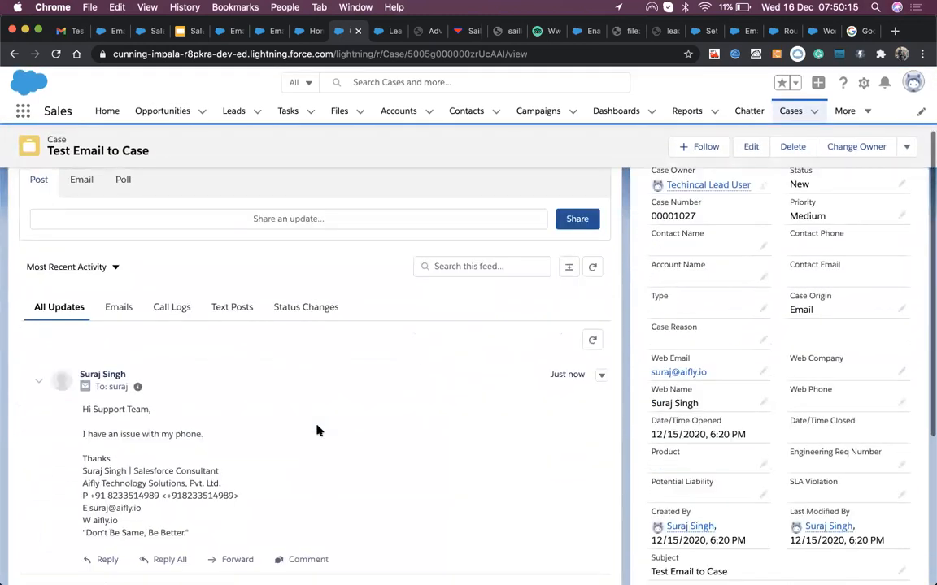
pyautogui.scroll(2, 196, 321)
pyautogui.moveTo(82, 267)
pyautogui.mouseDown()
pyautogui.moveTo(149, 348)
pyautogui.moveTo(159, 383)
pyautogui.mouseUp()
pyautogui.scroll(2, 159, 387)
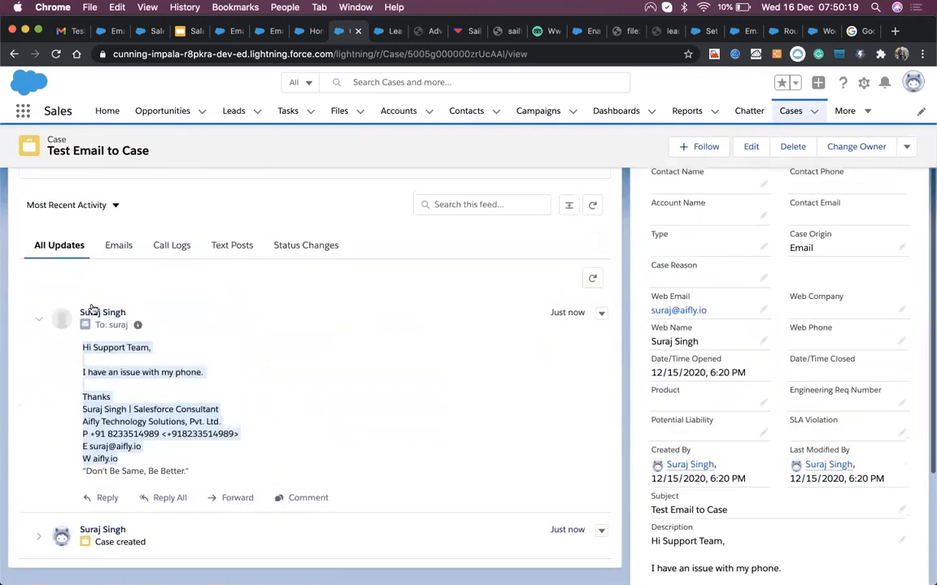
pyautogui.scroll(5, 301, 352)
pyautogui.scroll(-3, 794, 349)
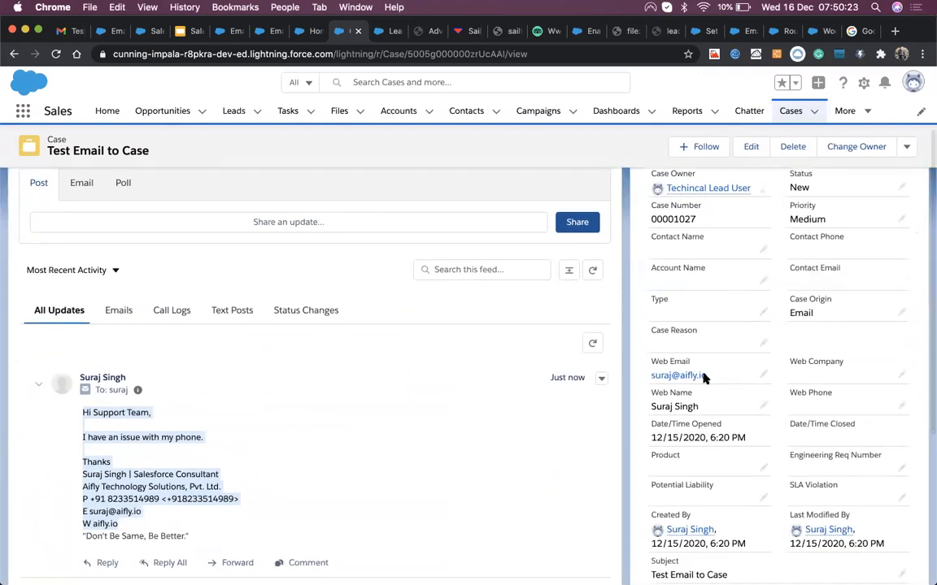
pyautogui.scroll(1, 734, 379)
pyautogui.scroll(2, 734, 378)
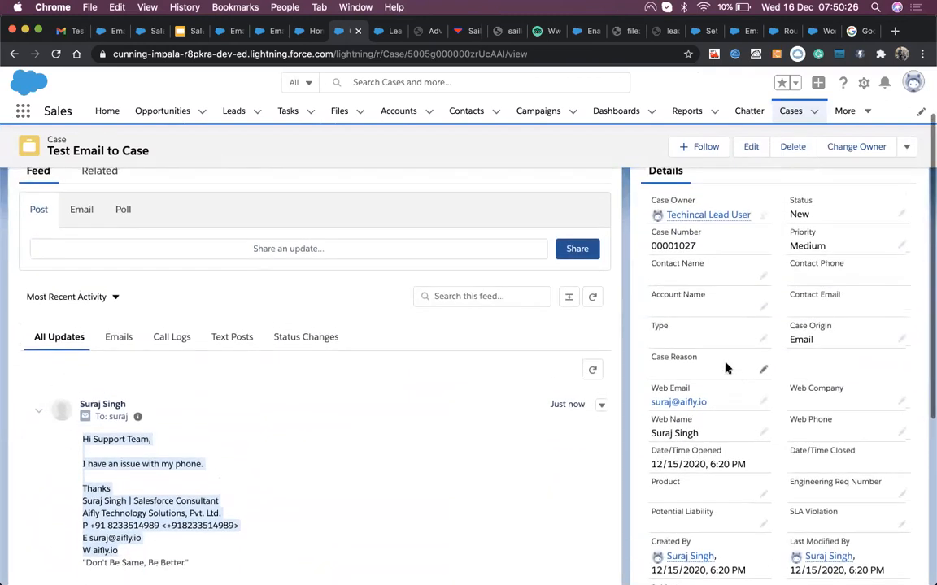
pyautogui.click(648, 404)
pyautogui.moveTo(649, 404); pyautogui.dragTo(705, 402)
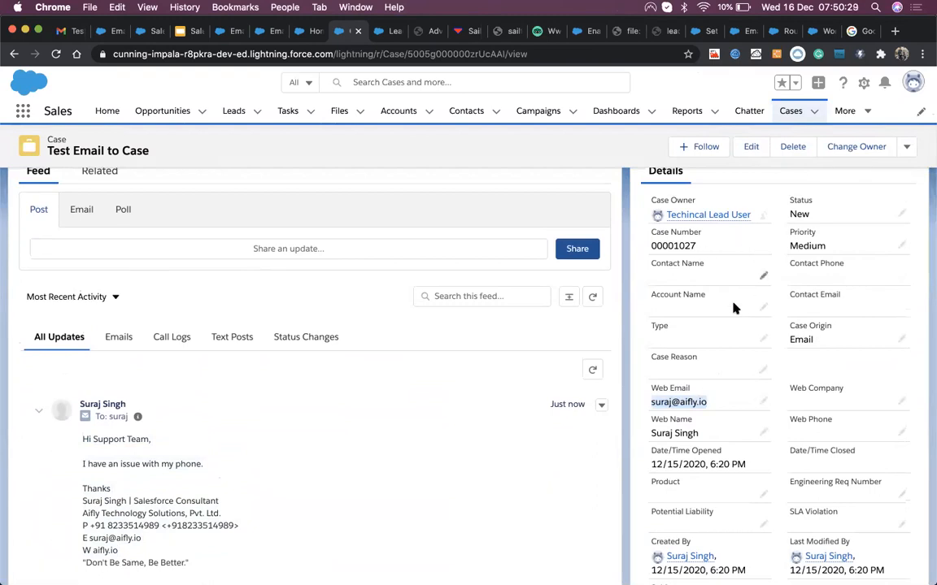
# Step: Filter the case feed to Emails and highlight the customer's 'I have an issue with my phone' message
pyautogui.scroll(-3, 732, 423)
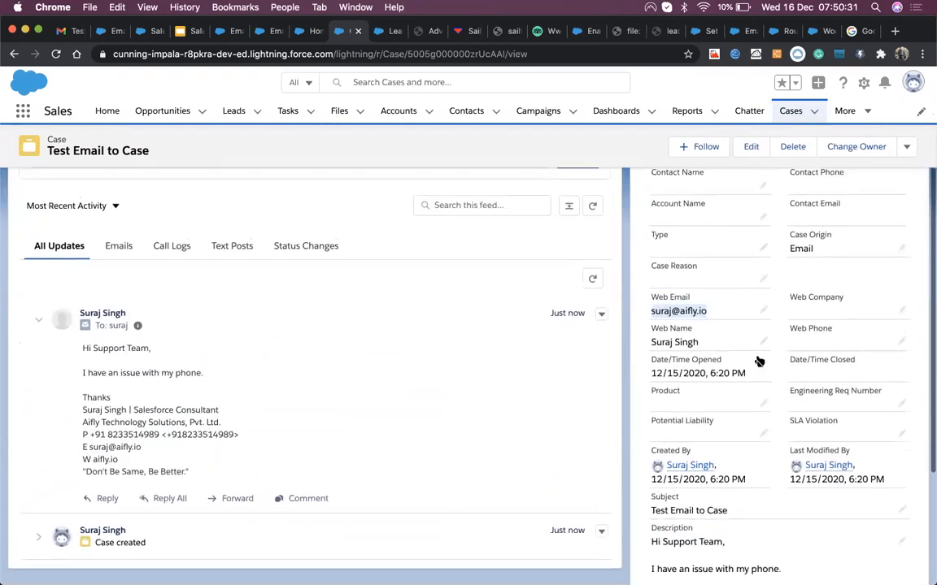
pyautogui.scroll(2, 780, 341)
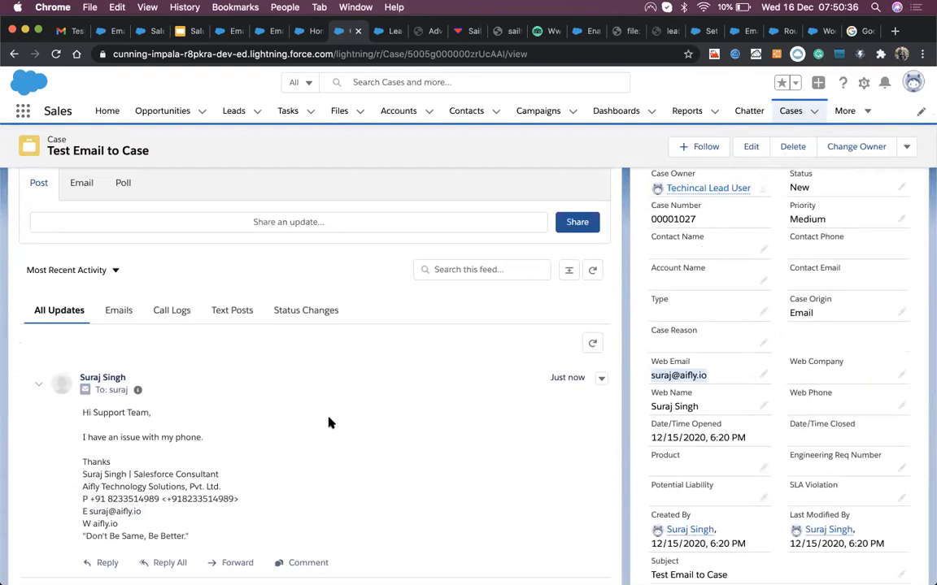
pyautogui.click(122, 322)
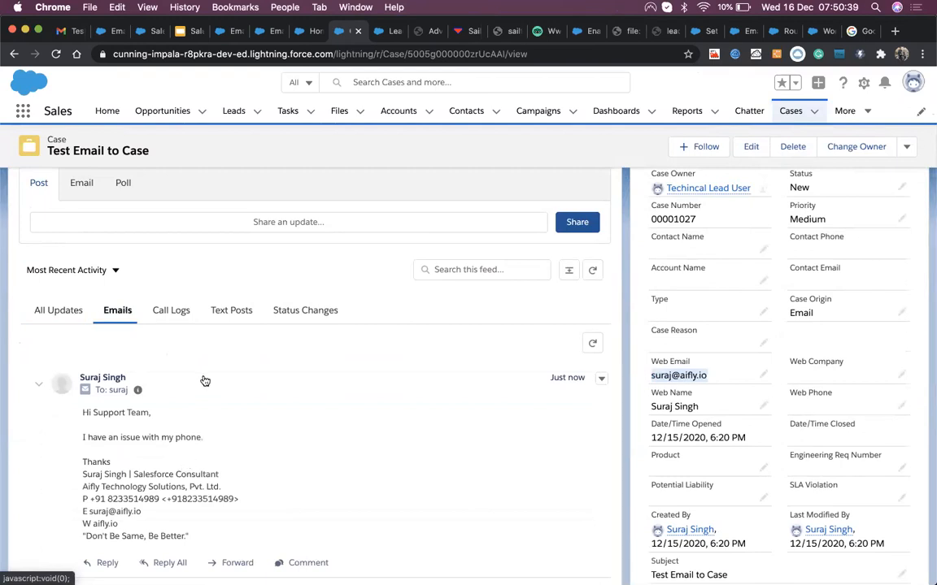
pyautogui.scroll(-5, 149, 410)
pyautogui.scroll(2, 126, 294)
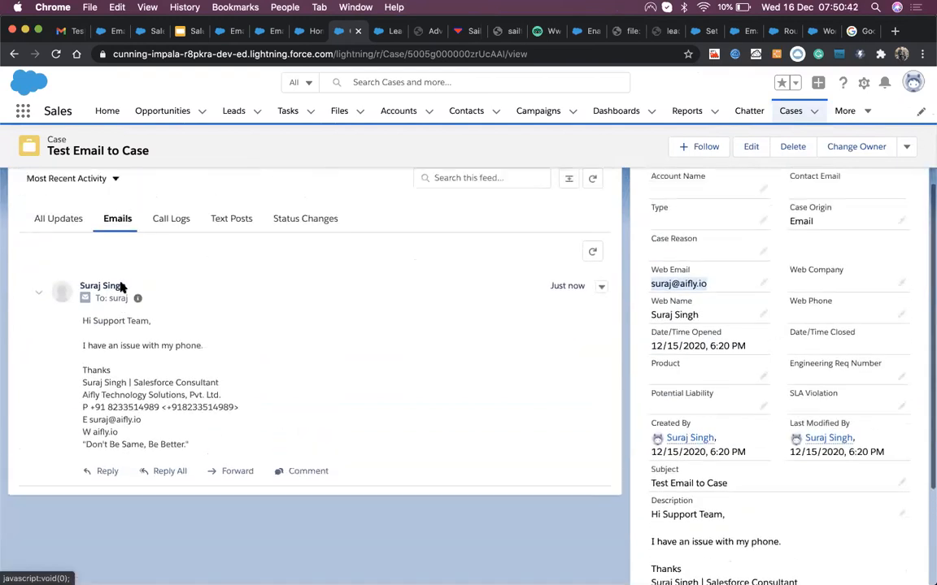
pyautogui.moveTo(81, 315); pyautogui.dragTo(192, 407)
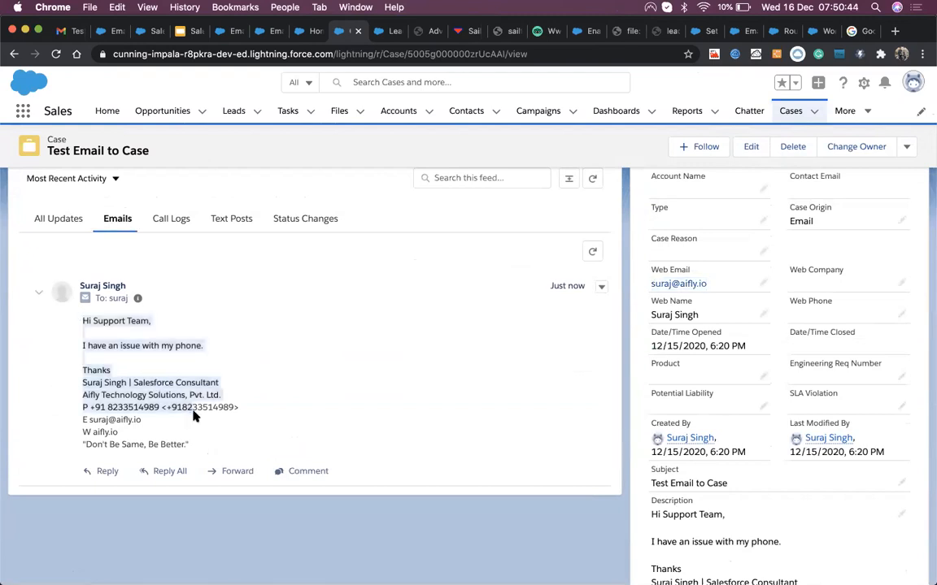
# Step: Reply to the customer's email with a greeting and a note that Support will contact them soon, and send it
pyautogui.click(107, 471)
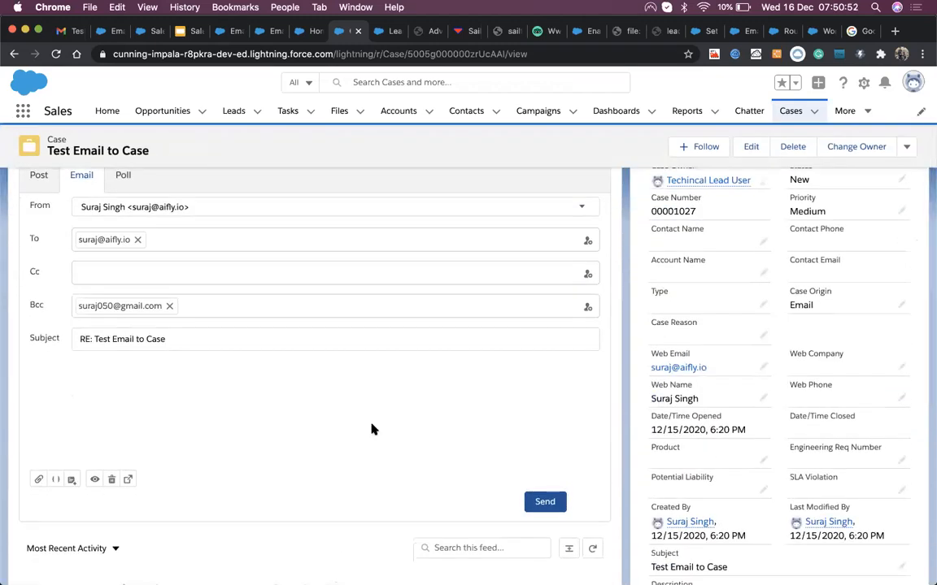
pyautogui.click(155, 387)
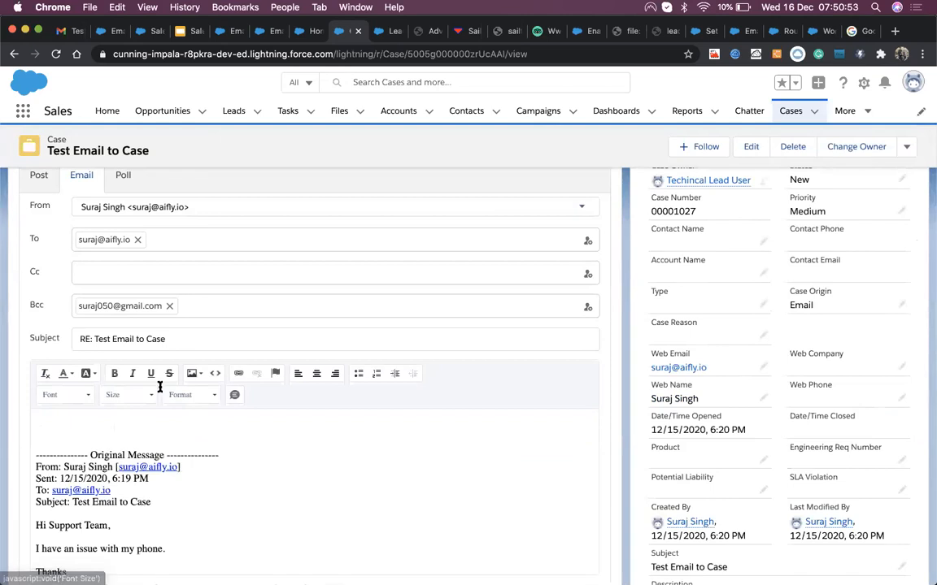
pyautogui.write('Hi Suraj,')
pyautogui.press('Return')
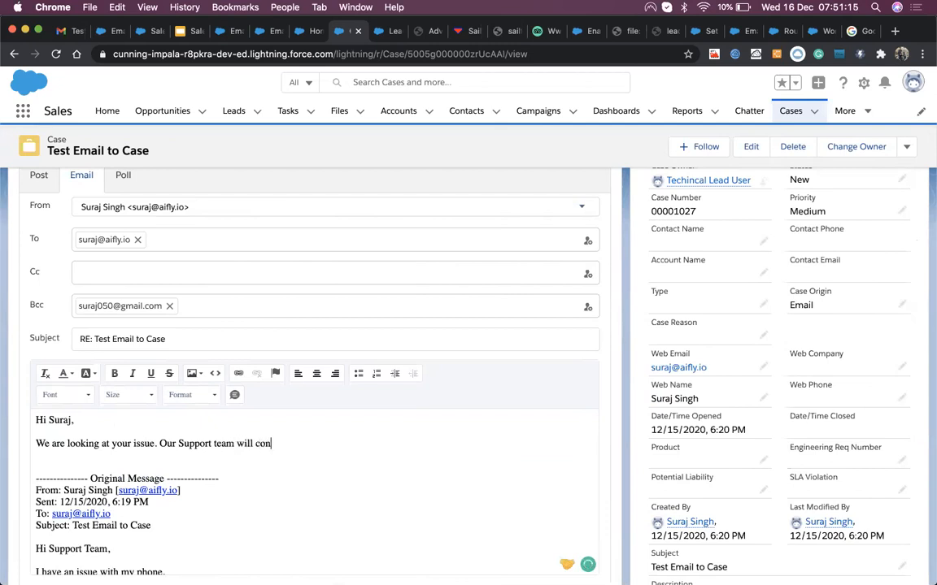
pyautogui.write('t you soon.')
pyautogui.scroll(-5, 318, 472)
pyautogui.scroll(-5, 324, 334)
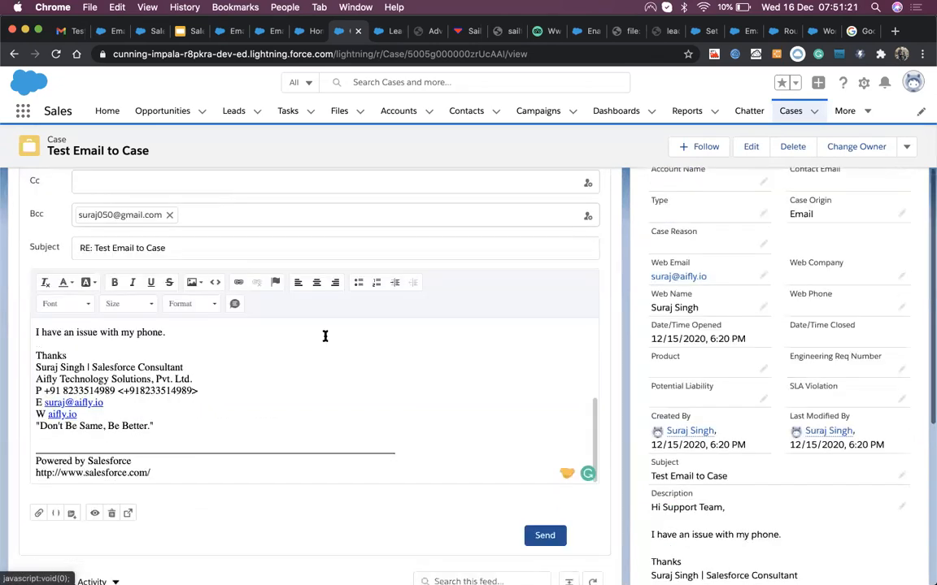
pyautogui.click(544, 394)
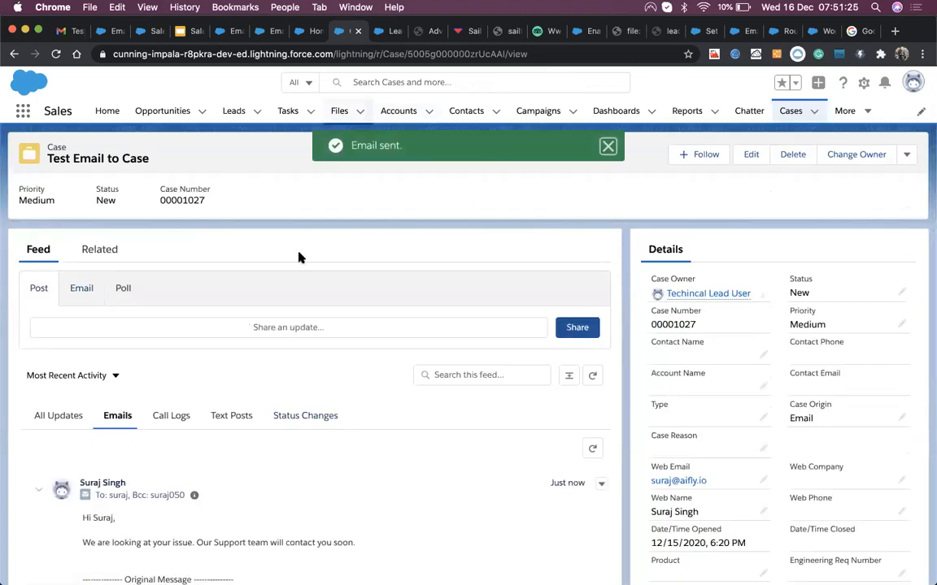
# Step: In Gmail's Sent folder, open the Test Email to Case conversation
pyautogui.click(65, 31)
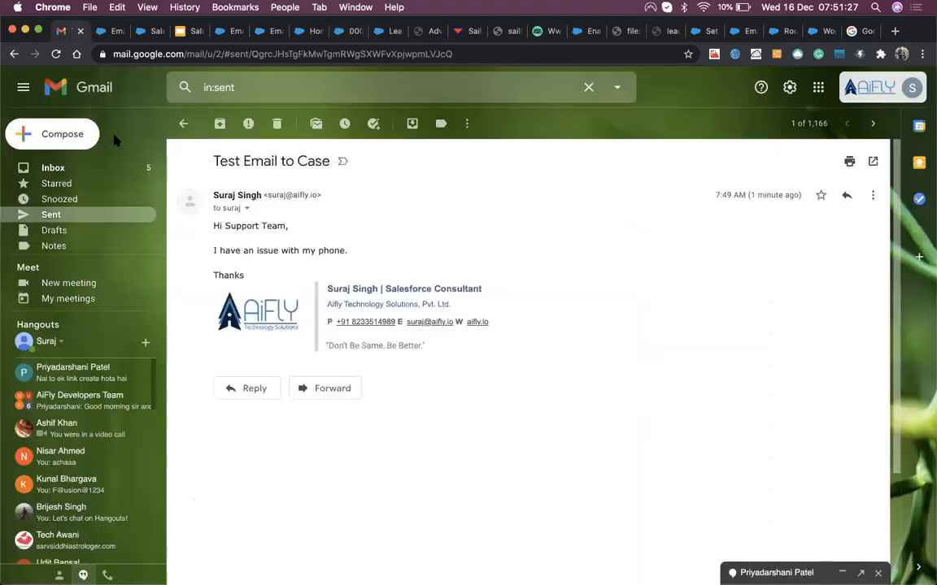
pyautogui.click(69, 214)
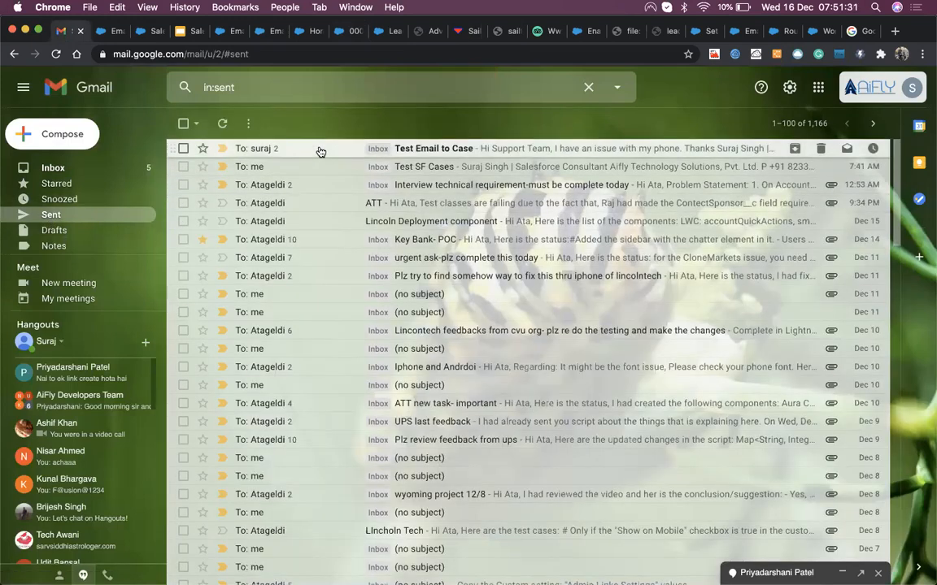
pyautogui.click(354, 151)
pyautogui.scroll(-3, 303, 412)
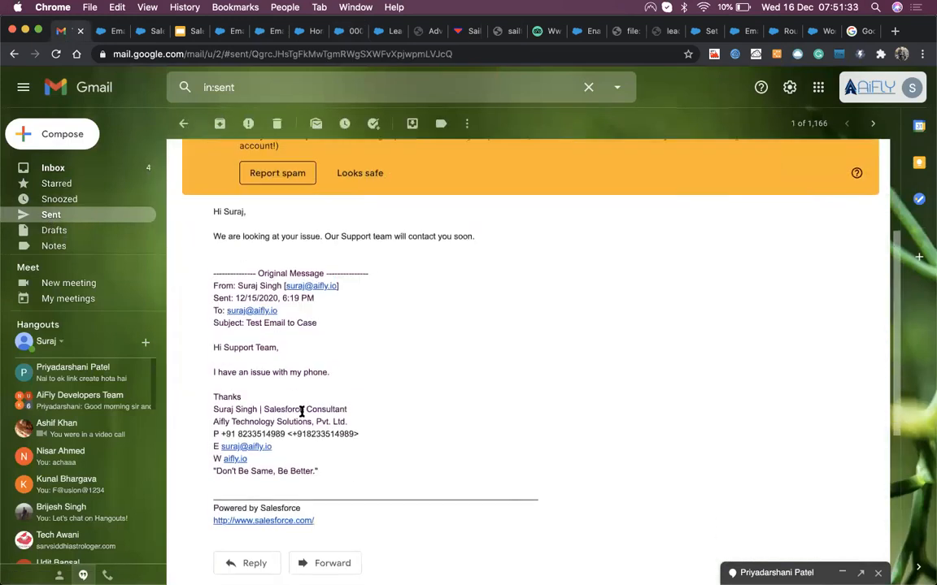
pyautogui.scroll(3, 298, 416)
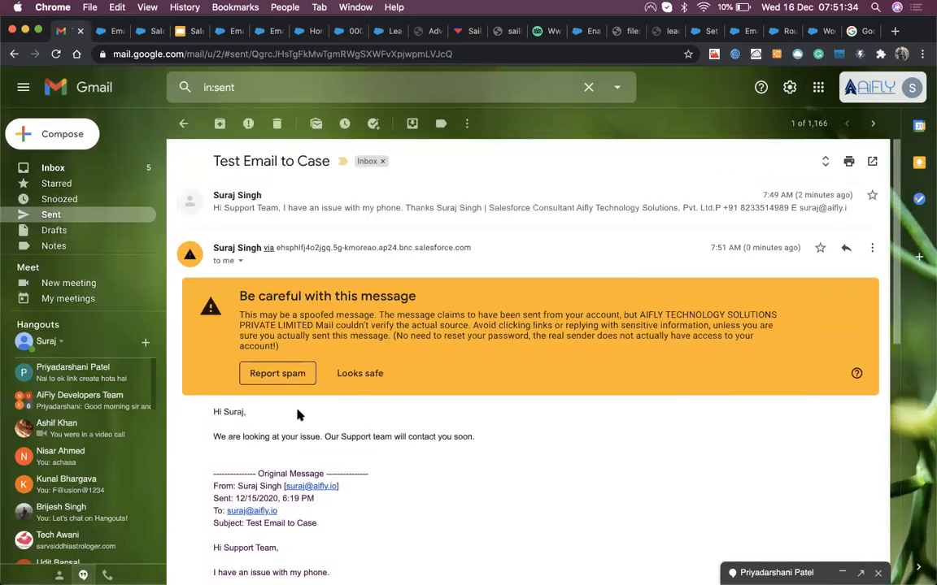
# Step: Mark the Salesforce reply as Looks safe, highlight its text, and return to the case tab
pyautogui.click(347, 373)
pyautogui.moveTo(213, 278); pyautogui.dragTo(486, 314)
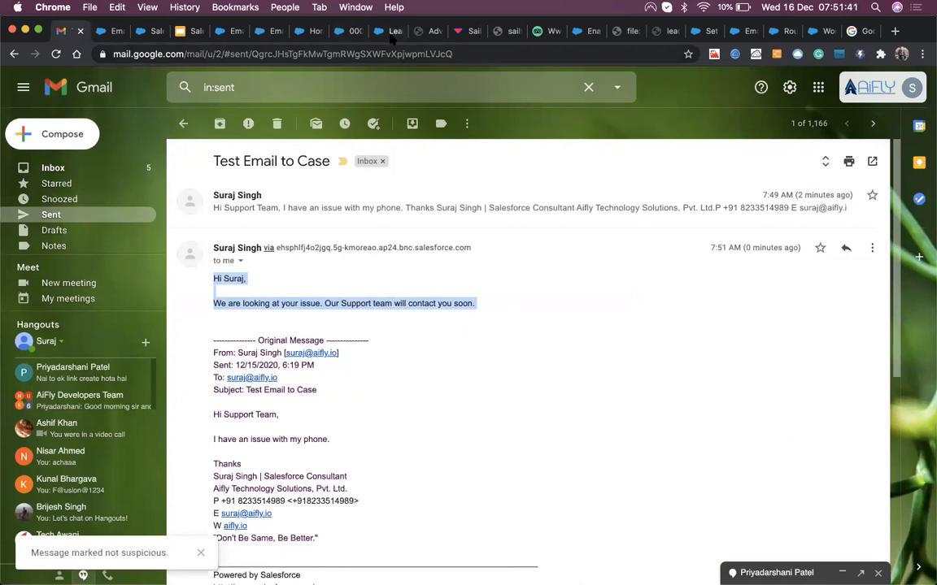
pyautogui.click(349, 31)
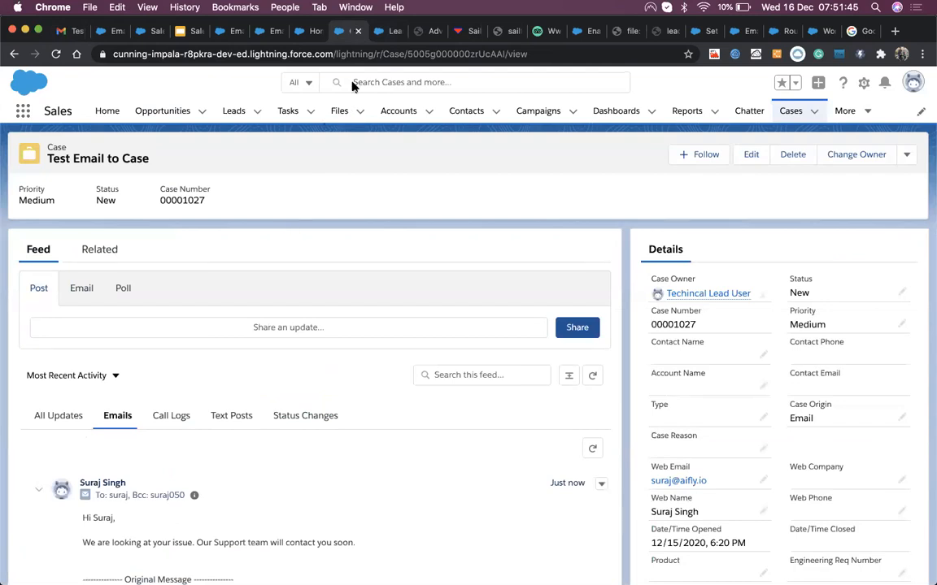
# Step: Move between the browser tabs to reach the Email-to-Case settings page
pyautogui.click(296, 31)
pyautogui.click(275, 31)
pyautogui.click(300, 31)
pyautogui.scroll(-1, 354, 263)
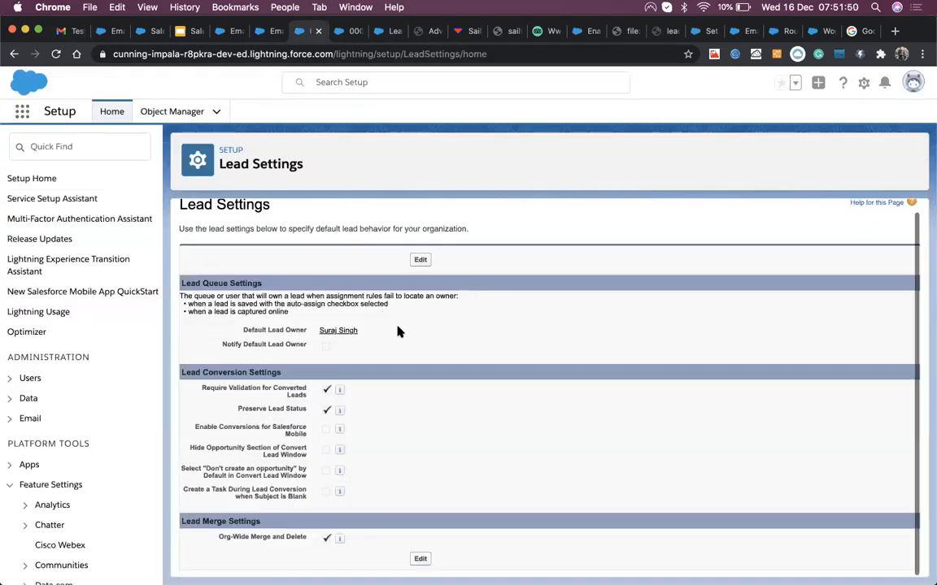
pyautogui.press('super+1')
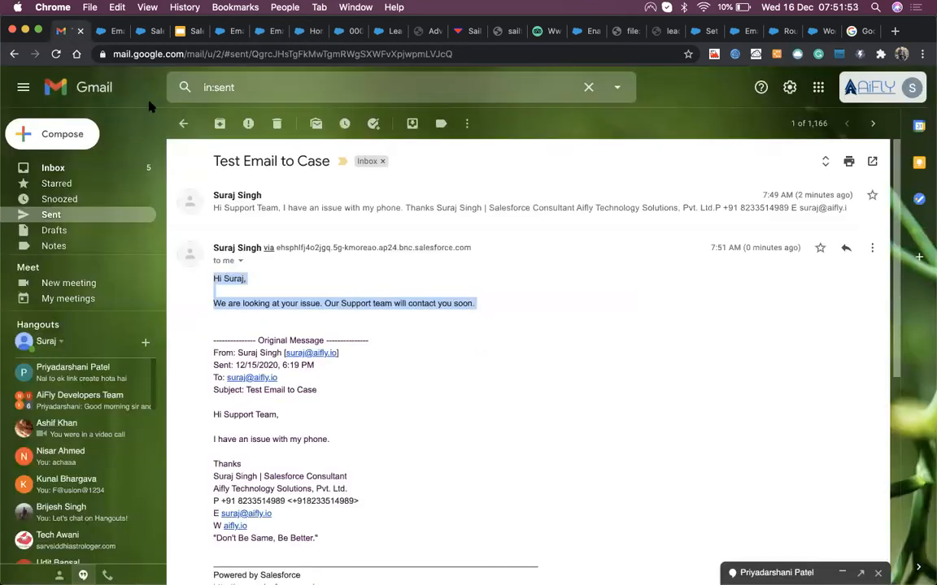
pyautogui.press('super+5')
pyautogui.scroll(-5, 485, 413)
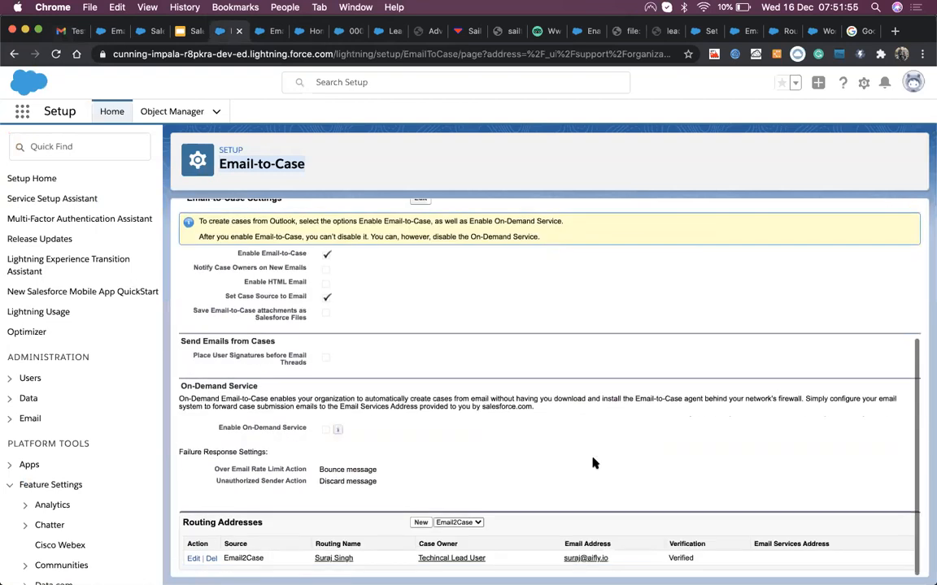
# Step: Reload Email-to-Case settings, copy the routing Email Services Address, and start a new Gmail message
pyautogui.click(200, 118)
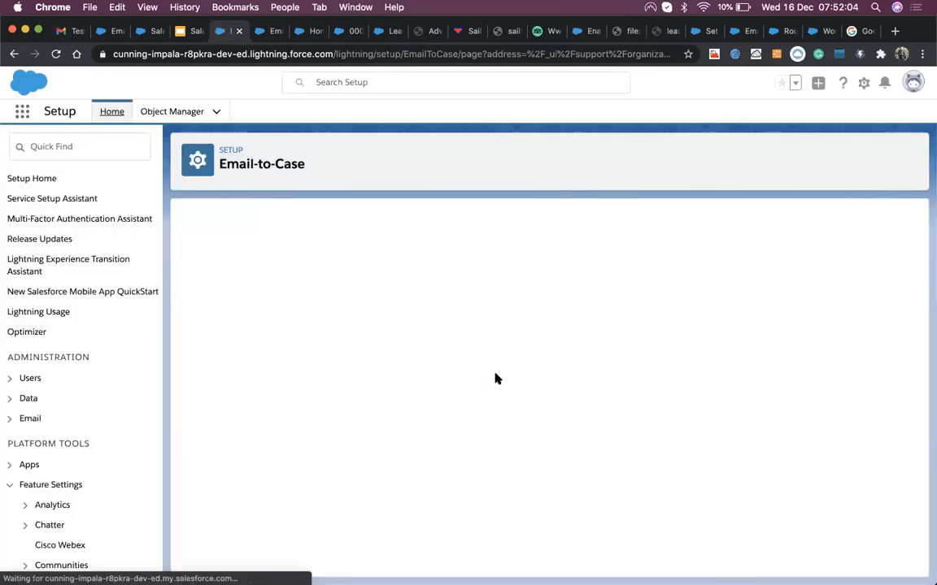
pyautogui.scroll(-5, 504, 386)
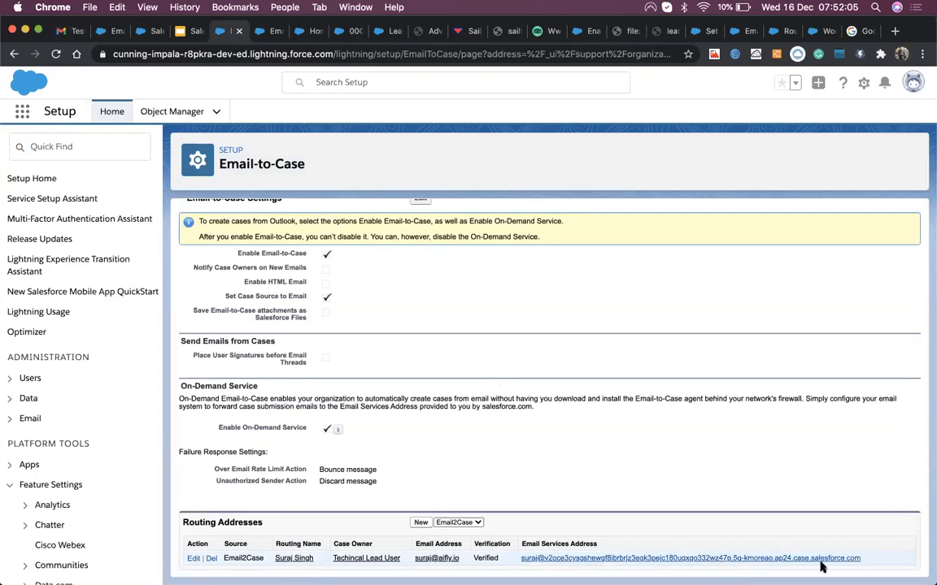
pyautogui.moveTo(865, 560); pyautogui.dragTo(521, 560)
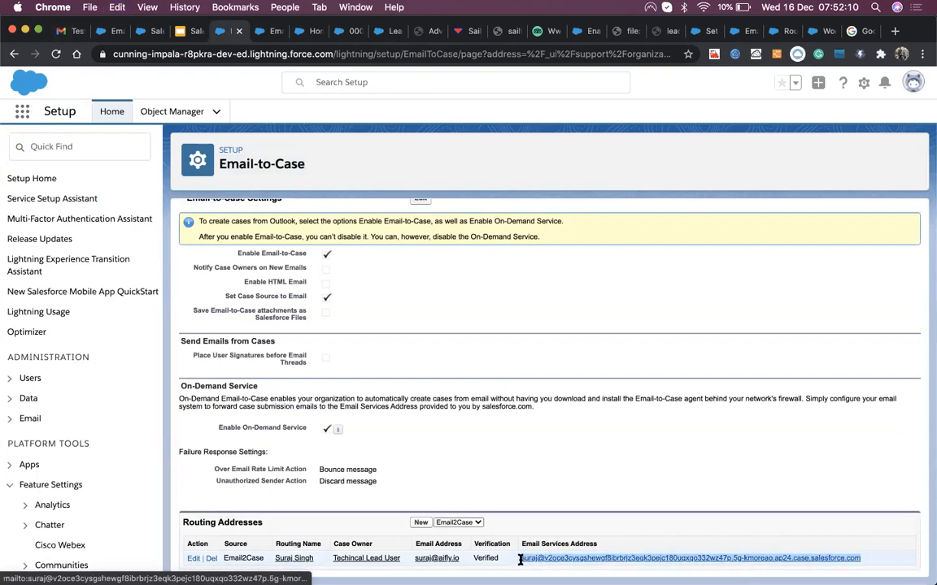
pyautogui.click(69, 31)
pyautogui.click(63, 135)
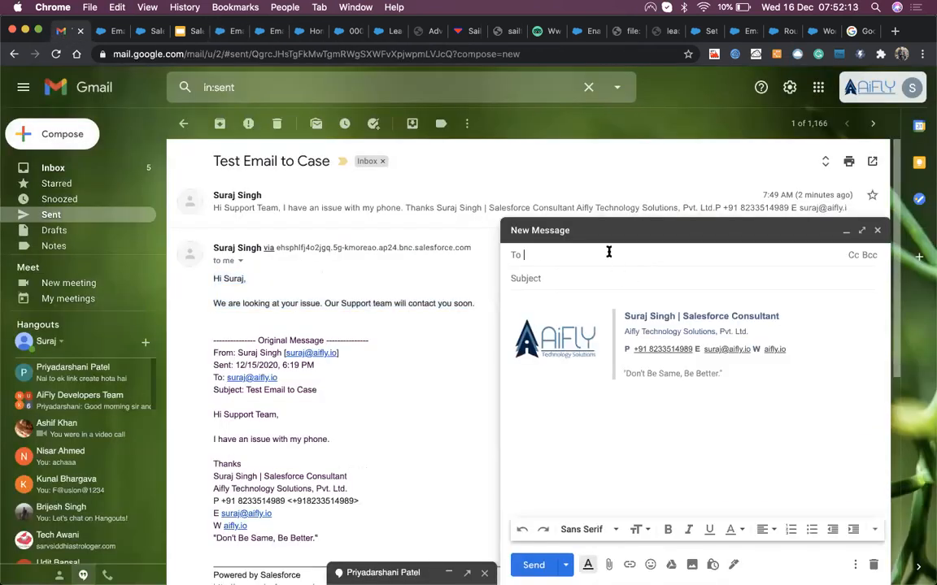
# Step: Paste the copied Email Services Address into the new message's To field
pyautogui.click(608, 253)
pyautogui.press('cmd+v')
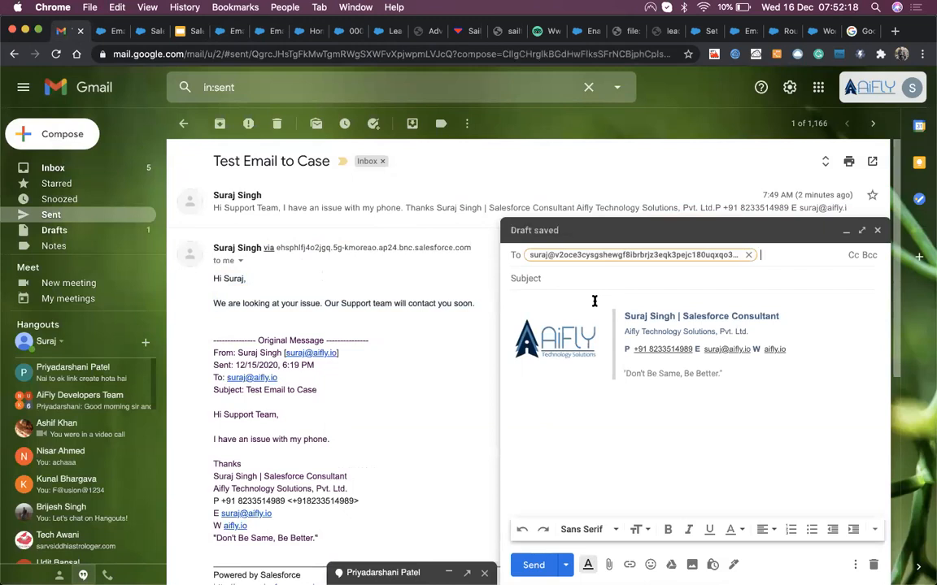
pyautogui.click(610, 280)
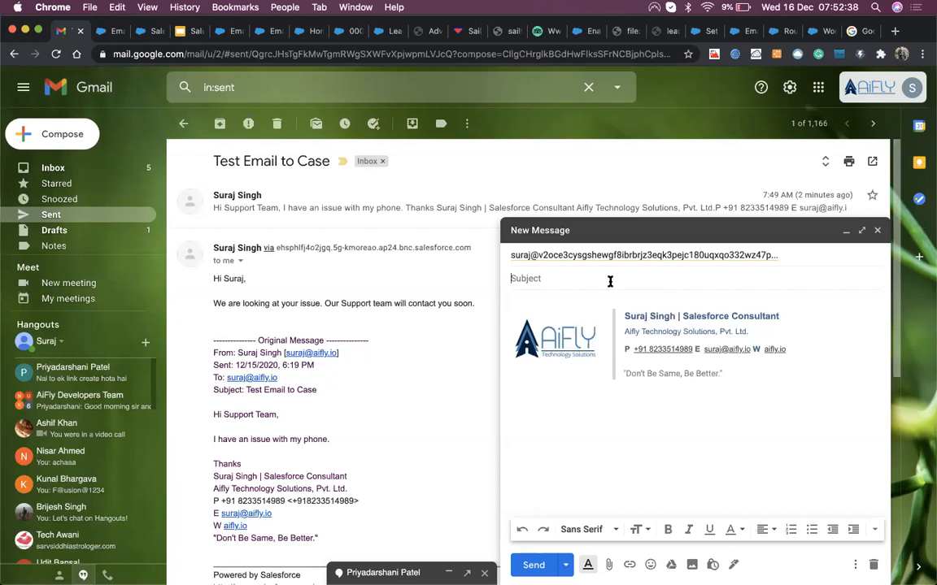
# Step: Go back to Email-to-Case setup and select the routing Email Services Address again
pyautogui.click(609, 281)
pyautogui.click(229, 33)
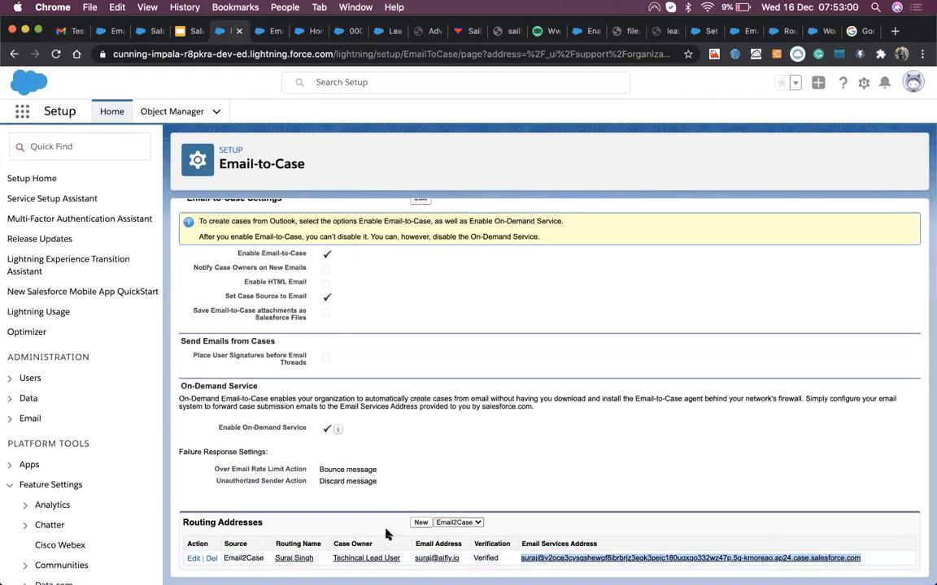
pyautogui.click(420, 524)
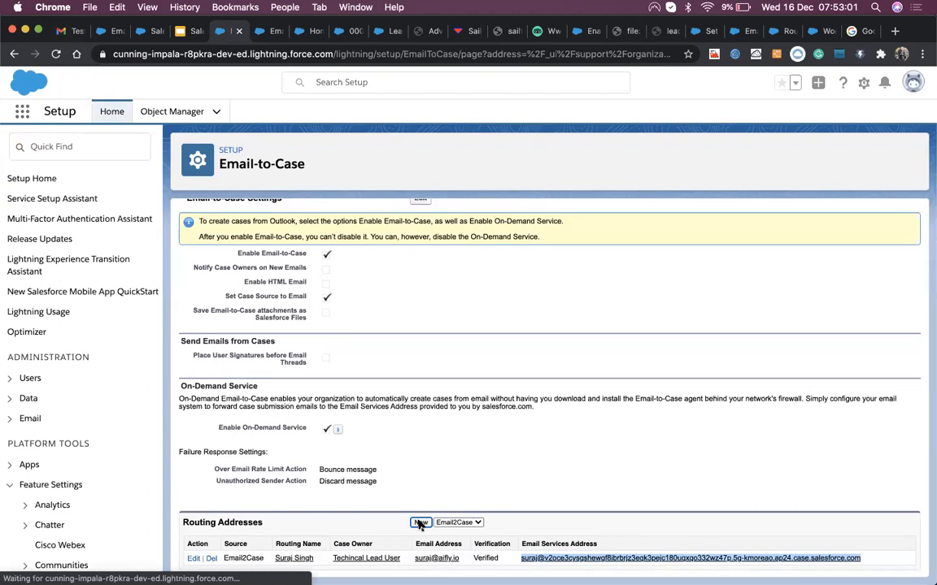
pyautogui.click(338, 318)
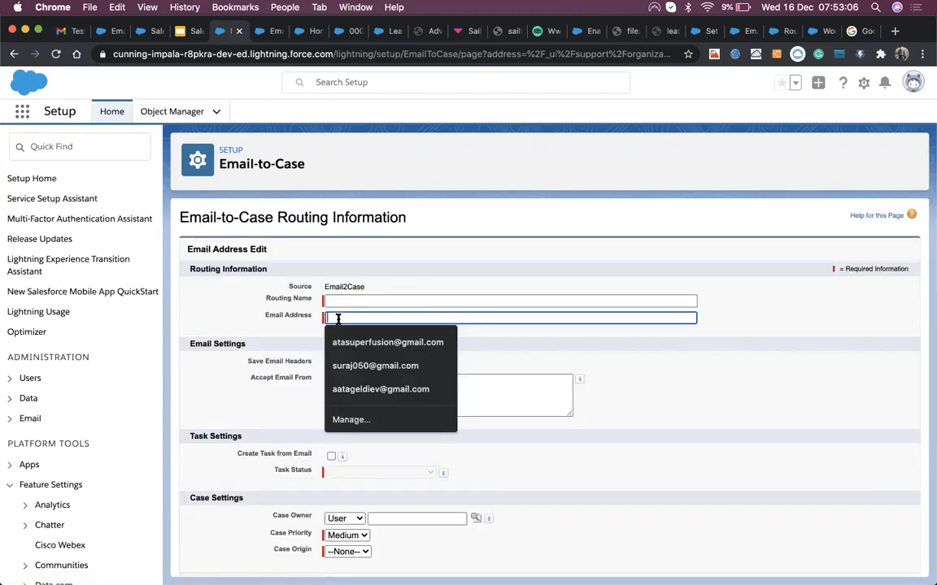
pyautogui.click(14, 54)
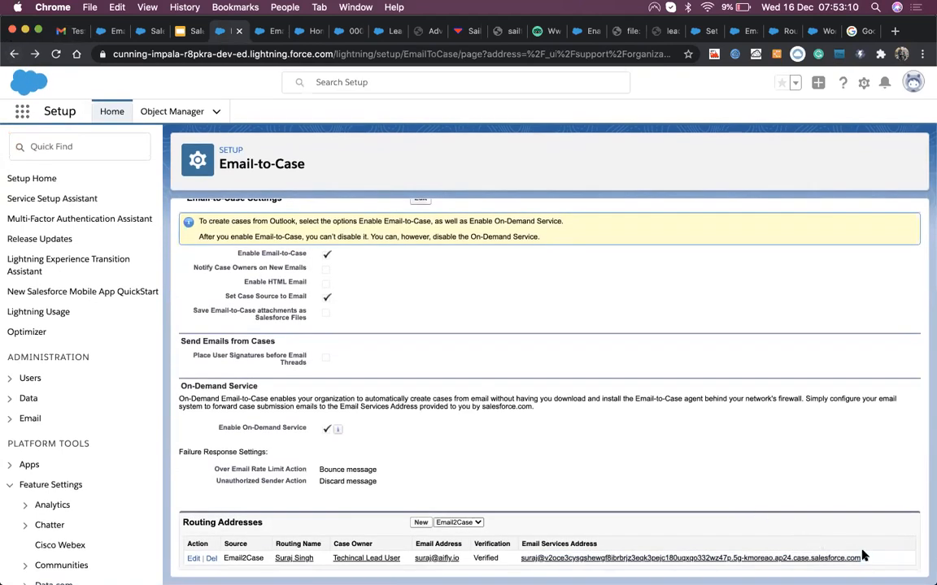
pyautogui.moveTo(862, 558); pyautogui.dragTo(521, 557)
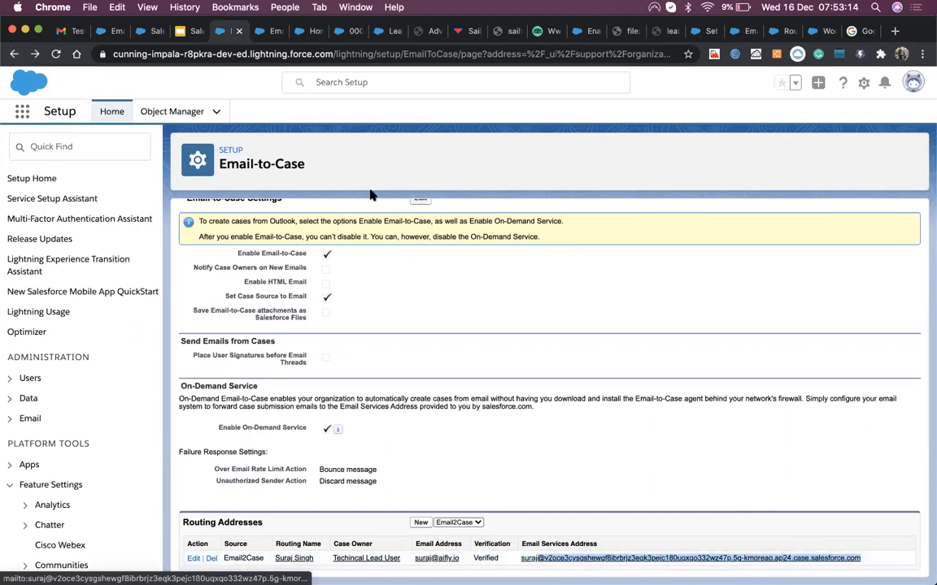
pyautogui.click(112, 31)
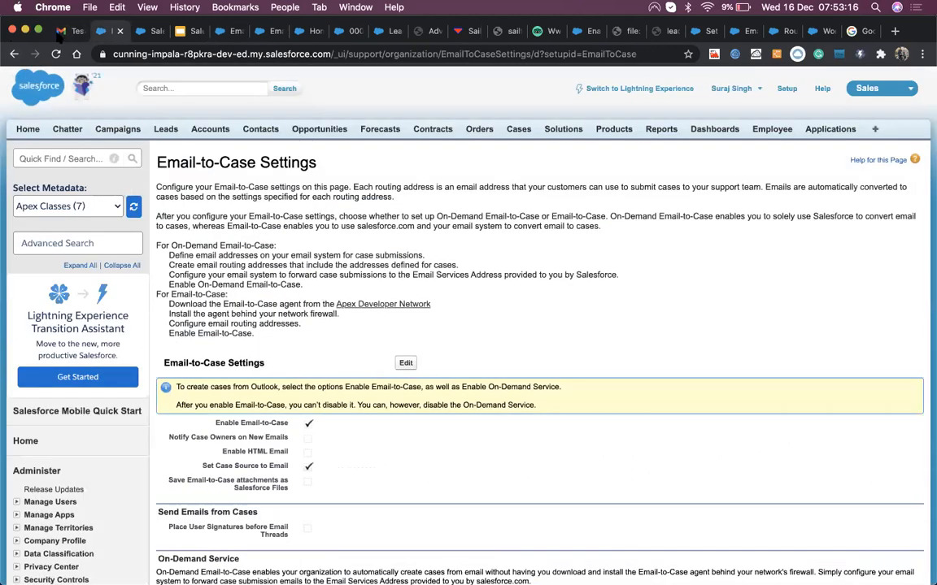
pyautogui.click(66, 31)
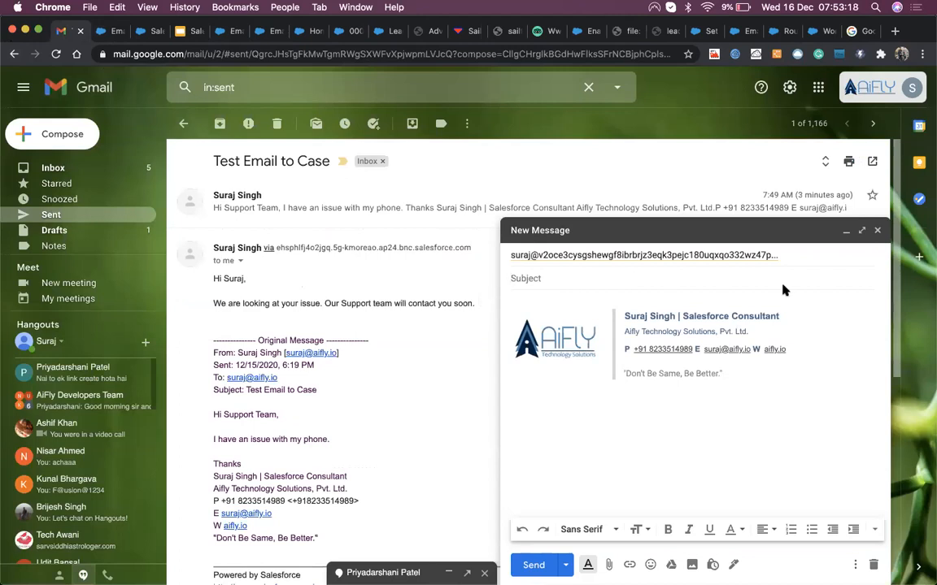
# Step: Remove the Salesforce routing address from the draft's recipients and discard the draft
pyautogui.click(805, 257)
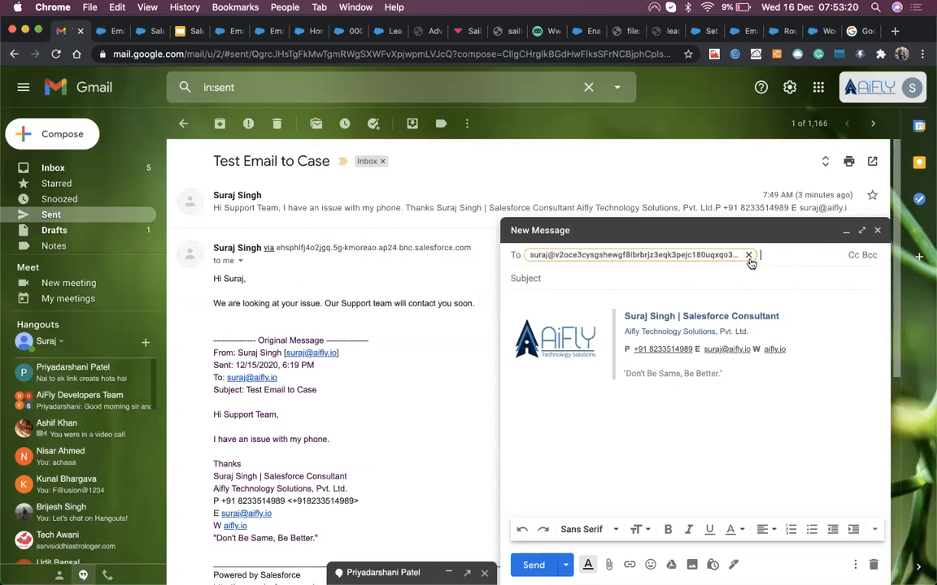
pyautogui.moveTo(750, 263)
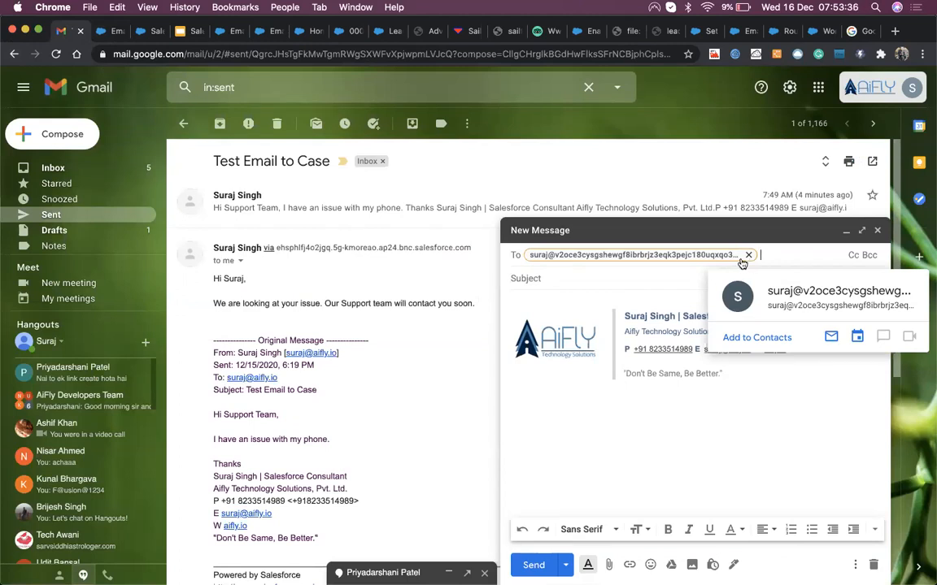
pyautogui.click(664, 278)
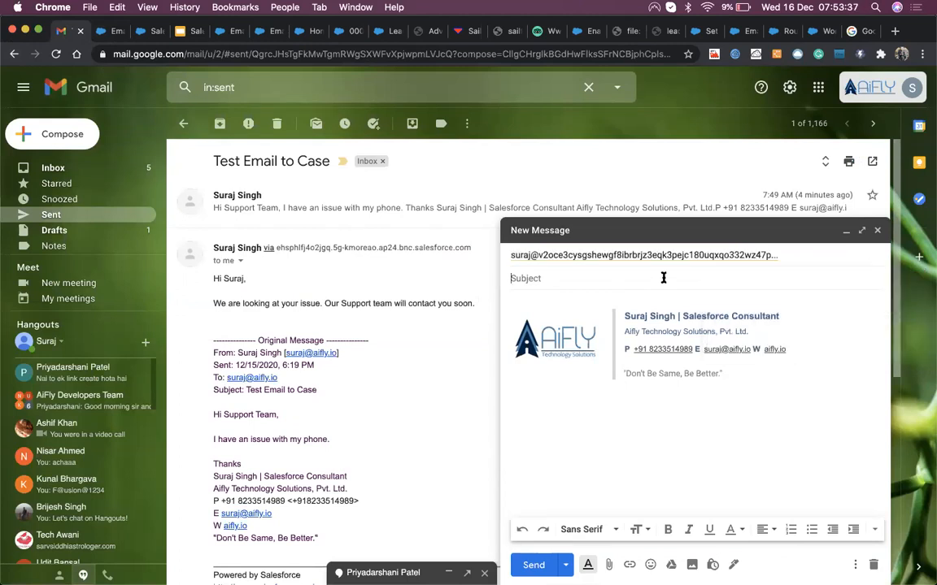
pyautogui.click(784, 255)
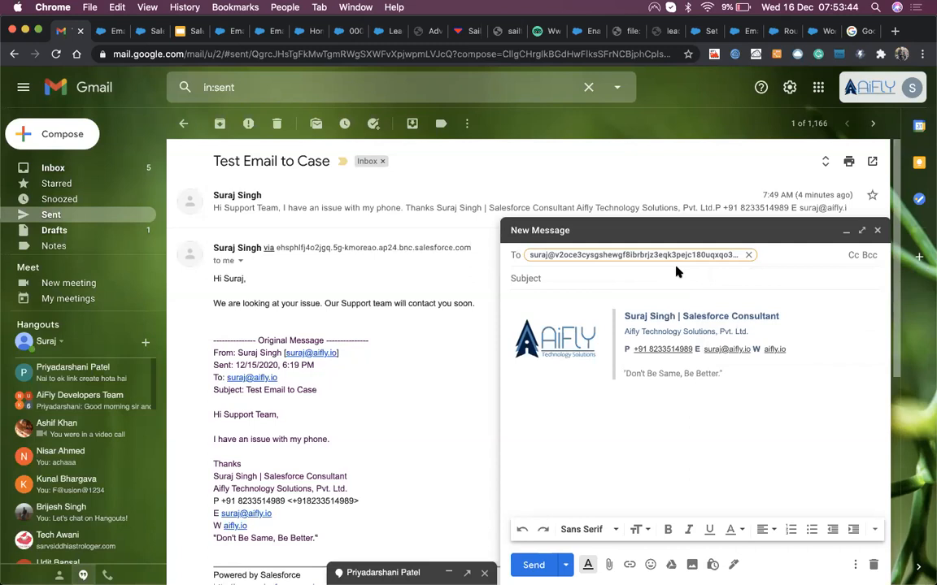
pyautogui.click(749, 255)
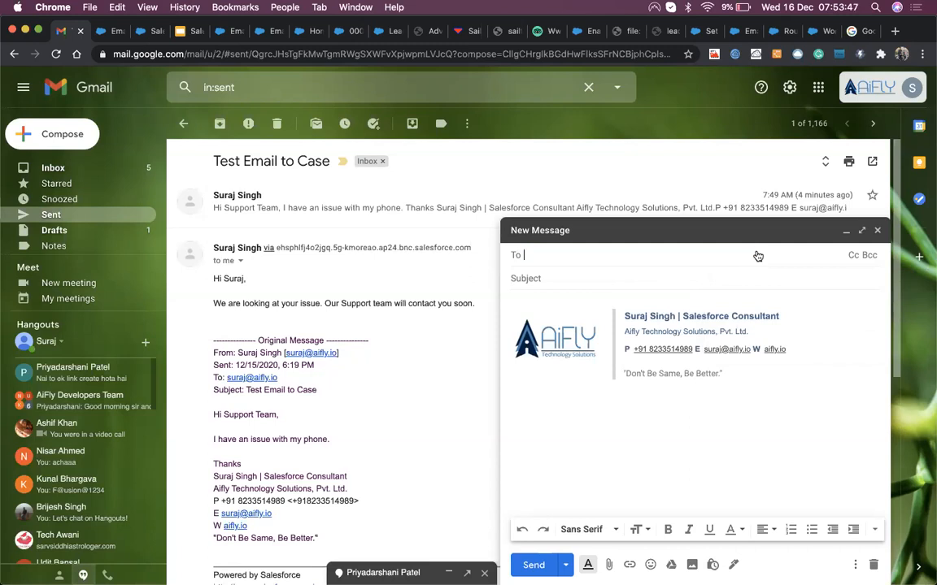
pyautogui.click(876, 230)
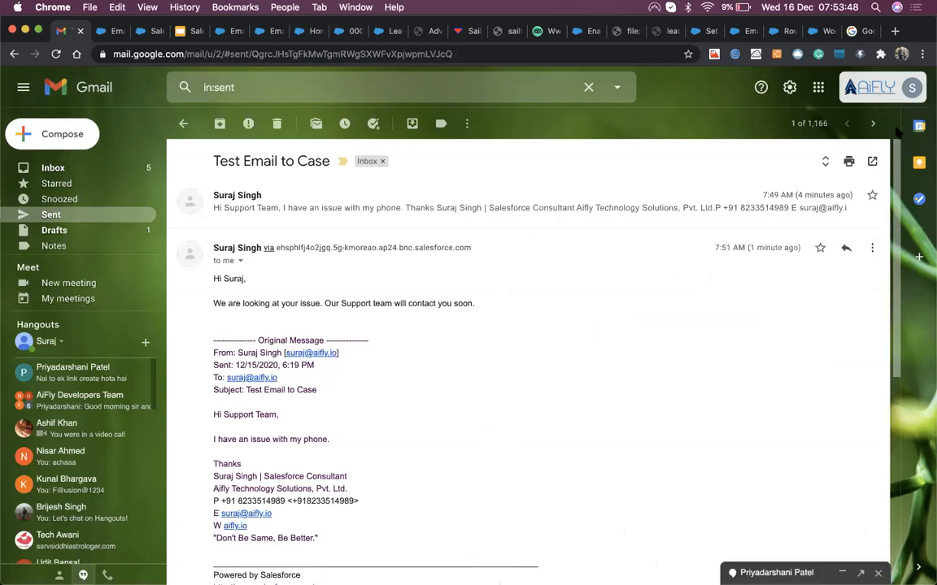
# Step: From the quick settings gear, open See all settings and the Forwarding and POP/IMAP tab
pyautogui.click(789, 87)
pyautogui.scroll(-7, 790, 335)
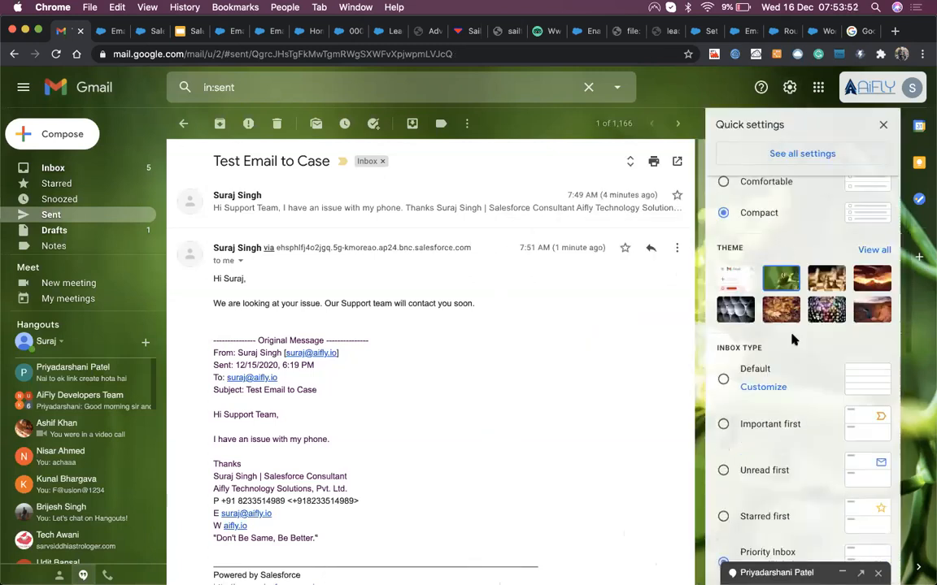
pyautogui.scroll(8, 792, 339)
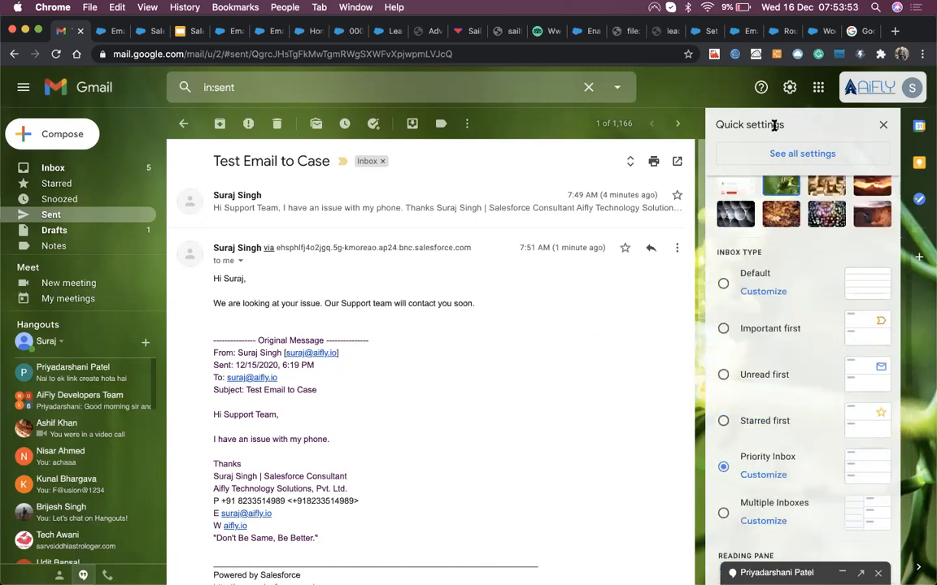
pyautogui.click(882, 124)
pyautogui.click(788, 88)
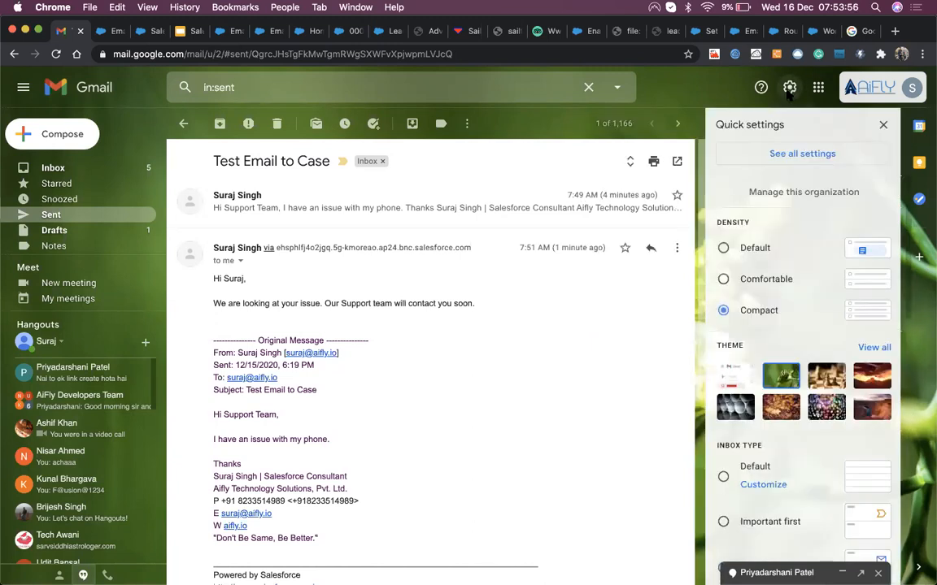
pyautogui.click(882, 124)
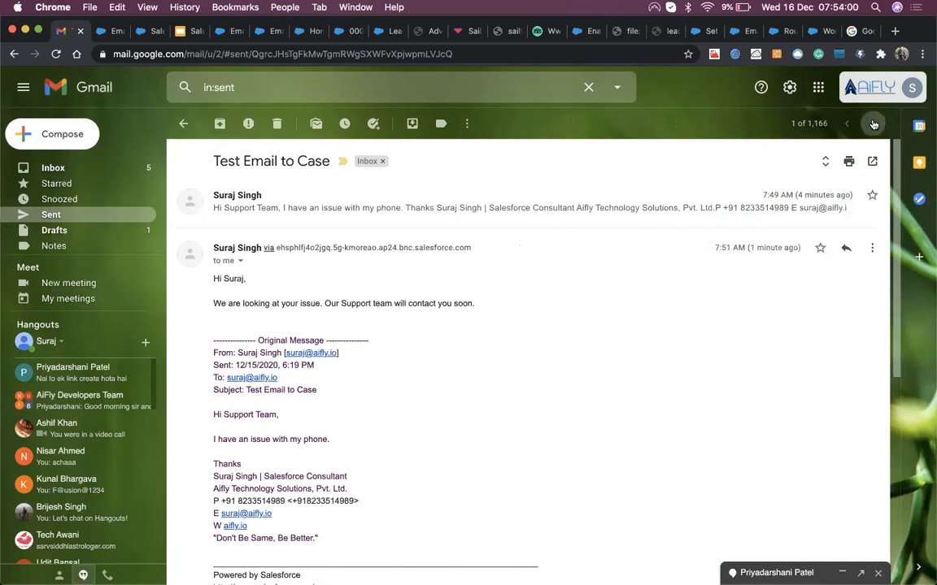
pyautogui.click(789, 88)
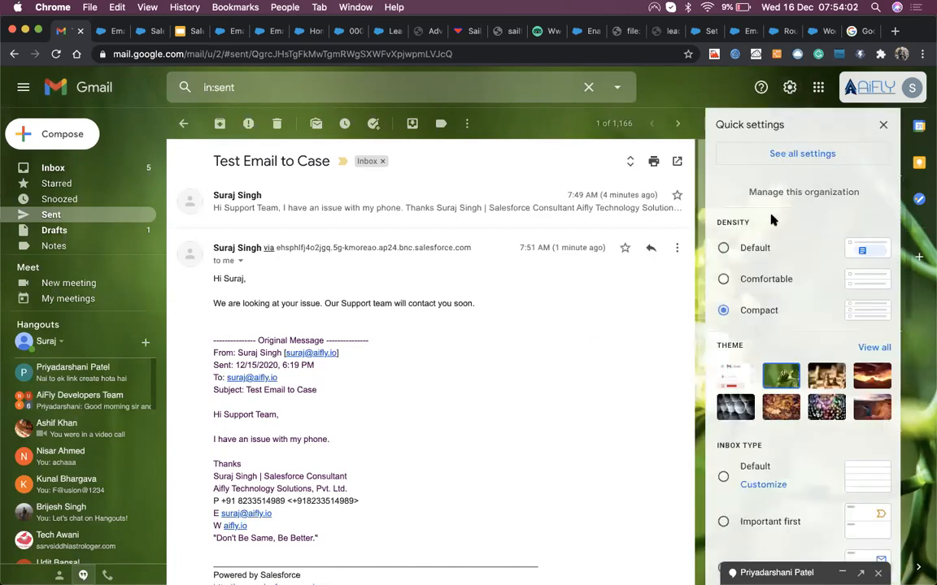
pyautogui.click(781, 154)
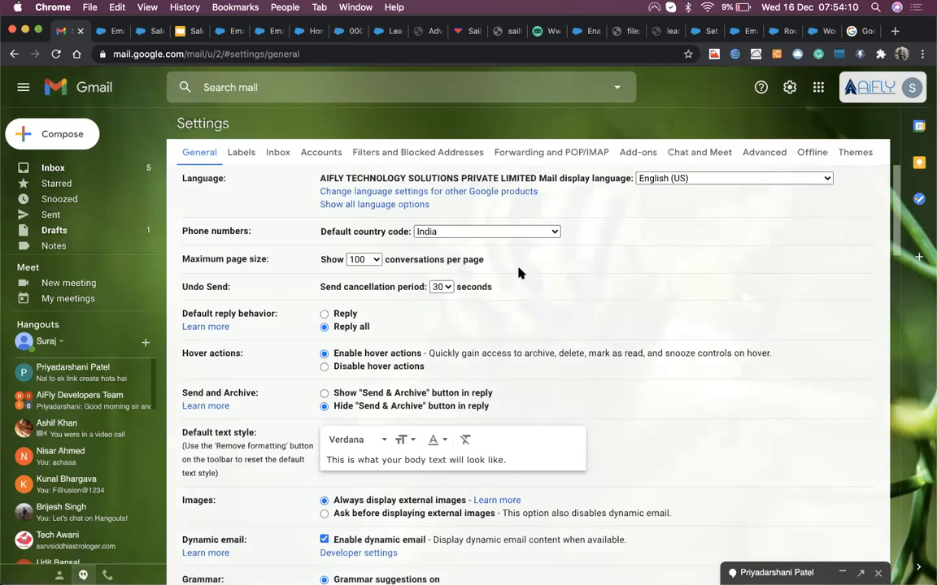
pyautogui.click(552, 153)
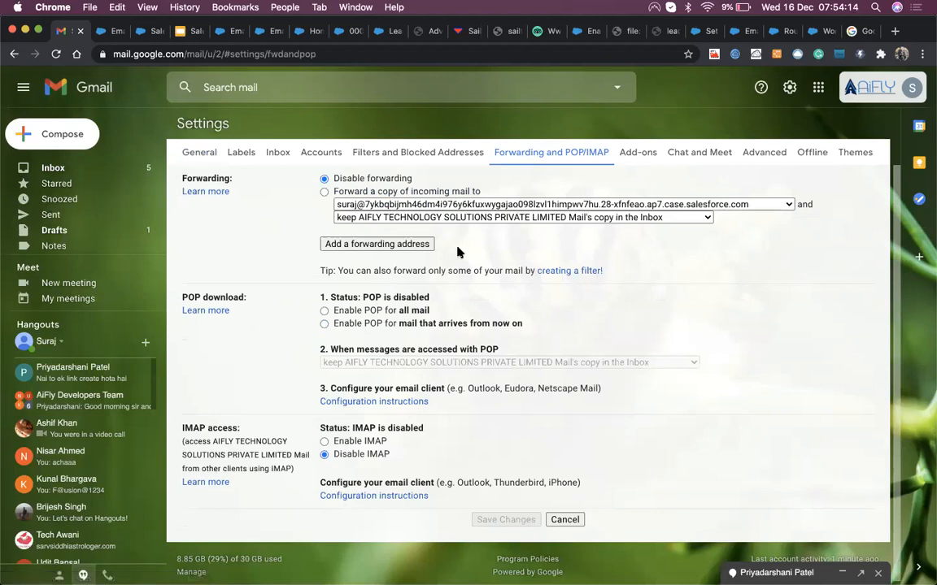
# Step: Remove the old Salesforce forwarding address from Gmail's forwarding list
pyautogui.click(632, 204)
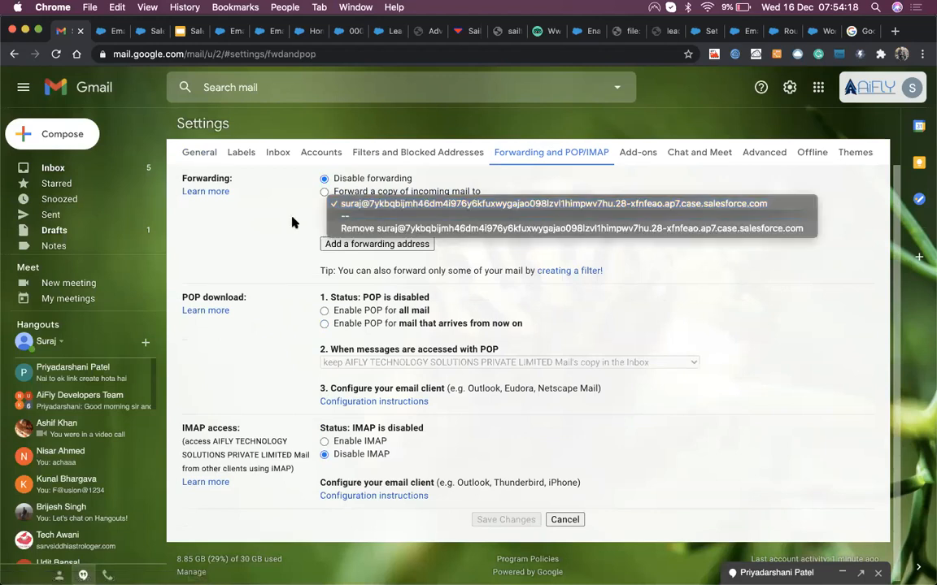
pyautogui.click(453, 229)
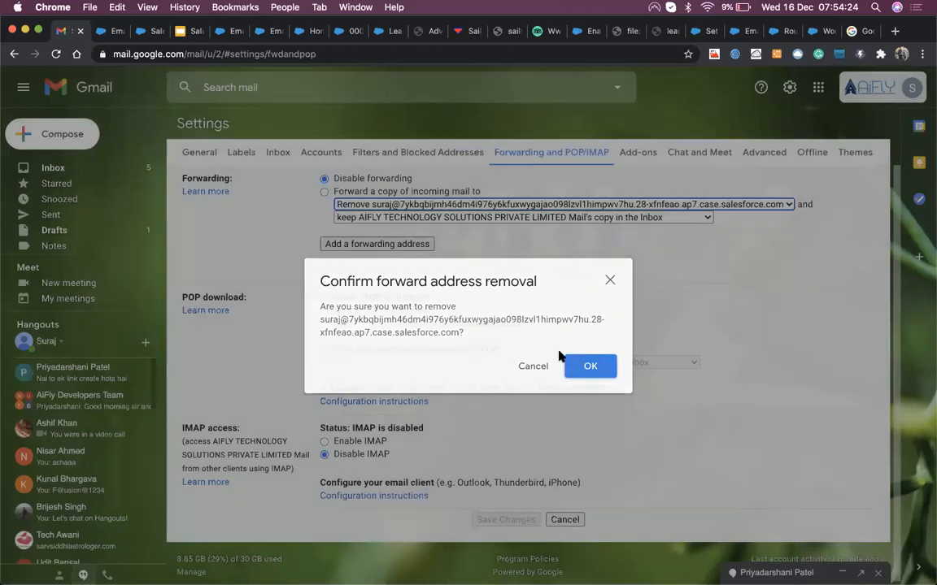
pyautogui.click(569, 364)
# Step: Add the copied Email Services Address as a new forwarding address and approve it
pyautogui.click(387, 178)
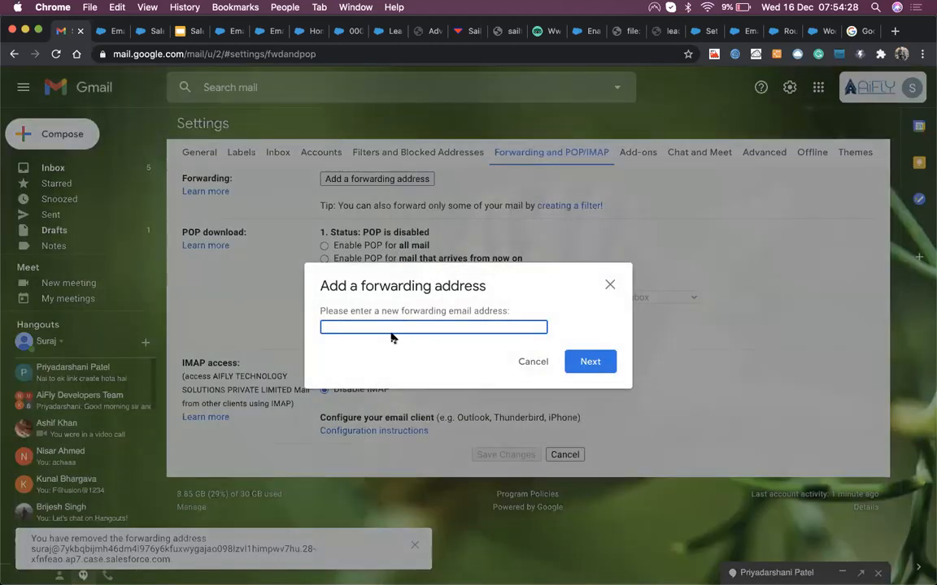
pyautogui.press('super+v')
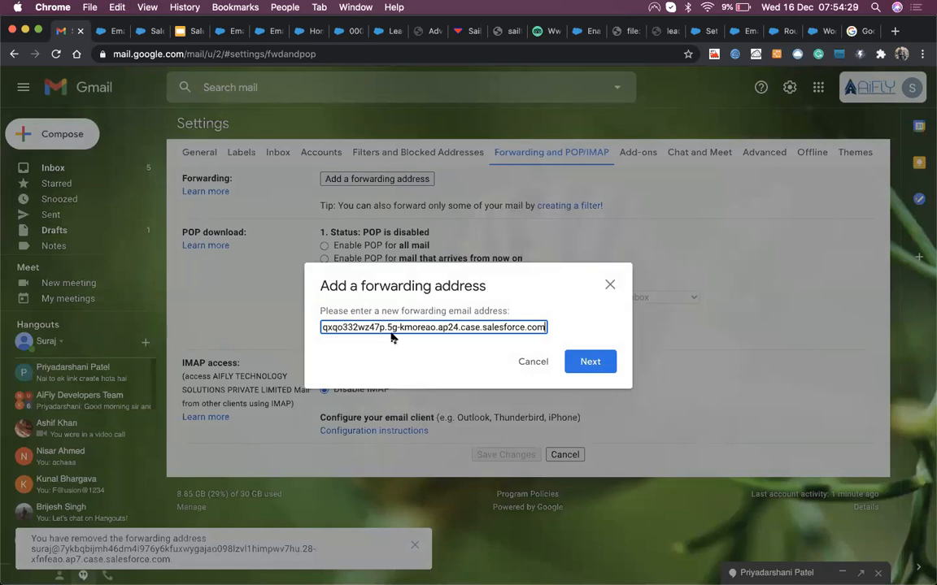
pyautogui.click(590, 361)
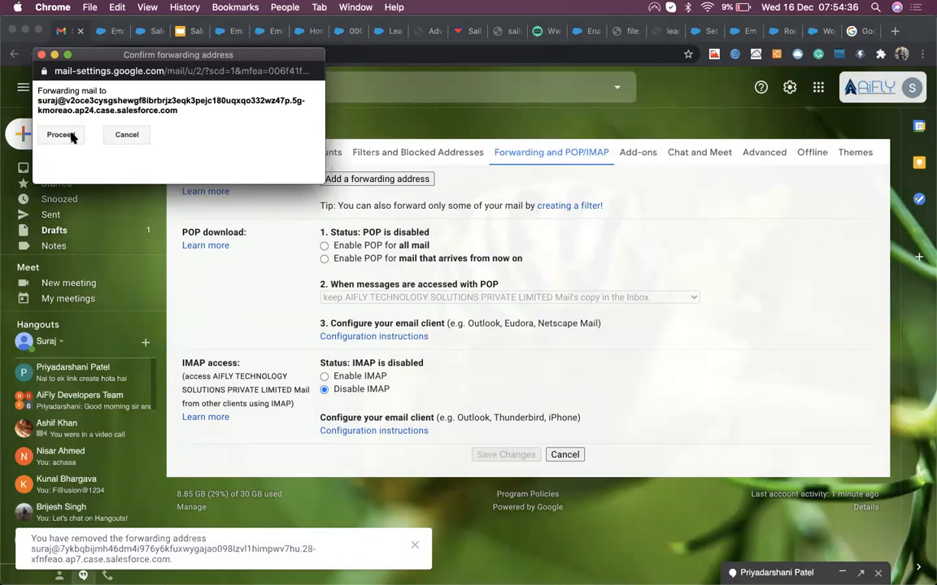
pyautogui.click(61, 135)
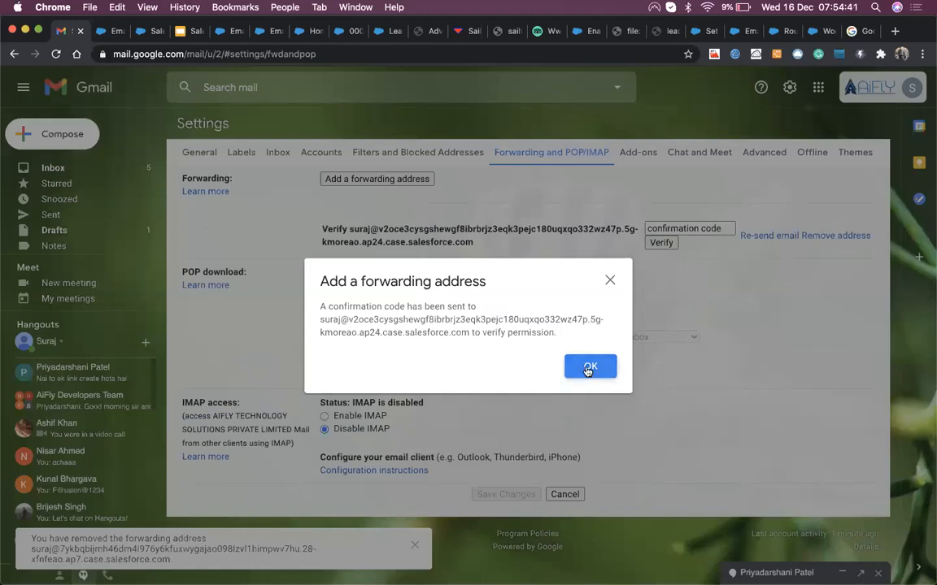
pyautogui.click(588, 368)
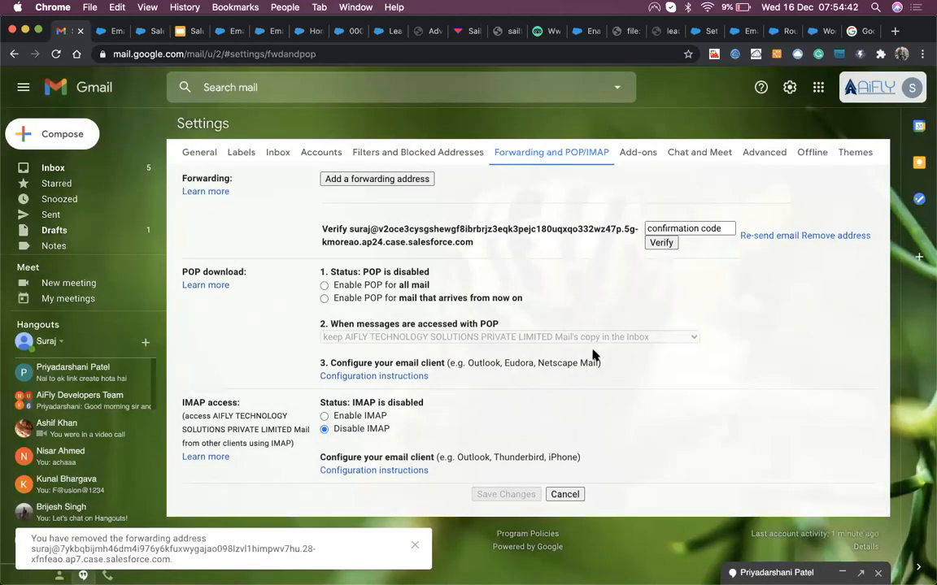
# Step: Copy the confirmation code from the forwarding confirmation case in All Open Cases
pyautogui.click(350, 31)
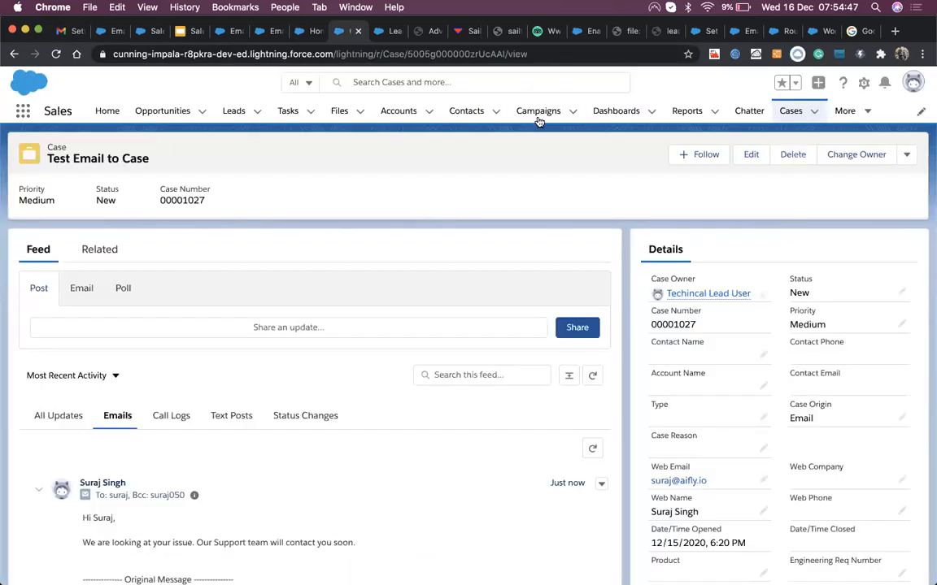
pyautogui.click(787, 111)
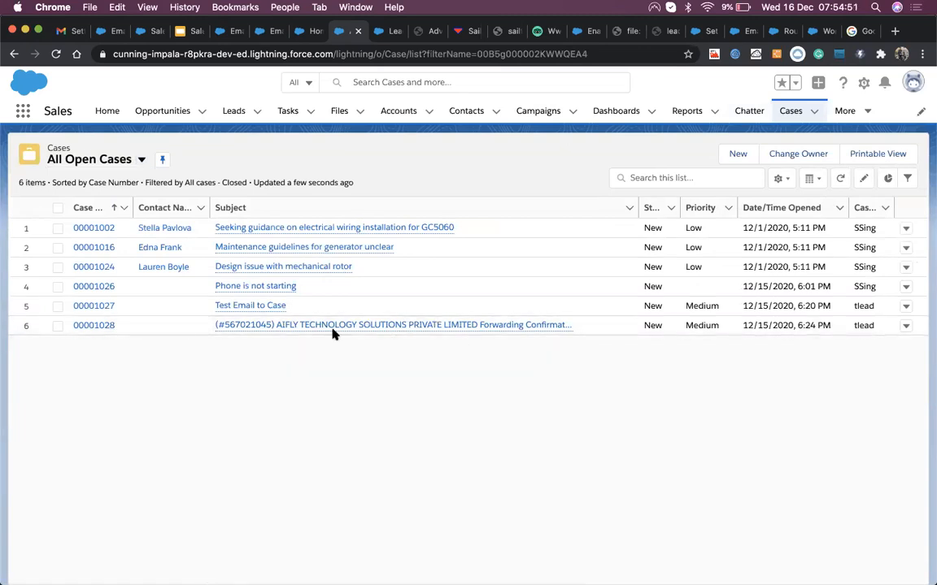
pyautogui.click(88, 327)
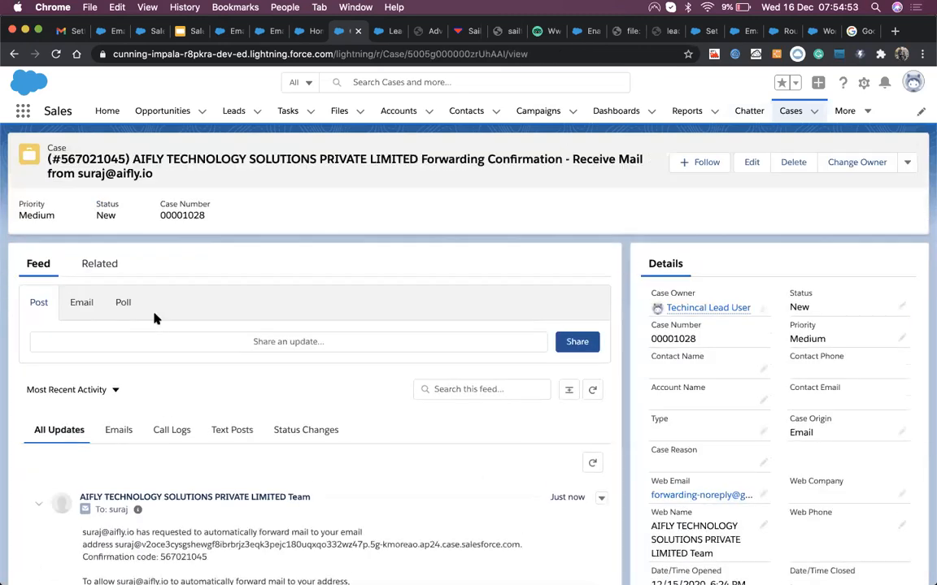
pyautogui.scroll(-2, 126, 433)
pyautogui.scroll(-1, 126, 433)
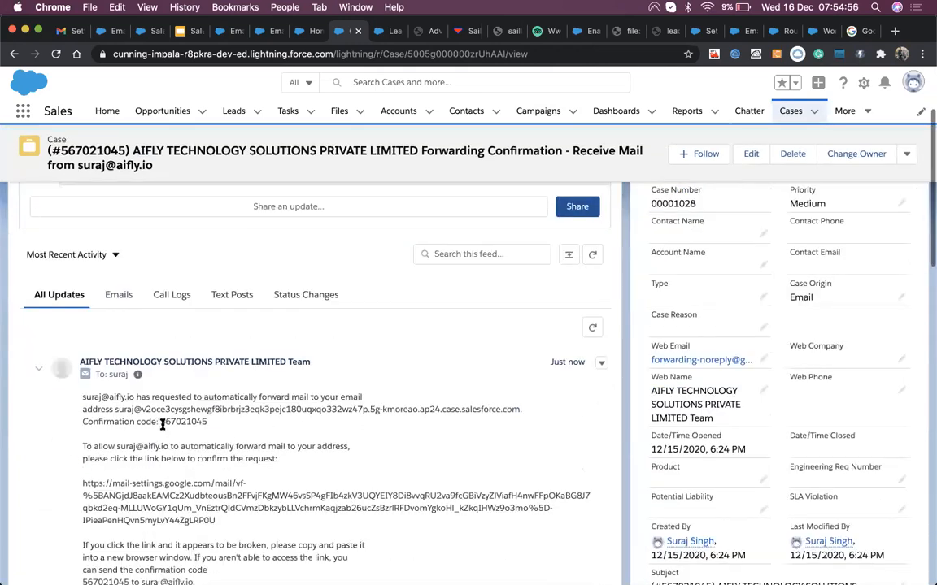
pyautogui.doubleClick(166, 421)
pyautogui.press('super+c')
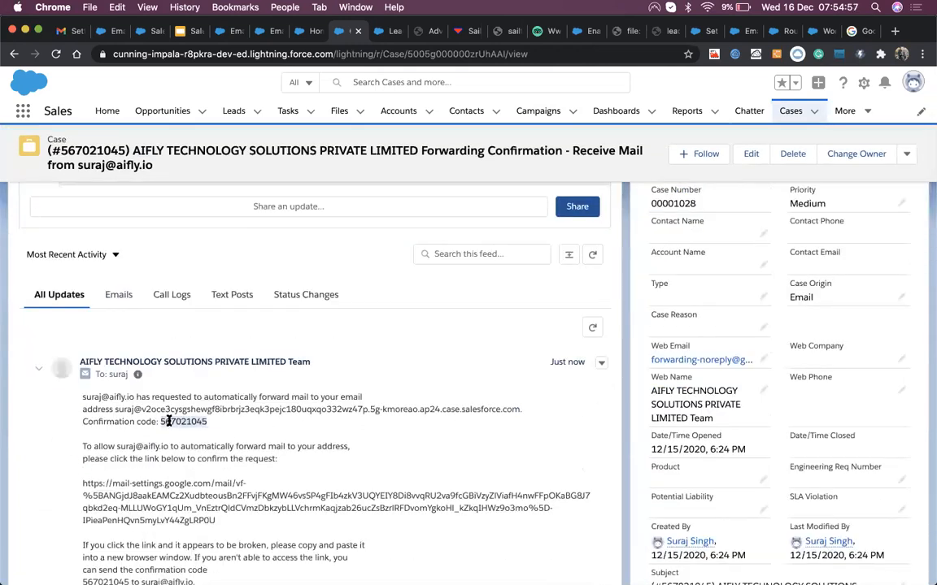
pyautogui.click(64, 31)
pyautogui.click(659, 229)
# Step: Verify the forwarding address with the pasted code, enable forwarding of incoming mail, and save
pyautogui.press('super+v')
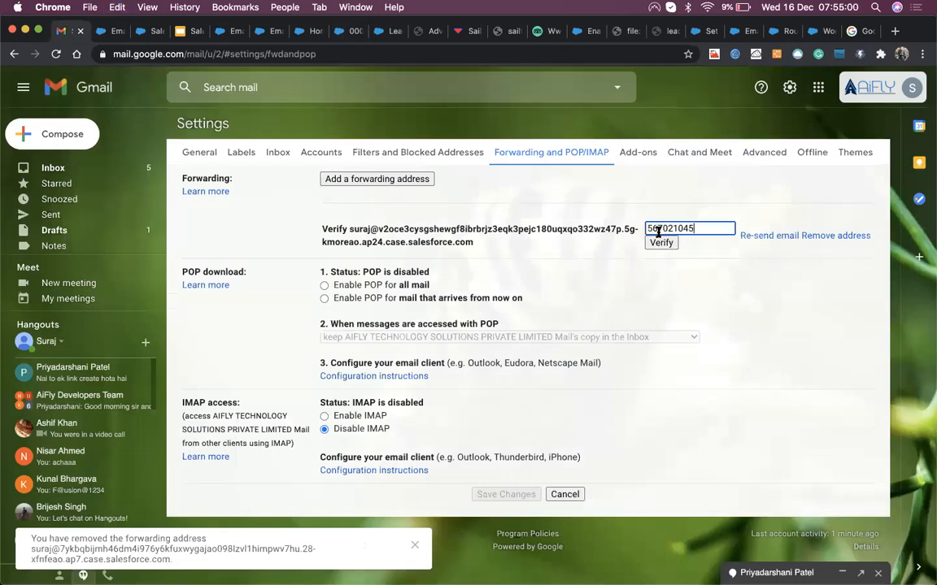
pyautogui.click(660, 242)
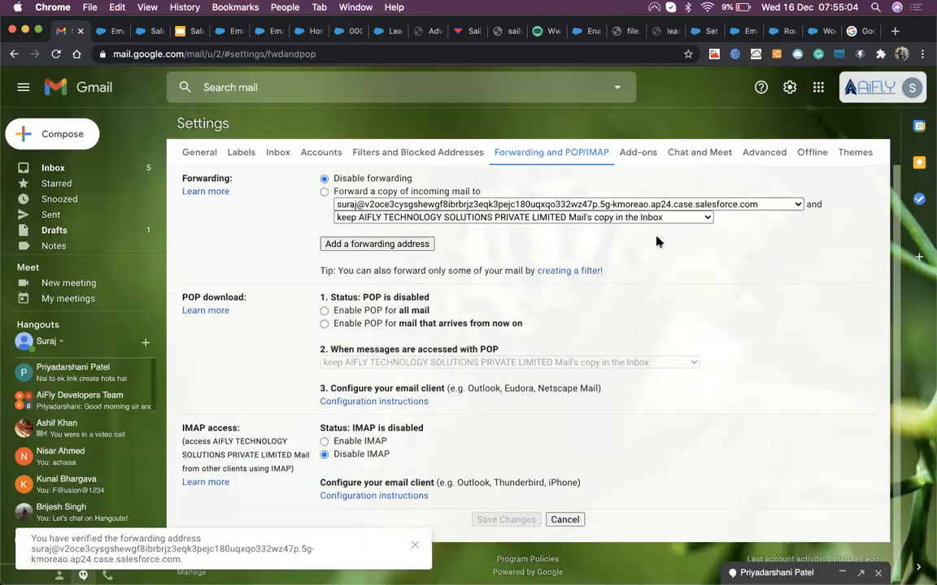
pyautogui.click(324, 192)
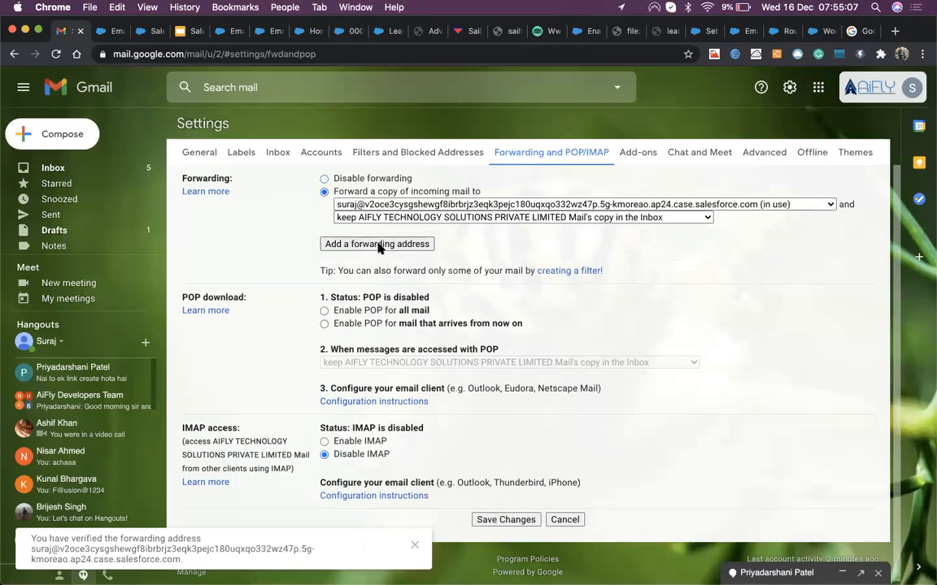
pyautogui.click(506, 518)
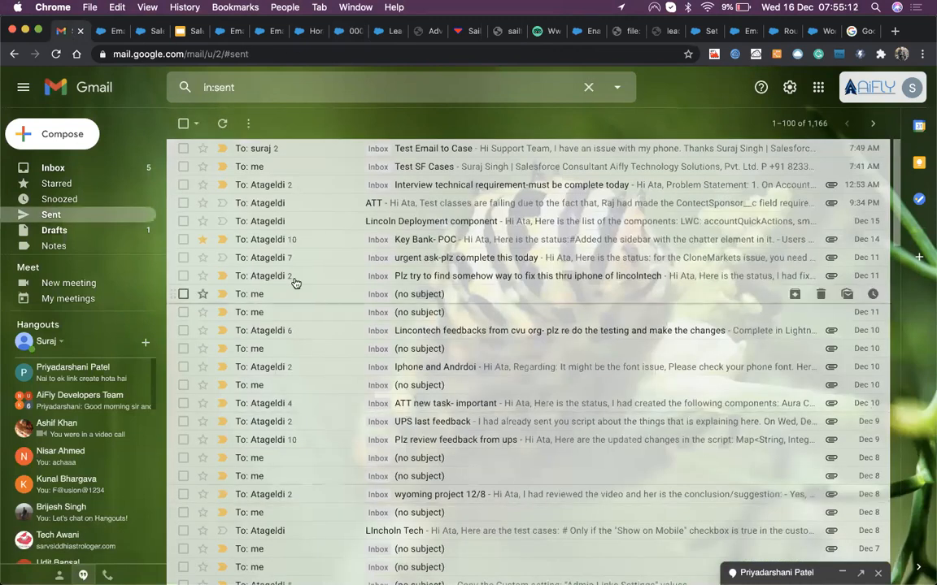
pyautogui.click(81, 146)
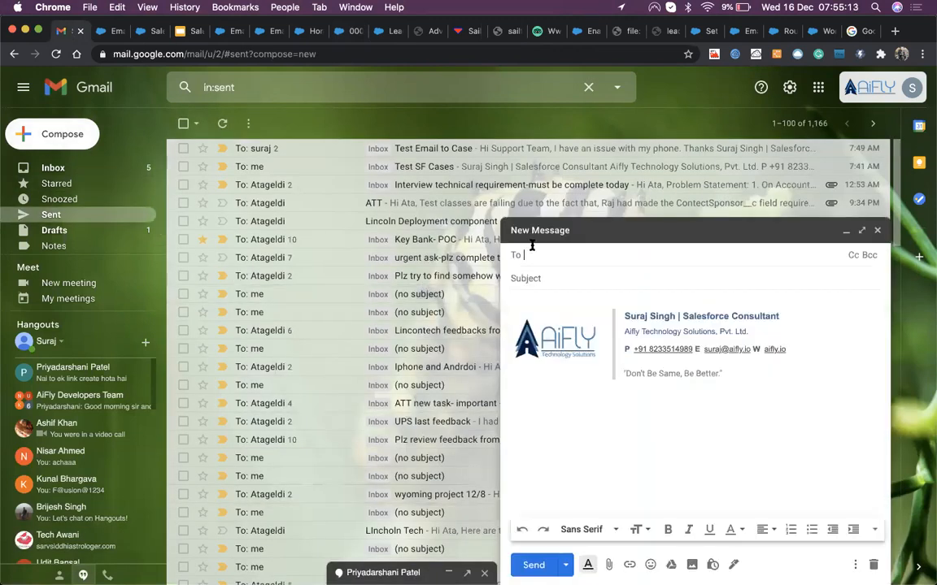
# Step: Address a new message to your own work account with subject 'Test Email to case vai forwarding'
pyautogui.write('sura')
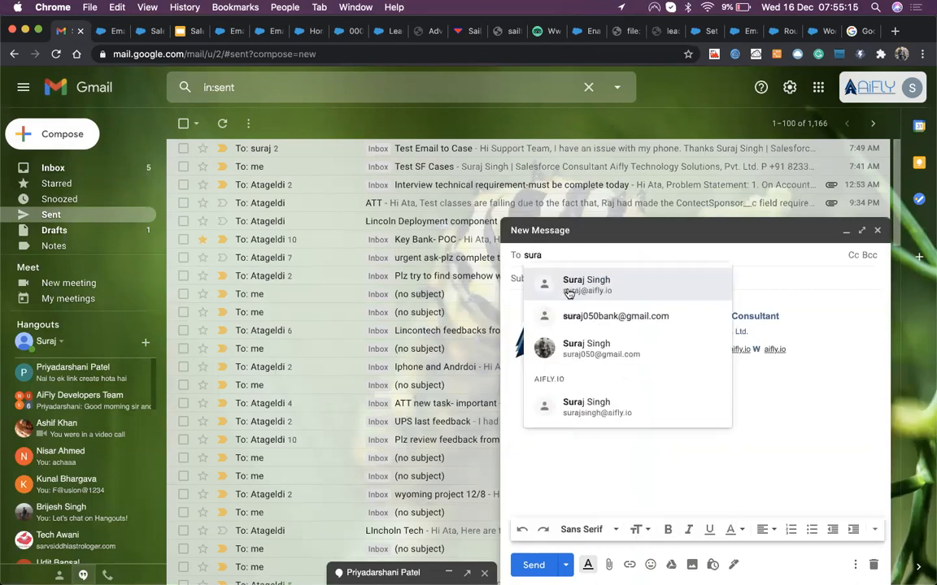
pyautogui.click(567, 290)
pyautogui.write('Test')
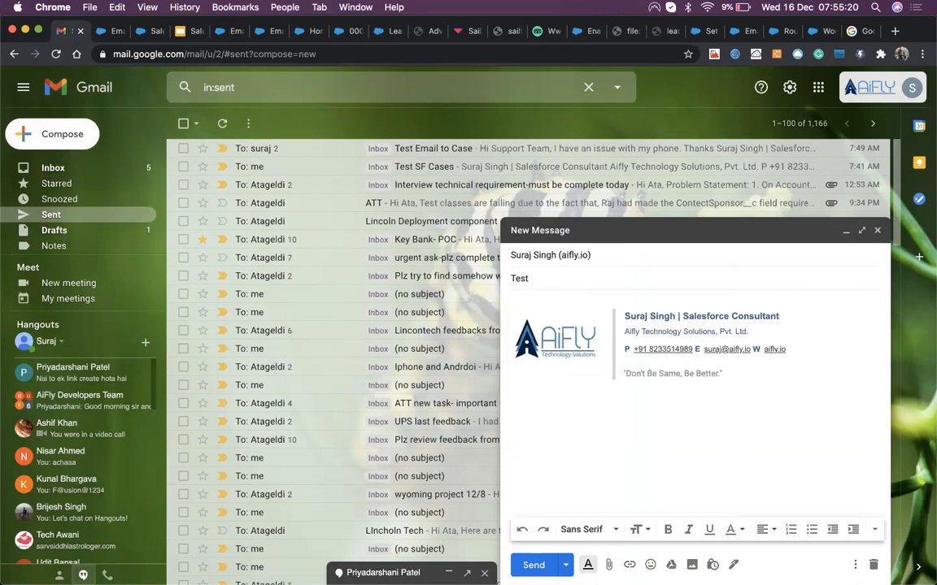
pyautogui.write(' Email to case forwarding')
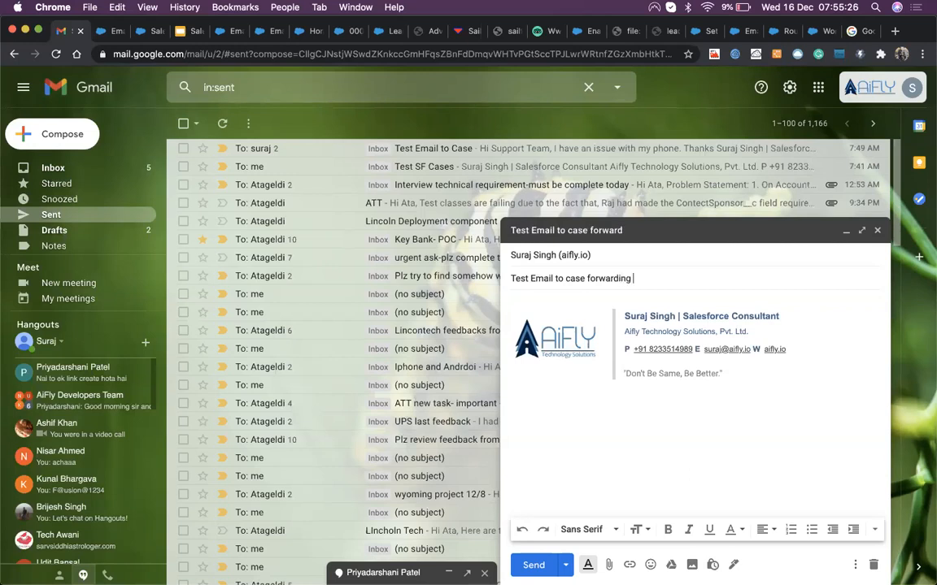
pyautogui.click(587, 278)
pyautogui.write('vai')
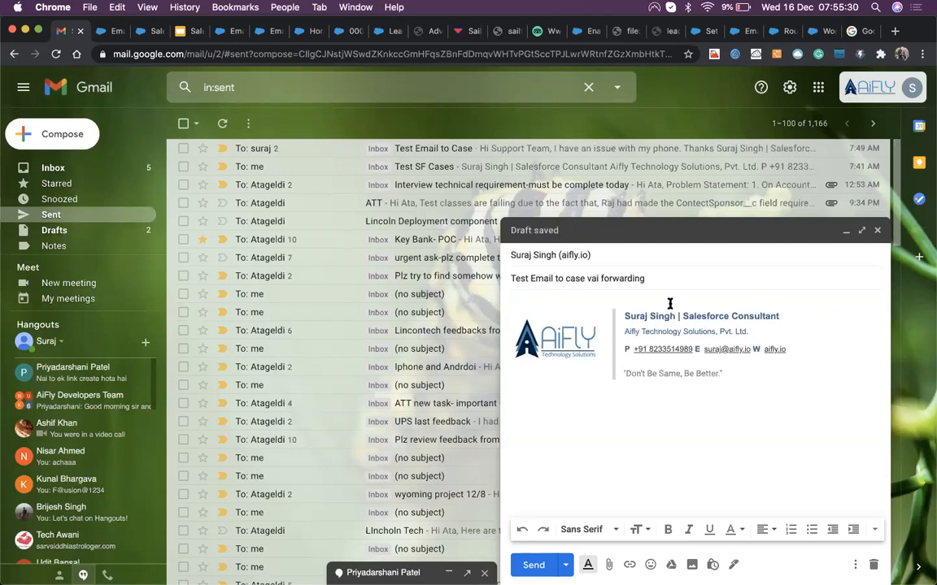
# Step: Write a short body greeting Support and signing off 'Thanks', then send the email
pyautogui.click(613, 302)
pyautogui.write('Hi A')
pyautogui.press('BackSpace')
pyautogui.press('BackSpace')
pyautogui.write('A')
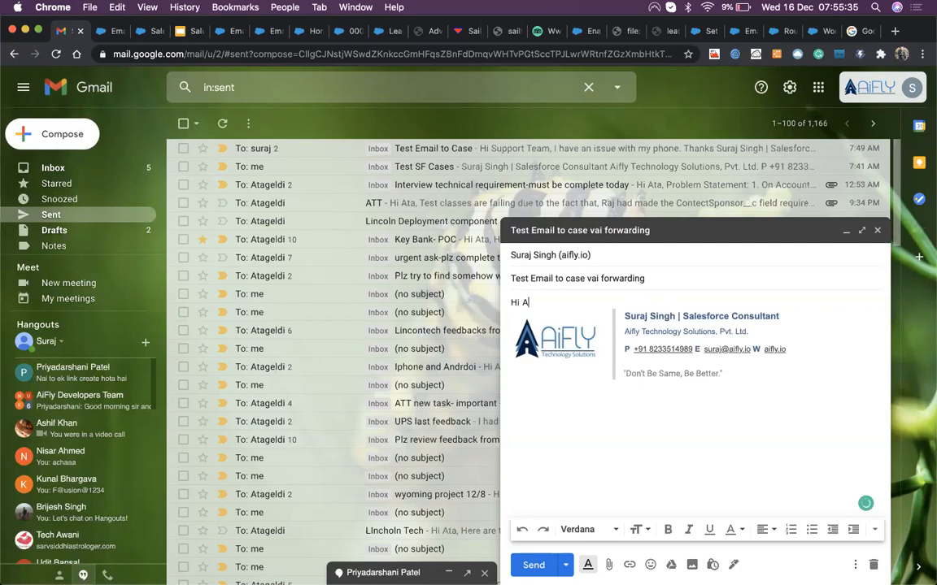
pyautogui.write('ta,')
pyautogui.press('Return')
pyautogui.write('akjd')
pyautogui.press('BackSpace')
pyautogui.press('BackSpace')
pyautogui.press('BackSpace')
pyautogui.press('BackSpace')
pyautogui.press('BackSpace')
pyautogui.press('BackSpace')
pyautogui.press('BackSpace')
pyautogui.write('Support,')
pyautogui.press('Return')
pyautogui.write('adskfjhasd')
pyautogui.press('Return')
pyautogui.write('Thanks')
pyautogui.click(533, 565)
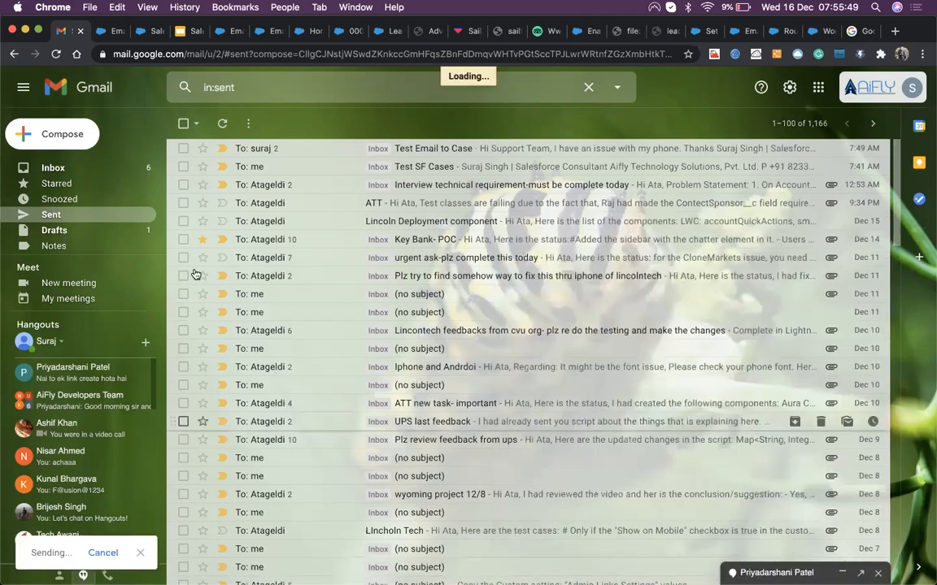
# Step: Reload All Open Cases sorted by Date/Time Opened until case 00001029 appears, then open it
pyautogui.click(309, 149)
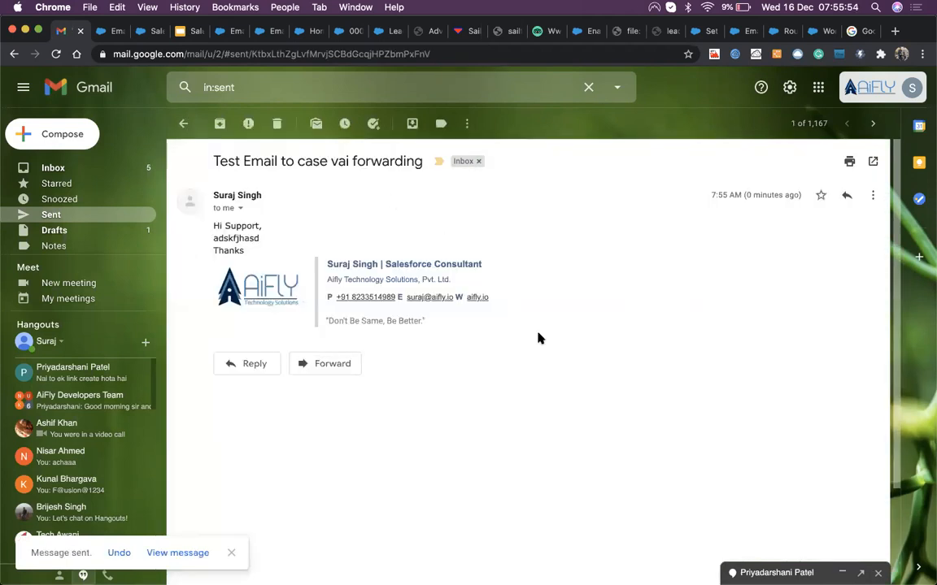
pyautogui.click(350, 31)
pyautogui.scroll(3, 387, 196)
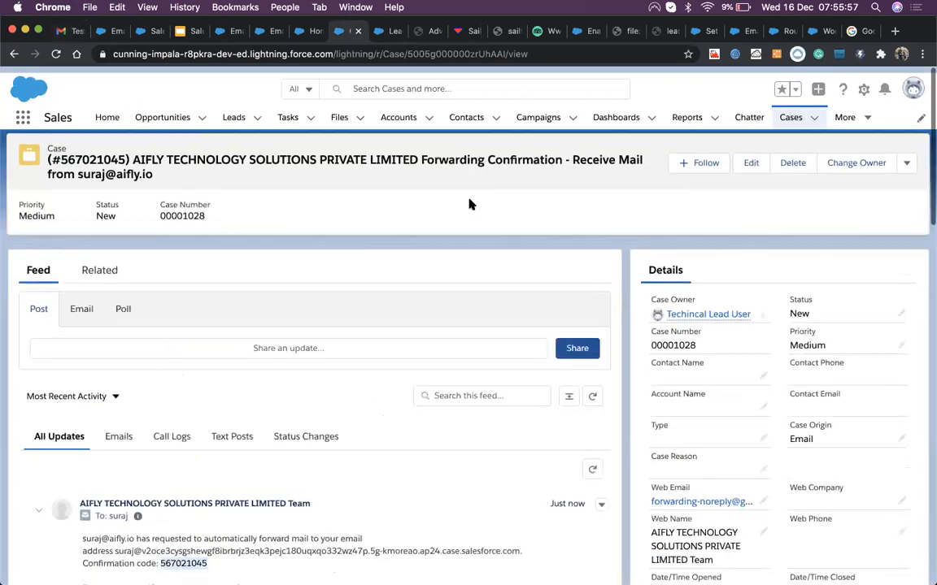
pyautogui.click(789, 111)
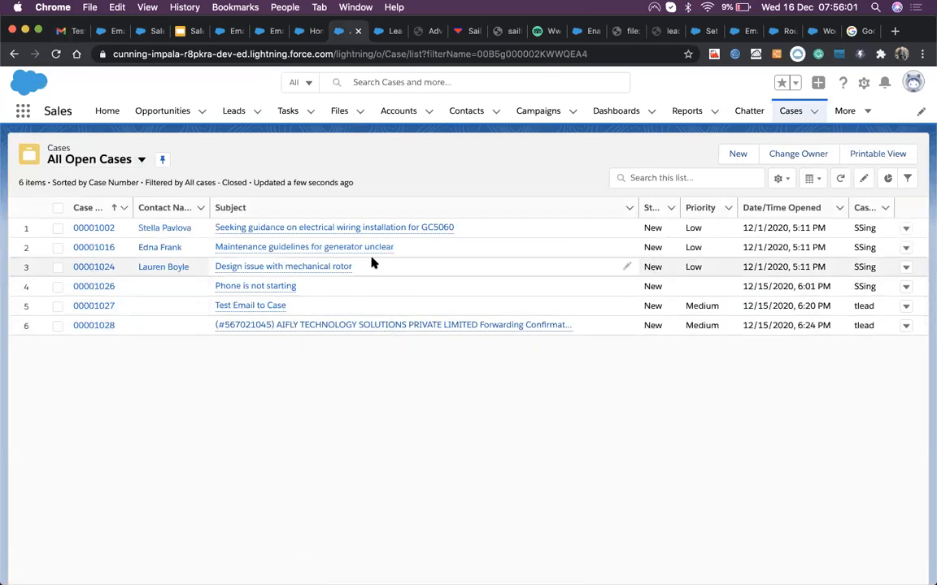
pyautogui.press('super+r')
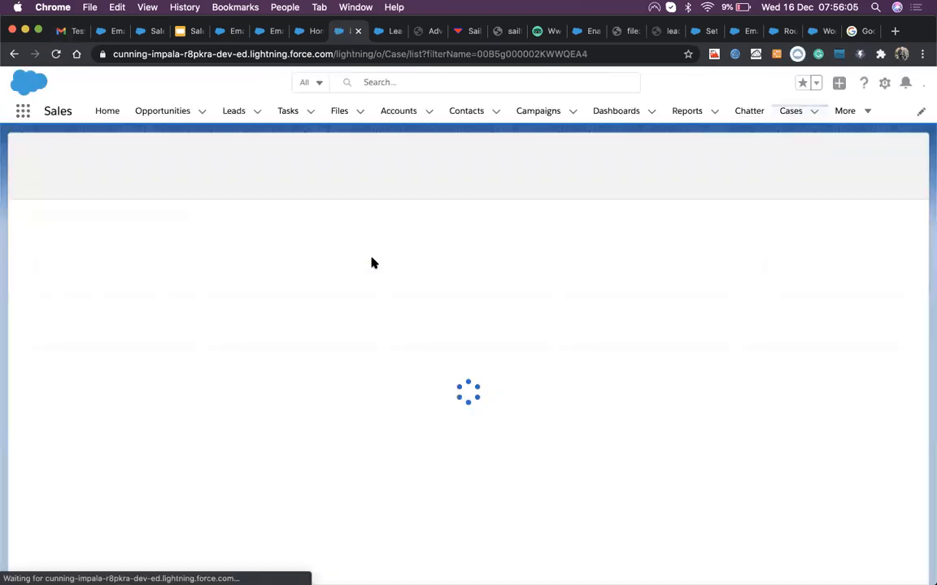
pyautogui.press('super+r')
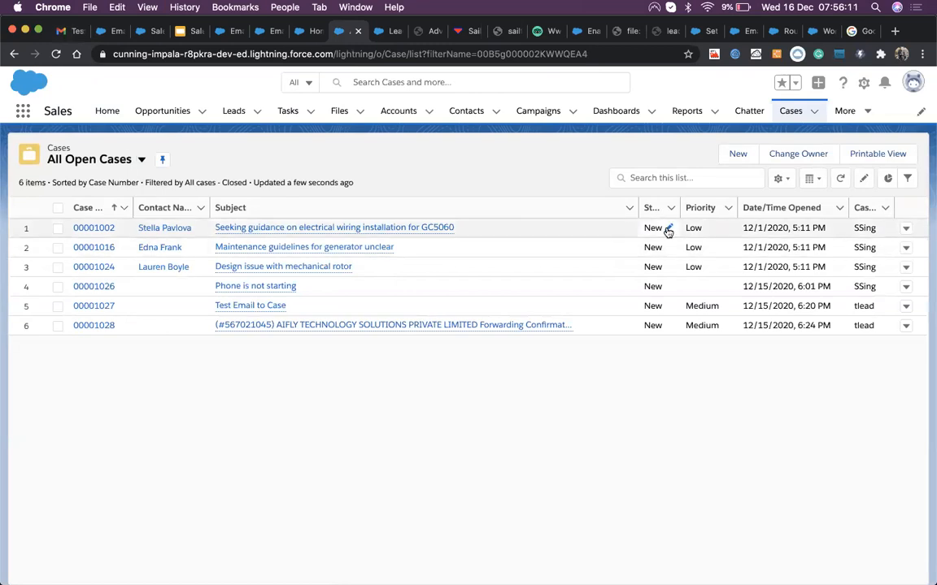
pyautogui.click(773, 209)
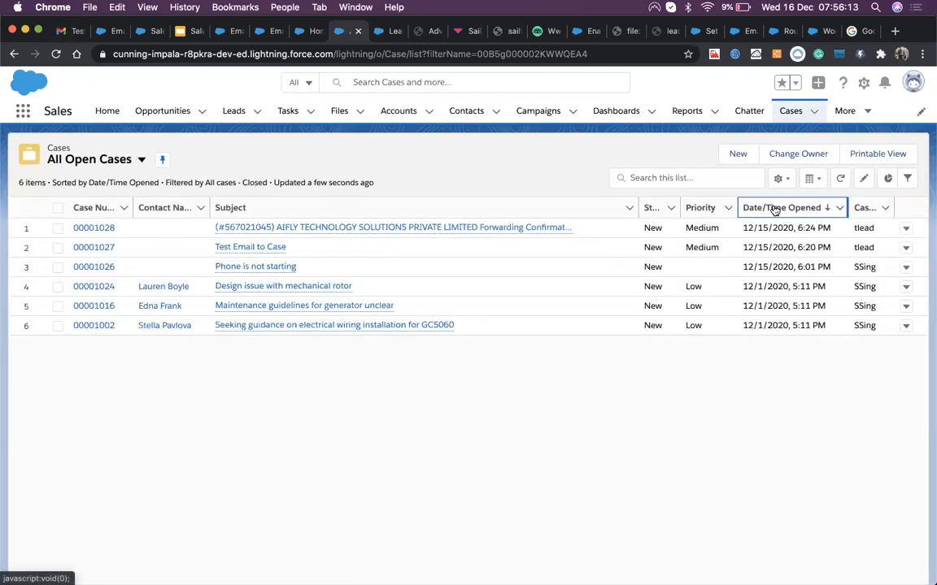
pyautogui.press('super+r')
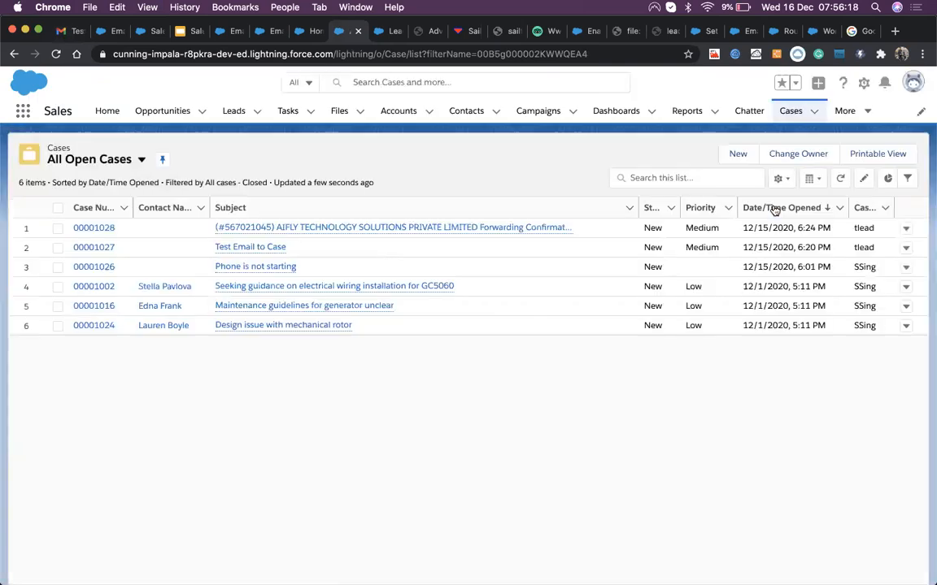
pyautogui.press('super+r')
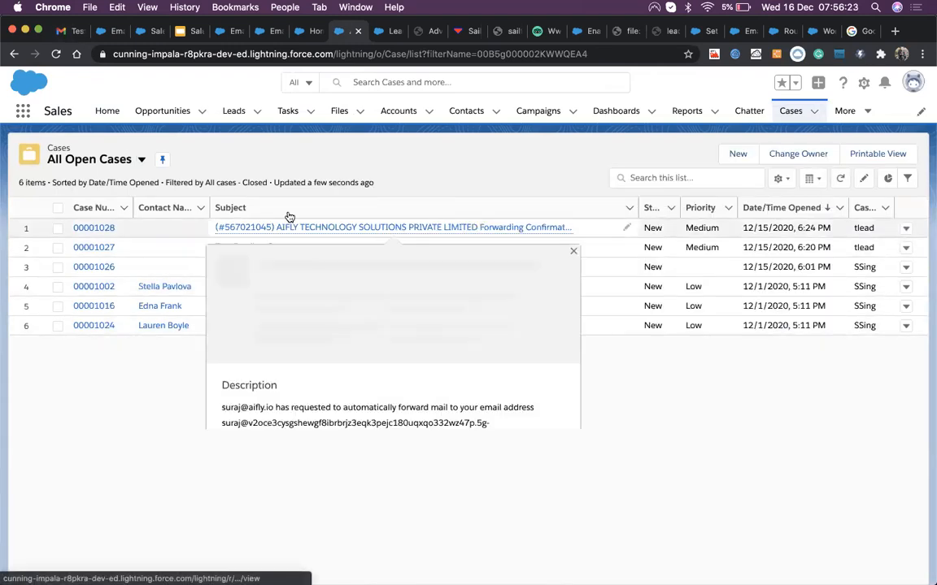
pyautogui.press('super+r')
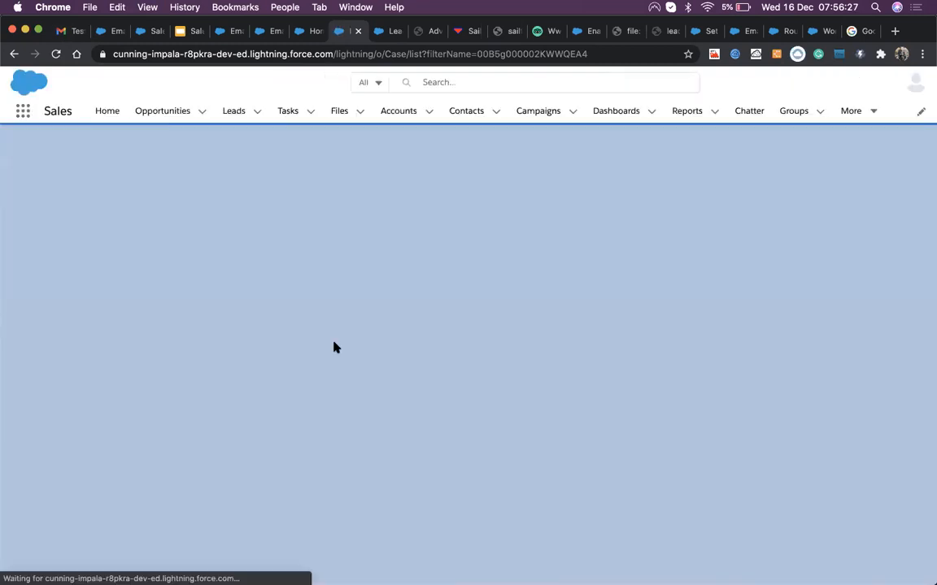
pyautogui.press('super+r')
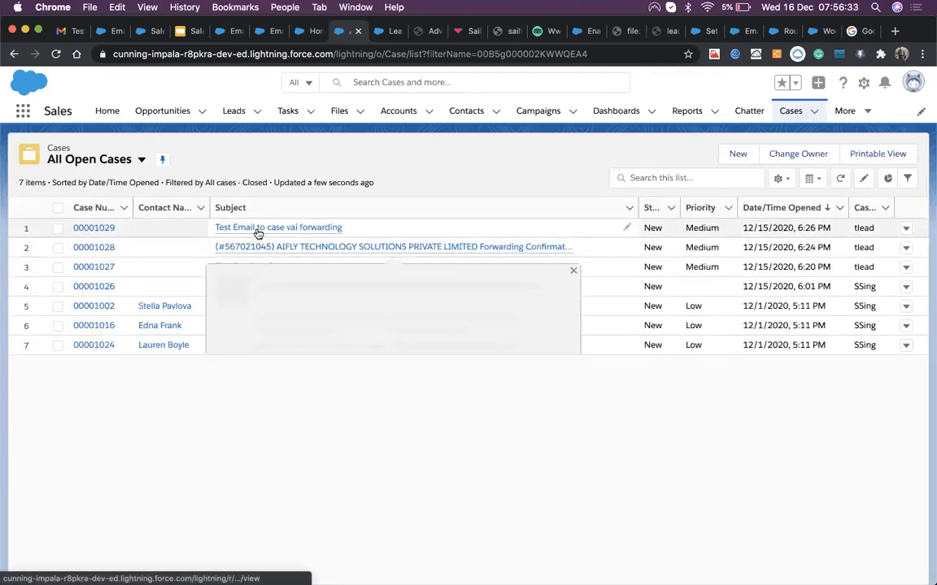
pyautogui.click(101, 229)
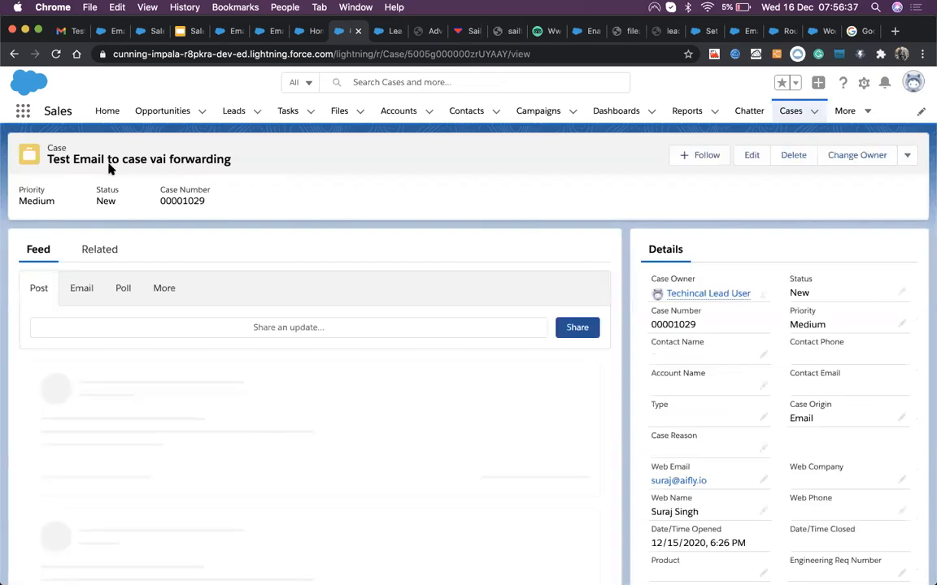
pyautogui.click(72, 32)
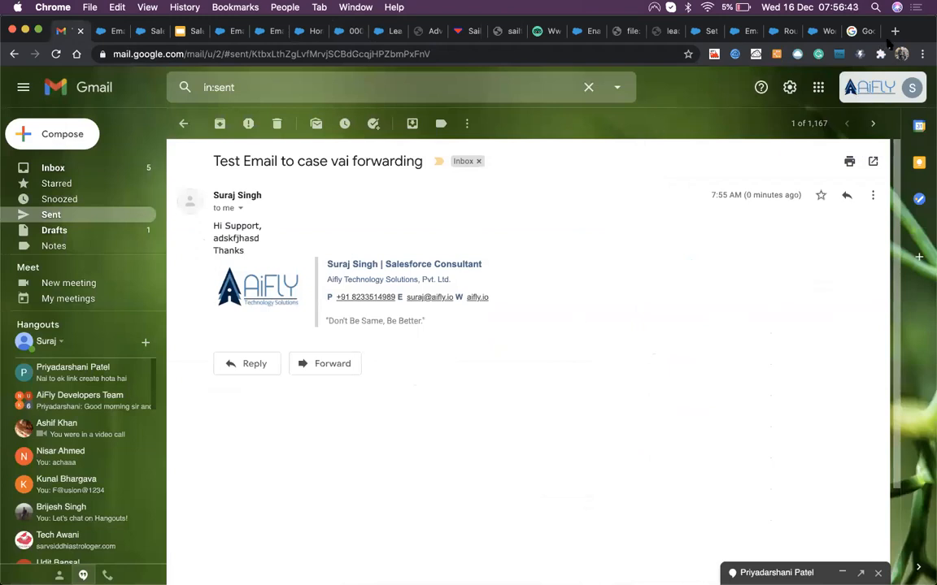
# Step: Open the Google account switcher to move to the other account
pyautogui.click(872, 85)
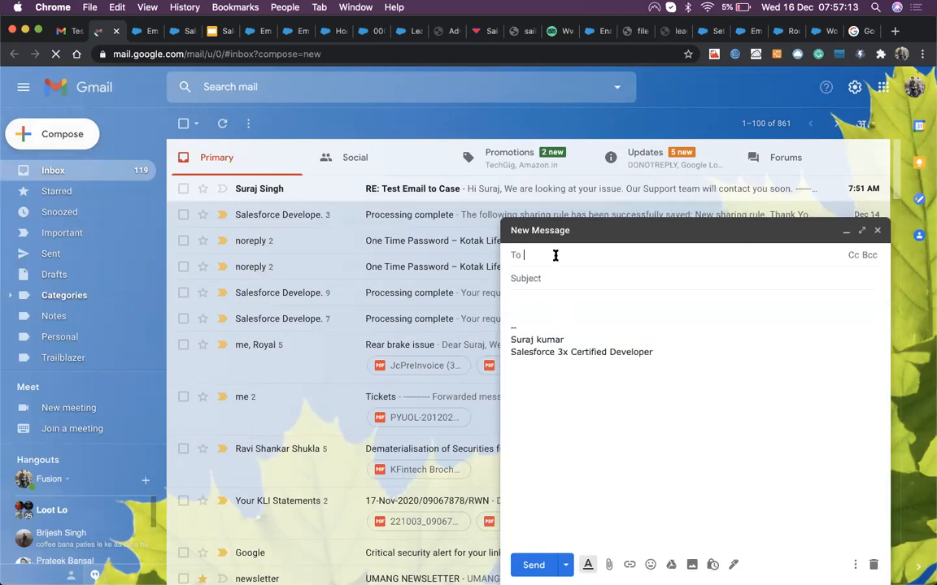
# Step: Address the message to the work account with subject 'Email from My Personal email address'
pyautogui.write('suraj')
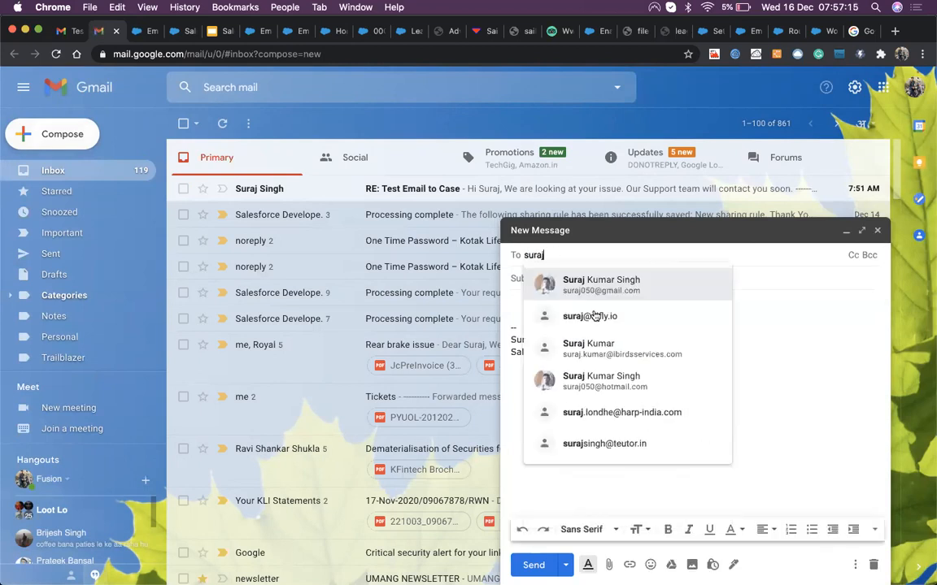
pyautogui.click(595, 317)
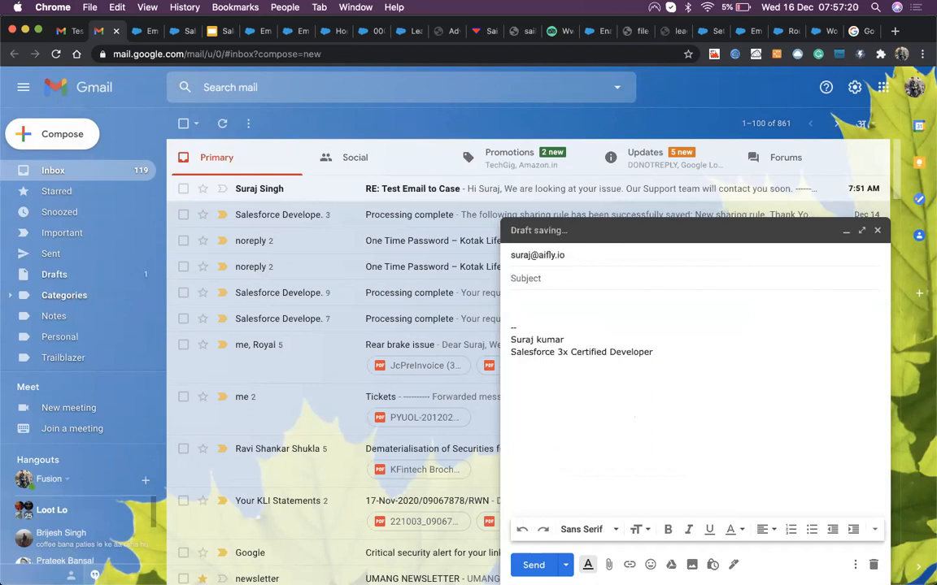
pyautogui.write('Em')
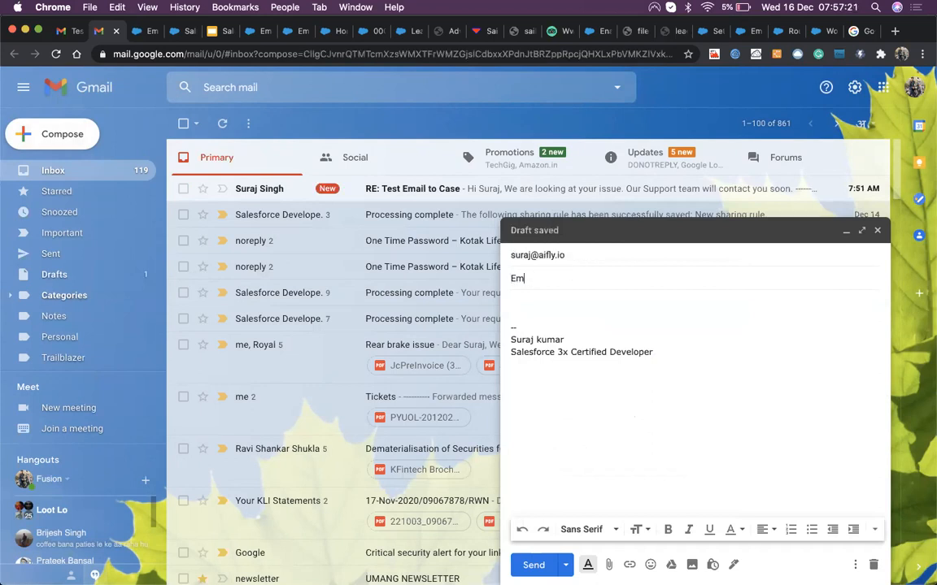
pyautogui.write('ial from My Pers')
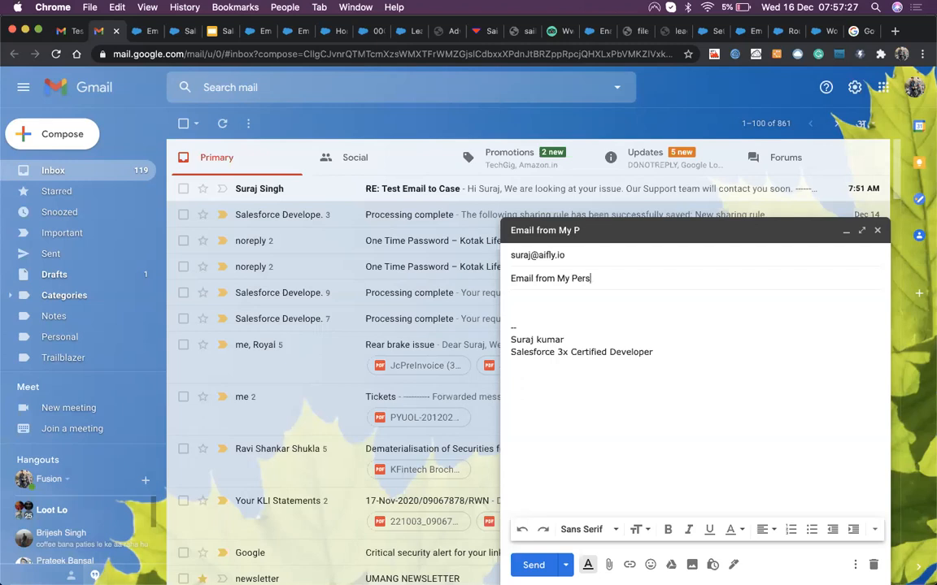
pyautogui.write('onal email address')
# Step: Write 'Support Team,', 'This is my personal email address' and 'Thanks', then send it
pyautogui.click(546, 304)
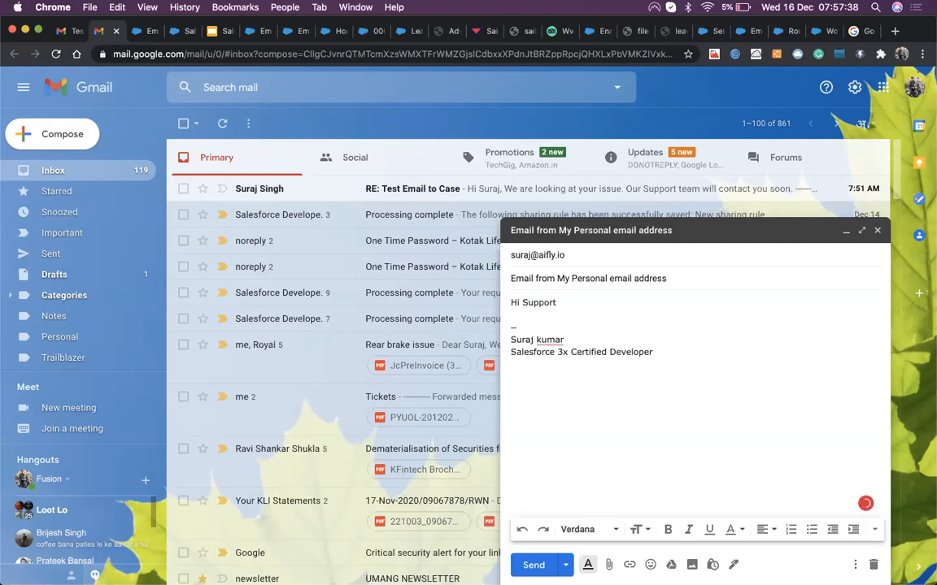
pyautogui.write('Support Team,')
pyautogui.press('Return')
pyautogui.press('Return')
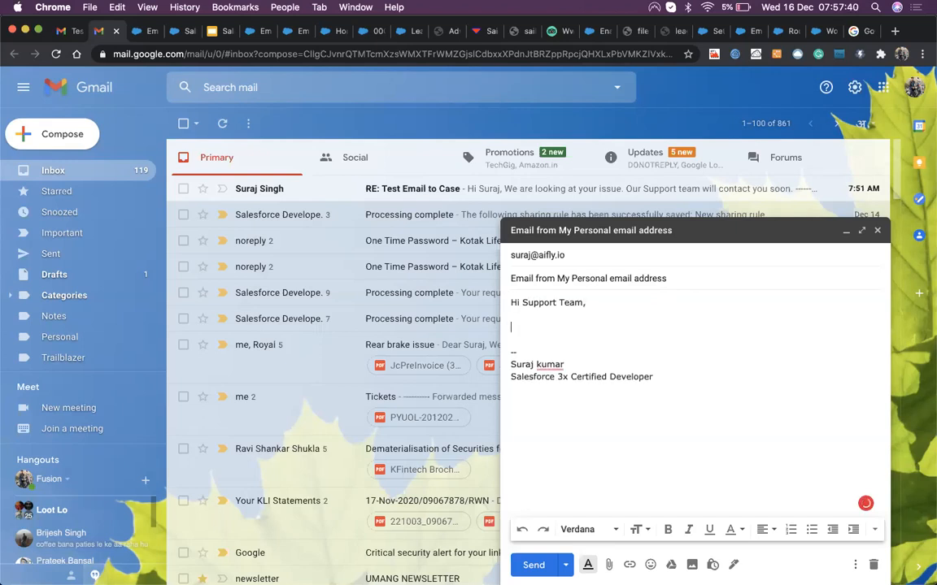
pyautogui.write('This is my per')
pyautogui.press('Tab')
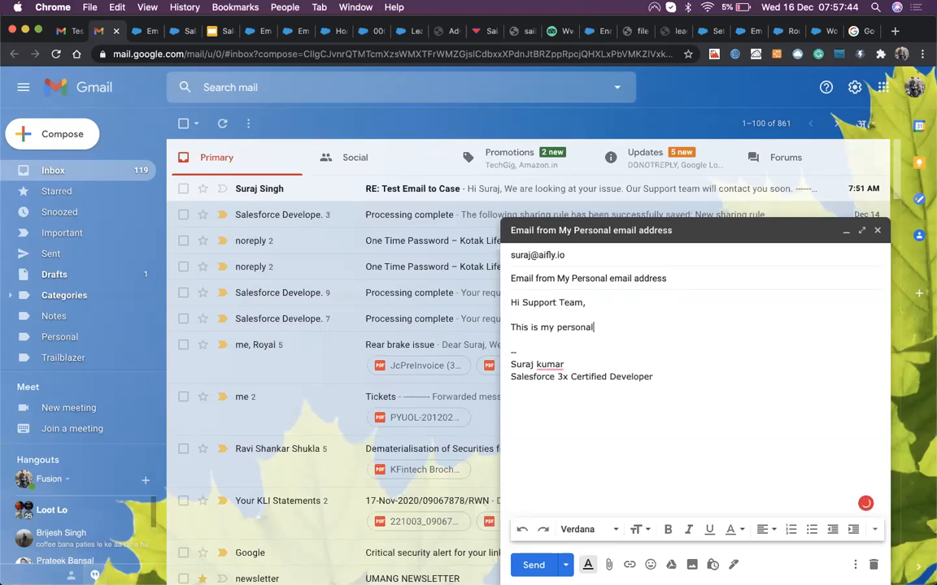
pyautogui.write('email')
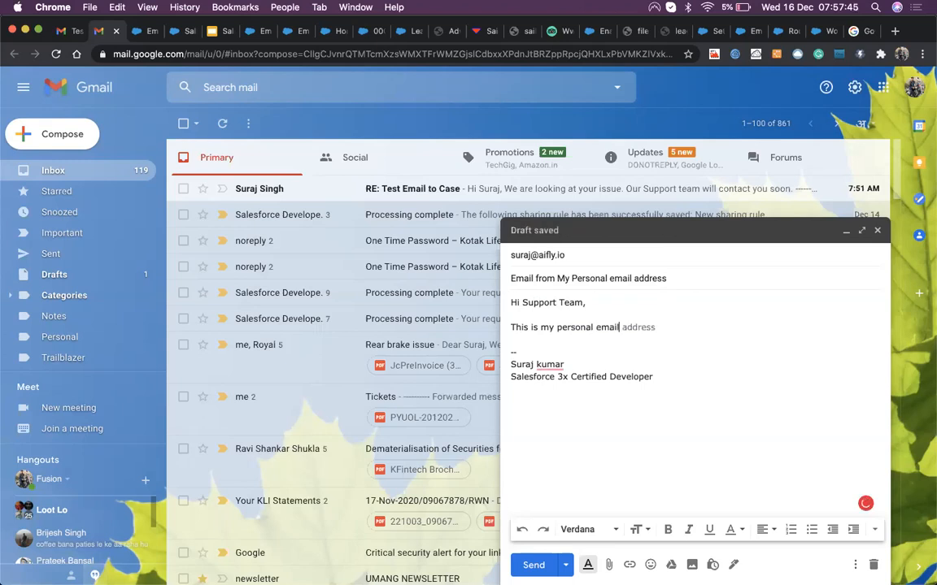
pyautogui.write(' a')
pyautogui.press('Tab')
pyautogui.press('Return')
pyautogui.write('Thanks')
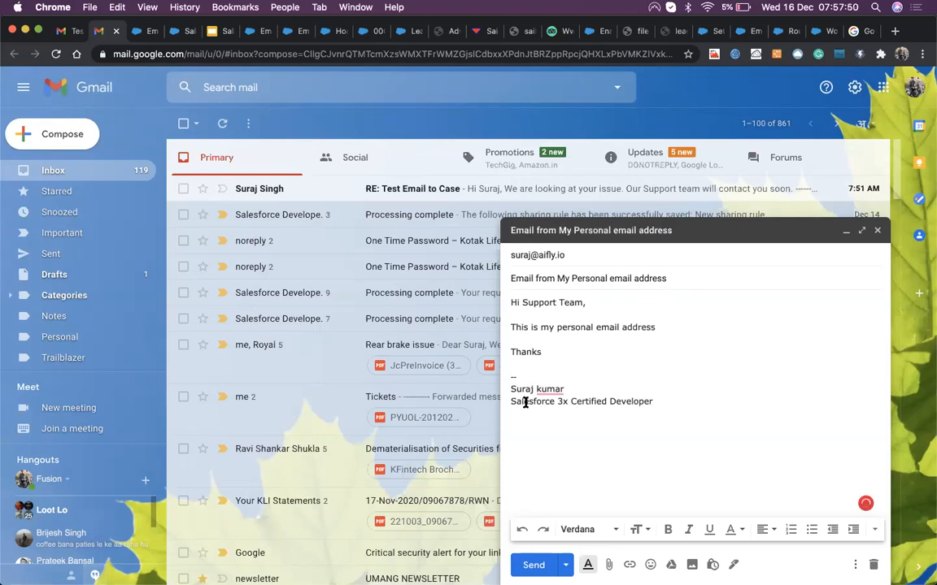
pyautogui.click(534, 565)
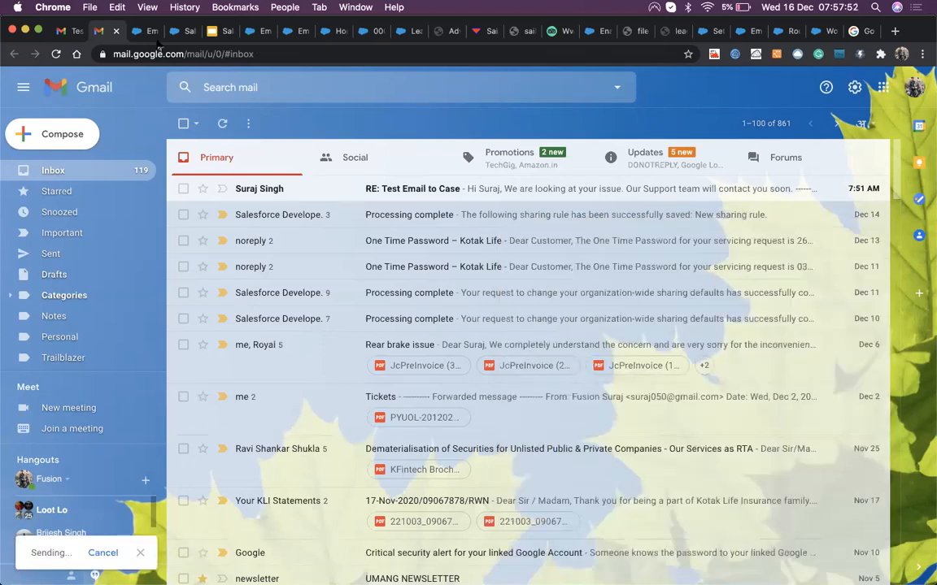
# Step: In the work inbox, look over the Case 00001026 confirmation email
pyautogui.click(77, 30)
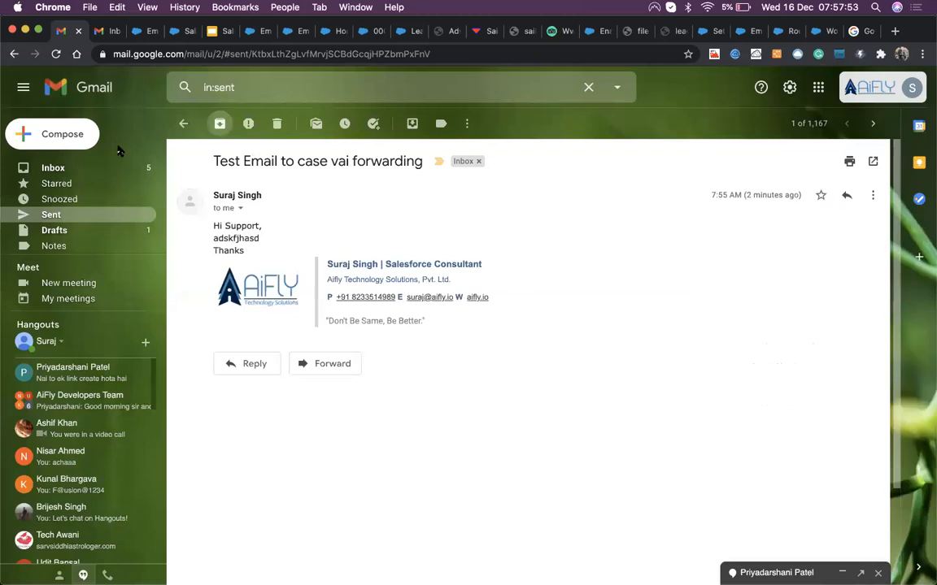
pyautogui.click(111, 171)
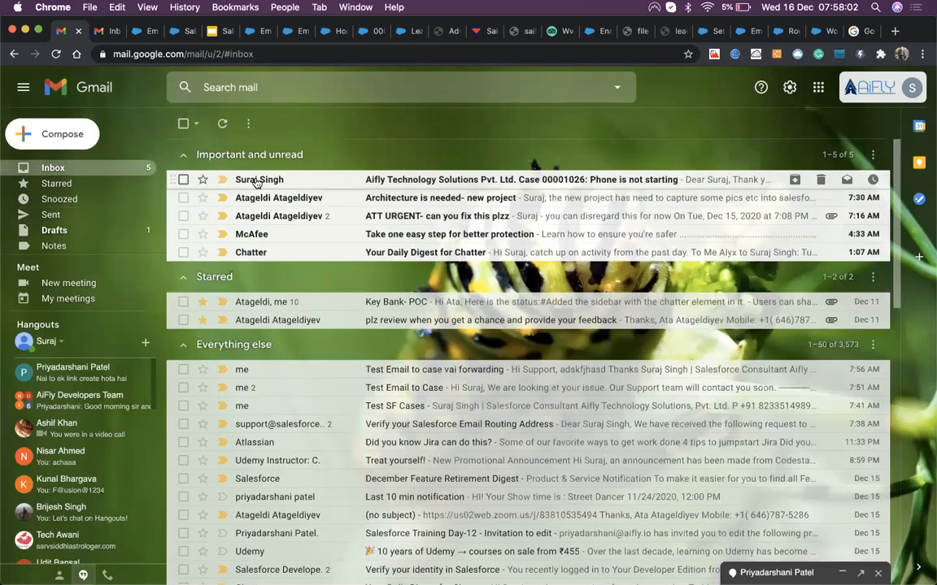
pyautogui.click(257, 181)
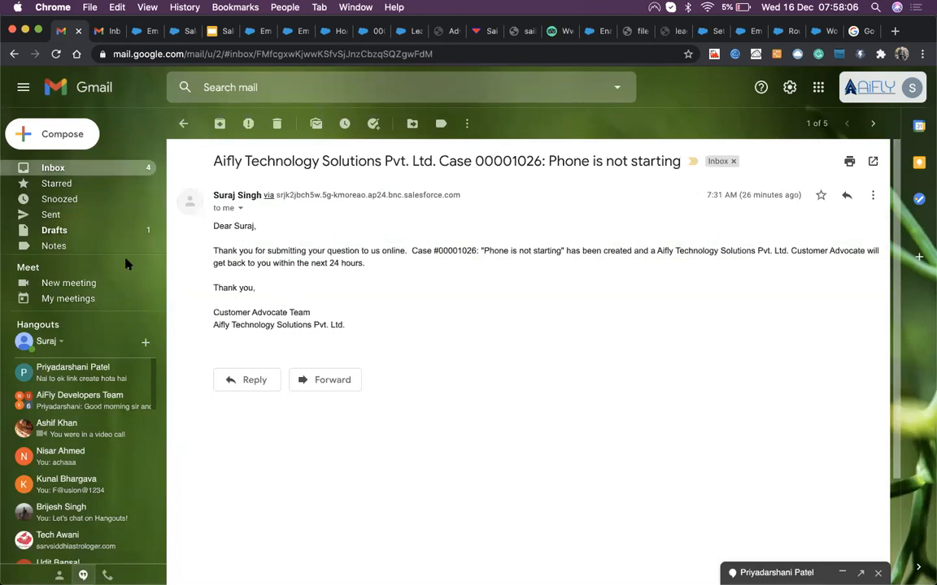
pyautogui.click(71, 169)
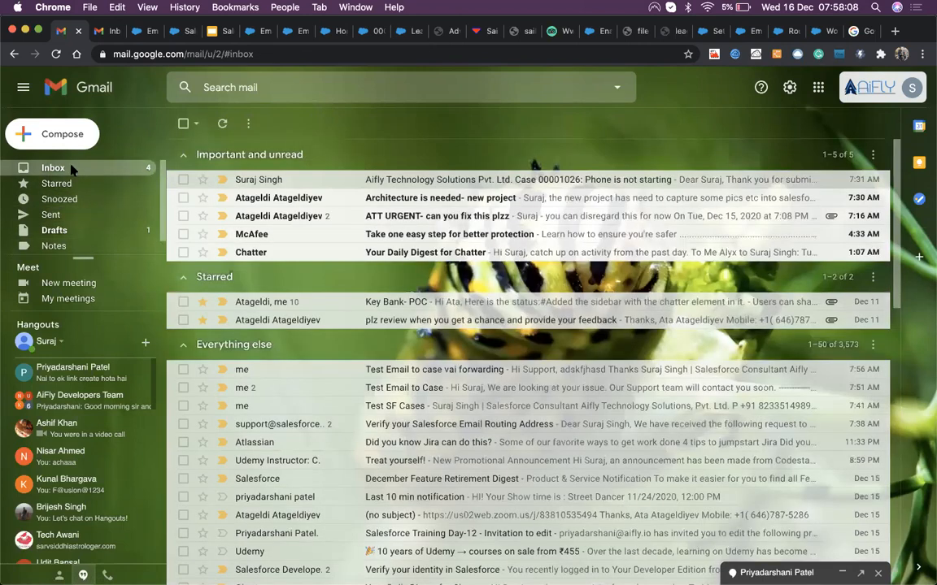
# Step: Confirm the personal email is in Sent, then bring up Salesforce's All Open Cases list
pyautogui.click(95, 31)
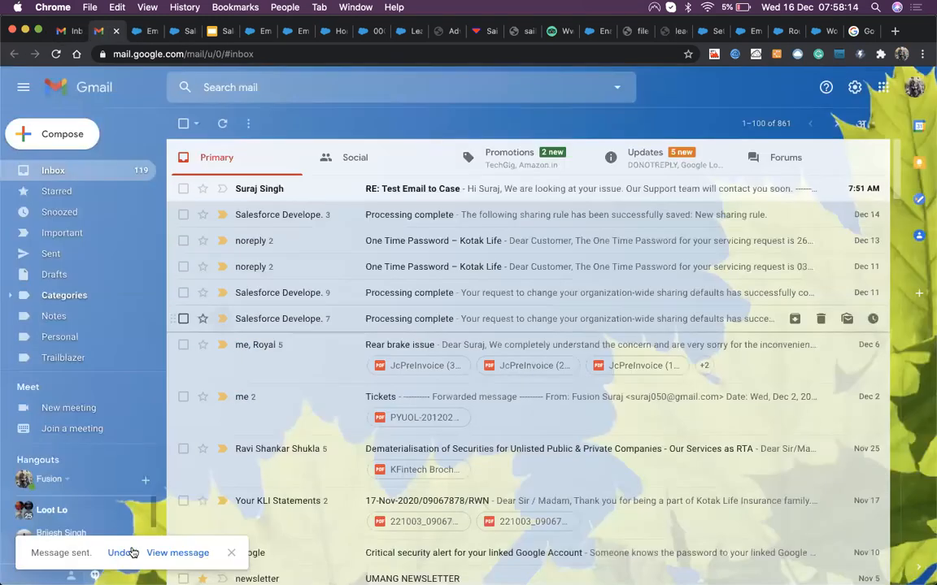
pyautogui.click(48, 256)
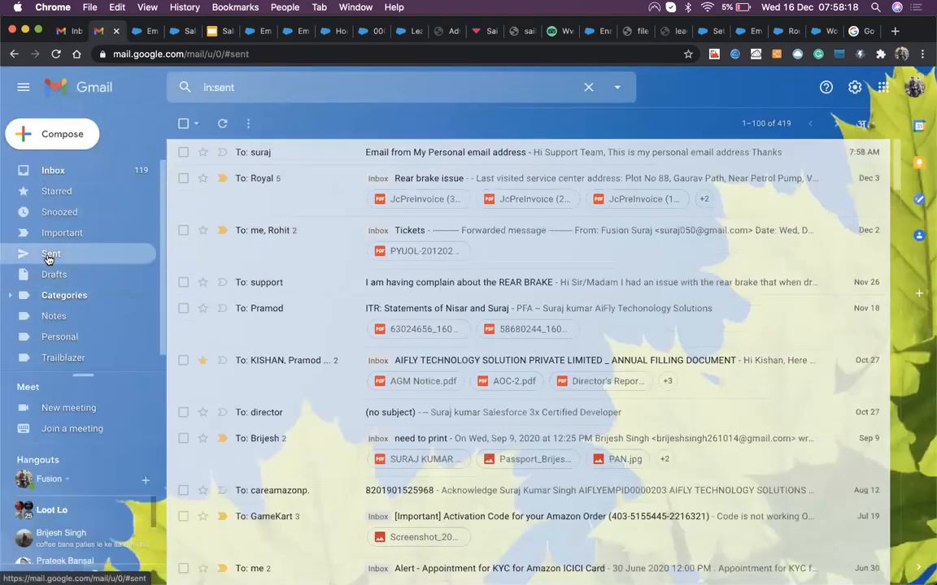
pyautogui.click(333, 151)
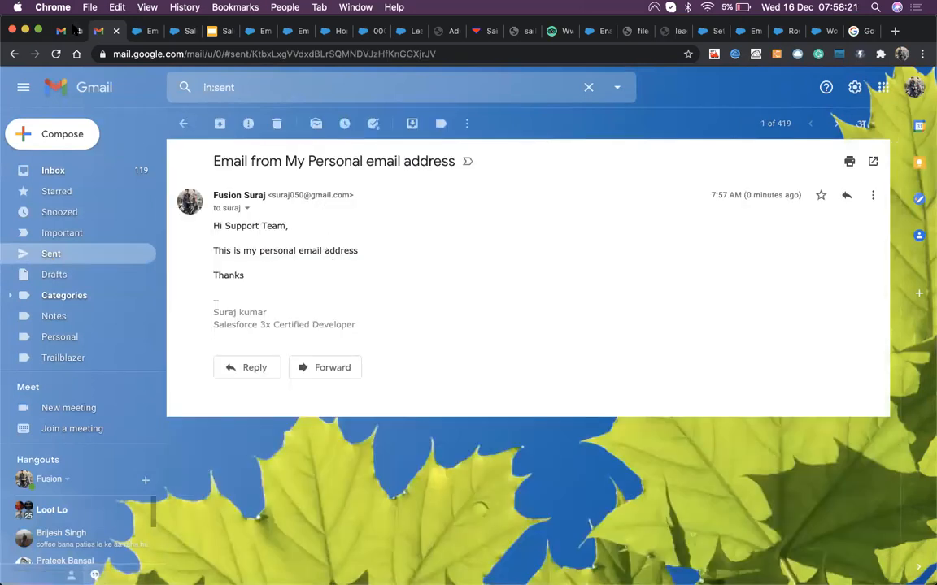
pyautogui.click(74, 30)
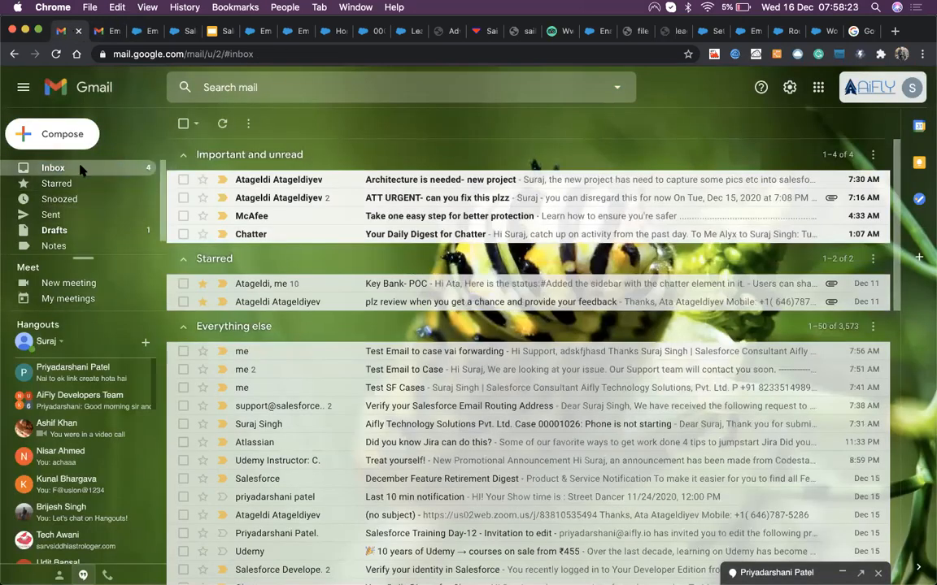
pyautogui.click(368, 31)
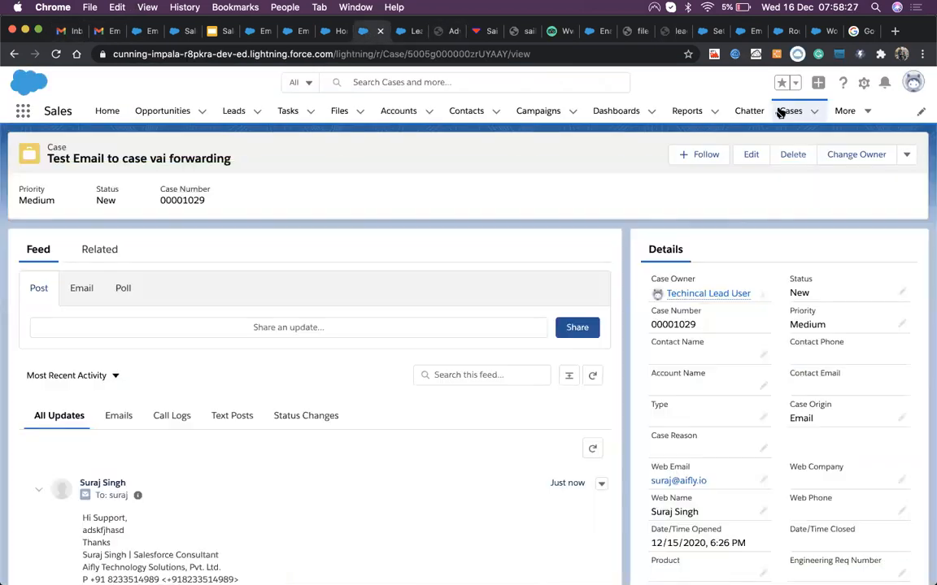
pyautogui.click(790, 112)
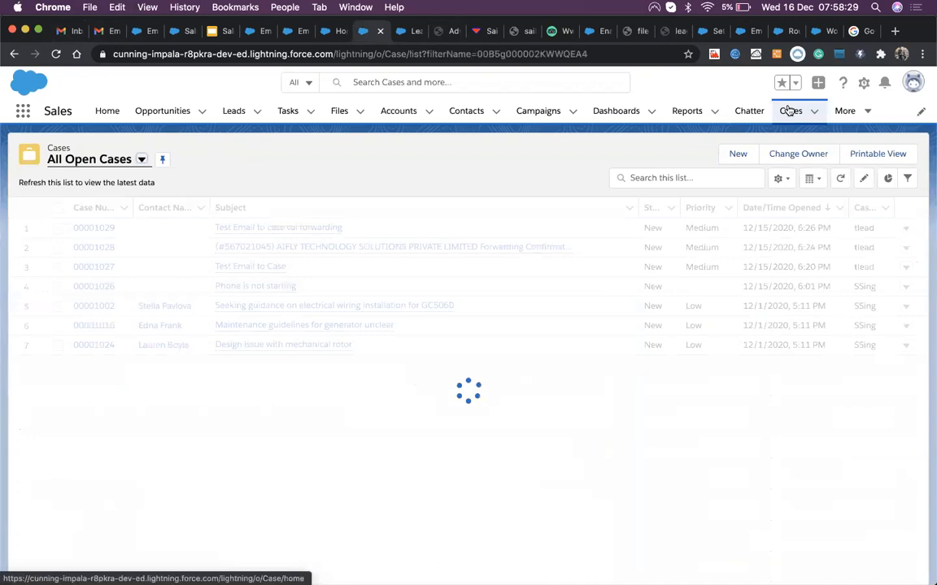
# Step: Refresh the Cases list, open case 00001030 and scroll its feed to the email post
pyautogui.click(793, 117)
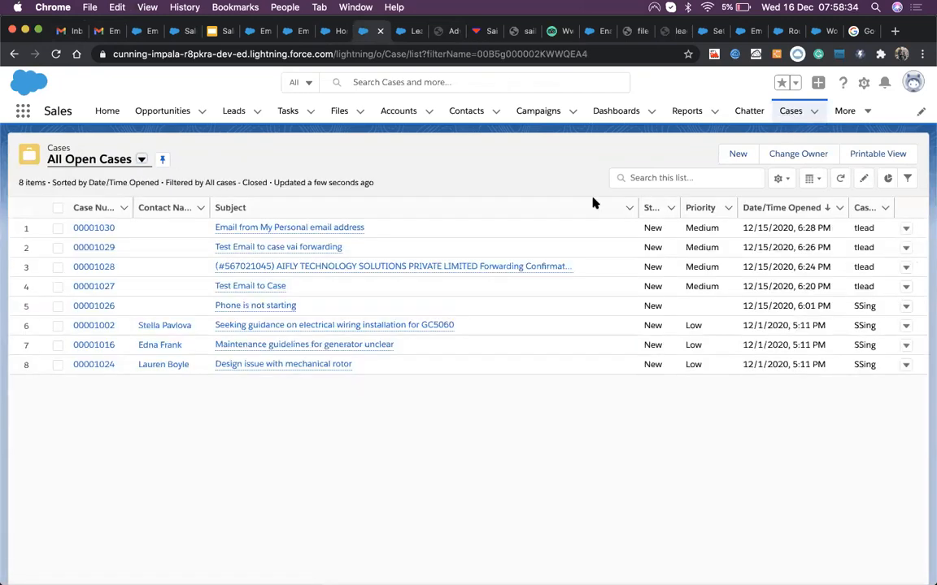
pyautogui.click(106, 233)
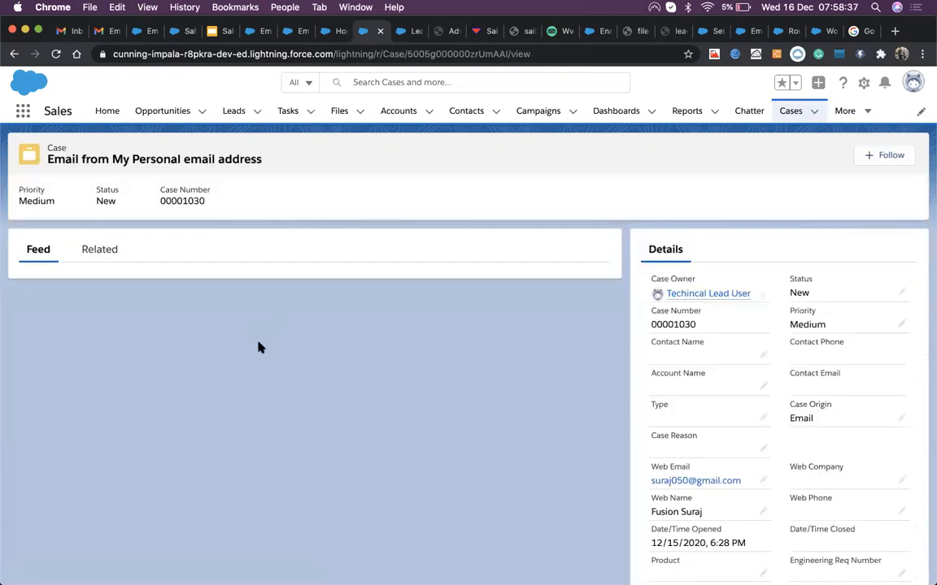
pyautogui.scroll(-3, 170, 413)
pyautogui.scroll(-2, 170, 414)
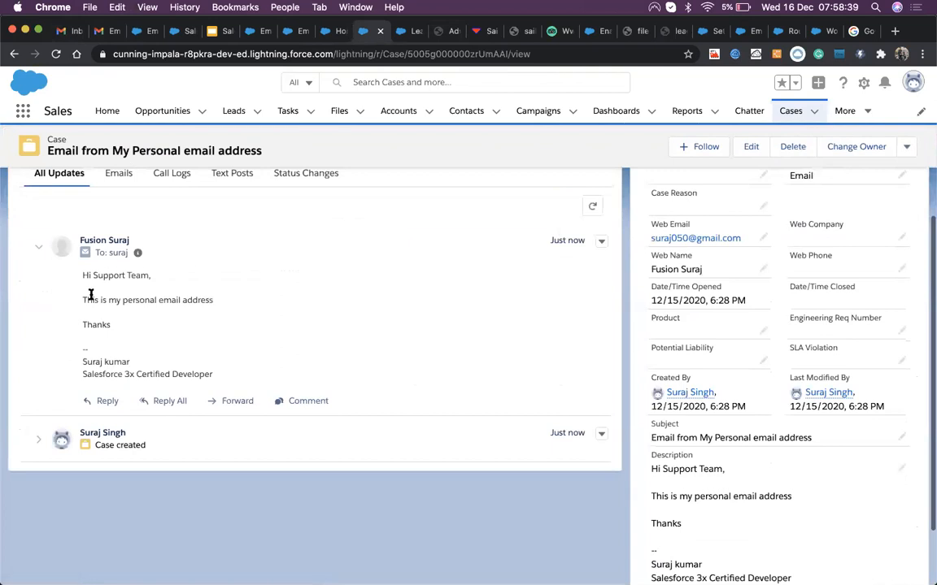
pyautogui.moveTo(81, 274); pyautogui.dragTo(194, 366)
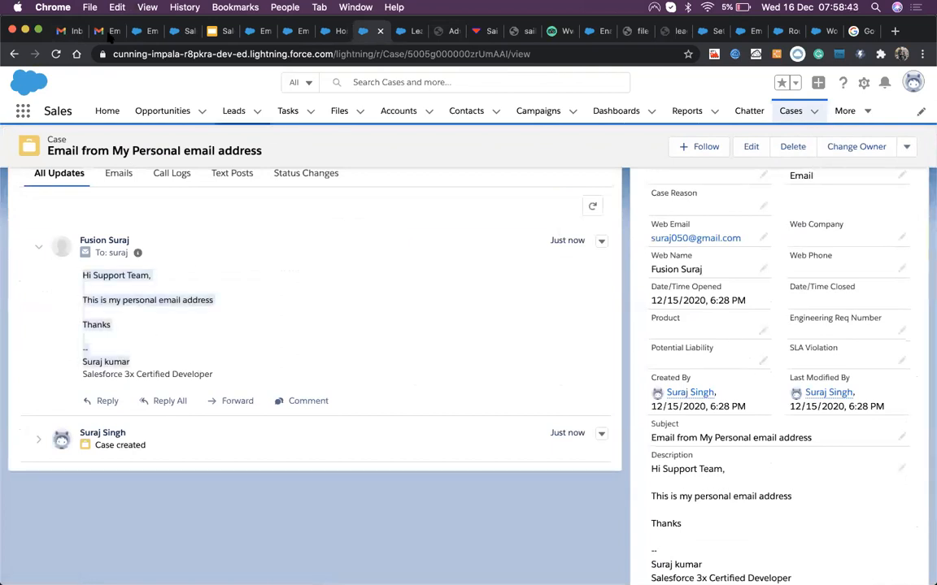
# Step: Disable forwarding in Gmail's Forwarding and POP/IMAP settings and save the change
pyautogui.click(72, 31)
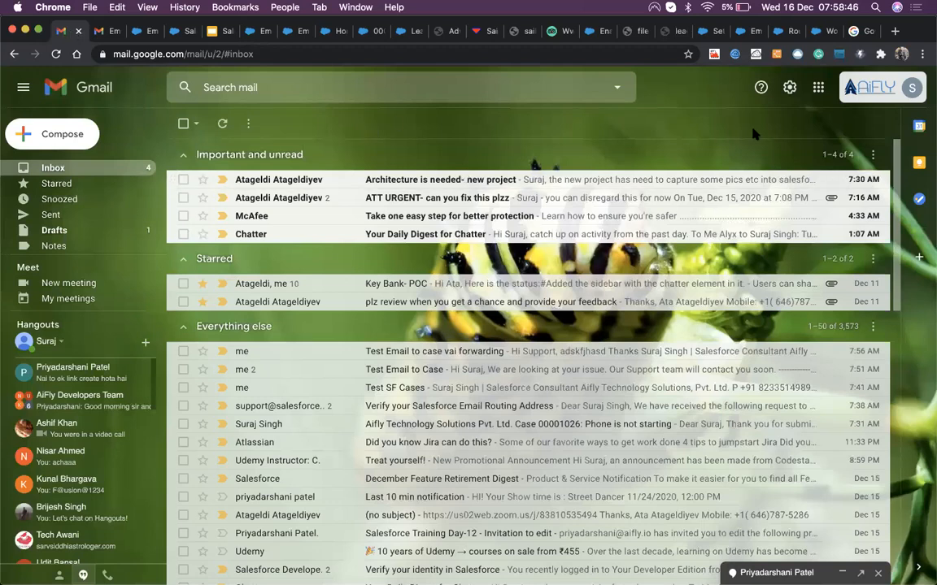
pyautogui.click(788, 90)
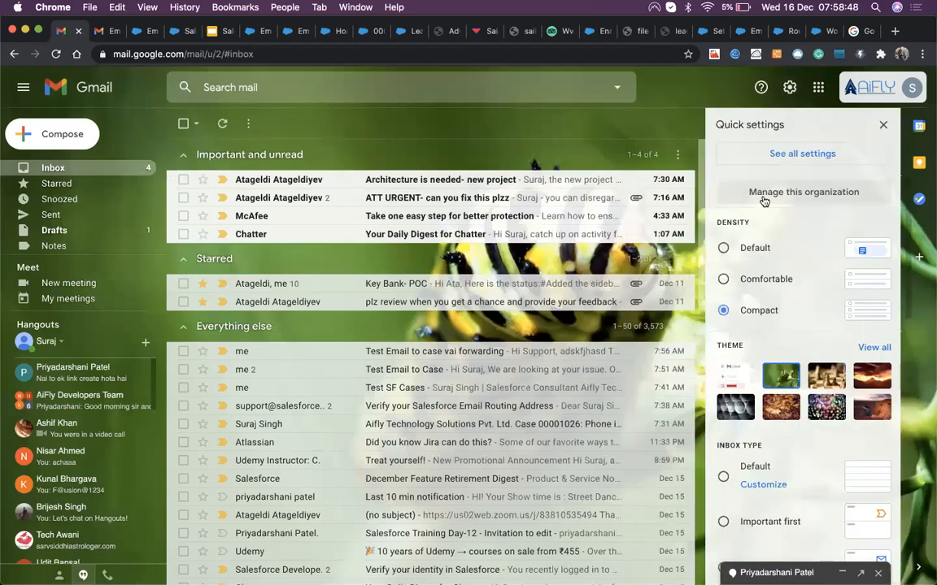
pyautogui.click(773, 152)
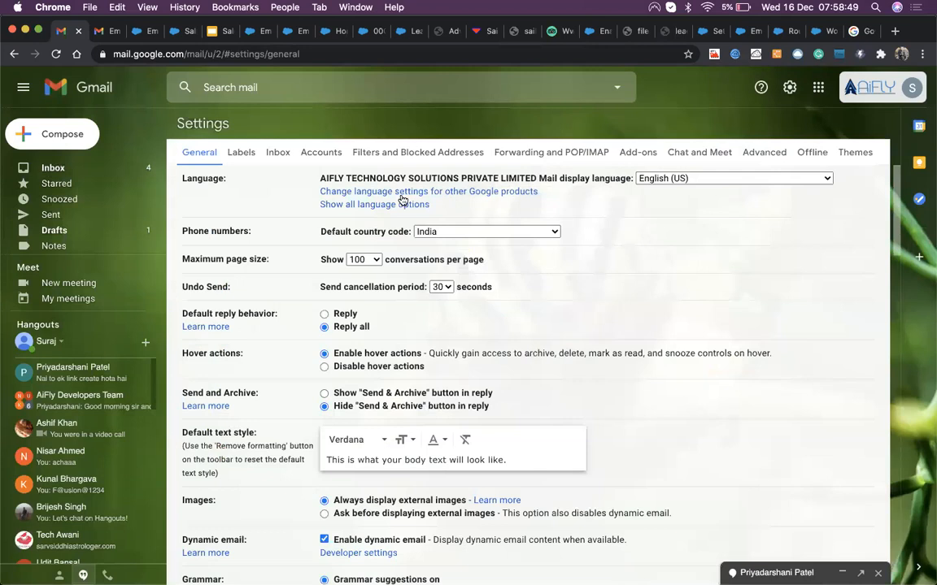
pyautogui.click(512, 151)
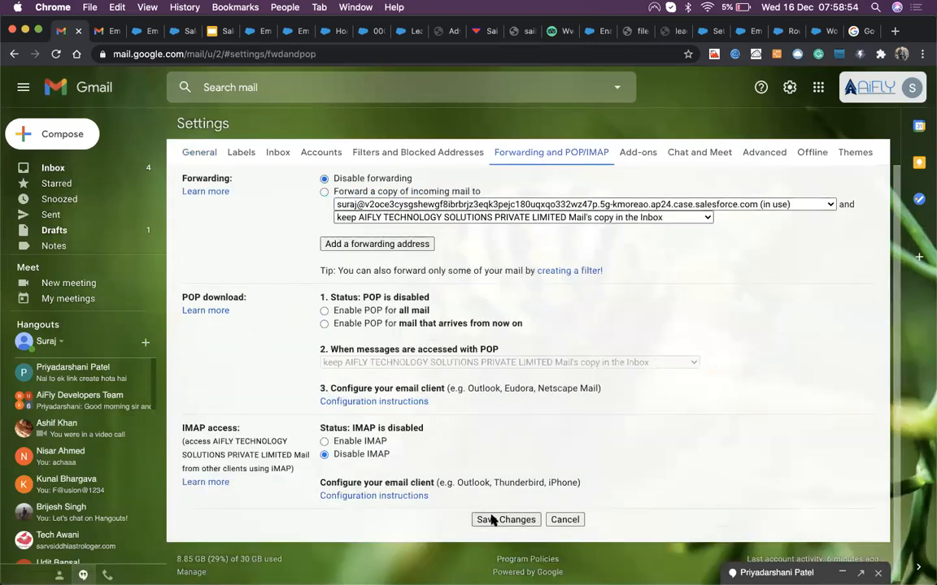
pyautogui.click(493, 521)
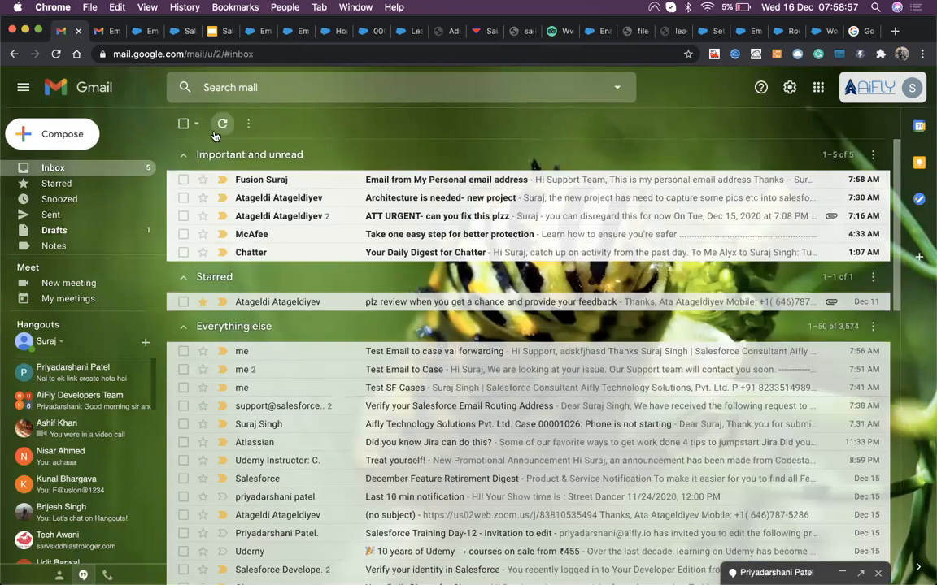
# Step: Open 'Email from My Personal email address', view its sent copy, then show Email-to-Case Routing Information
pyautogui.click(340, 179)
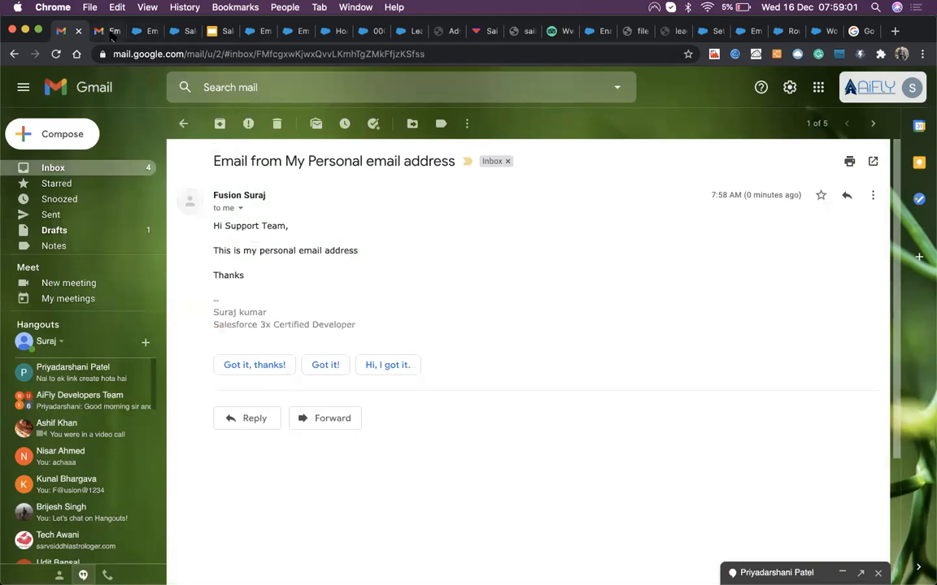
pyautogui.hotkey('ctrl', 'Tab')
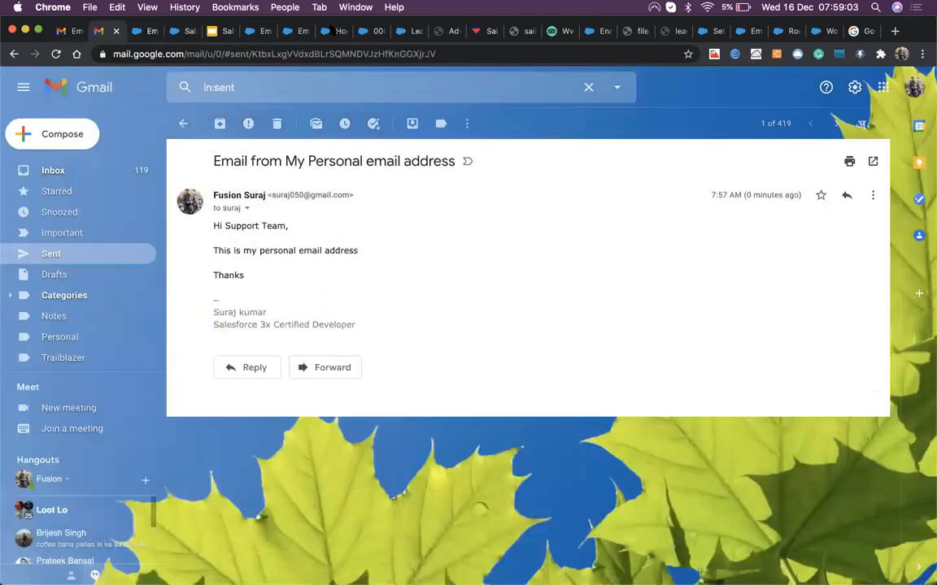
pyautogui.click(294, 31)
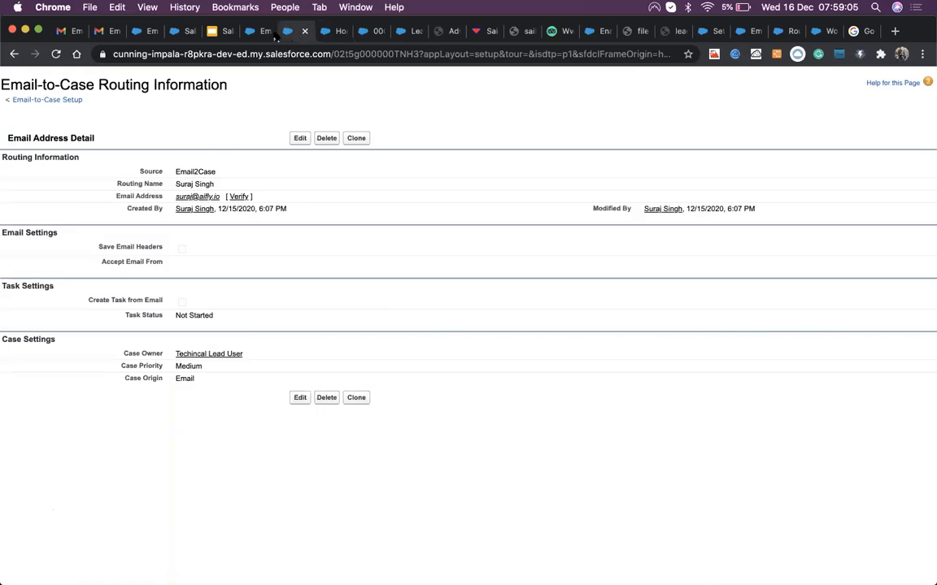
# Step: Move past the Email-to-Case, Routing Information and Lead Settings tabs to the 'Email from My Personal email address' case
pyautogui.click(264, 33)
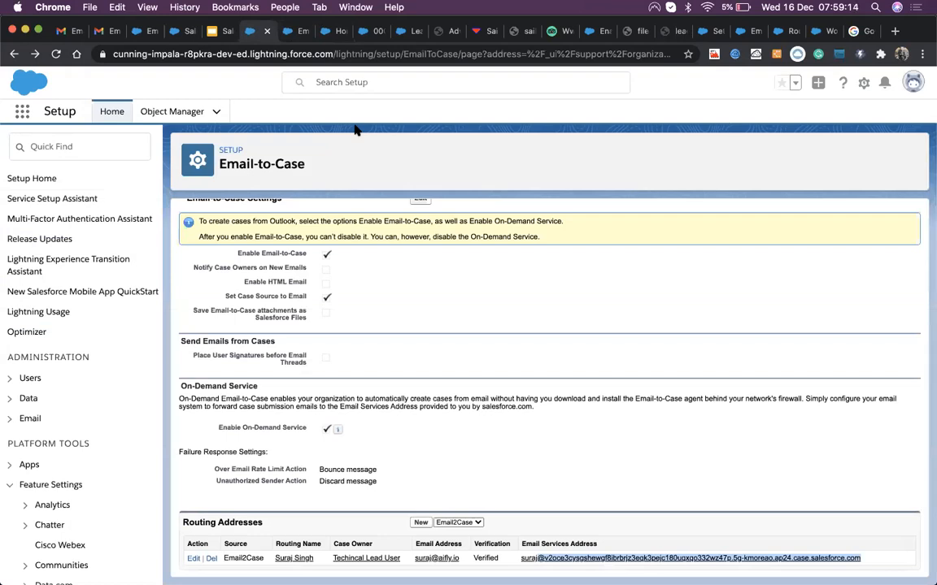
pyautogui.click(291, 32)
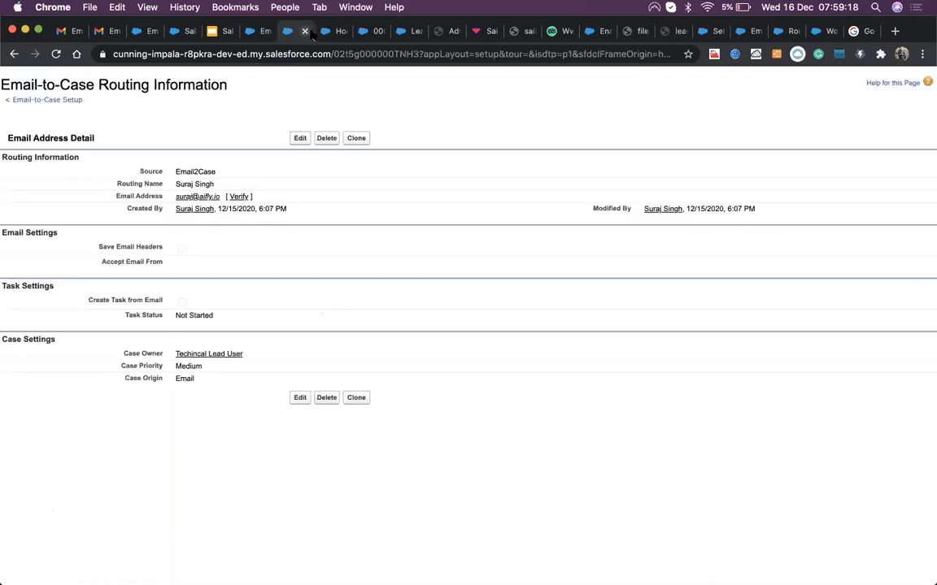
pyautogui.click(324, 33)
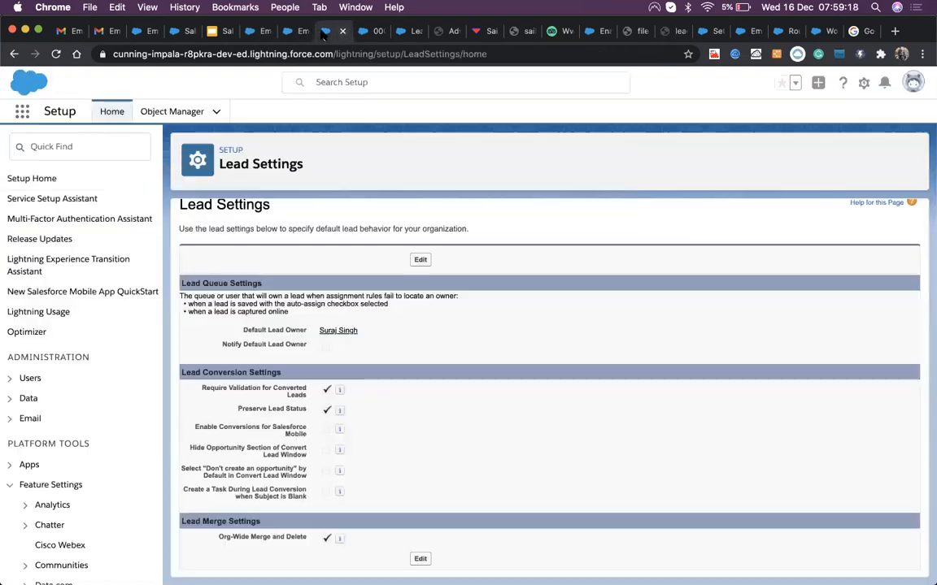
pyautogui.click(363, 33)
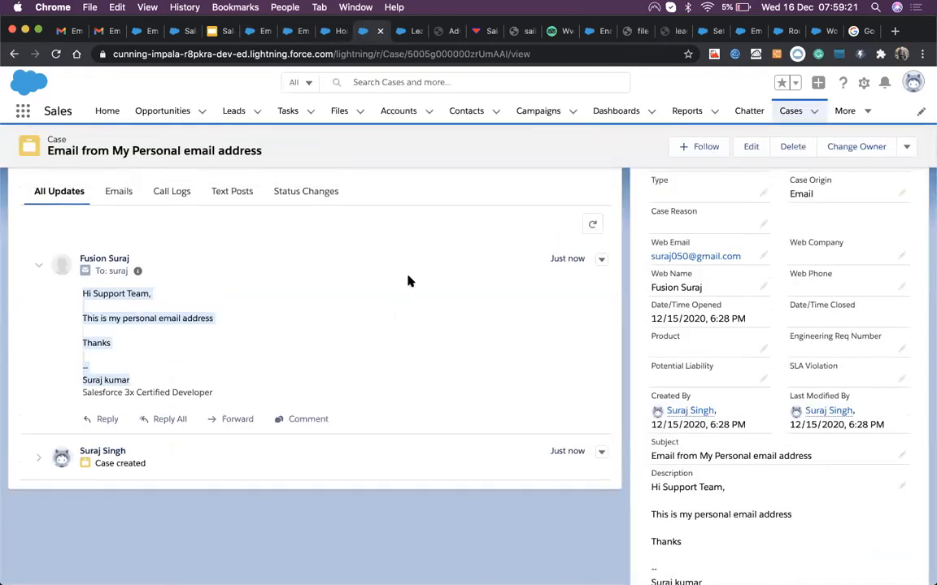
pyautogui.scroll(5, 398, 260)
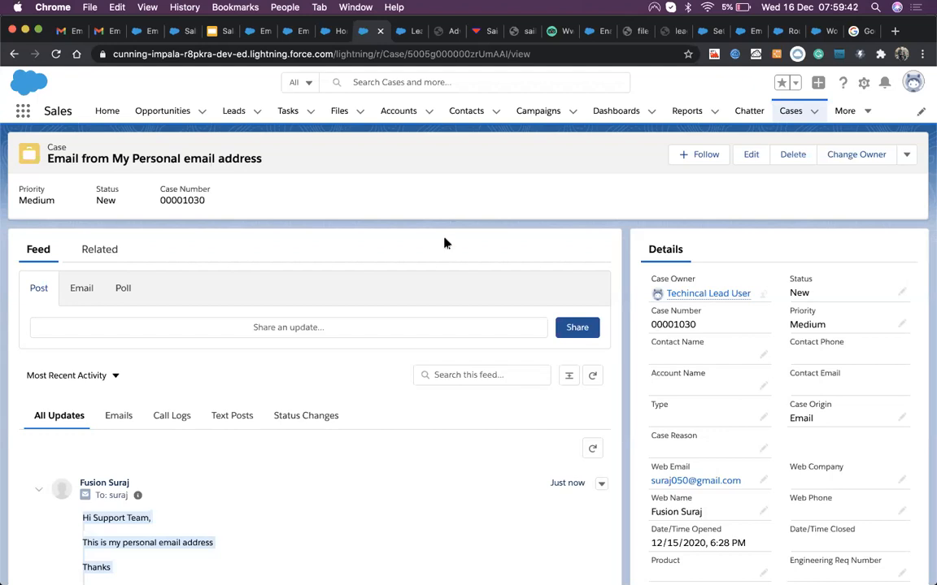
pyautogui.scroll(-2, 339, 410)
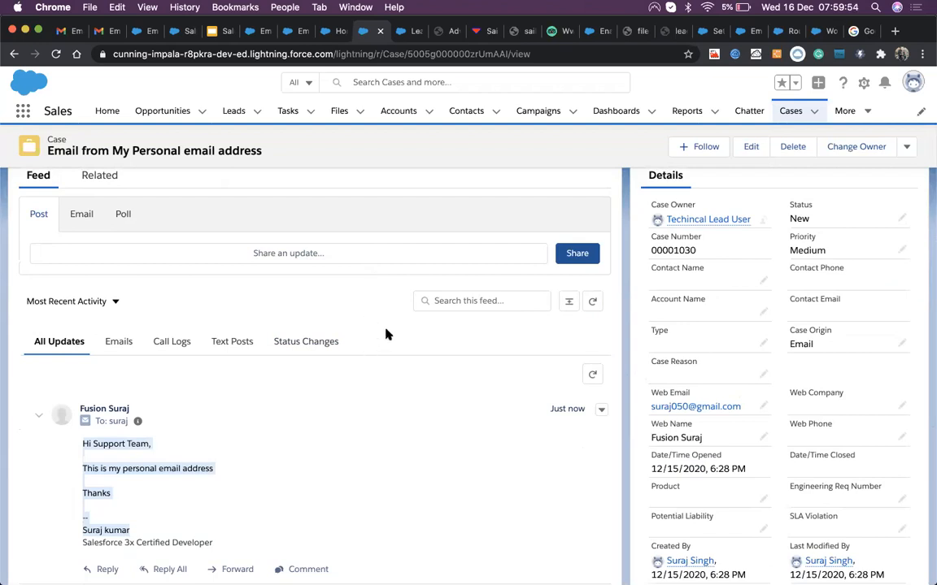
pyautogui.scroll(2, 386, 334)
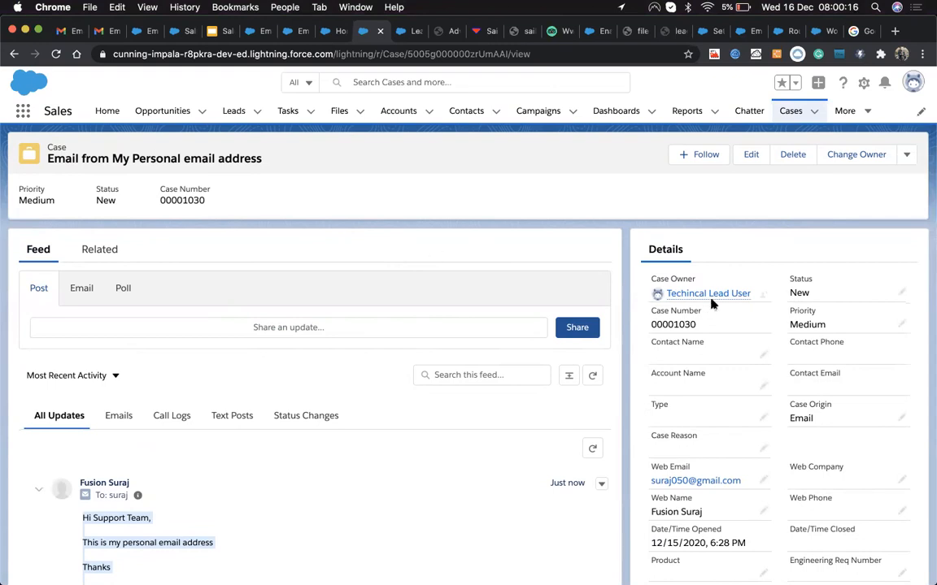
pyautogui.moveTo(712, 298)
pyautogui.click(447, 213)
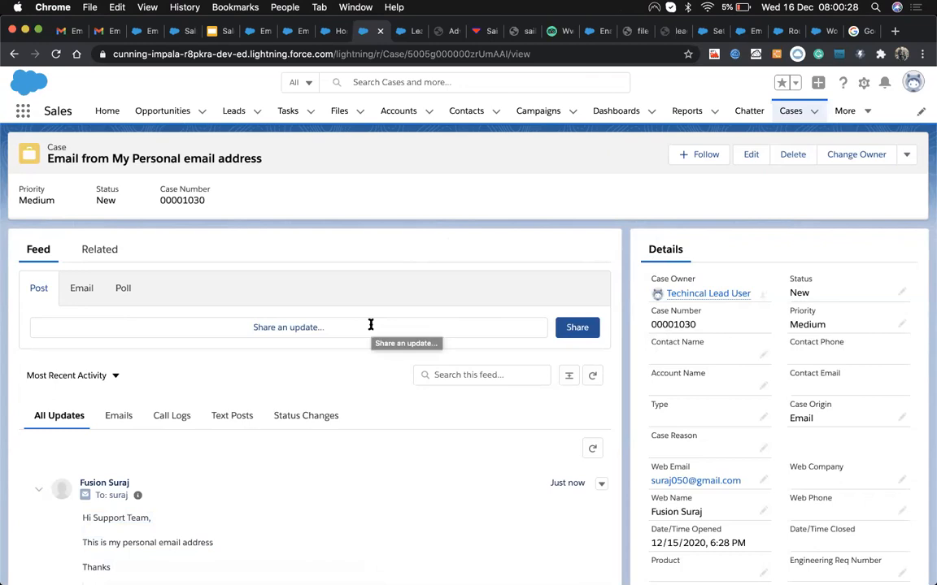
pyautogui.scroll(-1, 335, 479)
pyautogui.scroll(1, 335, 479)
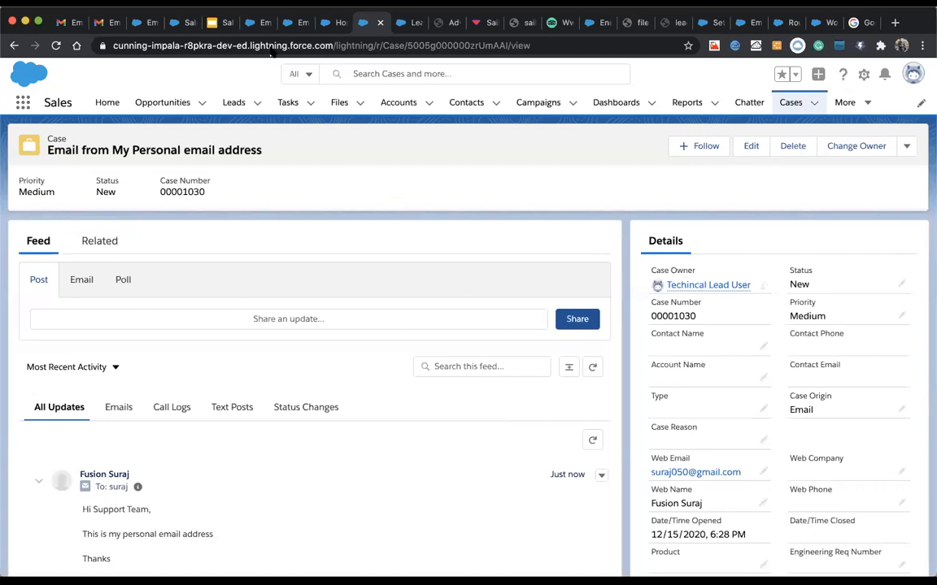
# Step: Find Web-to-Lead via Quick Find 'web' and open Create a Web-to-Lead Form, highlighting the Return URL
pyautogui.click(257, 25)
pyautogui.scroll(5, 278, 314)
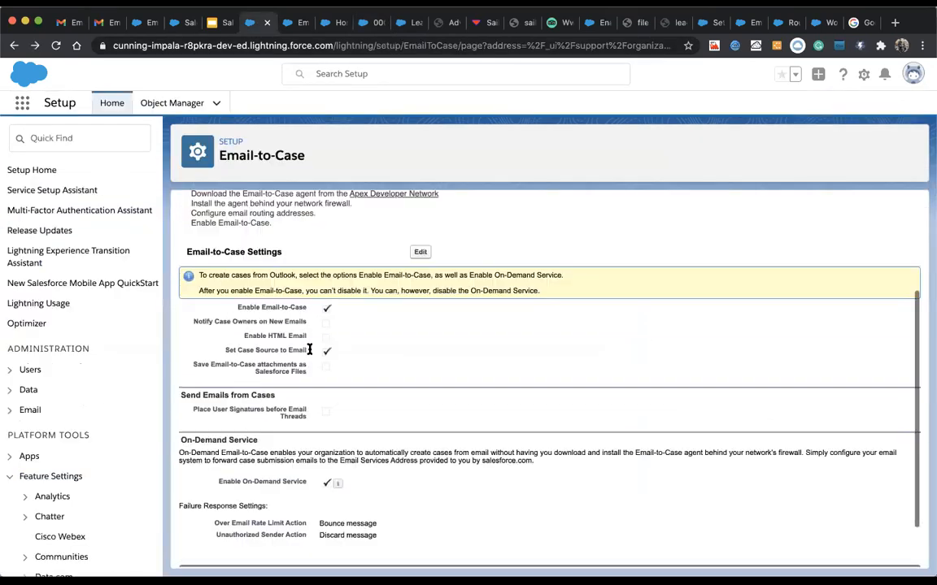
pyautogui.click(86, 136)
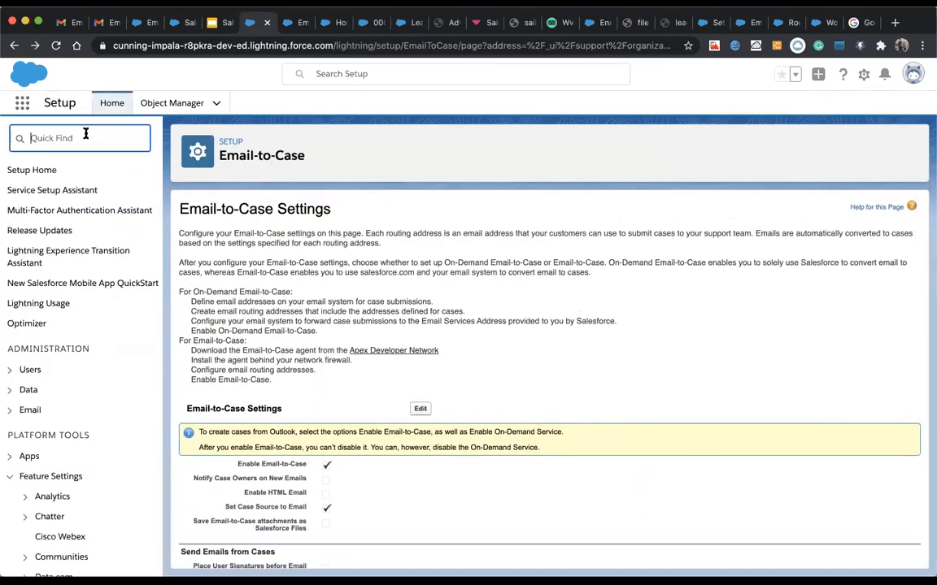
pyautogui.write('web')
pyautogui.click(64, 230)
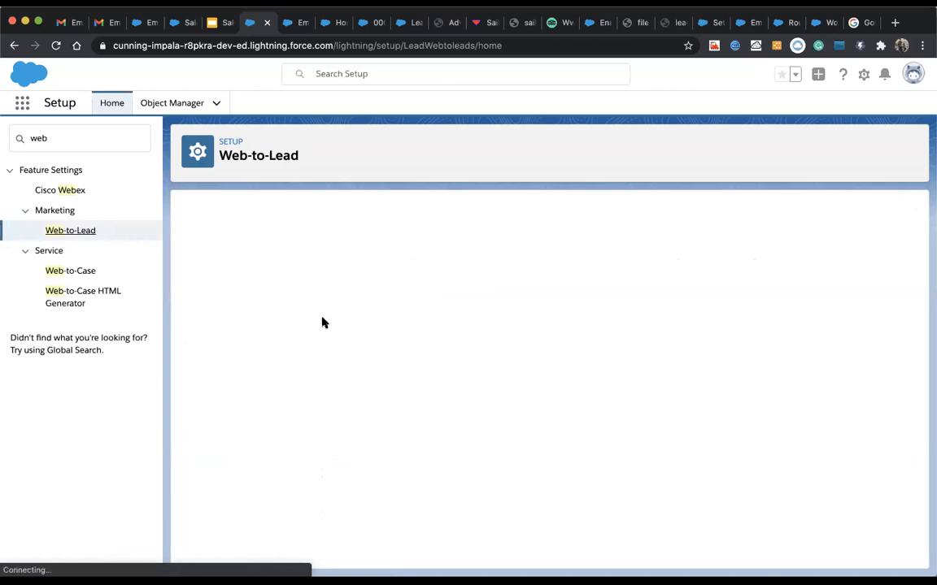
pyautogui.click(473, 362)
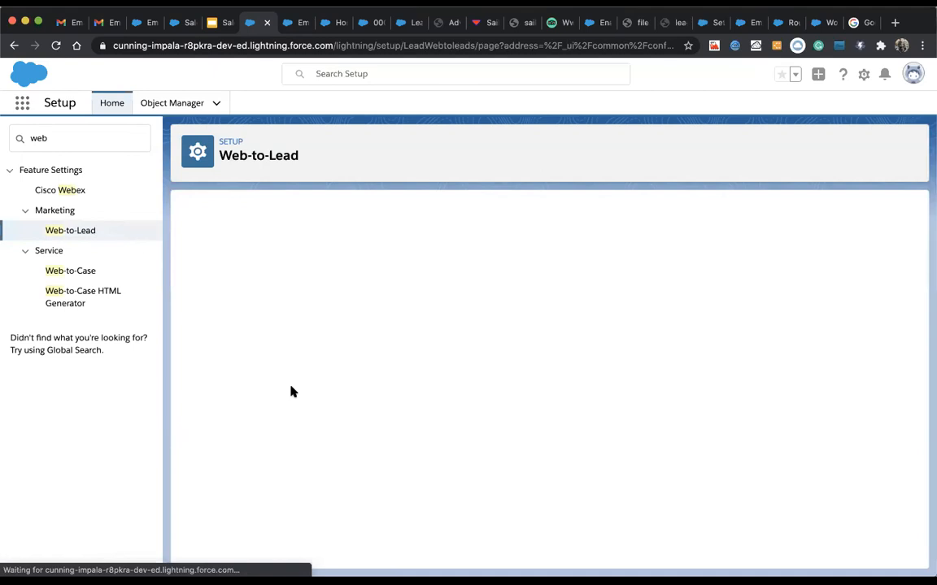
pyautogui.tripleClick(277, 442)
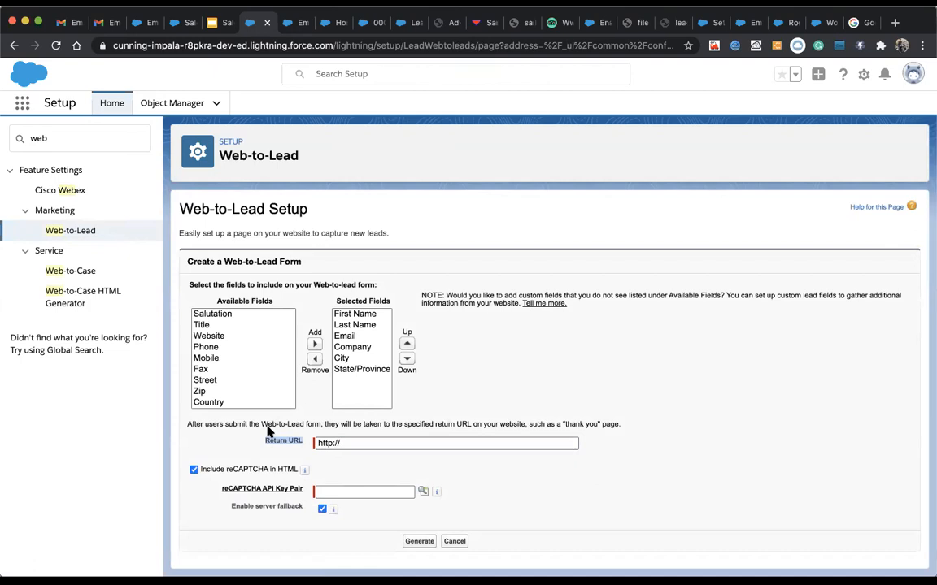
pyautogui.click(317, 444)
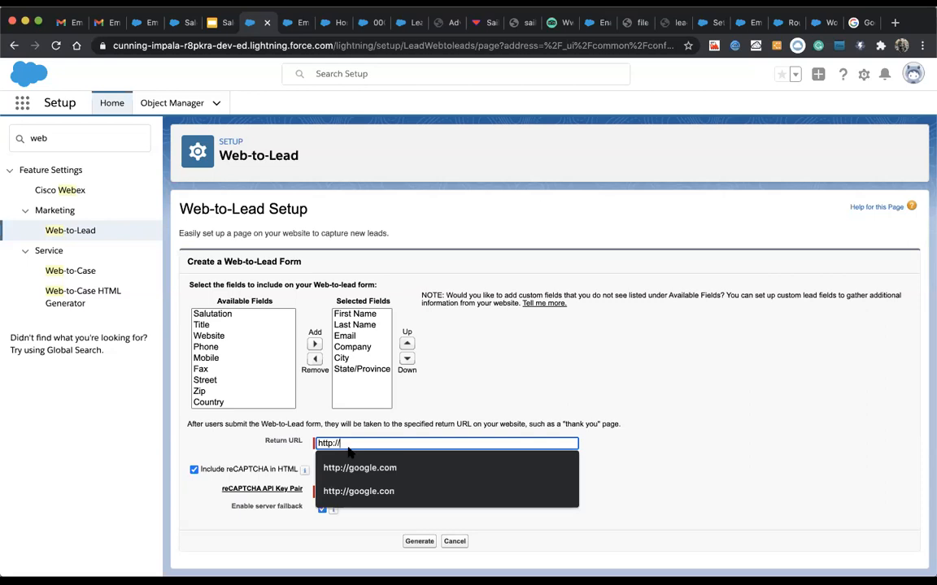
pyautogui.click(518, 401)
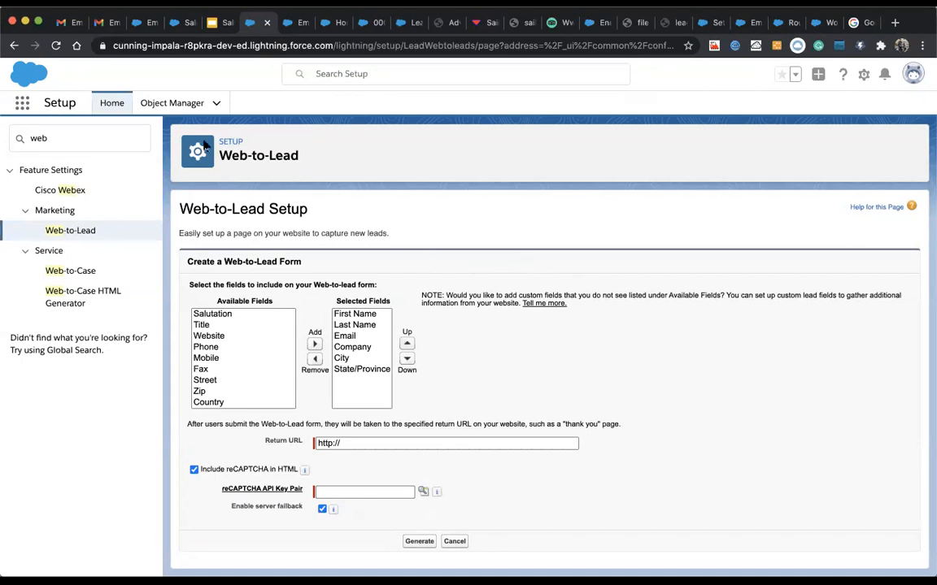
# Step: Close the Routing Information tab and open the Leads list from the case record
pyautogui.click(289, 23)
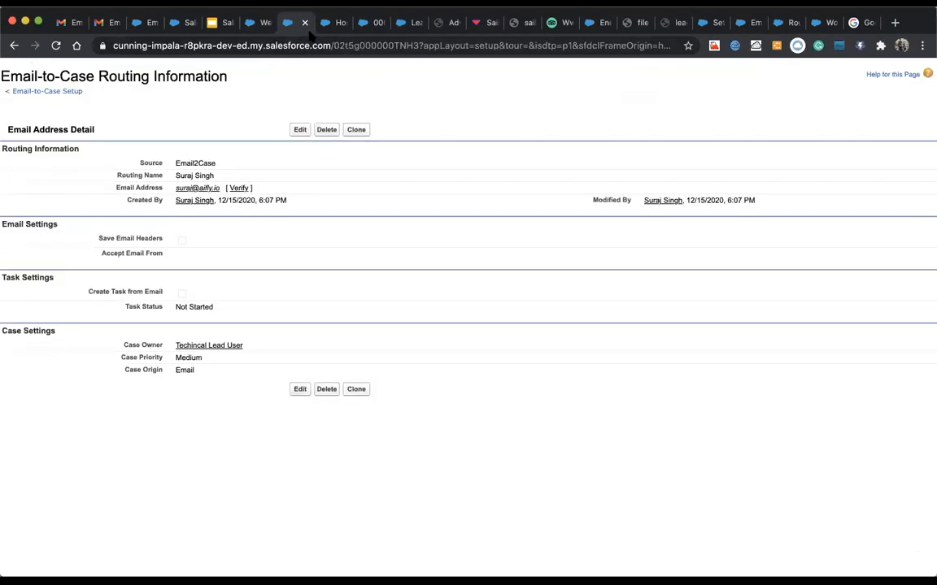
pyautogui.click(304, 22)
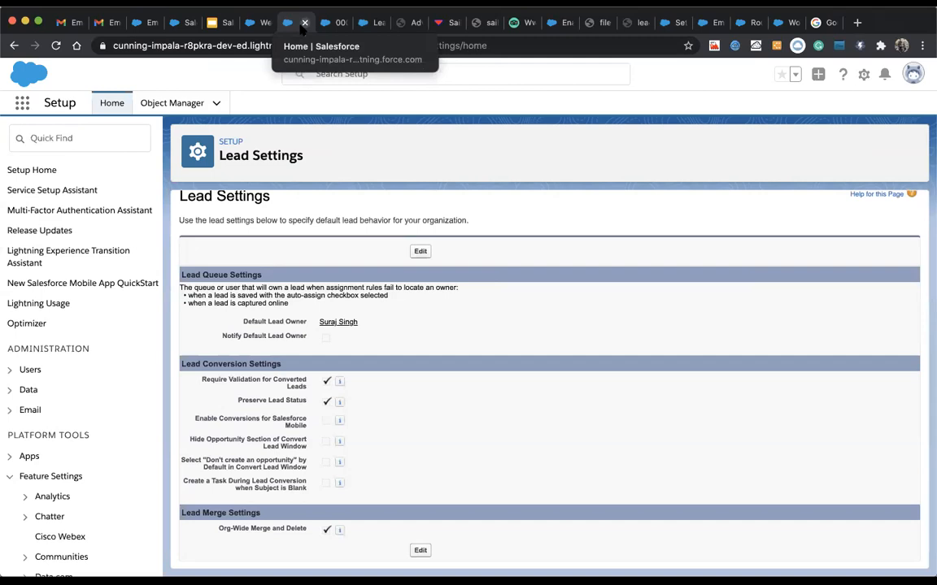
pyautogui.click(332, 23)
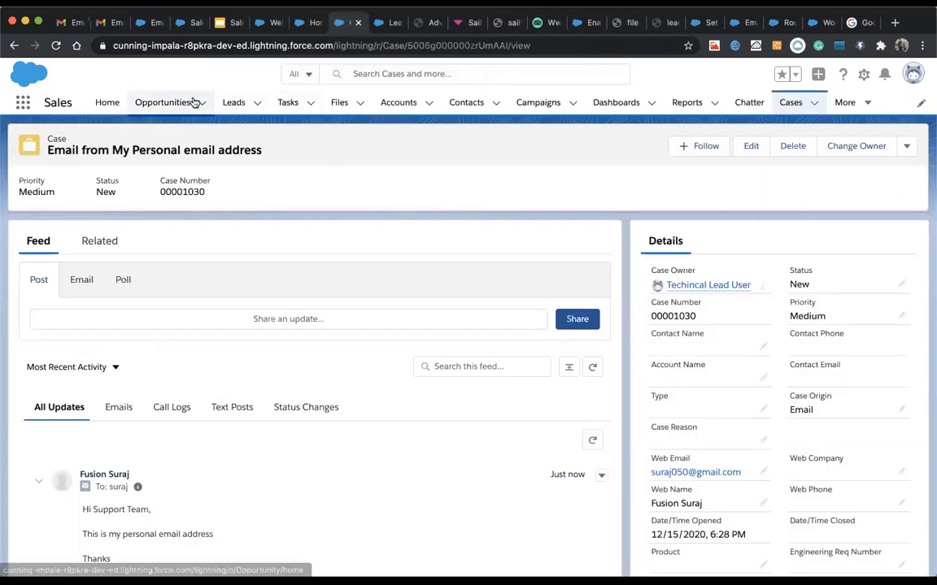
pyautogui.click(230, 106)
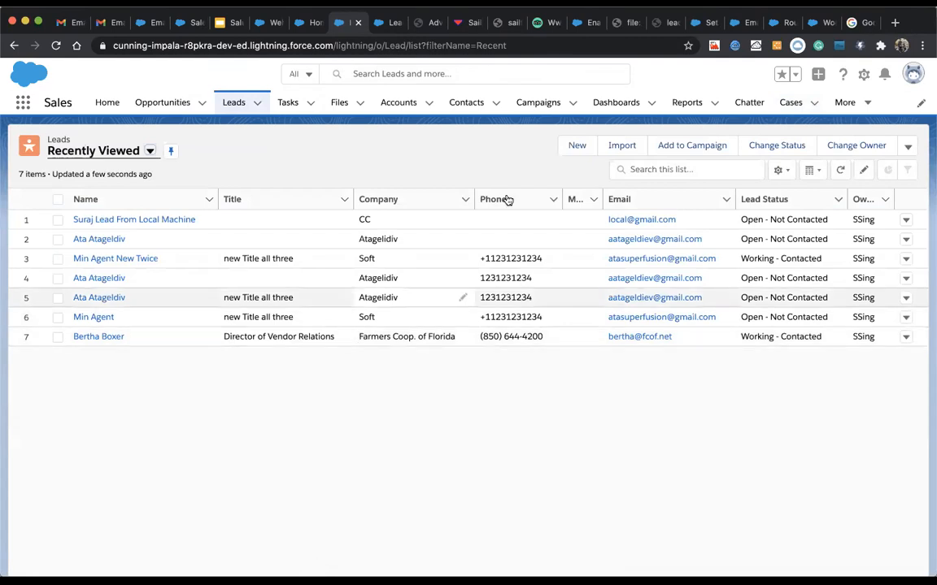
# Step: Open the New Lead form from the Leads list, then close it without saving
pyautogui.click(573, 147)
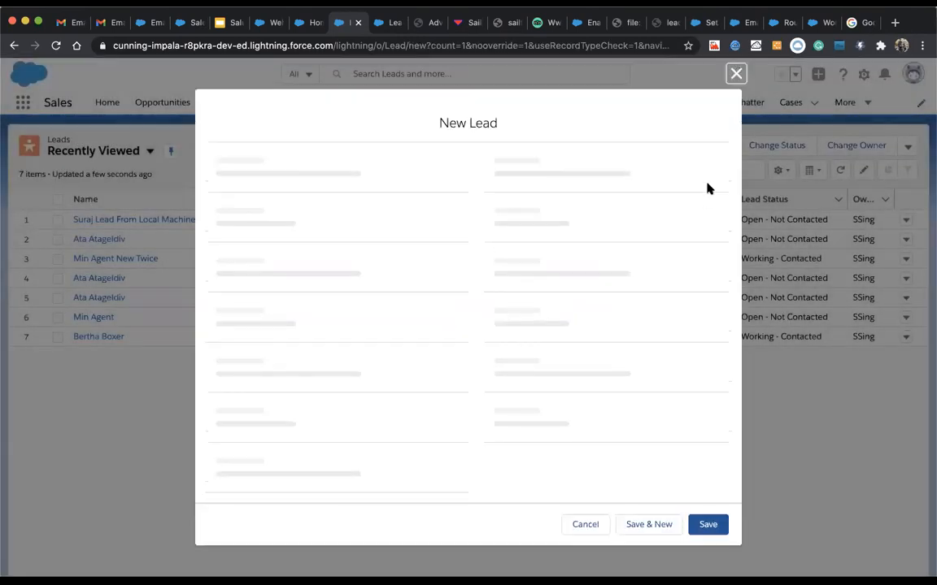
pyautogui.click(736, 74)
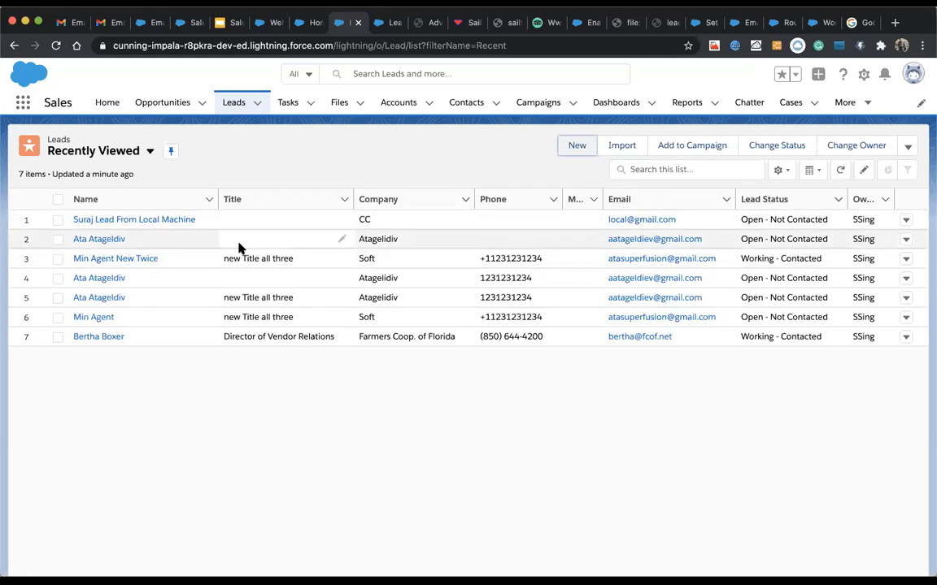
pyautogui.click(124, 221)
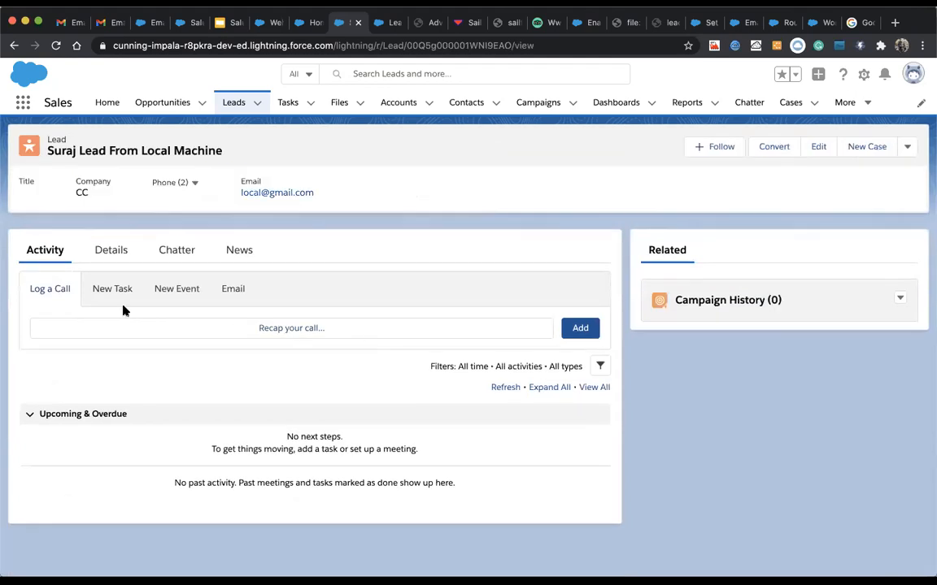
pyautogui.click(114, 287)
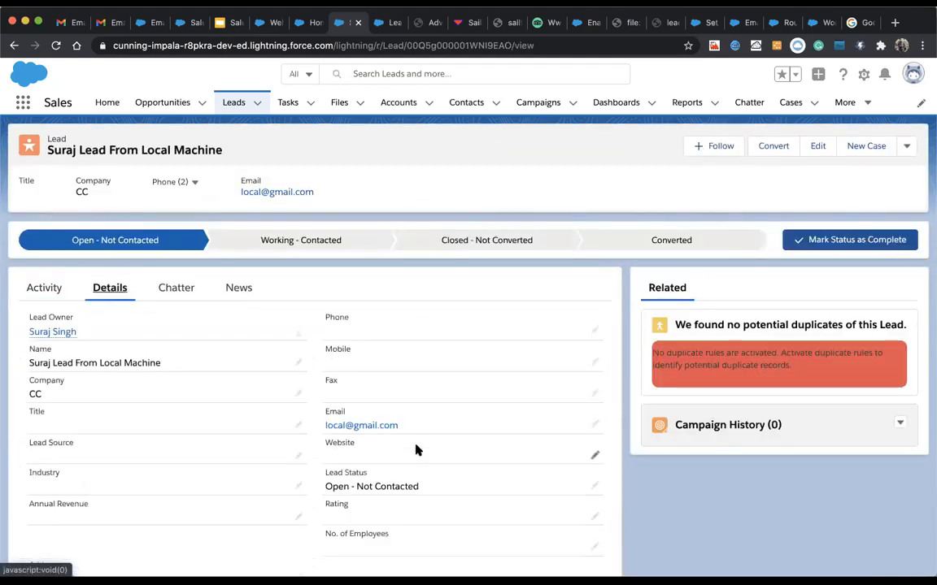
pyautogui.scroll(-1, 415, 450)
pyautogui.scroll(-1, 417, 447)
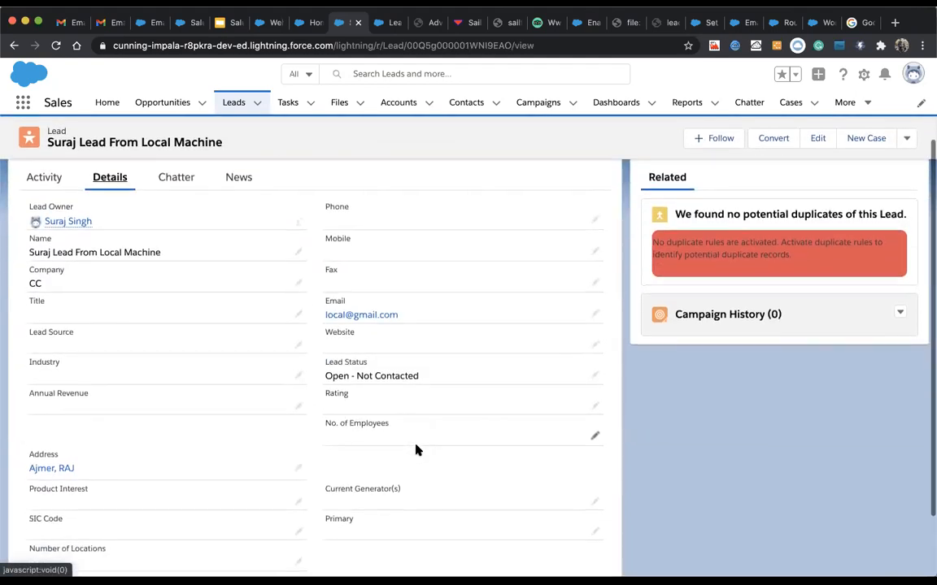
pyautogui.click(298, 345)
pyautogui.click(220, 349)
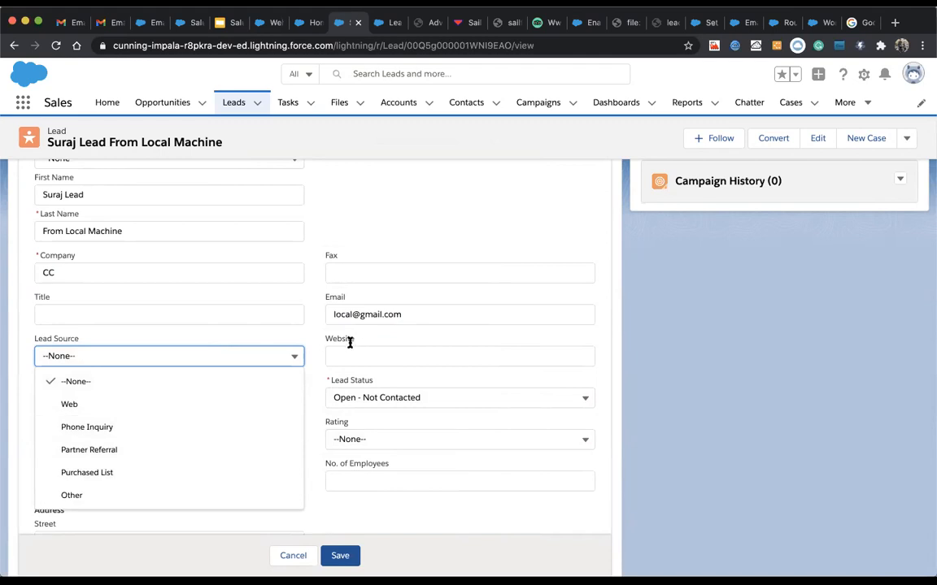
pyautogui.click(319, 343)
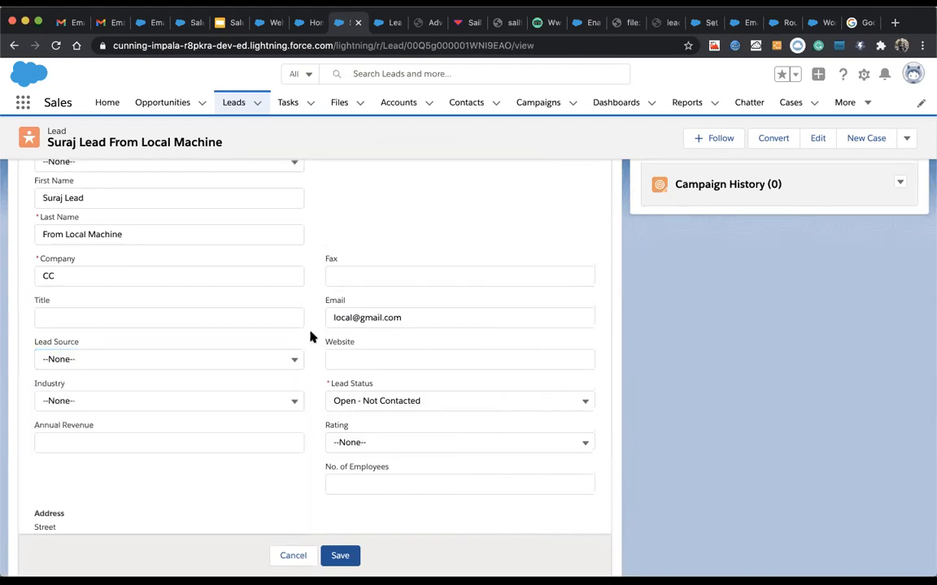
pyautogui.scroll(2, 309, 334)
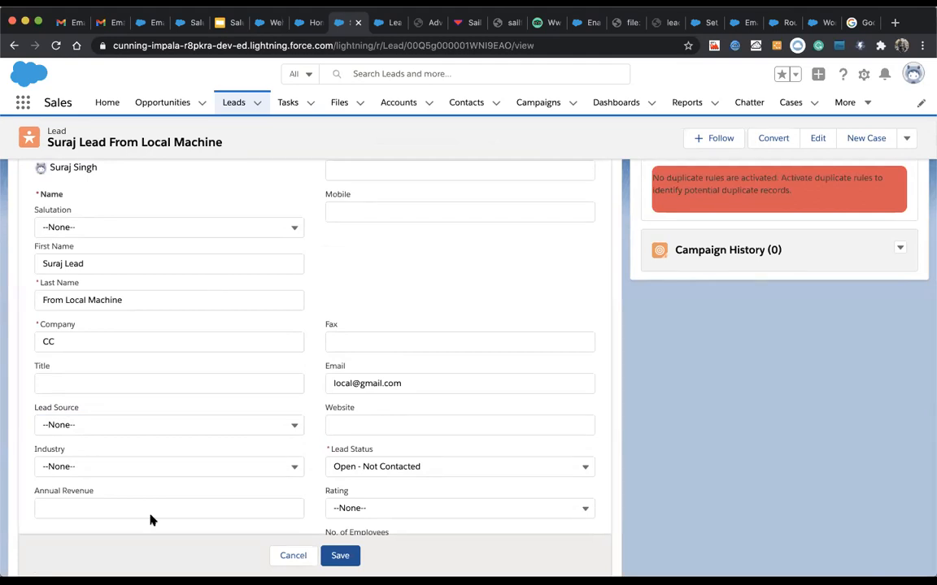
pyautogui.click(136, 465)
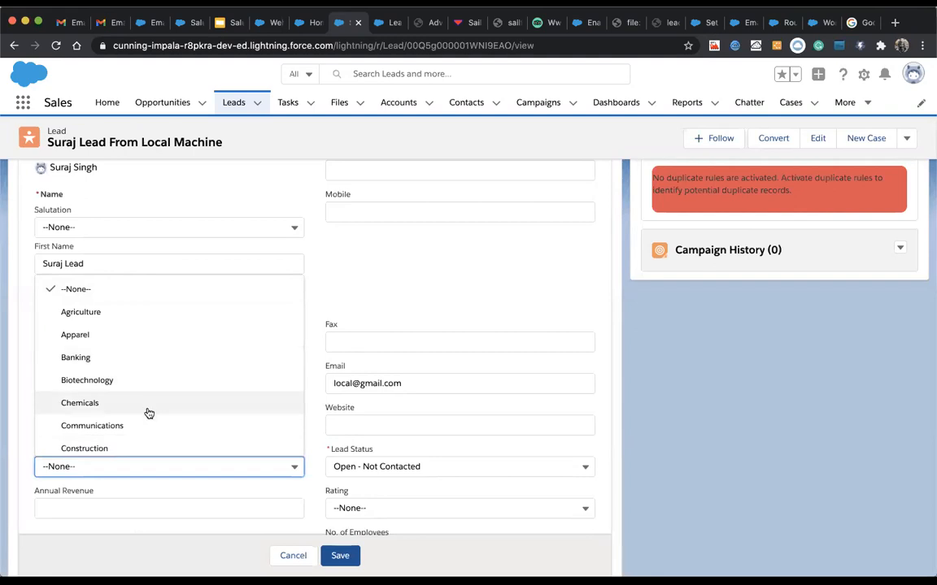
pyautogui.scroll(-3, 148, 414)
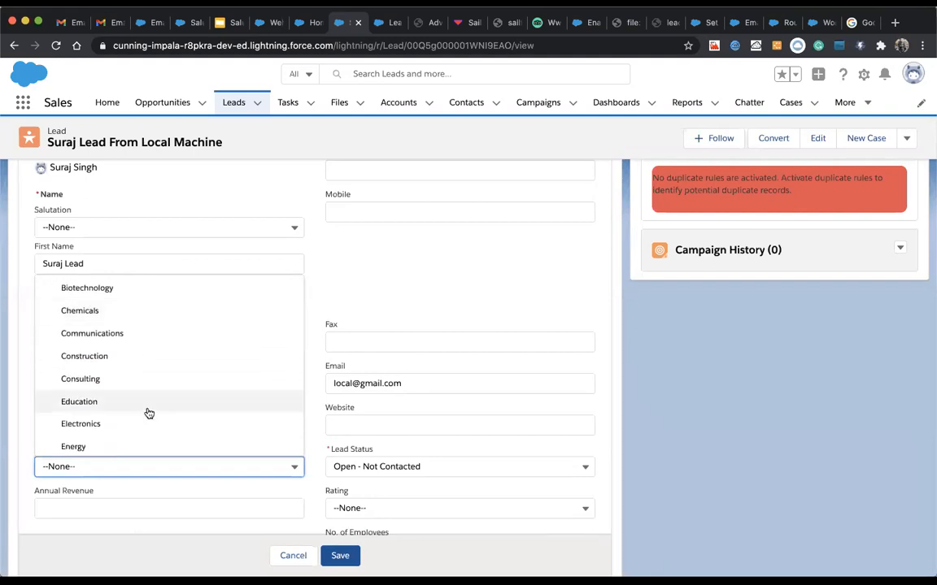
pyautogui.click(529, 230)
pyautogui.click(50, 459)
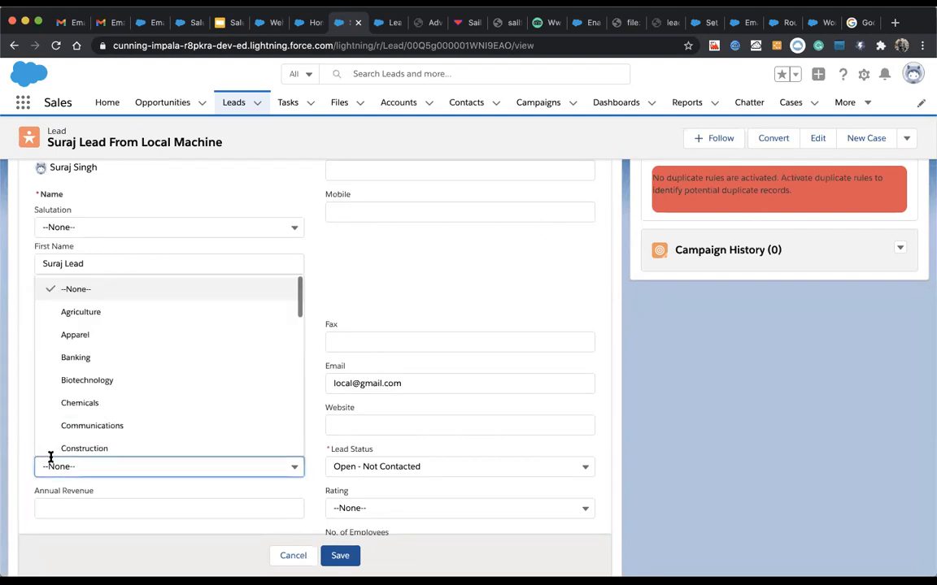
pyautogui.scroll(-3, 71, 420)
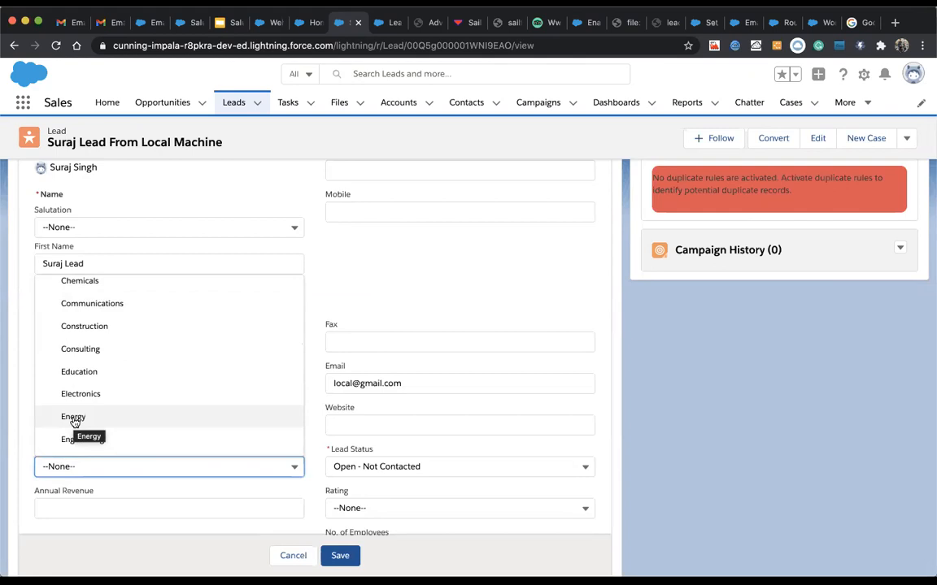
pyautogui.click(363, 286)
pyautogui.scroll(3, 318, 289)
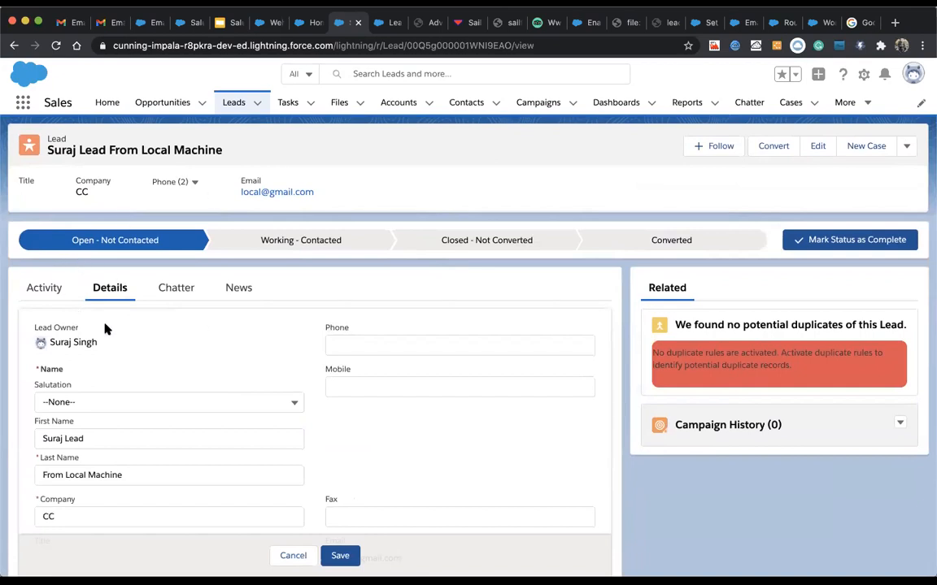
# Step: Close the CC lead's edit form, cancel its inline edits, and open the Change Lead Owner dialog
pyautogui.click(44, 287)
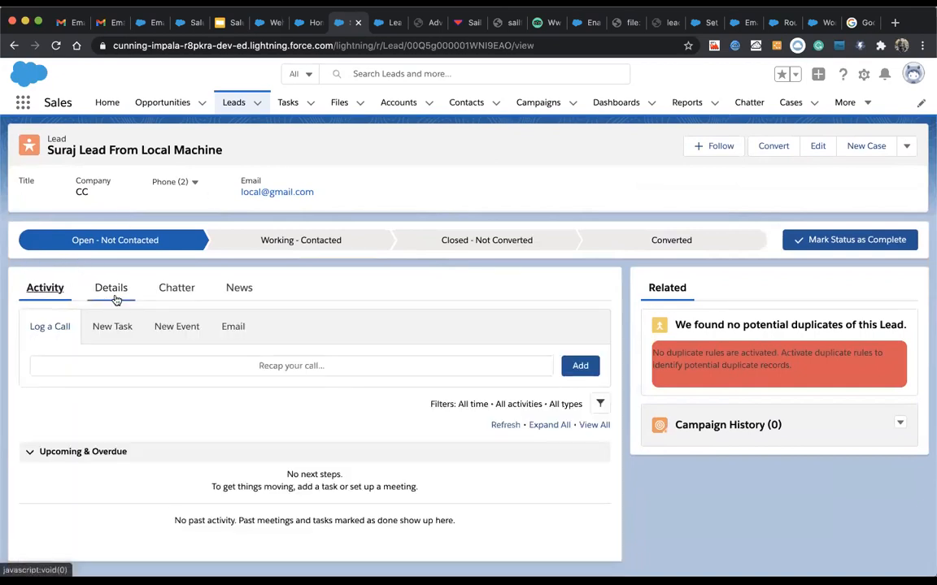
pyautogui.click(114, 295)
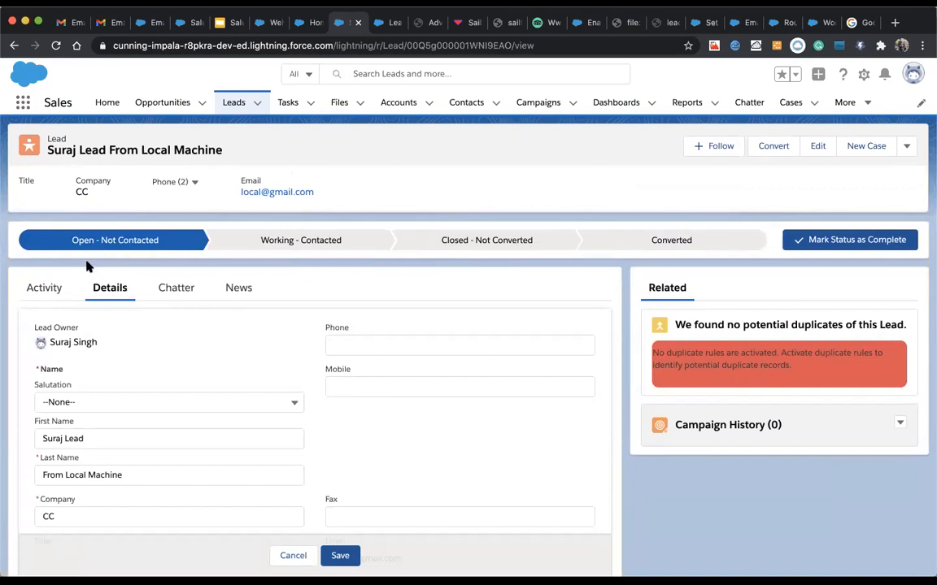
pyautogui.click(44, 288)
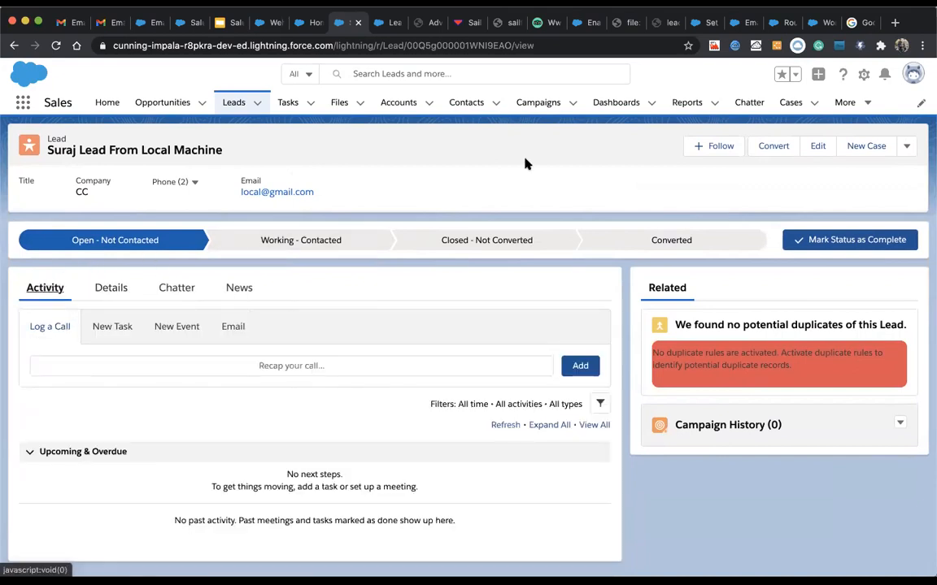
pyautogui.click(821, 148)
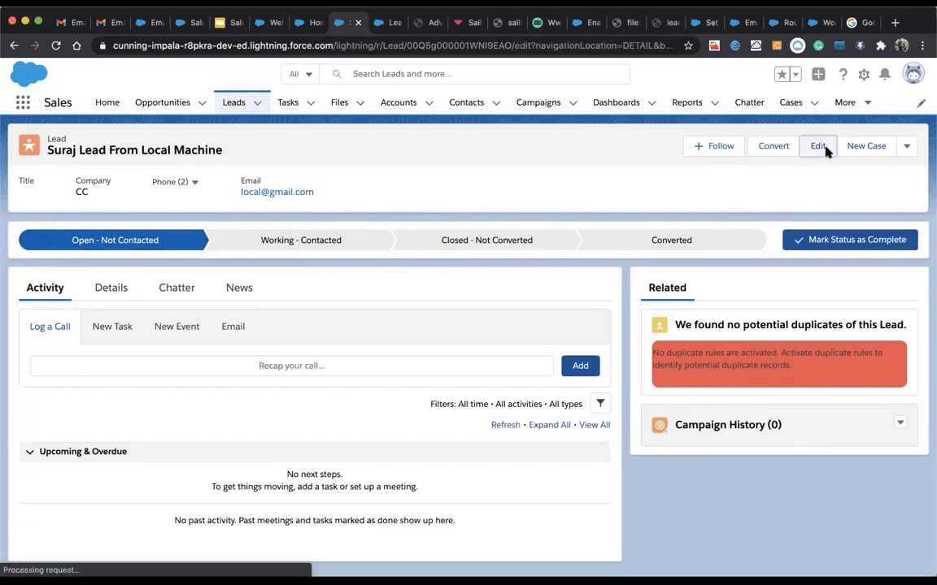
pyautogui.click(451, 170)
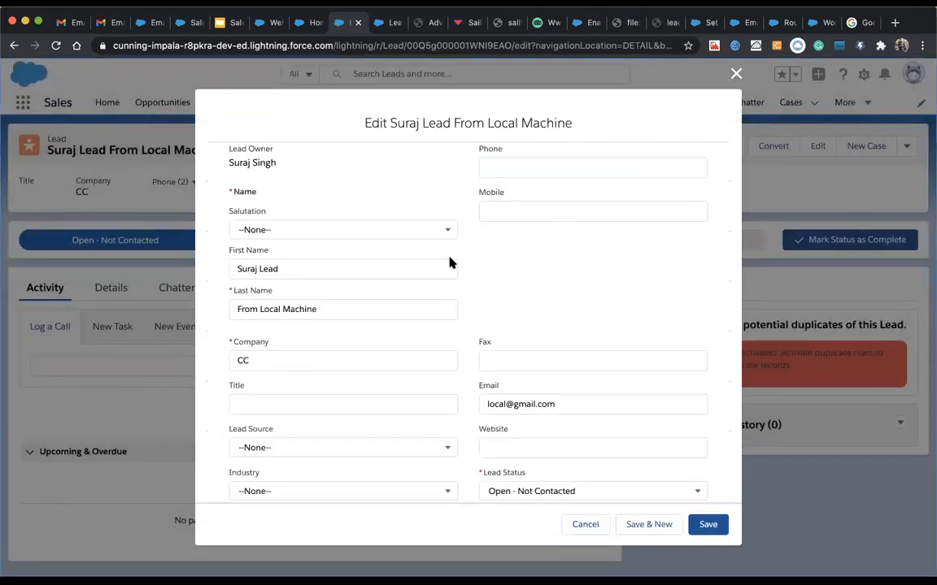
pyautogui.click(735, 74)
pyautogui.click(116, 286)
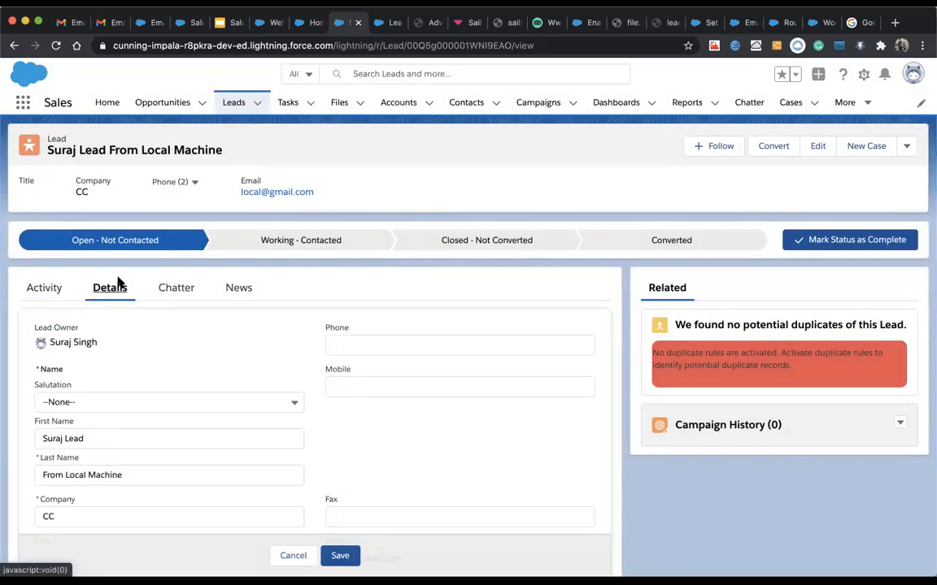
pyautogui.click(288, 556)
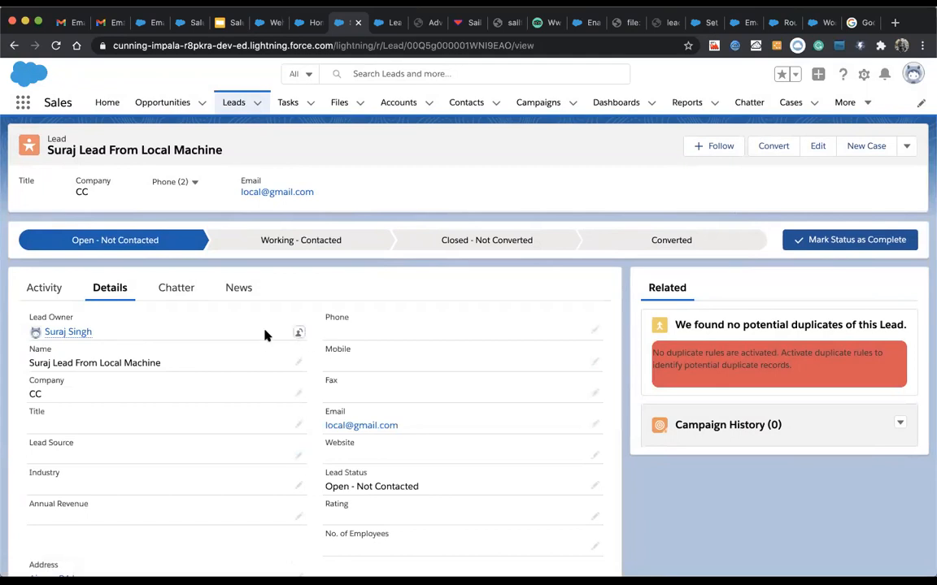
pyautogui.click(299, 332)
# Step: Cancel the owner change, reopen the dialog, and close it without picking a new owner
pyautogui.click(314, 248)
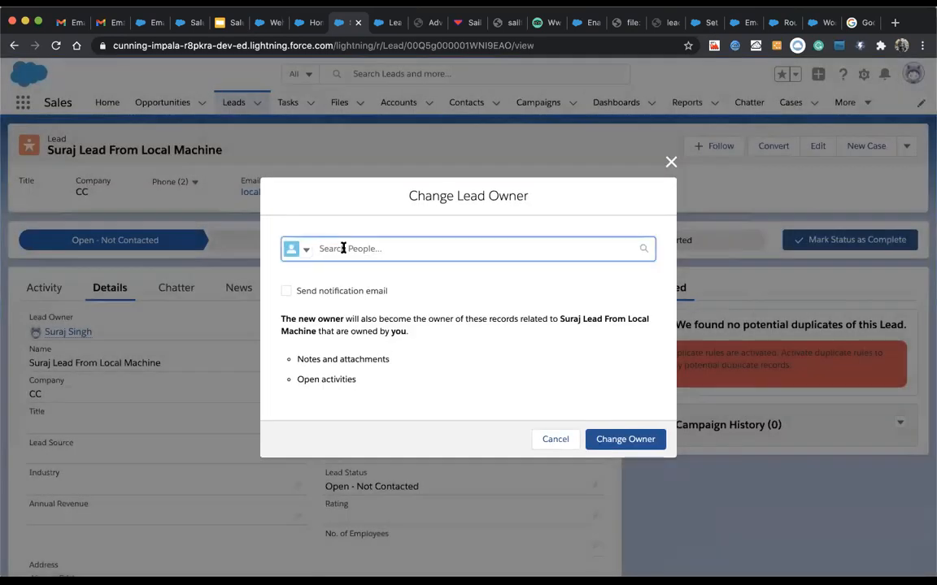
pyautogui.click(553, 441)
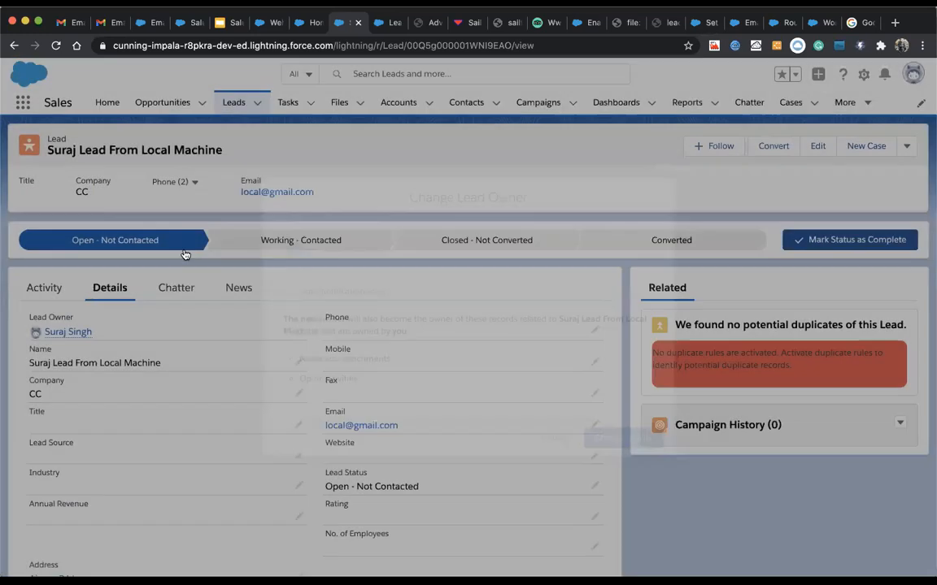
pyautogui.click(297, 334)
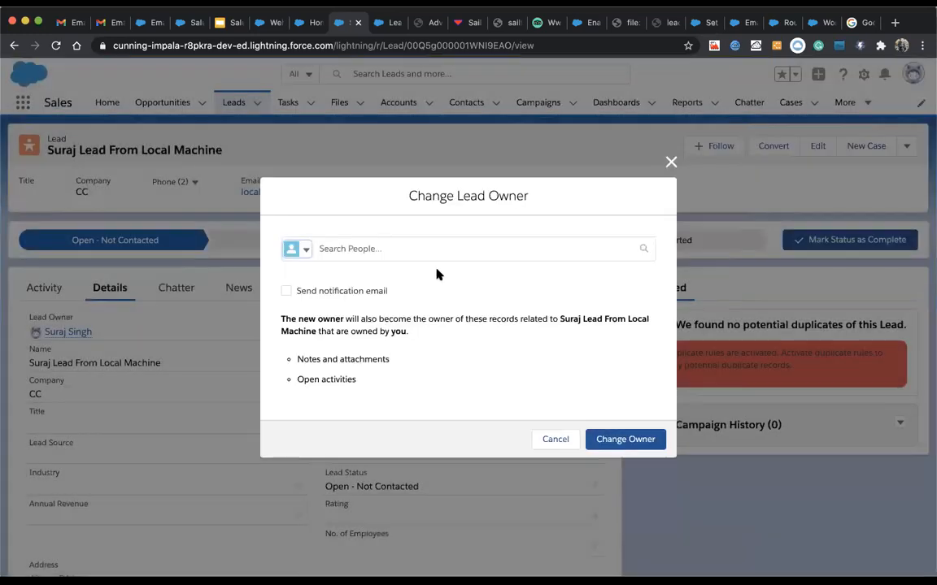
pyautogui.click(671, 162)
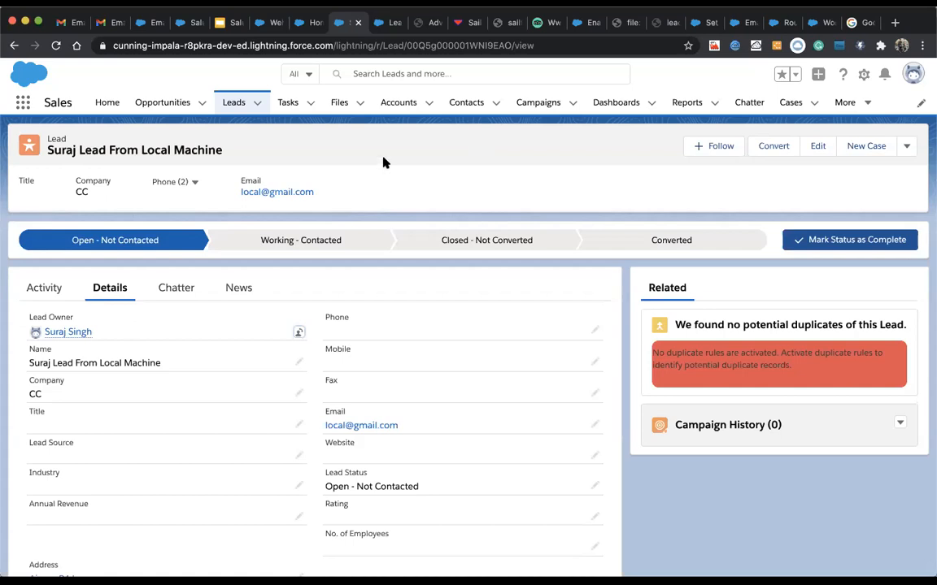
# Step: From the Lead Settings tab, search Quick Find for 'que' and open Users > Queues
pyautogui.click(309, 24)
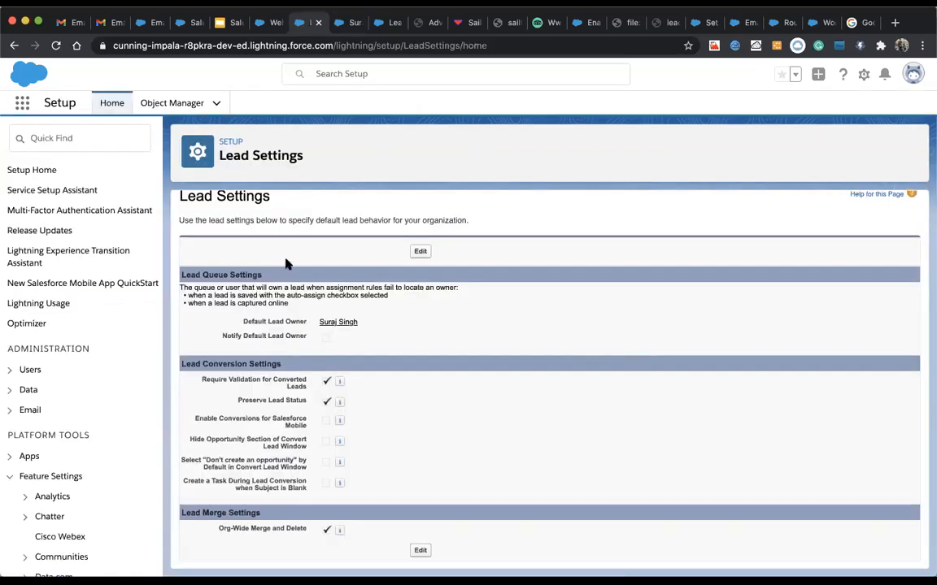
pyautogui.click(73, 140)
pyautogui.write('q')
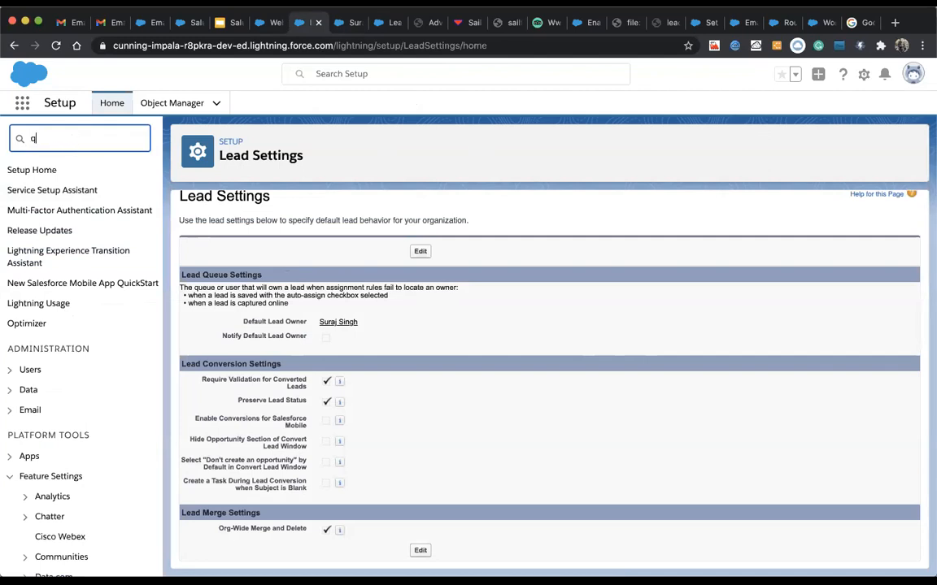
pyautogui.write('ue')
pyautogui.click(36, 198)
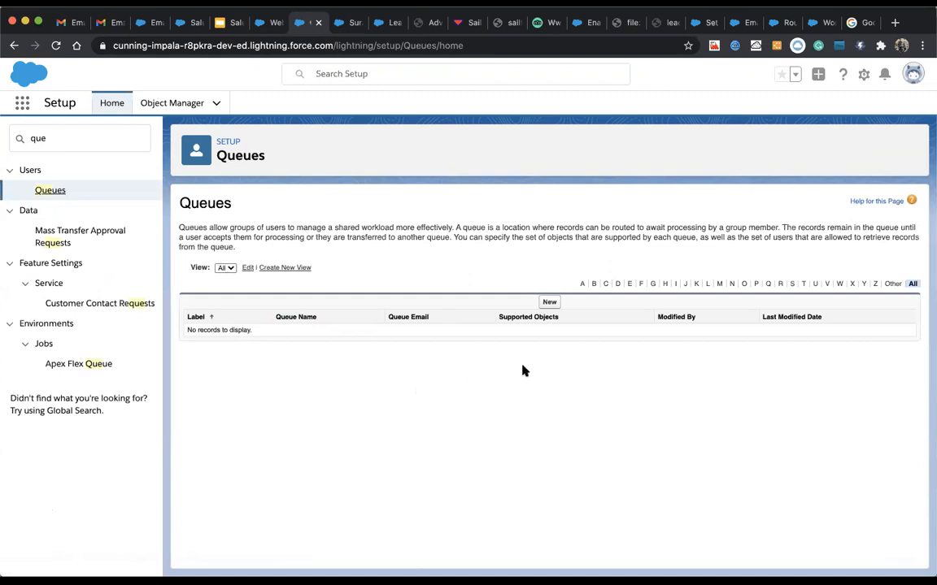
# Step: Start a new queue labelled 'Lead Assignment Queue', letting Queue Name fill automatically
pyautogui.click(548, 306)
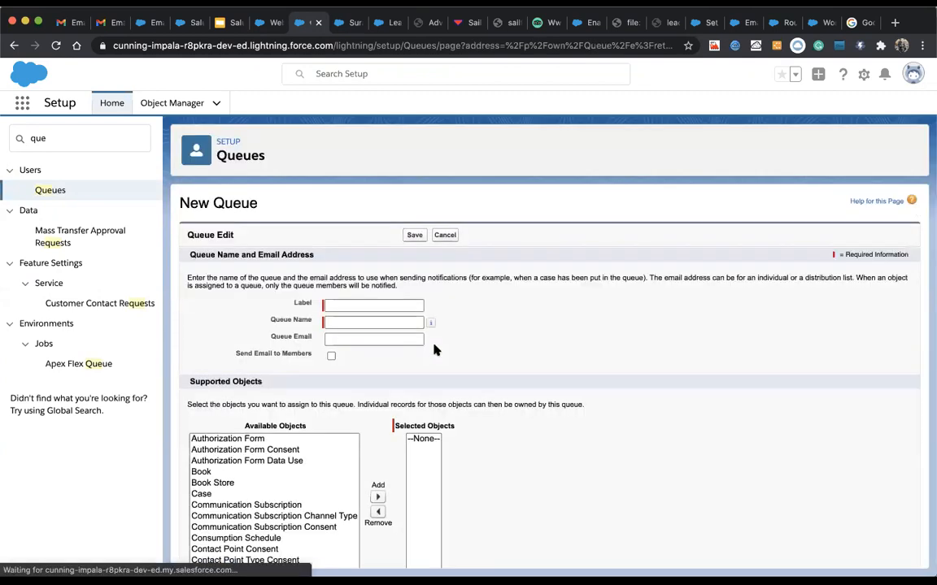
pyautogui.scroll(-7, 409, 381)
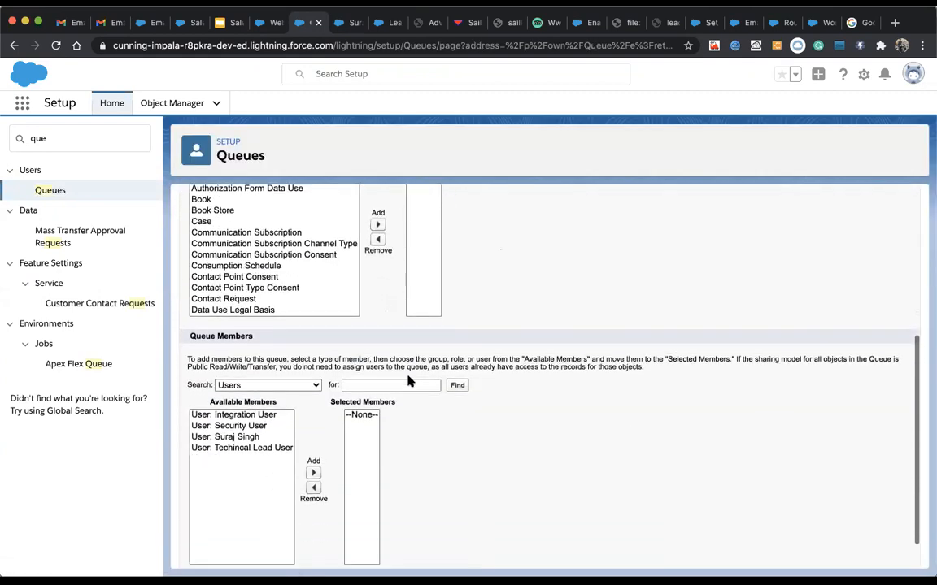
pyautogui.scroll(1, 390, 366)
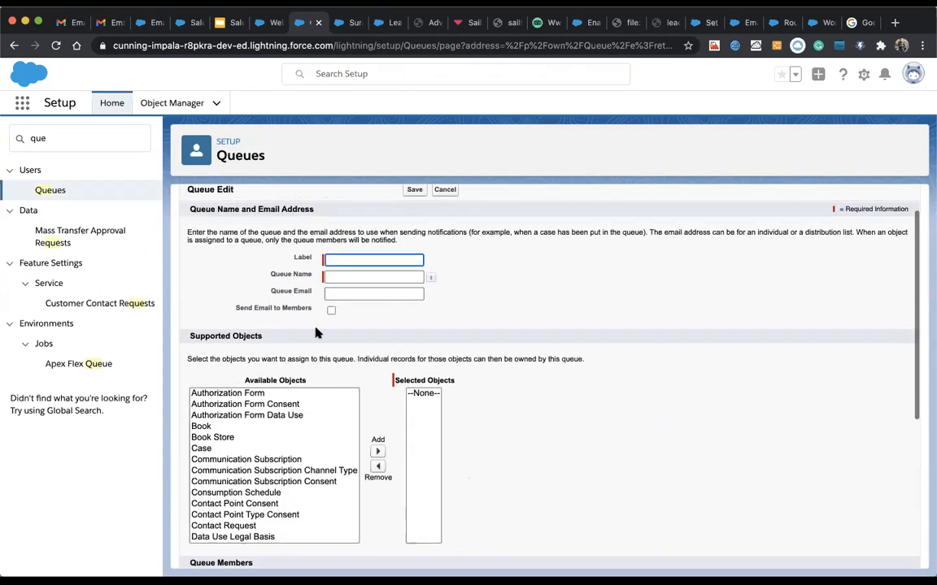
pyautogui.click(336, 260)
pyautogui.write('Le')
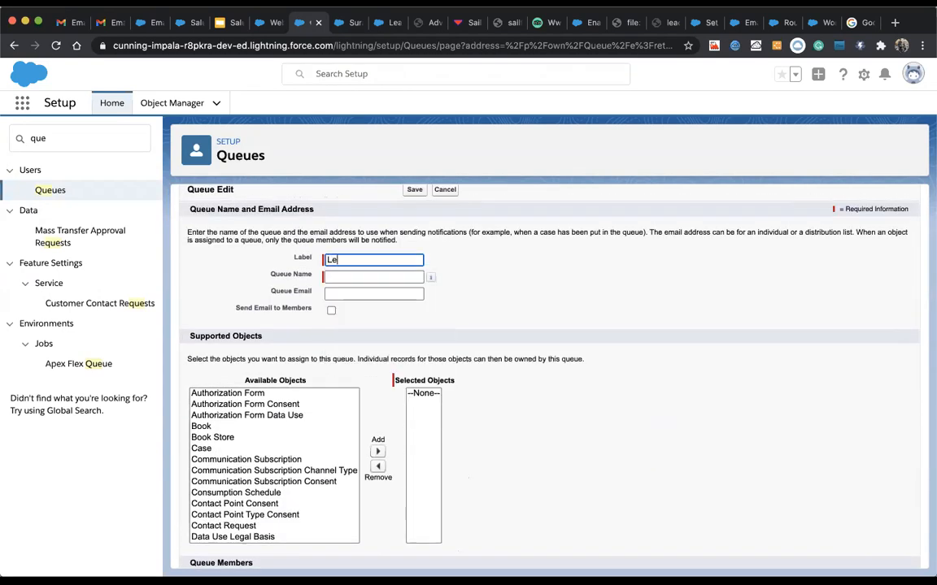
pyautogui.write('ad Assignment Queue')
pyautogui.click(464, 275)
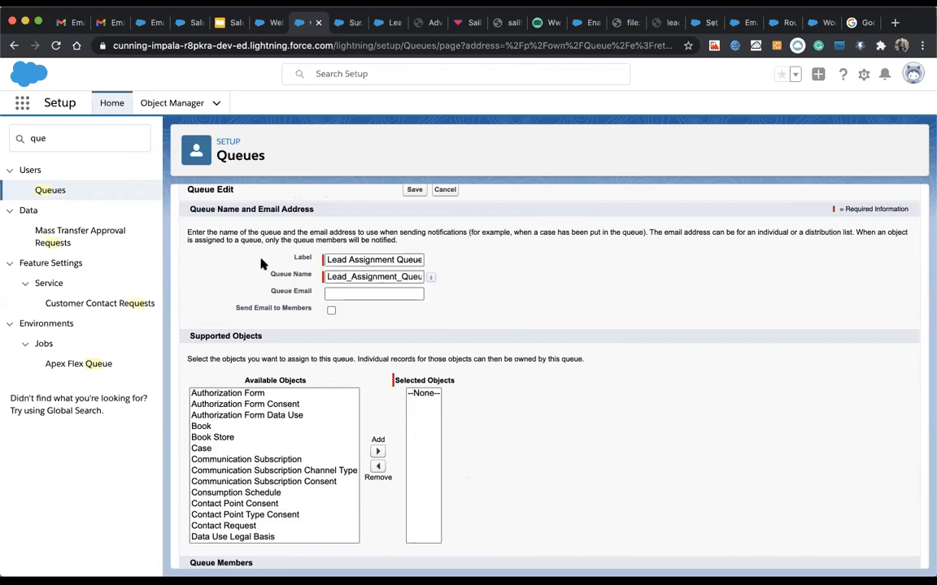
pyautogui.scroll(1, 244, 268)
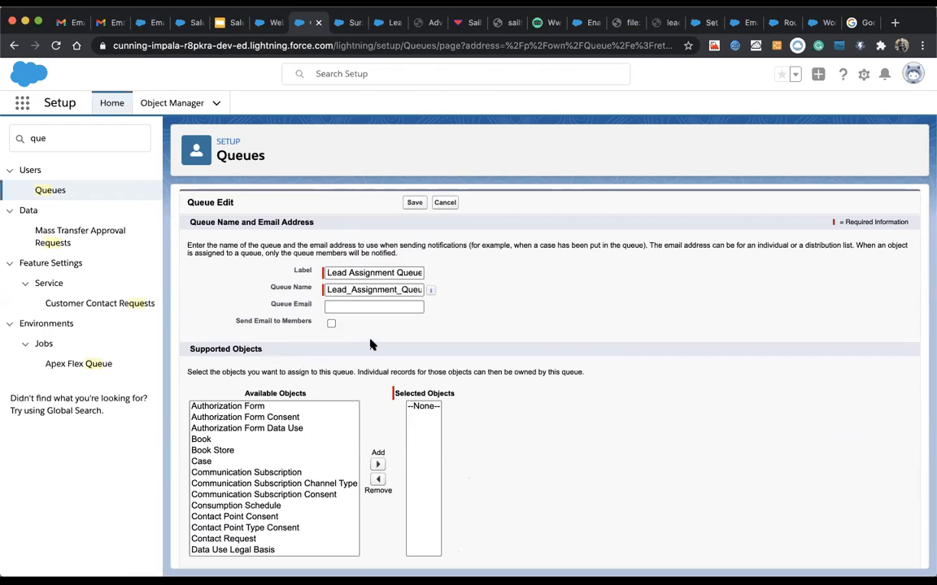
pyautogui.click(352, 306)
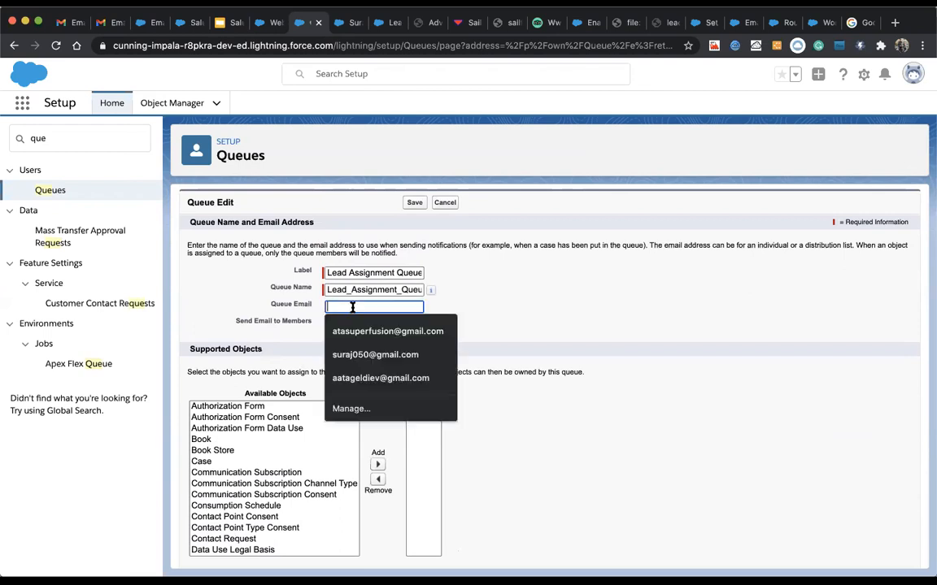
pyautogui.click(274, 303)
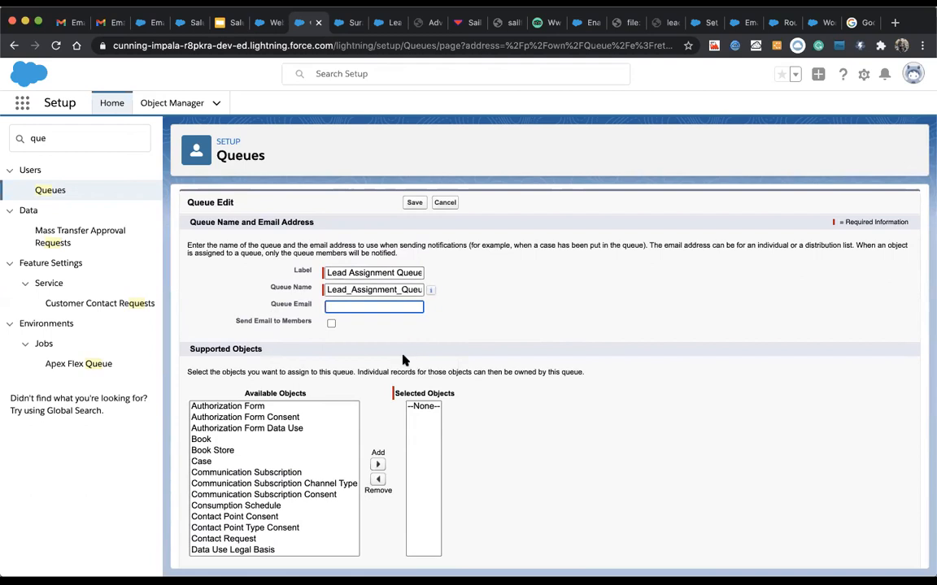
# Step: Add Lead to the queue's Selected Objects
pyautogui.scroll(-1, 403, 361)
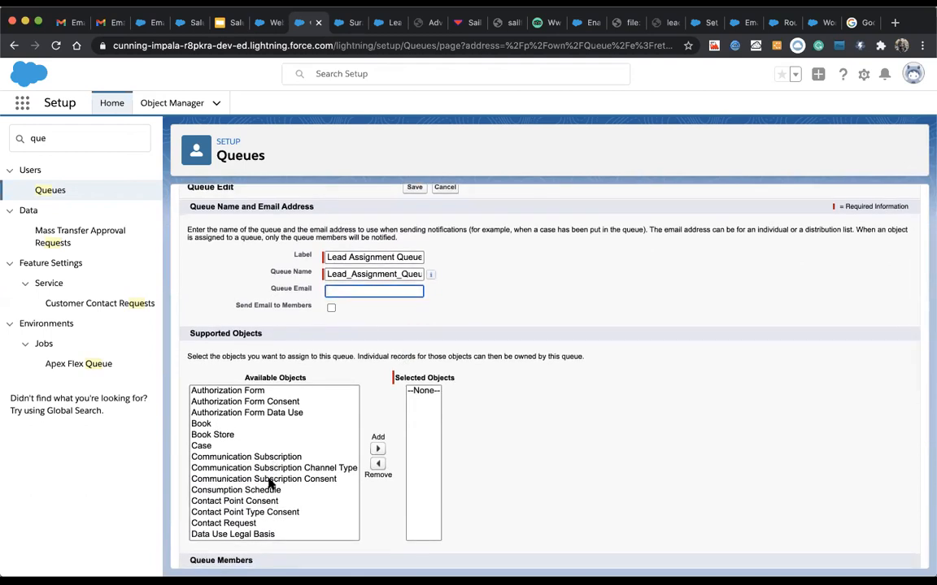
pyautogui.scroll(-3, 268, 483)
pyautogui.scroll(-1, 212, 486)
pyautogui.click(215, 487)
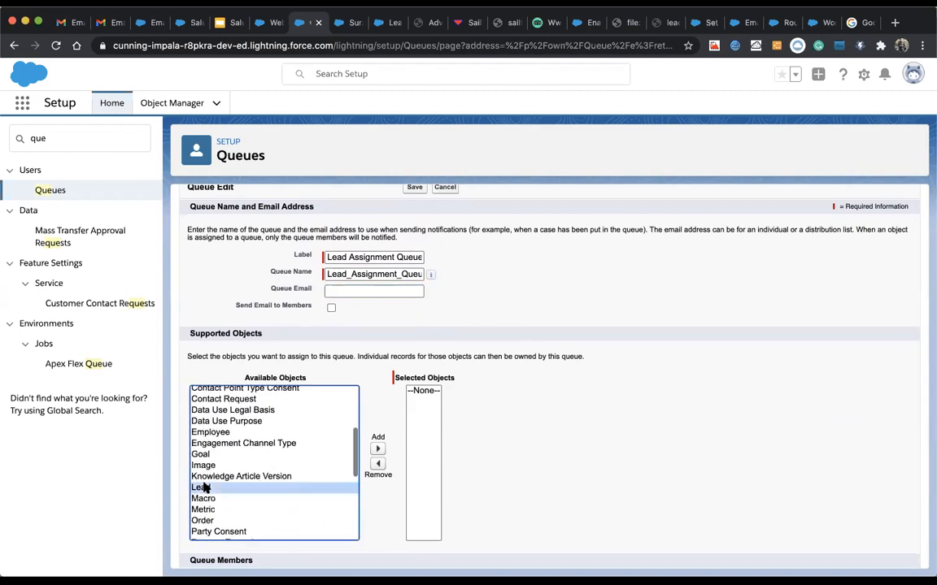
pyautogui.click(378, 448)
# Step: Add Techincal Lead User and the Report Sharing Groups public group as queue members
pyautogui.scroll(-3, 356, 365)
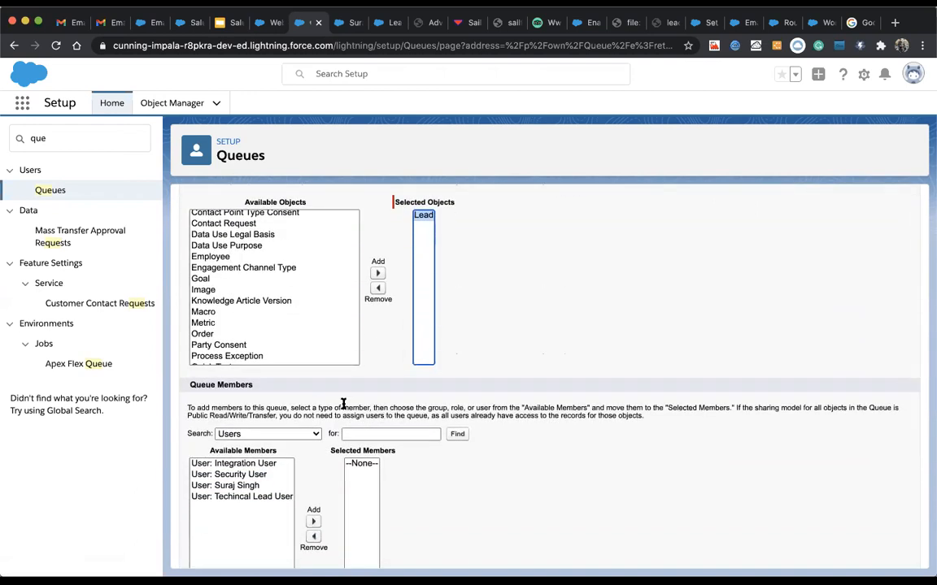
pyautogui.scroll(-2, 343, 403)
pyautogui.click(305, 346)
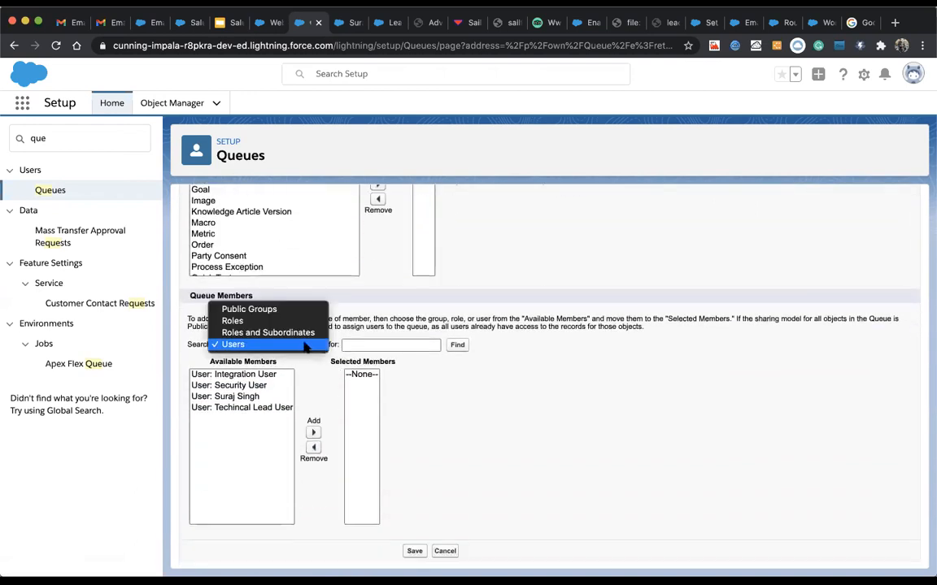
pyautogui.click(244, 387)
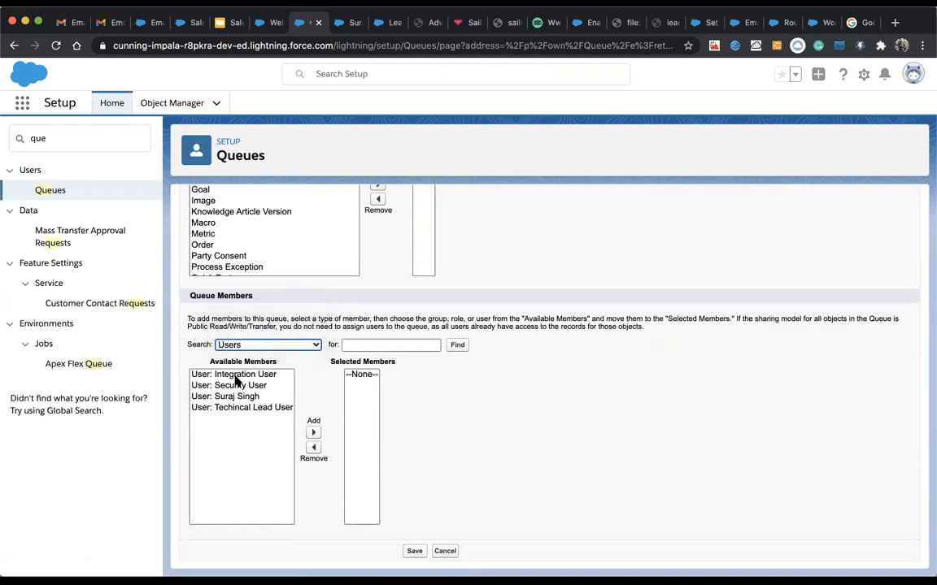
pyautogui.click(248, 408)
pyautogui.click(313, 432)
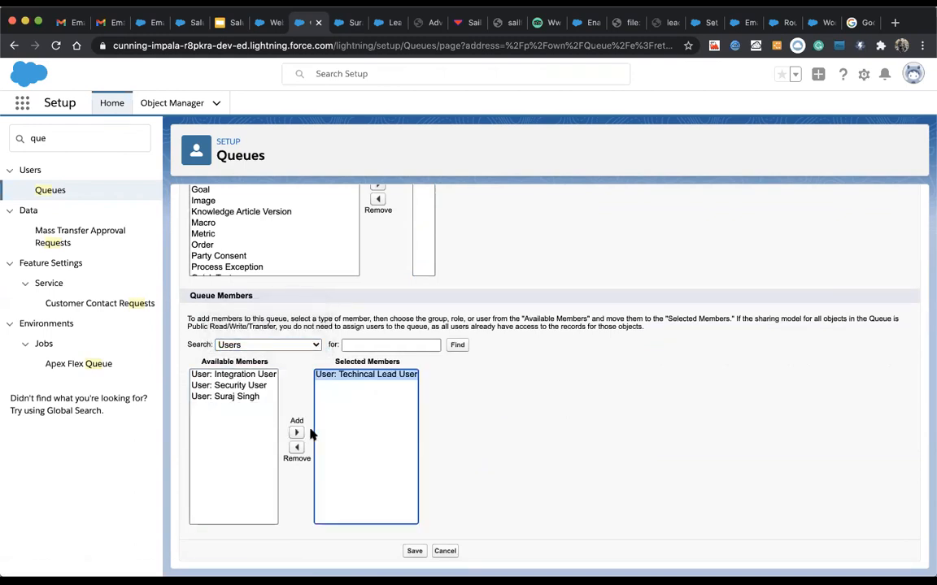
pyautogui.click(295, 347)
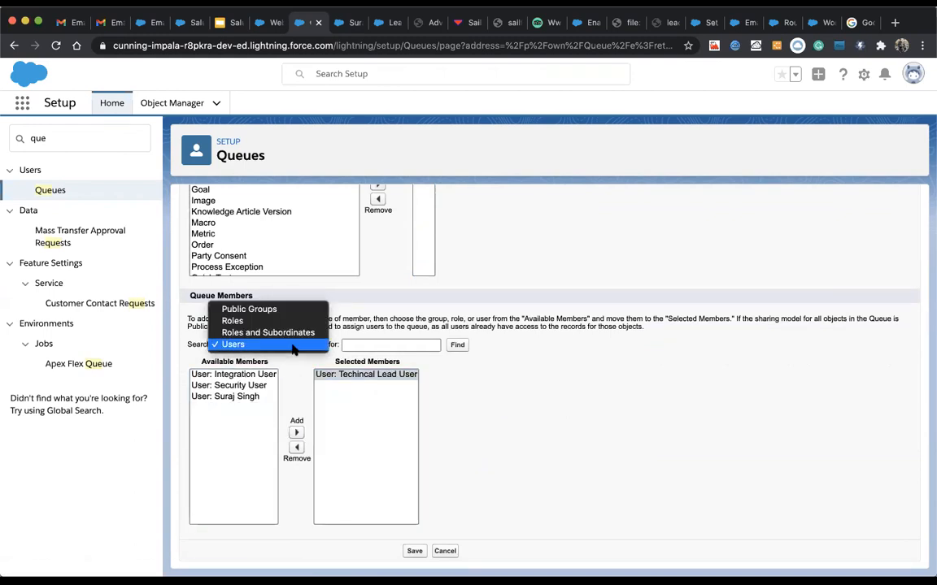
pyautogui.click(261, 309)
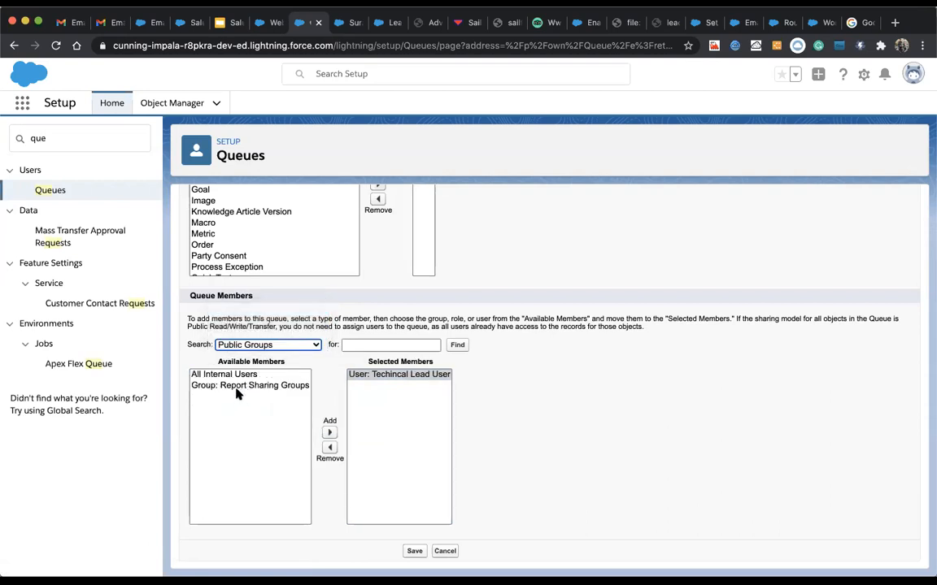
pyautogui.click(241, 388)
pyautogui.click(331, 432)
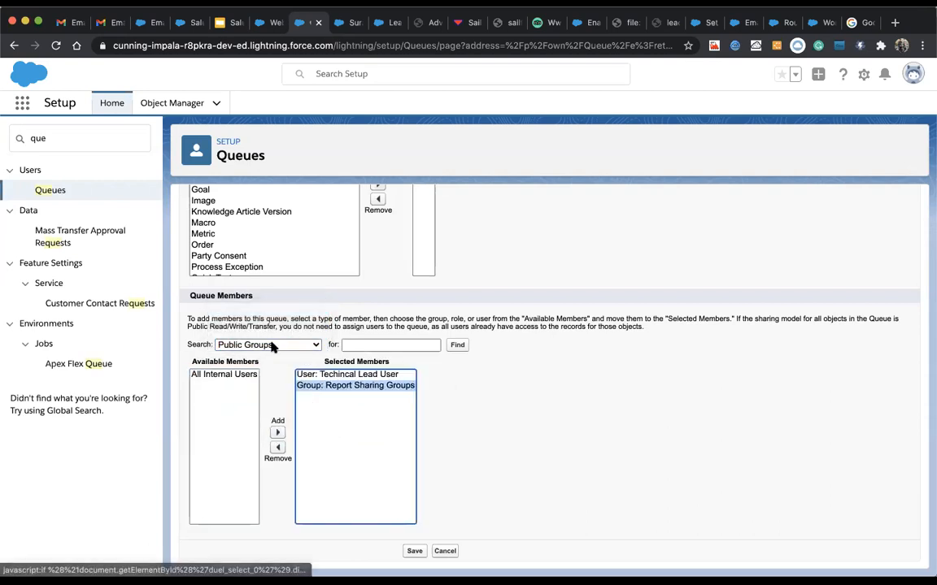
# Step: Add the Manager role as a member and save the queue
pyautogui.click(265, 346)
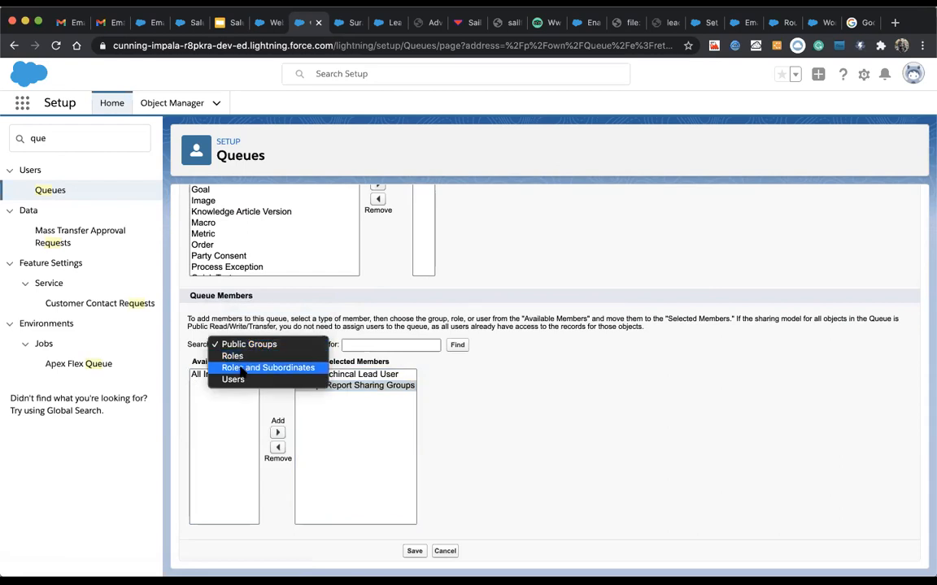
pyautogui.click(232, 356)
pyautogui.scroll(-2, 230, 464)
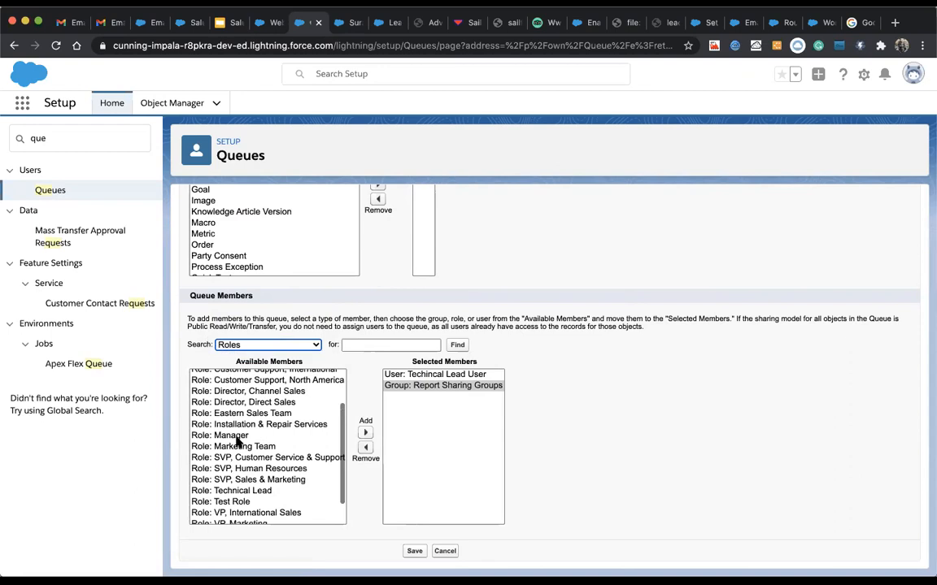
pyautogui.click(236, 437)
pyautogui.click(366, 433)
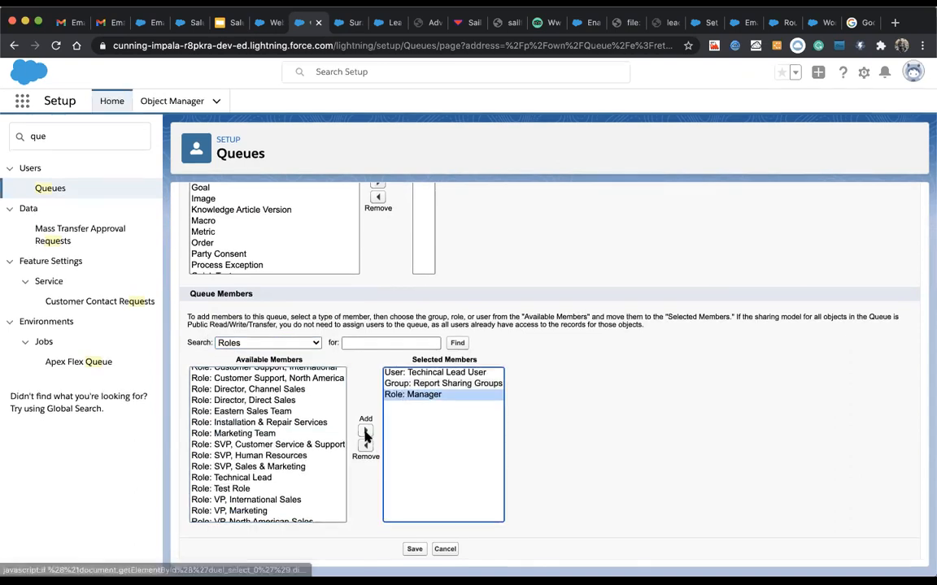
pyautogui.click(412, 551)
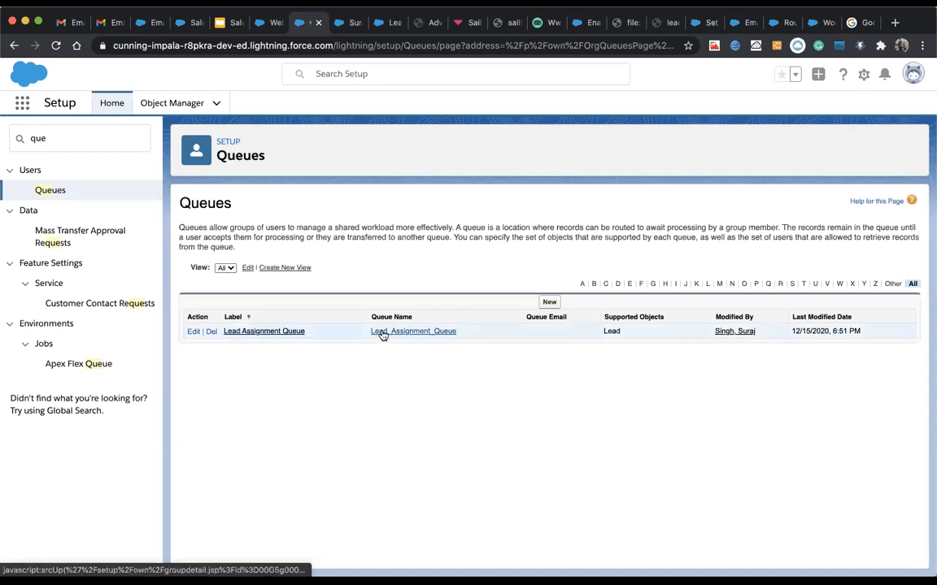
# Step: Open Lead Assignment Queue's details, which show it was saved 12/15/2020, supports Lead and has three members
pyautogui.click(270, 332)
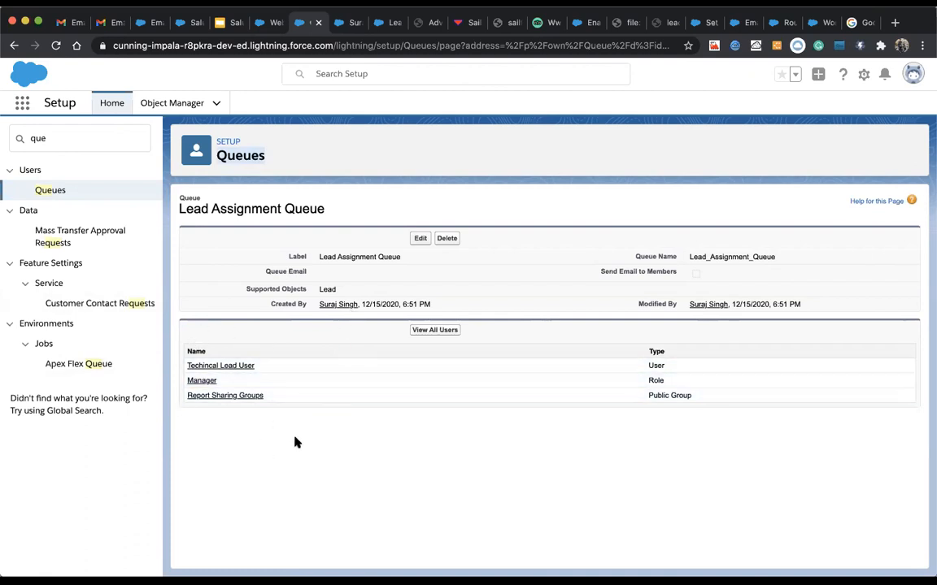
# Step: Return to the queue tab and search the setup Quick Find for 'assignment'
pyautogui.click(266, 22)
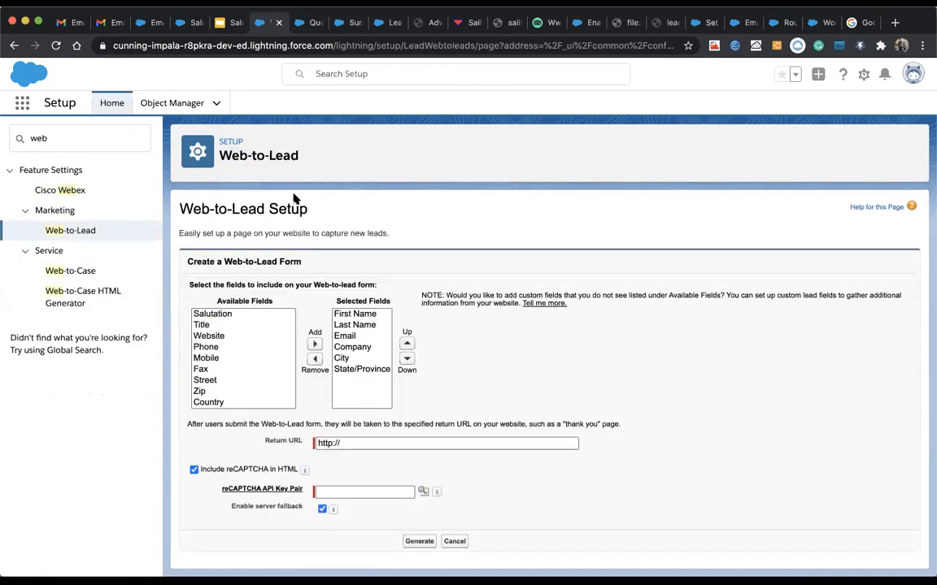
pyautogui.click(300, 21)
pyautogui.doubleClick(74, 138)
pyautogui.write('a')
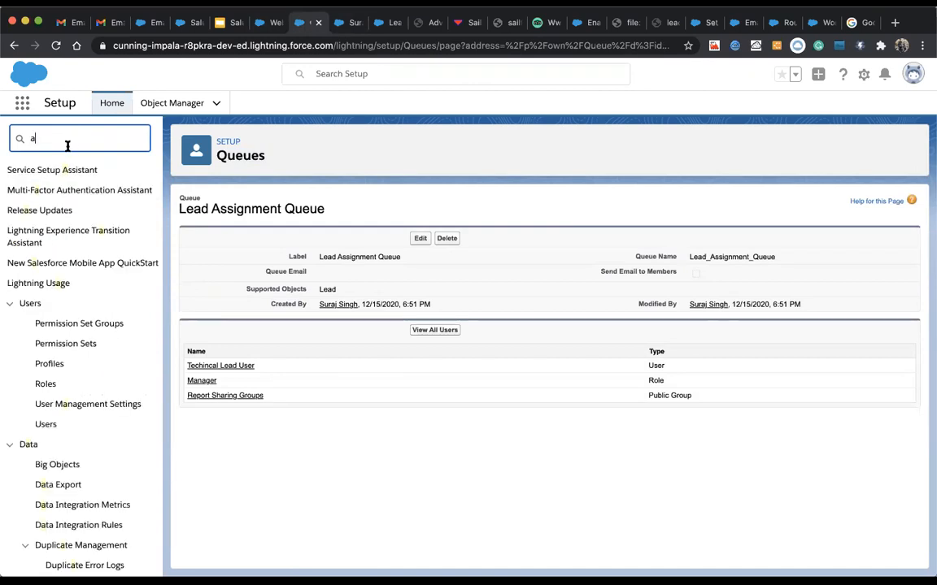
pyautogui.press('BackSpace')
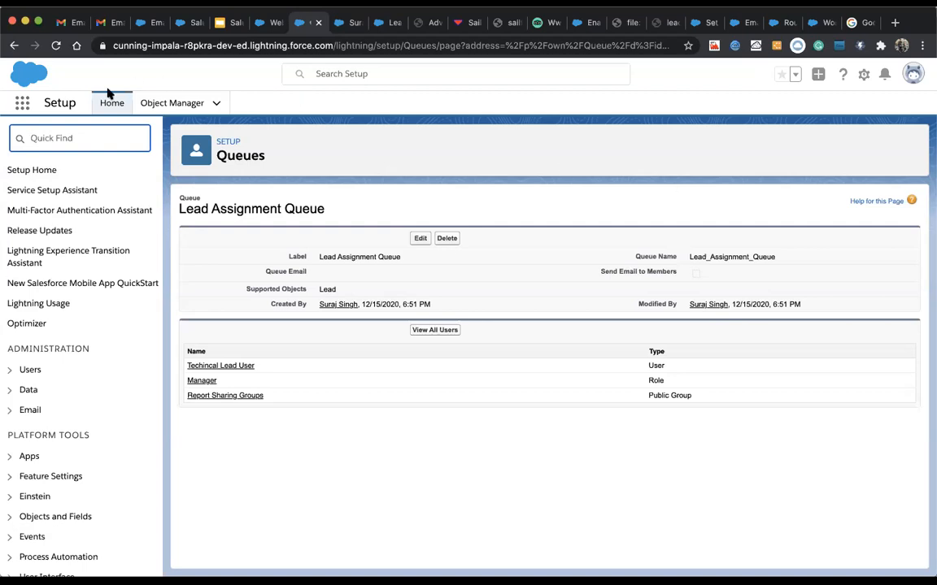
pyautogui.write('assi')
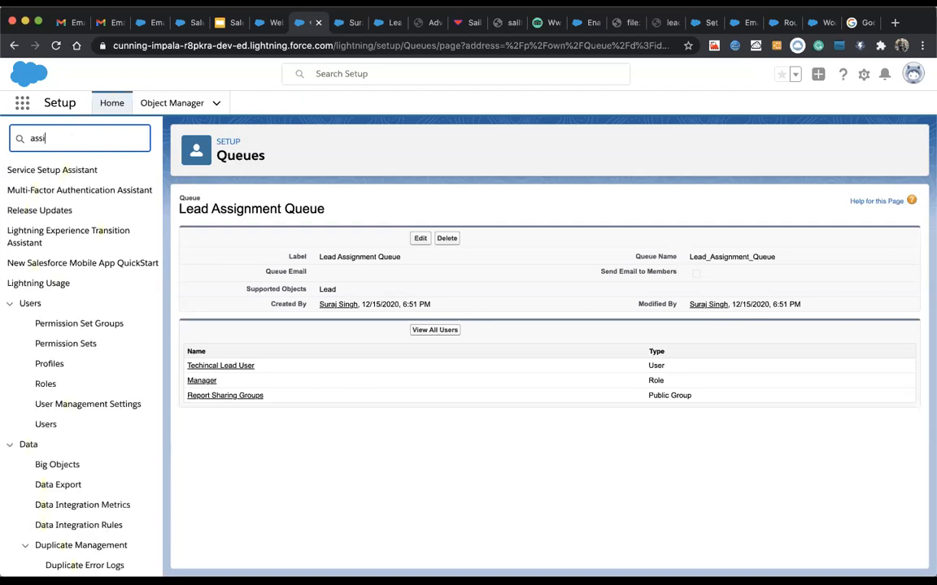
pyautogui.write('gnment')
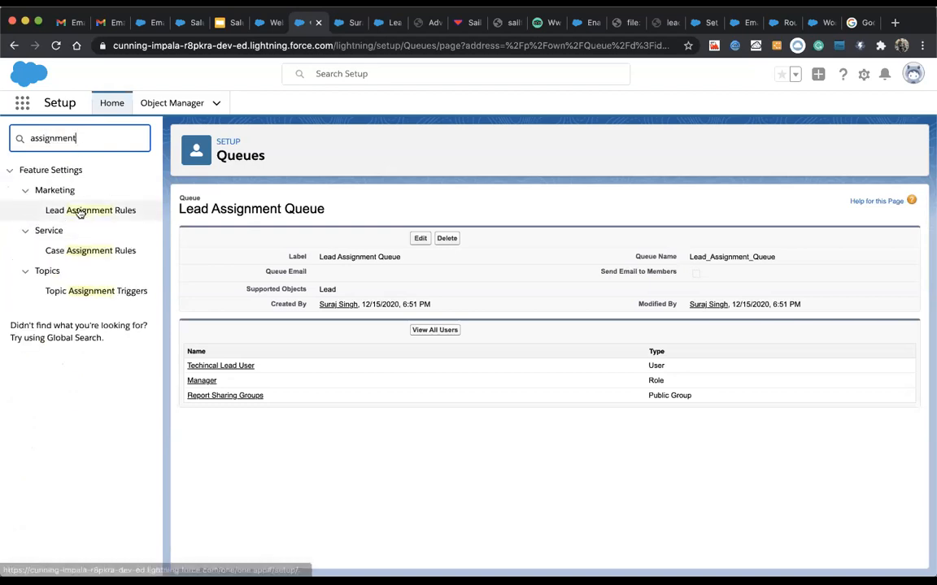
# Step: Create and activate the lead assignment rule 'New Sales Assignment Rule', then open its detail page
pyautogui.click(80, 212)
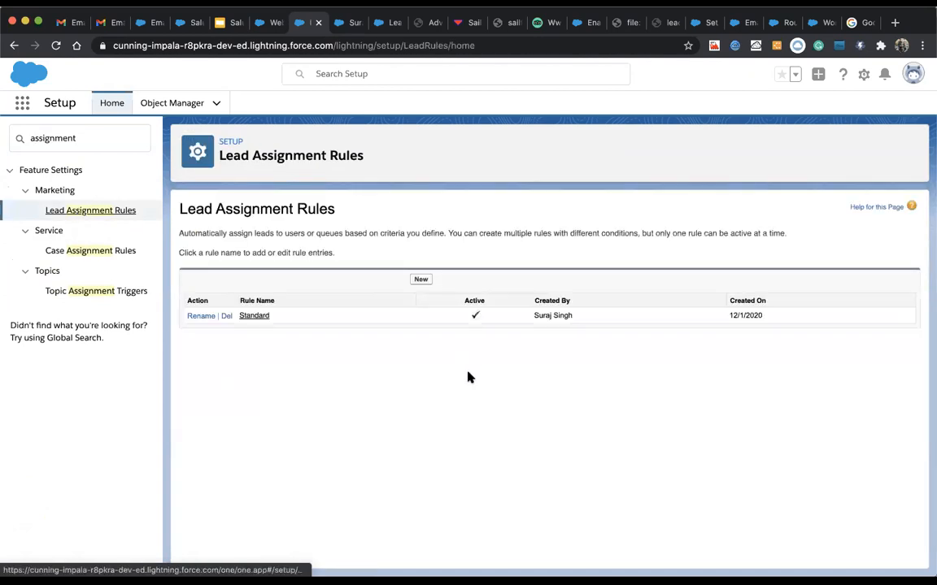
pyautogui.click(416, 283)
pyautogui.click(355, 294)
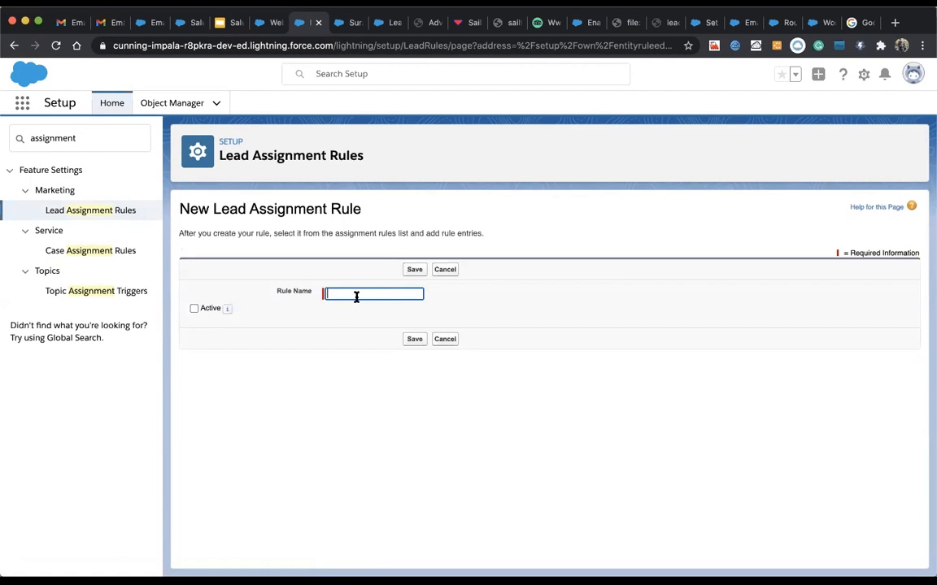
pyautogui.write('T')
pyautogui.press('BackSpace')
pyautogui.write('Salesfor')
pyautogui.press('BackSpace')
pyautogui.press('BackSpace')
pyautogui.press('BackSpace')
pyautogui.press('BackSpace')
pyautogui.press('BackSpace')
pyautogui.press('BackSpace')
pyautogui.press('BackSpace')
pyautogui.press('BackSpace')
pyautogui.write('New Sales Assignment Rule')
pyautogui.click(194, 309)
pyautogui.click(415, 341)
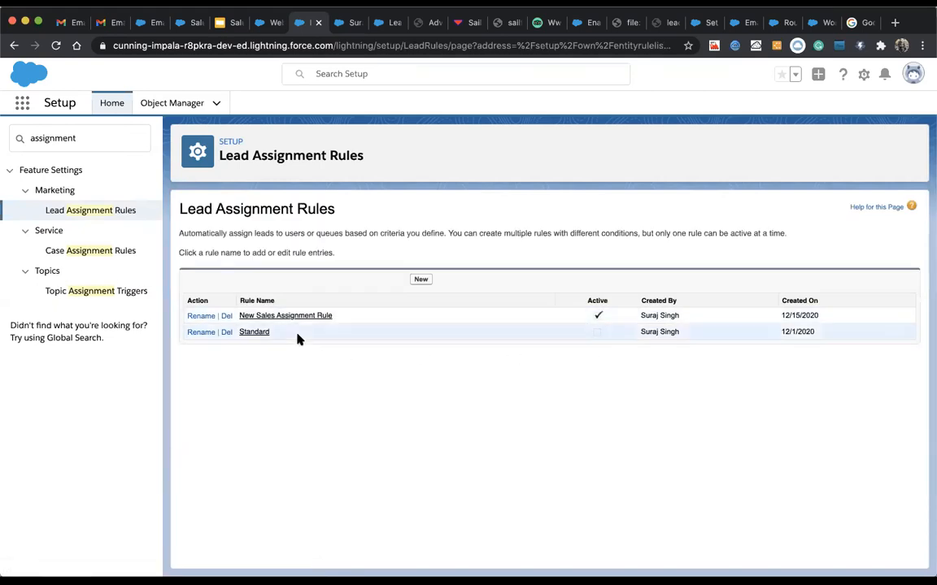
pyautogui.click(314, 317)
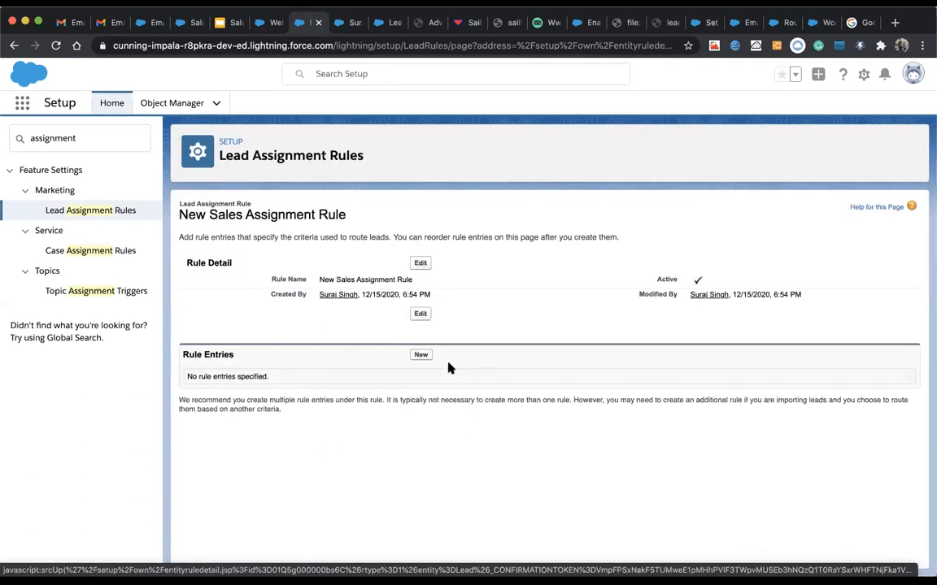
# Step: Start a sort-order-1 rule entry with no criterion field chosen, then switch to the Web-to-Lead tab
pyautogui.click(418, 357)
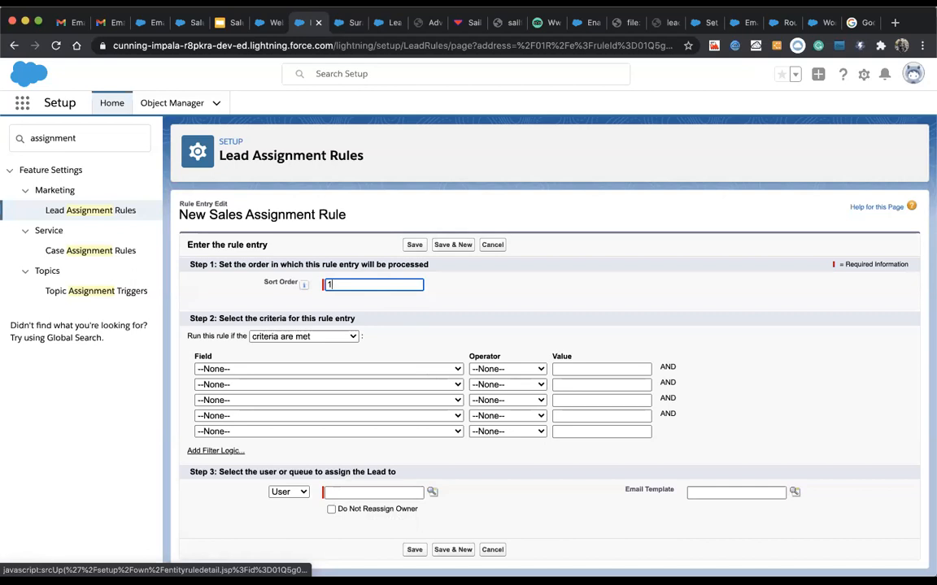
pyautogui.click(303, 369)
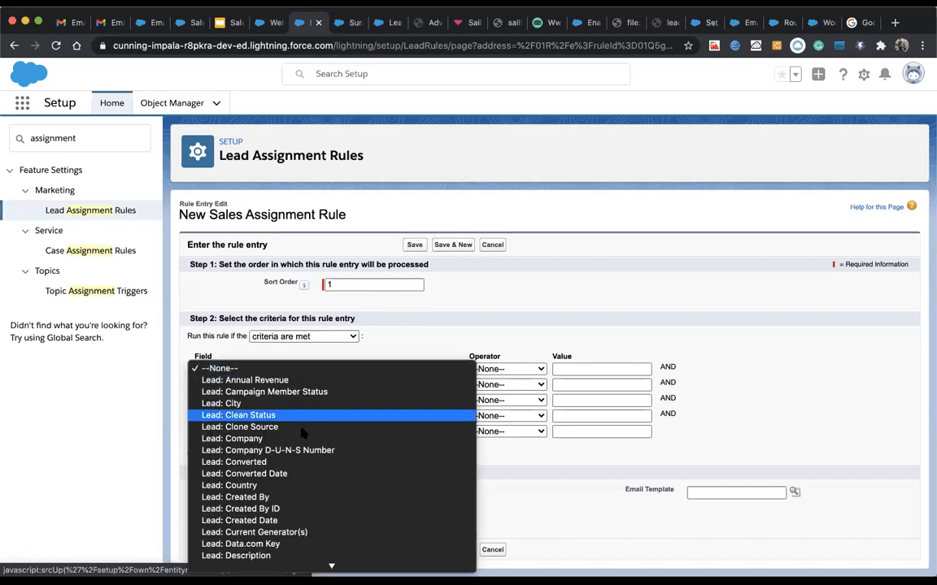
pyautogui.scroll(-1, 299, 482)
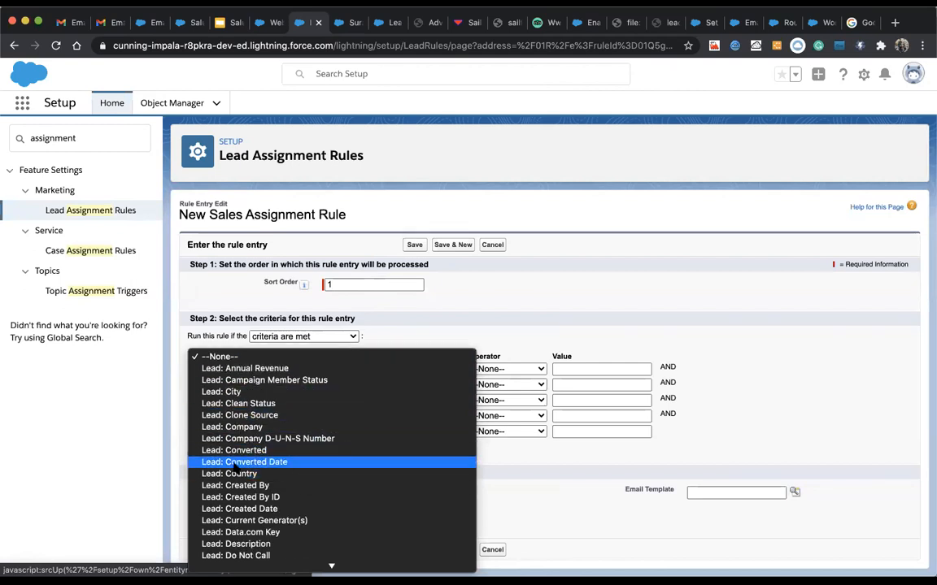
pyautogui.scroll(-5, 244, 504)
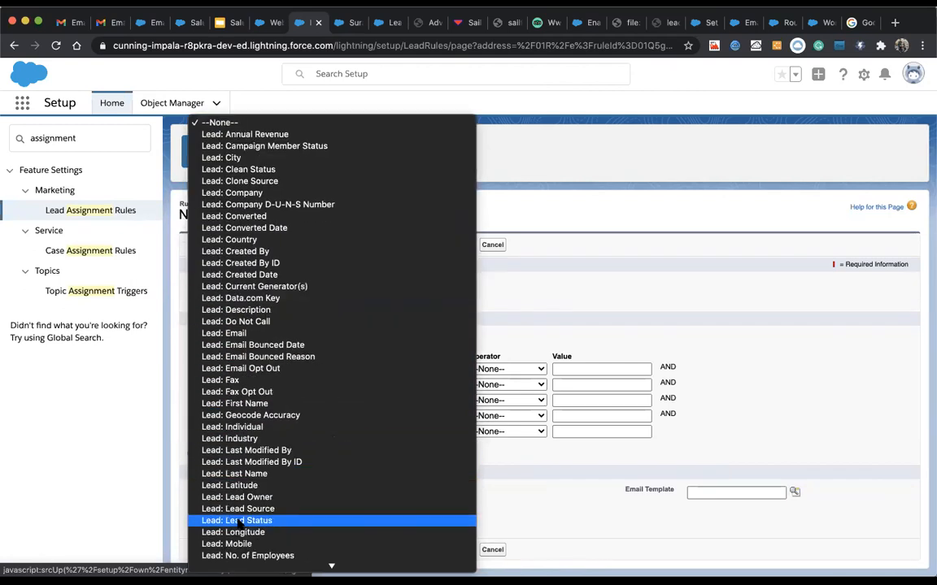
pyautogui.click(585, 288)
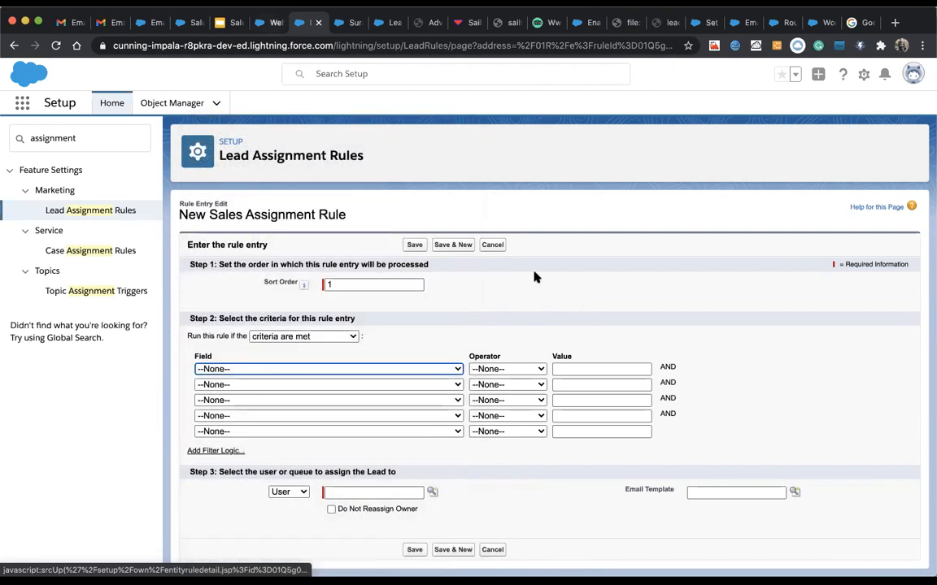
pyautogui.click(271, 24)
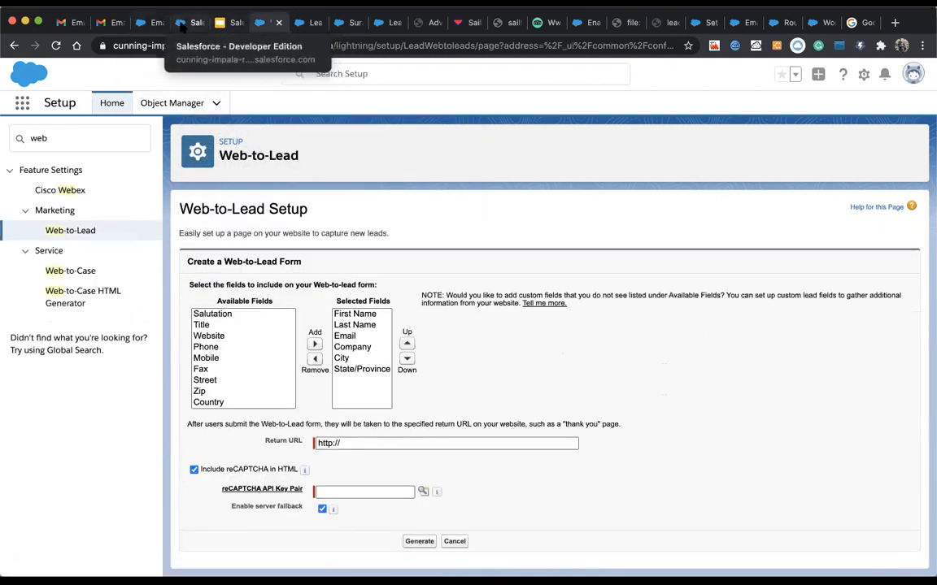
# Step: Browse the test lead's Industry picklist without choosing, then return to the rule entry's Field list
pyautogui.click(186, 23)
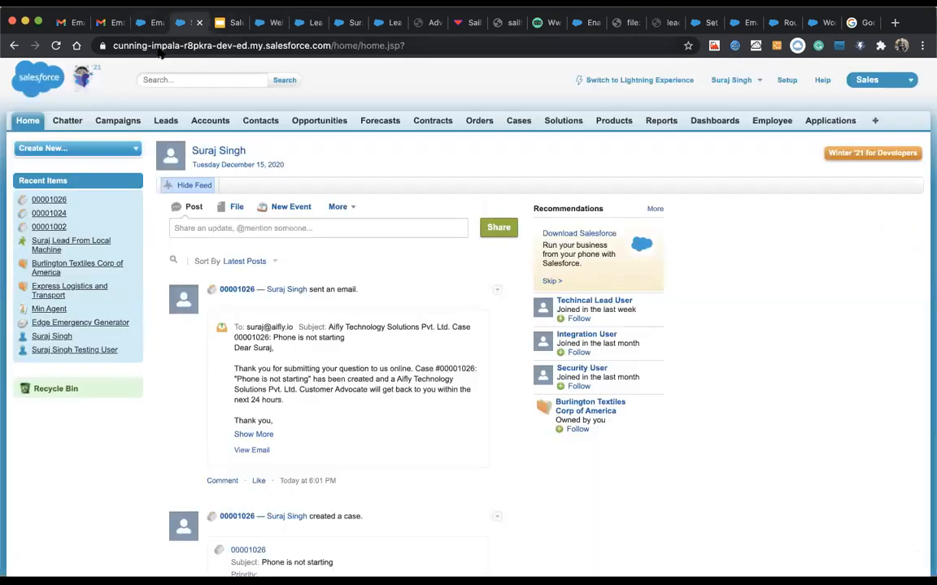
pyautogui.click(158, 118)
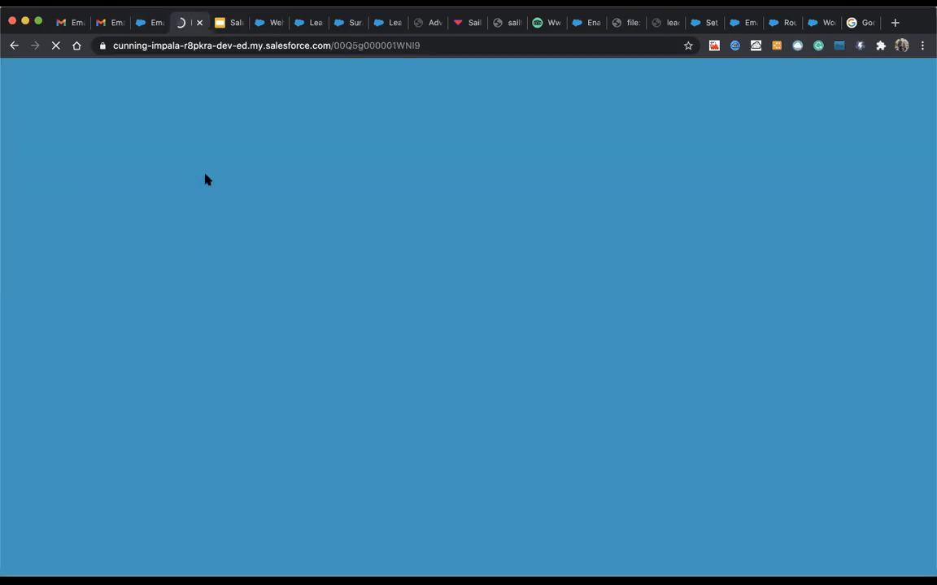
pyautogui.scroll(-2, 351, 406)
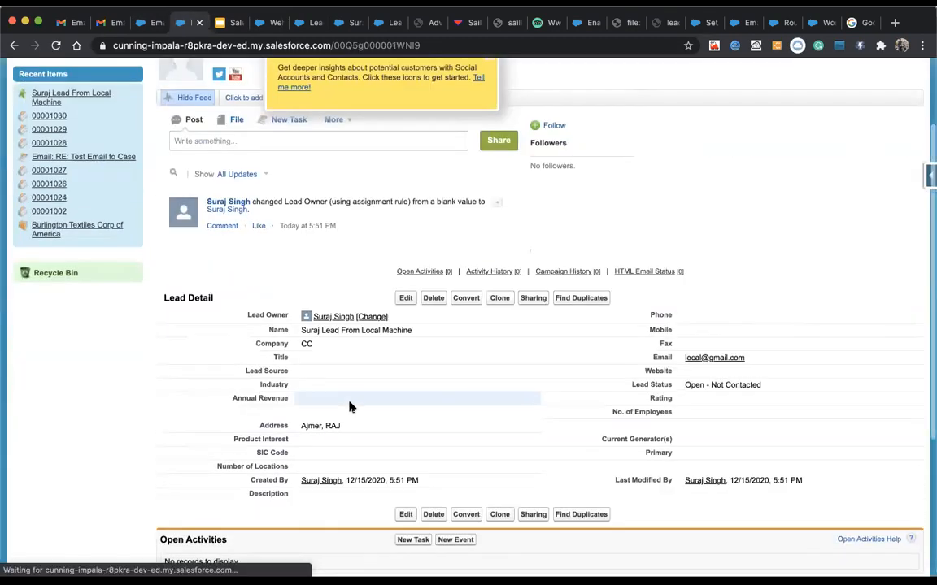
pyautogui.doubleClick(298, 385)
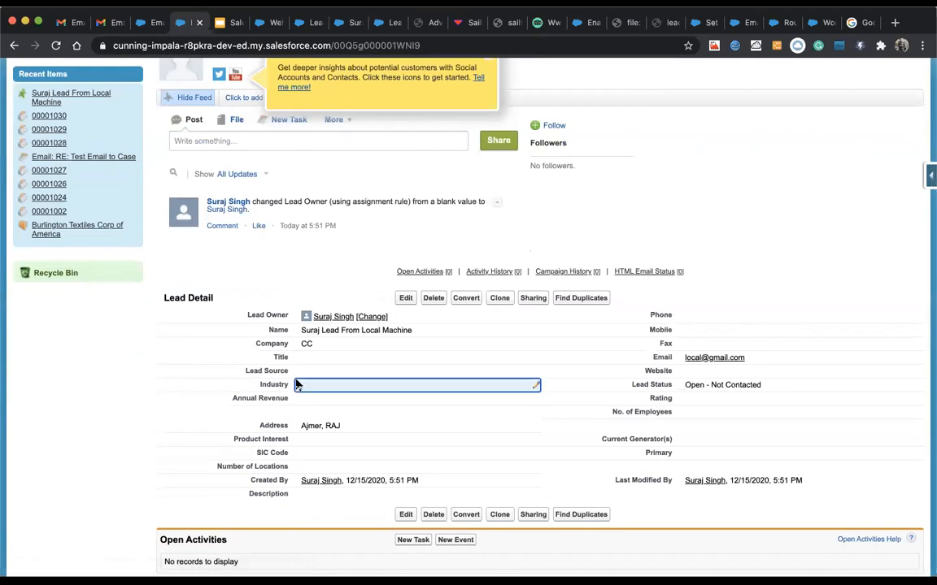
pyautogui.click(326, 386)
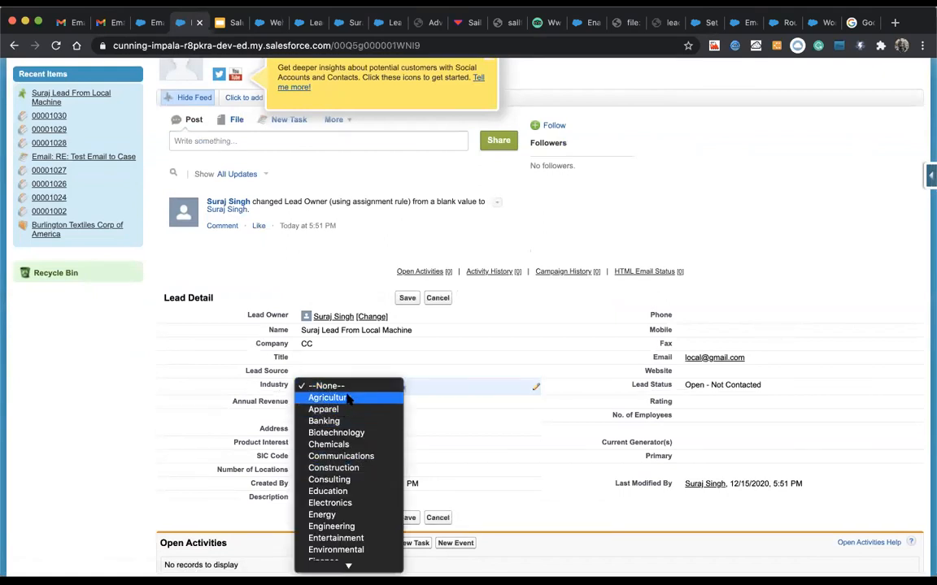
pyautogui.scroll(-5, 351, 504)
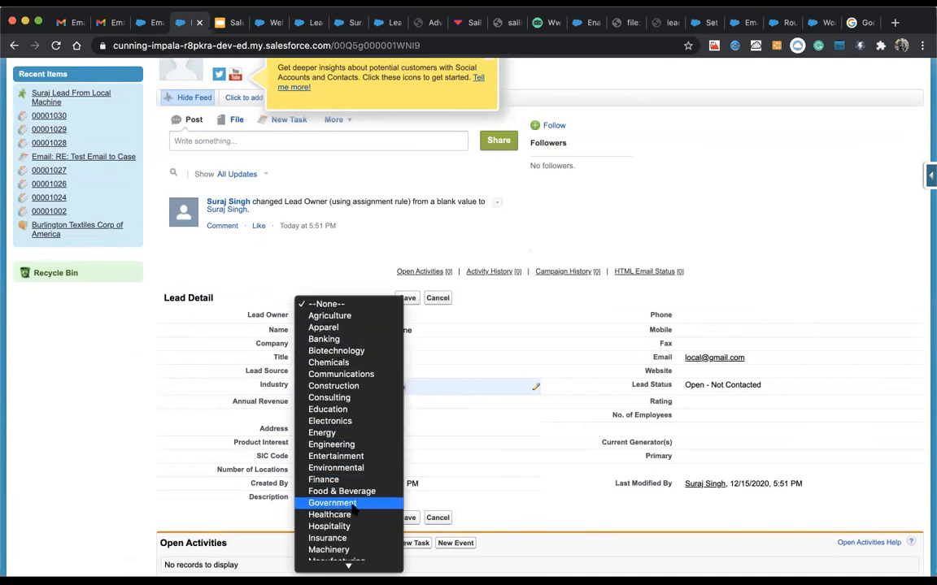
pyautogui.scroll(-5, 353, 506)
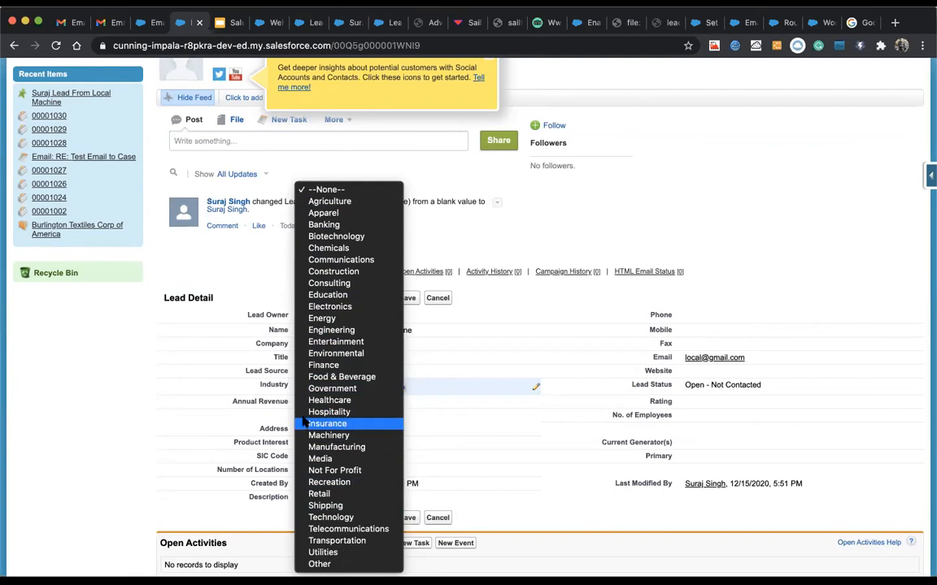
pyautogui.click(211, 254)
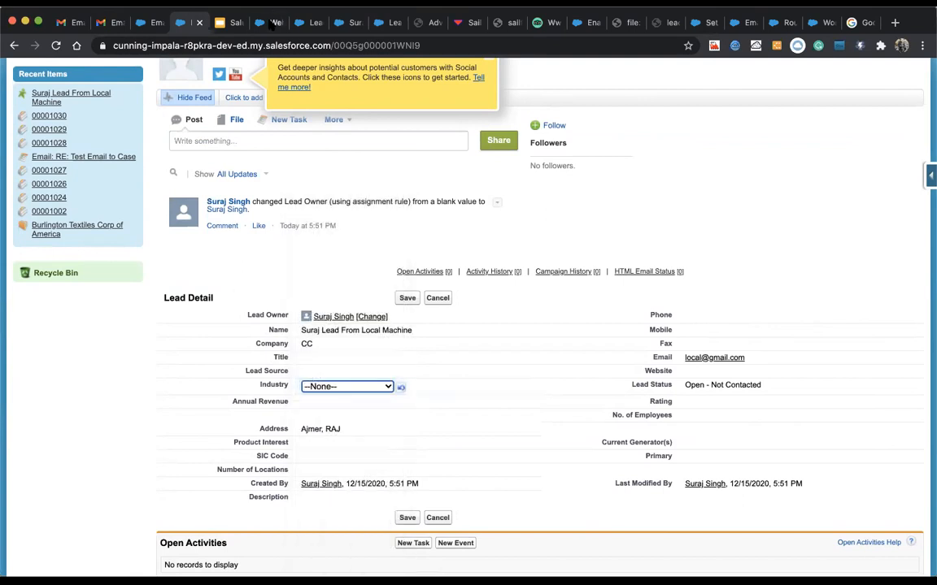
pyautogui.click(308, 23)
pyautogui.click(297, 370)
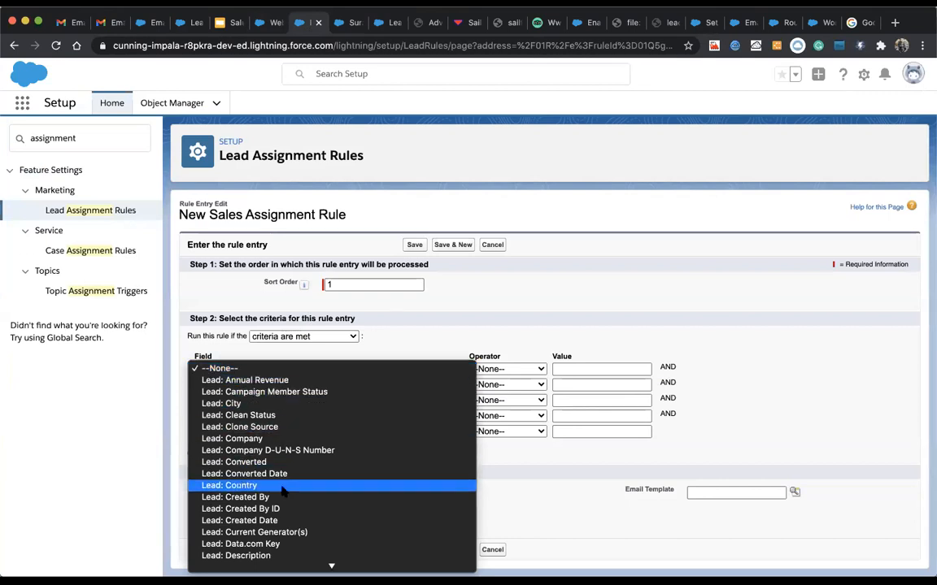
# Step: Set the entry criterion to Lead: Industry equals Consulting, Education
pyautogui.scroll(-5, 283, 490)
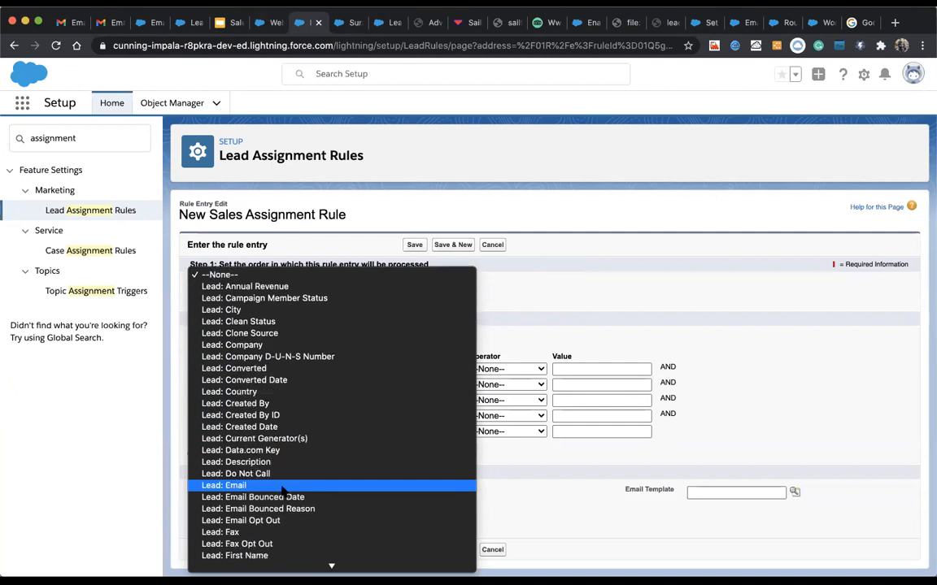
pyautogui.scroll(-4, 283, 490)
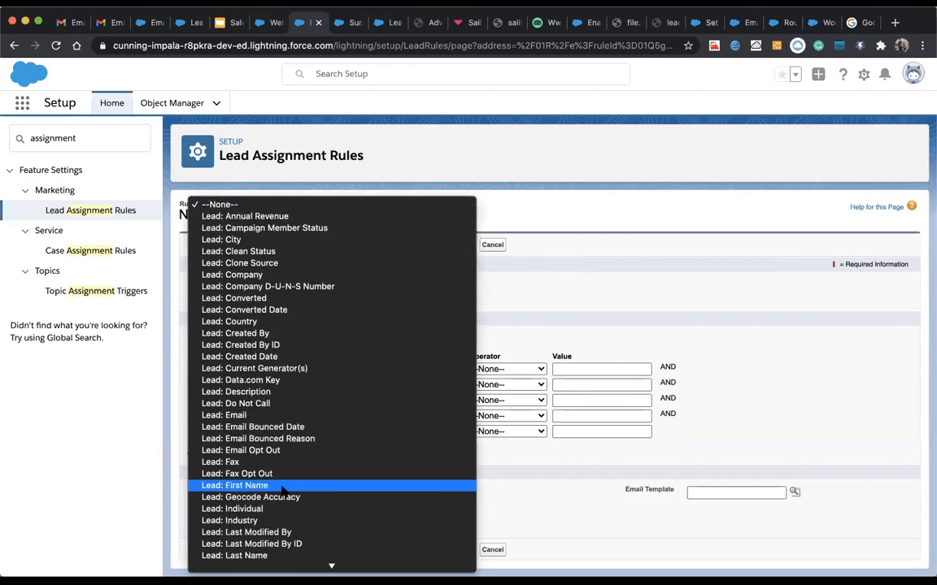
pyautogui.click(253, 525)
pyautogui.click(502, 370)
pyautogui.click(502, 381)
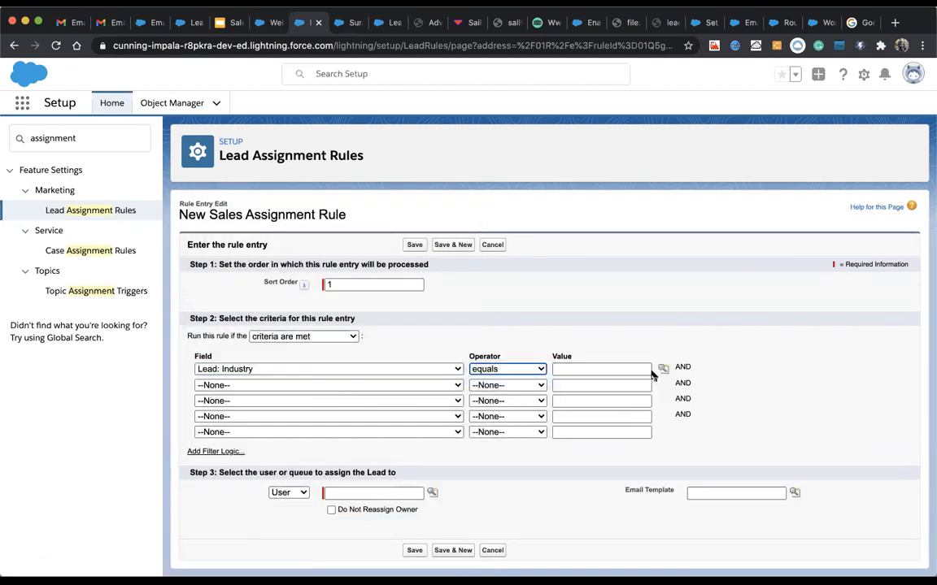
pyautogui.click(664, 370)
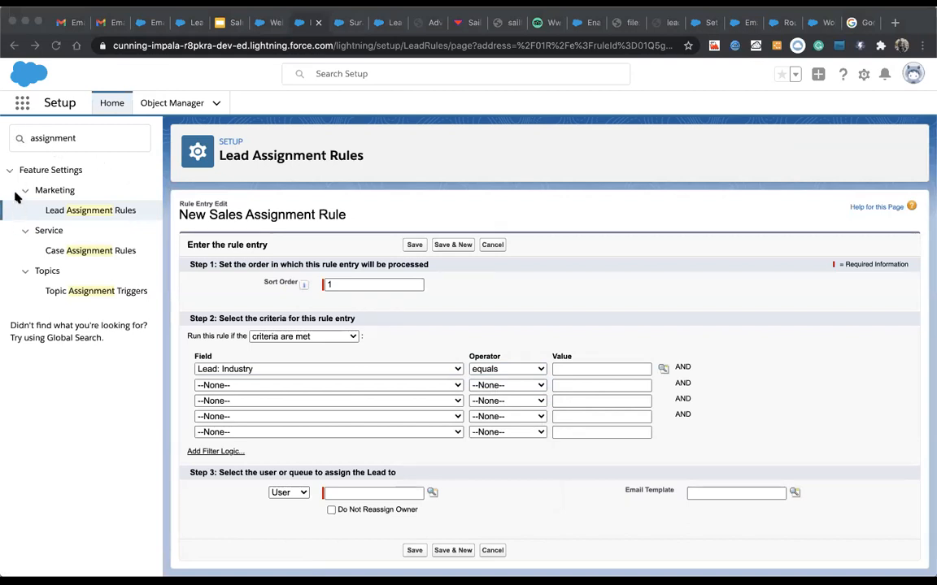
pyautogui.click(194, 84)
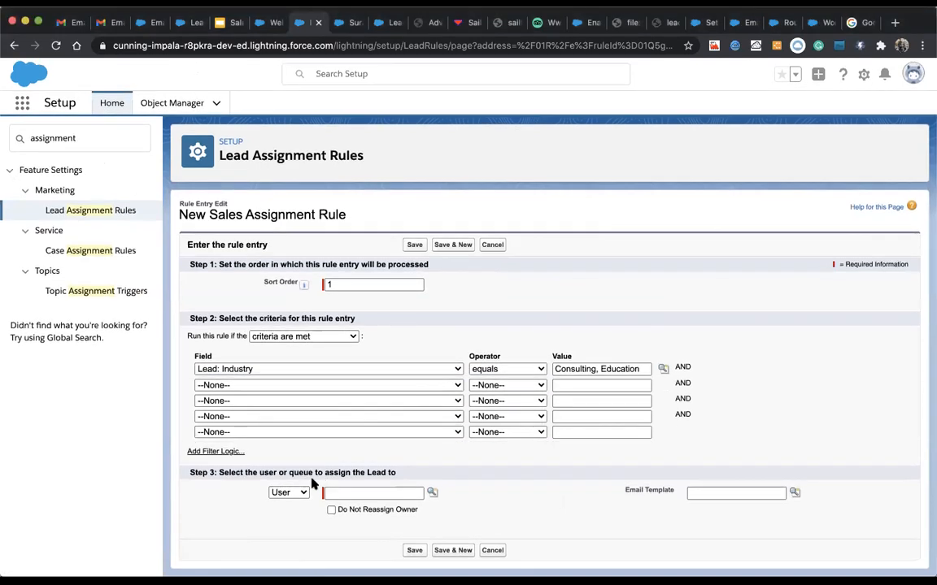
# Step: Assign matching leads to the technical lead user and save the rule entry
pyautogui.click(286, 495)
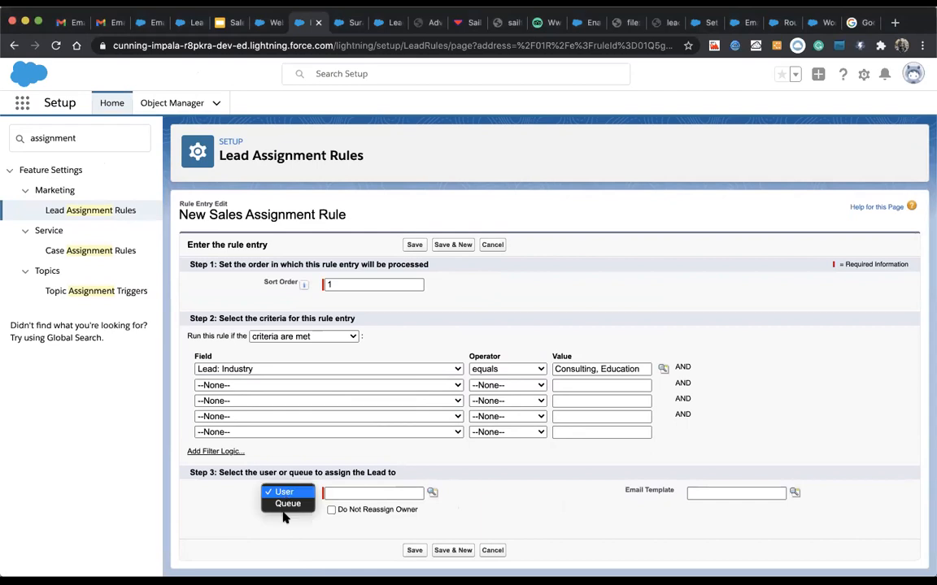
pyautogui.click(287, 493)
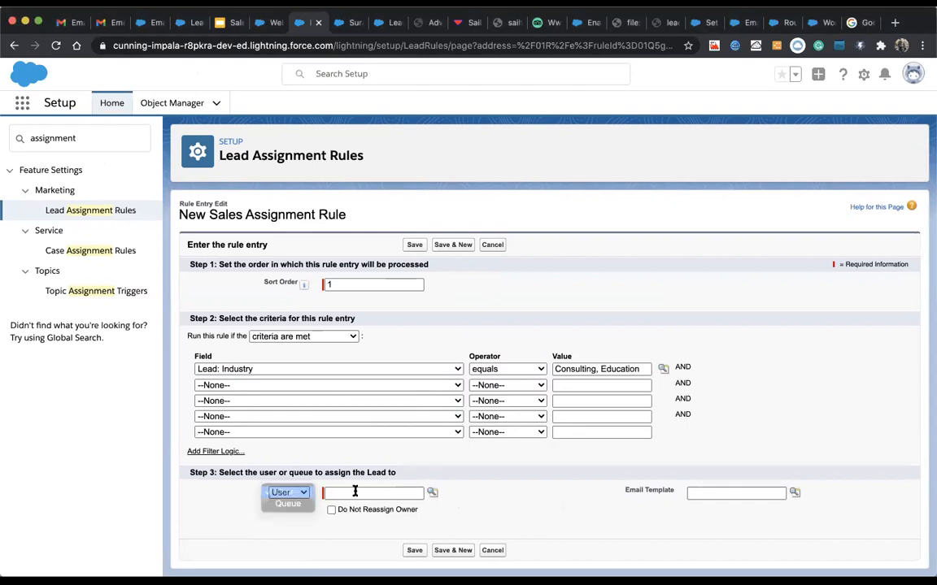
pyautogui.click(432, 493)
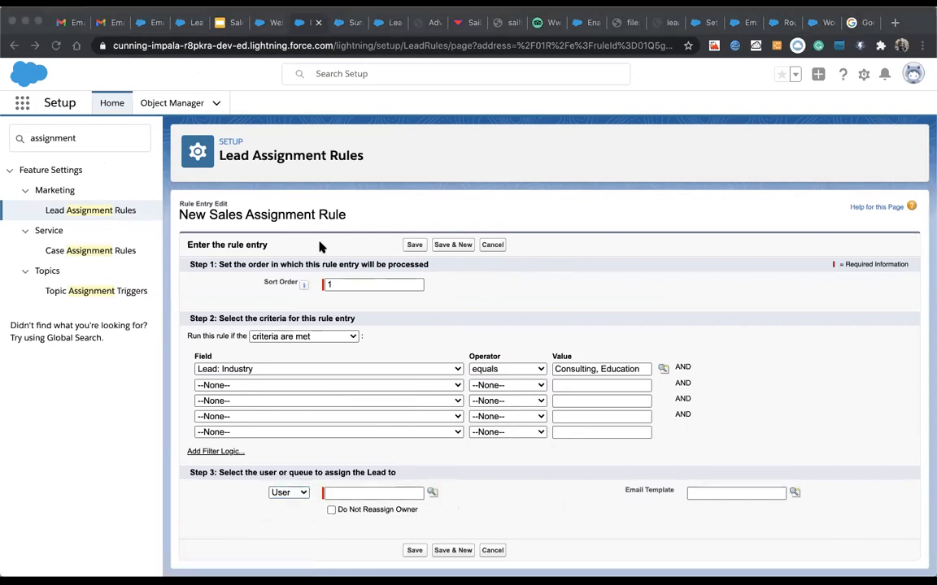
pyautogui.click(230, 317)
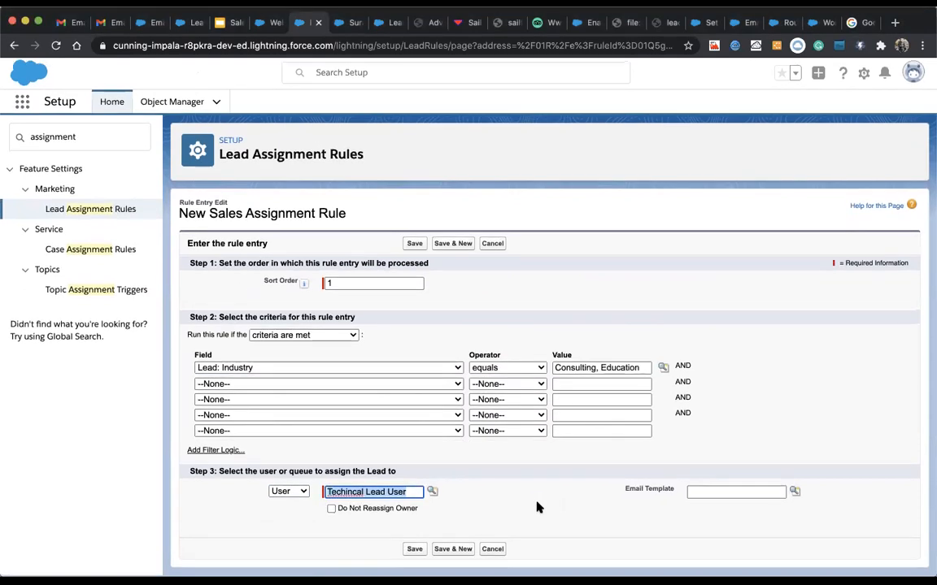
pyautogui.click(413, 551)
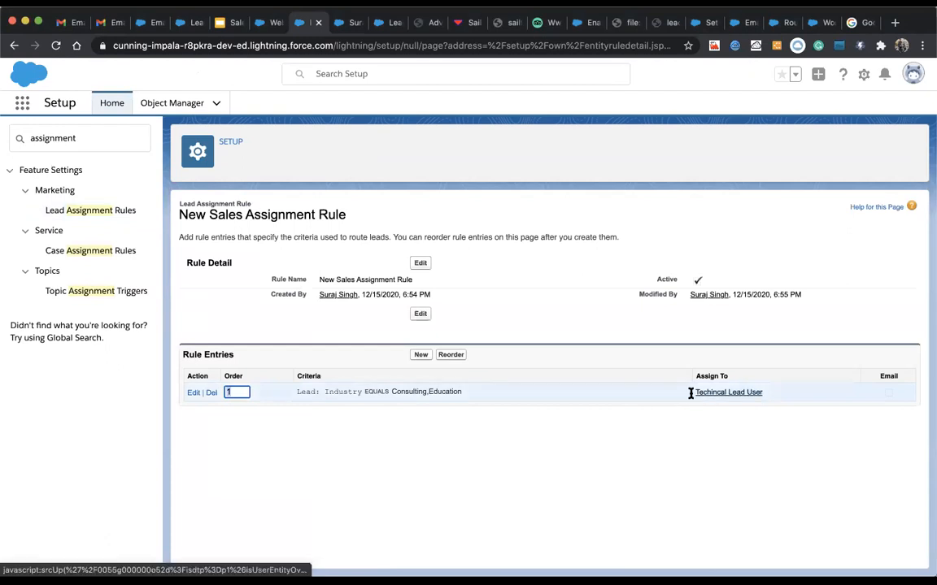
# Step: Review the saved entry's Consulting and Education criteria, then search setup for 'lead'
pyautogui.click(193, 392)
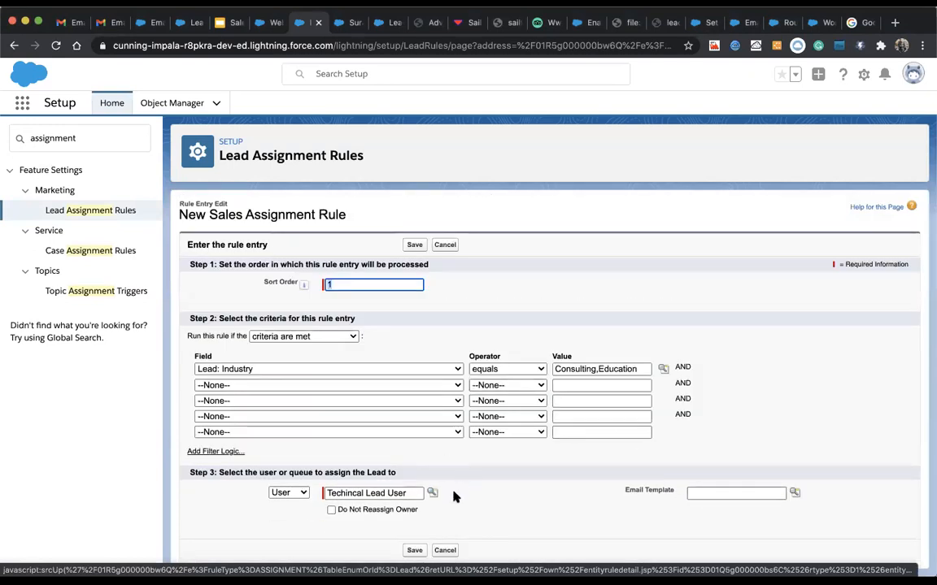
pyautogui.click(444, 245)
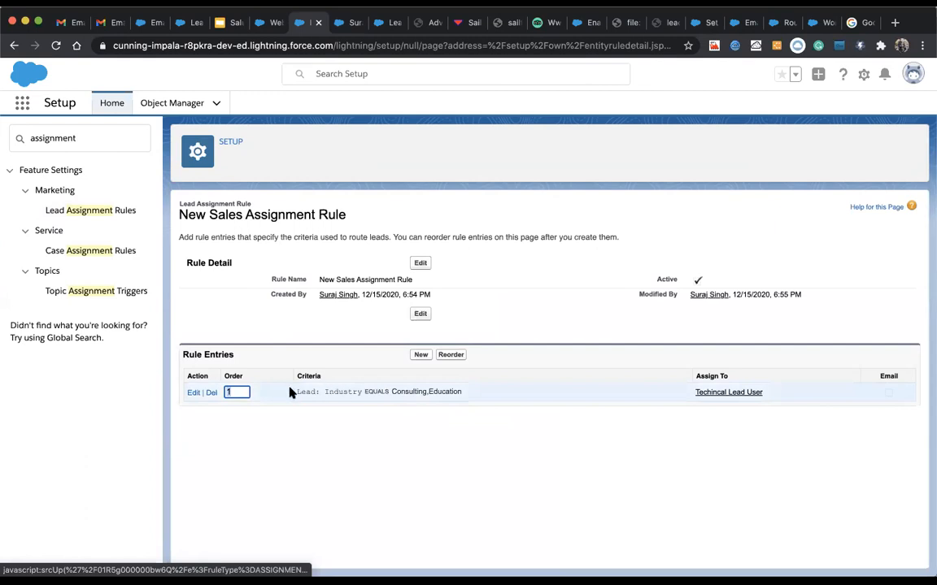
pyautogui.doubleClick(399, 392)
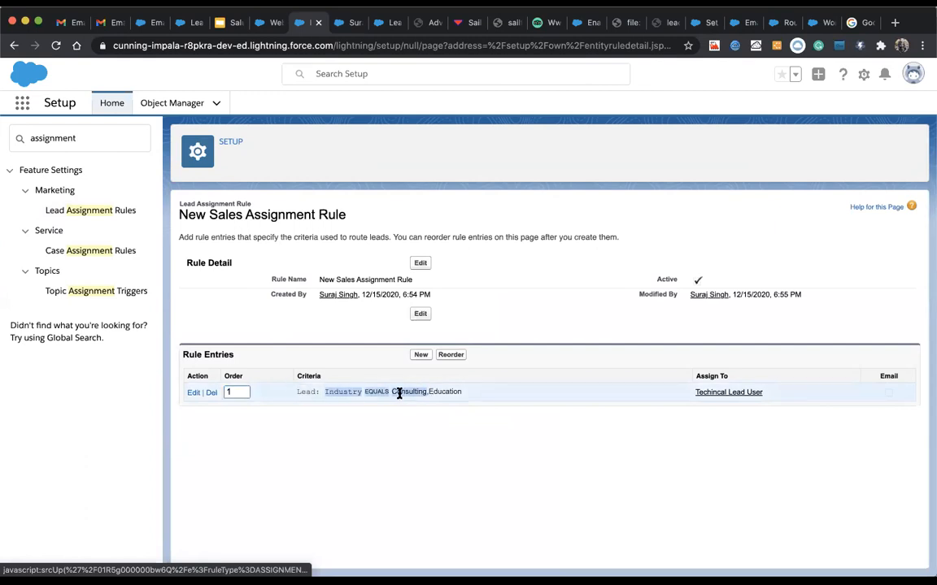
pyautogui.doubleClick(433, 392)
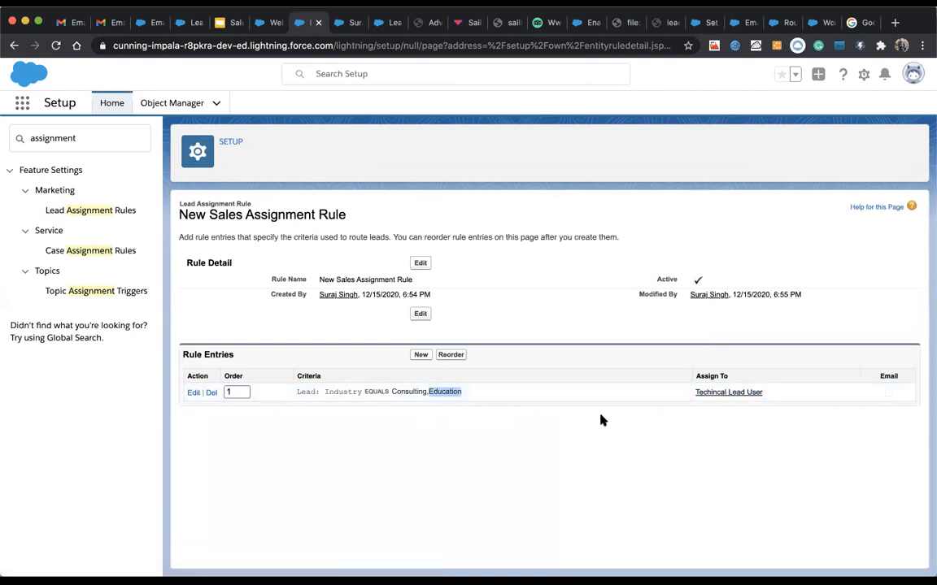
pyautogui.click(265, 25)
pyautogui.click(299, 23)
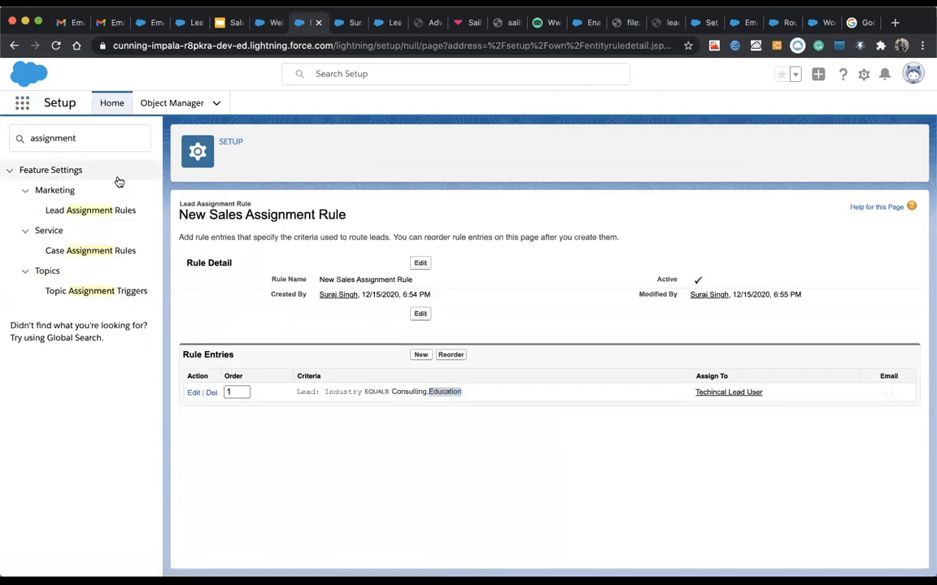
pyautogui.write('lead')
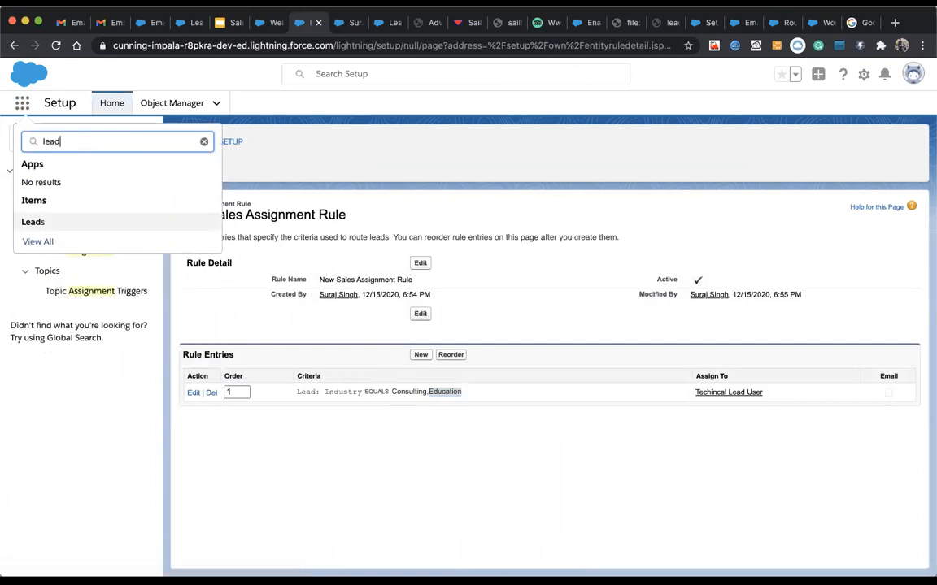
# Step: Fill a new lead with salutation Mr., saved contact details, and company AiFly Technology Solution Pvt. Ltd
pyautogui.click(34, 222)
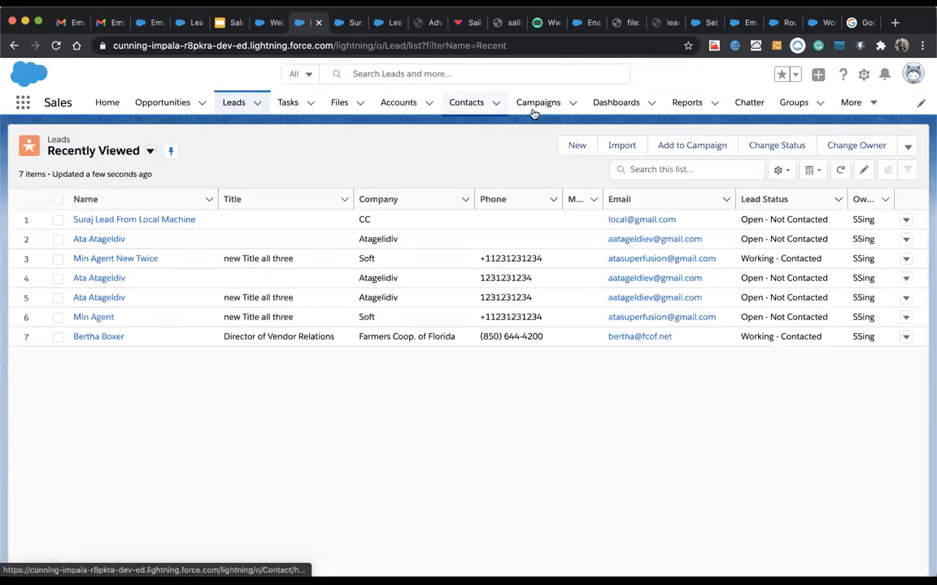
pyautogui.click(576, 148)
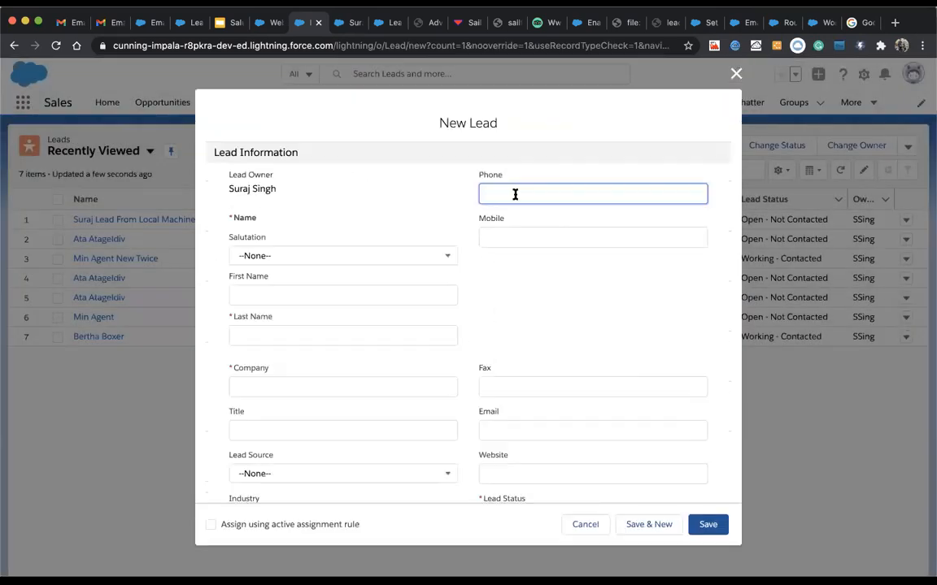
pyautogui.click(515, 195)
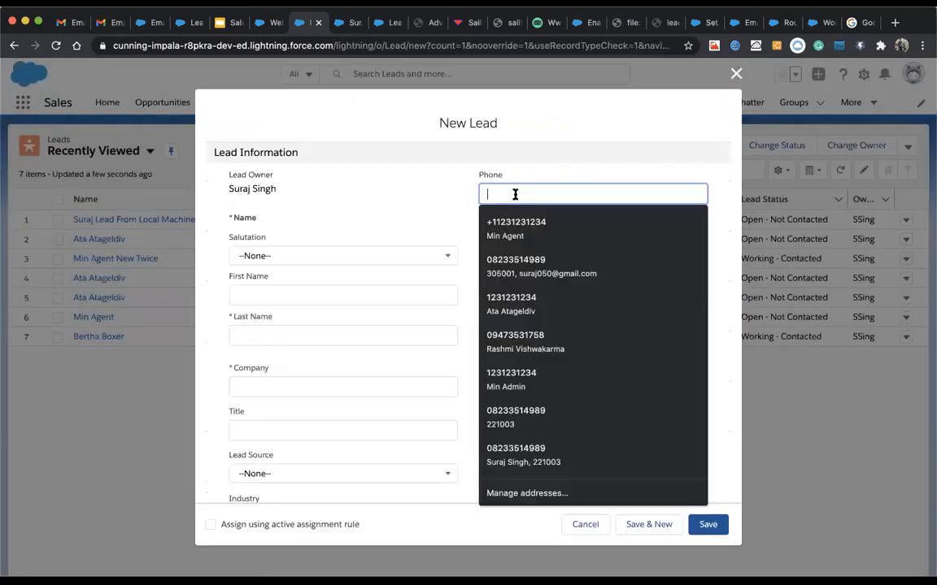
pyautogui.click(492, 235)
pyautogui.click(370, 257)
pyautogui.click(341, 307)
pyautogui.scroll(-2, 341, 407)
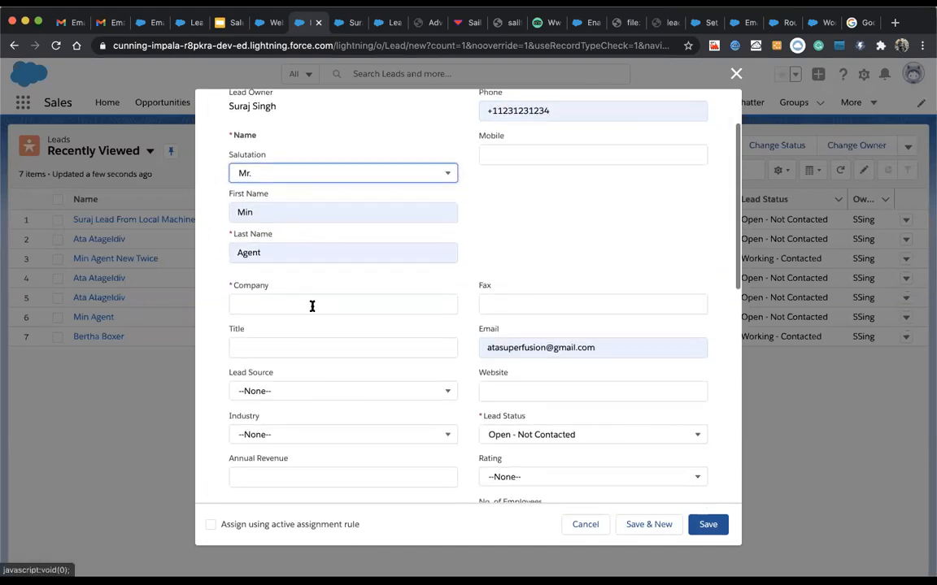
pyautogui.click(311, 306)
pyautogui.click(299, 347)
# Step: Save the lead and view its Details, showing status Open - Not Contacted
pyautogui.scroll(-3, 317, 407)
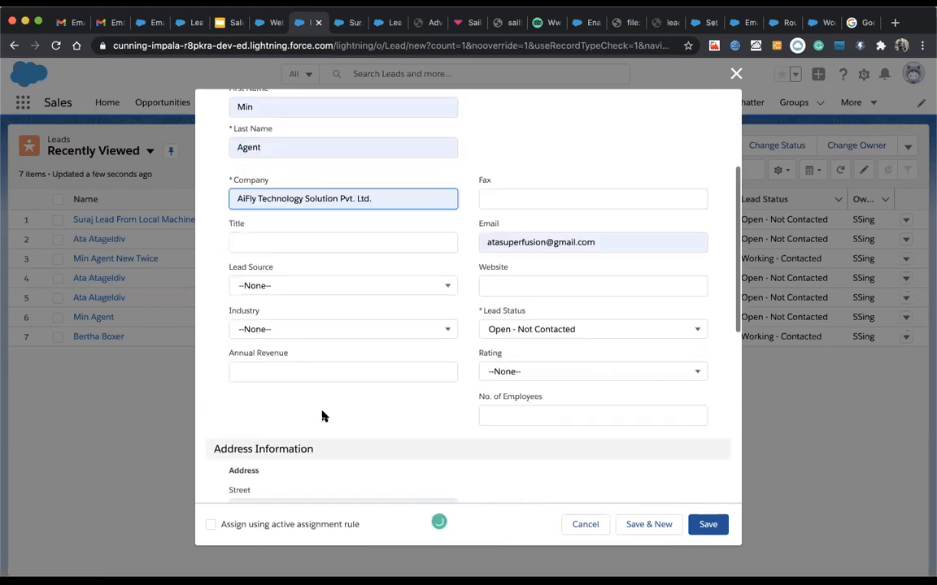
pyautogui.scroll(-10, 322, 416)
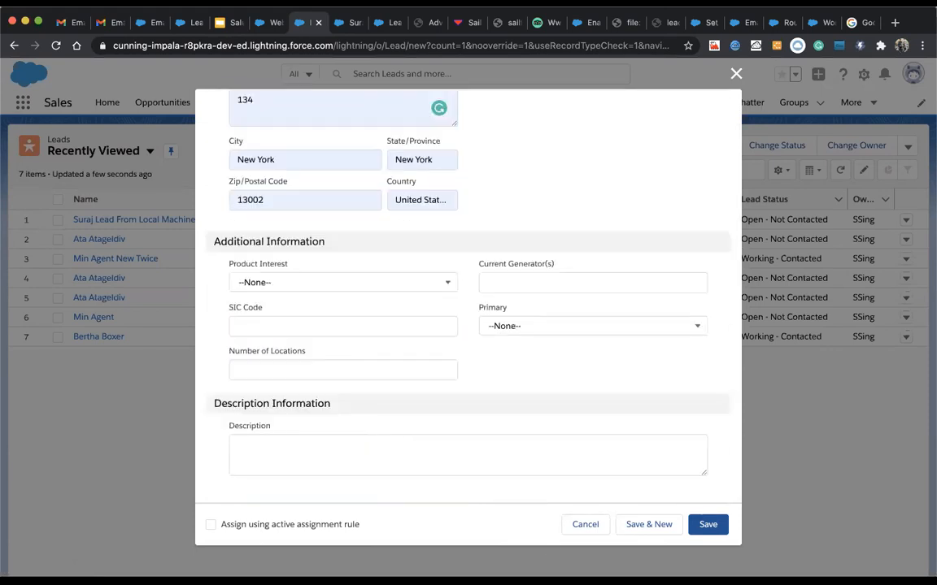
pyautogui.click(709, 526)
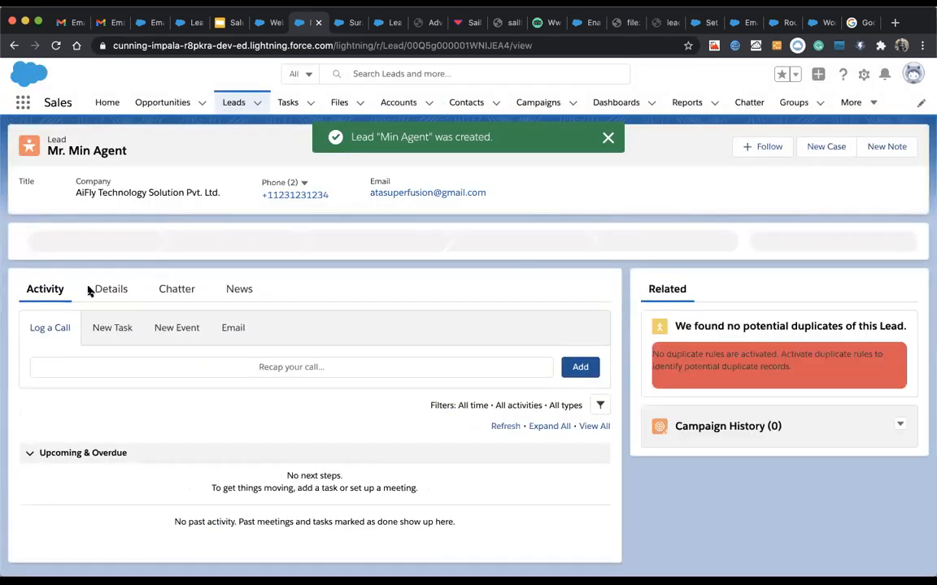
pyautogui.click(118, 300)
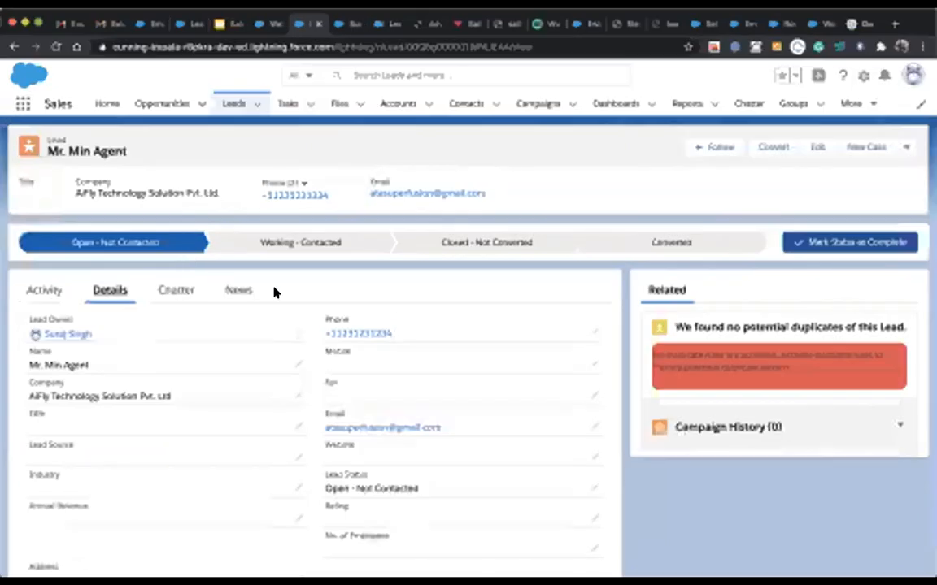
# Step: Browse the open form and help tabs, closing one page, and return to the new lead's record
pyautogui.click(660, 23)
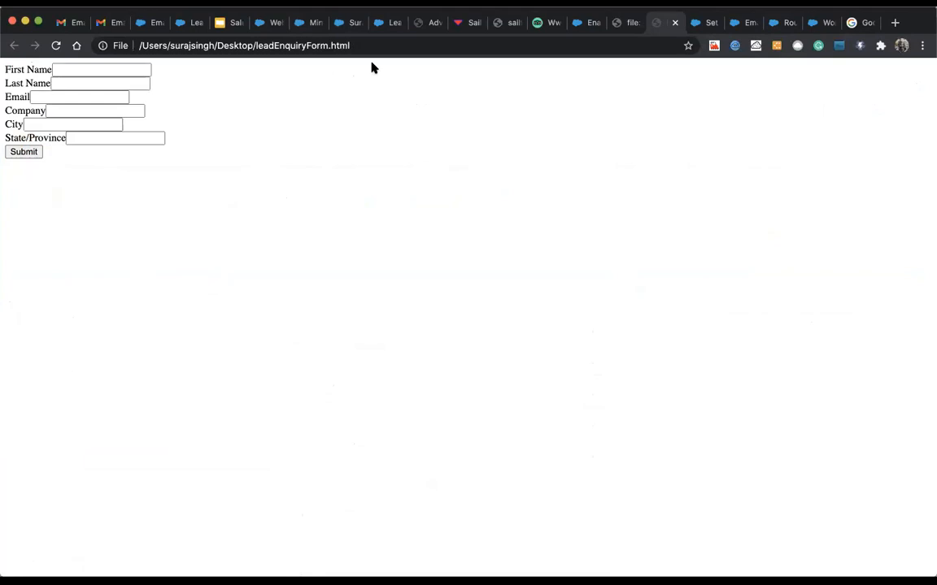
pyautogui.click(111, 70)
pyautogui.press('Down')
pyautogui.click(406, 140)
pyautogui.click(788, 25)
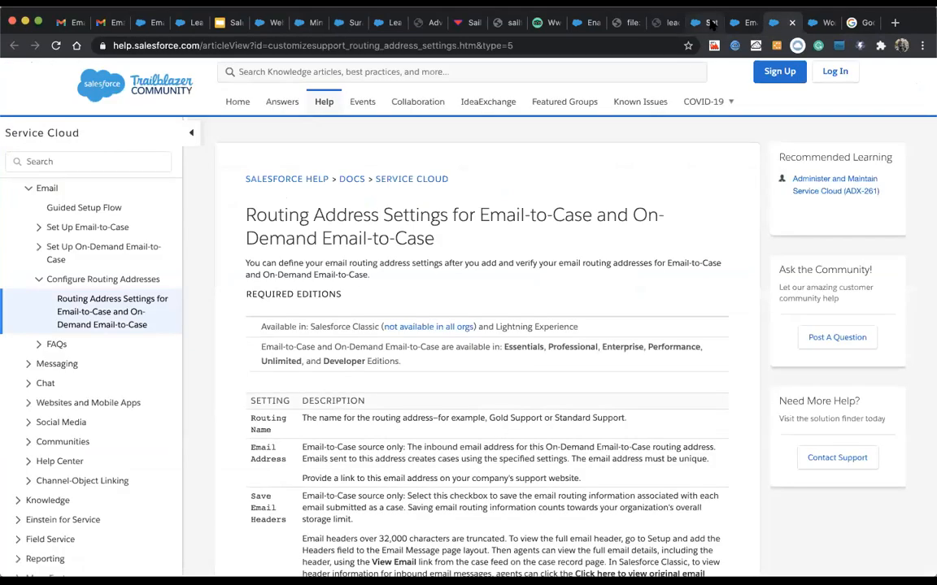
pyautogui.click(693, 26)
pyautogui.click(731, 24)
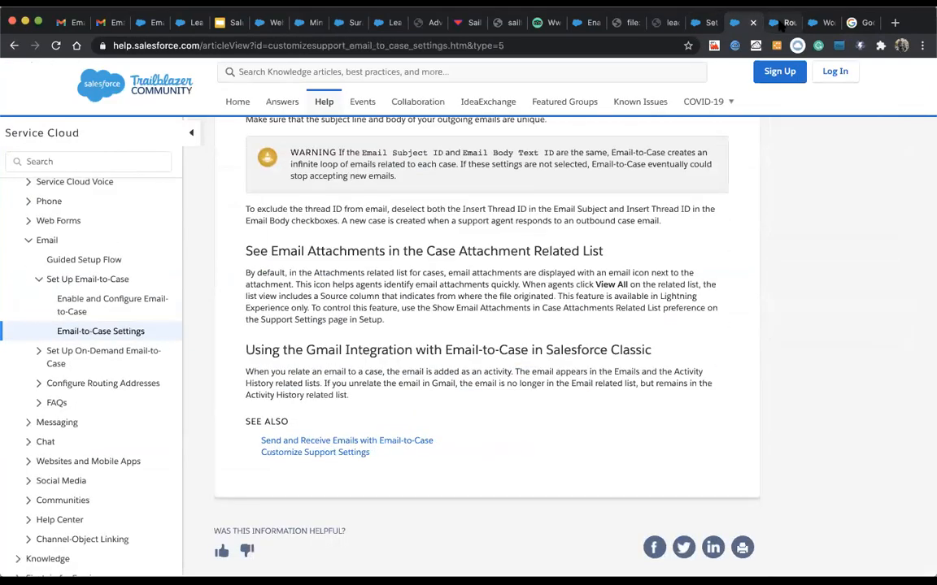
pyautogui.click(779, 24)
pyautogui.click(273, 27)
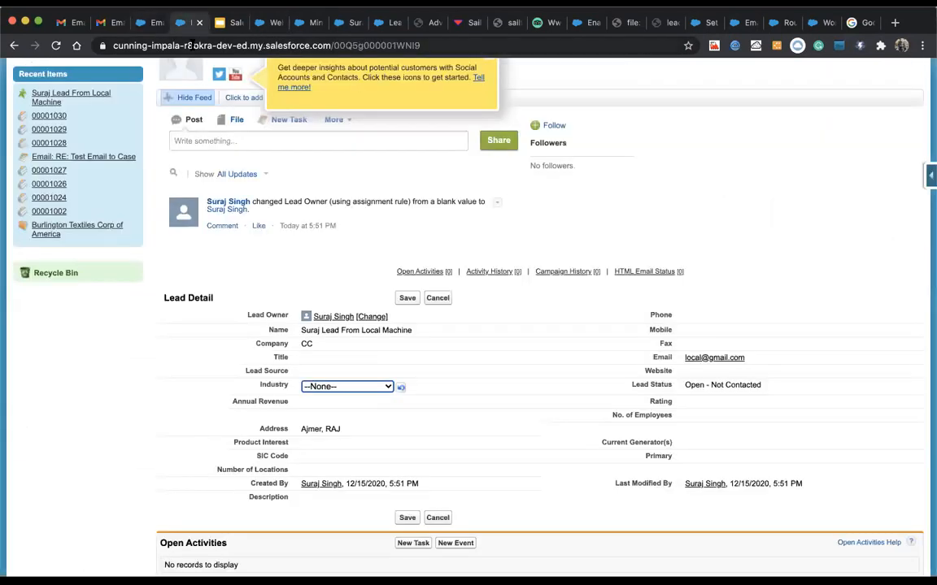
pyautogui.click(200, 23)
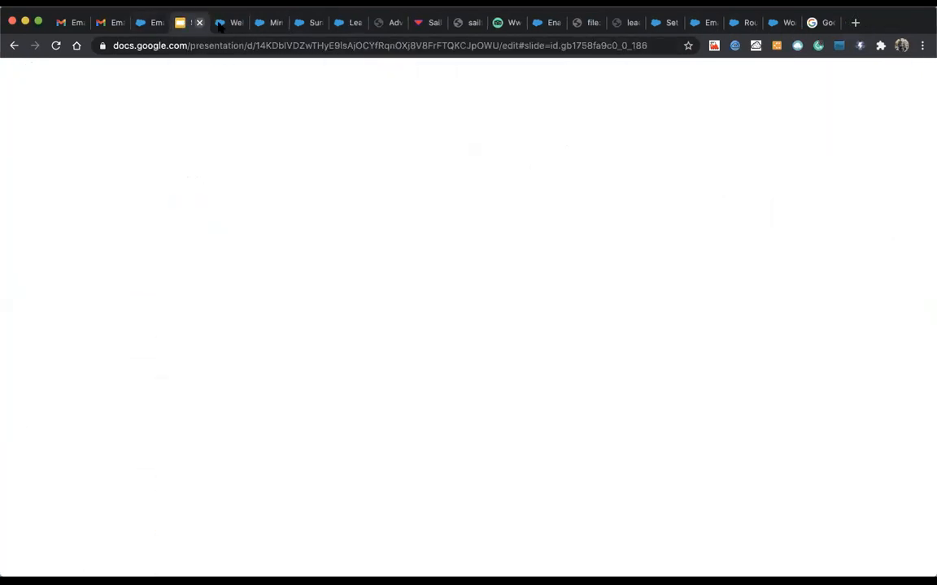
pyautogui.click(219, 24)
pyautogui.click(262, 22)
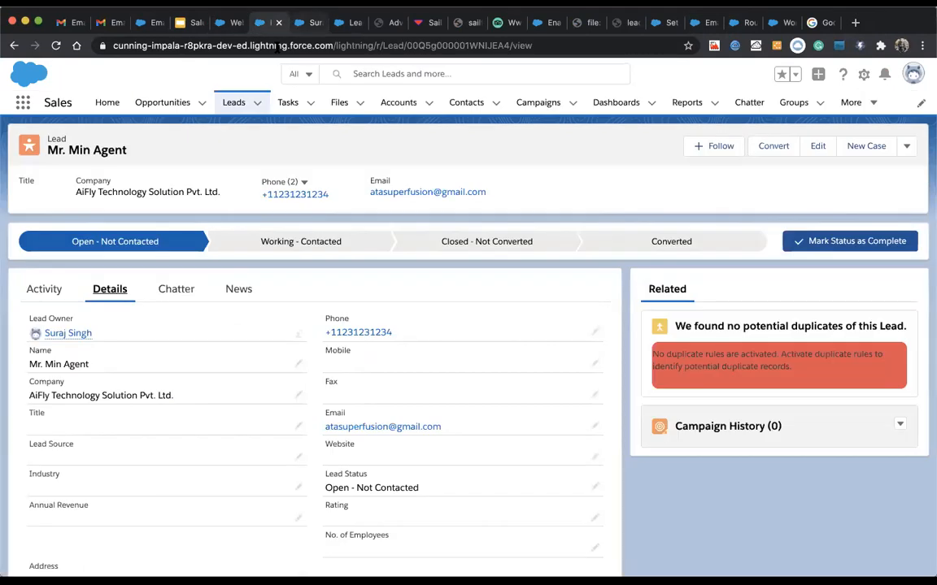
# Step: Open the earlier form-created lead from Recently Viewed and view its details
pyautogui.click(244, 100)
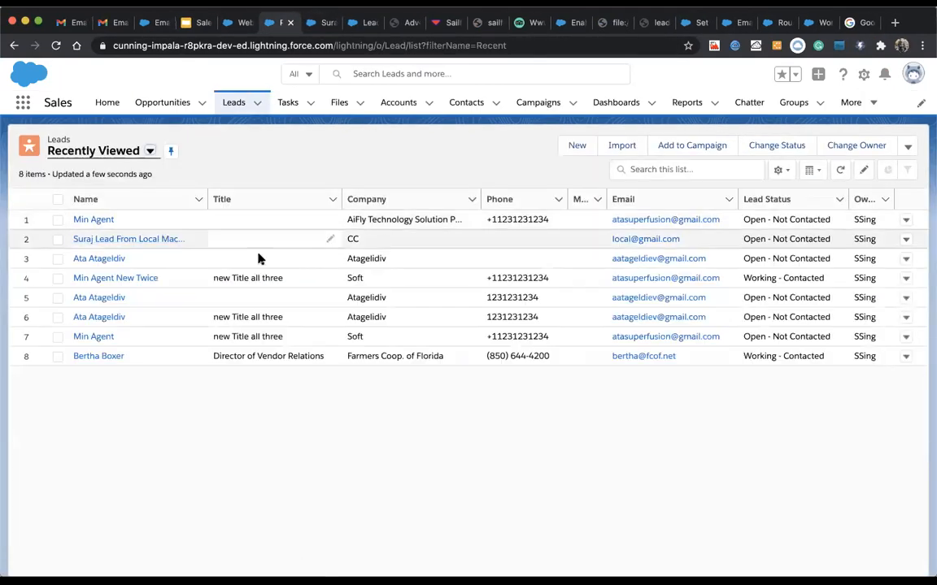
pyautogui.click(90, 150)
pyautogui.click(184, 464)
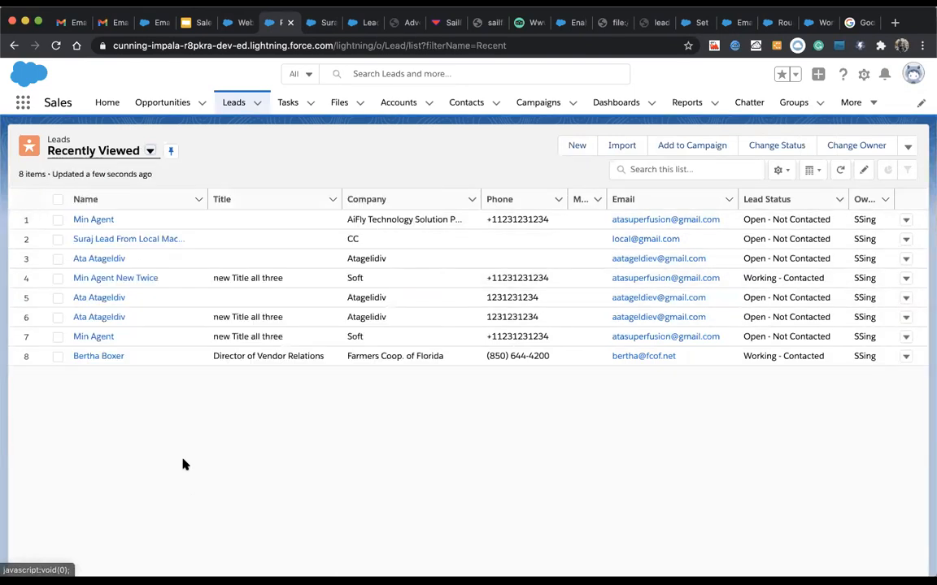
pyautogui.click(116, 240)
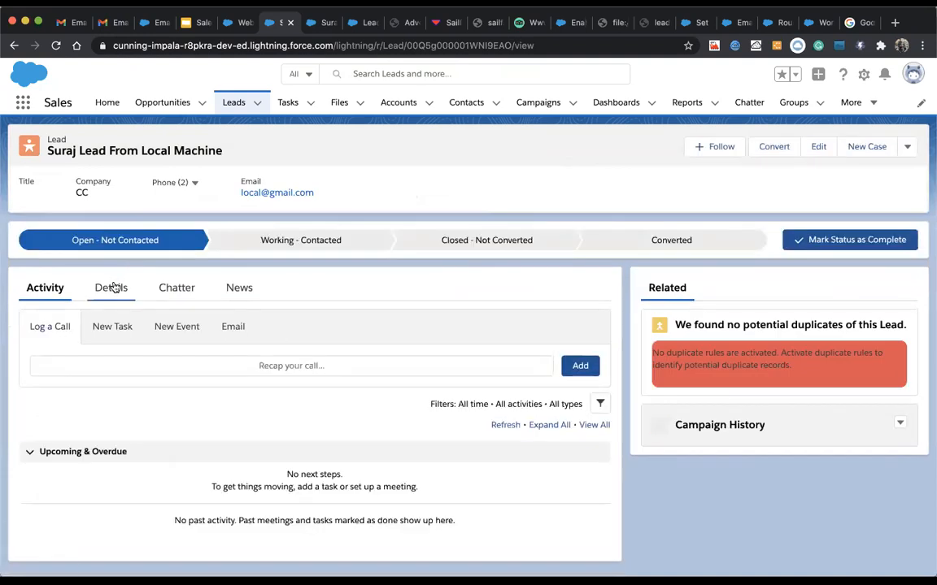
pyautogui.click(109, 289)
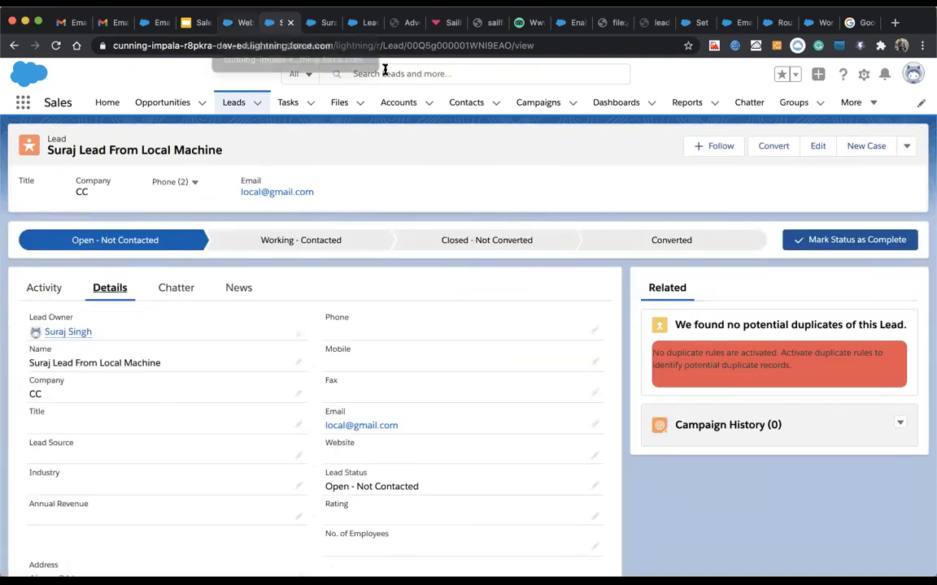
# Step: Go to the Setup tab and search Quick Find for 'web'
pyautogui.click(653, 22)
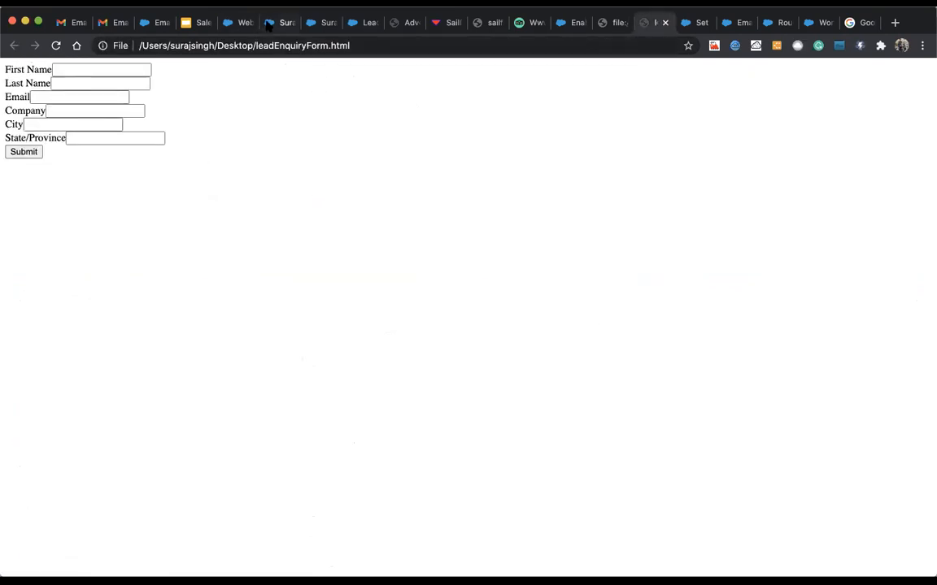
pyautogui.click(157, 22)
pyautogui.click(61, 149)
pyautogui.write('web-to-l')
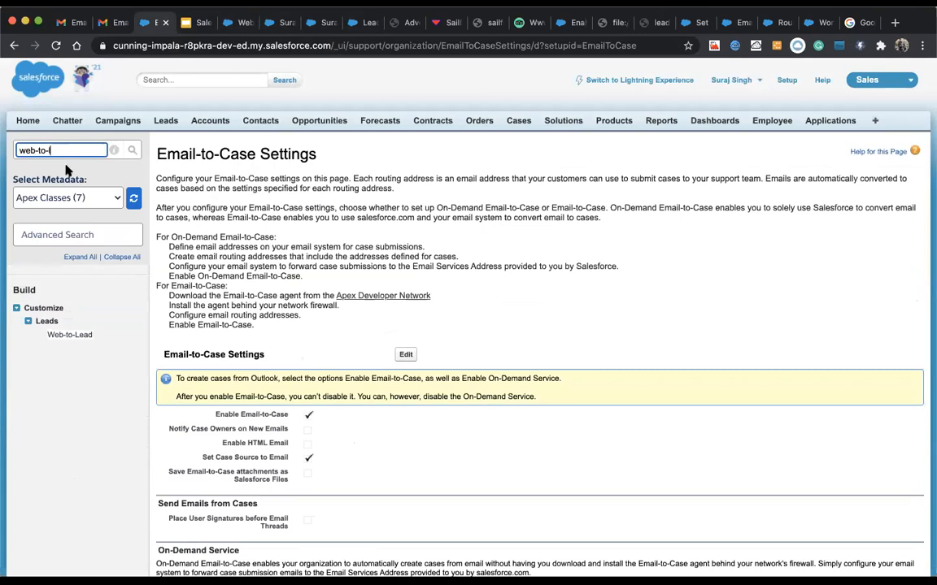
# Step: Start a Web-to-Lead form and add Industry, moved up to follow Company
pyautogui.click(69, 335)
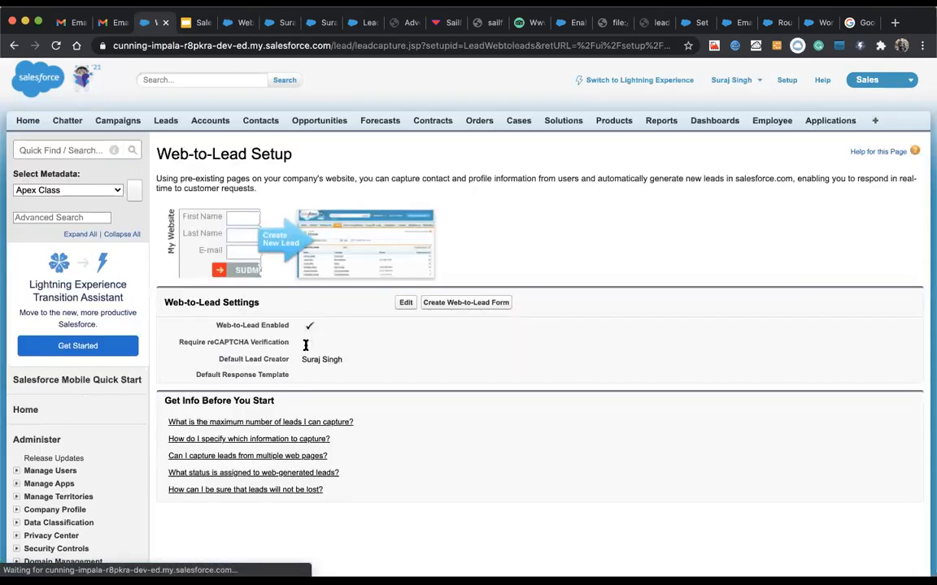
pyautogui.scroll(-1, 357, 337)
pyautogui.click(467, 277)
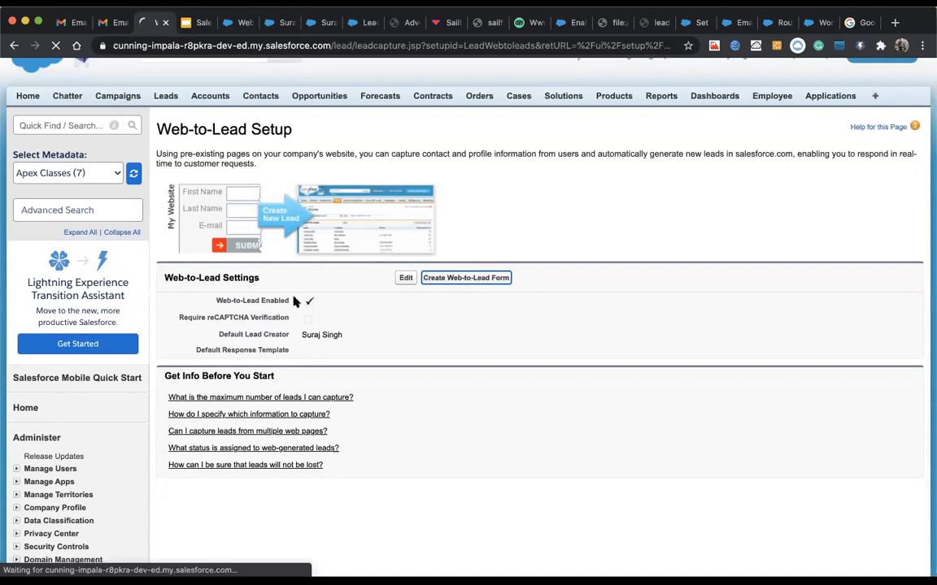
pyautogui.click(210, 310)
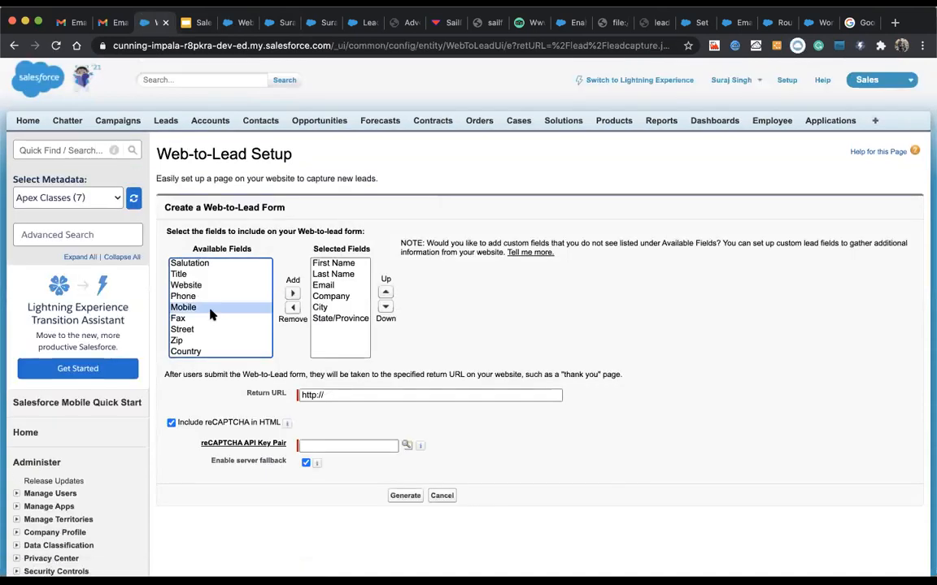
pyautogui.press('i')
pyautogui.click(292, 293)
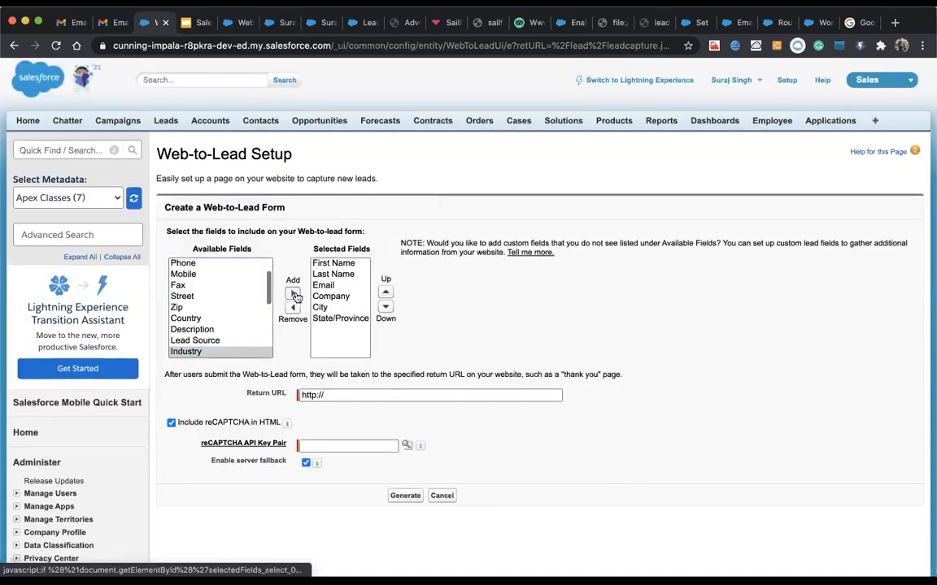
pyautogui.click(386, 293)
pyautogui.click(385, 294)
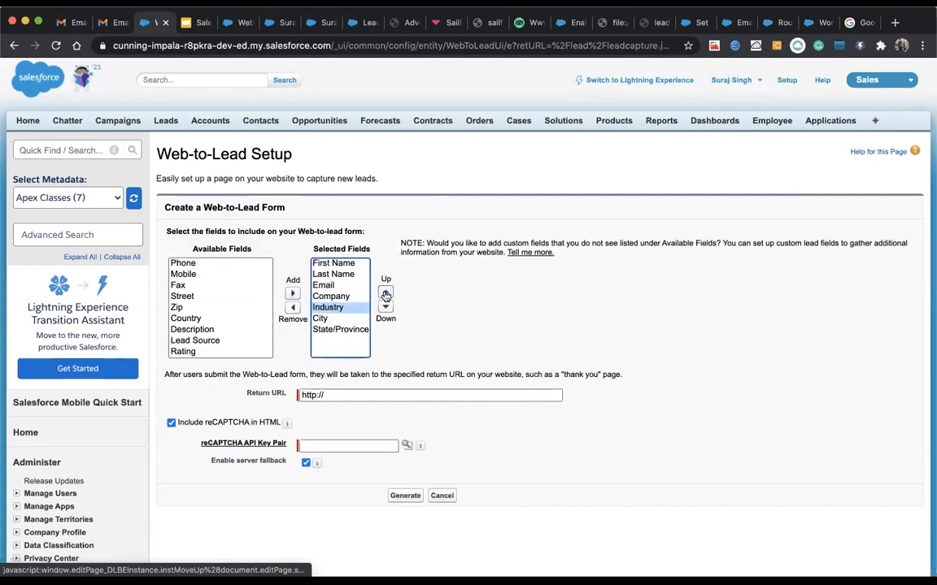
pyautogui.click(338, 395)
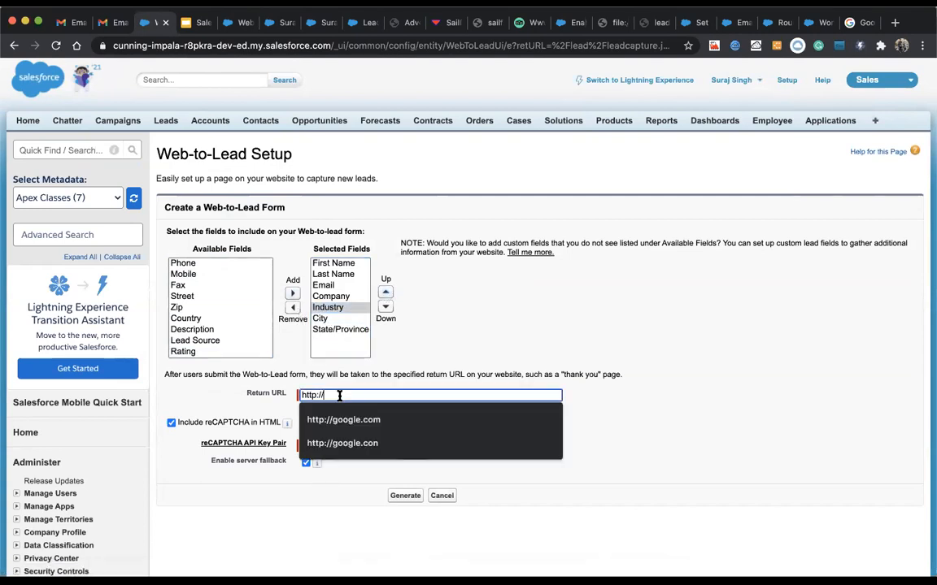
pyautogui.click(338, 419)
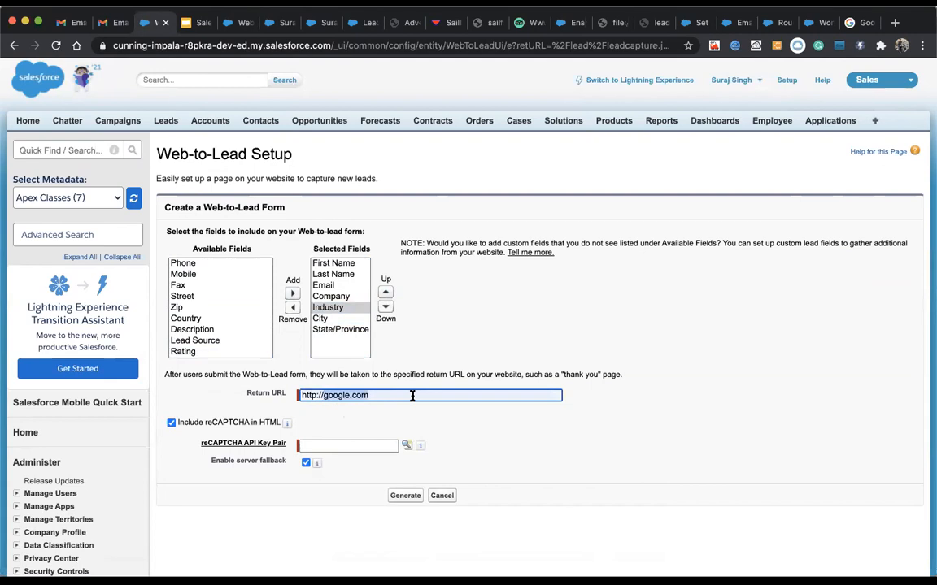
pyautogui.press('BackSpace')
pyautogui.press('BackSpace')
pyautogui.press('BackSpace')
pyautogui.press('BackSpace')
pyautogui.press('BackSpace')
pyautogui.press('BackSpace')
pyautogui.press('BackSpace')
pyautogui.press('BackSpace')
pyautogui.press('BackSpace')
pyautogui.press('BackSpace')
pyautogui.write('aifly.io')
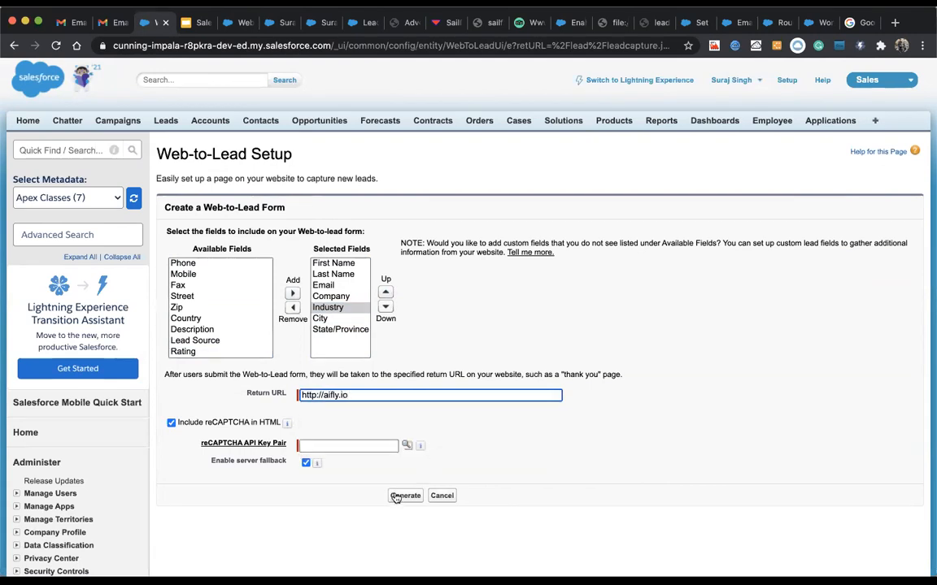
pyautogui.click(405, 495)
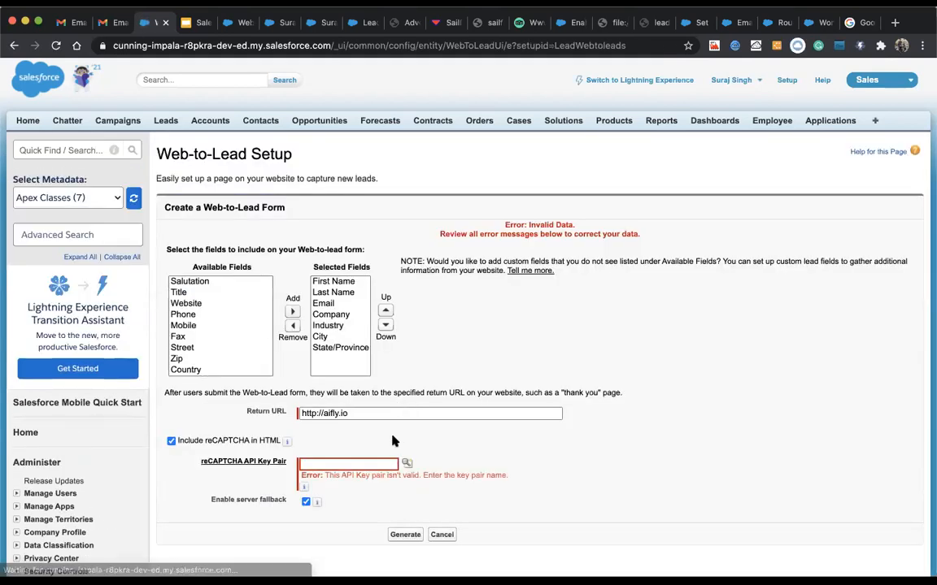
pyautogui.click(171, 442)
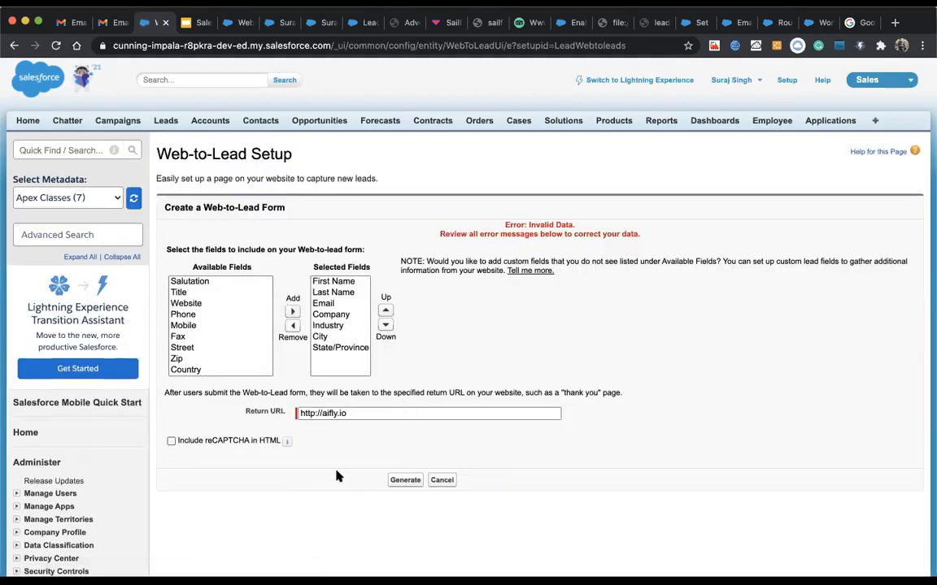
pyautogui.click(404, 479)
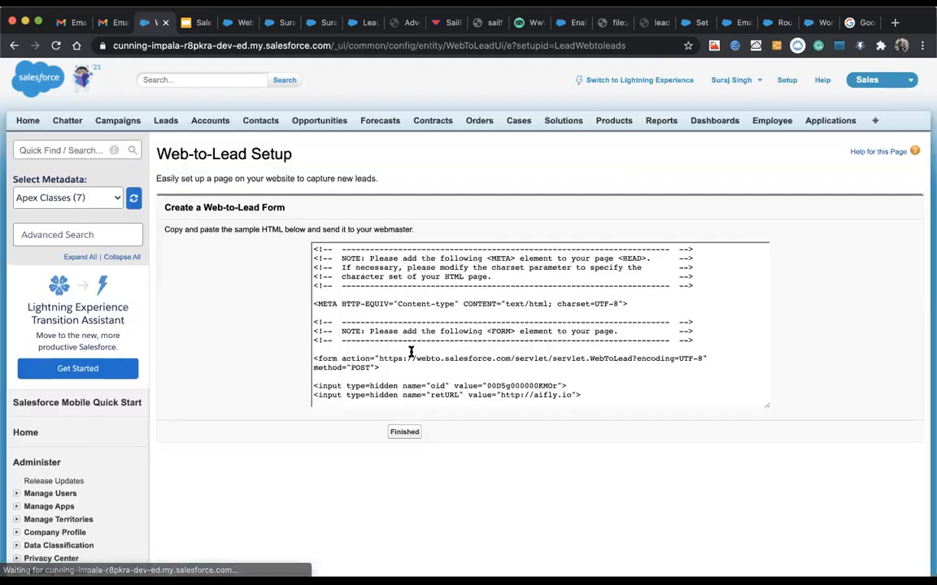
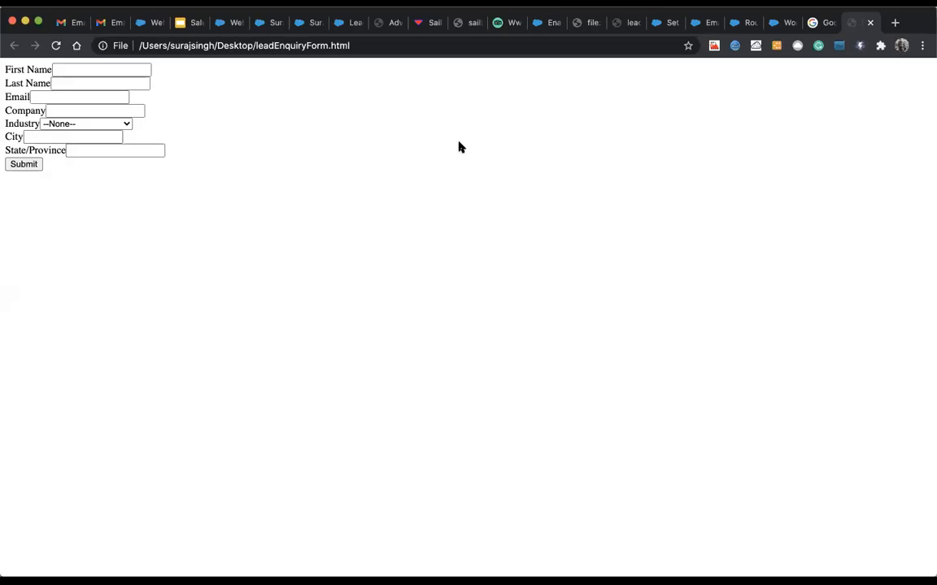
# Step: Fill in the test lead's first name 'Test' and last name on the enquiry form
pyautogui.click(66, 124)
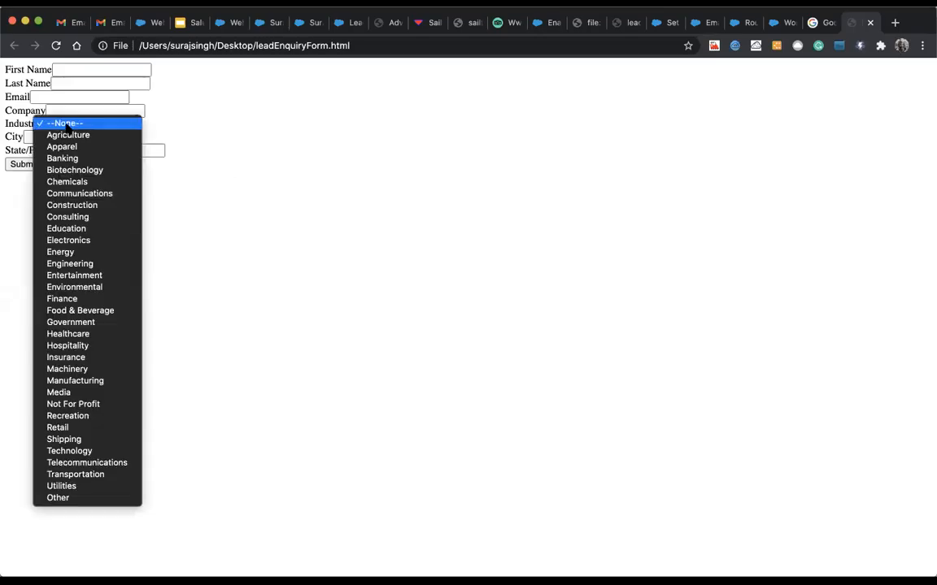
pyautogui.click(143, 100)
pyautogui.click(111, 71)
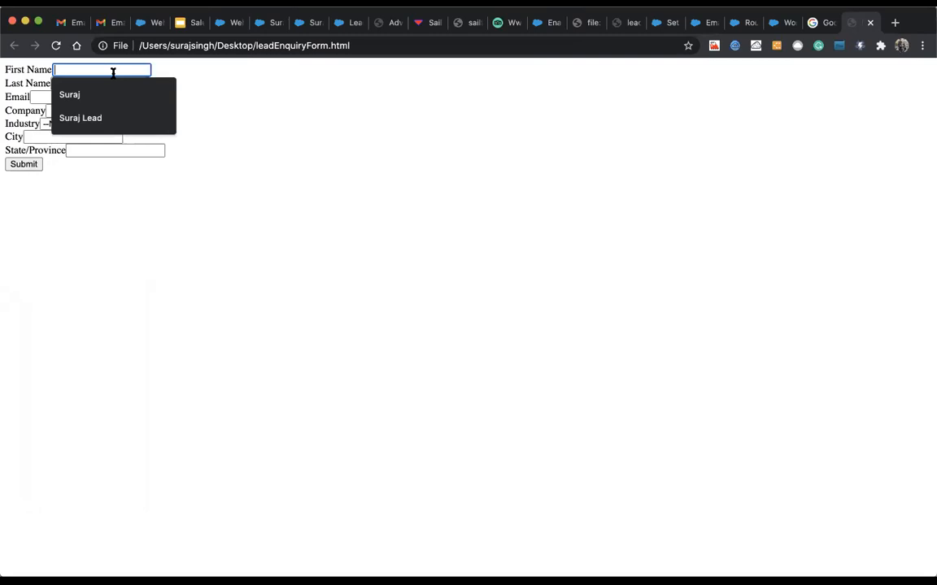
pyautogui.click(88, 119)
pyautogui.click(83, 83)
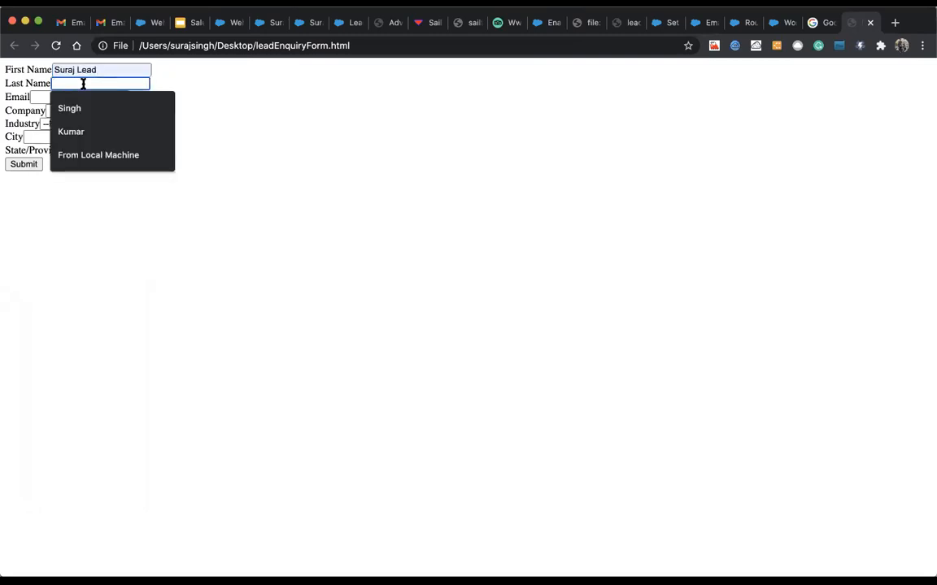
pyautogui.click(79, 69)
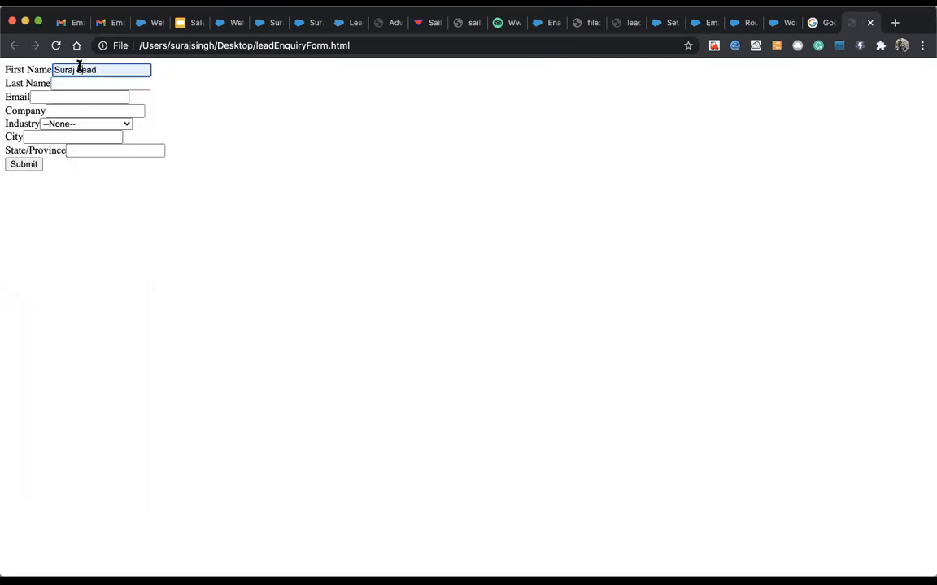
pyautogui.press('BackSpace')
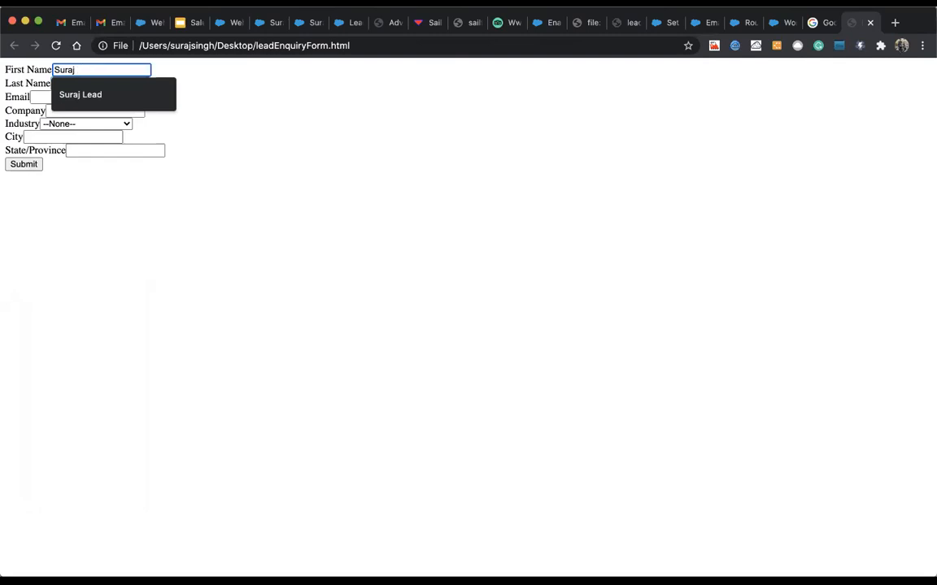
pyautogui.write('Test')
pyautogui.click(111, 82)
pyautogui.write('Te')
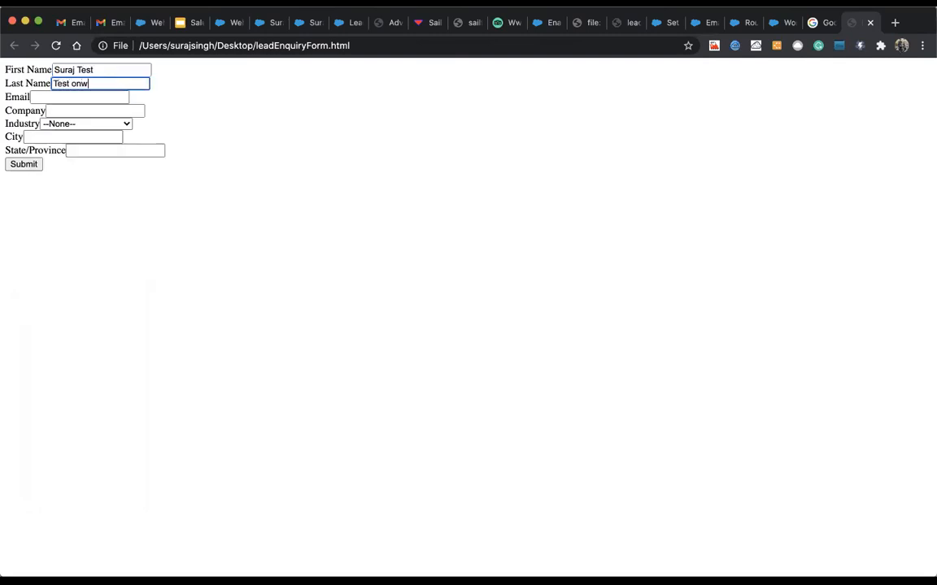
# Step: Fill the saved email address and company Aifly Technology Solutions
pyautogui.click(67, 98)
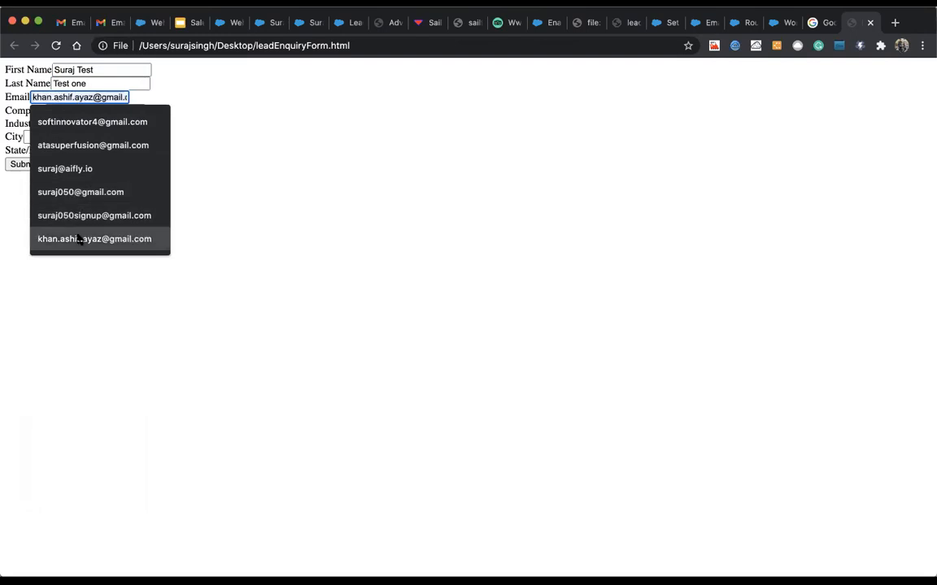
pyautogui.click(79, 238)
pyautogui.click(73, 111)
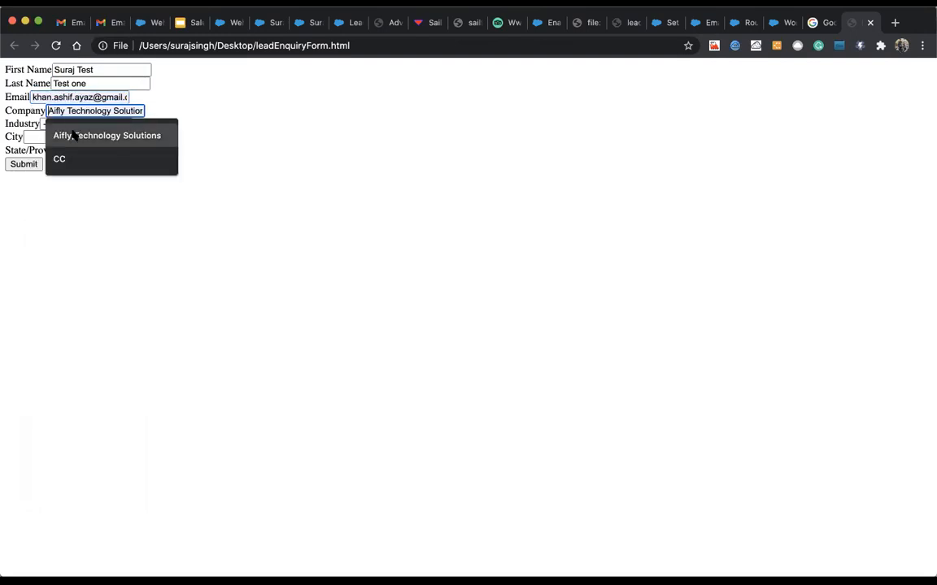
pyautogui.click(67, 135)
# Step: Set industry Agriculture, city Ajmer and state RAJ, then submit the form
pyautogui.click(62, 124)
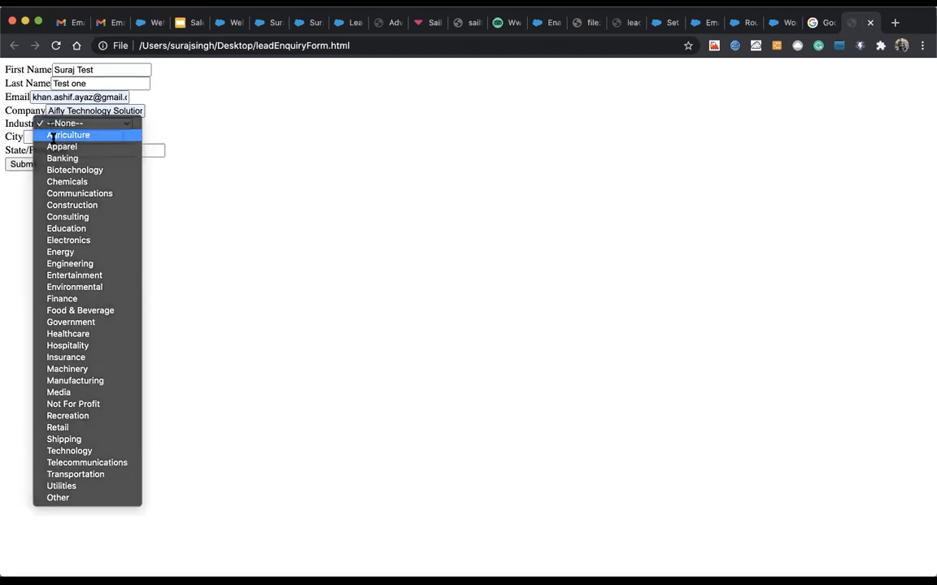
pyautogui.click(59, 135)
pyautogui.click(59, 136)
pyautogui.click(73, 159)
pyautogui.click(77, 152)
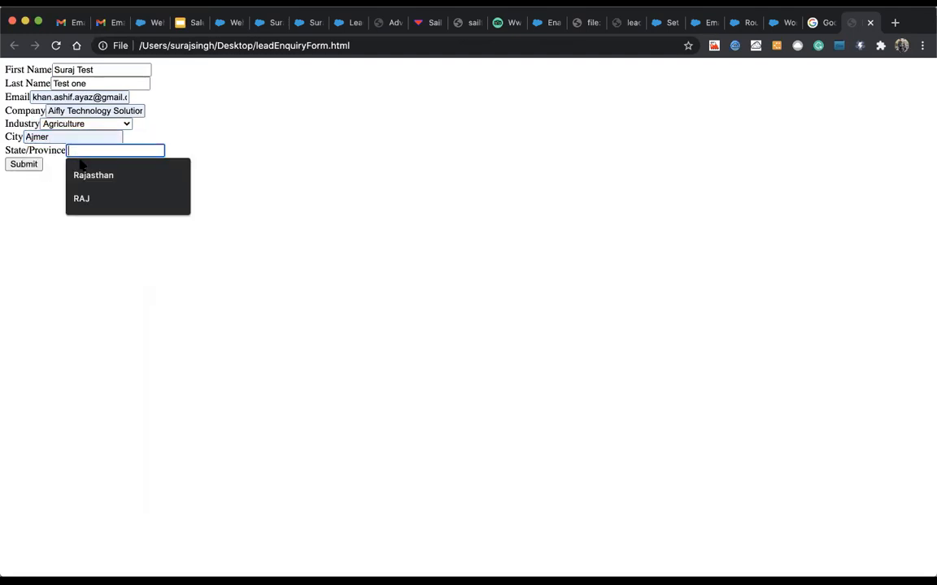
pyautogui.click(77, 199)
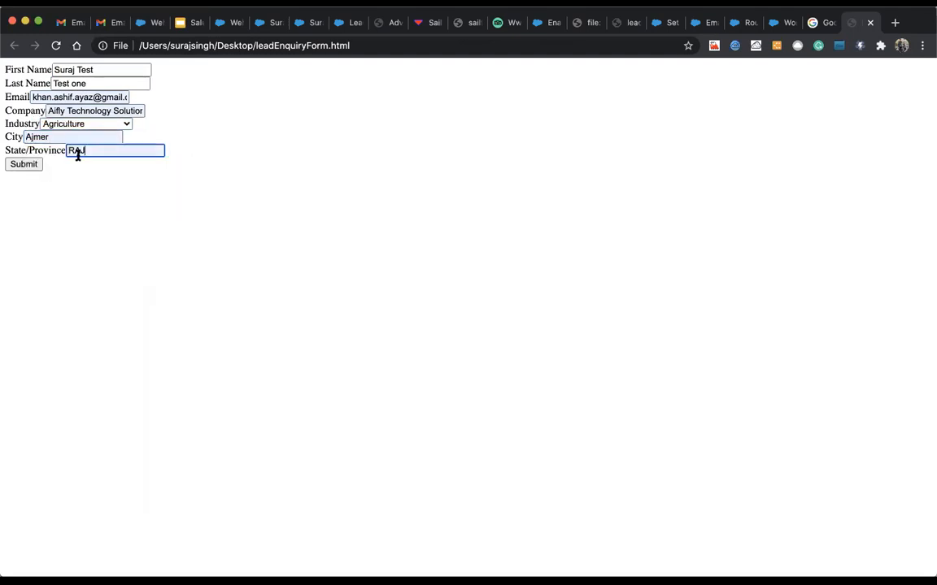
pyautogui.click(24, 165)
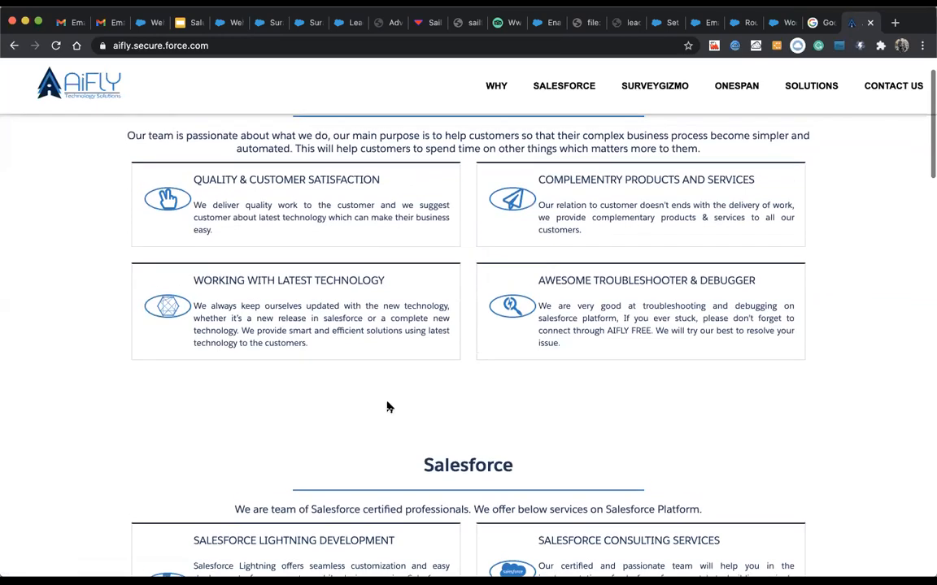
# Step: Show the All Open Leads list view in Salesforce and pin it
pyautogui.click(224, 23)
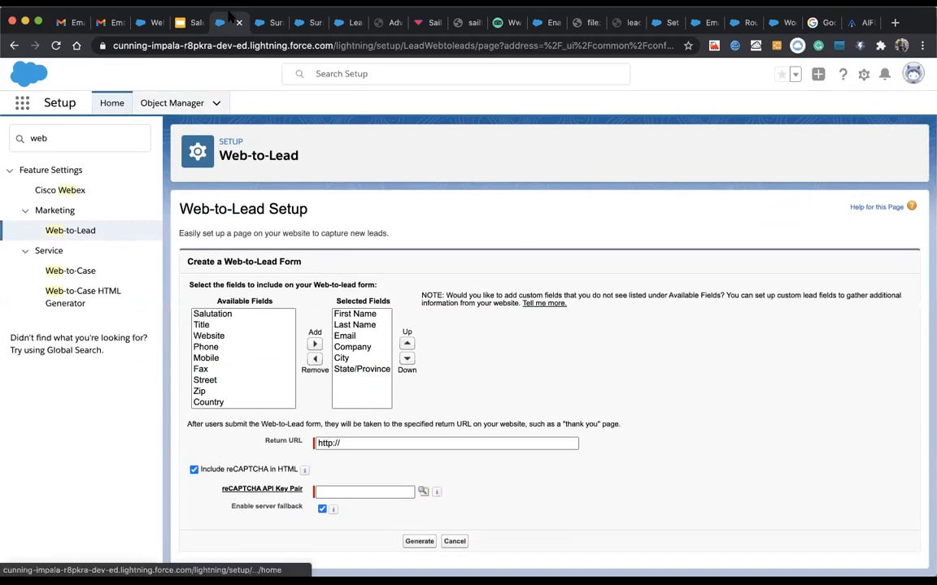
pyautogui.click(262, 23)
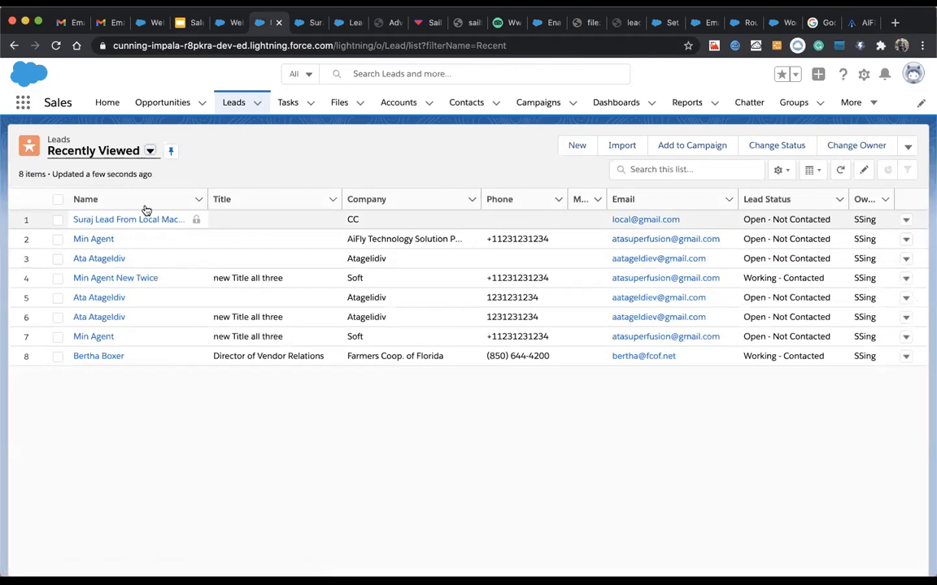
pyautogui.click(96, 149)
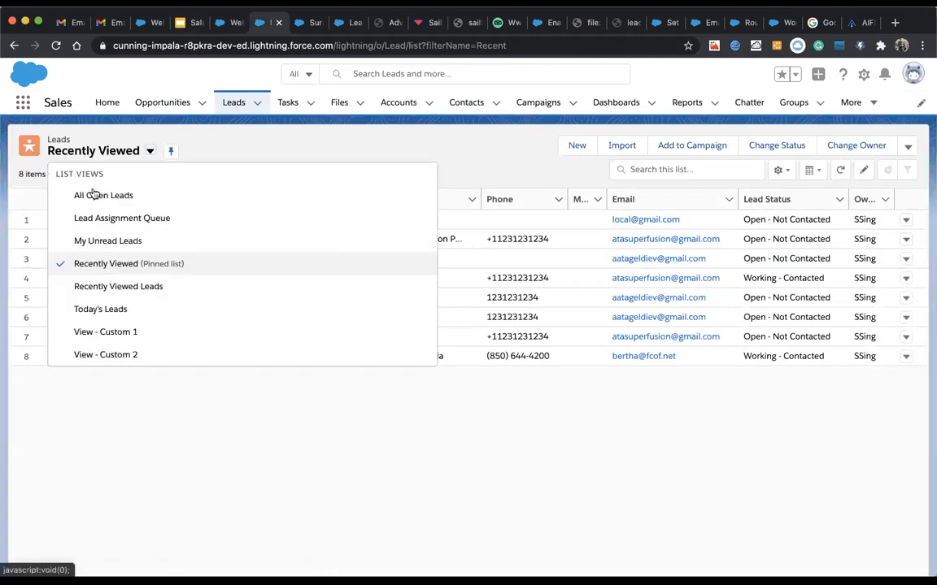
pyautogui.click(92, 195)
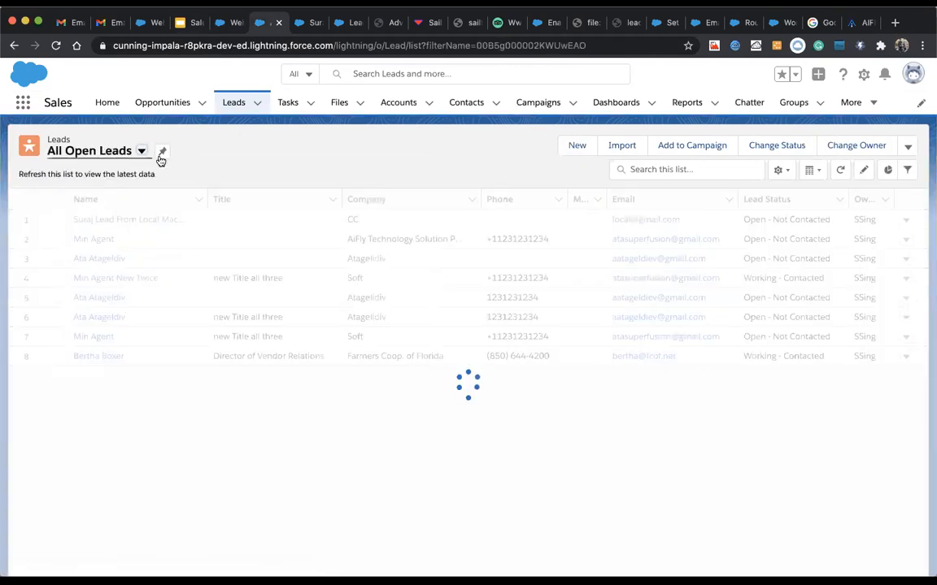
pyautogui.click(162, 153)
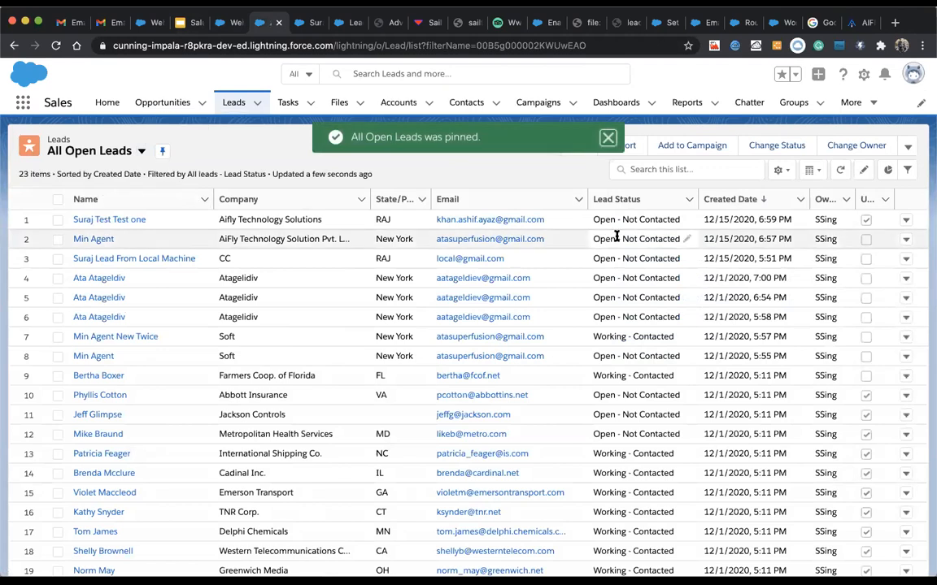
# Step: Check the new test lead's details, then go back to the enquiry form
pyautogui.click(128, 219)
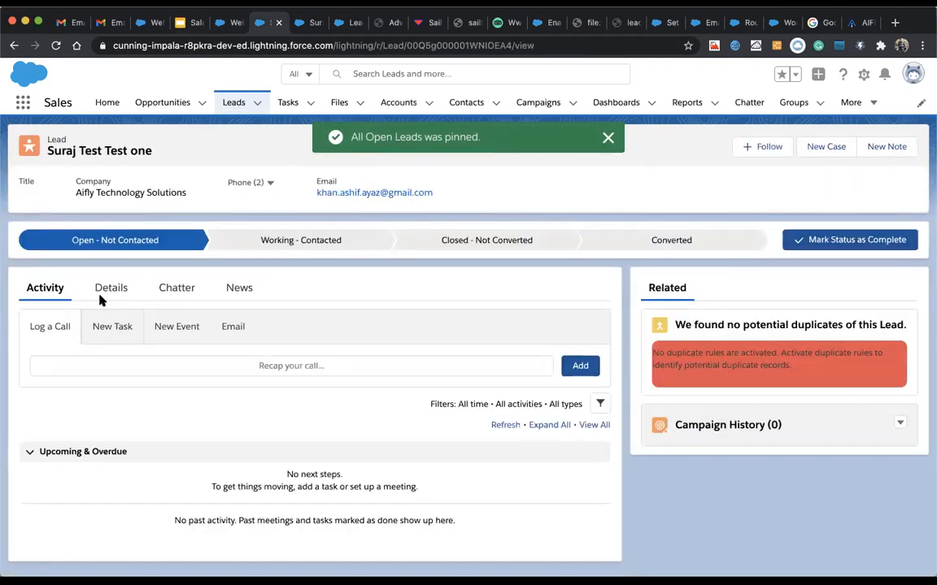
pyautogui.click(102, 295)
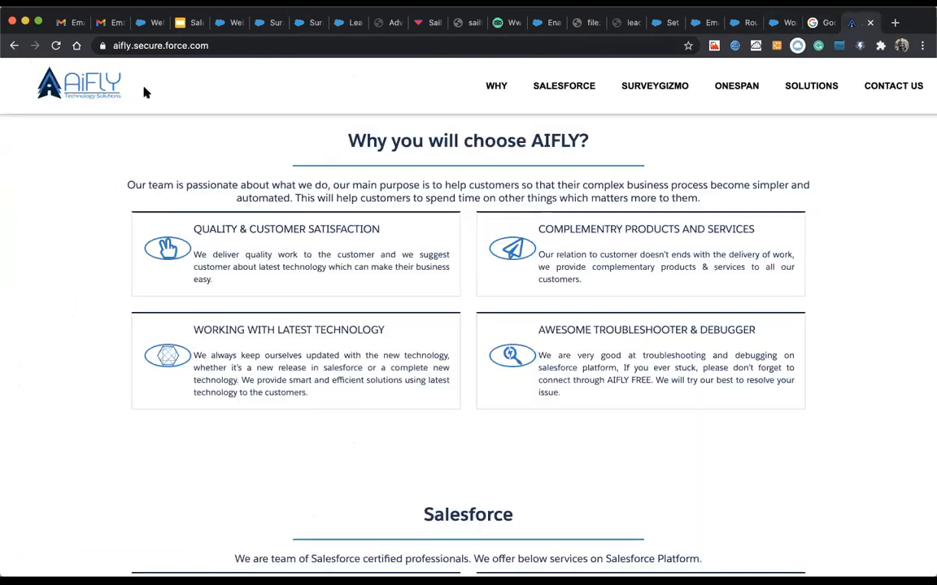
pyautogui.click(852, 22)
pyautogui.click(13, 46)
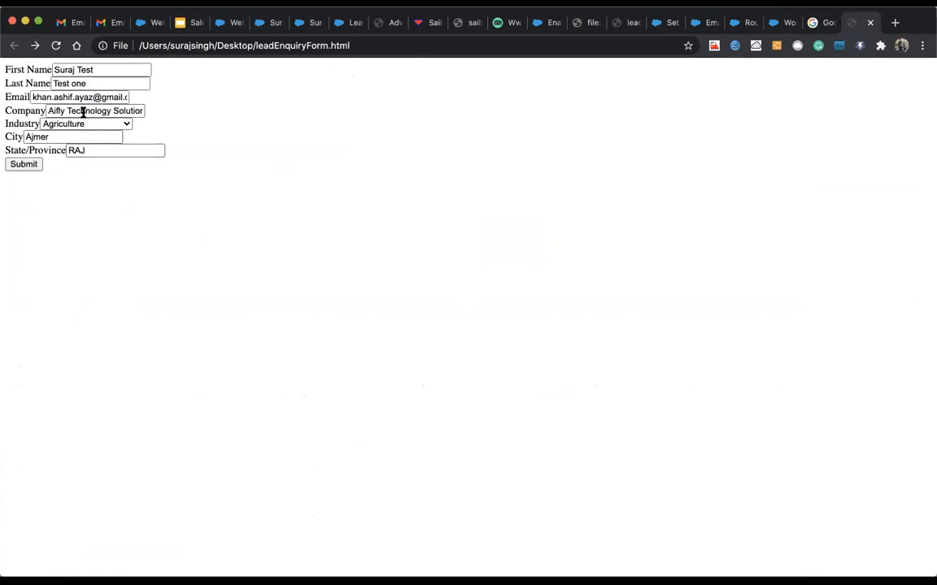
# Step: Resubmit the form with industry Consulting and last name Test two, then return to Salesforce
pyautogui.click(81, 127)
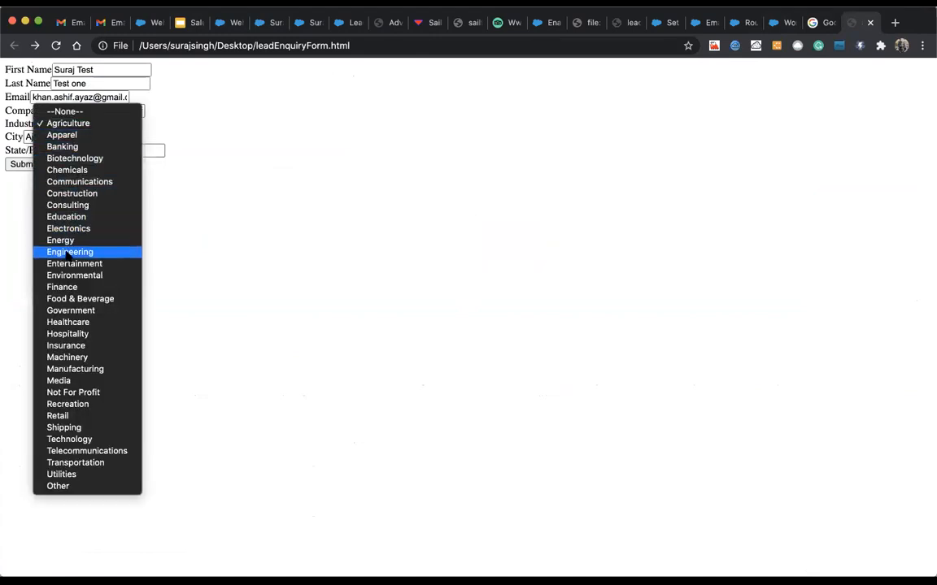
pyautogui.click(65, 204)
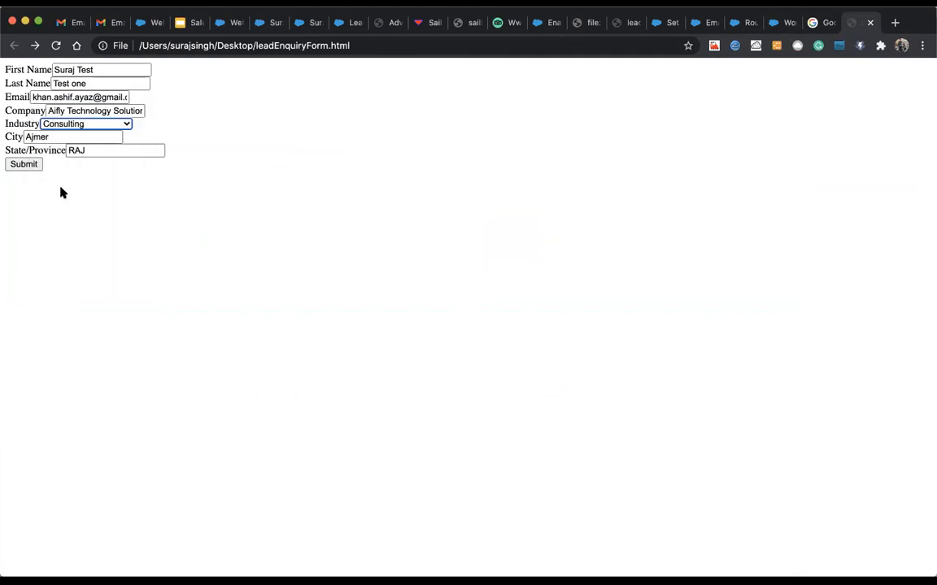
pyautogui.click(76, 82)
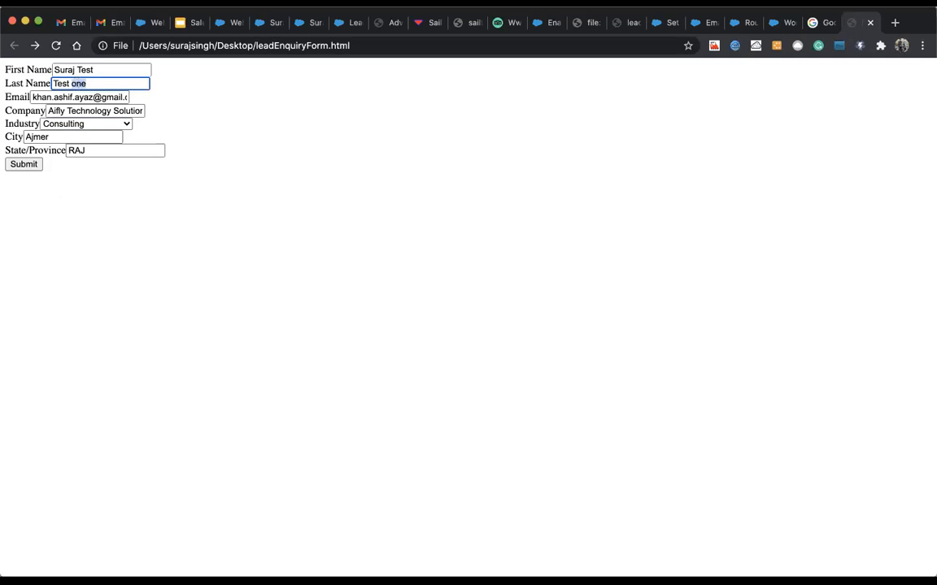
pyautogui.click(24, 164)
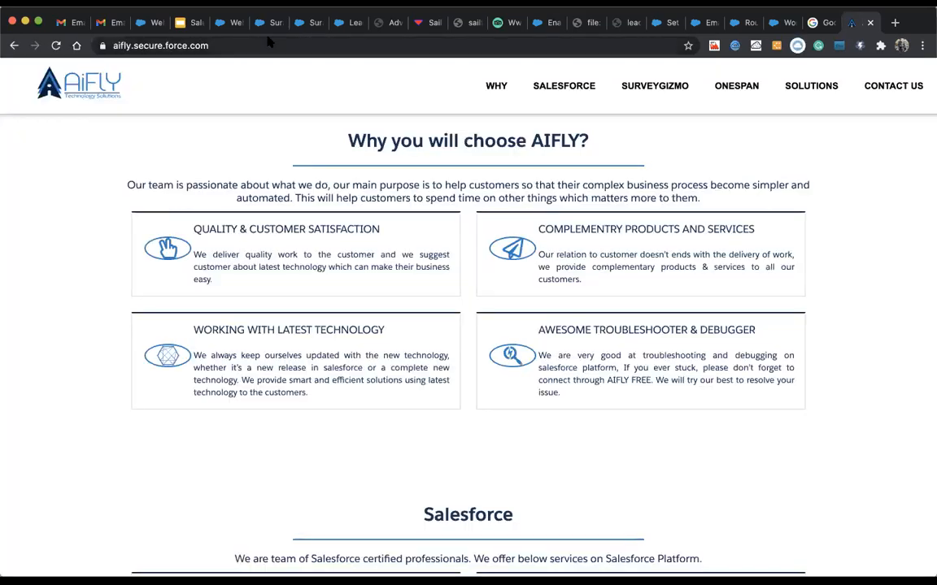
pyautogui.click(271, 26)
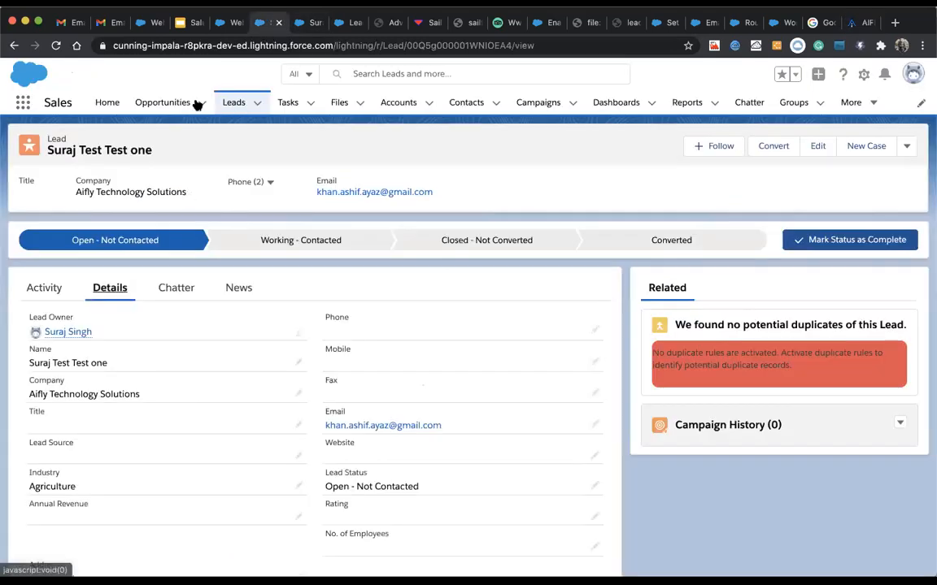
# Step: Review the newest test lead's details, then move to the Lead Fields & Relationships tab
pyautogui.click(229, 118)
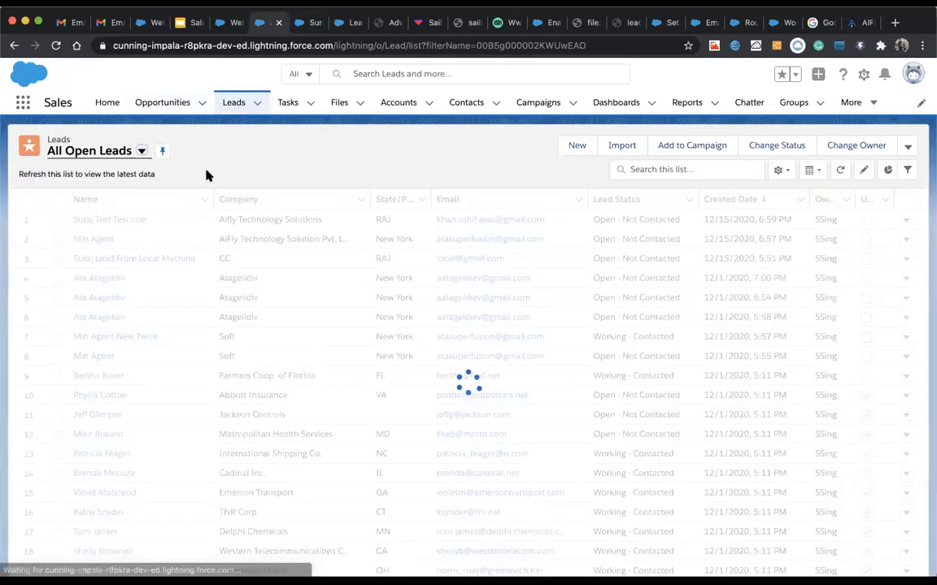
pyautogui.click(124, 221)
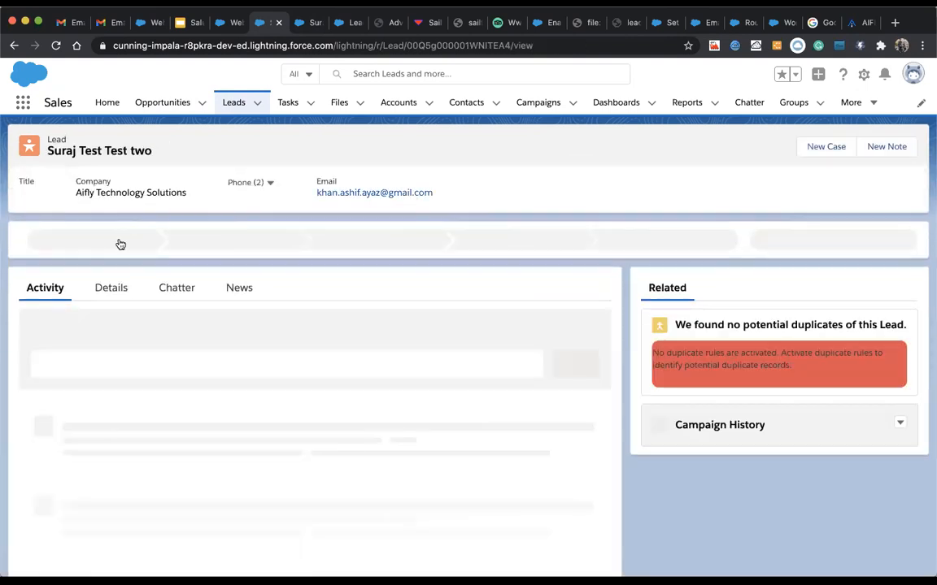
pyautogui.click(106, 290)
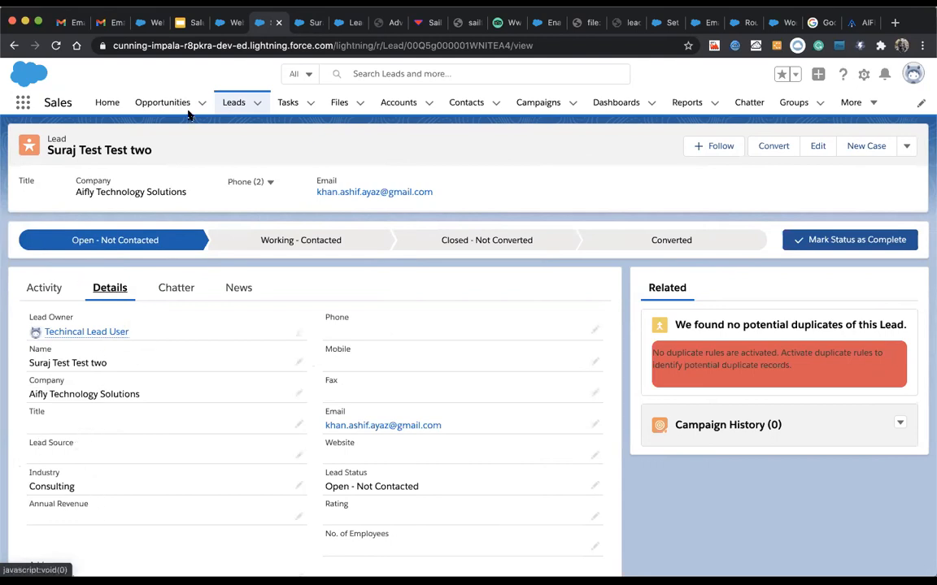
pyautogui.hotkey('ctrl', 'Tab')
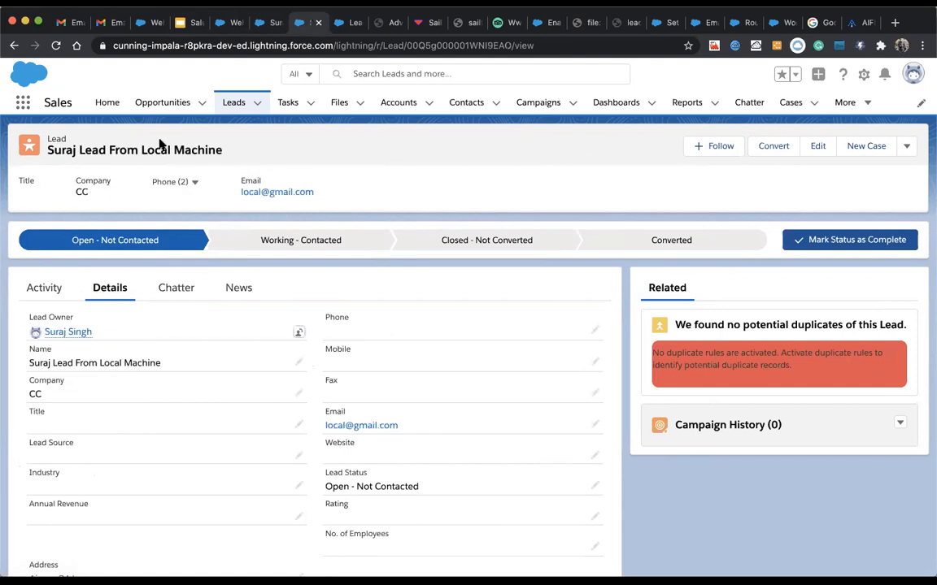
pyautogui.hotkey('ctrl', 'Tab')
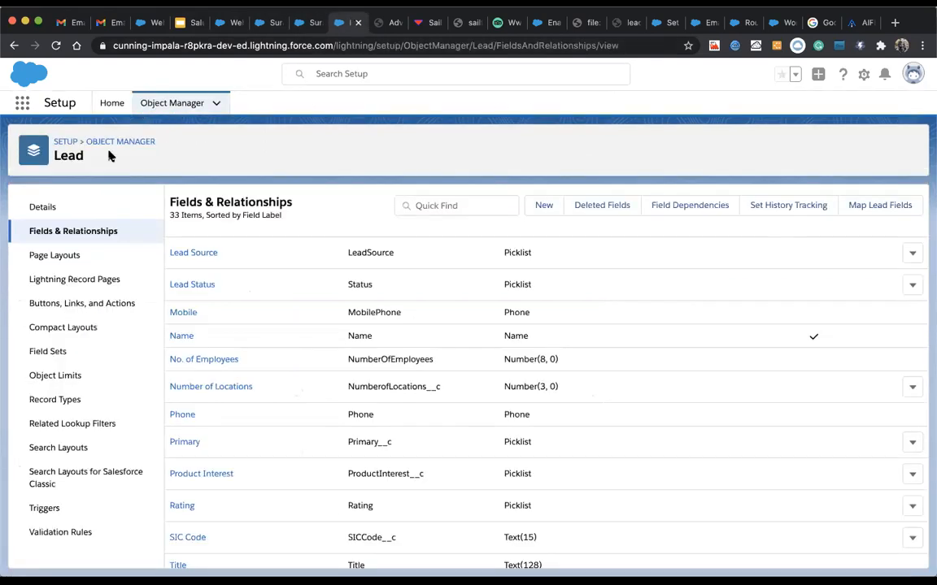
# Step: Search Setup for 'assign' and open New Sales Assignment Rule from Lead Assignment Rules
pyautogui.click(235, 24)
pyautogui.click(94, 145)
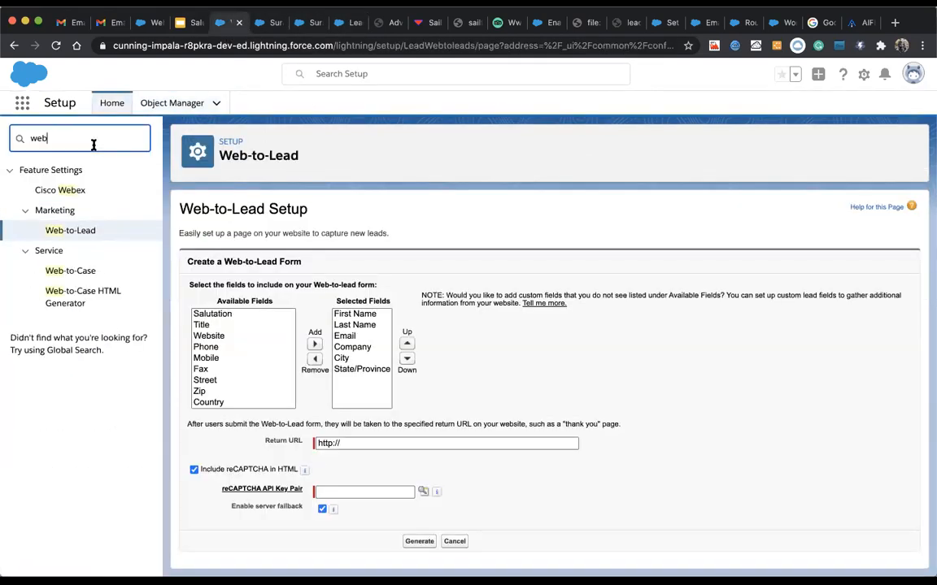
pyautogui.press('super+a')
pyautogui.write('a')
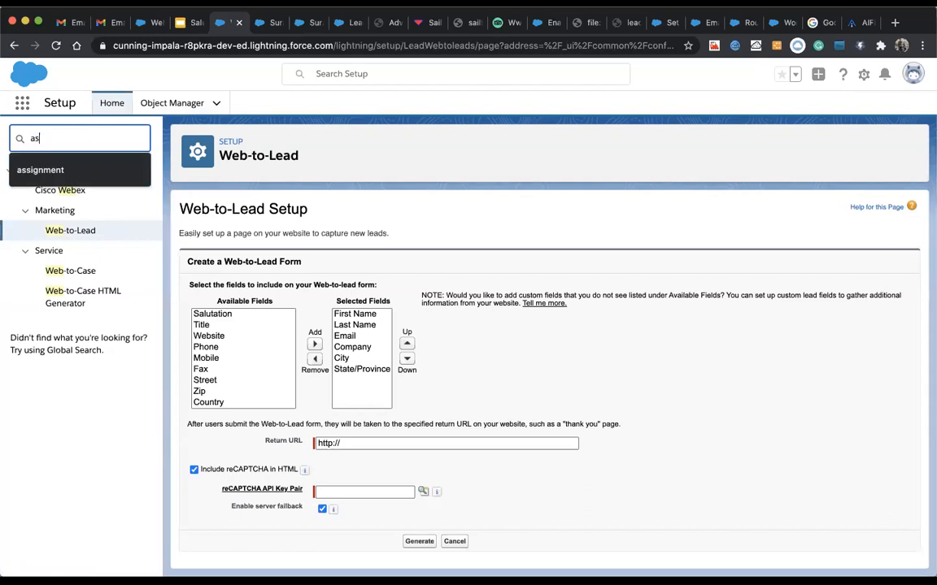
pyautogui.write('ssign')
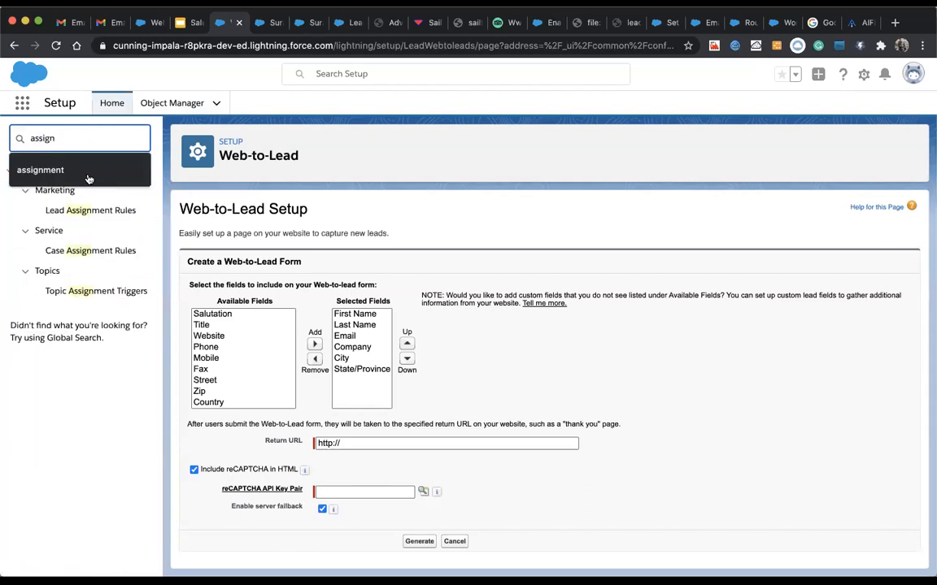
pyautogui.click(76, 209)
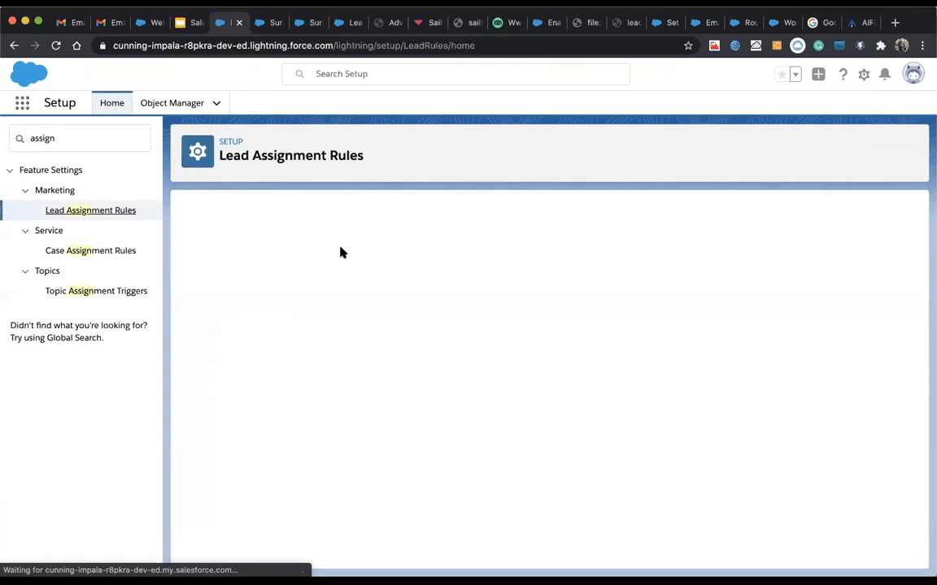
pyautogui.click(305, 317)
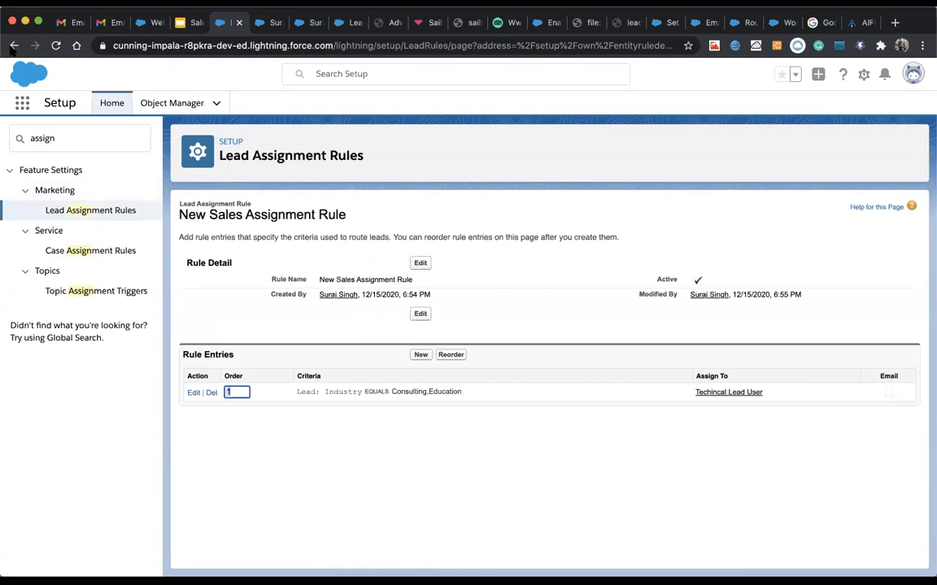
pyautogui.click(114, 104)
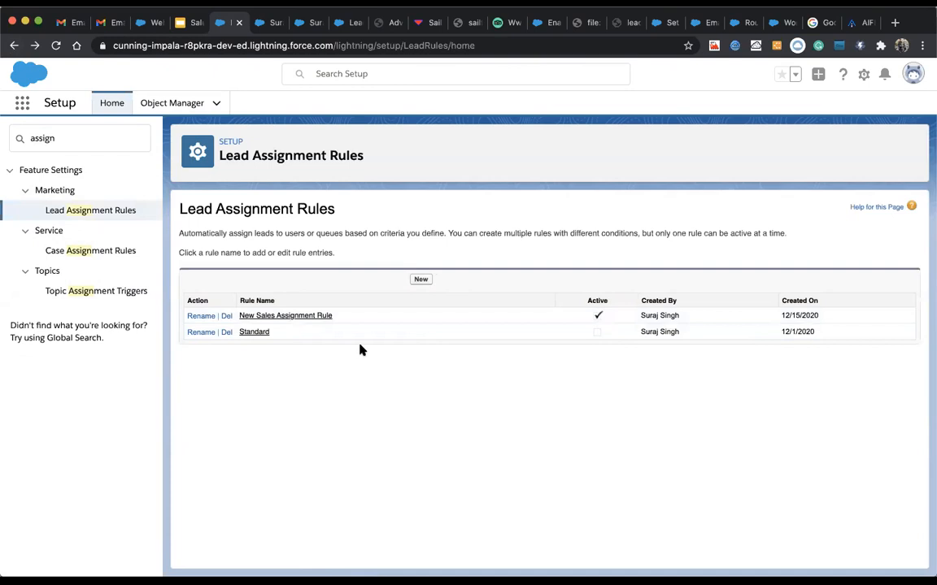
pyautogui.click(324, 316)
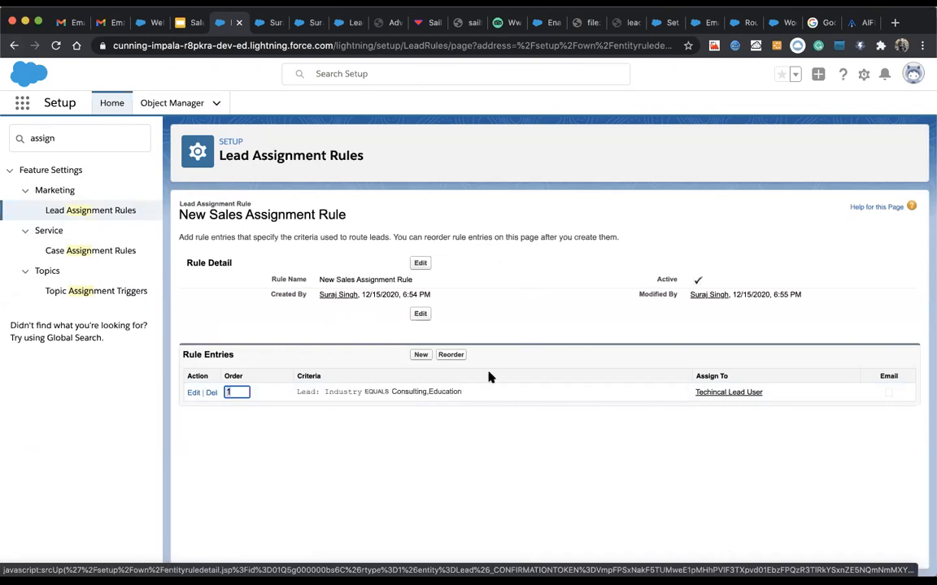
# Step: Start rule entry 2 with criterion Lead: Industry equals Agriculture, Apparel
pyautogui.click(420, 356)
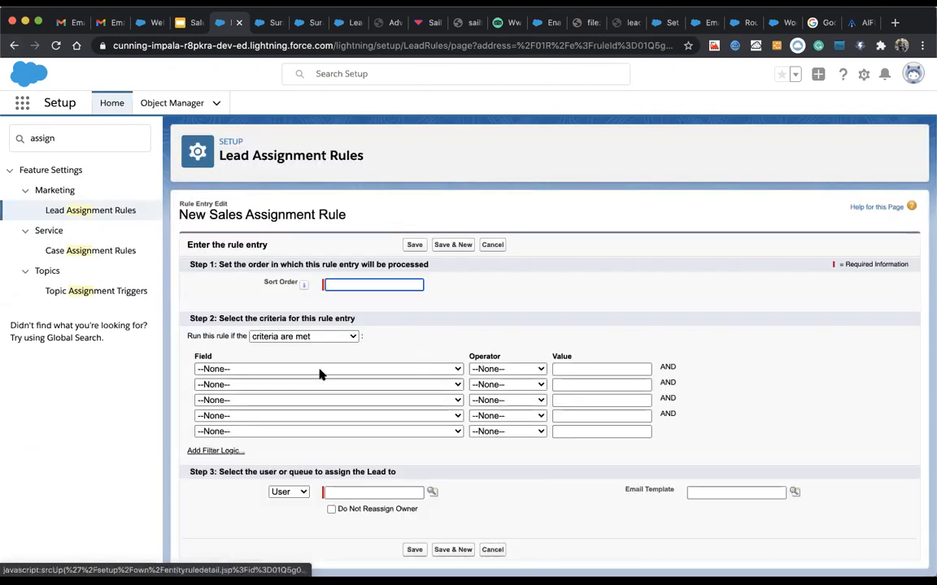
pyautogui.click(352, 284)
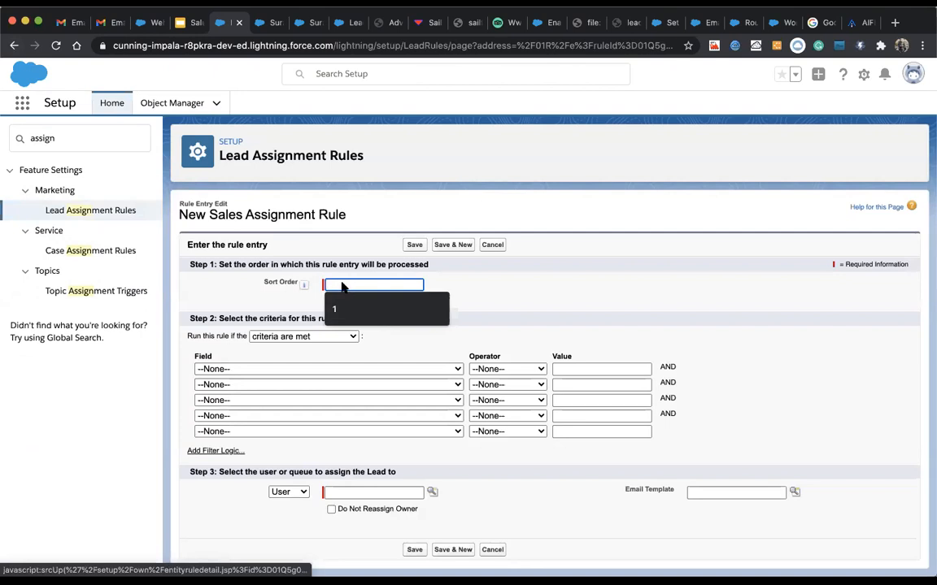
pyautogui.write('2')
pyautogui.click(310, 367)
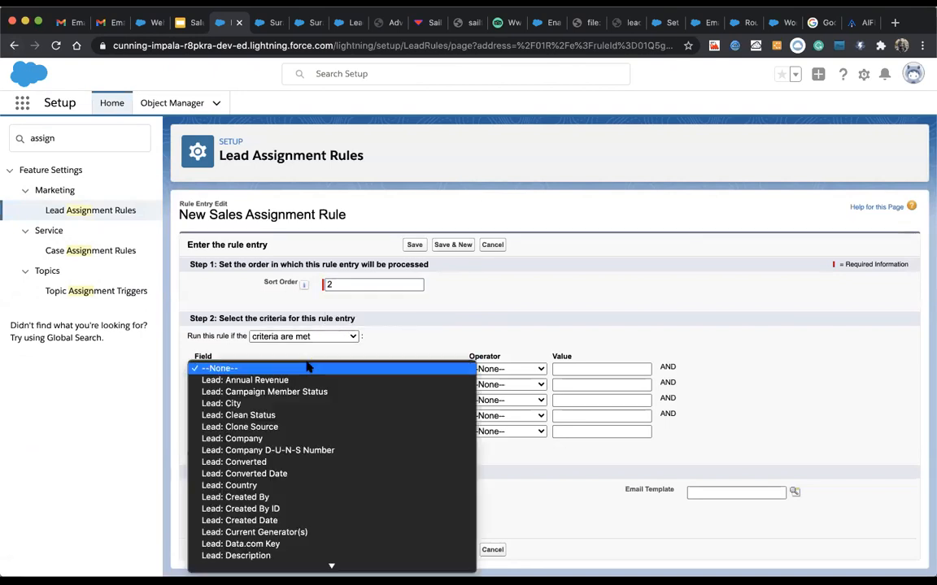
pyautogui.scroll(-5, 299, 418)
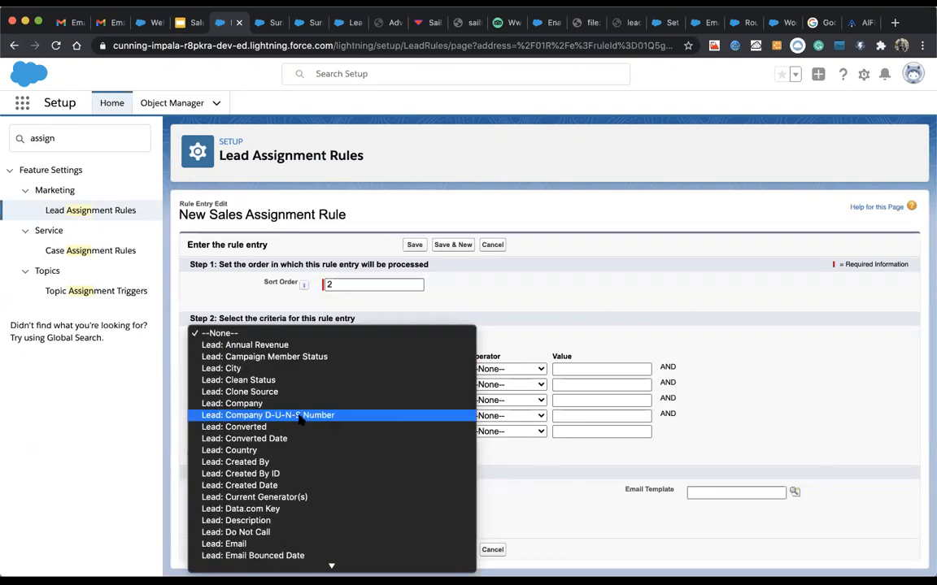
pyautogui.scroll(-1, 299, 418)
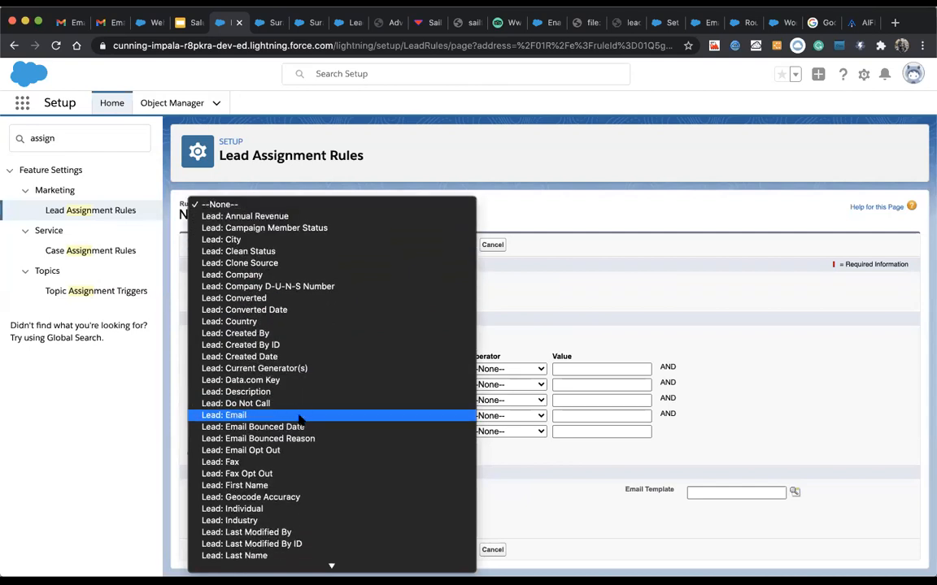
pyautogui.scroll(-5, 300, 419)
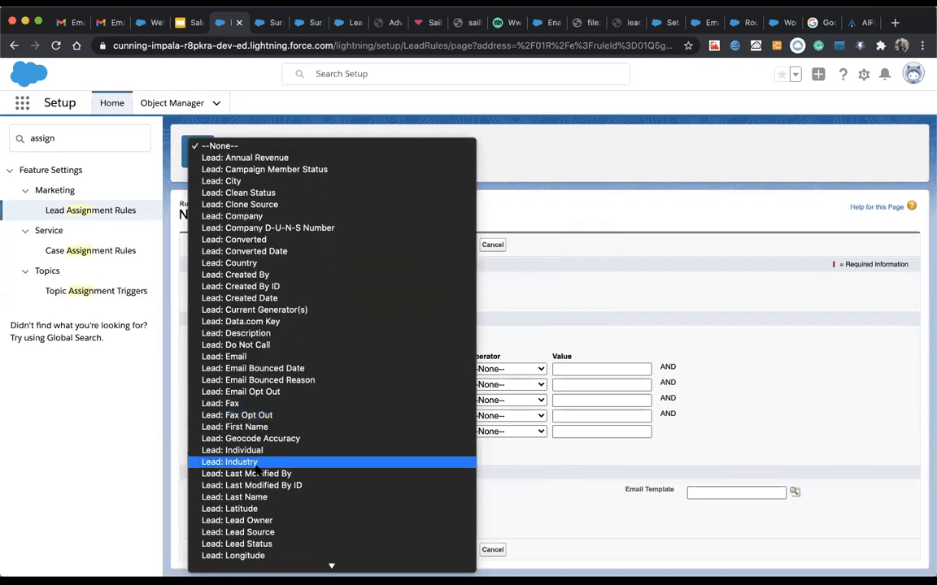
pyautogui.click(299, 462)
pyautogui.click(504, 372)
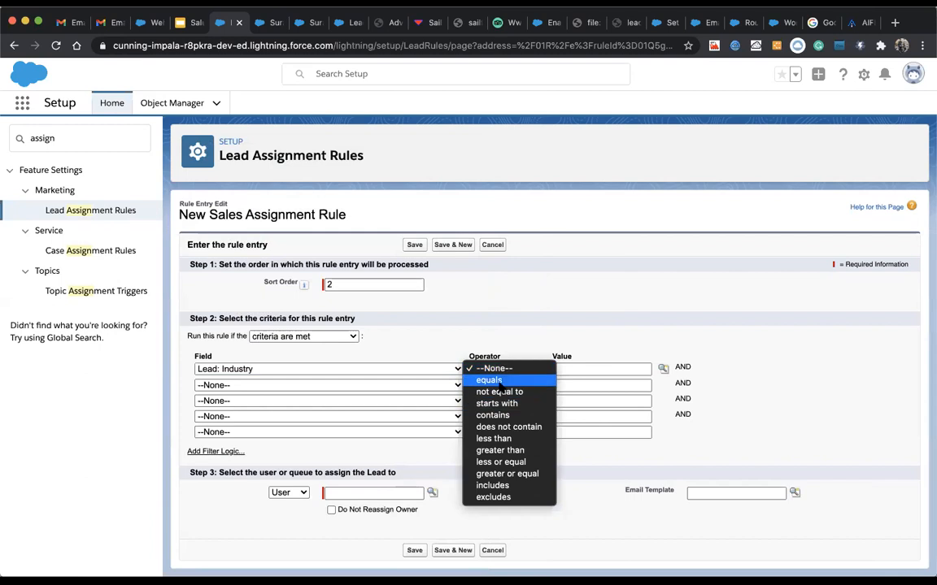
pyautogui.click(498, 380)
pyautogui.click(662, 370)
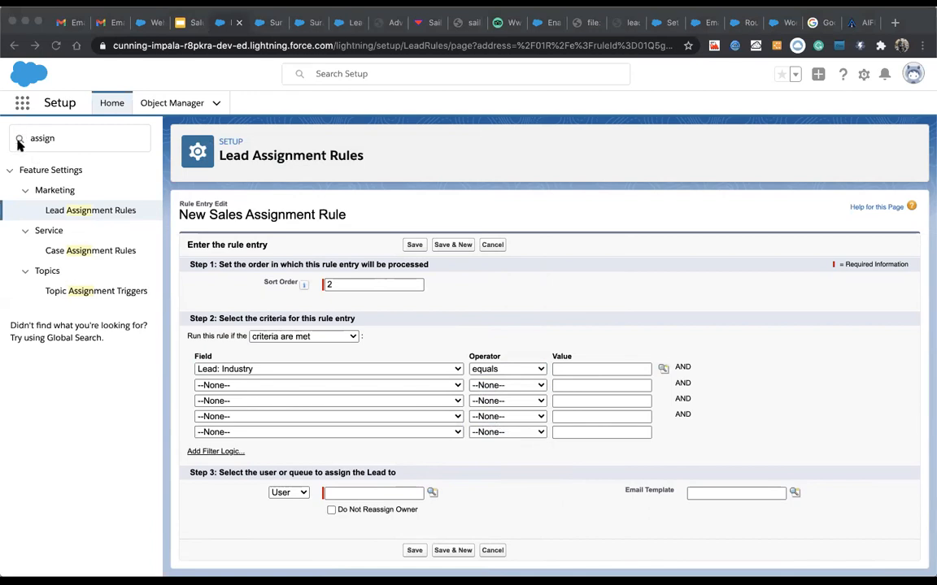
pyautogui.click(186, 86)
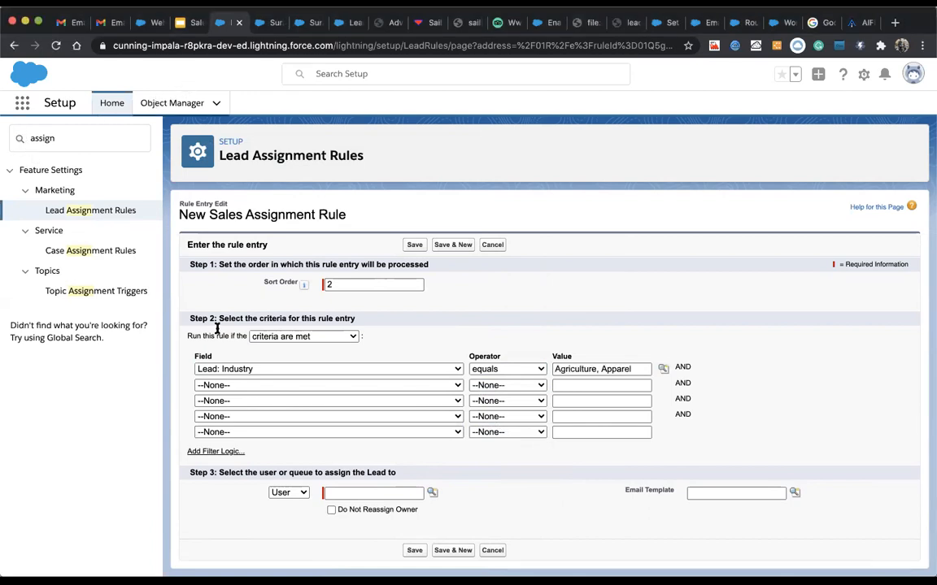
# Step: Assign matching leads to the Lead Assignment Queue and save the entry
pyautogui.click(289, 493)
pyautogui.click(286, 505)
pyautogui.click(432, 493)
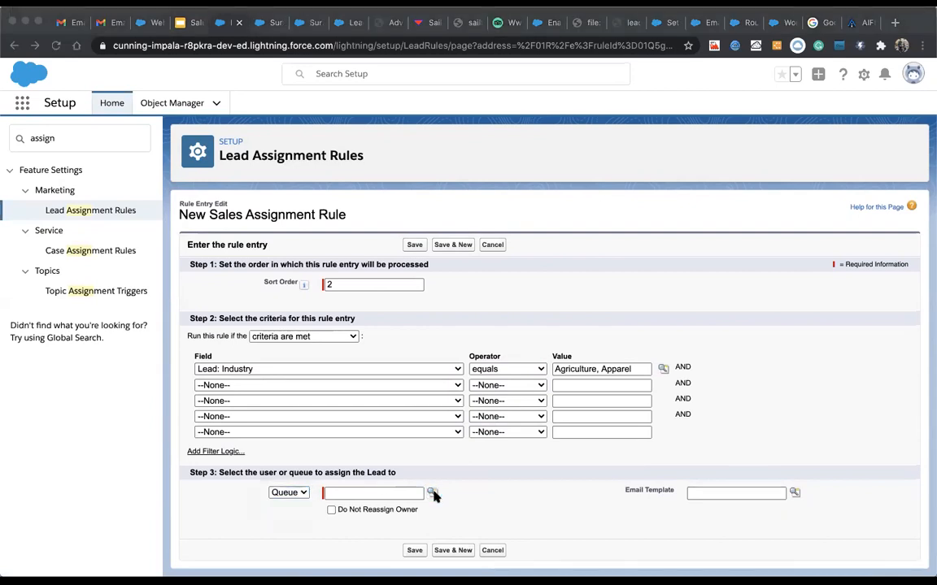
pyautogui.click(267, 394)
pyautogui.scroll(-1, 521, 368)
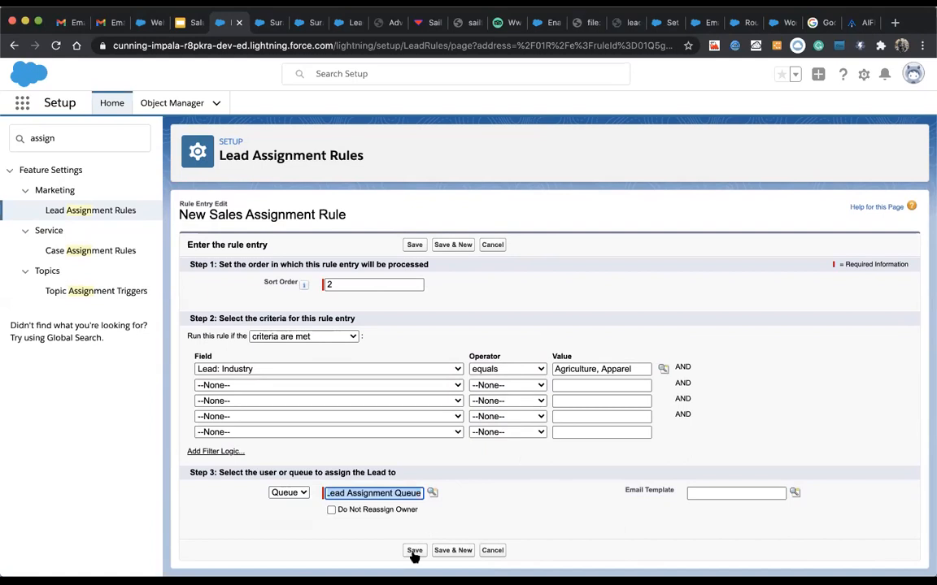
pyautogui.click(414, 551)
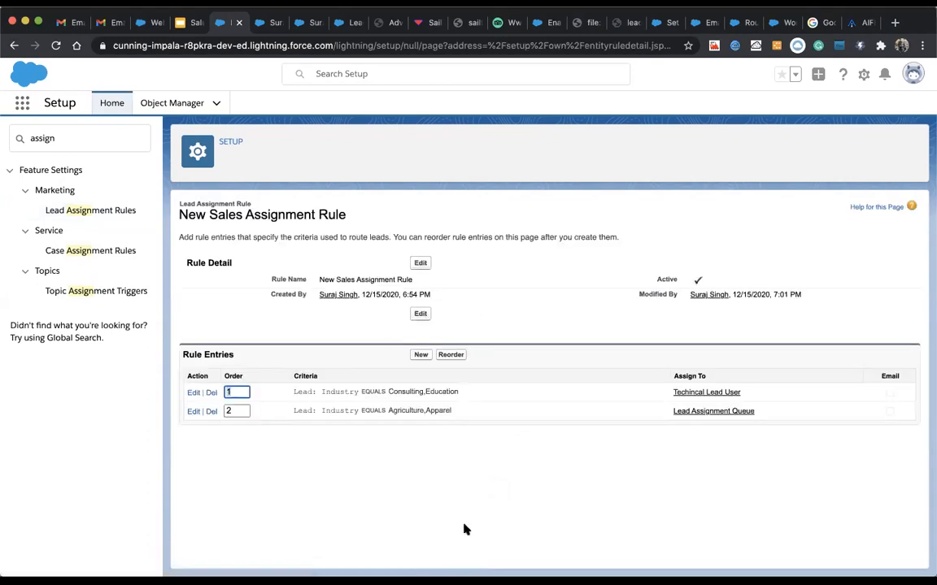
pyautogui.click(394, 392)
pyautogui.moveTo(393, 392); pyautogui.dragTo(455, 390)
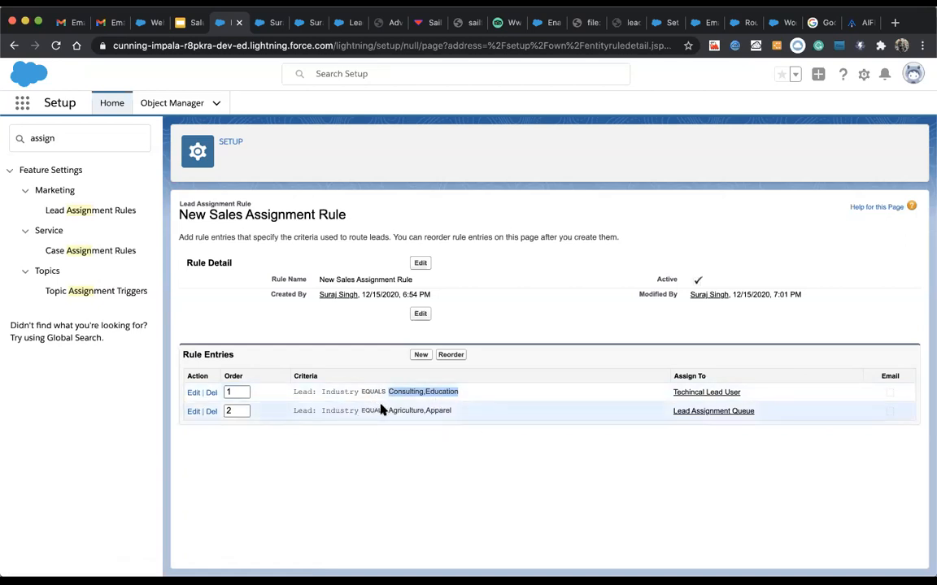
pyautogui.moveTo(390, 410); pyautogui.dragTo(455, 412)
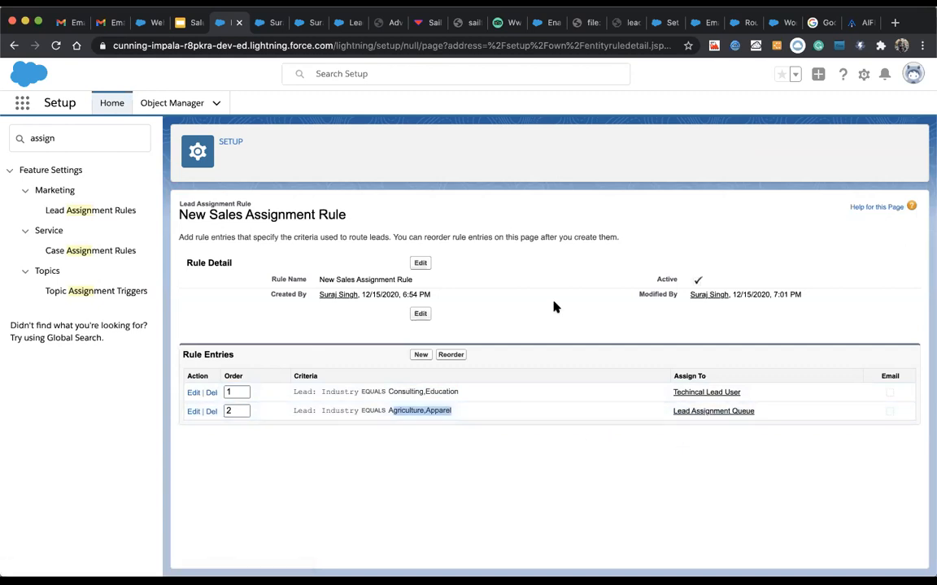
# Step: Submit the enquiry form with industry Agriculture and last name Test three
pyautogui.click(855, 22)
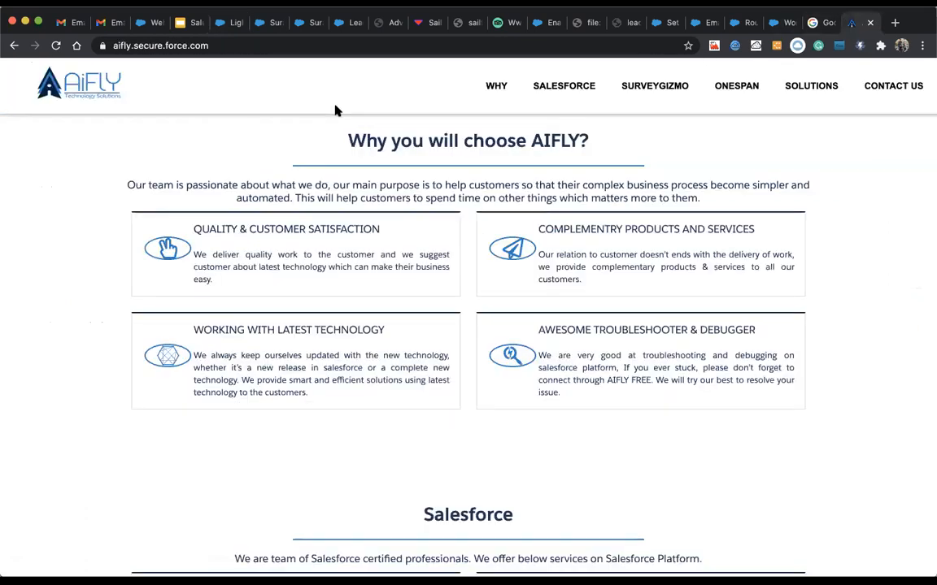
pyautogui.click(16, 47)
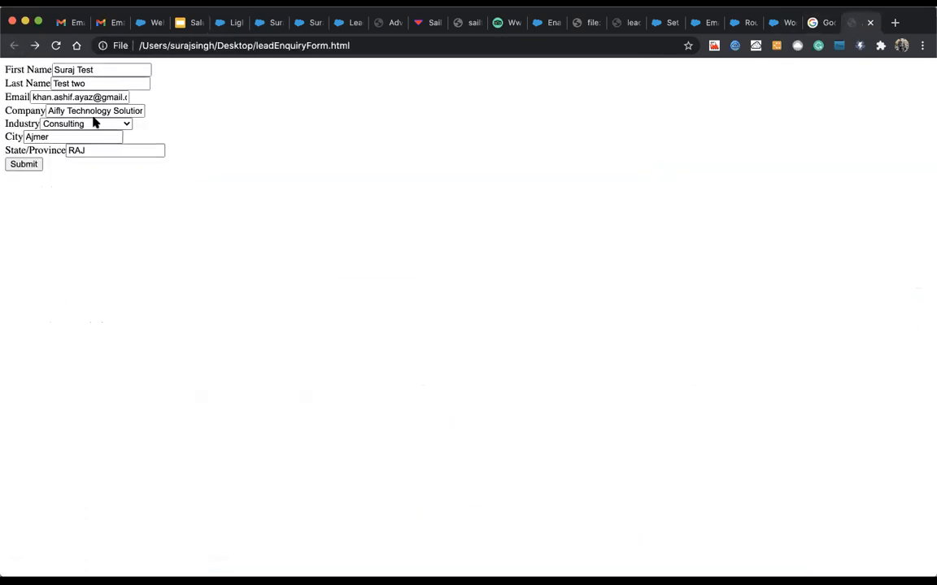
pyautogui.click(75, 120)
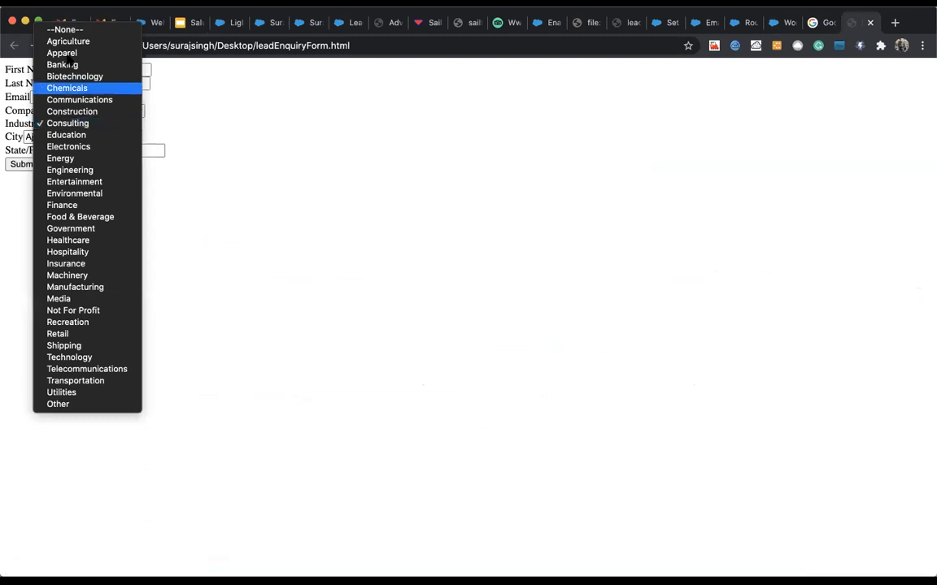
pyautogui.click(63, 41)
pyautogui.moveTo(72, 84); pyautogui.dragTo(139, 84)
pyautogui.write('th')
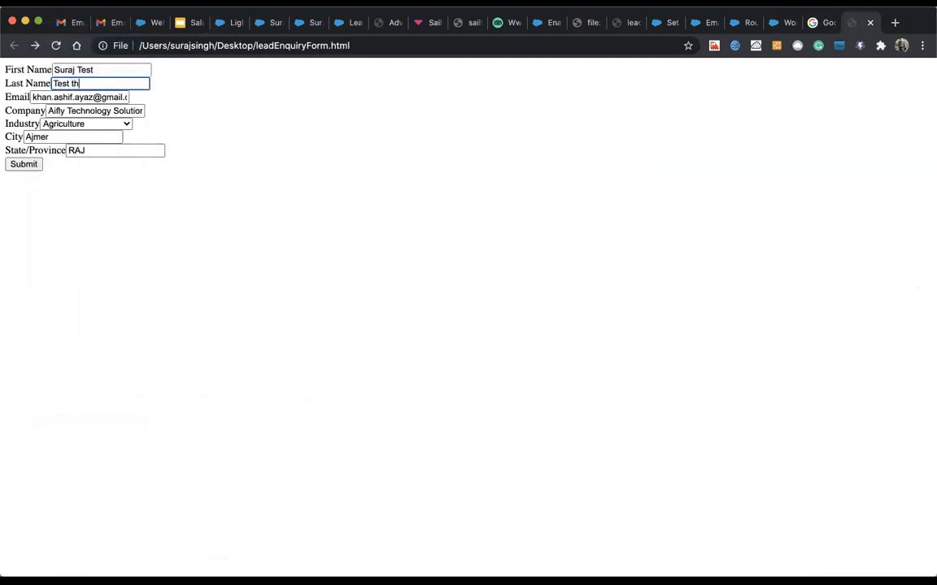
pyautogui.click(26, 164)
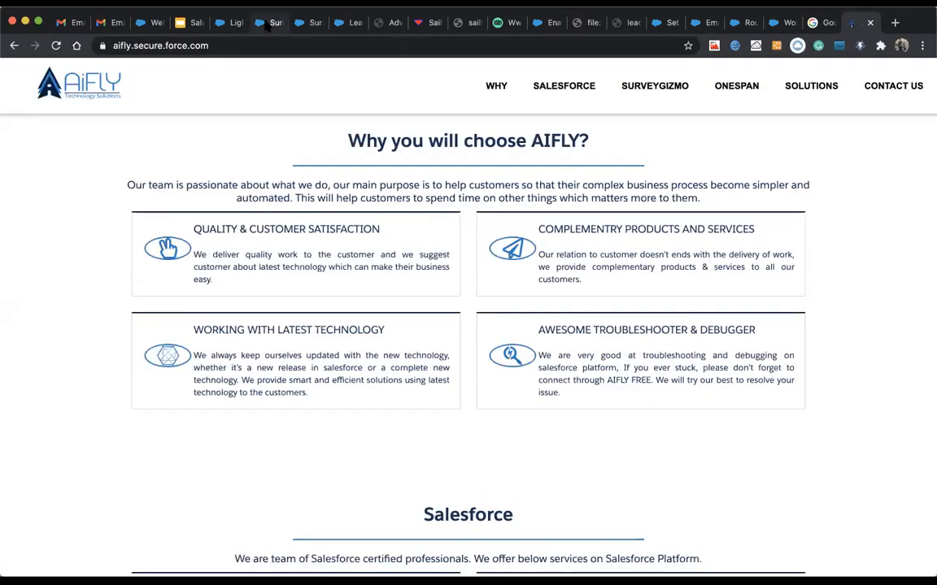
pyautogui.click(264, 22)
# Step: Confirm the Test three lead is owned by Lead Assignment Queue, then return to All Open Leads
pyautogui.click(236, 106)
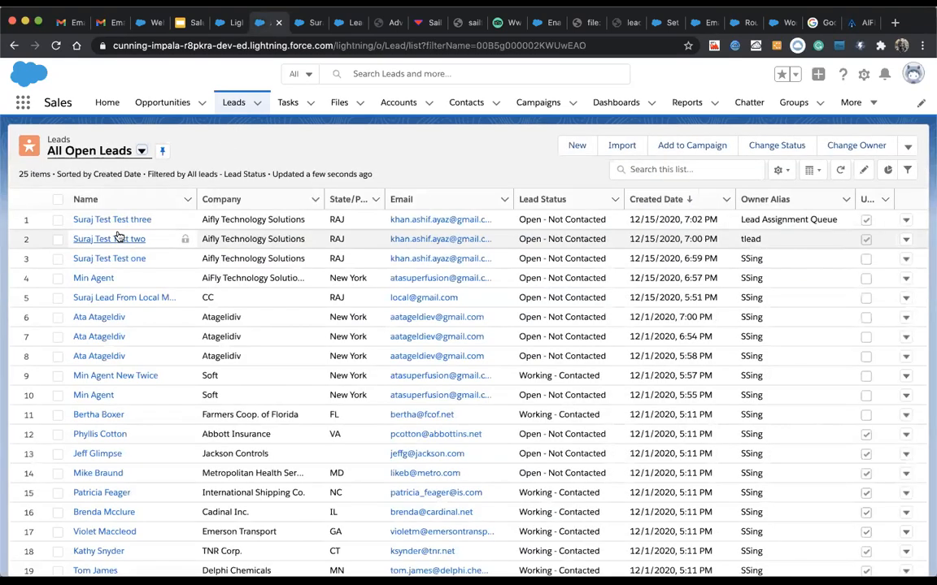
pyautogui.press('Return')
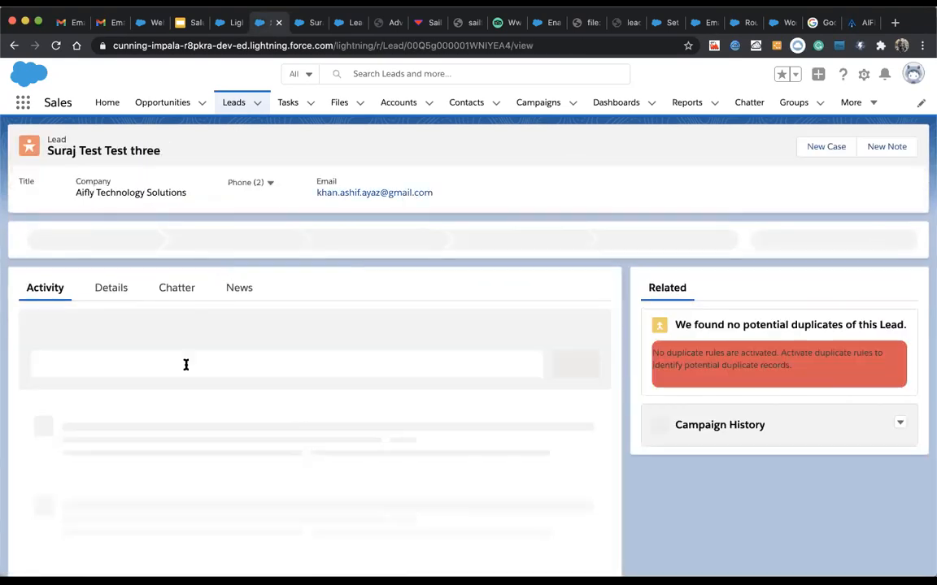
pyautogui.click(117, 295)
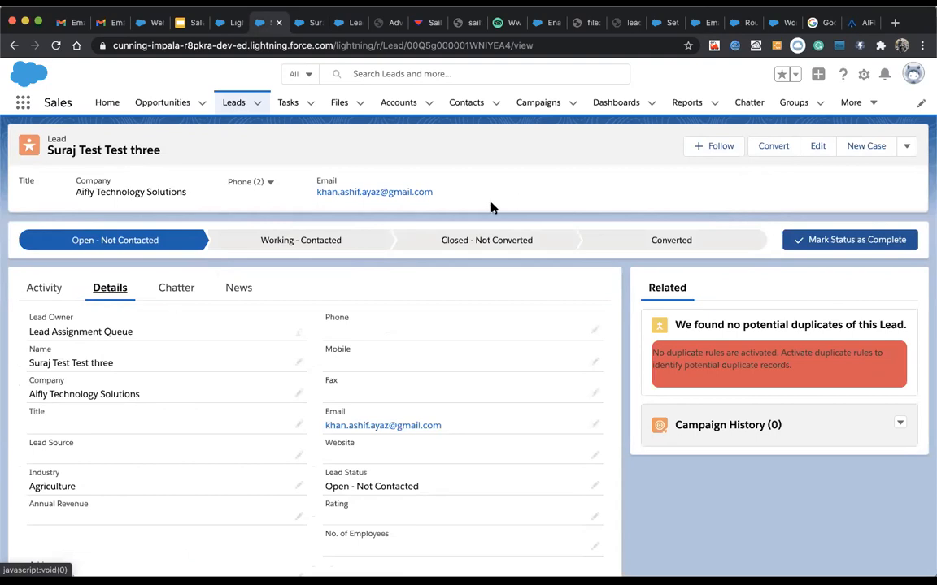
pyautogui.click(242, 109)
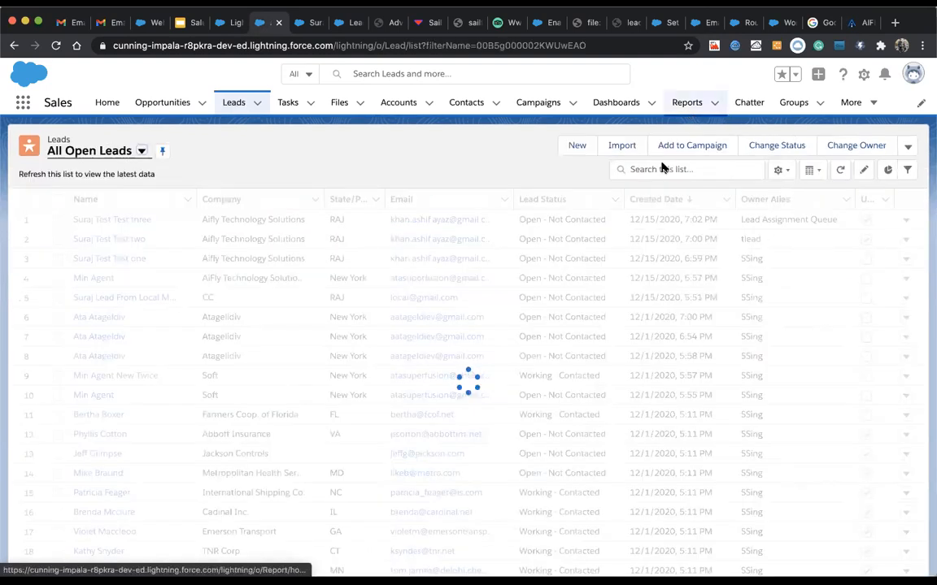
# Step: Start a new lead named Mr. Lead Internal System
pyautogui.click(579, 148)
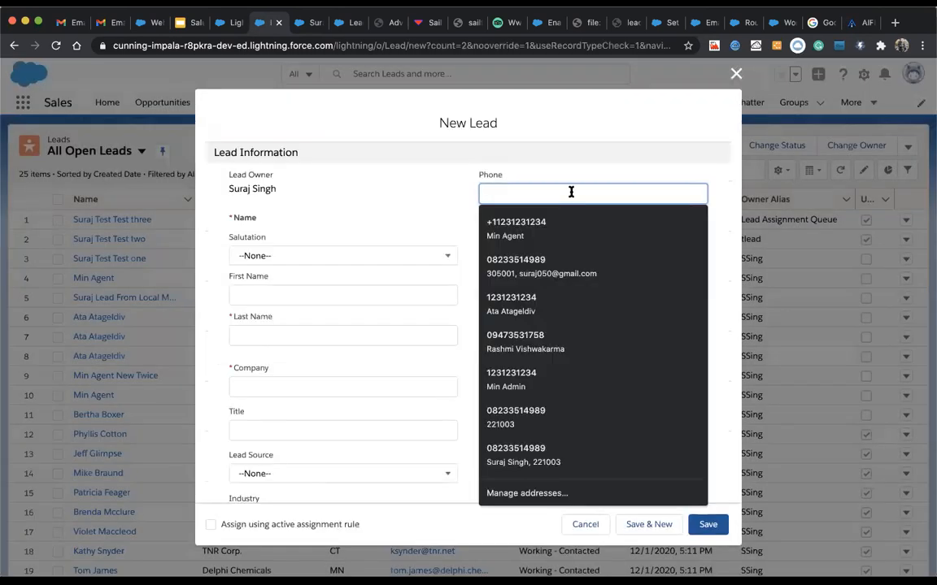
pyautogui.click(331, 260)
pyautogui.click(309, 309)
pyautogui.click(291, 296)
pyautogui.write('Lead')
pyautogui.press('Tab')
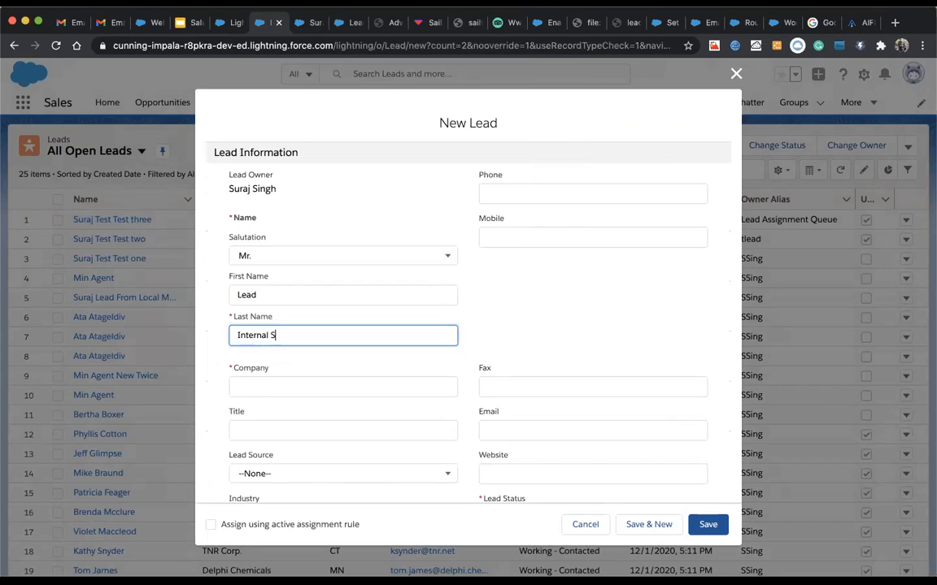
pyautogui.write('Internal System')
# Step: Autofill company AiFly Technology Solution Pvt. Ltd., tick the active assignment rule, and save
pyautogui.scroll(-1, 391, 374)
pyautogui.click(362, 374)
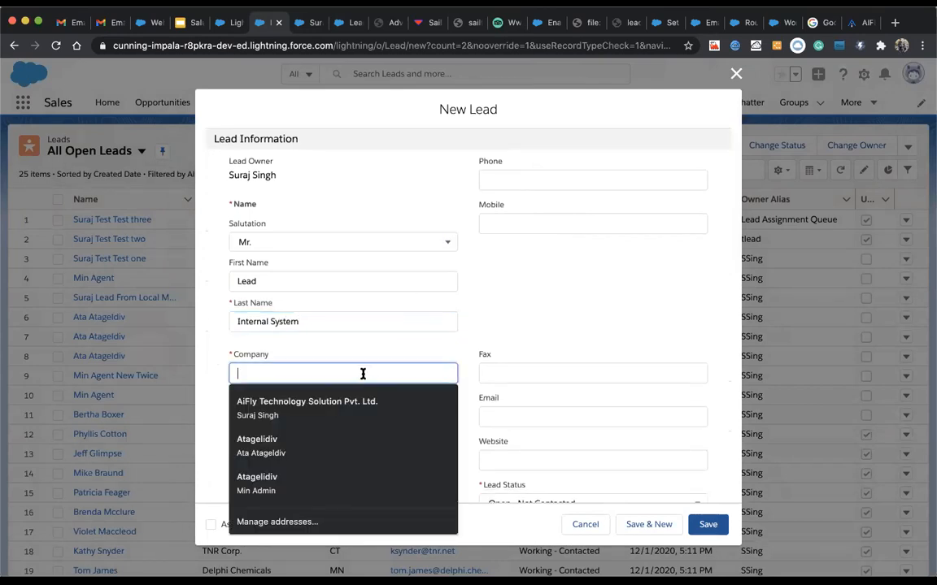
pyautogui.click(312, 403)
pyautogui.scroll(-5, 462, 372)
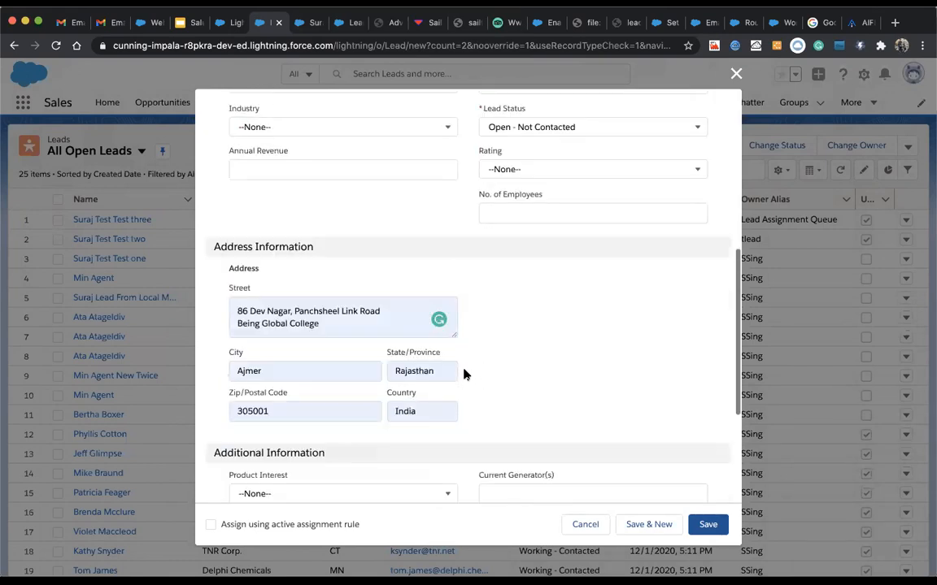
pyautogui.scroll(-3, 466, 374)
pyautogui.scroll(3, 465, 374)
pyautogui.scroll(5, 465, 374)
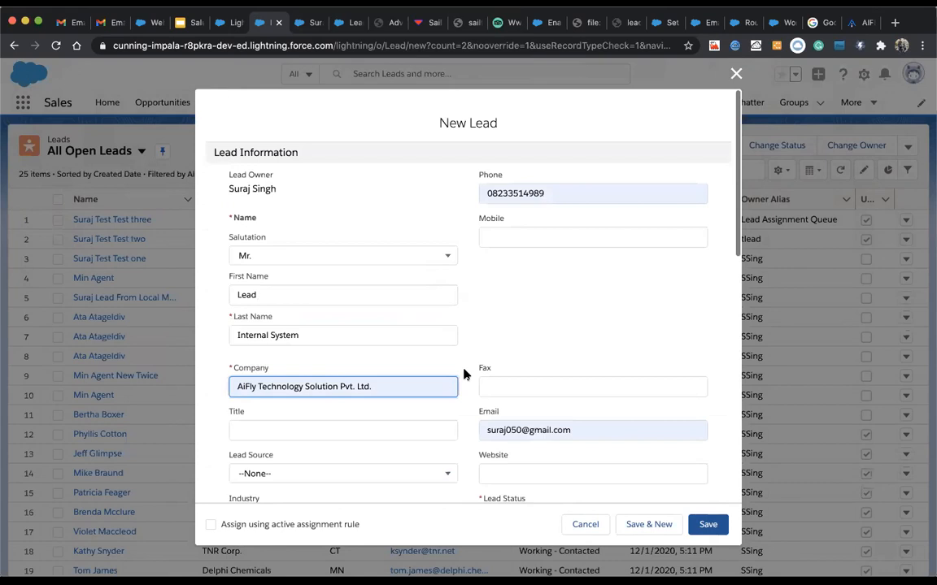
pyautogui.scroll(-5, 463, 374)
pyautogui.click(212, 525)
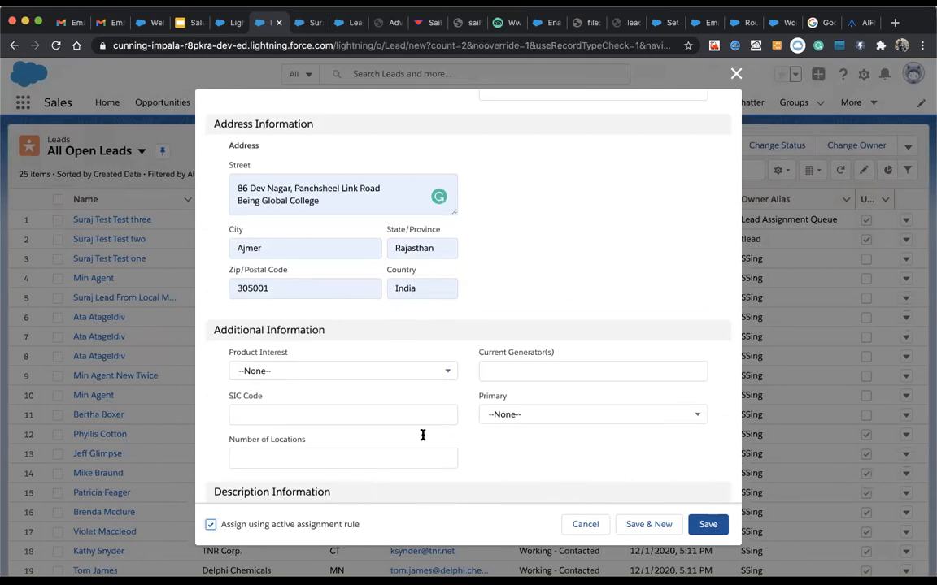
pyautogui.scroll(-2, 422, 435)
pyautogui.scroll(10, 419, 394)
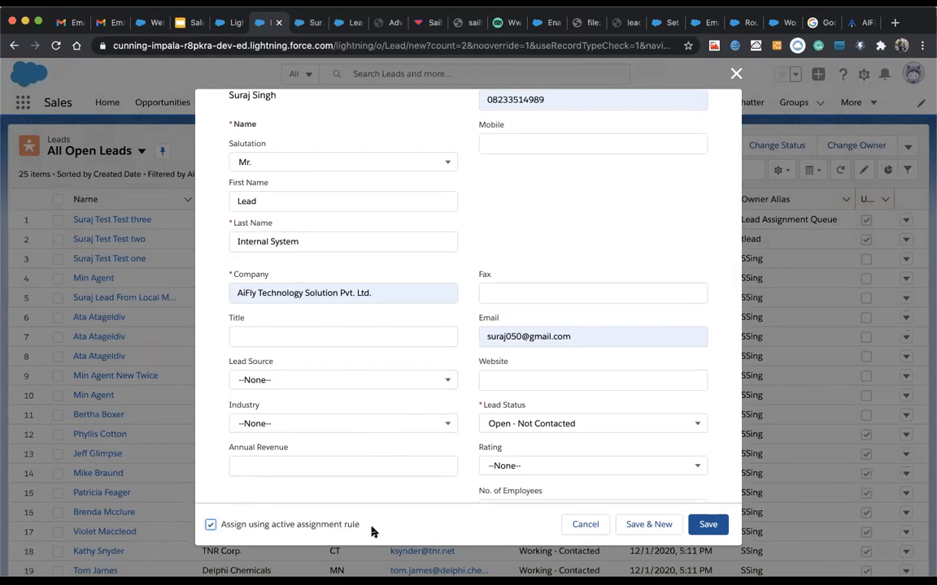
pyautogui.click(702, 529)
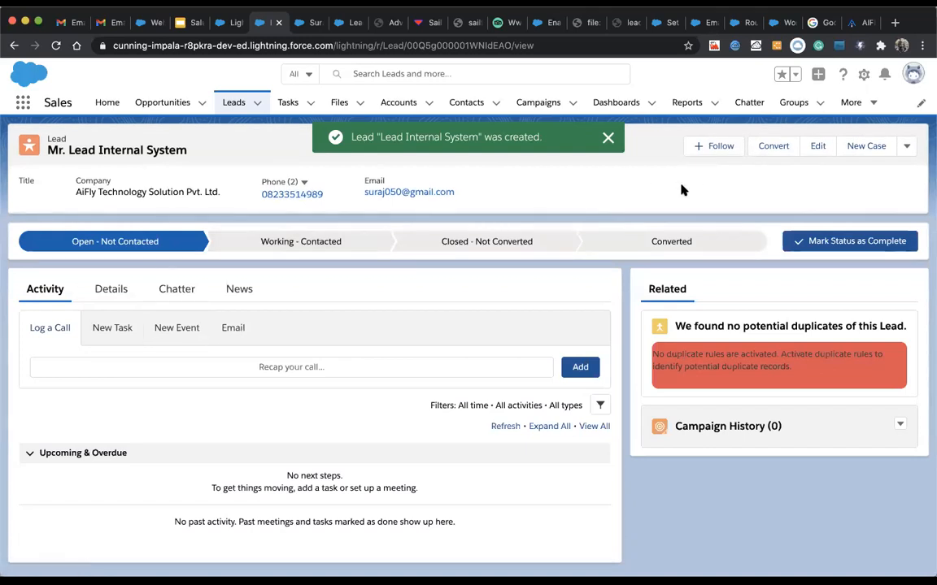
# Step: Create another autofilled lead with industry Education, owner set by the active assignment rule
pyautogui.click(238, 101)
pyautogui.click(577, 146)
pyautogui.click(533, 195)
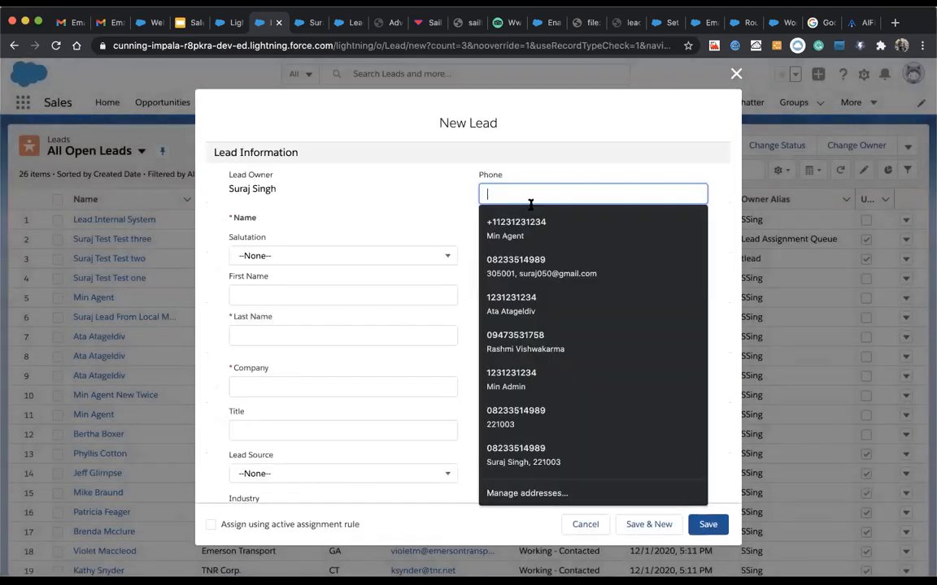
pyautogui.click(521, 268)
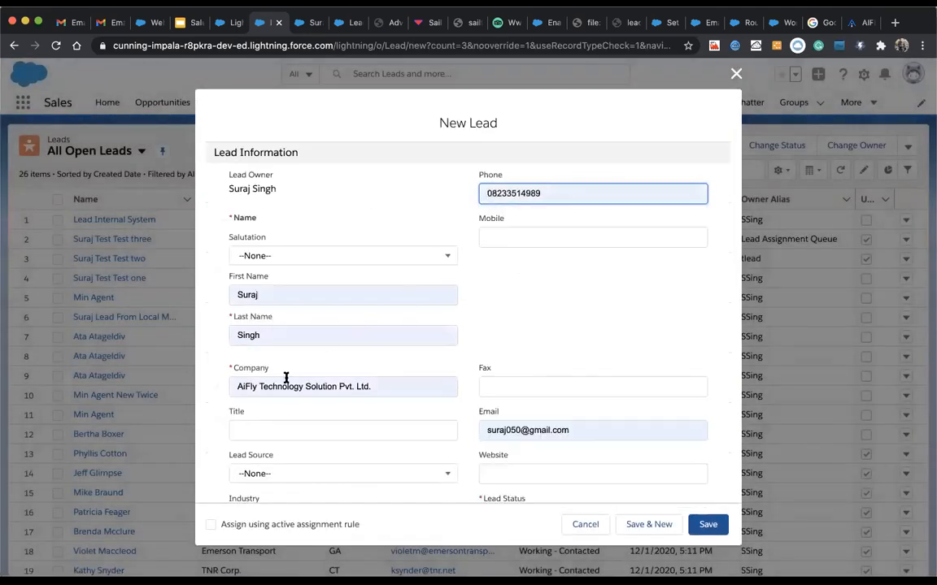
pyautogui.scroll(-5, 276, 391)
pyautogui.click(210, 524)
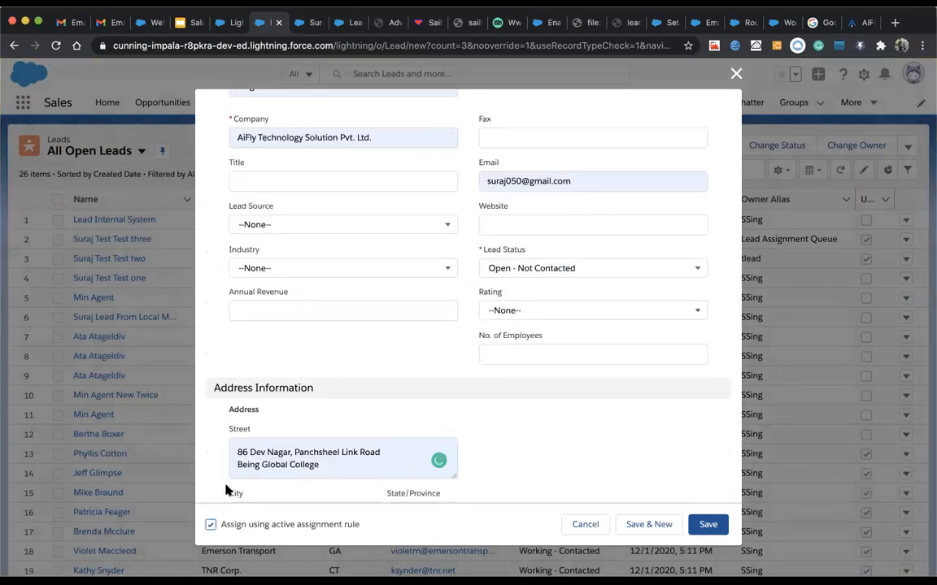
pyautogui.click(273, 268)
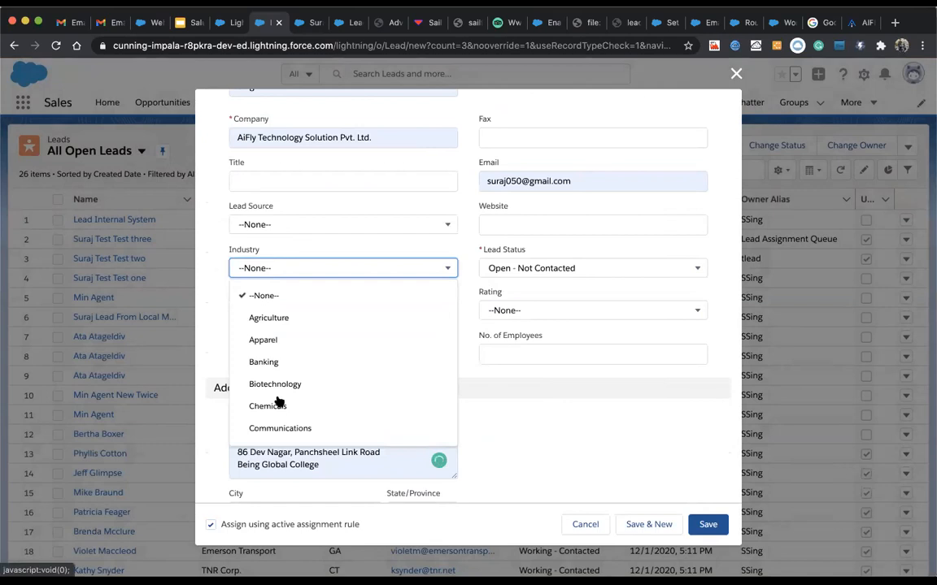
pyautogui.scroll(-3, 279, 398)
pyautogui.click(272, 376)
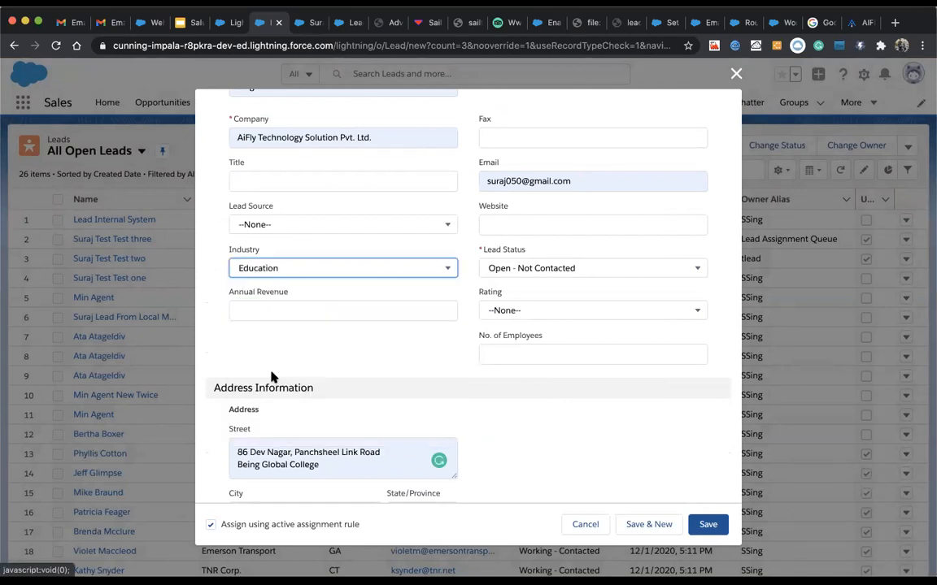
pyautogui.click(706, 525)
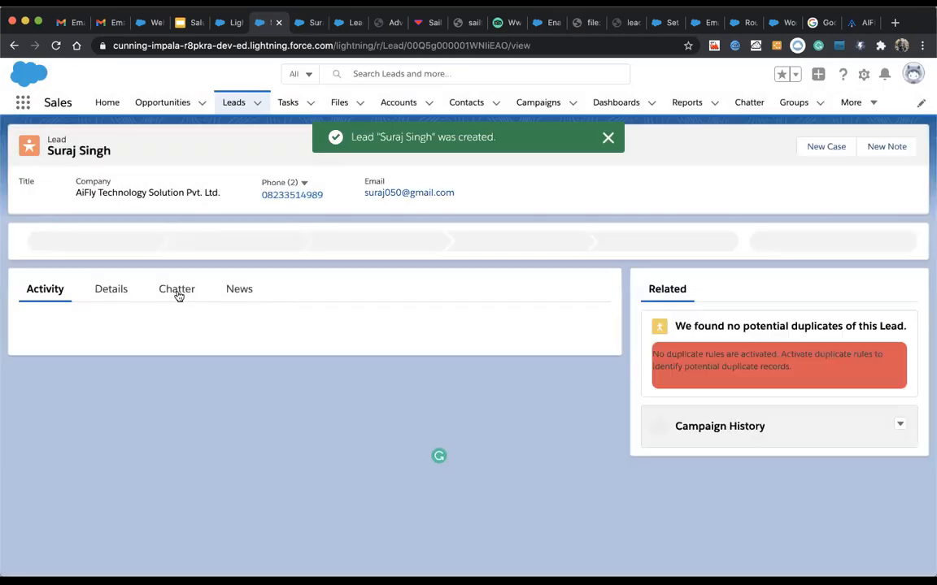
# Step: Check the Education lead's Details for Lead Owner Techincal Lead User and status Open - Not Contacted
pyautogui.click(100, 291)
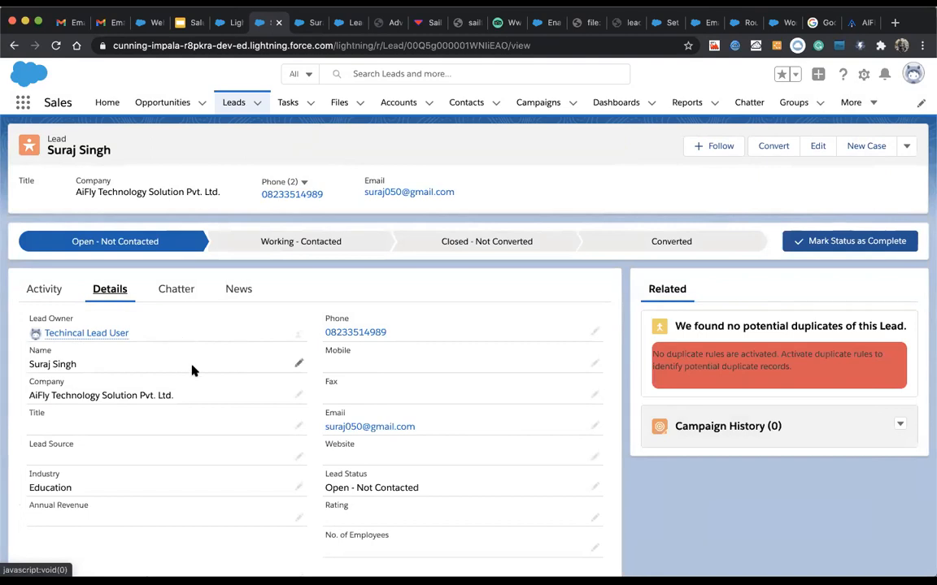
pyautogui.scroll(-5, 195, 374)
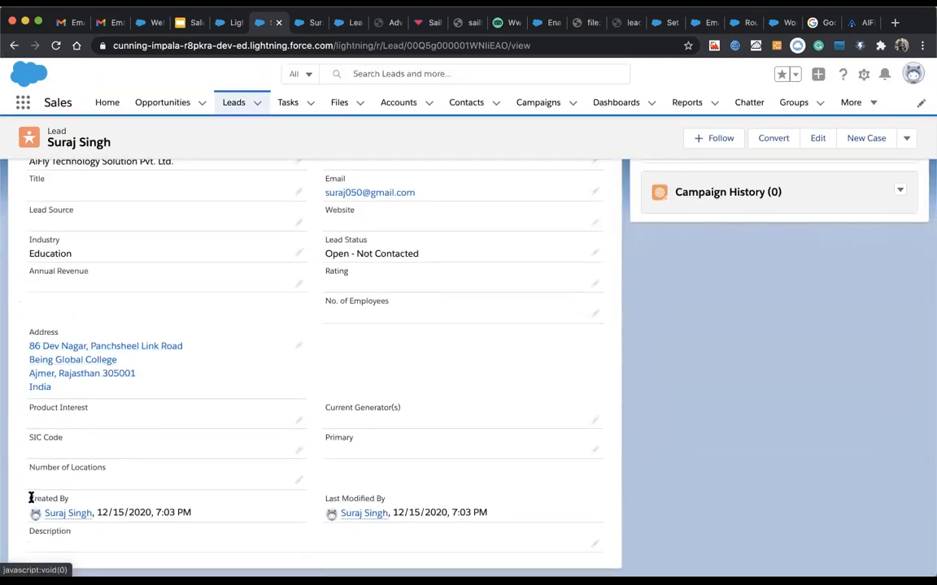
pyautogui.moveTo(31, 498); pyautogui.dragTo(108, 514)
pyautogui.scroll(5, 197, 449)
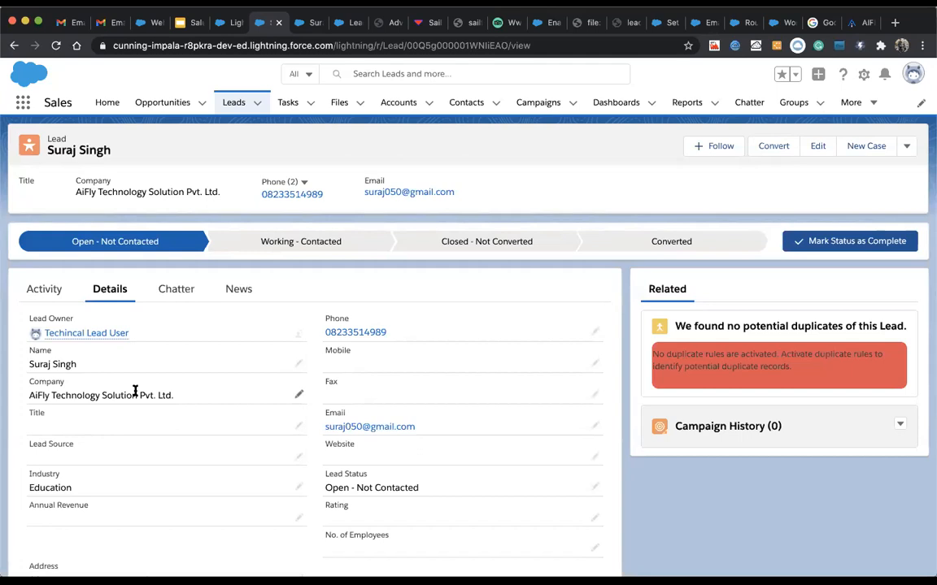
# Step: Review the New Sales Assignment Rule's Consulting,Education entry, starting and cancelling a new entry
pyautogui.click(232, 28)
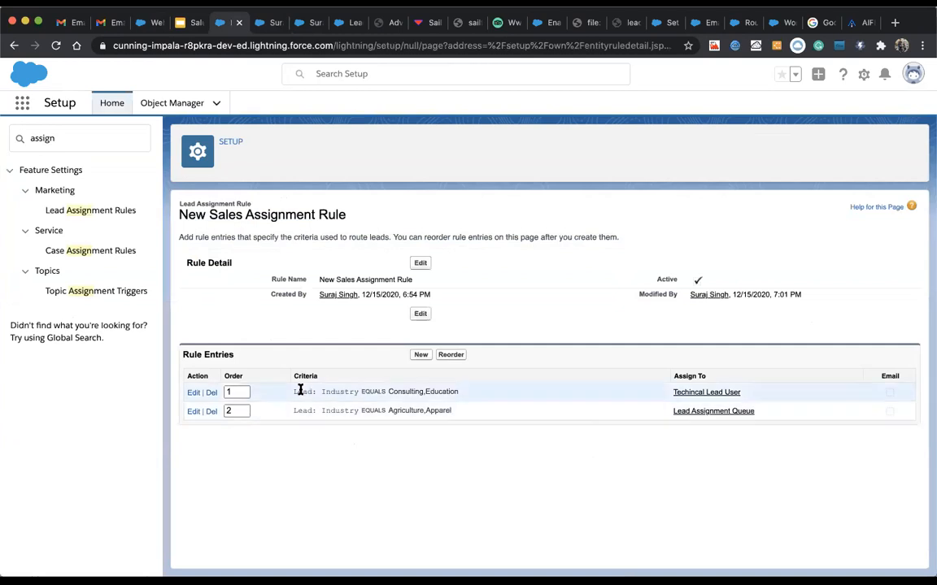
pyautogui.moveTo(294, 391); pyautogui.dragTo(359, 392)
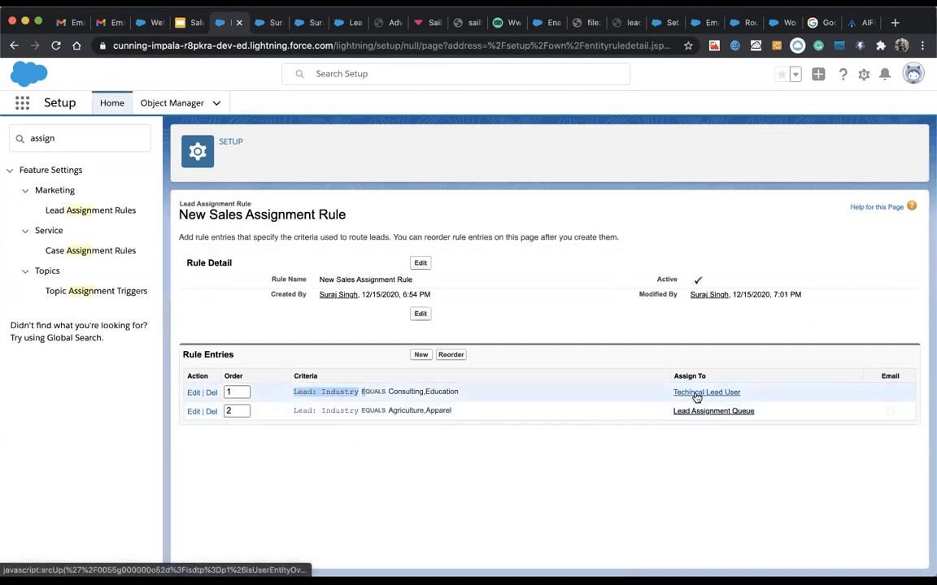
pyautogui.click(414, 357)
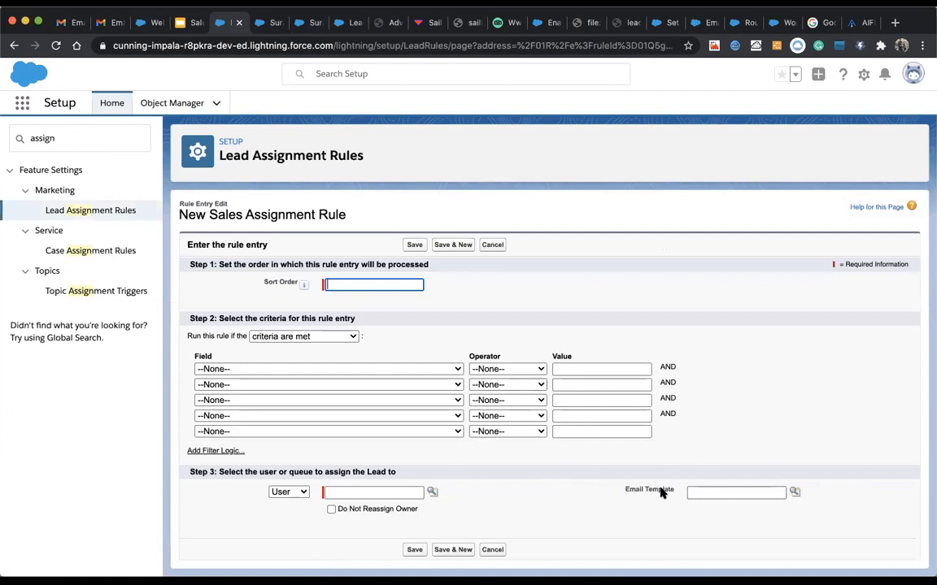
pyautogui.click(492, 245)
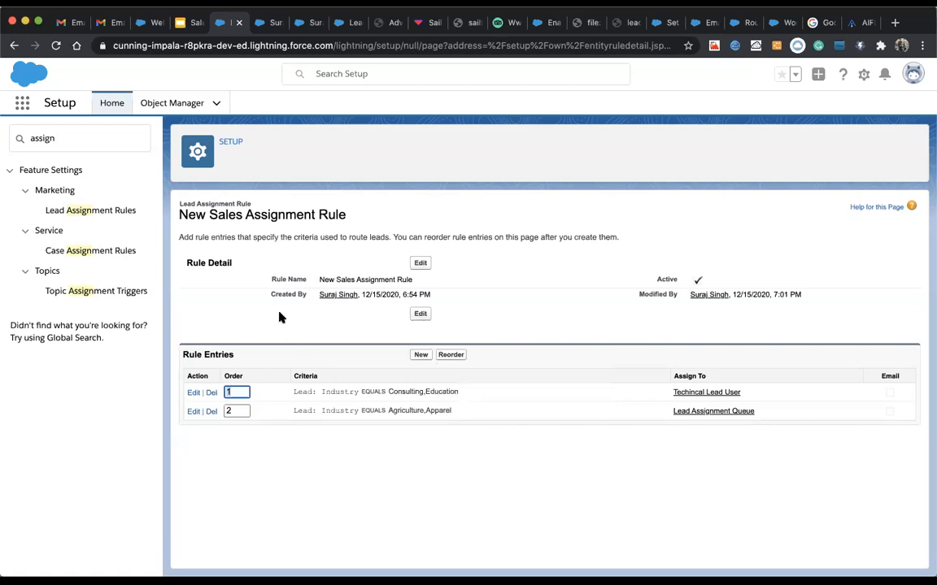
pyautogui.click(101, 252)
# Step: Create and save a new case assignment rule named 'Test Case Assignment Rule'
pyautogui.click(422, 279)
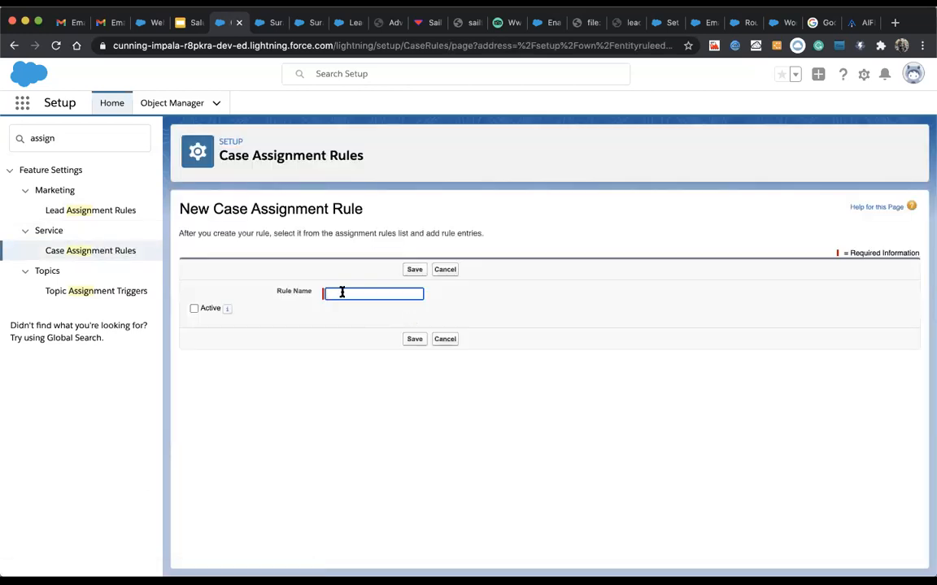
pyautogui.click(339, 289)
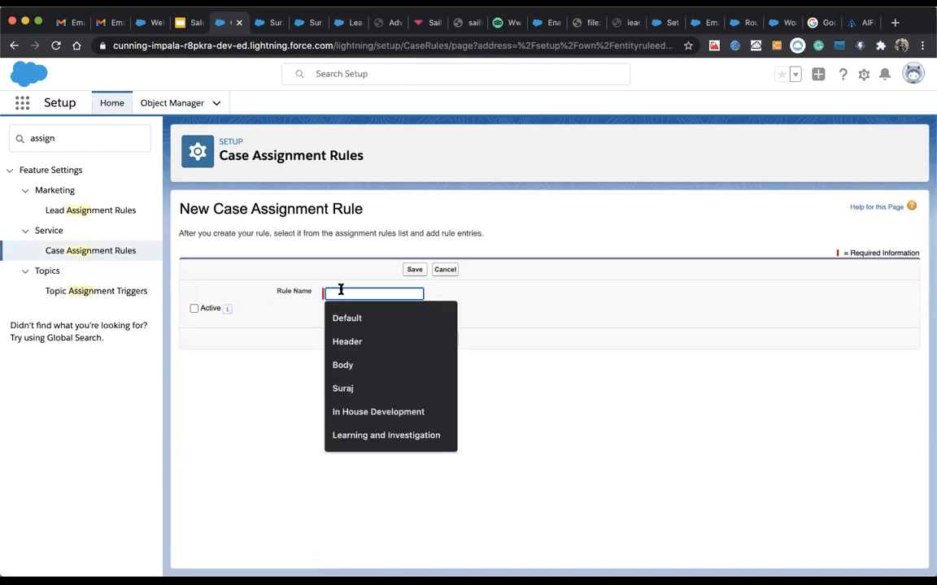
pyautogui.write('A')
pyautogui.press('BackSpace')
pyautogui.write('T')
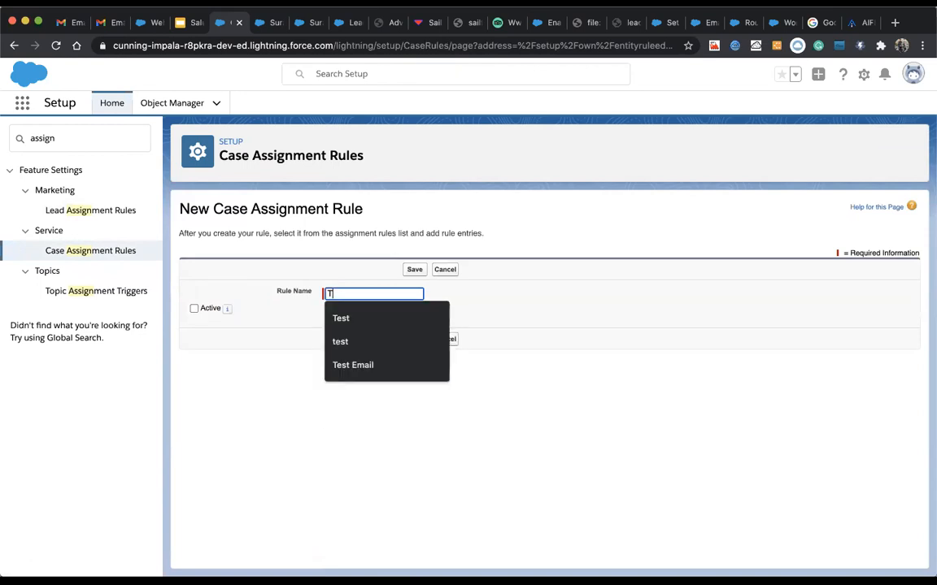
pyautogui.write('est Cas')
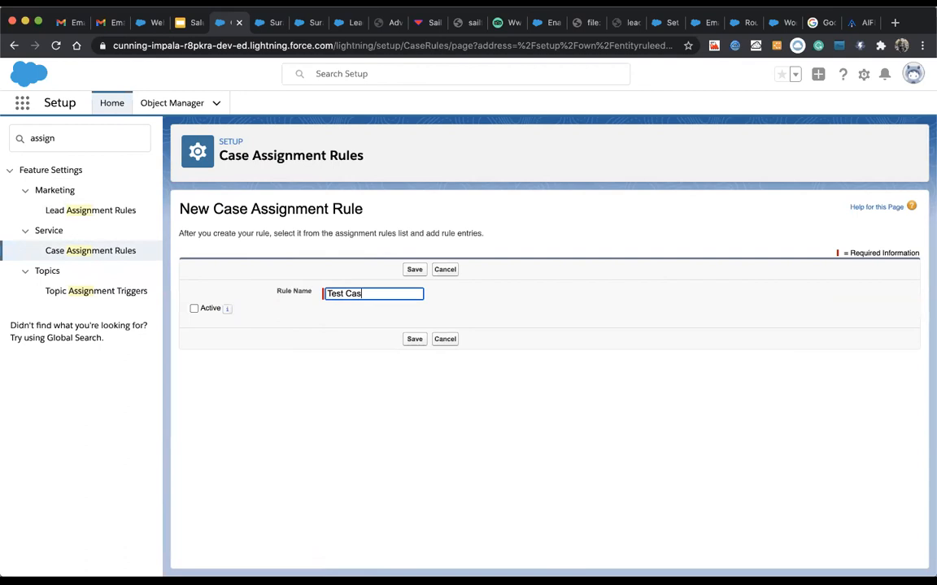
pyautogui.write('e Assig')
pyautogui.press('BackSpace')
pyautogui.press('BackSpace')
pyautogui.write('gine')
pyautogui.press('BackSpace')
pyautogui.press('BackSpace')
pyautogui.press('BackSpace')
pyautogui.write('nment Rule')
pyautogui.rightClick(373, 297)
pyautogui.click(399, 304)
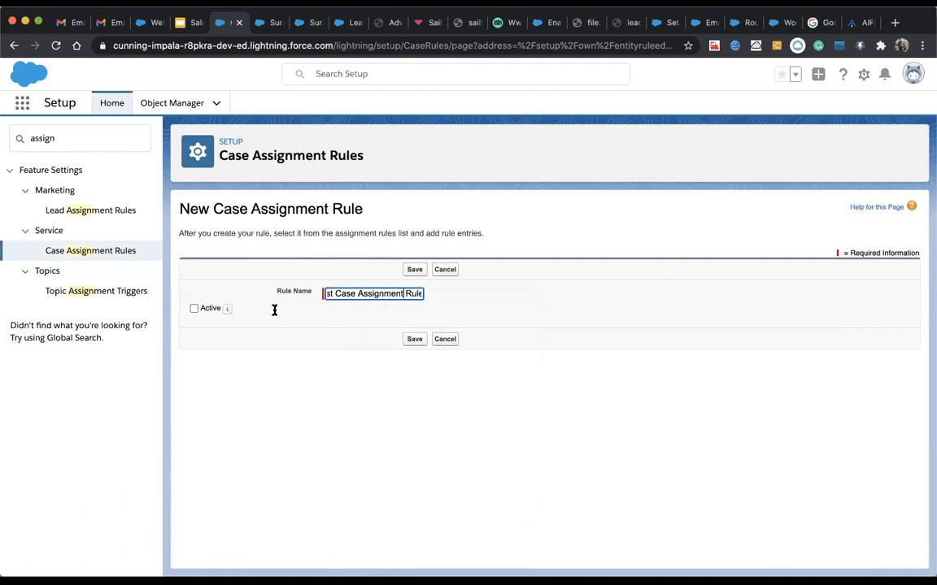
pyautogui.click(193, 310)
pyautogui.click(413, 269)
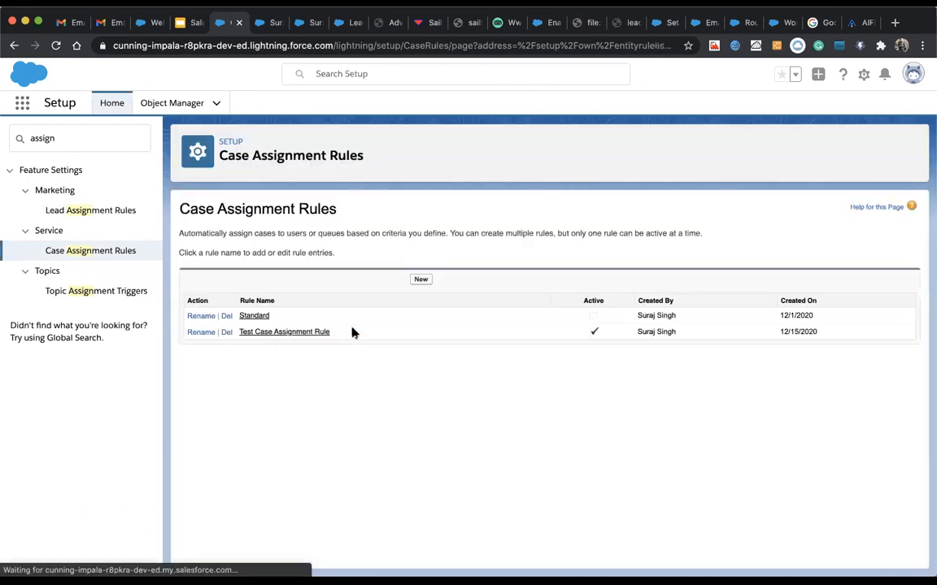
# Step: Start a new rule entry on Test Case Assignment Rule with sort order 1
pyautogui.click(261, 334)
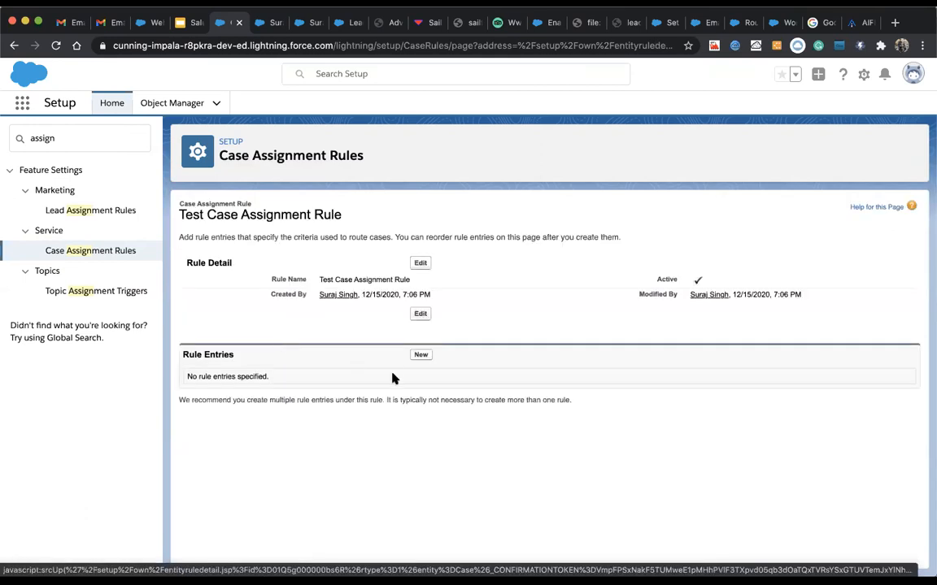
pyautogui.click(417, 356)
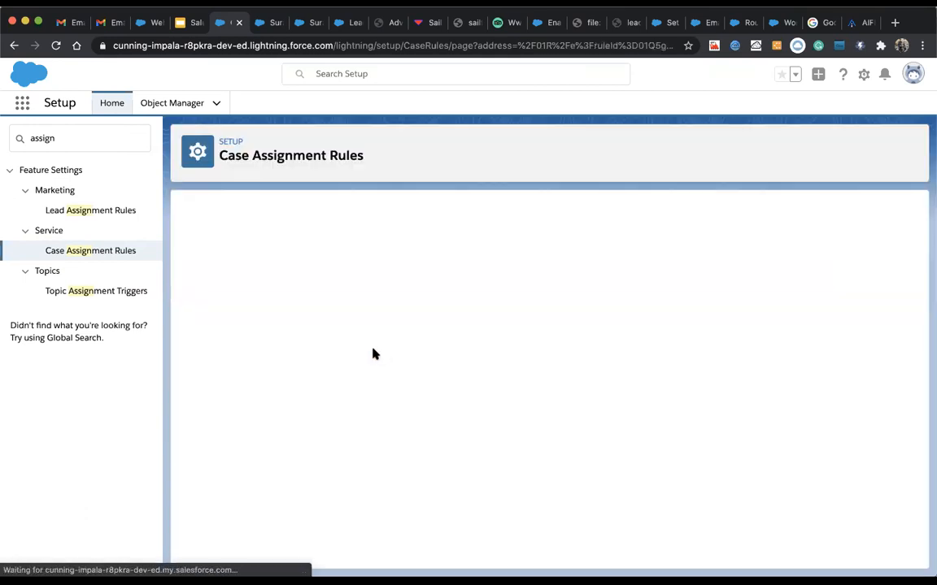
pyautogui.scroll(-3, 368, 392)
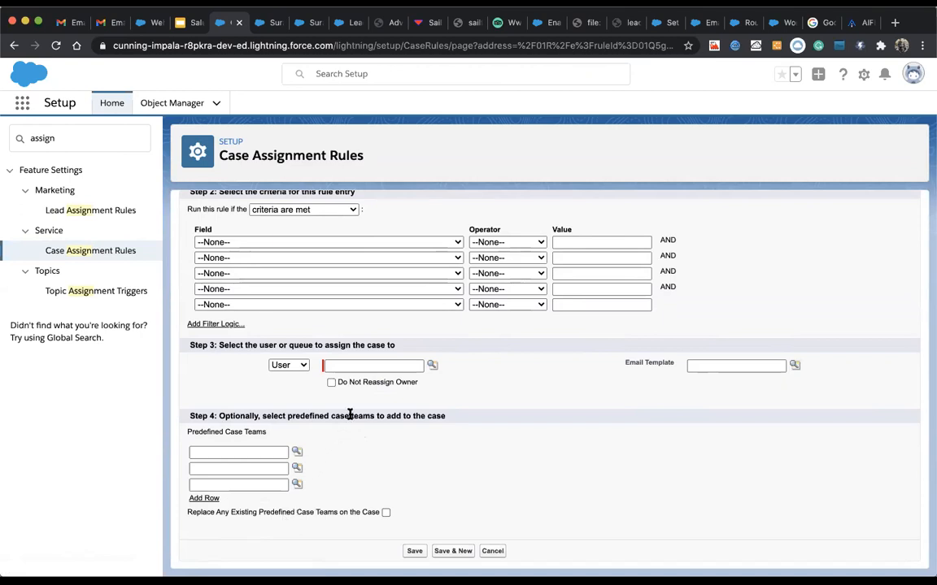
pyautogui.scroll(1, 349, 416)
pyautogui.scroll(-1, 350, 416)
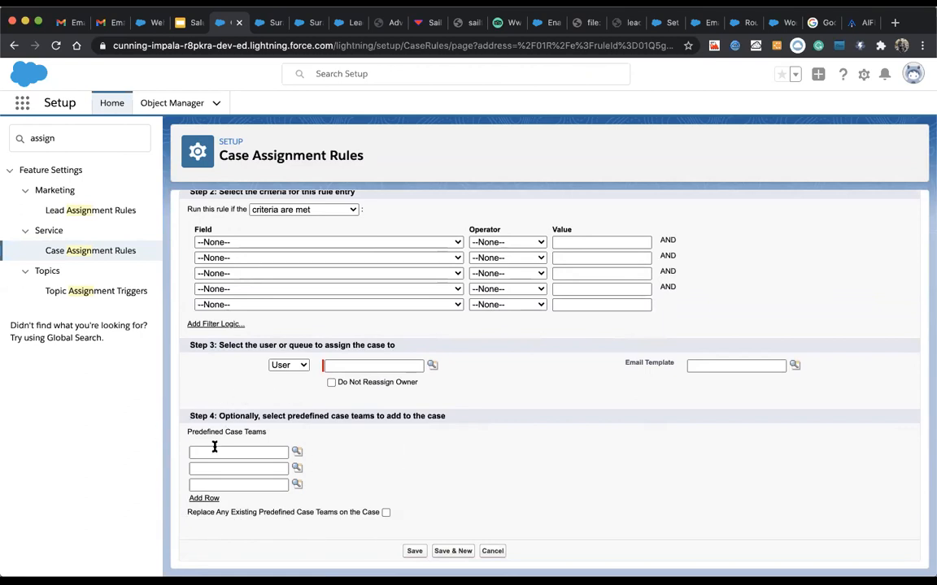
pyautogui.scroll(2, 355, 460)
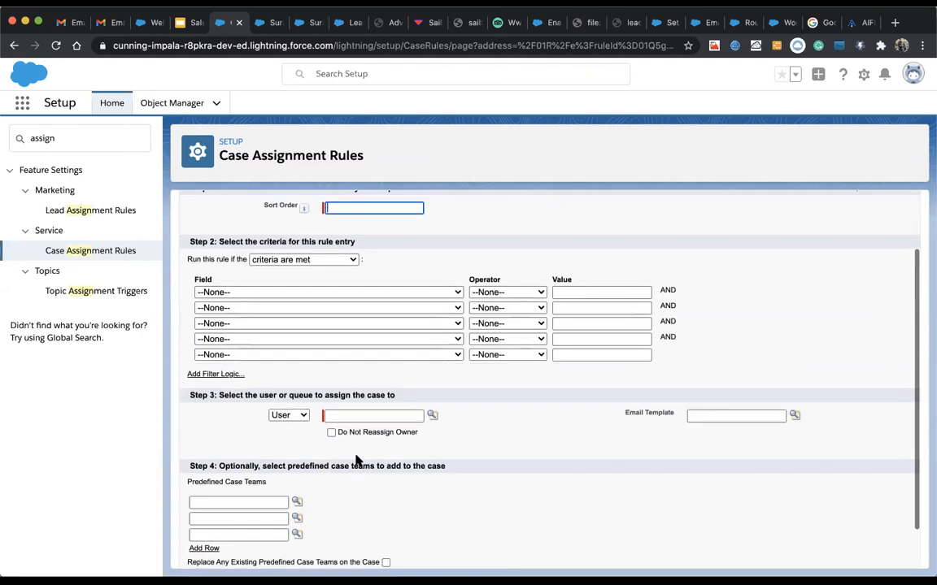
pyautogui.scroll(1, 355, 460)
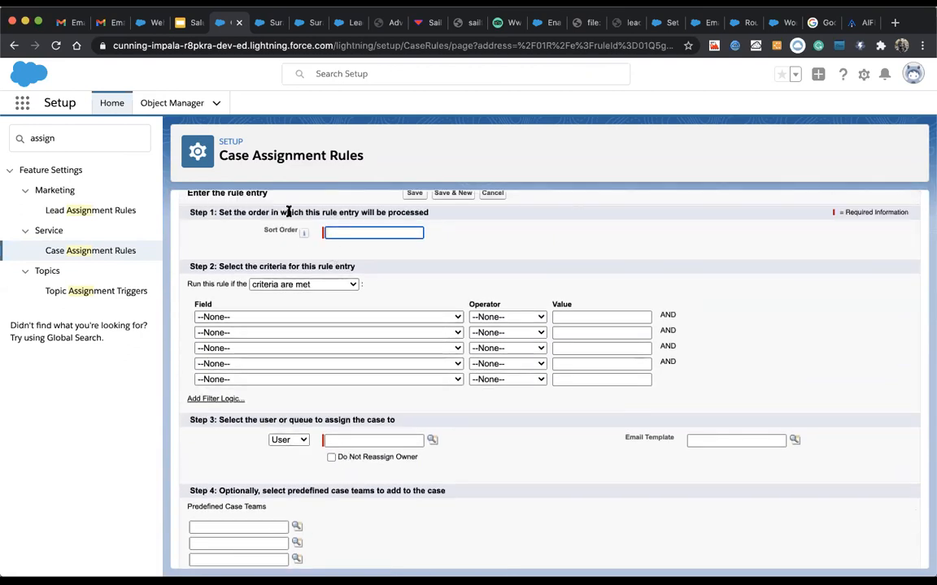
pyautogui.click(358, 233)
pyautogui.press('Down')
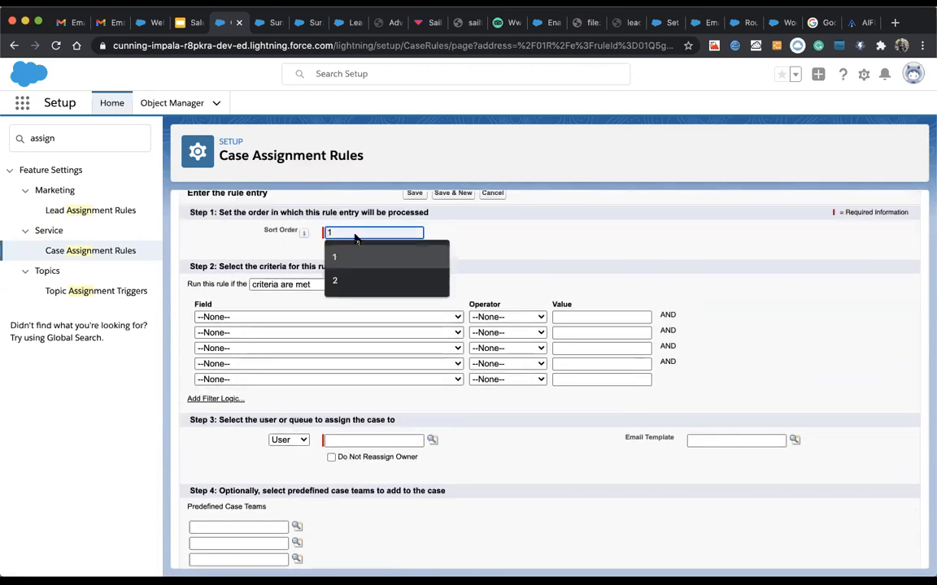
pyautogui.click(336, 256)
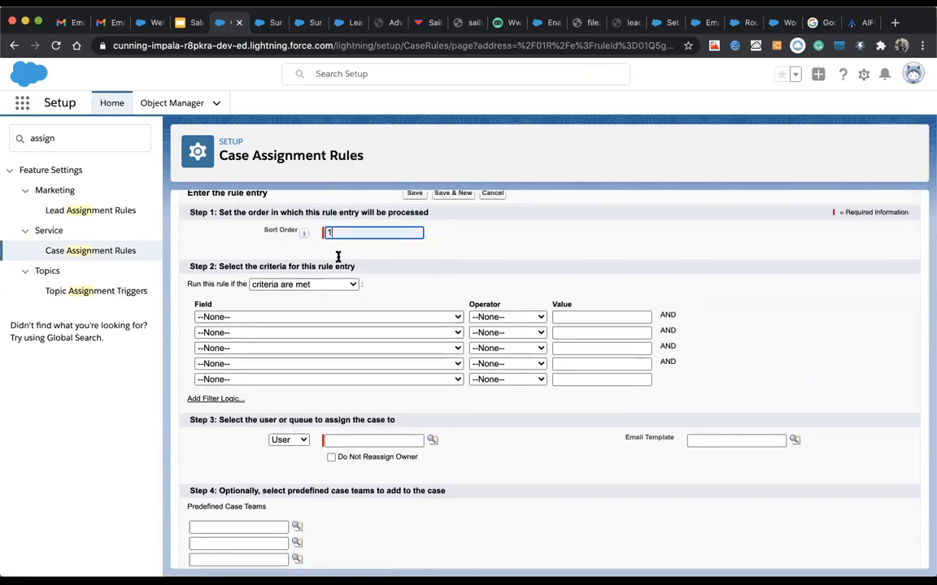
# Step: Set the criterion Case Origin equals Web, assign to Techincal Lead User, and save the entry
pyautogui.click(294, 317)
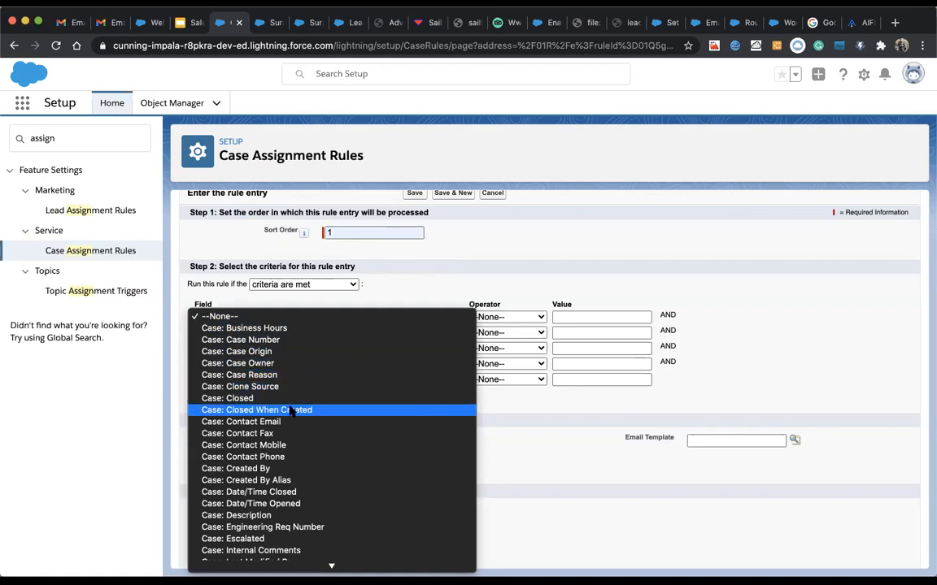
pyautogui.click(291, 352)
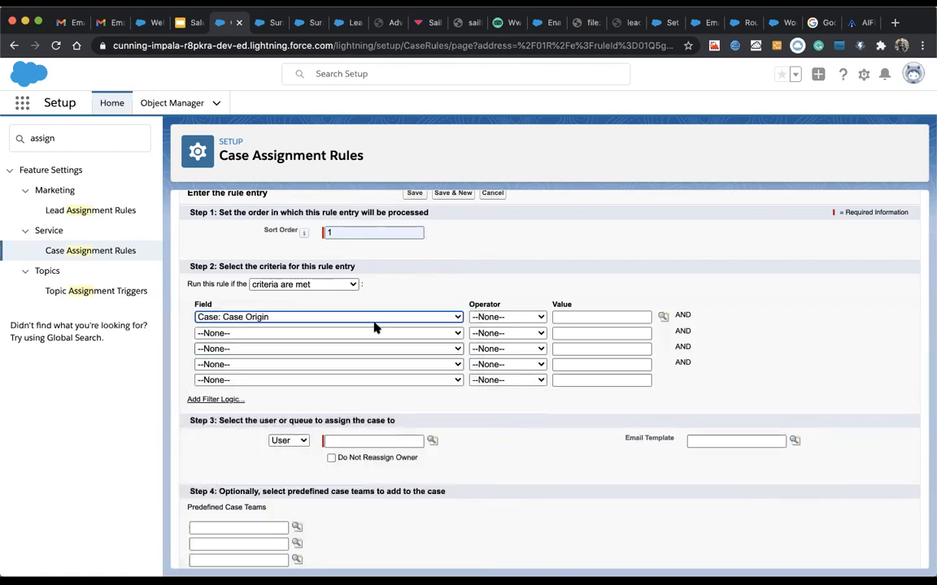
pyautogui.click(495, 318)
pyautogui.click(492, 329)
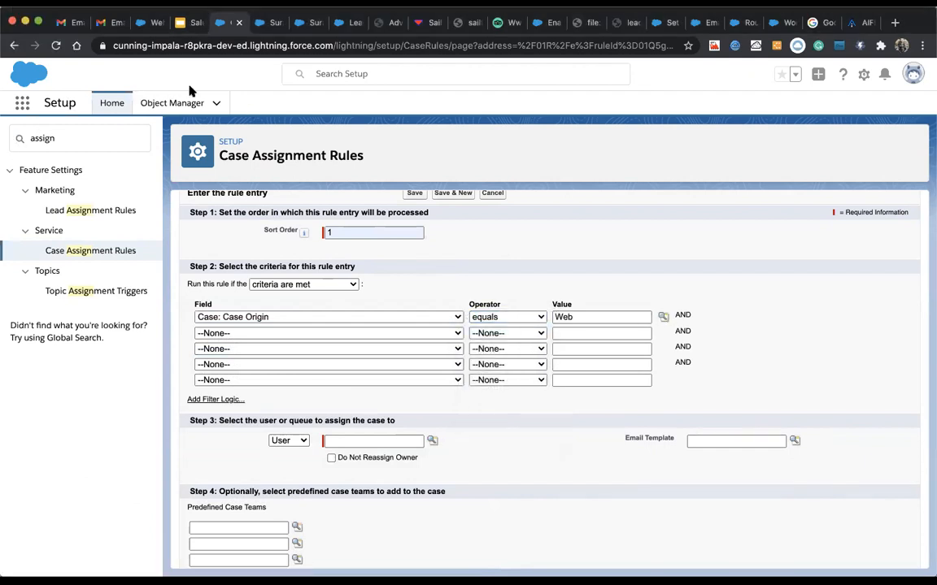
pyautogui.scroll(-2, 309, 366)
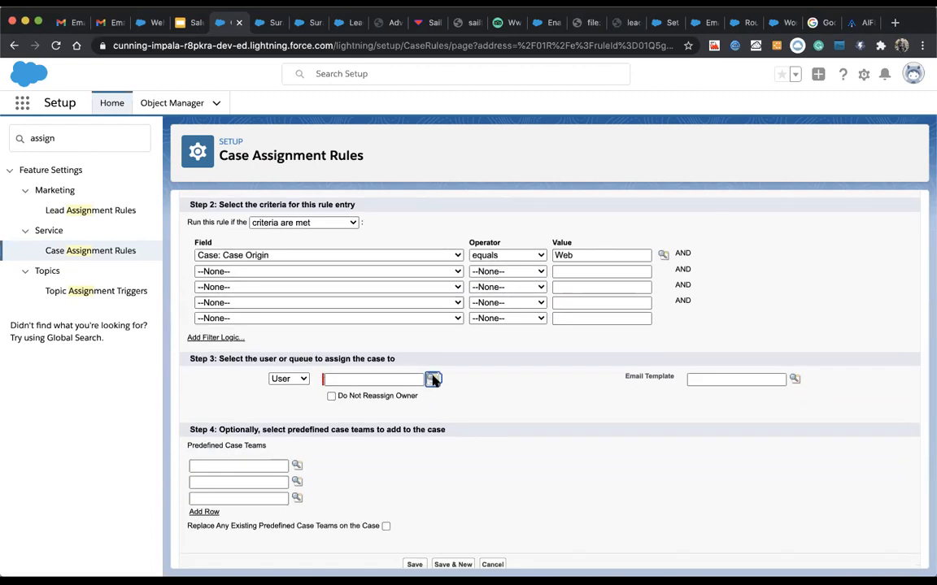
pyautogui.click(432, 380)
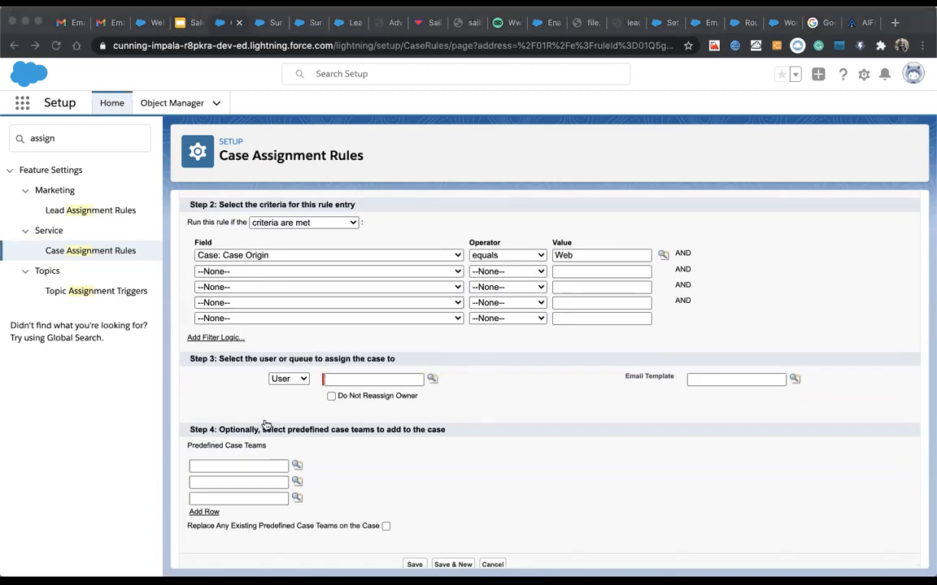
pyautogui.click(296, 379)
pyautogui.click(293, 378)
pyautogui.scroll(-1, 475, 482)
pyautogui.scroll(-1, 480, 485)
pyautogui.click(414, 552)
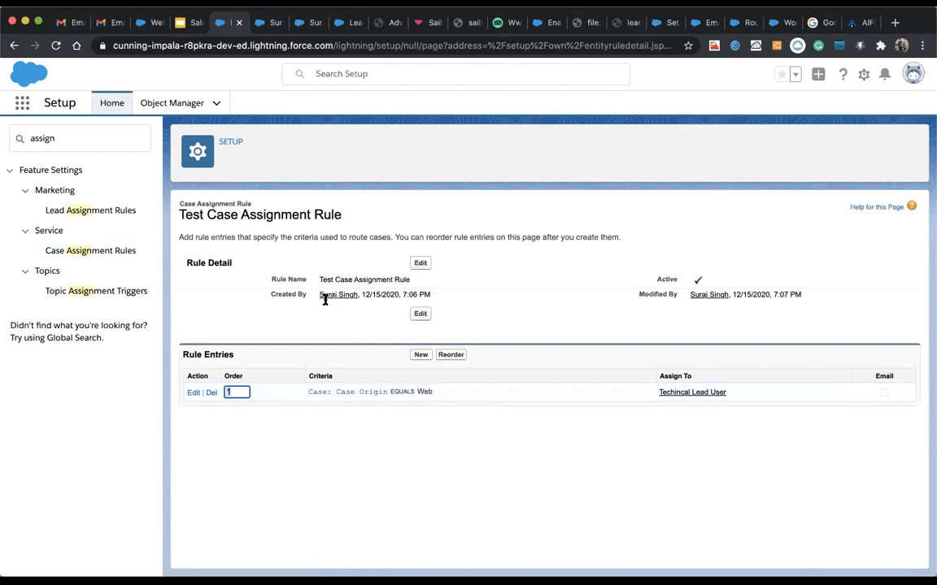
# Step: Go from the lead record to the Cases list and start a new case
pyautogui.moveTo(341, 391); pyautogui.dragTo(388, 391)
pyautogui.click(268, 22)
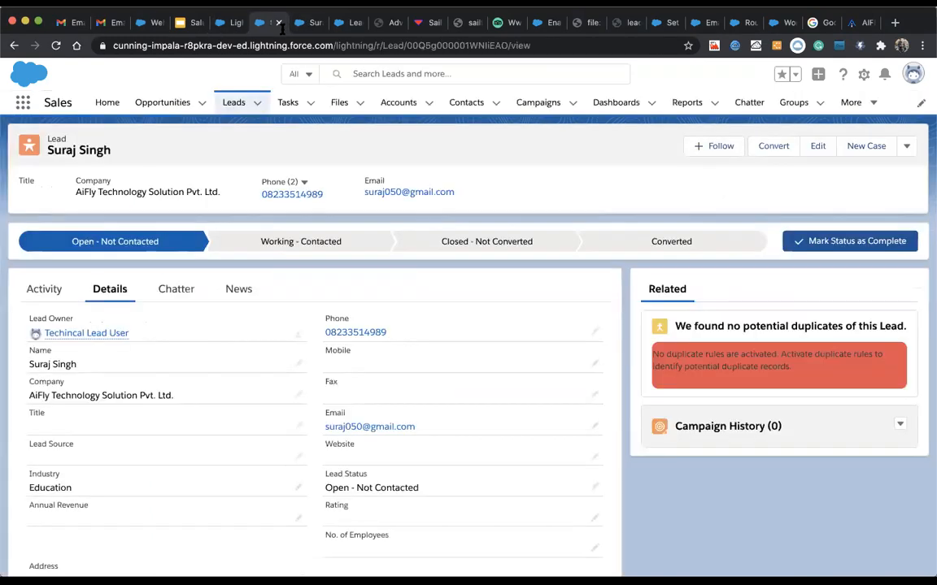
pyautogui.click(849, 101)
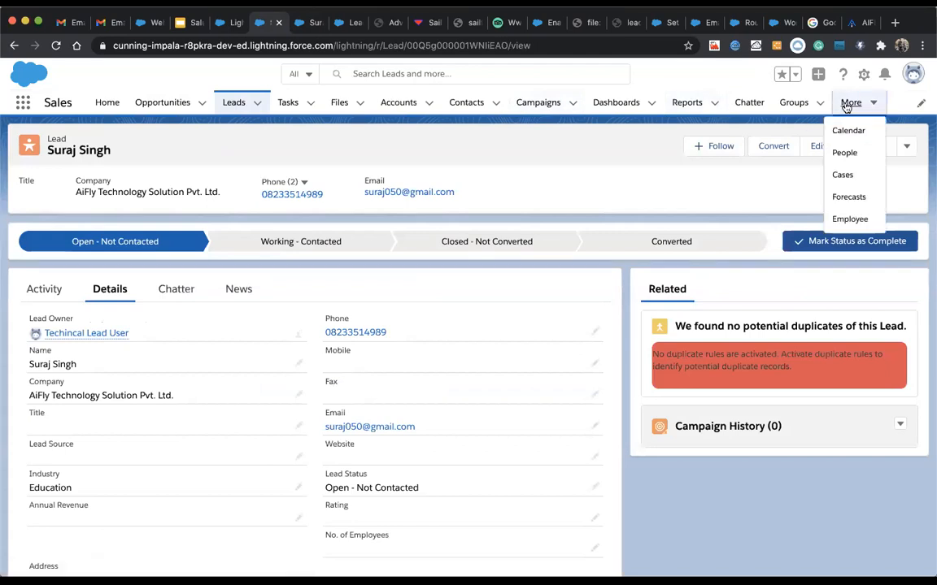
pyautogui.click(840, 175)
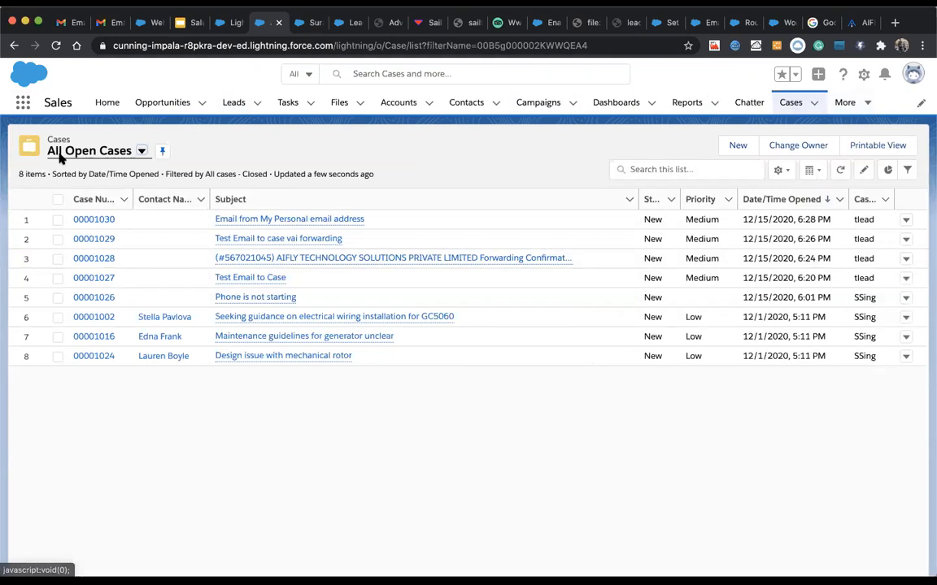
pyautogui.click(743, 149)
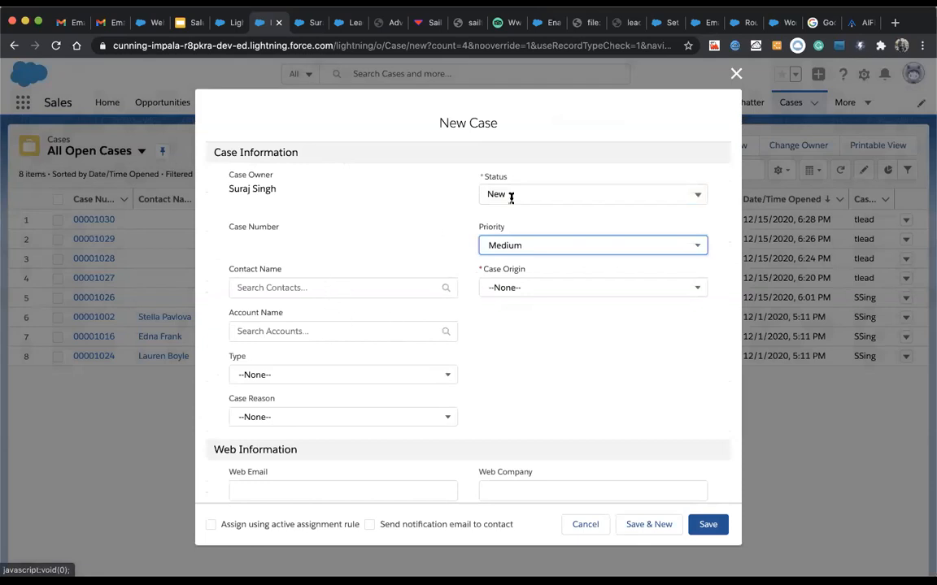
# Step: Save the case with Case Origin Web and 'Assign using active assignment rule' ticked
pyautogui.scroll(-1, 361, 363)
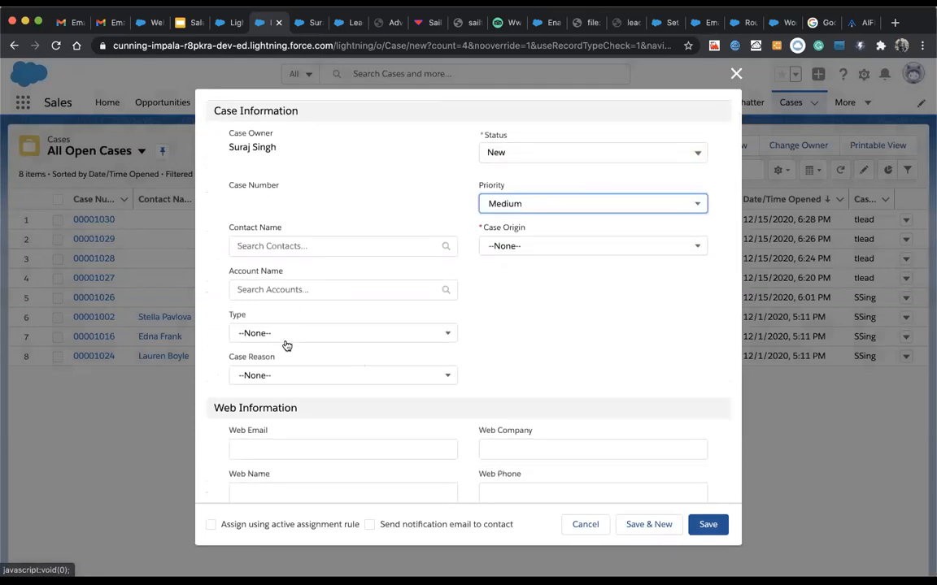
pyautogui.click(498, 249)
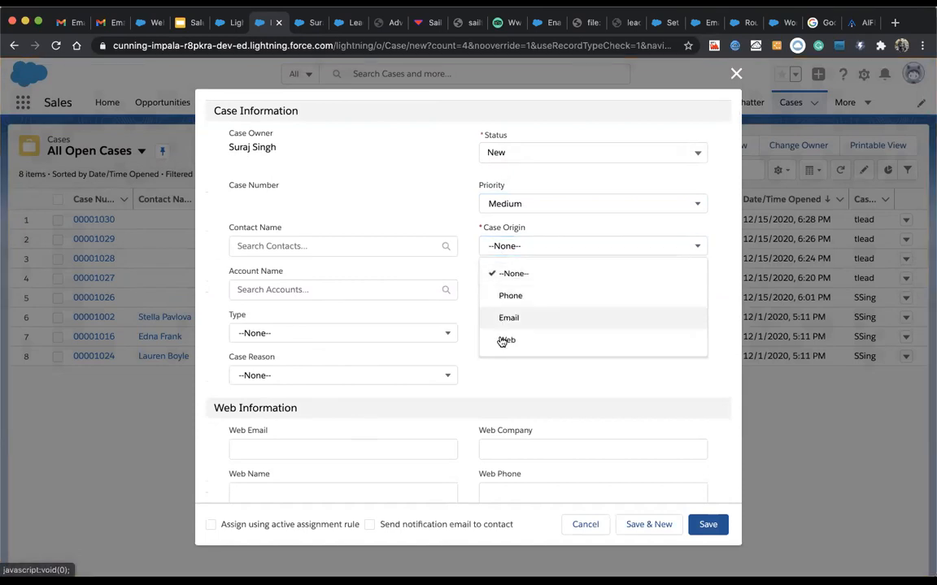
pyautogui.click(499, 339)
pyautogui.scroll(-1, 353, 370)
pyautogui.scroll(-2, 353, 370)
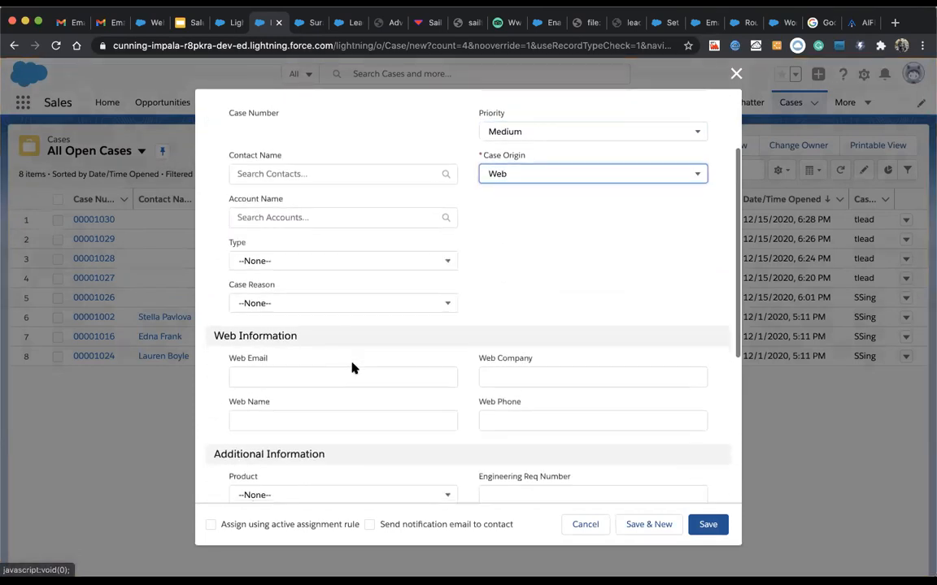
pyautogui.scroll(3, 351, 357)
pyautogui.scroll(-3, 364, 316)
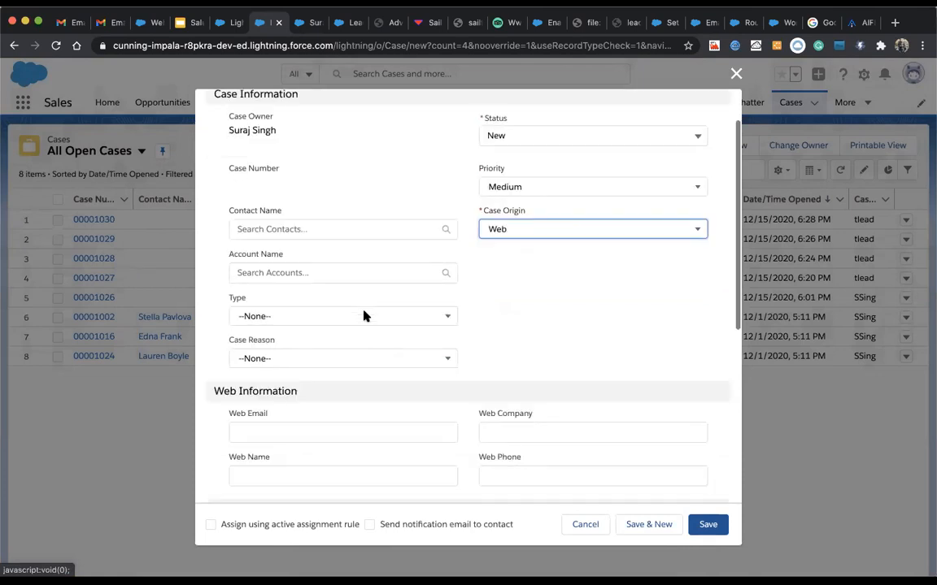
pyautogui.scroll(-2, 324, 424)
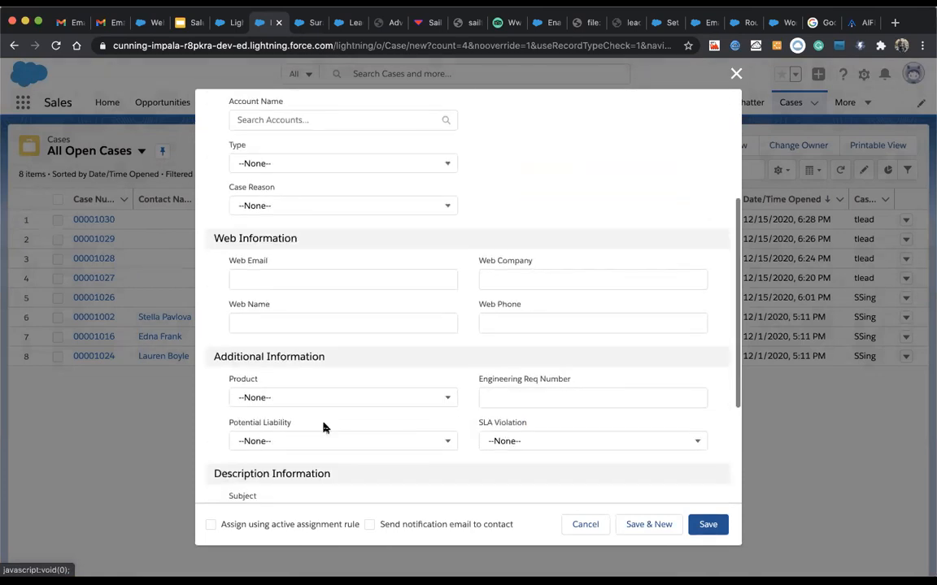
pyautogui.click(211, 525)
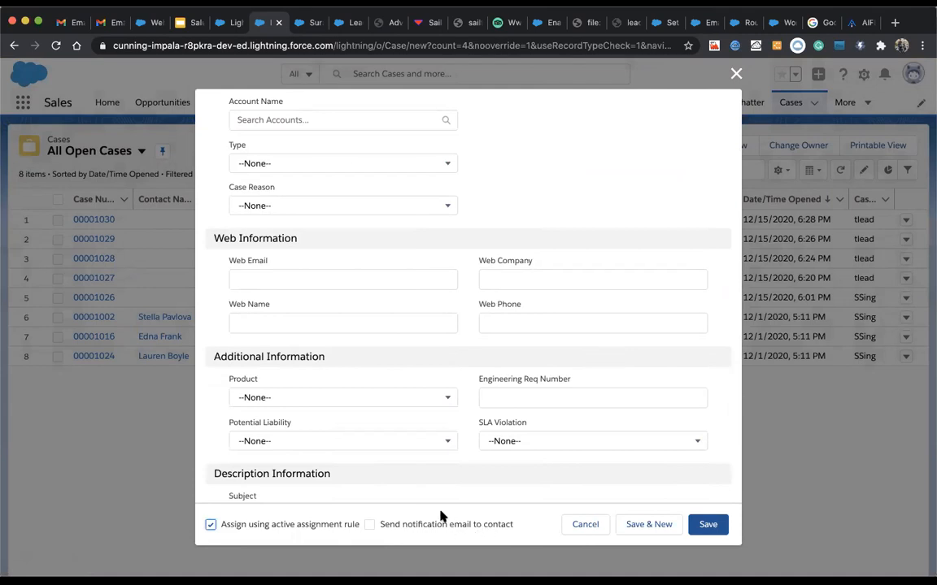
pyautogui.scroll(5, 316, 285)
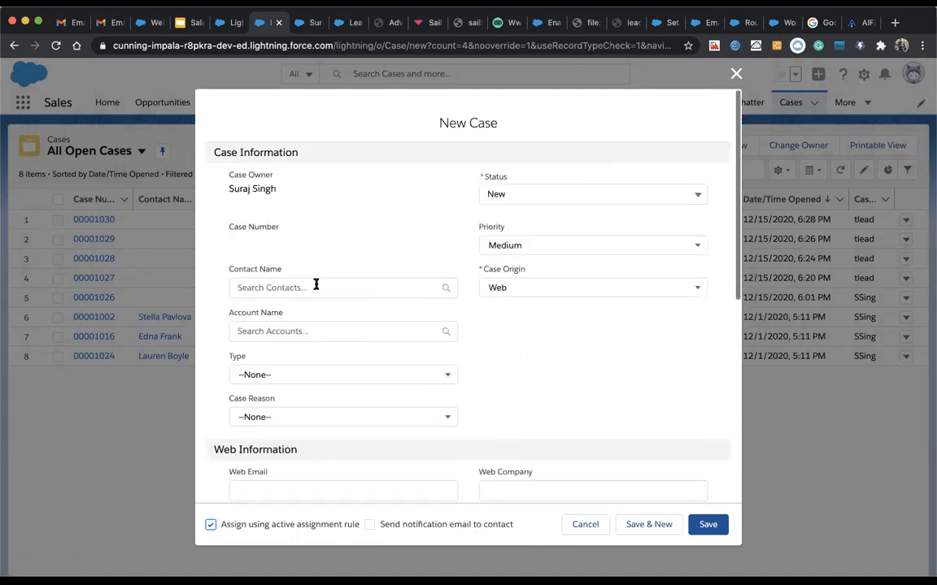
pyautogui.click(704, 524)
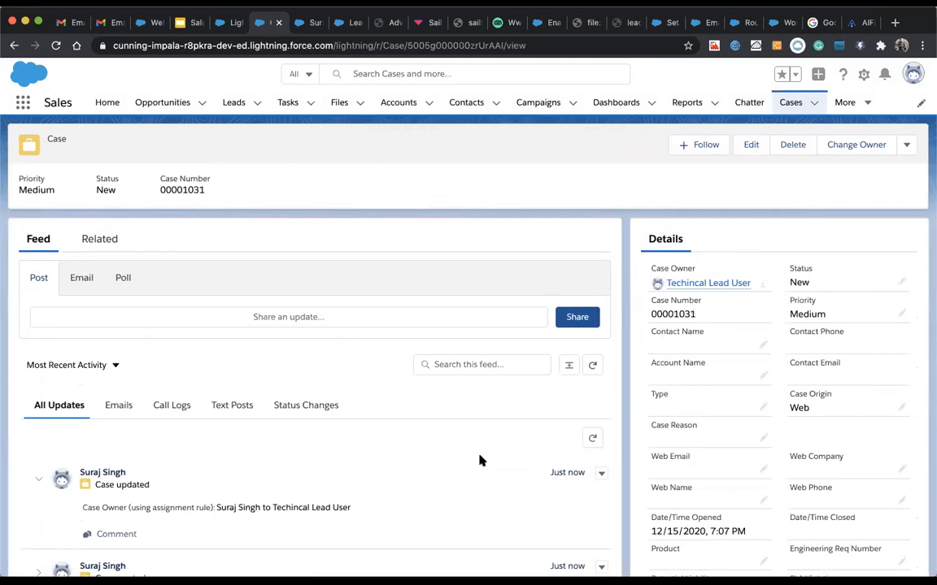
pyautogui.scroll(-3, 480, 461)
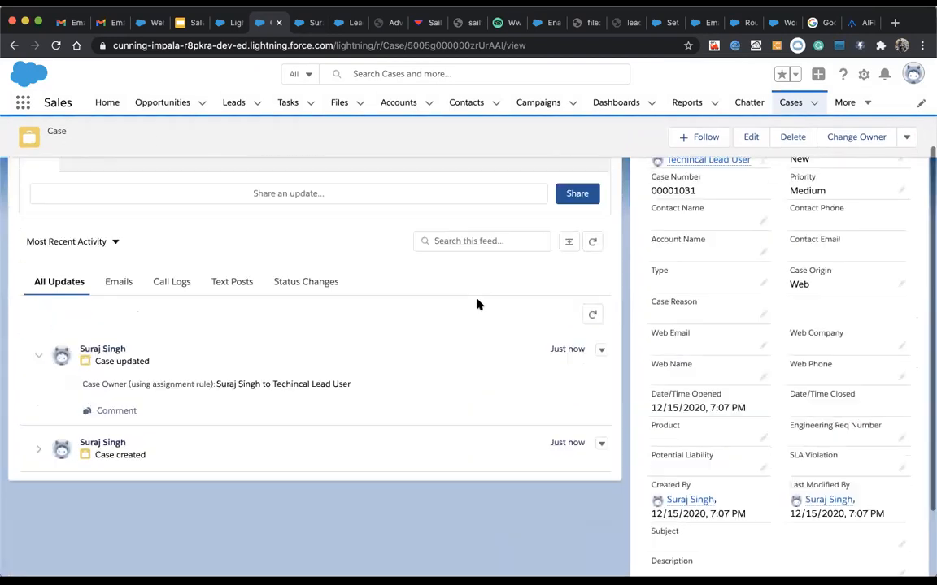
pyautogui.scroll(3, 478, 305)
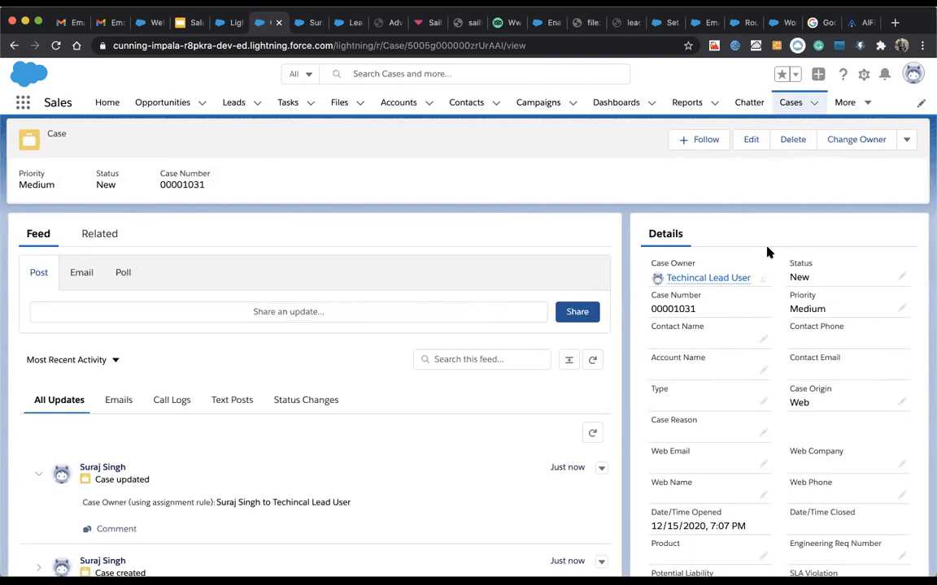
pyautogui.scroll(-5, 834, 373)
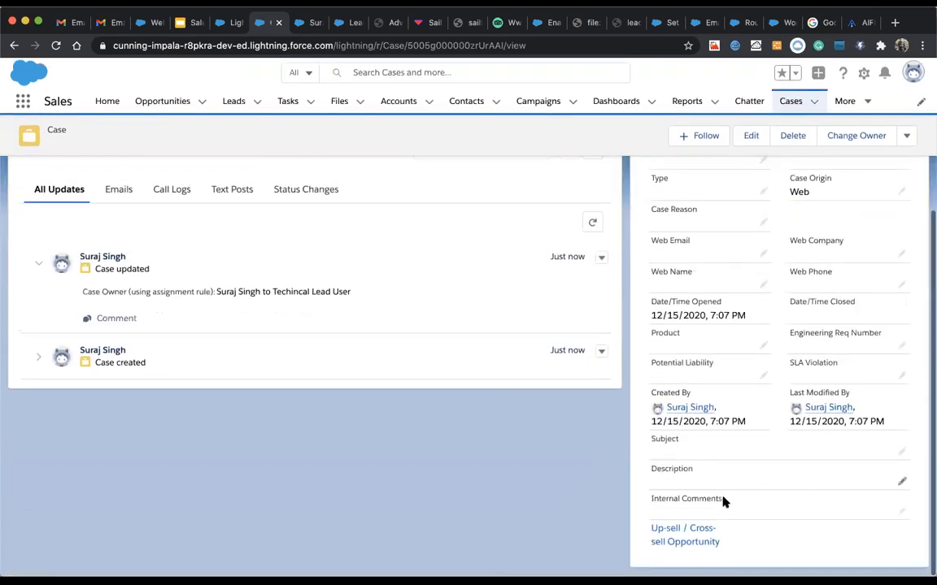
pyautogui.scroll(5, 707, 310)
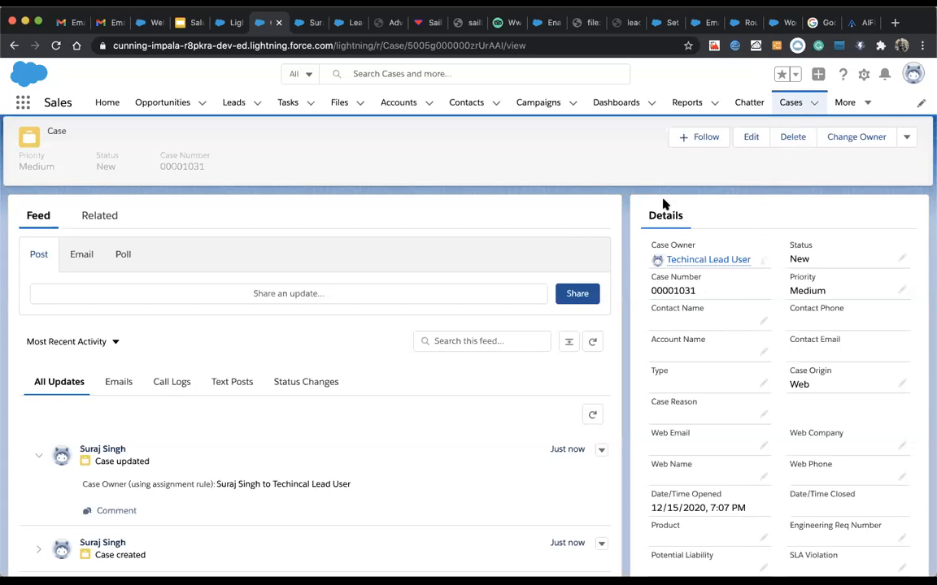
pyautogui.click(232, 23)
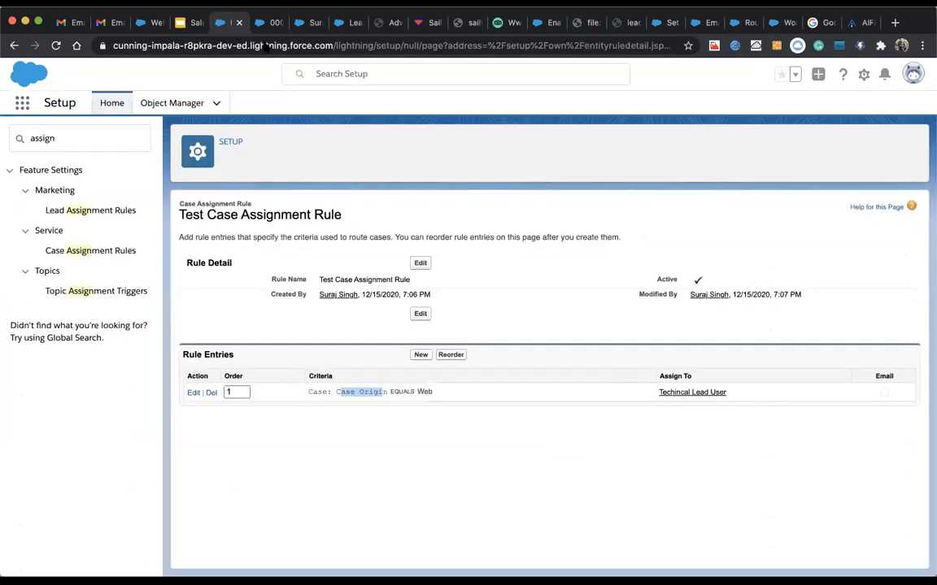
pyautogui.click(302, 394)
pyautogui.moveTo(308, 395); pyautogui.dragTo(433, 392)
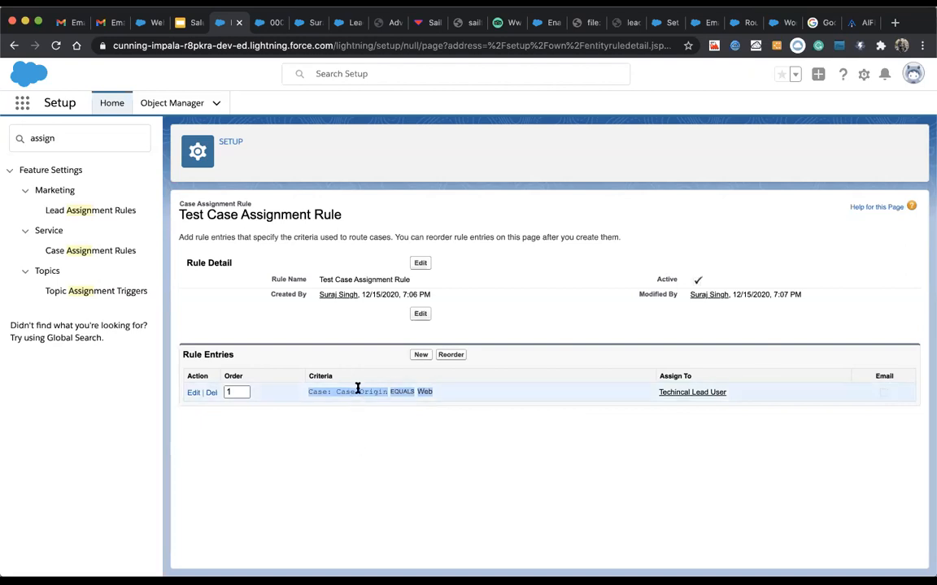
pyautogui.click(324, 386)
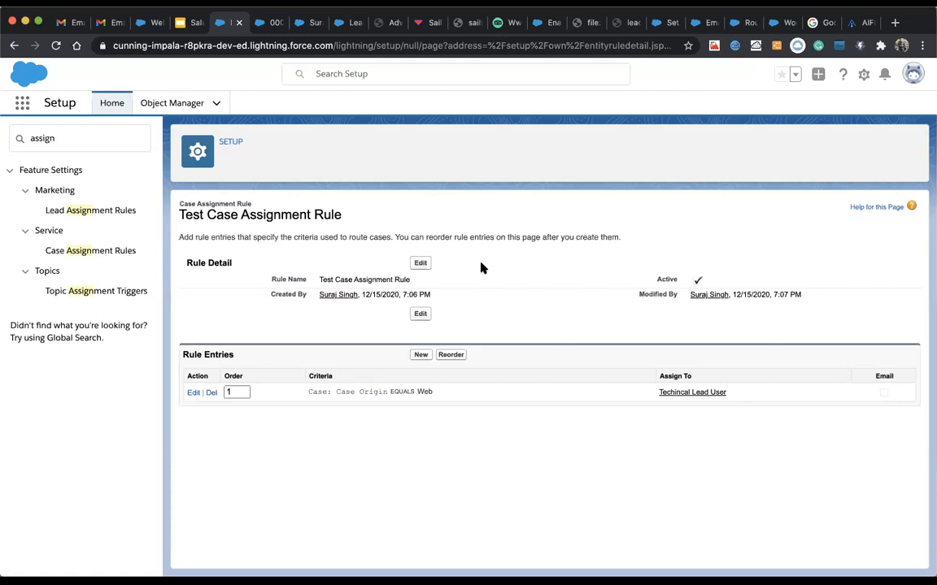
pyautogui.click(267, 22)
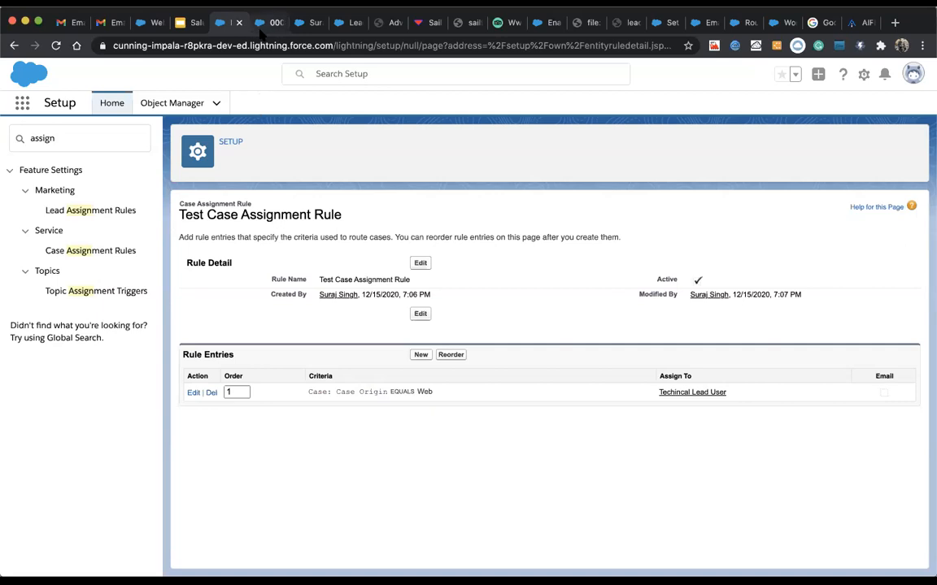
# Step: Open the Lead Internal System lead's Details from the open leads list
pyautogui.click(238, 107)
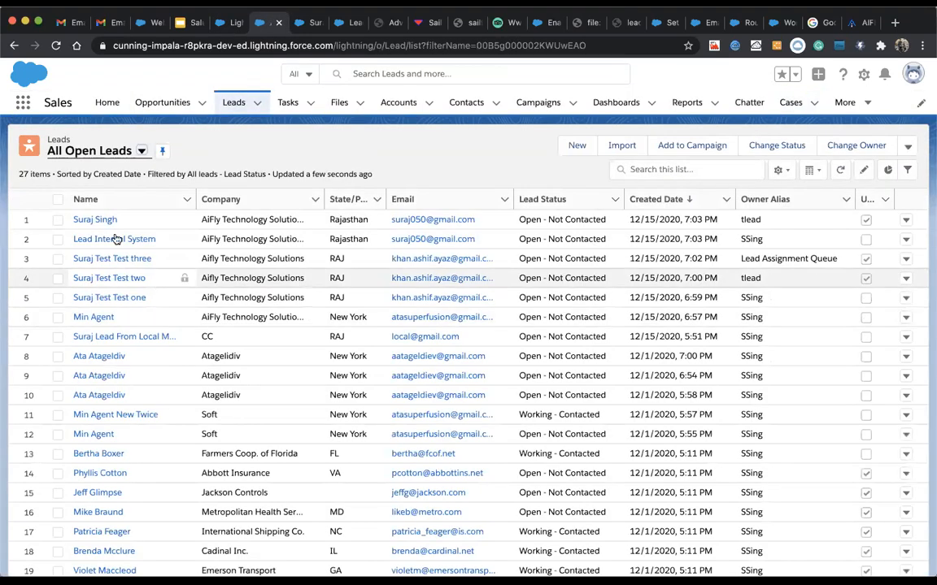
pyautogui.click(104, 242)
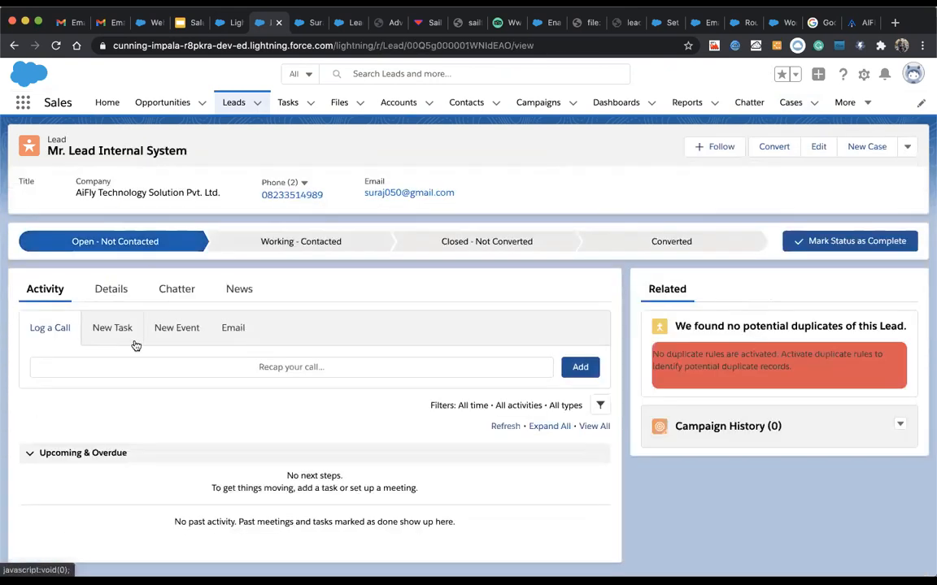
pyautogui.click(113, 291)
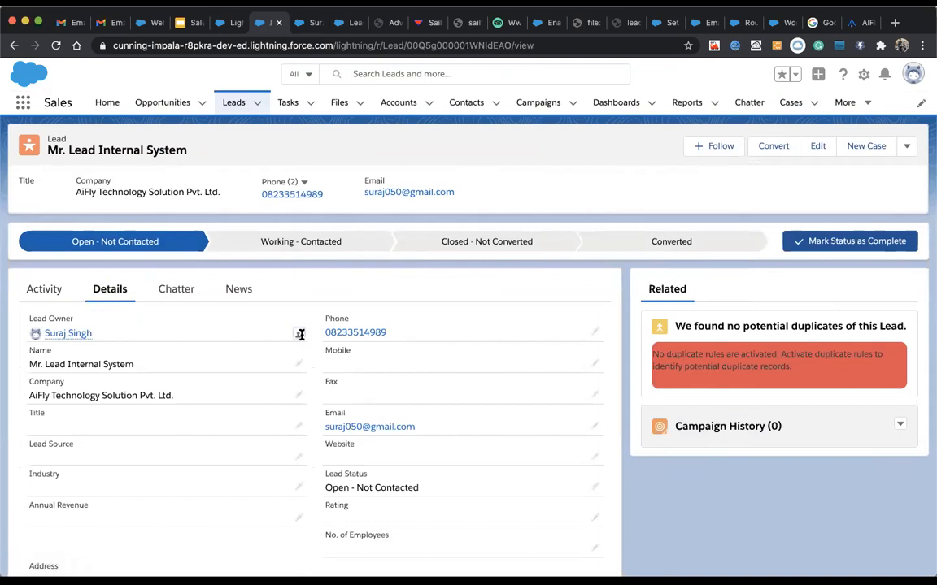
# Step: Change the lead owner to Techincal Lead User, sending a notification email
pyautogui.click(299, 335)
pyautogui.click(342, 249)
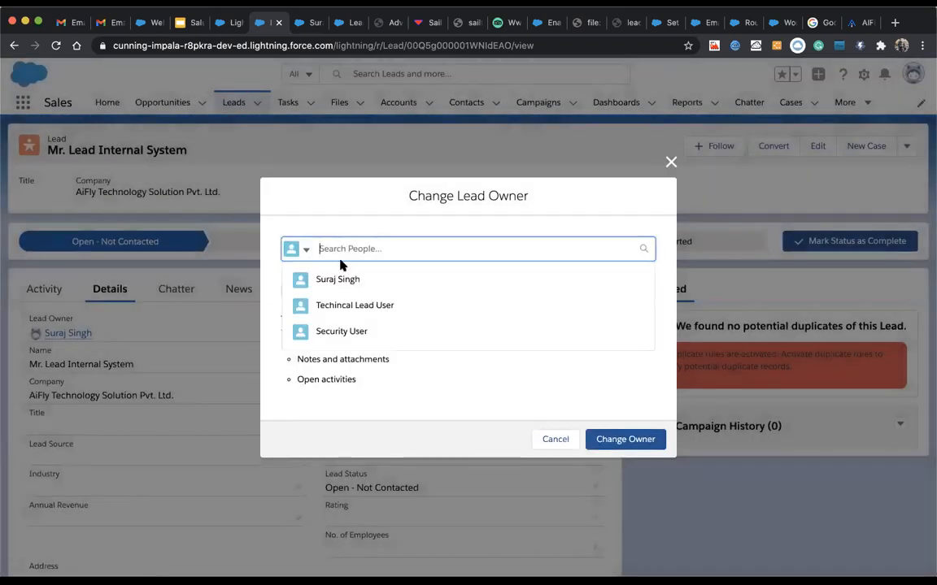
pyautogui.click(338, 280)
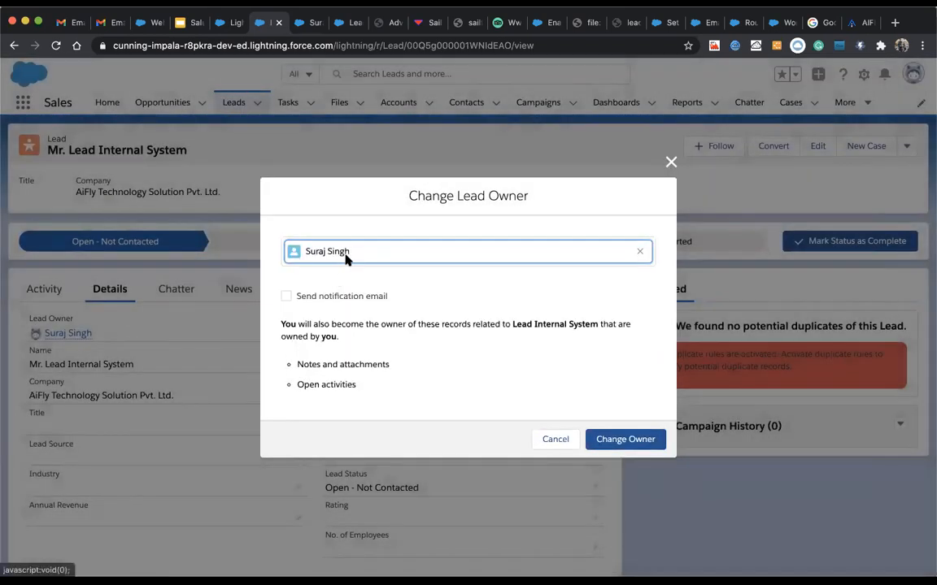
pyautogui.click(640, 249)
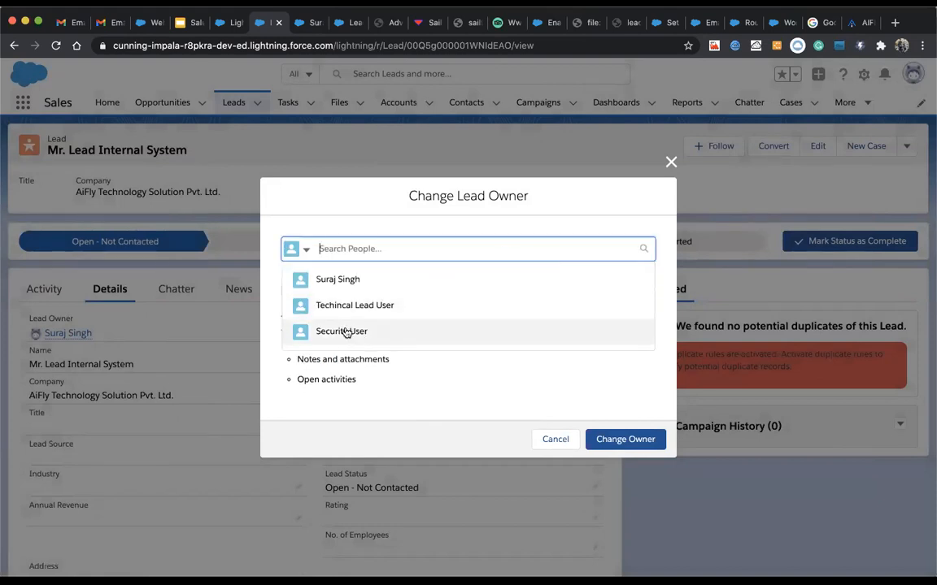
pyautogui.click(355, 304)
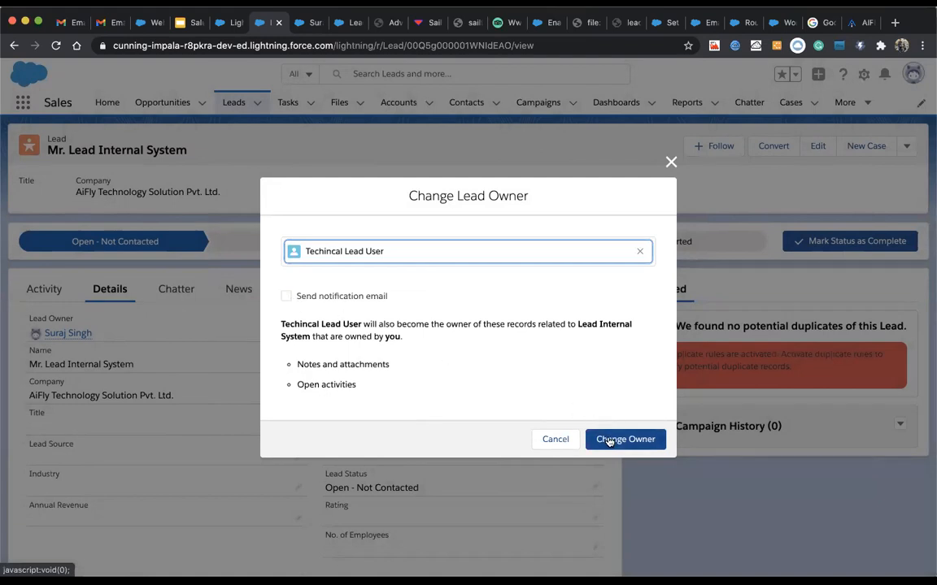
pyautogui.click(286, 296)
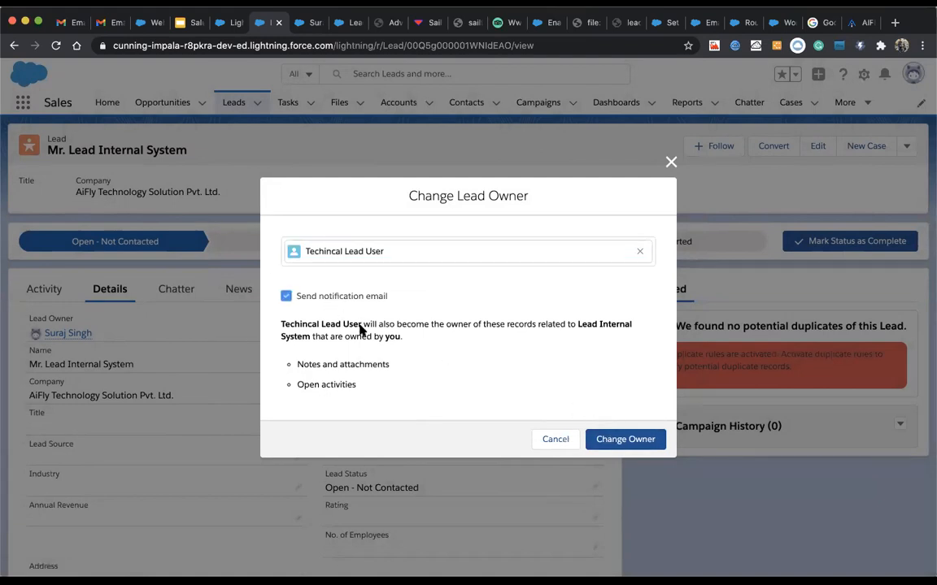
pyautogui.click(598, 440)
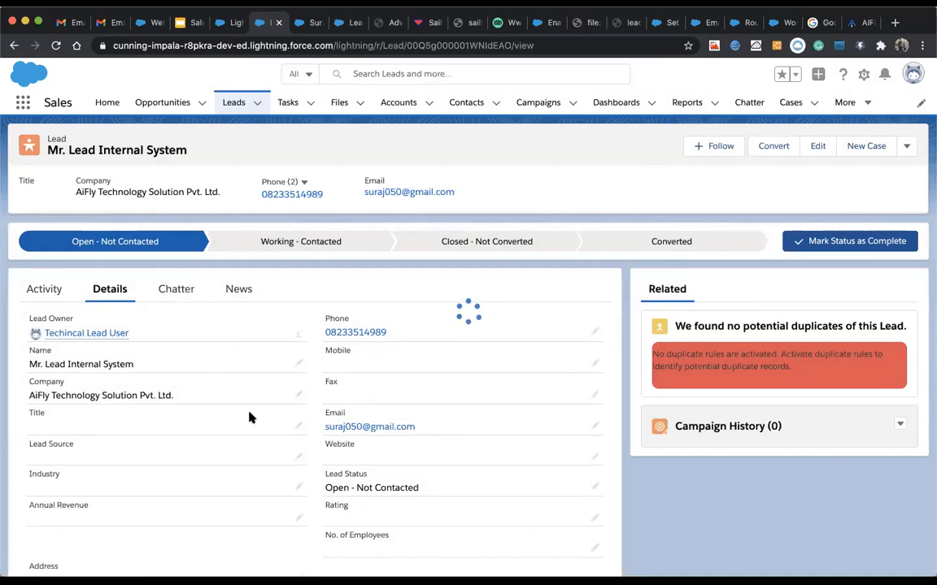
pyautogui.click(54, 46)
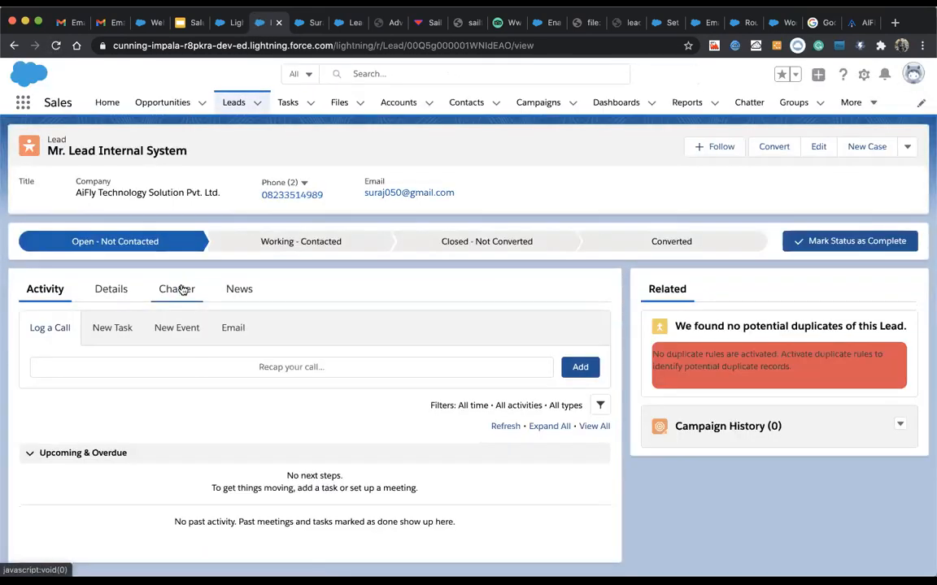
pyautogui.click(99, 294)
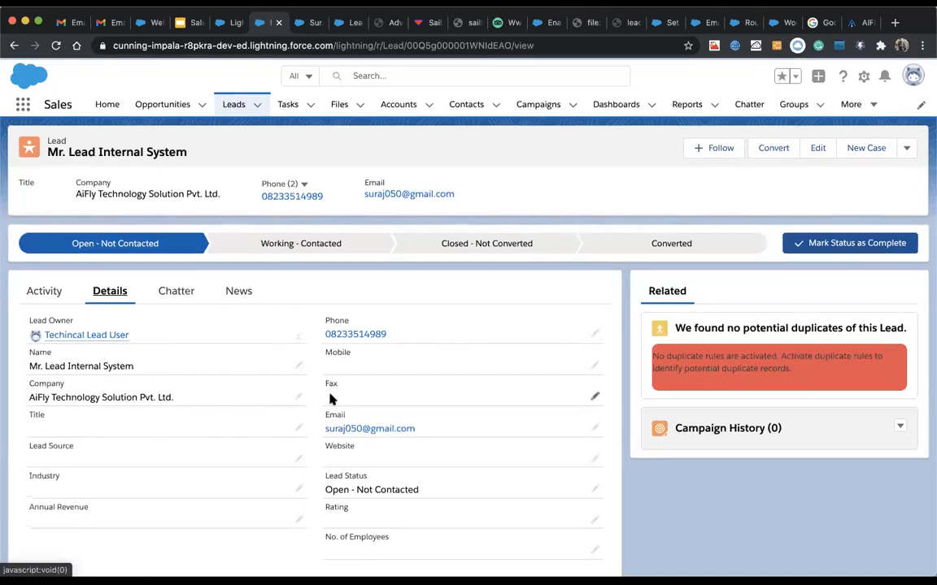
pyautogui.click(309, 247)
pyautogui.click(823, 245)
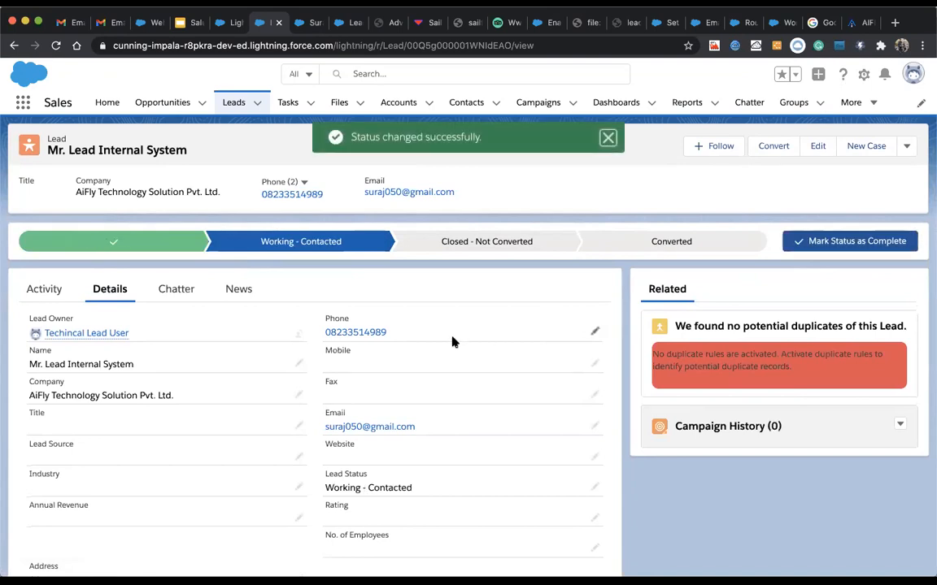
pyautogui.scroll(-1, 453, 341)
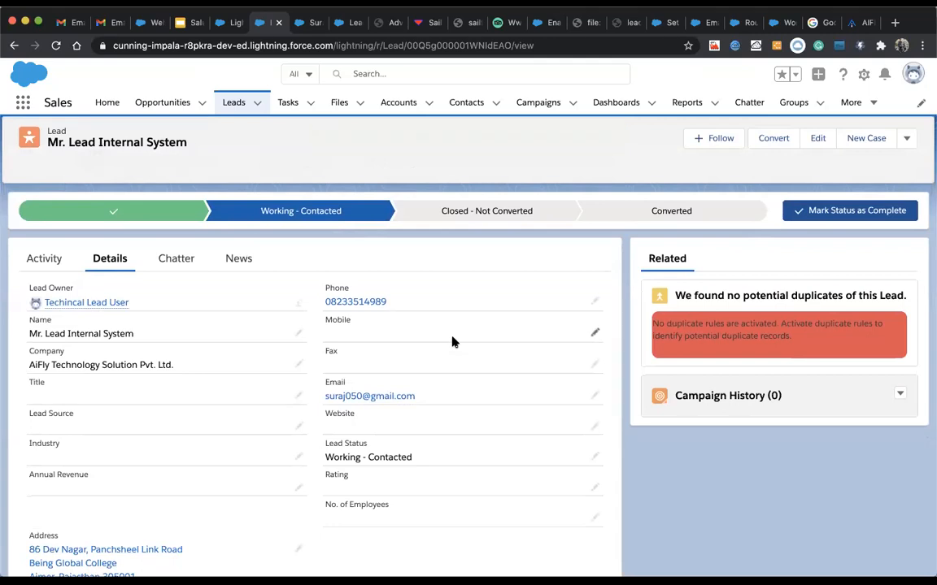
pyautogui.scroll(1, 451, 341)
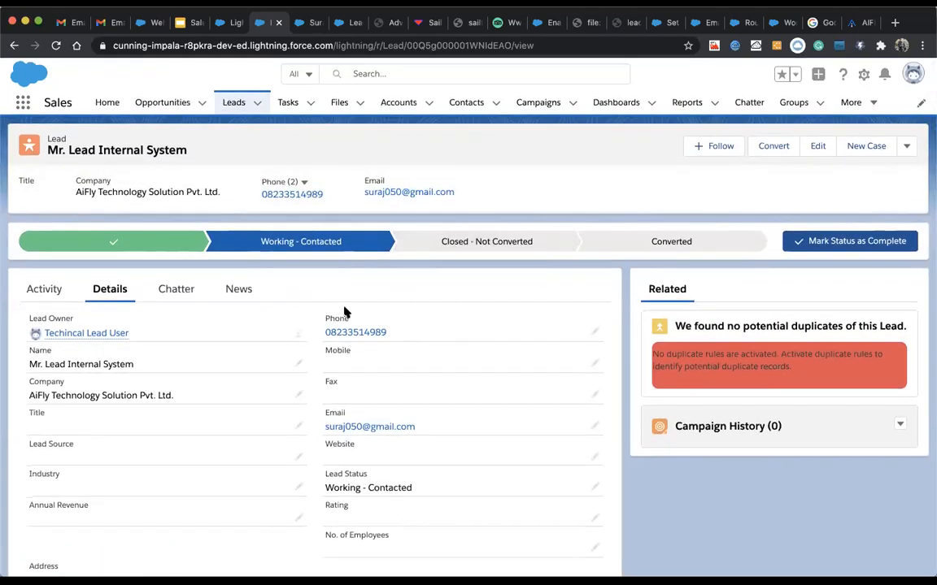
pyautogui.click(140, 244)
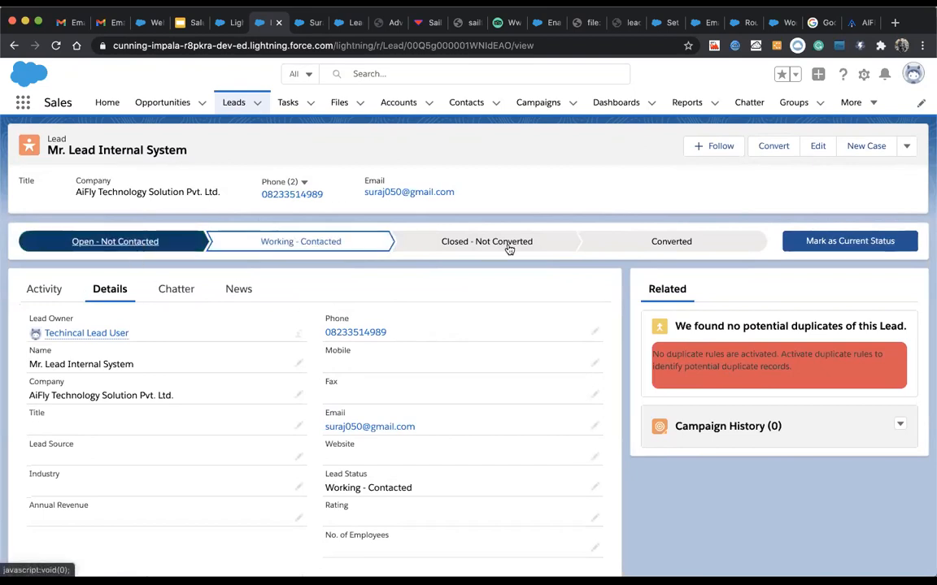
pyautogui.click(813, 242)
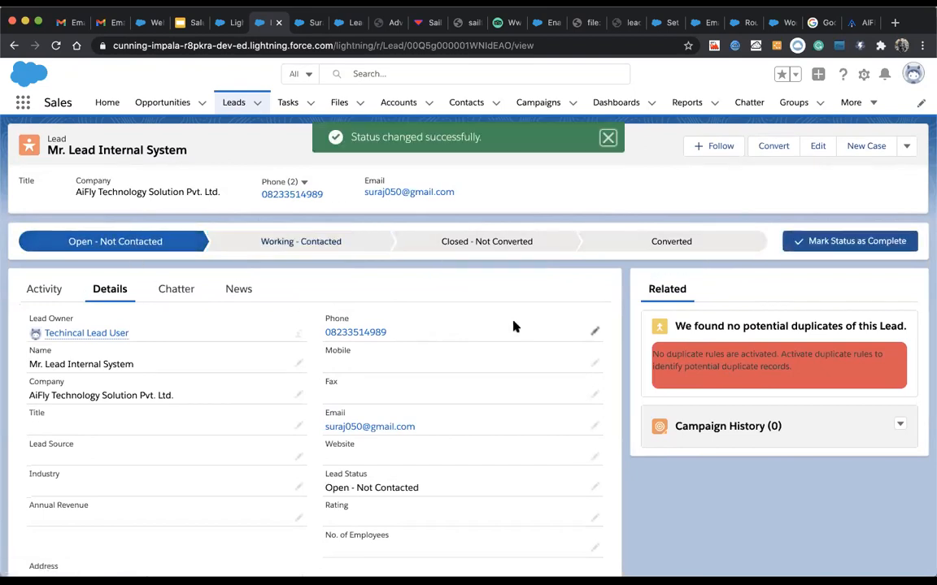
pyautogui.click(348, 250)
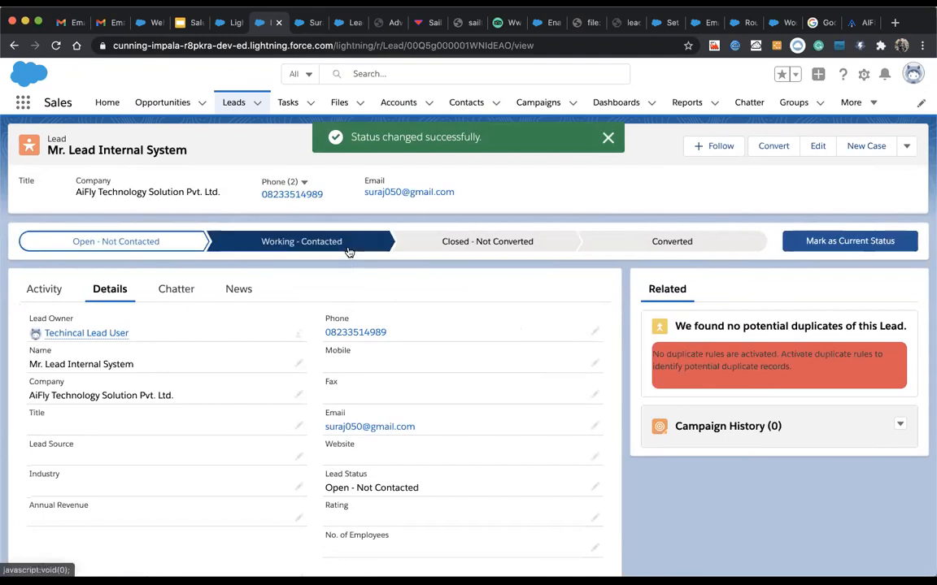
pyautogui.click(828, 240)
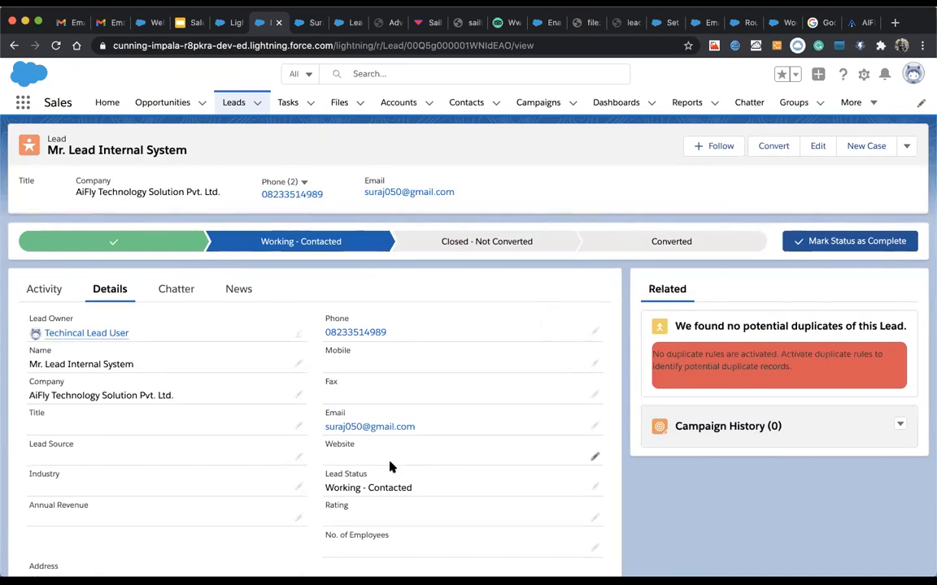
pyautogui.scroll(-3, 389, 467)
pyautogui.scroll(3, 390, 466)
pyautogui.scroll(-1, 212, 370)
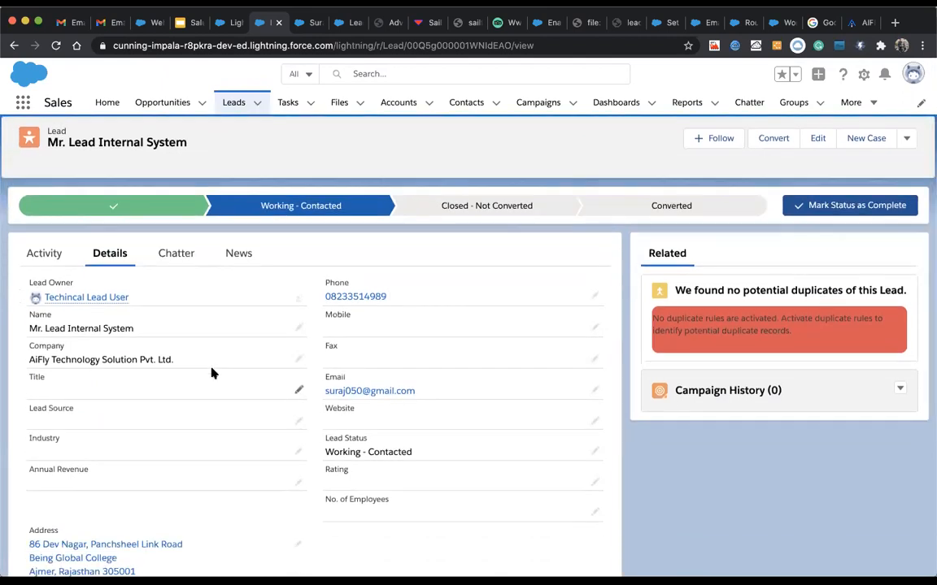
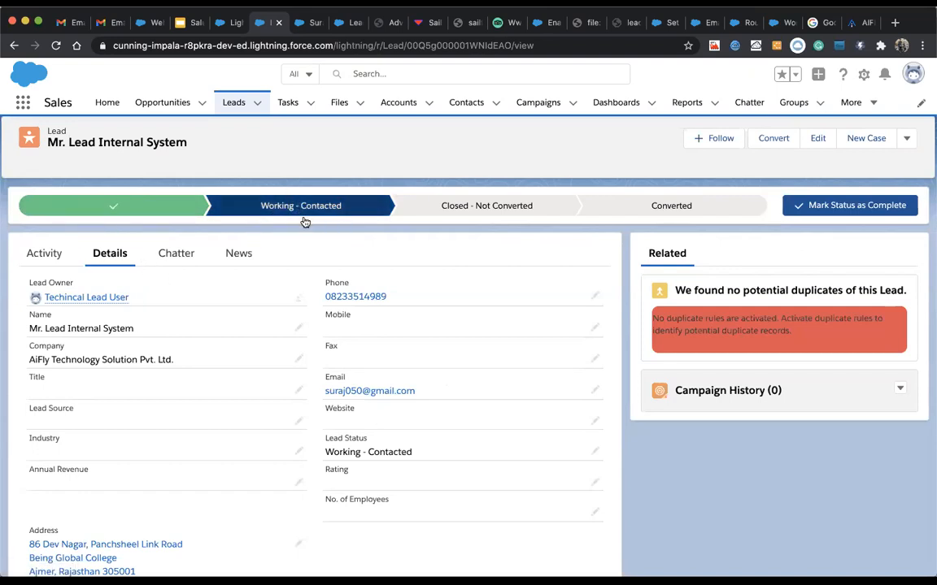
# Step: Mark the lead's stage complete, reset Working - Contacted as current status, then select Converted
pyautogui.click(821, 205)
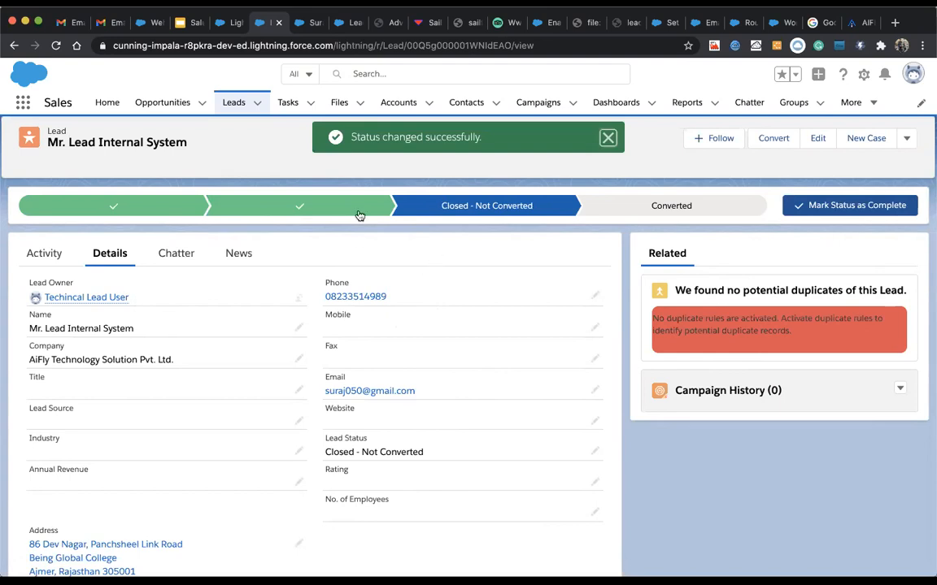
pyautogui.click(307, 206)
pyautogui.click(813, 204)
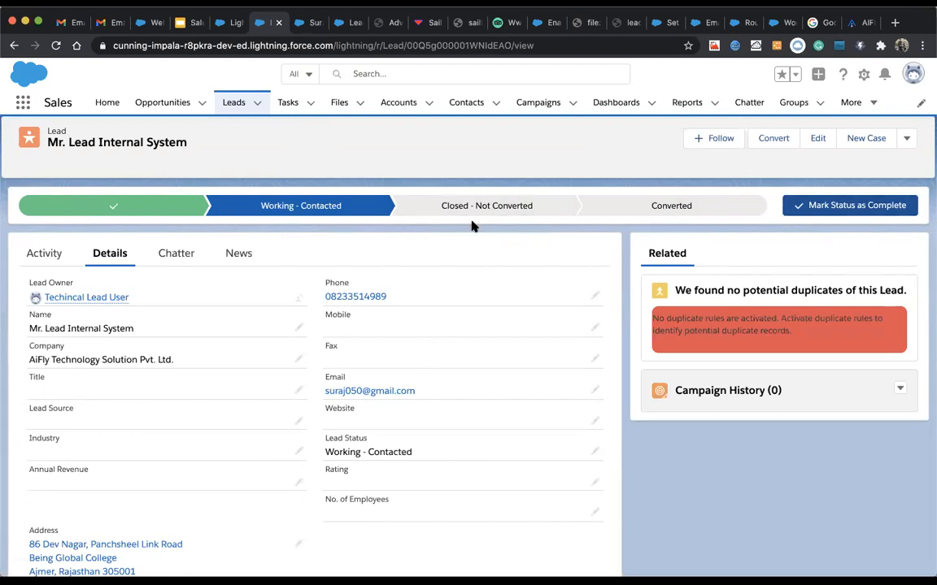
pyautogui.click(687, 213)
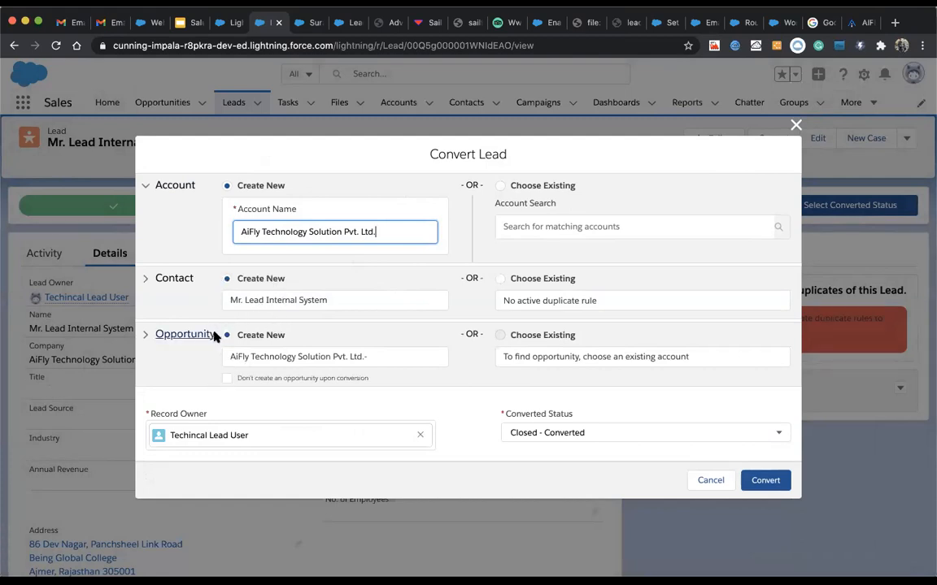
# Step: Skip opportunity creation and keep the account set to Create New after checking Choose Existing
pyautogui.click(226, 379)
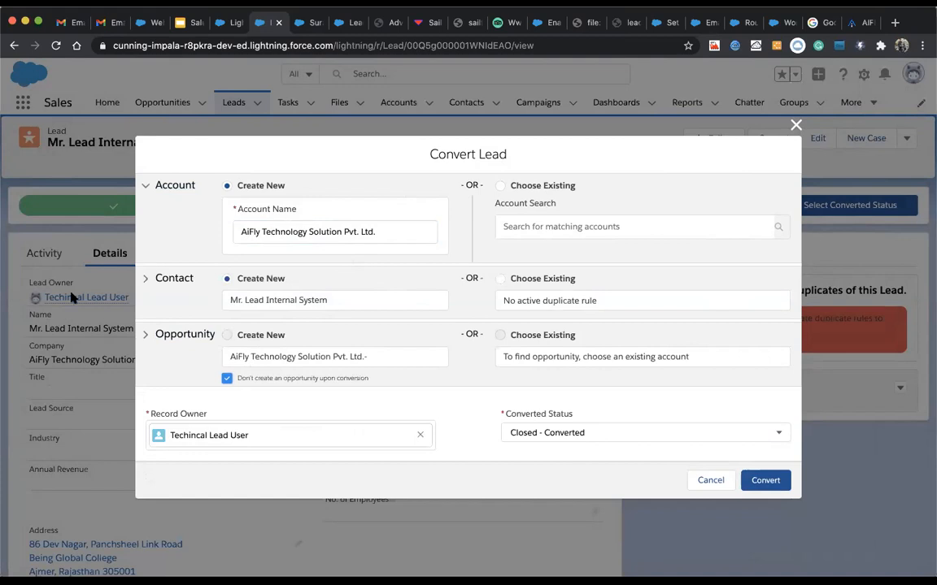
pyautogui.click(500, 185)
pyautogui.click(508, 227)
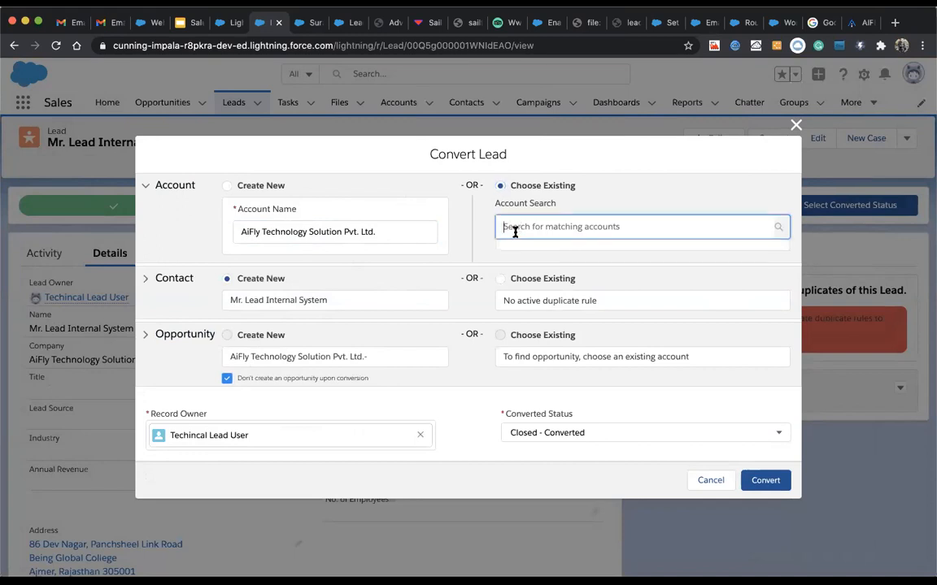
pyautogui.click(226, 186)
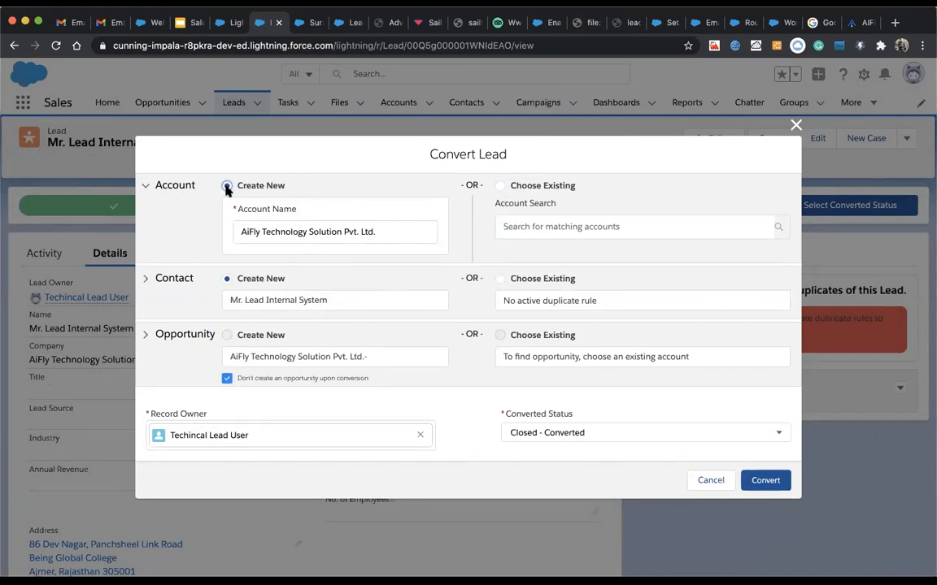
# Step: Keep the contact set to Create New after trying Choose Existing
pyautogui.click(500, 278)
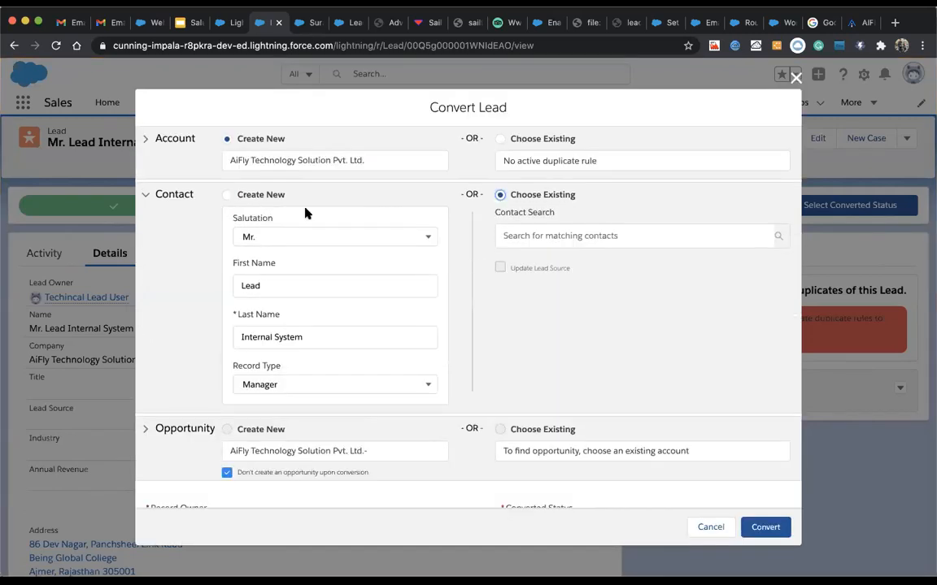
pyautogui.click(227, 195)
pyautogui.click(500, 195)
pyautogui.scroll(-2, 508, 334)
pyautogui.scroll(2, 508, 334)
pyautogui.click(227, 196)
pyautogui.scroll(-2, 506, 387)
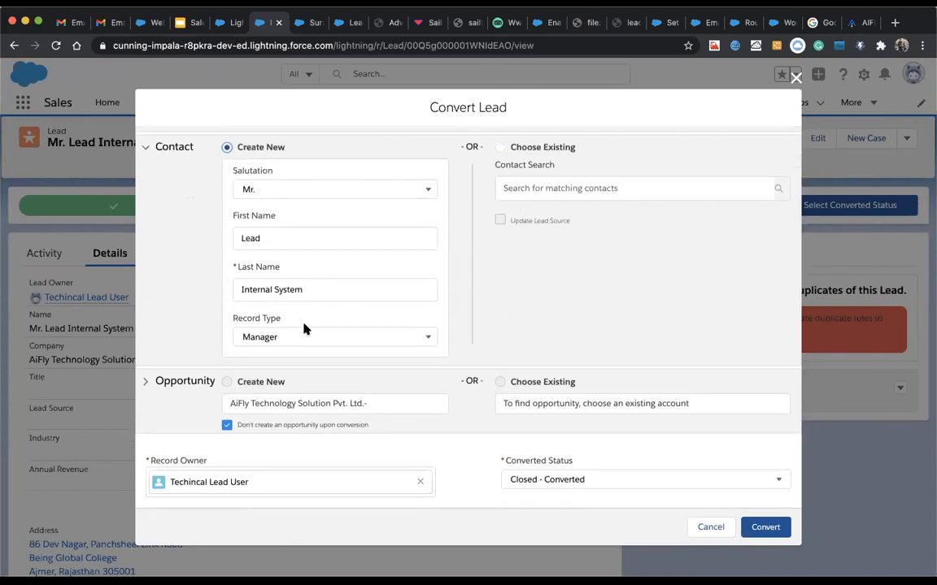
pyautogui.scroll(2, 273, 288)
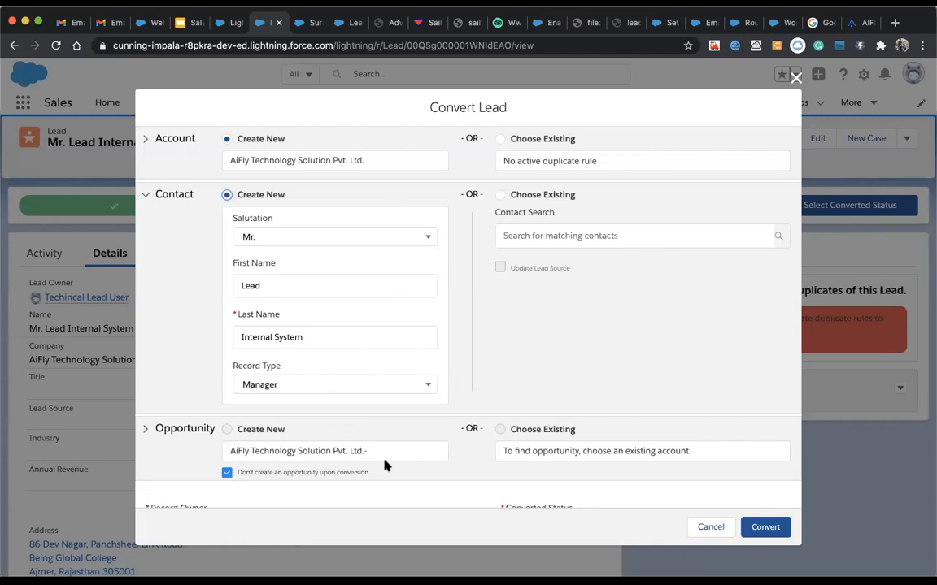
pyautogui.scroll(-2, 385, 464)
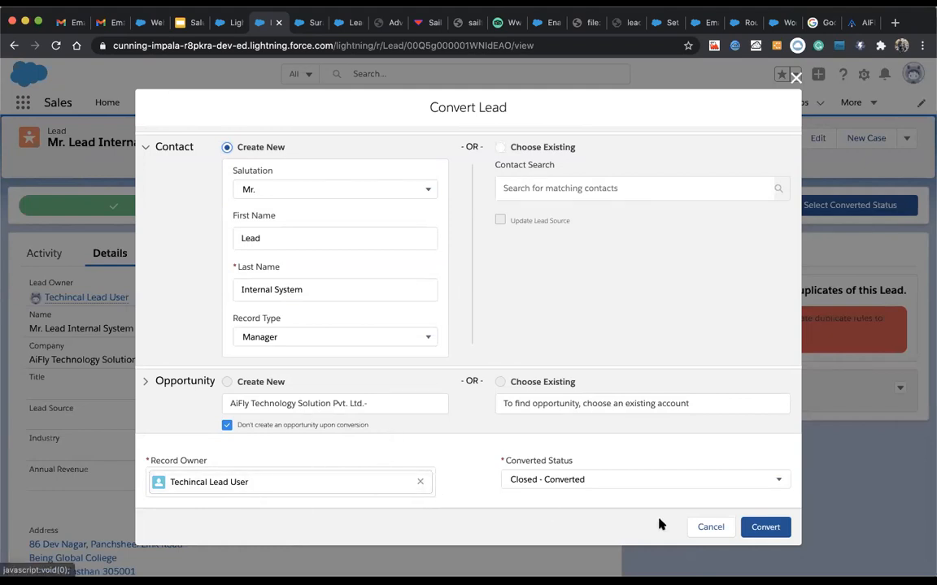
# Step: Convert the lead and view the new AiFly Technology Solution Pvt. Ltd. account in a new tab
pyautogui.click(762, 528)
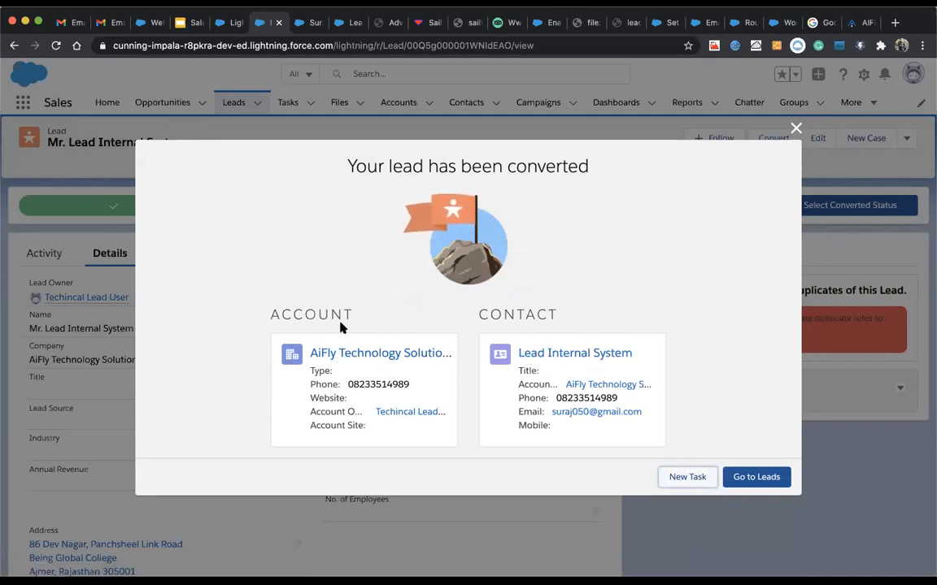
pyautogui.rightClick(399, 354)
pyautogui.click(401, 359)
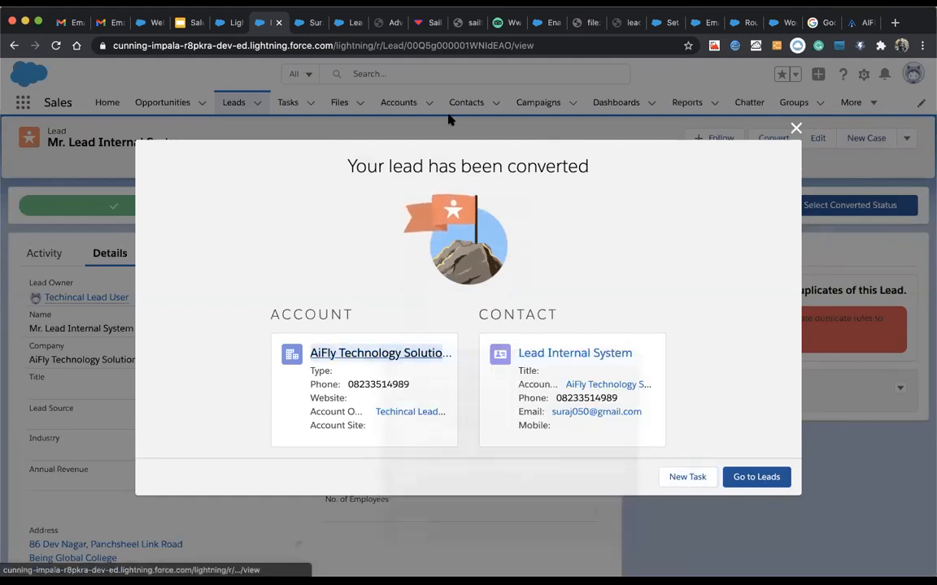
pyautogui.click(289, 22)
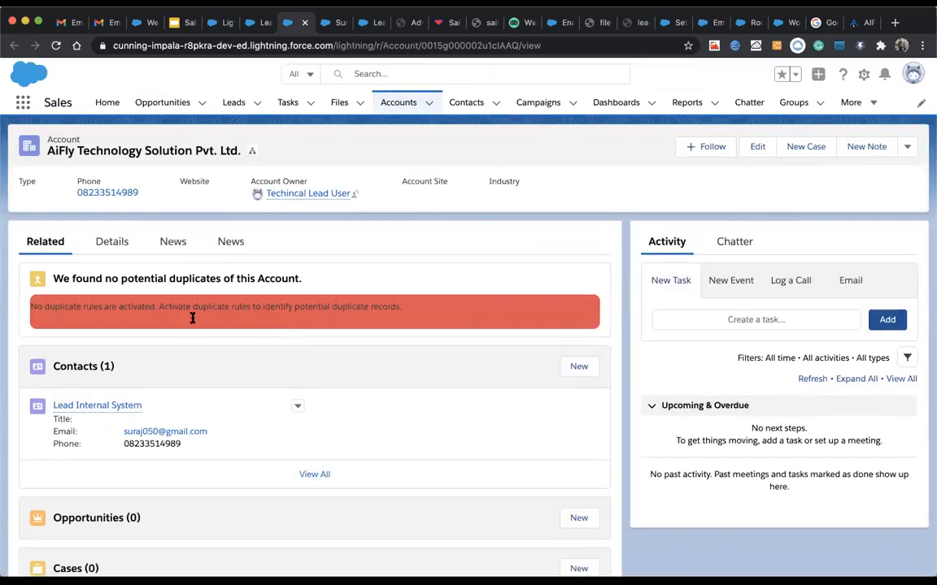
# Step: Review the AiFly account's details and related records, opening the Lead Internal System contact
pyautogui.click(114, 242)
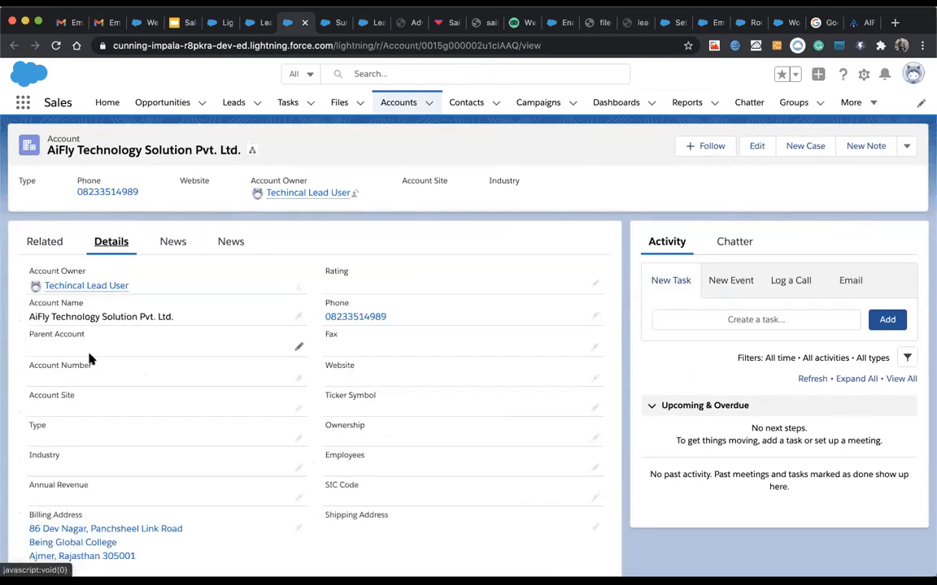
pyautogui.scroll(-5, 89, 359)
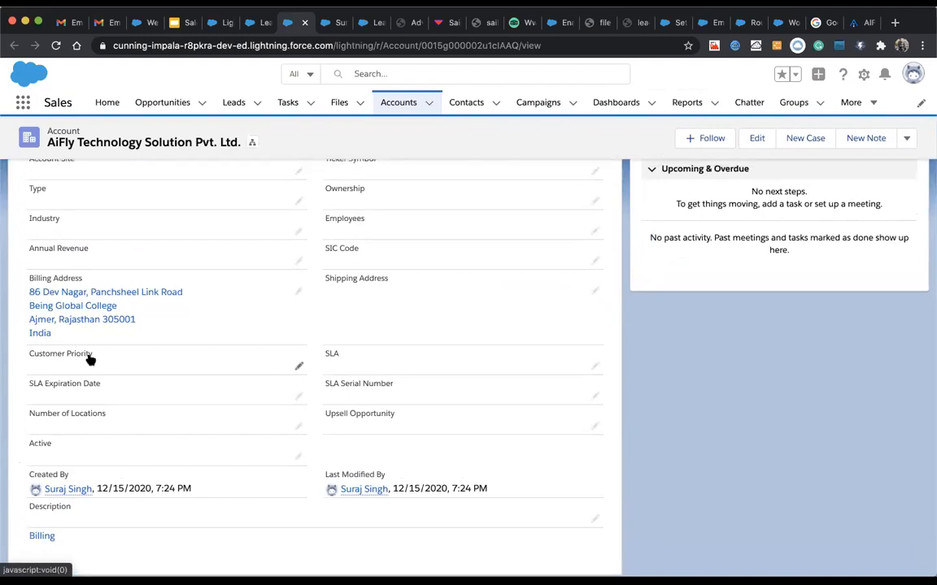
pyautogui.scroll(5, 89, 359)
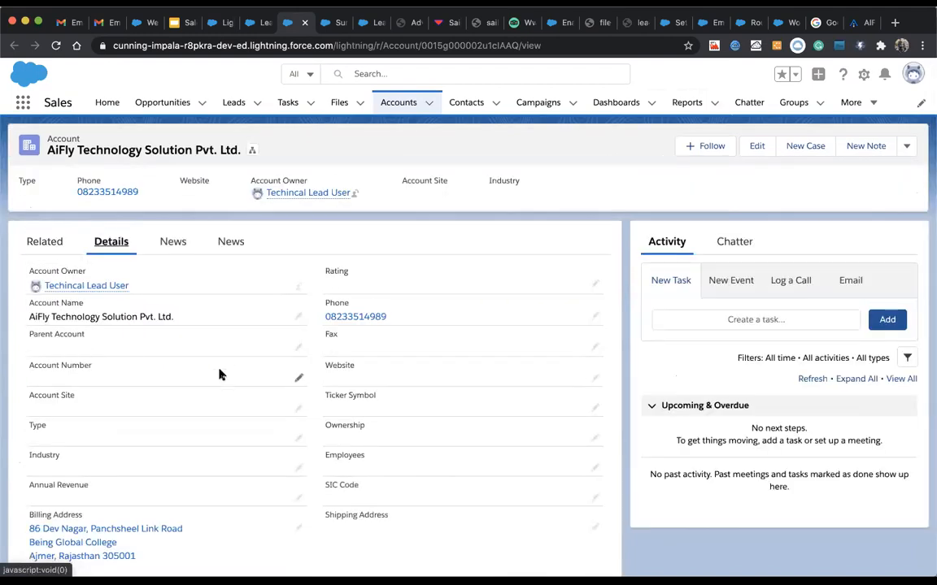
pyautogui.click(41, 238)
pyautogui.scroll(-1, 77, 358)
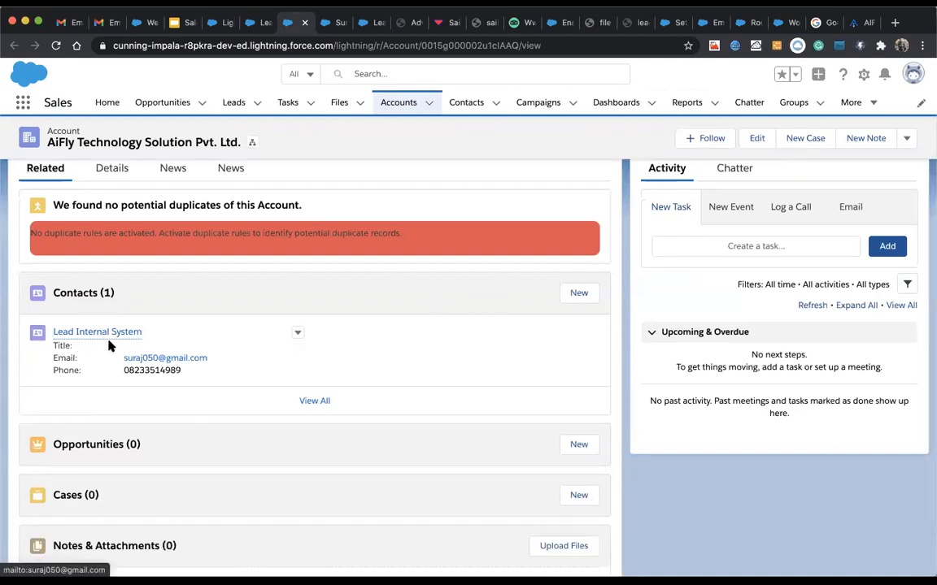
pyautogui.click(111, 333)
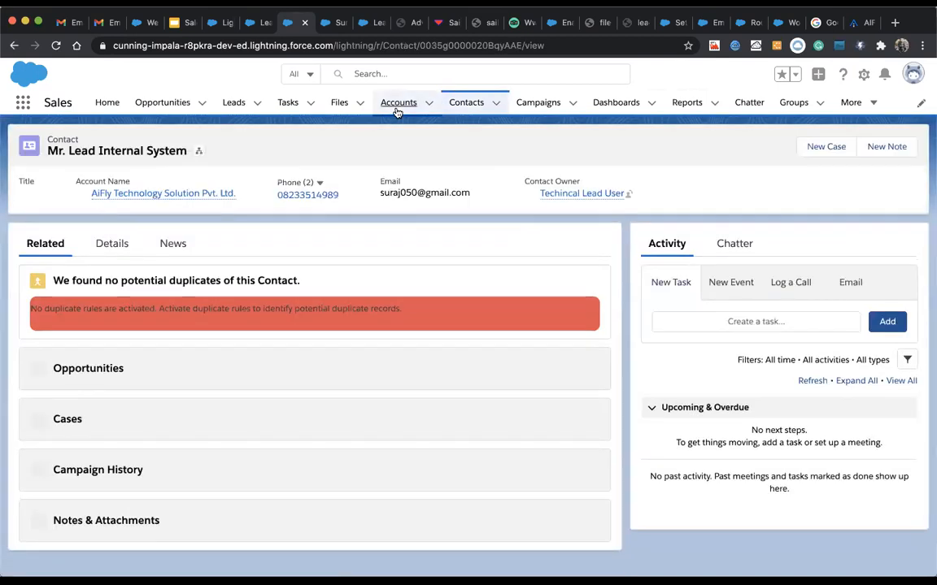
# Step: Reopen AiFly Technology Solution Pvt. Ltd. from recent accounts, view its details, then list recent contacts
pyautogui.click(397, 103)
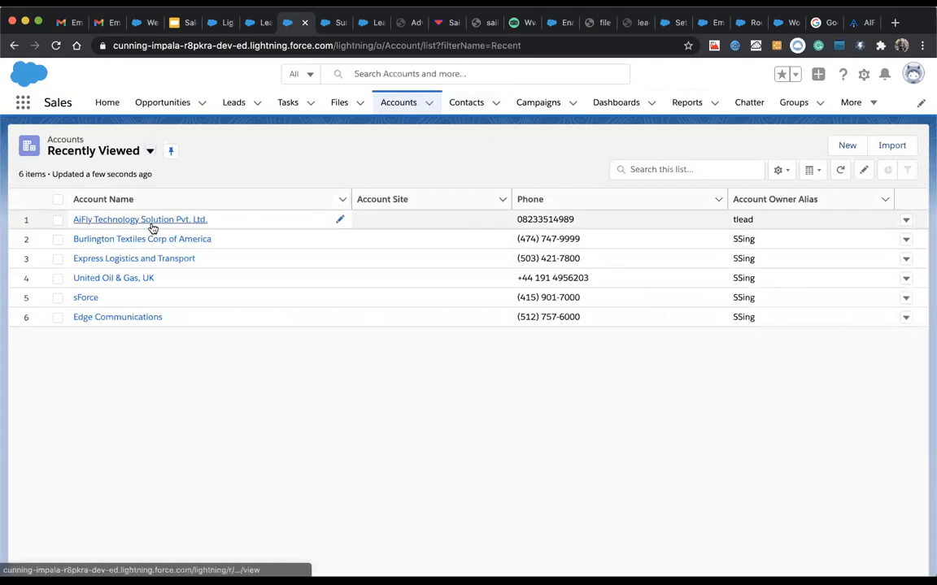
pyautogui.click(151, 220)
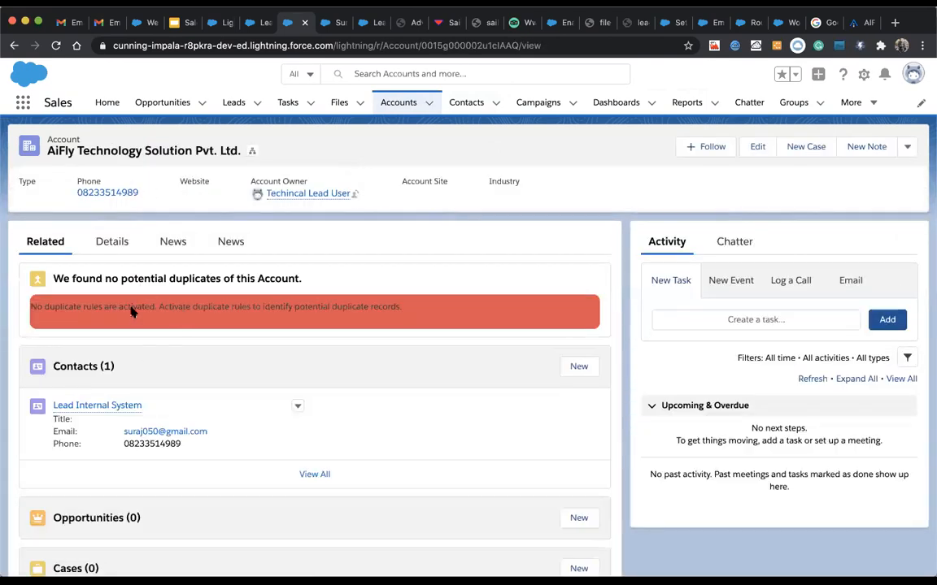
pyautogui.click(112, 244)
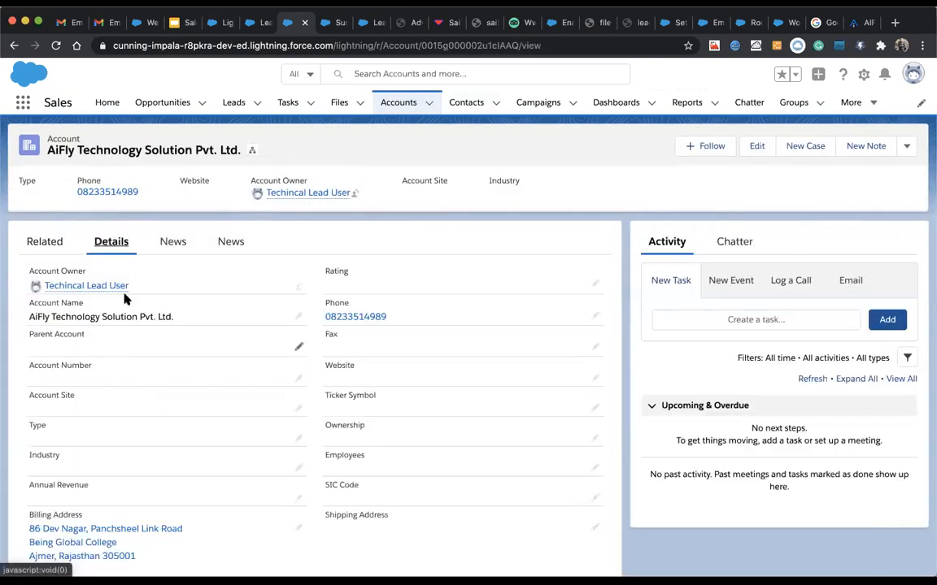
pyautogui.click(464, 102)
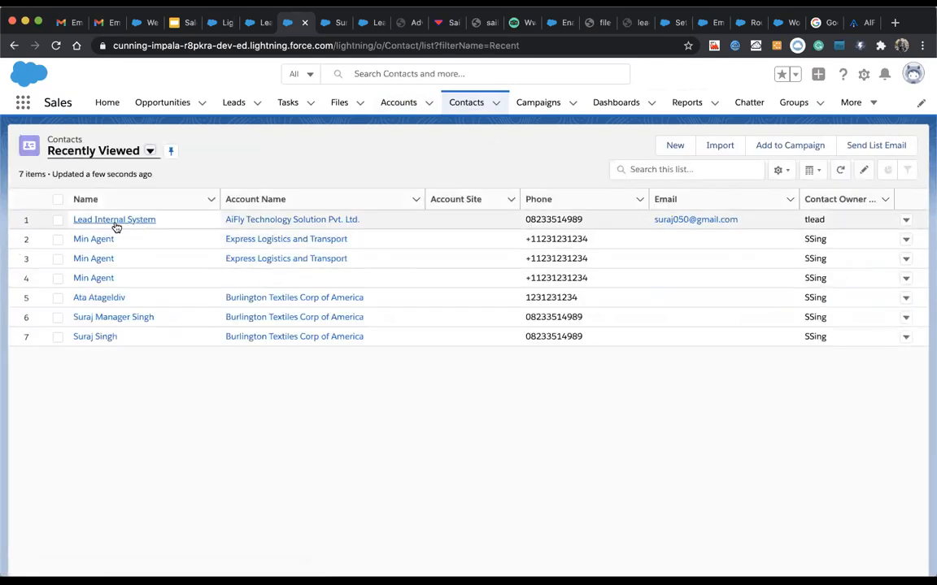
# Step: Review the Lead Internal System contact's detail fields, then its related lists
pyautogui.click(115, 221)
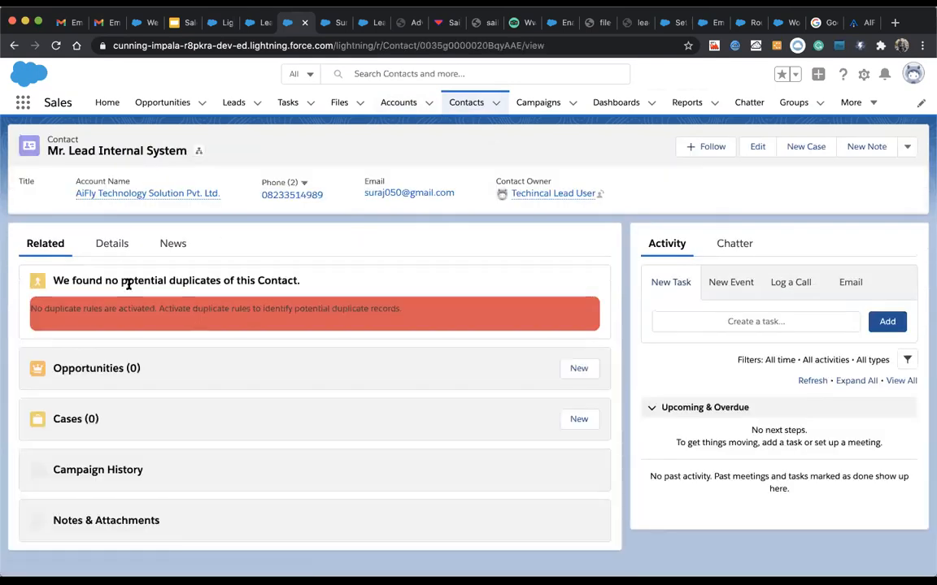
pyautogui.click(115, 246)
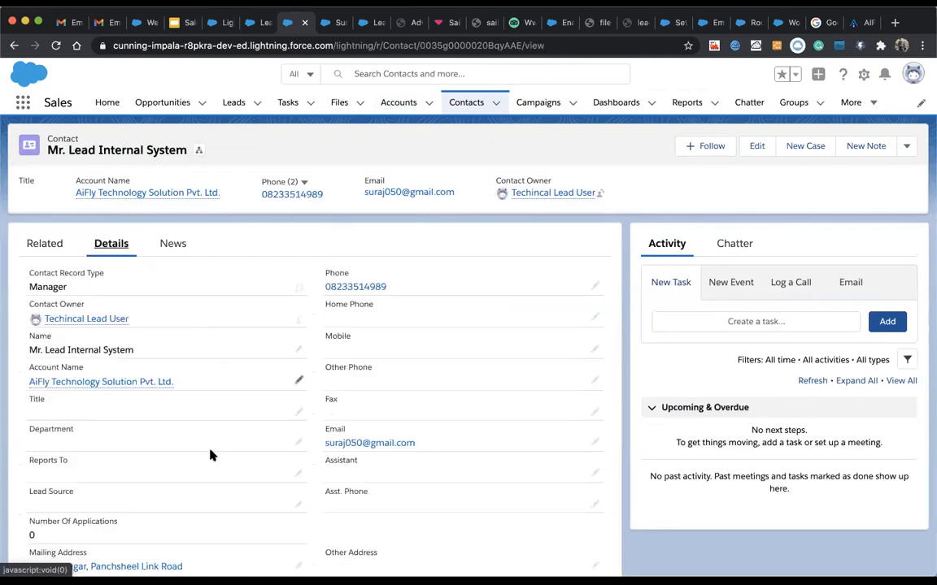
pyautogui.scroll(-3, 300, 443)
pyautogui.scroll(1, 303, 451)
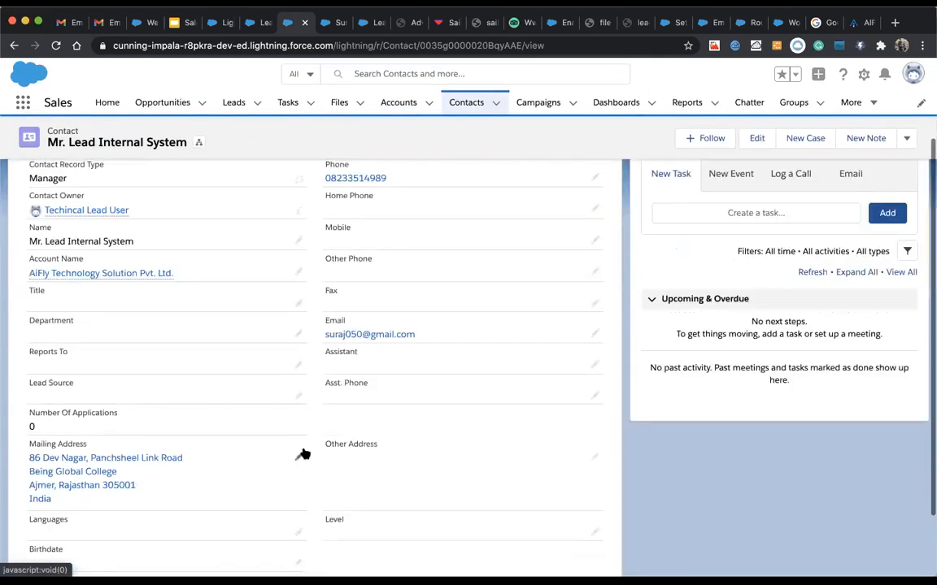
pyautogui.scroll(3, 302, 453)
pyautogui.click(49, 244)
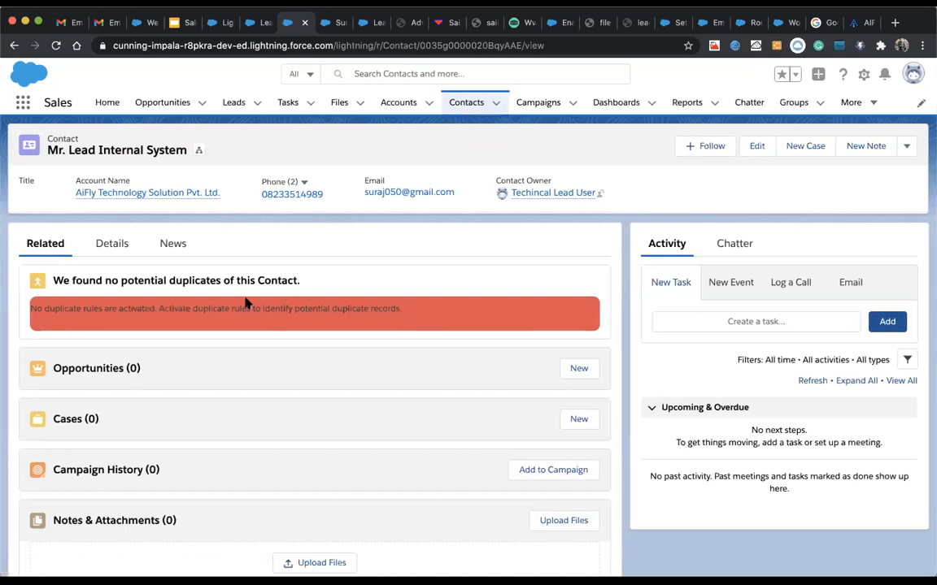
pyautogui.scroll(-2, 290, 275)
pyautogui.scroll(2, 291, 275)
pyautogui.scroll(-2, 291, 275)
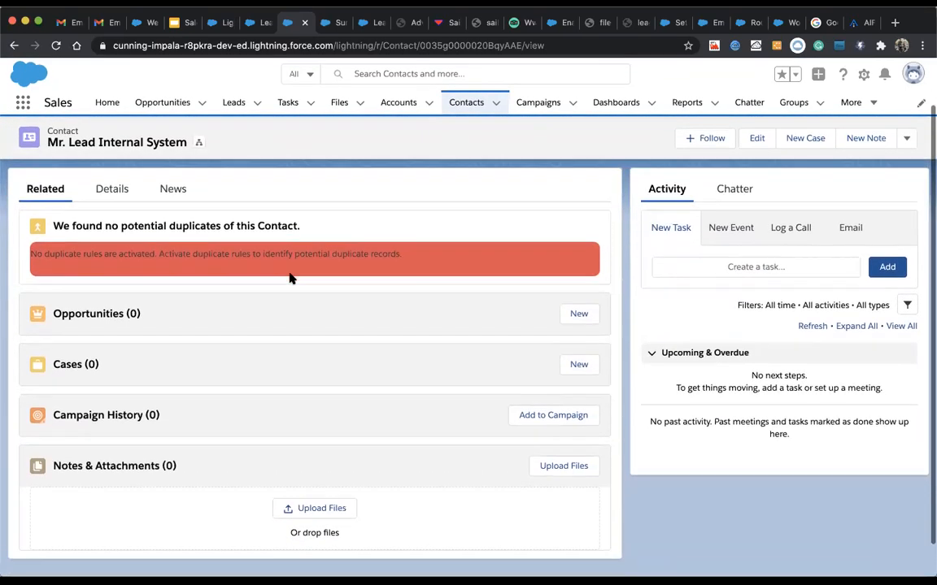
pyautogui.scroll(2, 291, 278)
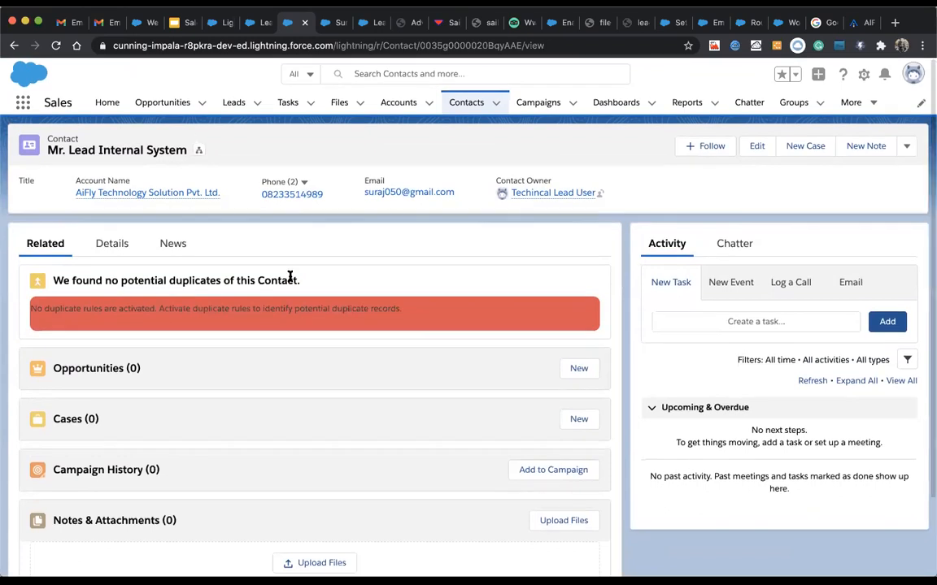
pyautogui.scroll(-3, 290, 277)
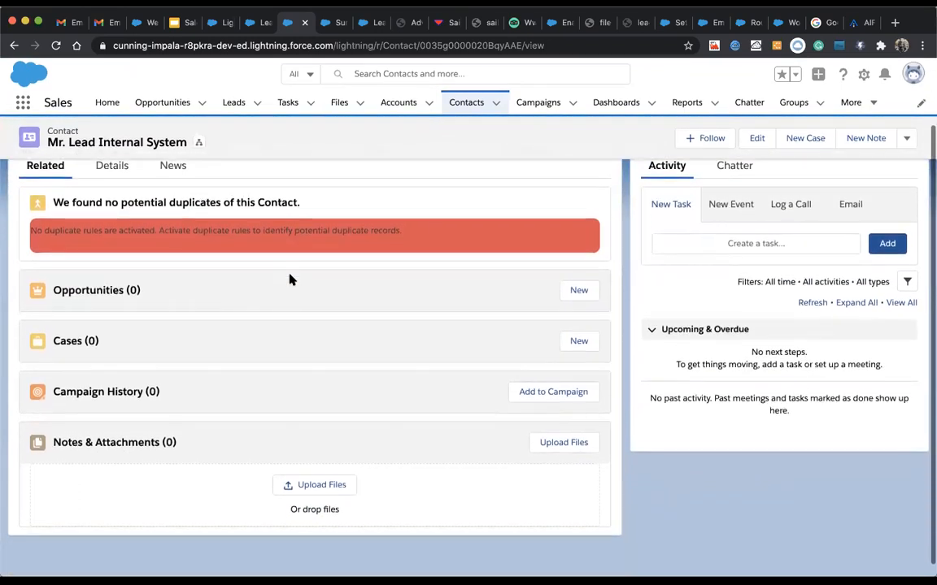
pyautogui.scroll(3, 290, 278)
pyautogui.scroll(-2, 289, 276)
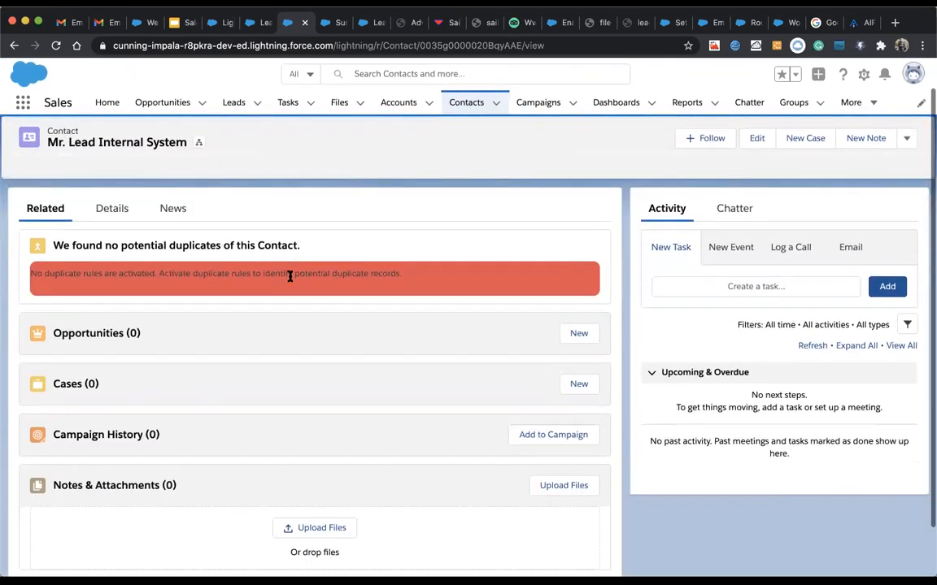
pyautogui.scroll(-2, 291, 278)
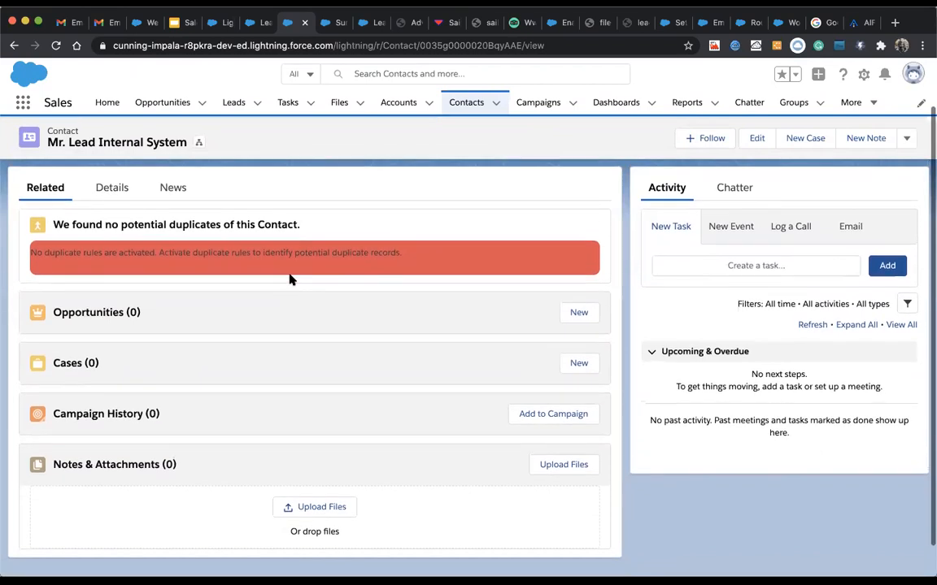
pyautogui.scroll(2, 290, 279)
pyautogui.scroll(-2, 290, 279)
pyautogui.scroll(3, 291, 278)
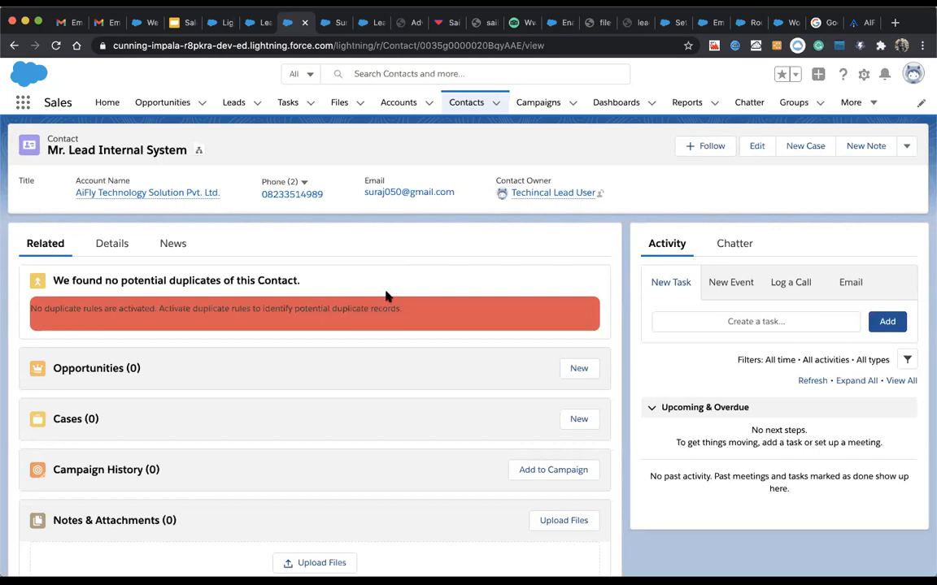
pyautogui.scroll(-3, 363, 400)
pyautogui.scroll(4, 364, 400)
pyautogui.scroll(-1, 421, 441)
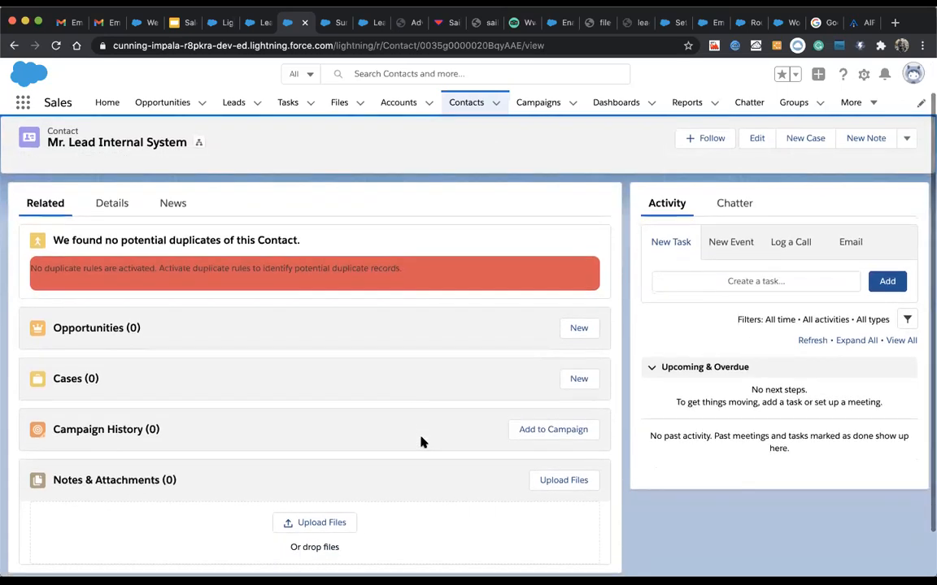
pyautogui.scroll(1, 421, 442)
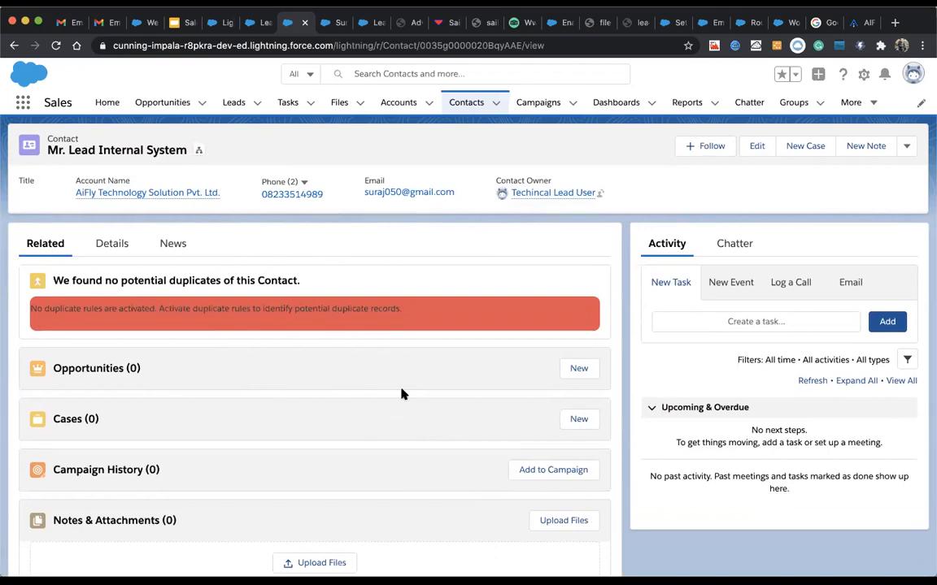
pyautogui.scroll(-1, 471, 405)
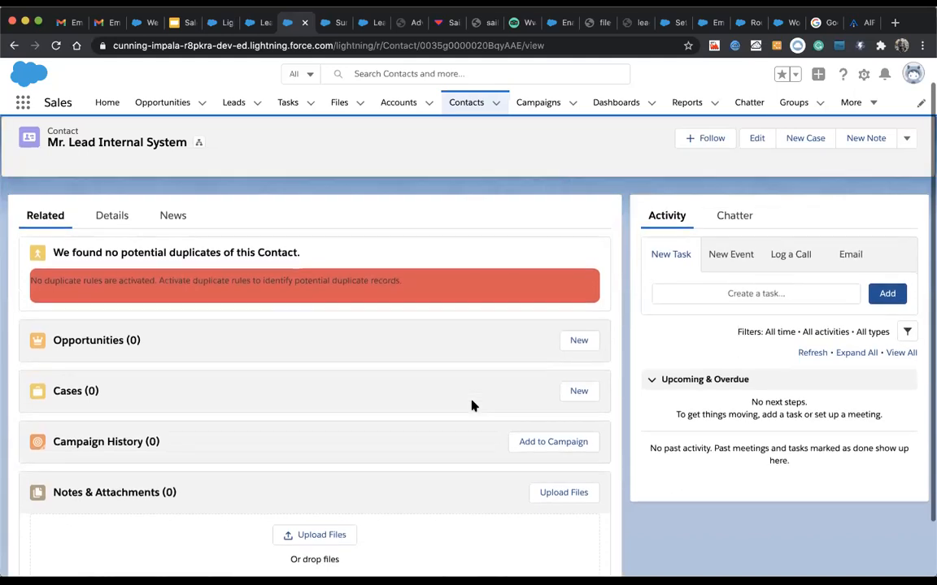